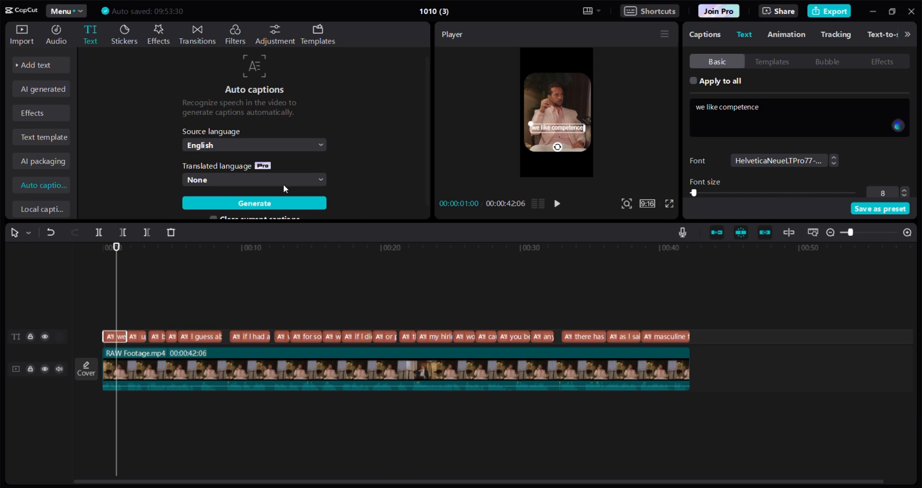
scroll(283, 184, "up", 1)
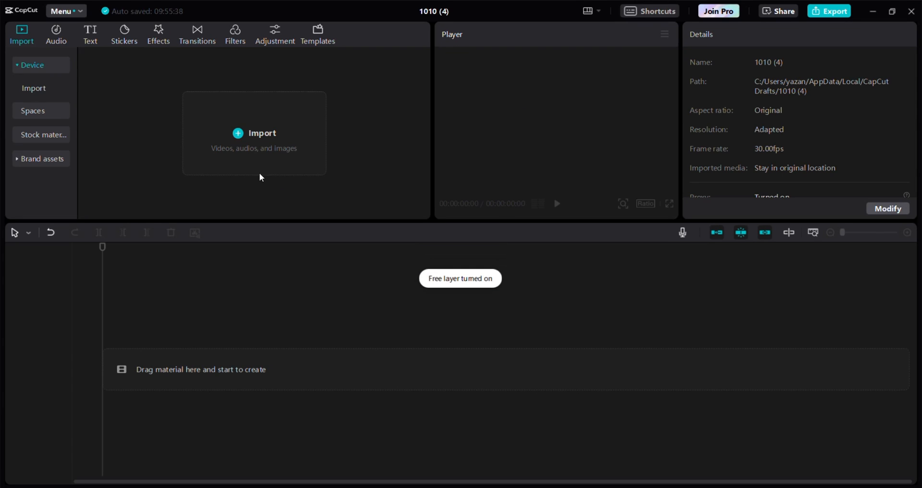
Step: Import the RAW Footage video from the Desktop folder and add it to the timeline
left_click(255, 145)
scroll(201, 144, "down", 5)
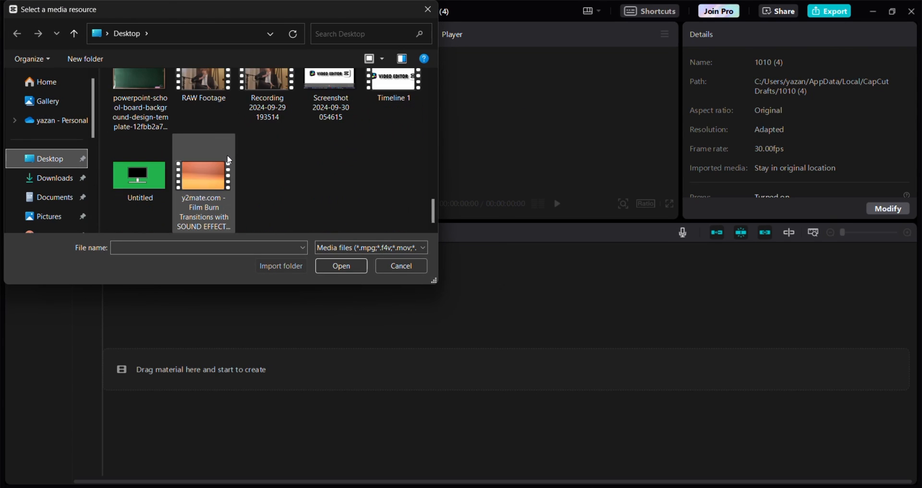
double_click(203, 82)
left_click(149, 154)
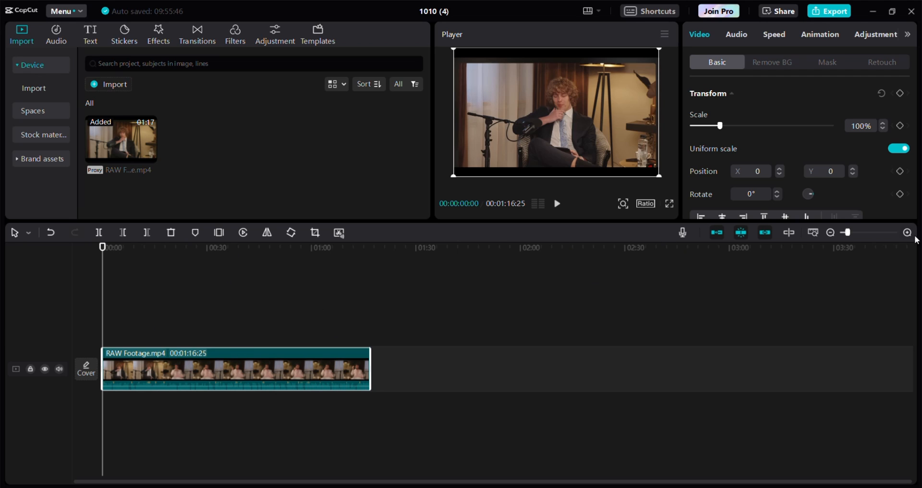
Step: Split the RAW Footage clip at 00:00:21:15 and delete the part before the cut
key("ctrl+=")
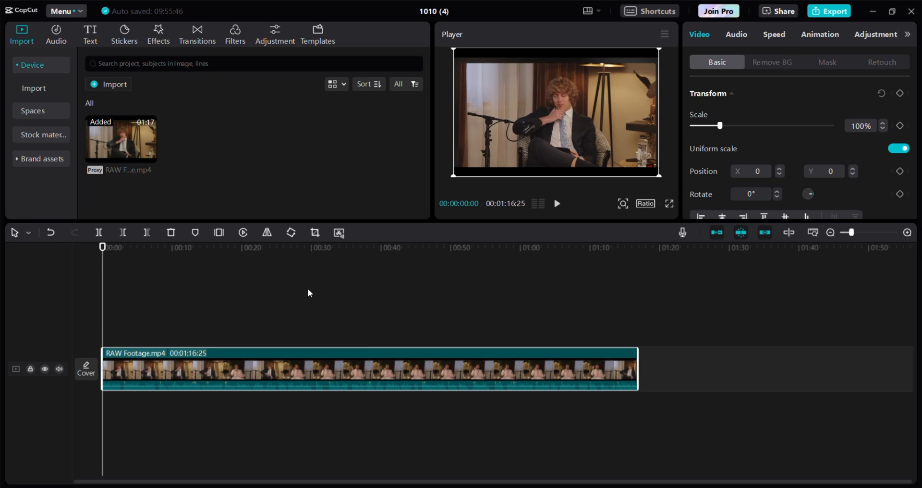
key("space")
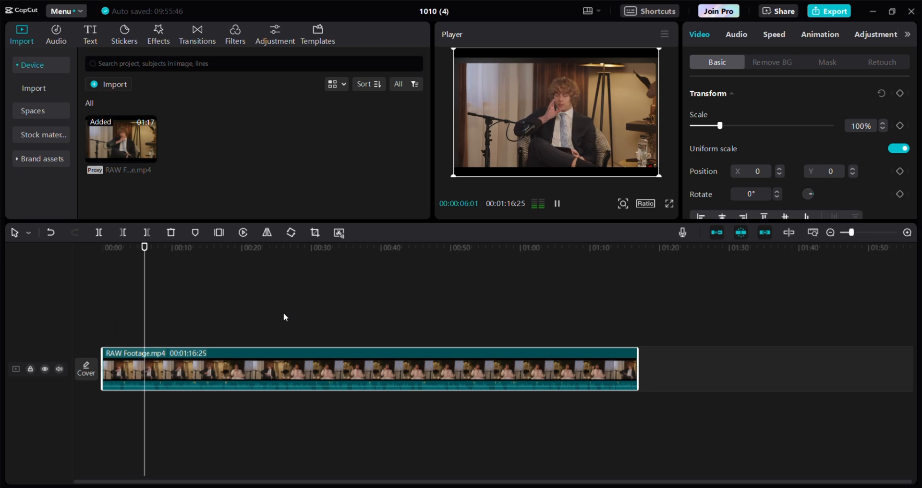
left_click(905, 234)
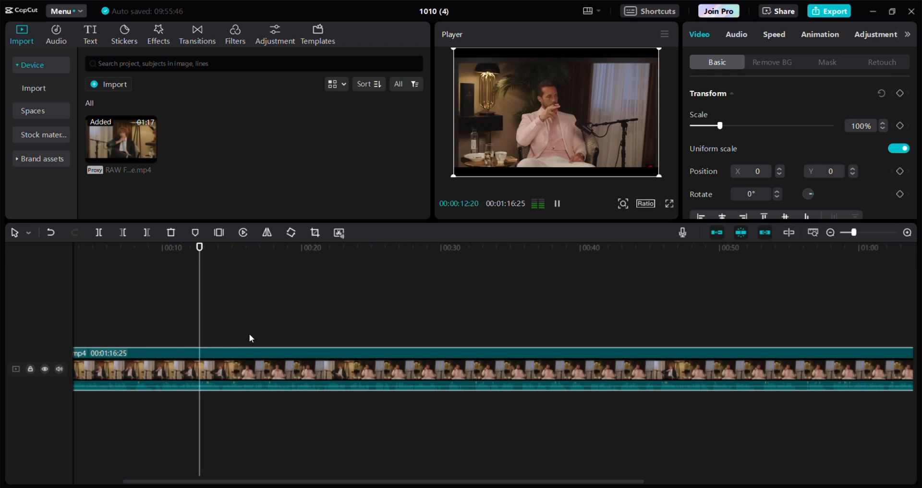
left_click(315, 332)
key("space")
key("space")
left_click(320, 325)
left_click_drag(320, 325, 322, 325)
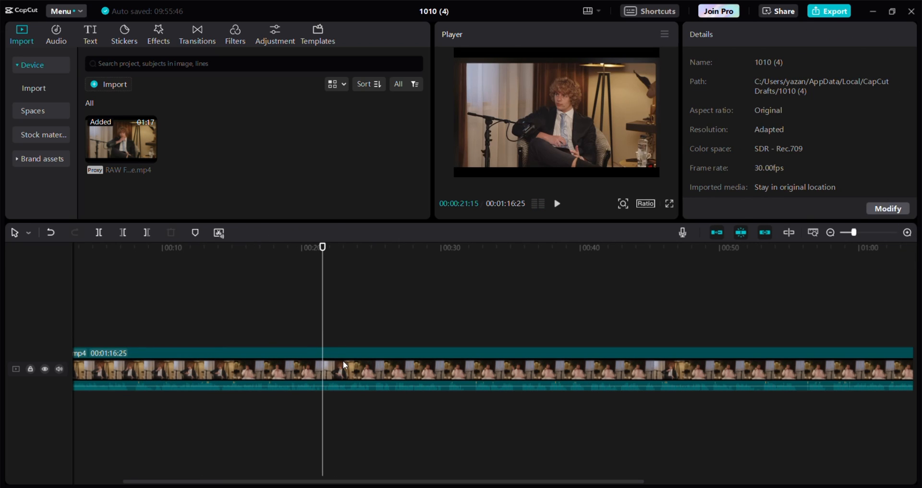
left_click(344, 364)
key("ctrl+b")
left_click(269, 369)
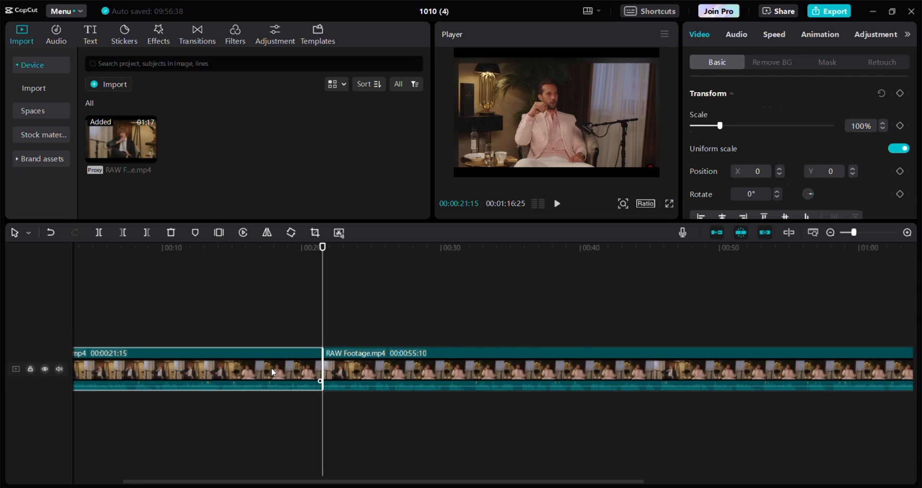
key("Delete")
Step: Split the remaining clip at 00:00:44:05, delete the part after it, and return the playhead to the start
left_click_drag(319, 315, 45, 313)
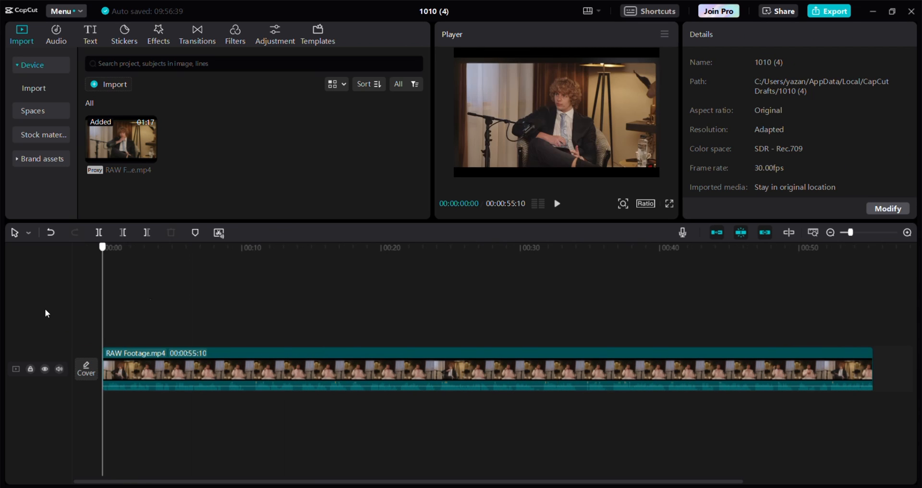
key("space")
left_click(544, 248)
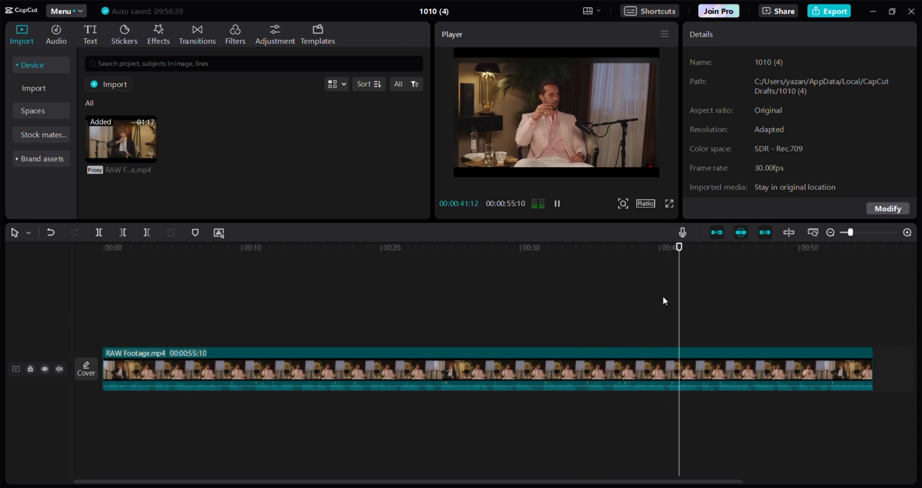
key("space")
left_click(719, 355)
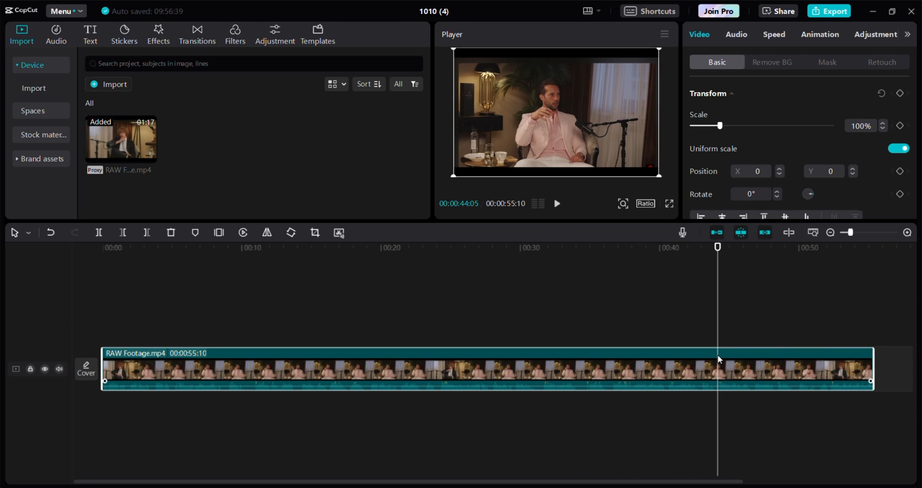
key("ctrl+b")
key("Delete")
left_click_drag(713, 310, 123, 343)
left_click_drag(114, 254, 68, 238)
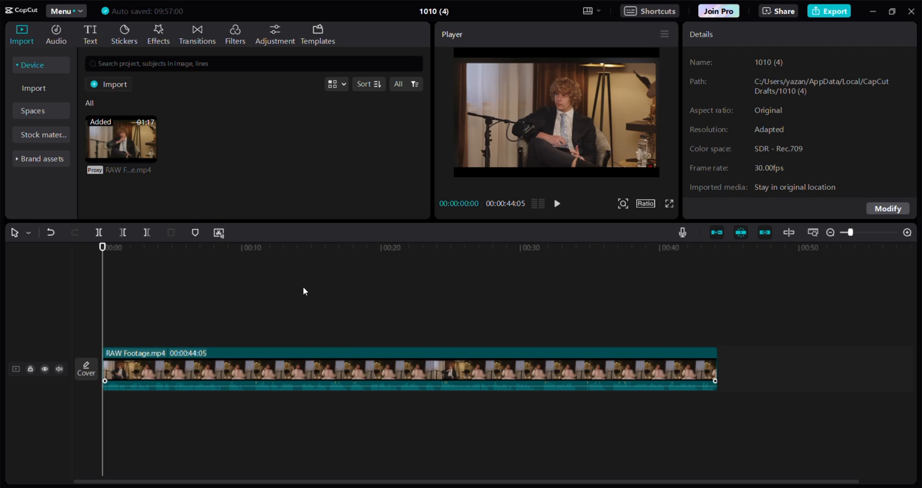
Step: Apply a Rectangle mask to the clip and reshape it into an upright frame around the seated man in pink at 00:00:01:01
left_click(445, 370)
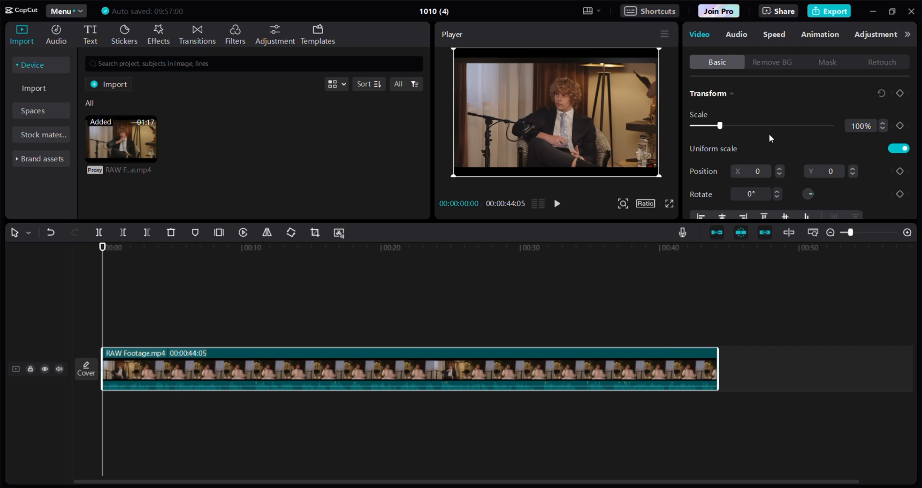
left_click(824, 63)
left_click(117, 317)
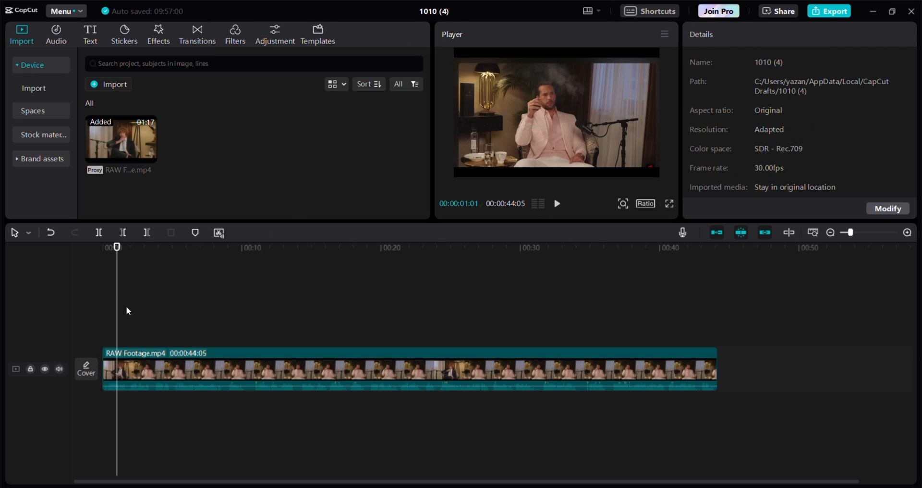
left_click(162, 353)
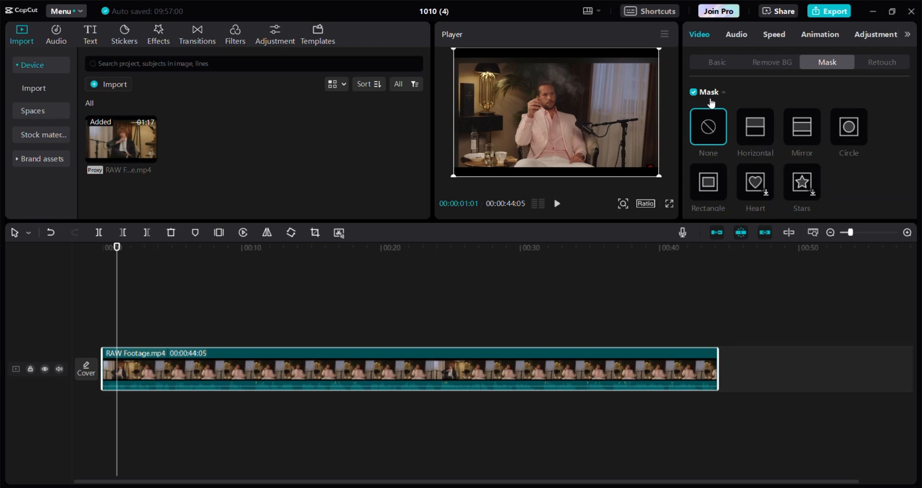
left_click(715, 177)
left_click_drag(607, 112, 599, 112)
left_click_drag(556, 145, 556, 166)
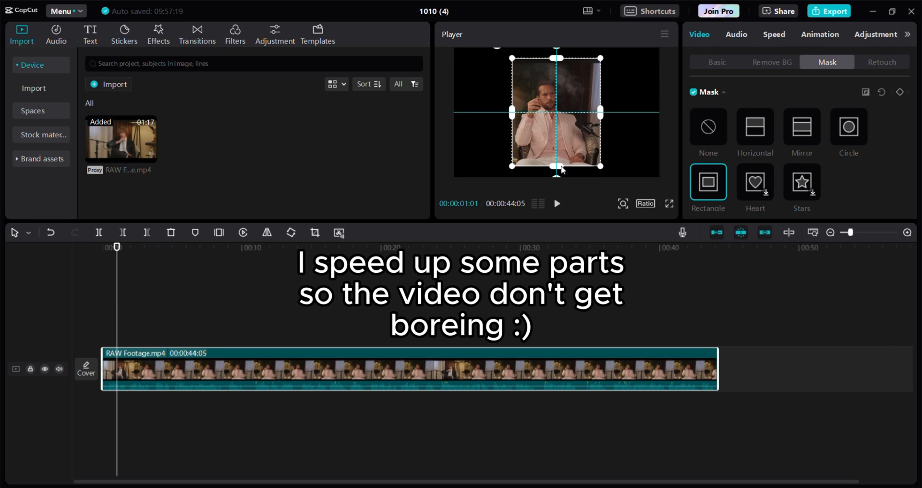
Step: Adjust the rectangle mask to about 1362 by 1672 and position it at about X -89, Y -45
left_click_drag(600, 113, 558, 134)
left_click_drag(556, 170, 557, 166)
left_click_drag(557, 129, 552, 125)
left_click_drag(551, 162, 552, 164)
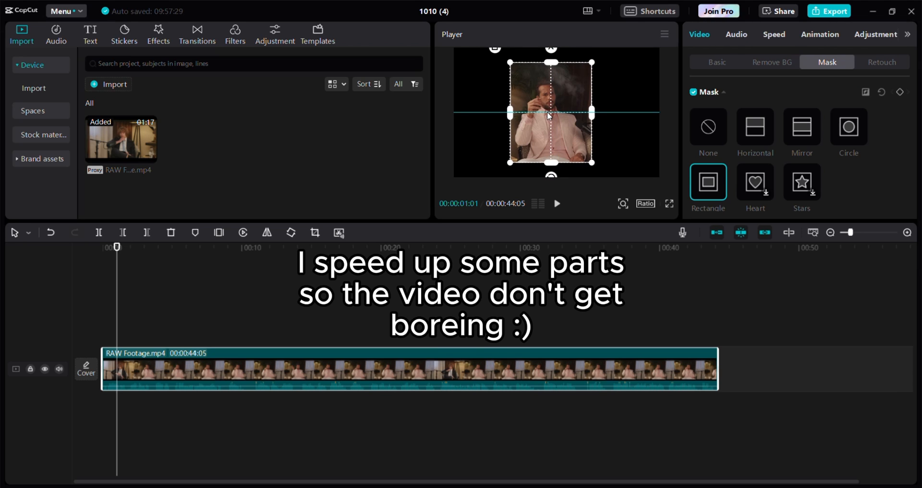
scroll(780, 95, "down", 3)
left_click_drag(838, 92, 838, 92)
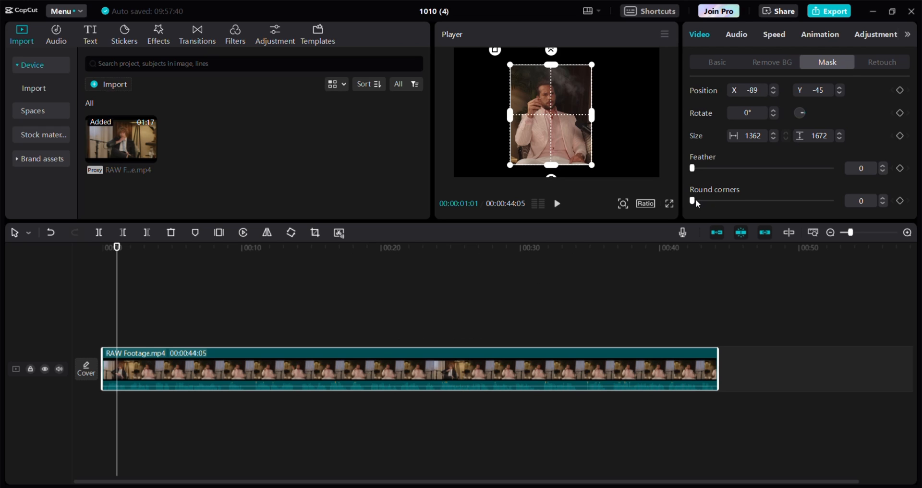
Step: Round the mask's corners to about 33 and check the framing in full screen
left_click_drag(695, 201, 737, 203)
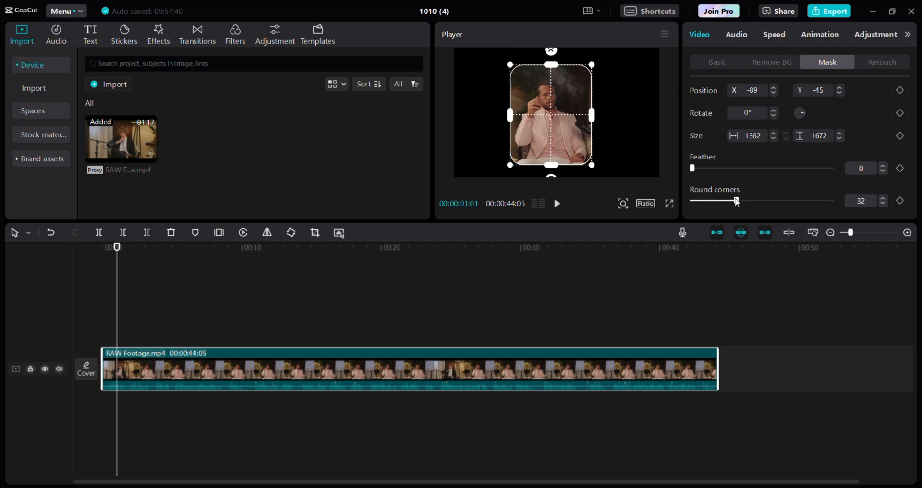
left_click(669, 204)
left_click(621, 466)
Step: Set the project's aspect ratio to 9:16 and deselect the clip
left_click(646, 203)
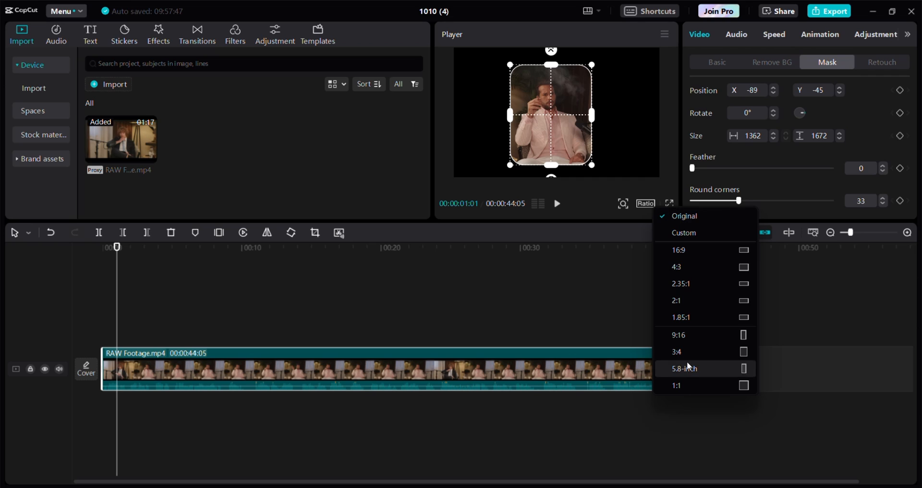
left_click(681, 336)
left_click(678, 329)
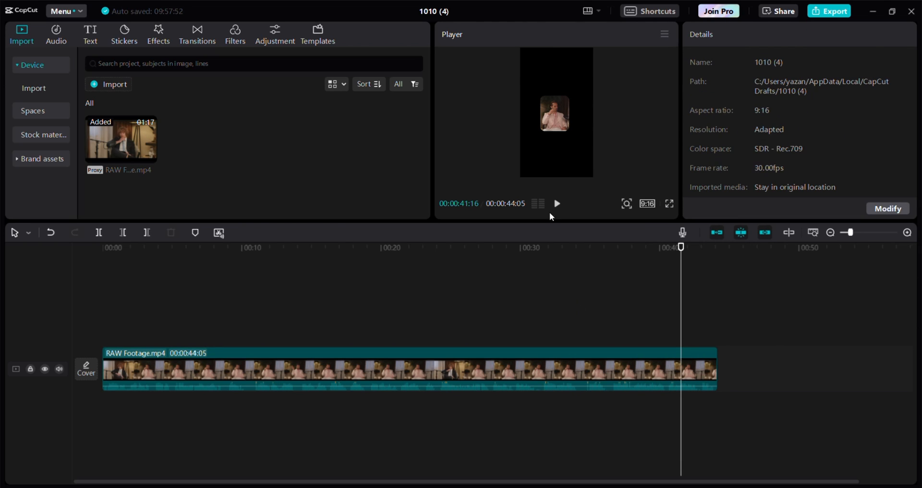
Step: Scale the masked clip up to 244%, shift it to X 142 to fill the vertical frame, and check it in full screen
left_click(546, 101)
left_click(723, 62)
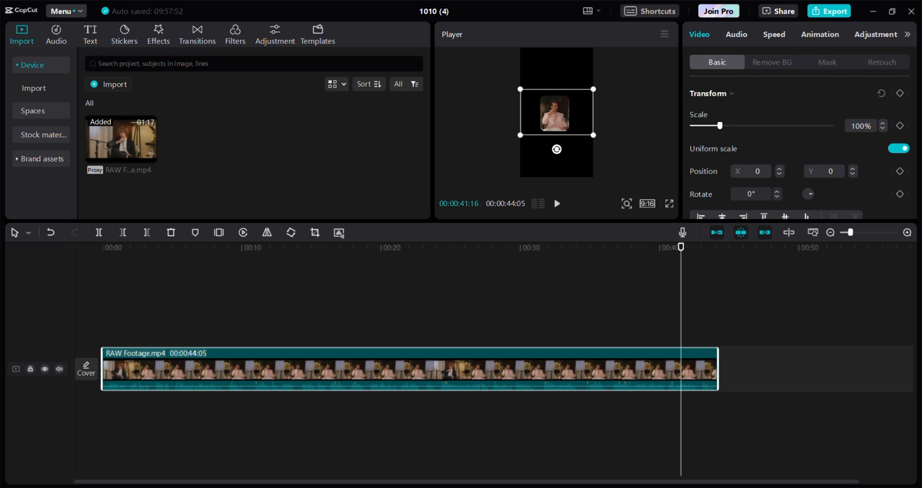
mouse_move(594, 135)
left_mouse_down()
mouse_move(711, 182)
mouse_move(603, 143)
left_mouse_up()
left_click(884, 125)
left_click(670, 204)
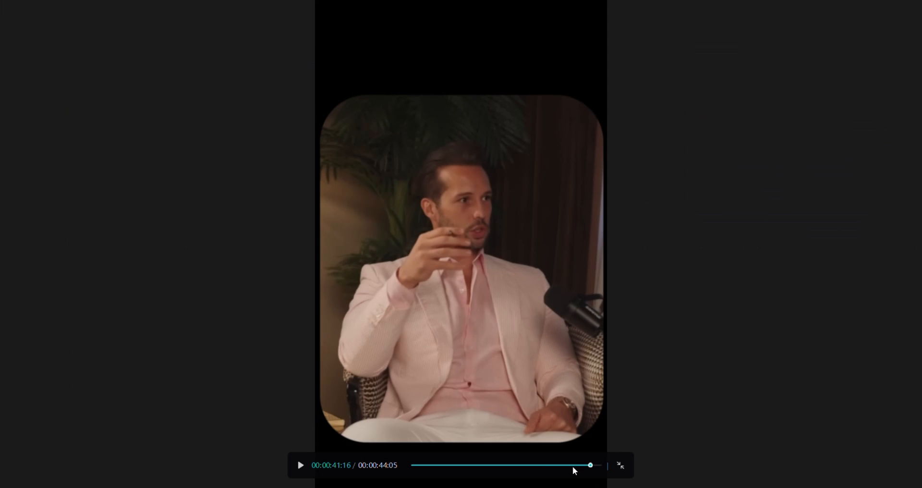
left_click(623, 465)
Step: Scrub through the timeline to check the framing of both speakers and return the playhead to the start
left_click(390, 279)
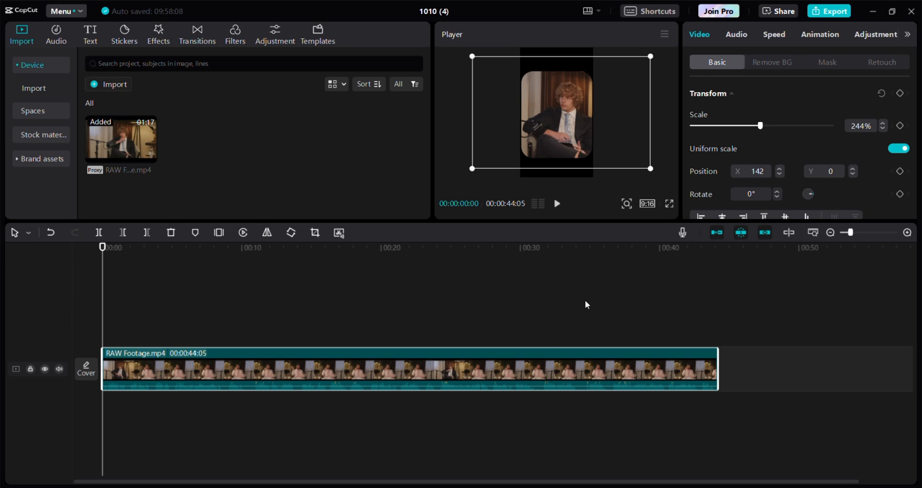
left_click(375, 306)
left_click_drag(375, 278, 546, 279)
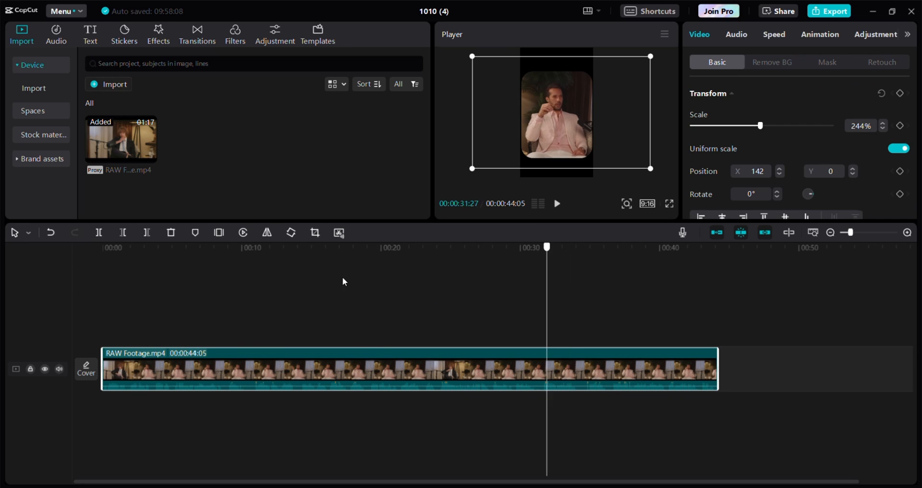
left_click(186, 282)
left_click_drag(185, 282, 94, 274)
left_click(107, 283)
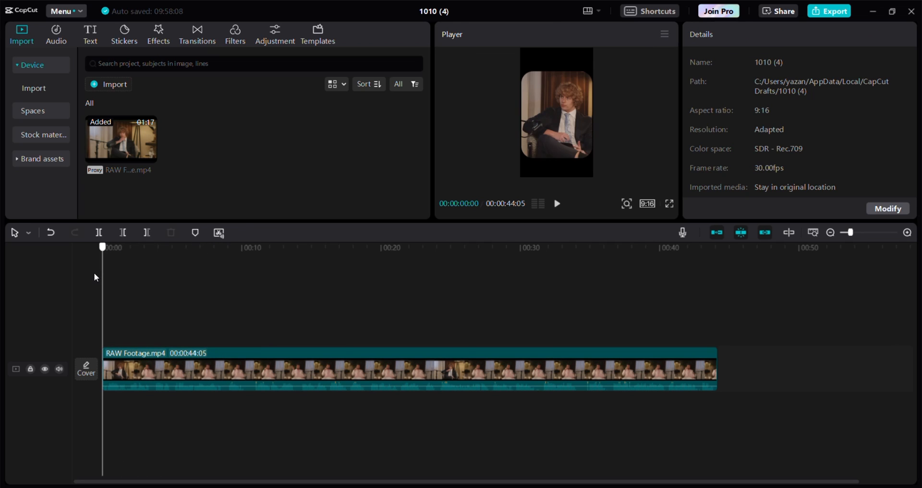
Step: Generate automatic captions for the video with English as the source language and no translation
left_click(94, 34)
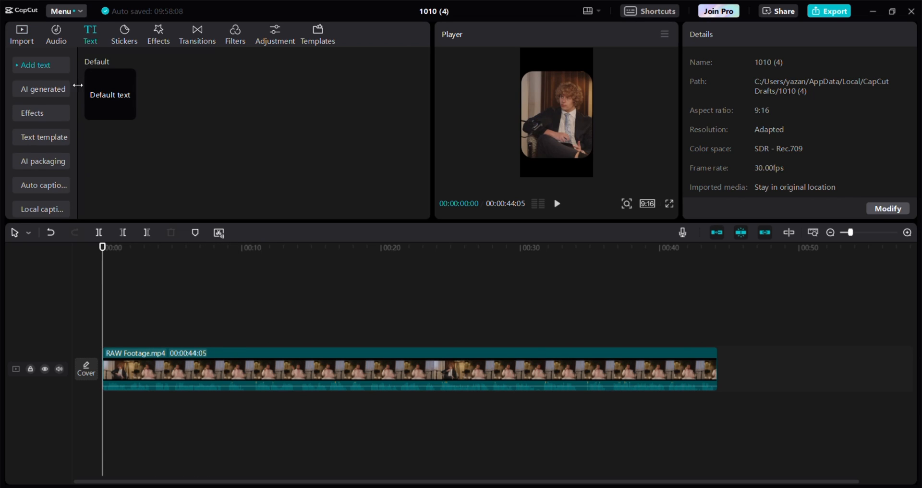
left_click(53, 189)
left_click(232, 213)
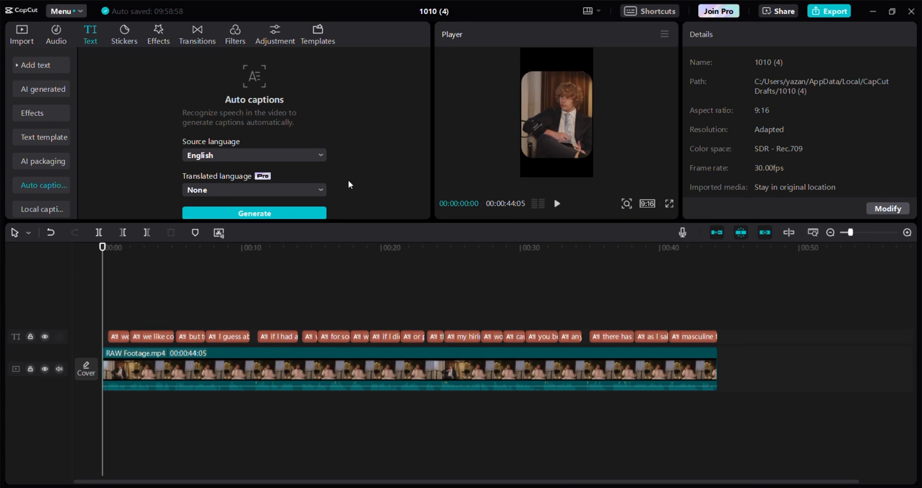
scroll(348, 180, "down", 2)
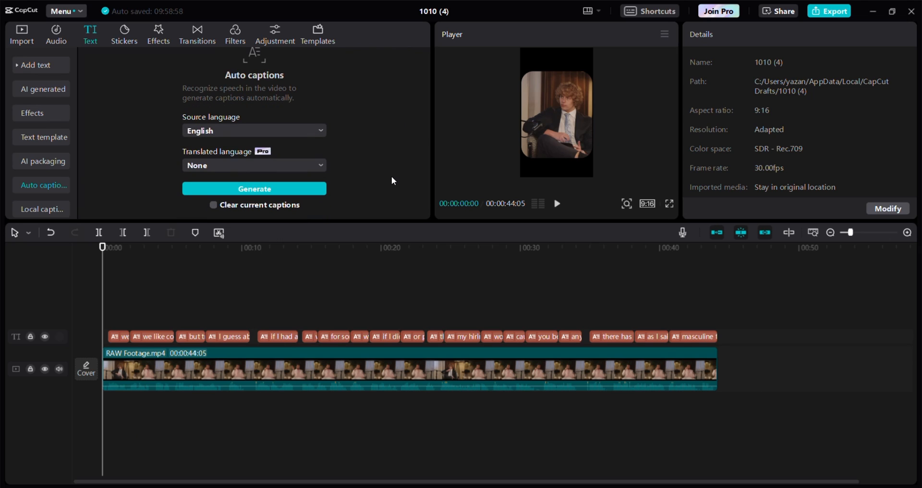
scroll(396, 160, "up", 2)
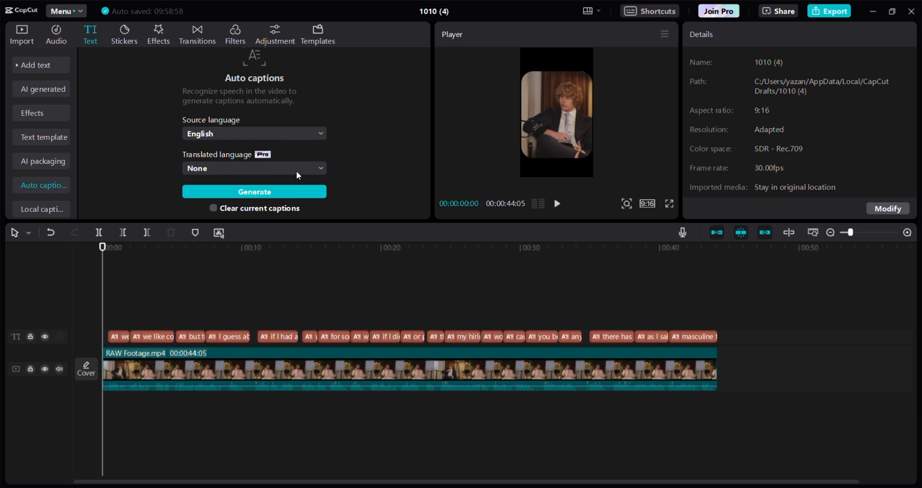
scroll(372, 174, "up", 2)
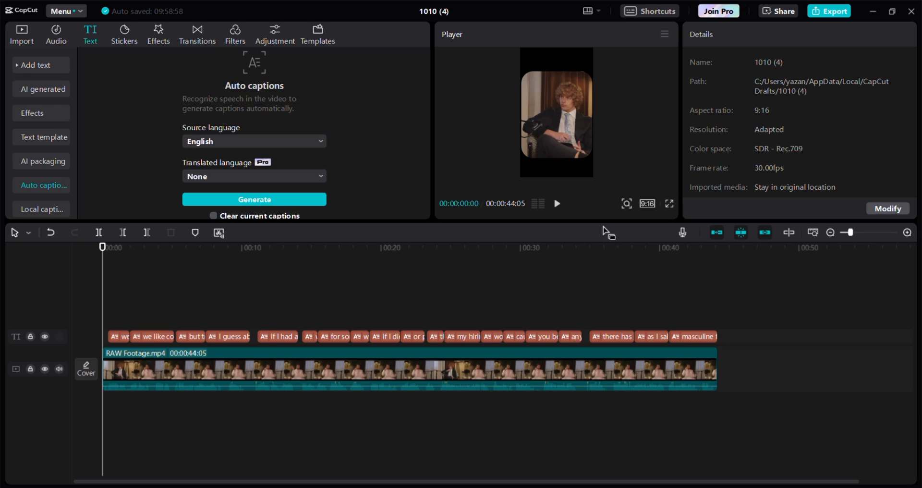
Step: Preview the opening captions and split the first one into "we've always" and "had the same approach"
left_click(557, 203)
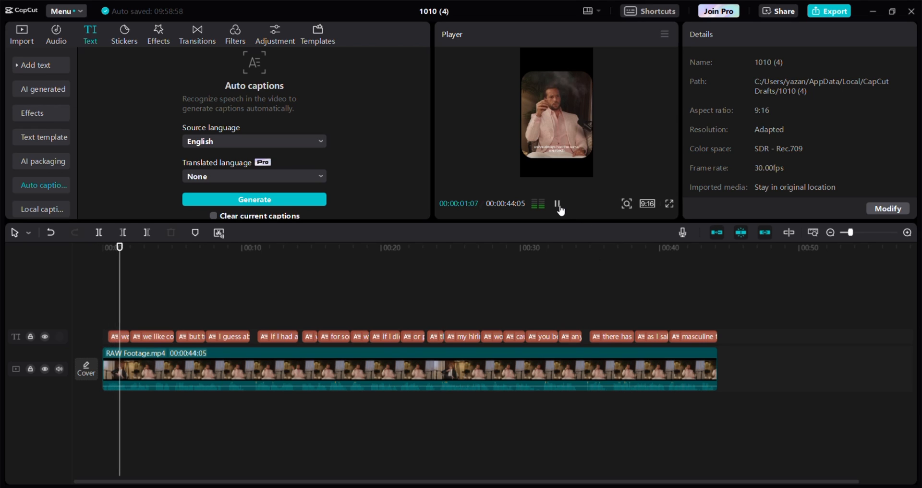
left_click(129, 334)
left_click(125, 338)
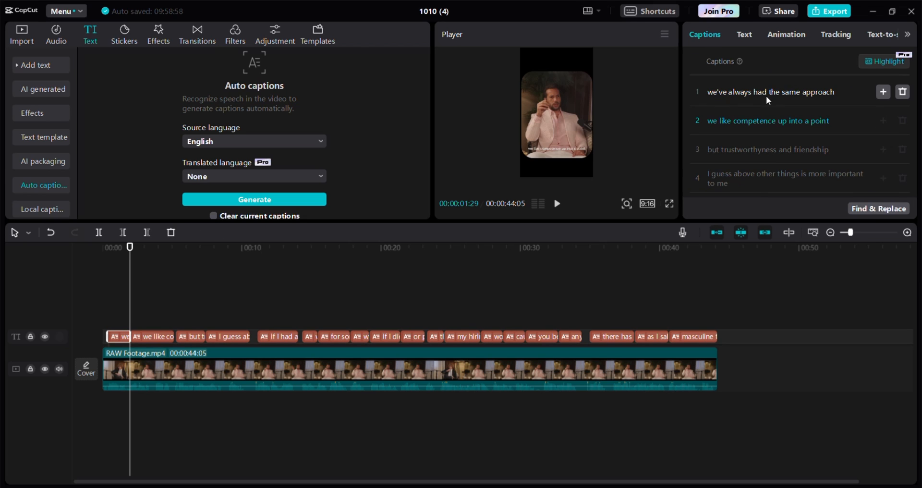
left_click(752, 92)
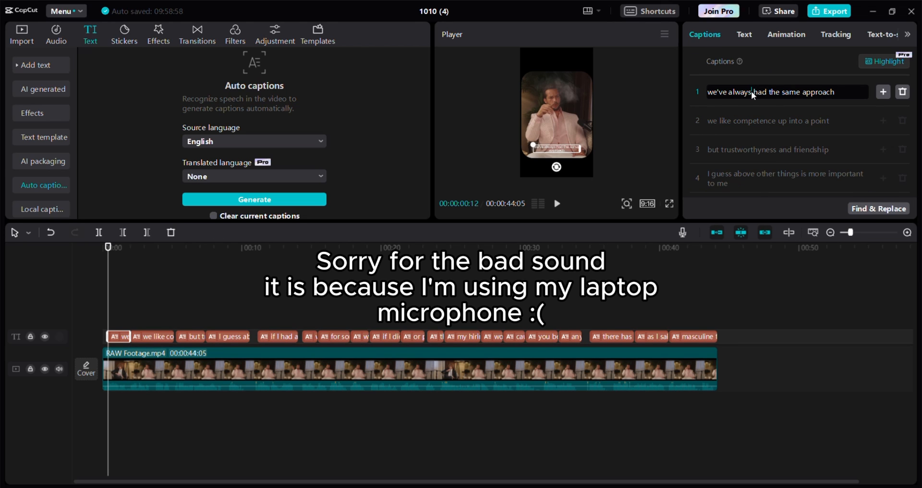
key("Return")
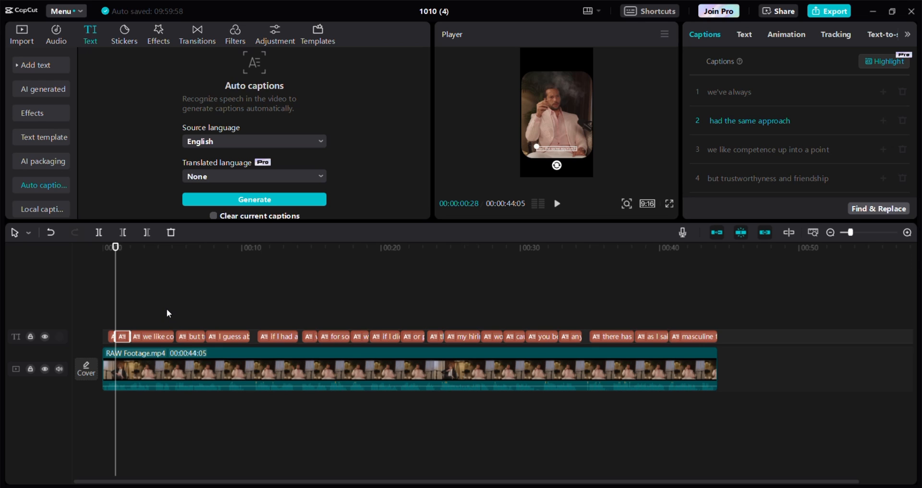
Step: Turn off applying style changes to all captions, set "we've always" to the HelveticaNeue77 font, and enlarge it in the frame
left_click(128, 294)
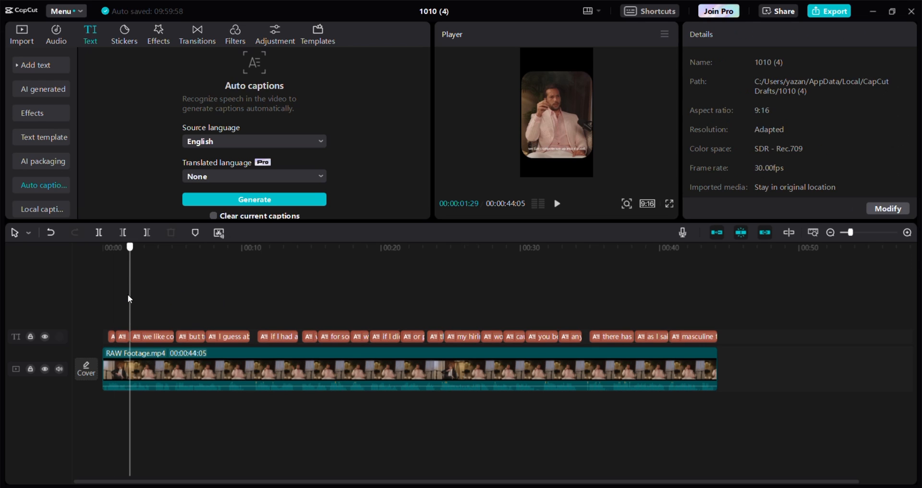
left_click_drag(127, 294, 108, 298)
left_click(112, 337)
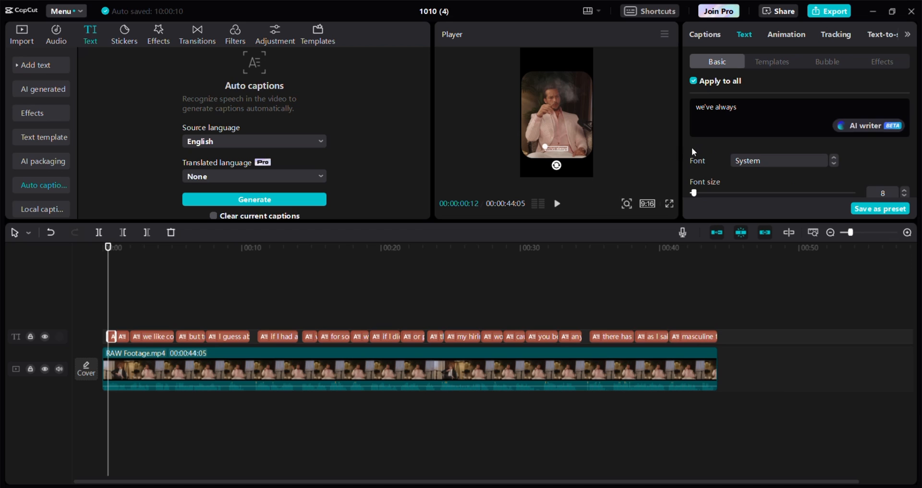
left_click(694, 81)
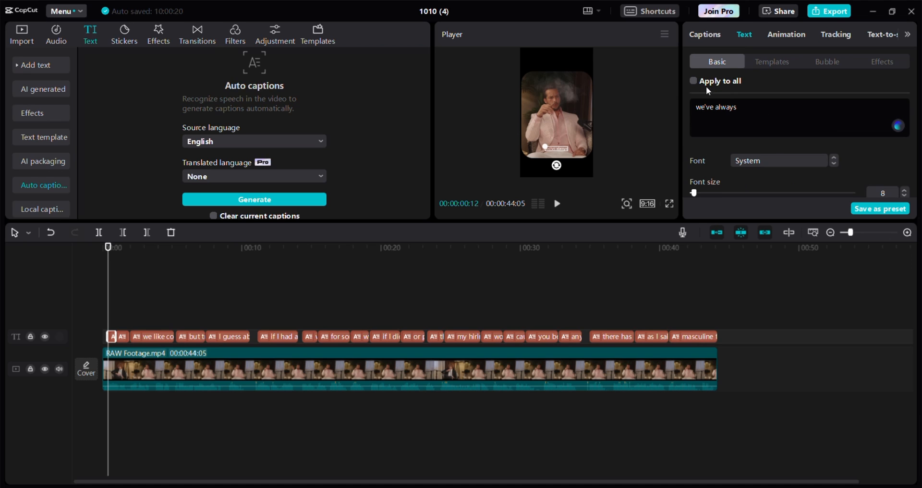
left_click(753, 161)
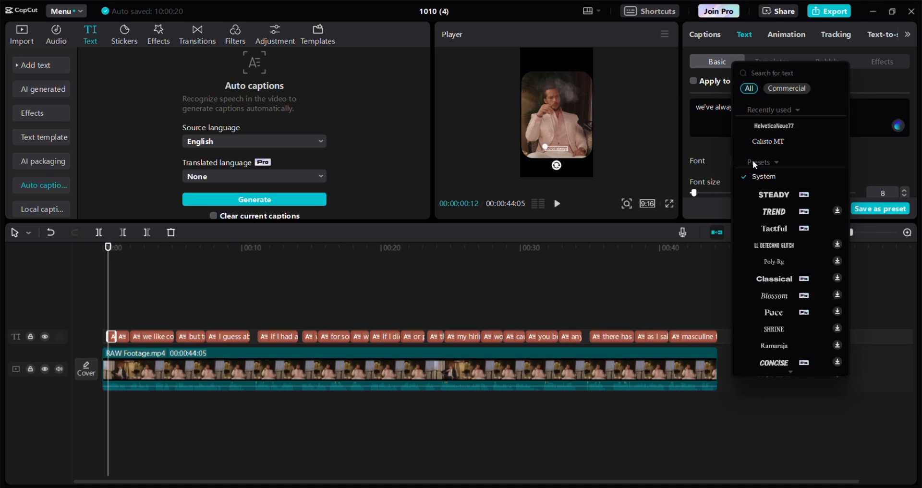
left_click(778, 125)
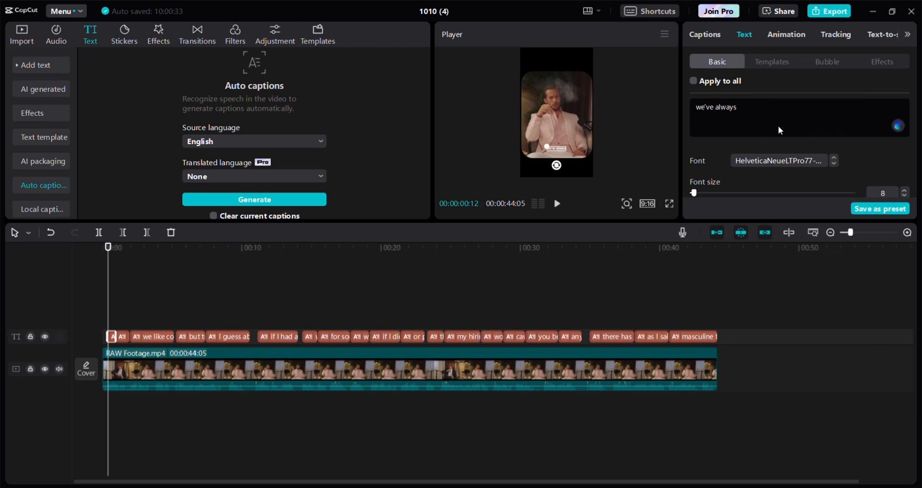
left_click_drag(554, 146, 533, 130)
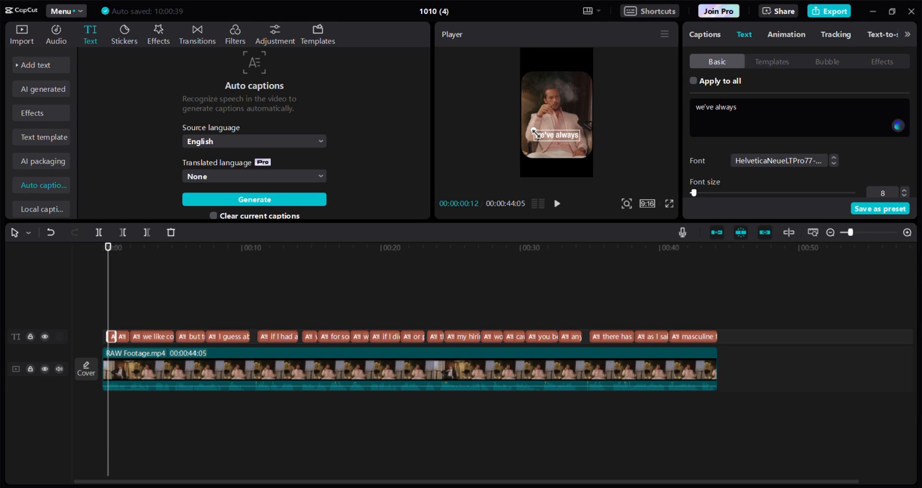
Step: Merge the first two captions back together and split them into "we've always had" and "the same approach"
left_click(687, 39)
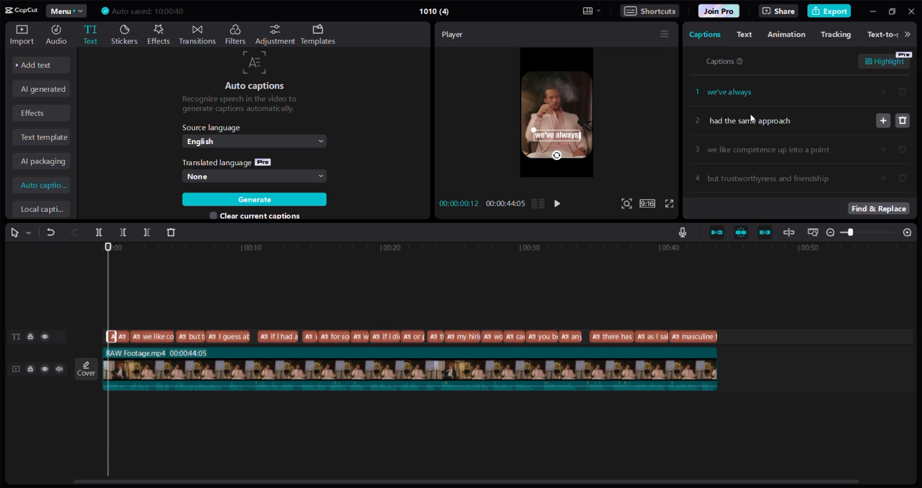
left_click(708, 123)
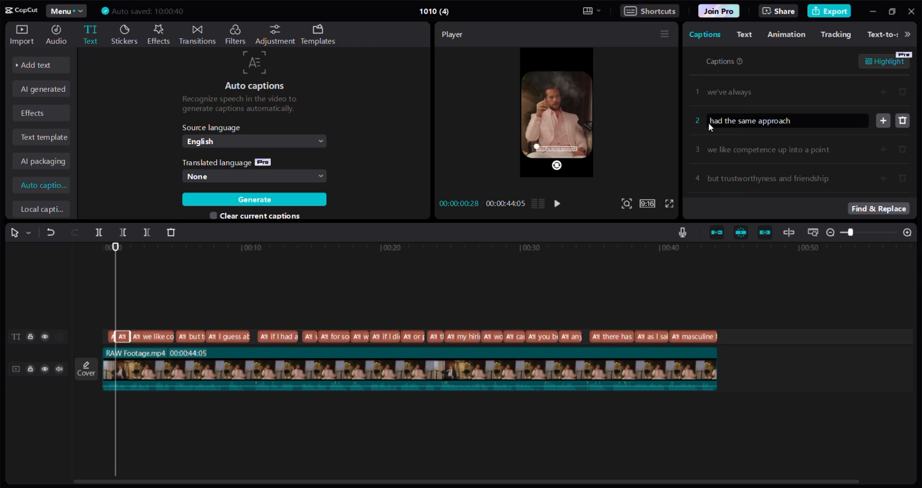
key("BackSpace")
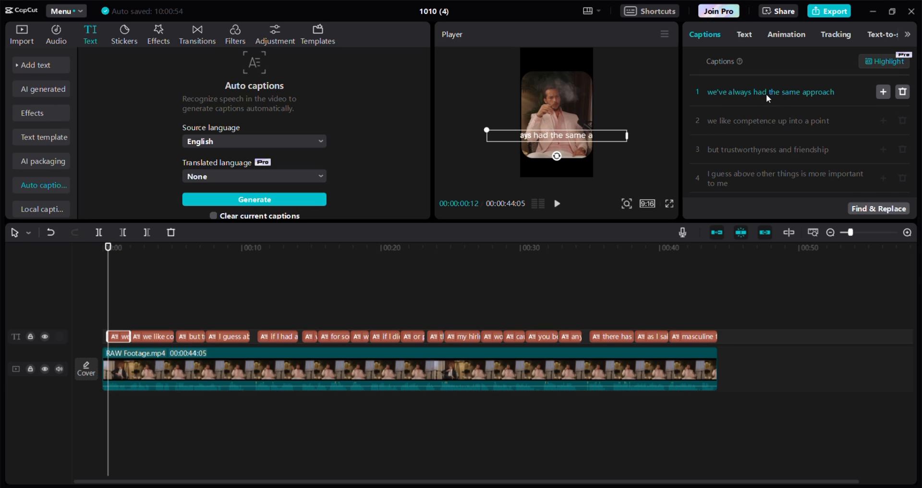
left_click(765, 94)
key("Return")
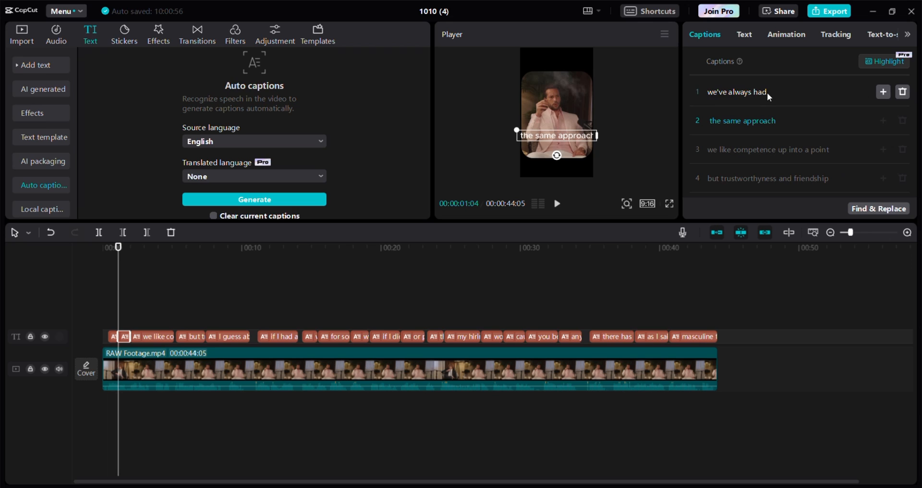
Step: Set the font of the whole "we've always had" caption to HelveticaNeue77
left_click(112, 336)
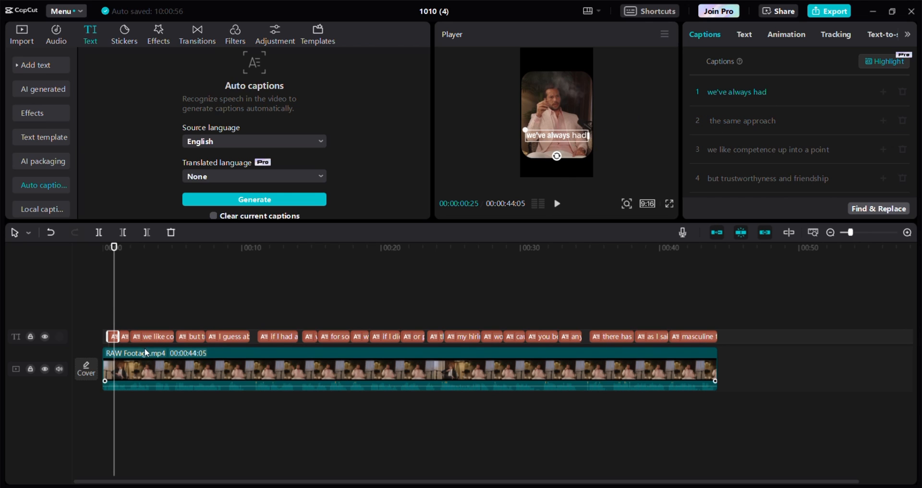
left_click(749, 34)
left_click(751, 166)
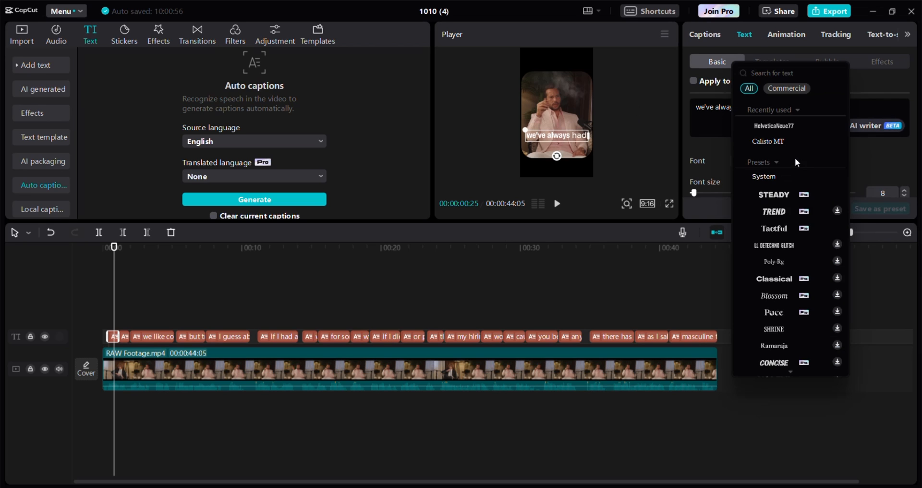
left_click(763, 123)
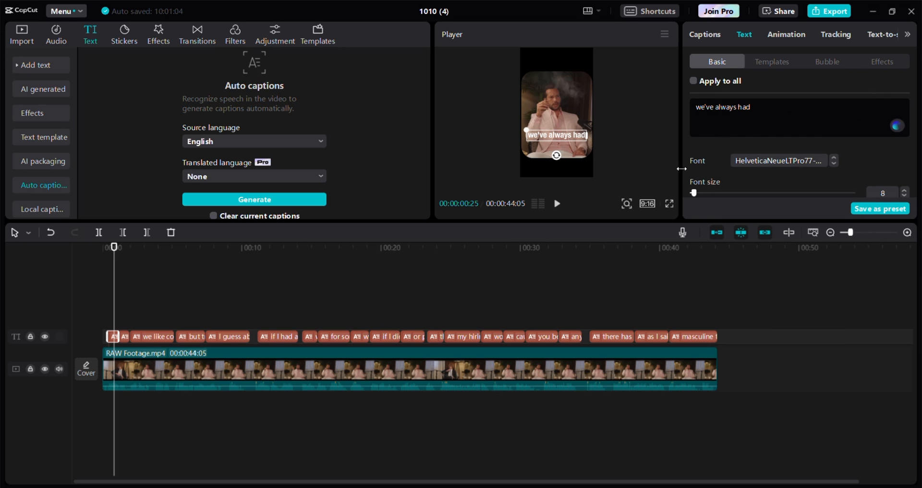
Step: Add a shadow with 20% blurriness and distance 12 to the "we've always had" caption and check it in full screen
scroll(740, 153, "down", 5)
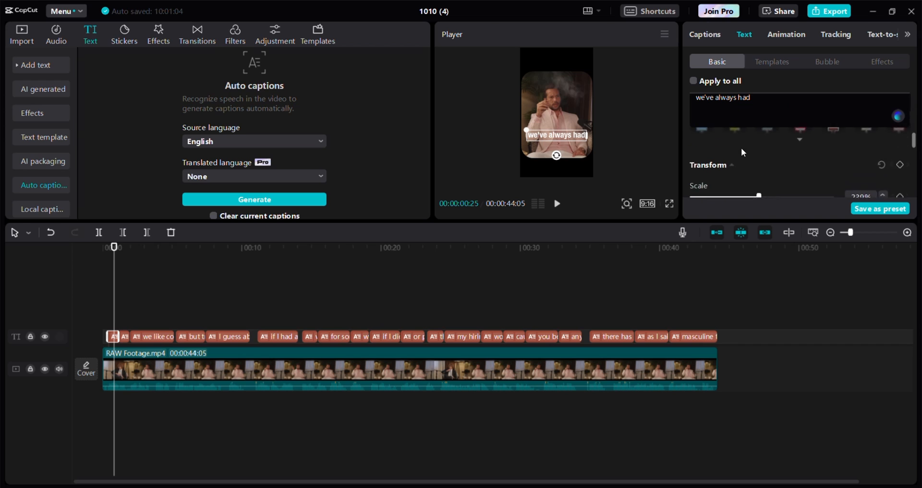
scroll(742, 151, "up", 5)
scroll(741, 168, "down", 5)
scroll(741, 165, "down", 2)
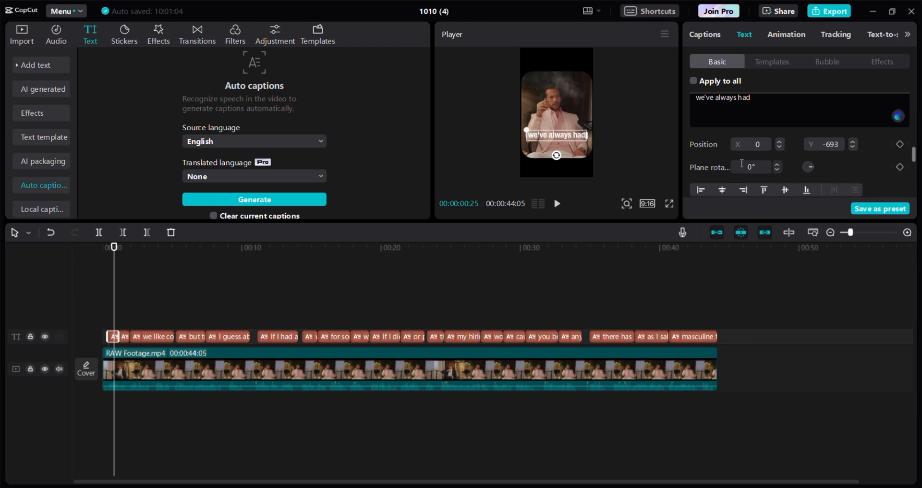
scroll(740, 161, "up", 1)
scroll(739, 160, "down", 4)
scroll(740, 159, "down", 3)
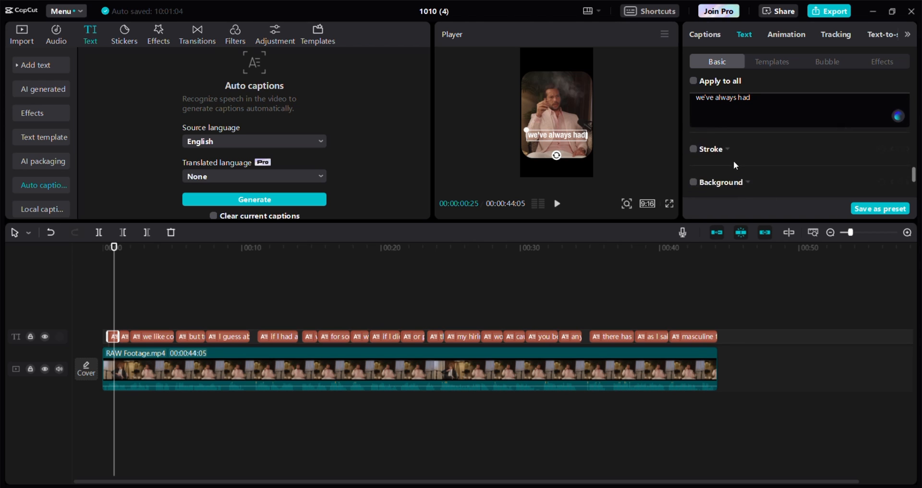
scroll(696, 171, "down", 1)
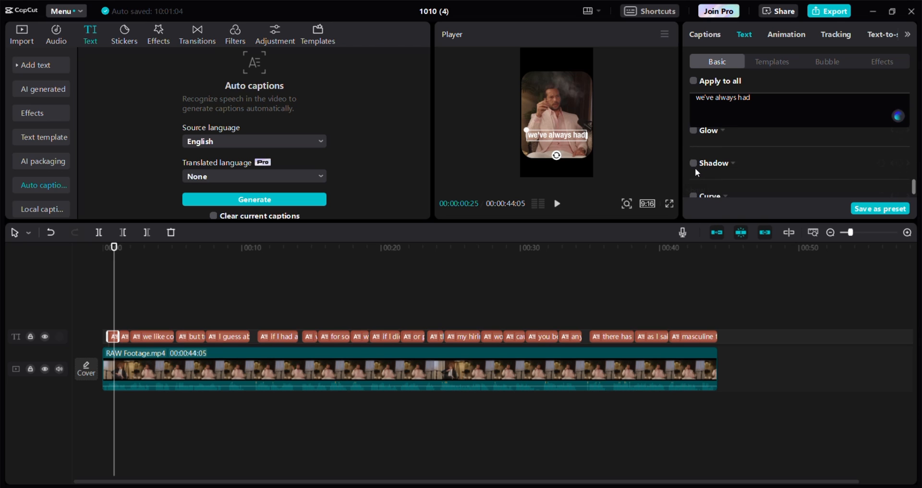
left_click(694, 162)
scroll(742, 172, "down", 3)
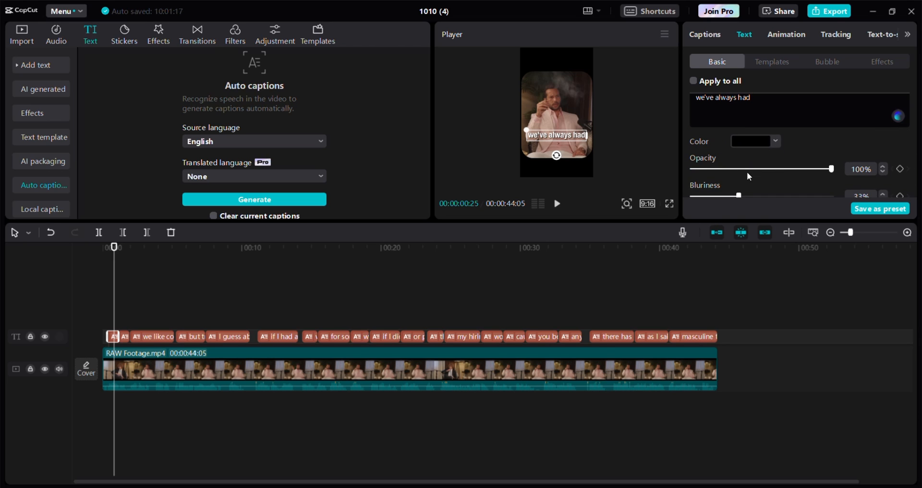
scroll(748, 183, "down", 2)
left_click_drag(739, 153, 715, 184)
left_click(670, 204)
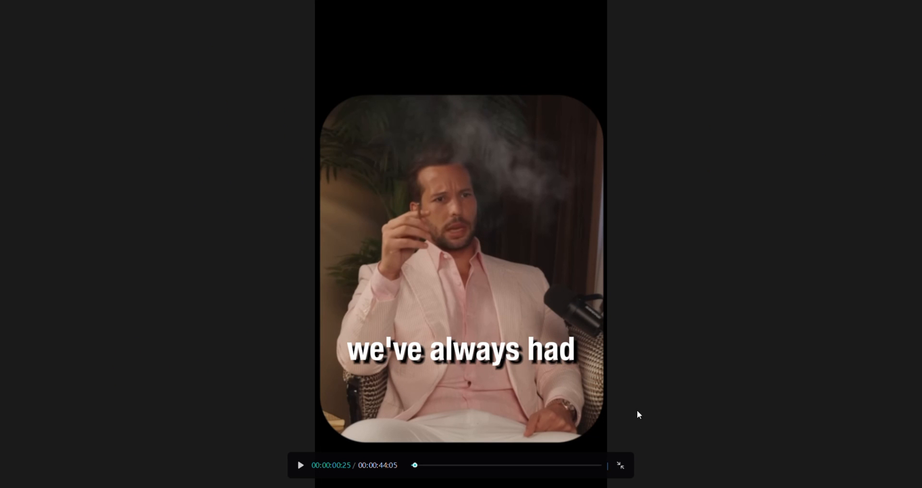
left_click(621, 465)
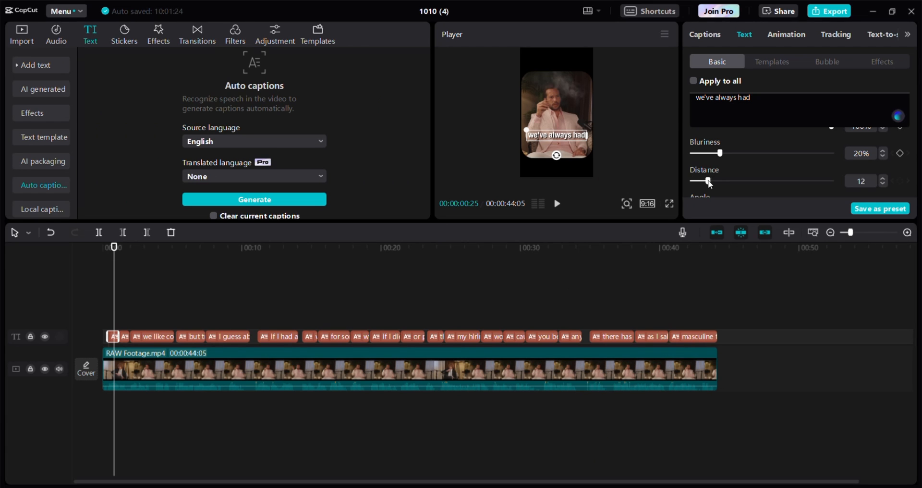
Step: Add the second glow style to "we've always had" with intensity 27 and range 21, and check it in full screen
scroll(715, 177, "down", 3)
scroll(714, 176, "up", 5)
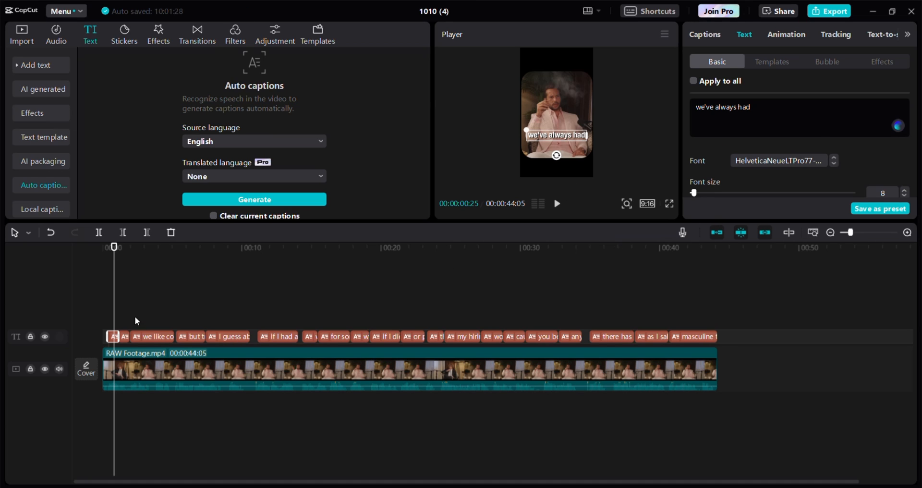
scroll(757, 208, "down", 5)
scroll(736, 167, "up", 5)
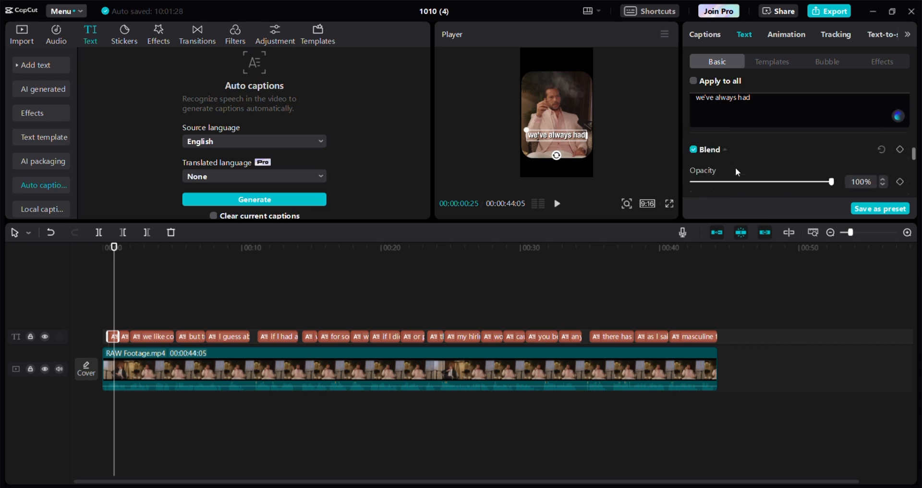
scroll(694, 174, "down", 5)
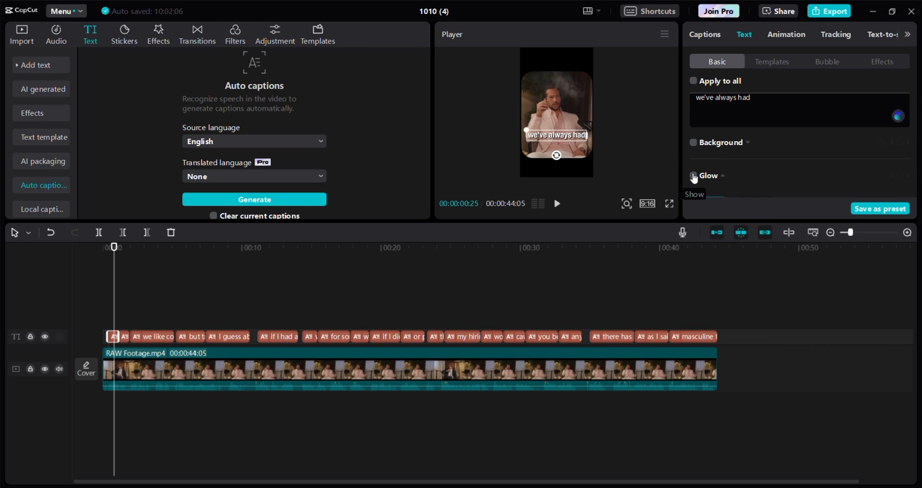
left_click(694, 177)
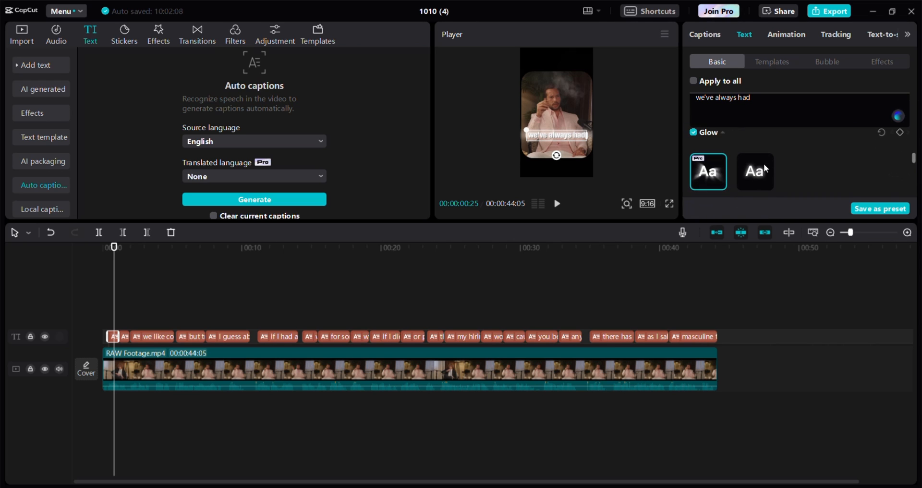
left_click(763, 164)
scroll(758, 166, "down", 1)
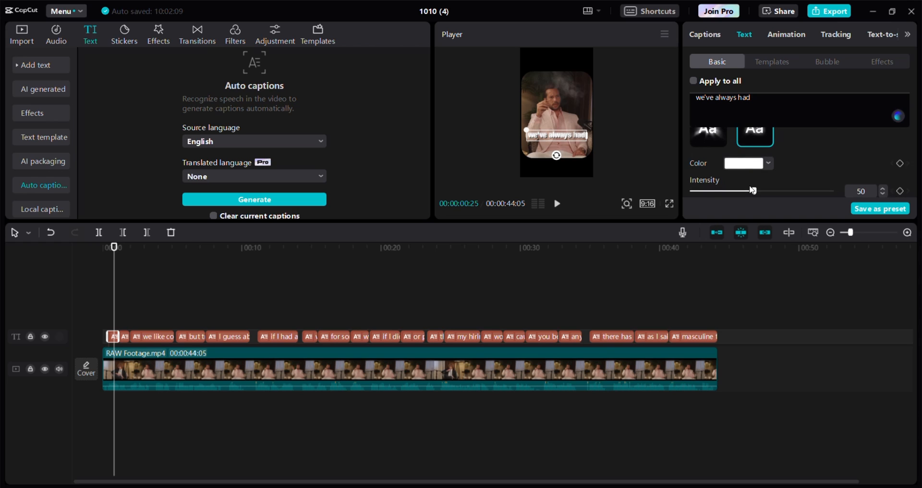
scroll(750, 187, "down", 1)
left_click(722, 155)
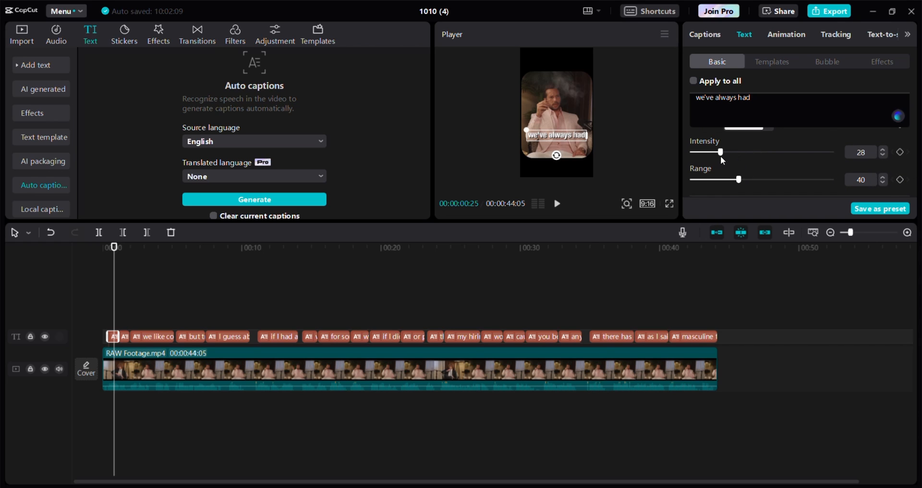
left_click_drag(720, 156, 709, 180)
left_click(670, 206)
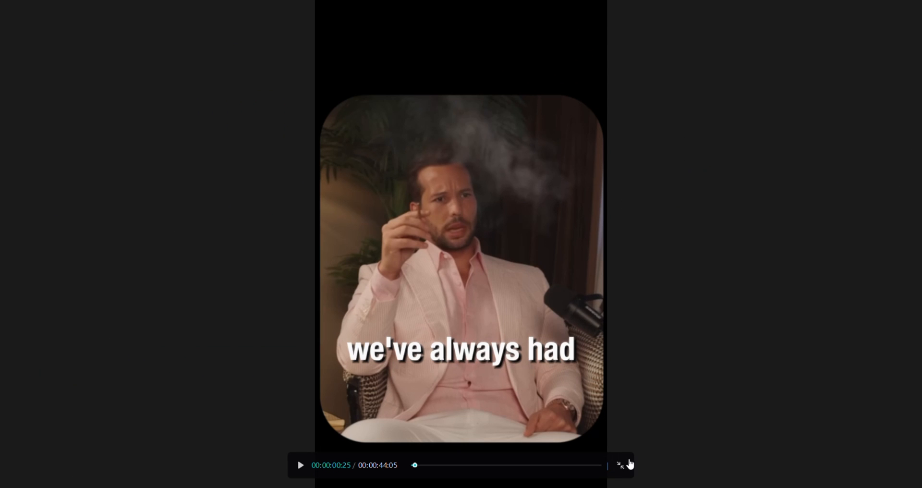
left_click(631, 463)
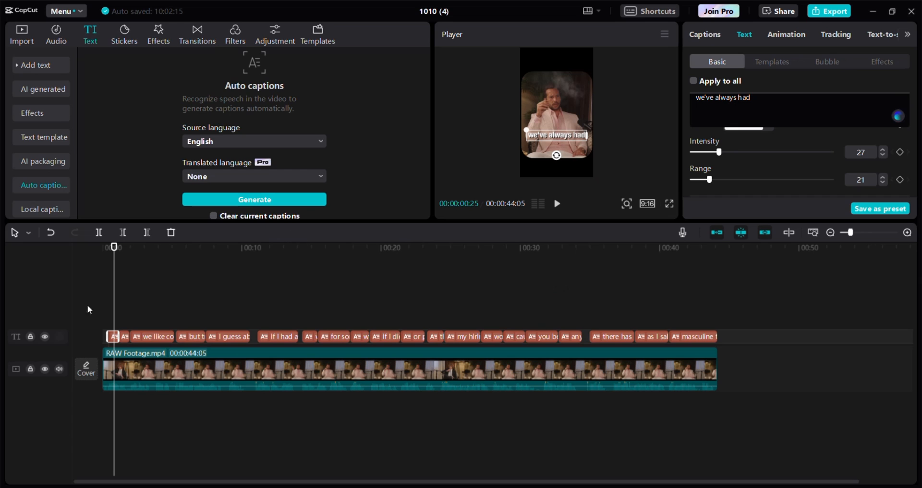
Step: Shrink the "the same approach" caption to fit inside the frame and set its font to HelveticaNeue77
key("space")
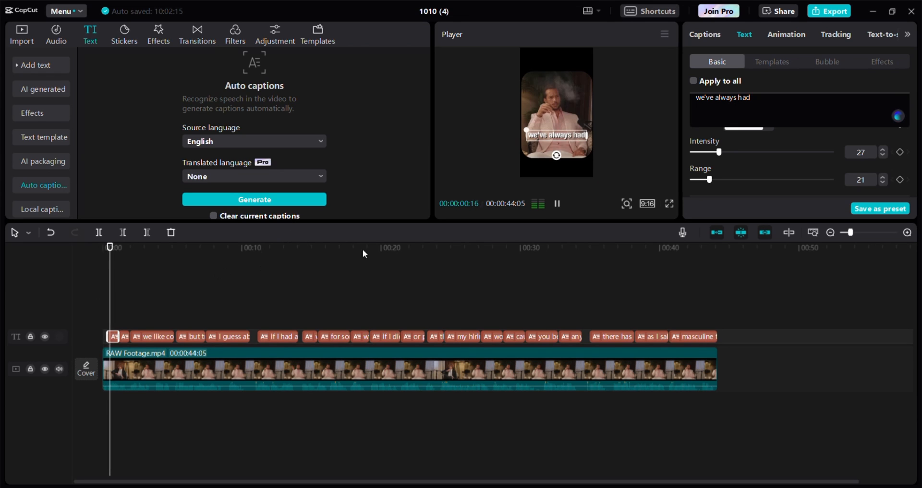
key("space")
key("space")
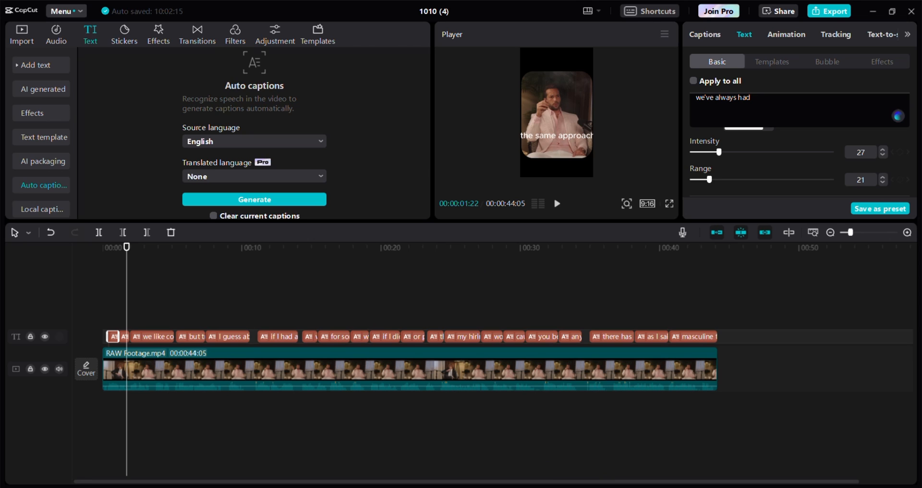
left_click(124, 336)
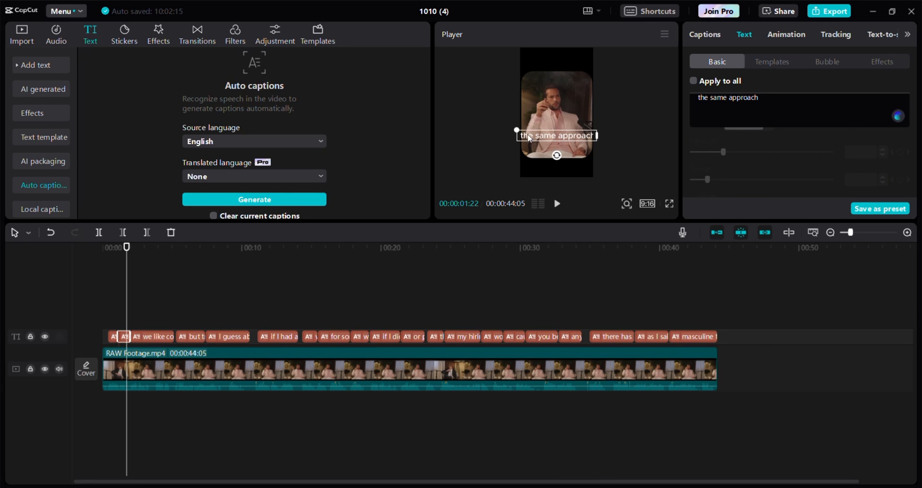
left_click_drag(517, 130, 525, 132)
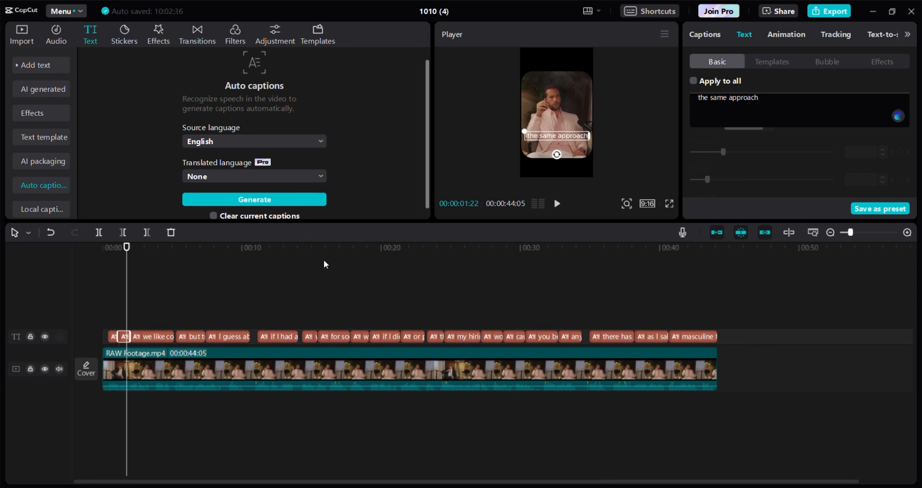
scroll(762, 129, "up", 3)
left_click(753, 155)
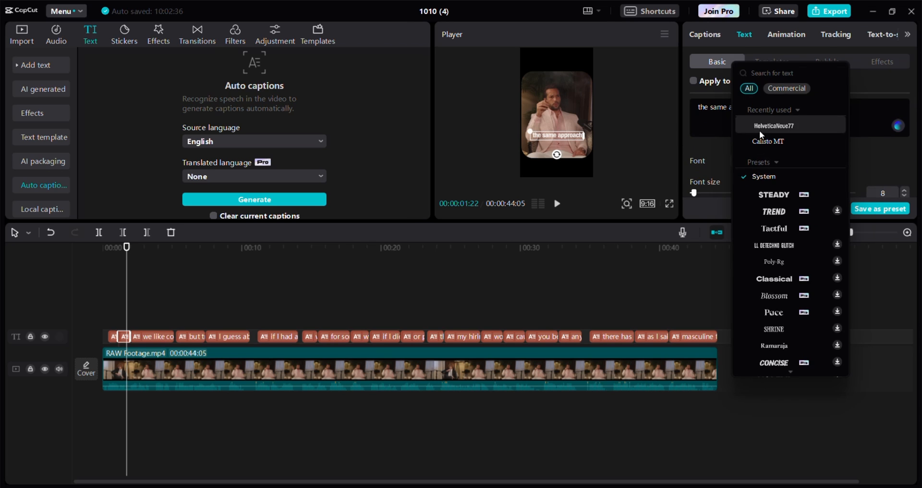
left_click(760, 131)
Step: Add the second glow style to the "the same approach" caption with intensity 27 and a range matching the "we've always had" caption
scroll(712, 168, "down", 10)
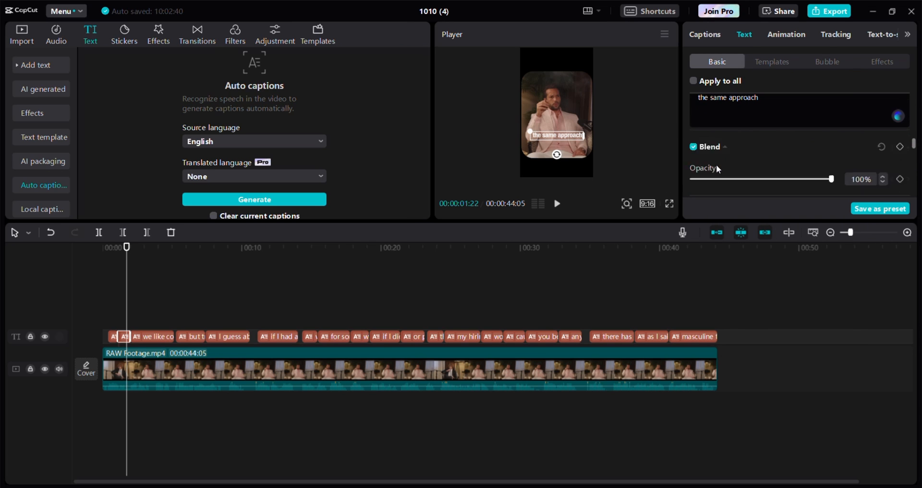
scroll(716, 164, "down", 10)
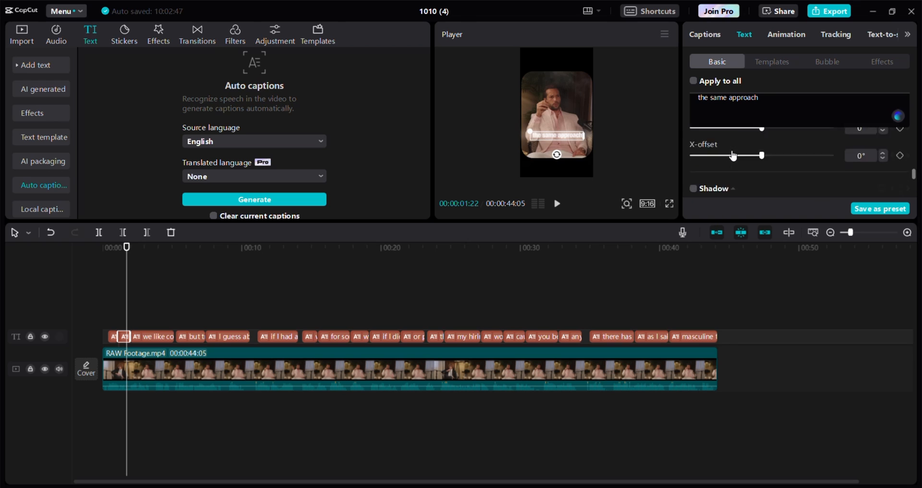
scroll(736, 147, "up", 4)
left_click(755, 170)
scroll(704, 172, "down", 3)
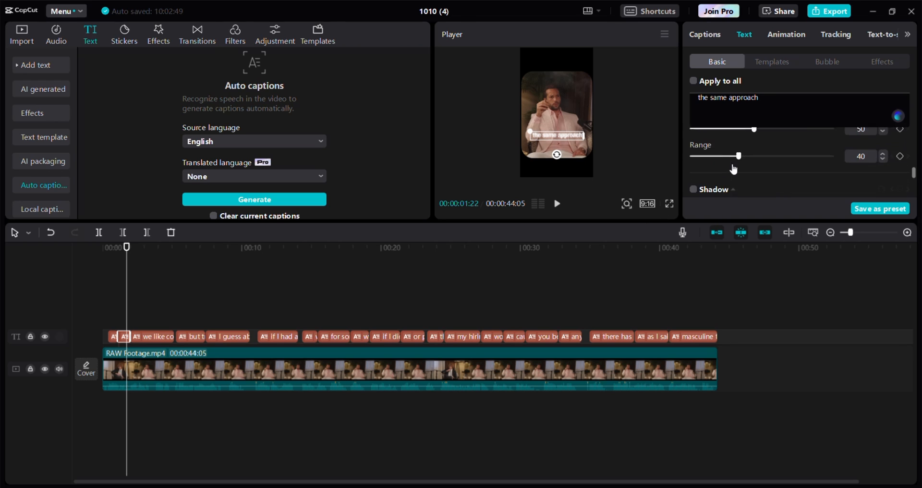
scroll(733, 169, "up", 2)
left_click(114, 337)
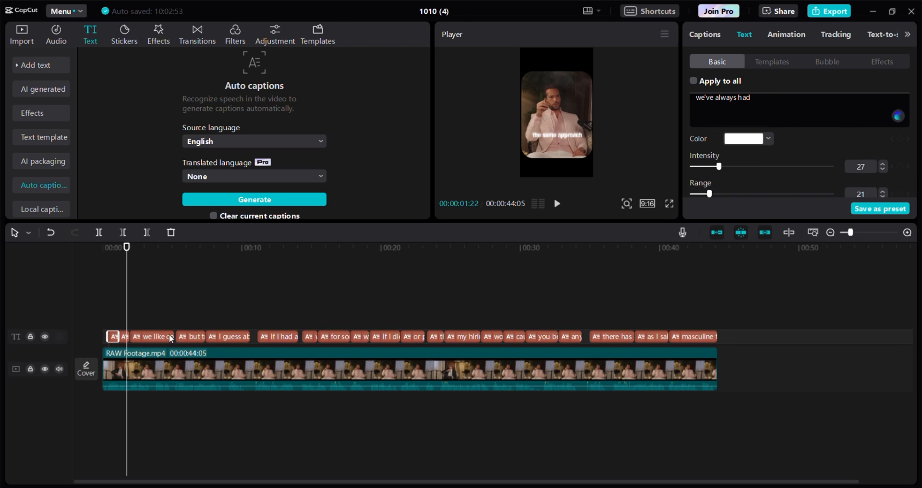
left_click(132, 337)
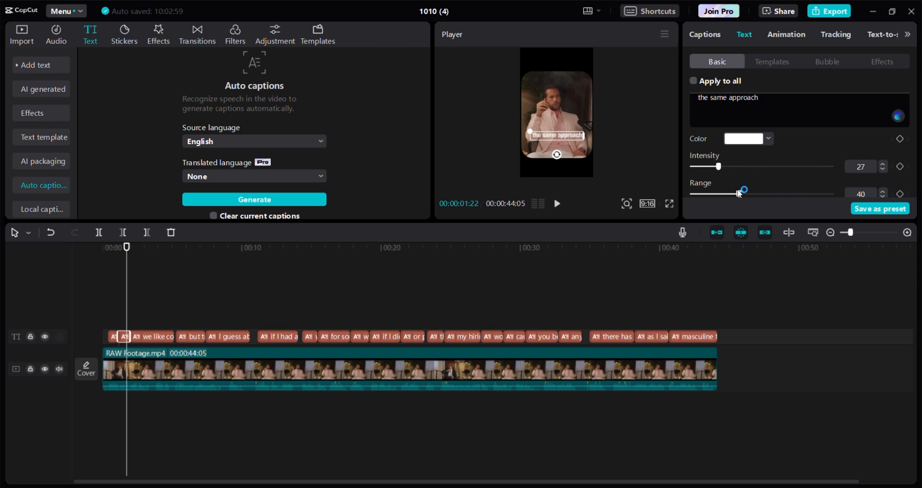
left_click_drag(738, 193, 709, 196)
Step: Add a shadow with 20% blurriness and distance 11 to "the same approach", matching the "we've always had" caption
scroll(755, 169, "down", 4)
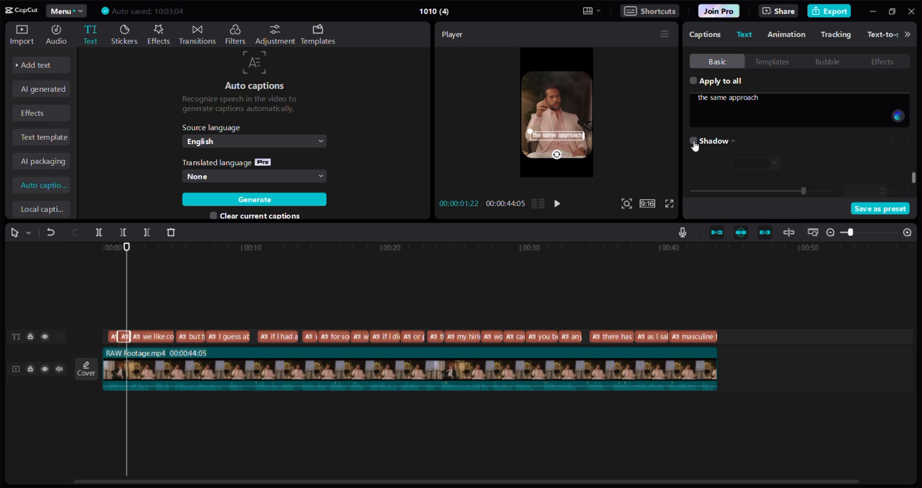
scroll(791, 163, "down", 2)
left_click(114, 338)
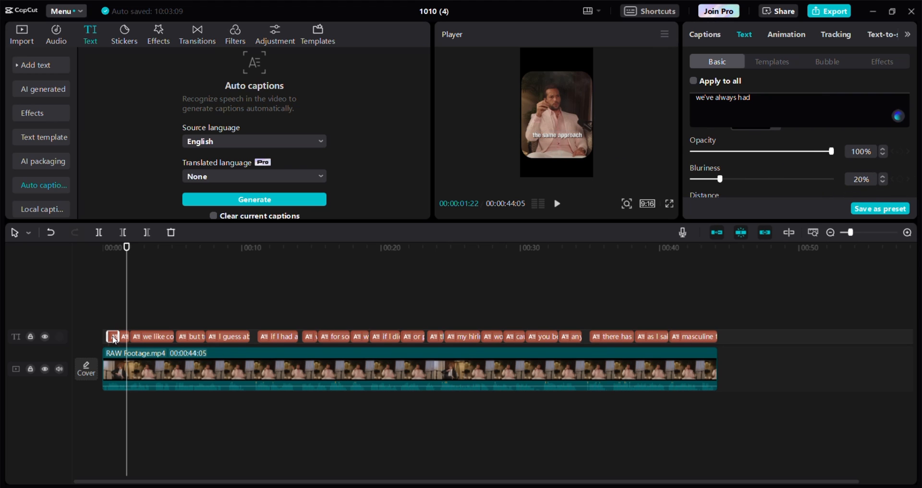
scroll(750, 179, "down", 2)
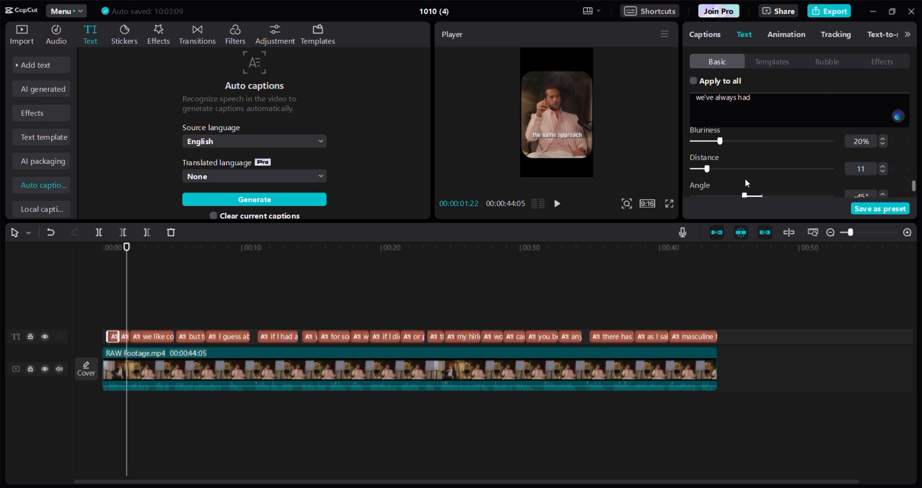
left_click(127, 335)
mouse_move(710, 168)
left_mouse_down()
mouse_move(727, 179)
mouse_move(708, 163)
left_mouse_up()
scroll(721, 169, "up", 2)
scroll(721, 179, "down", 2)
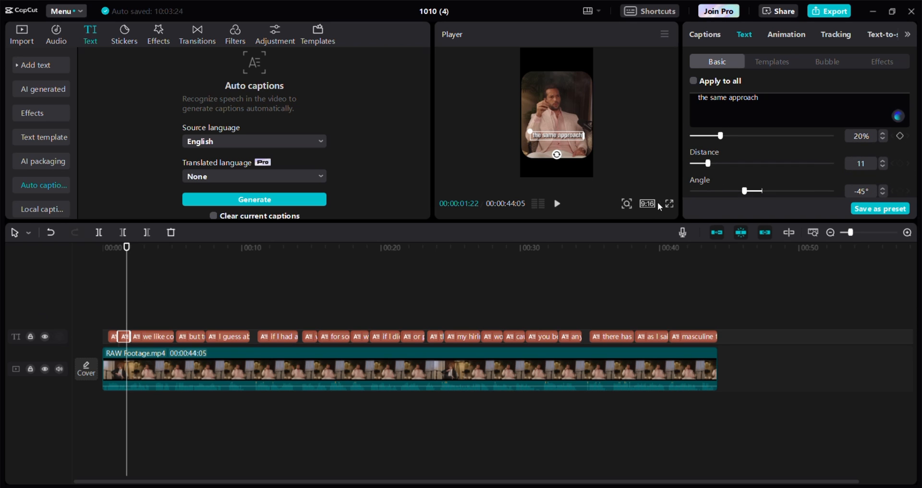
Step: Play the video from the start in full screen to check the first two styled captions
left_click(669, 203)
left_click_drag(422, 457, 404, 458)
key("space")
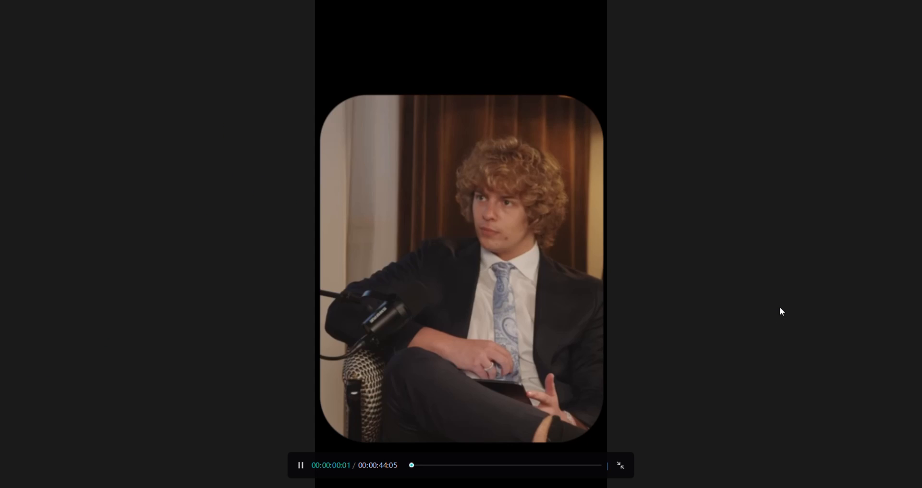
key("space")
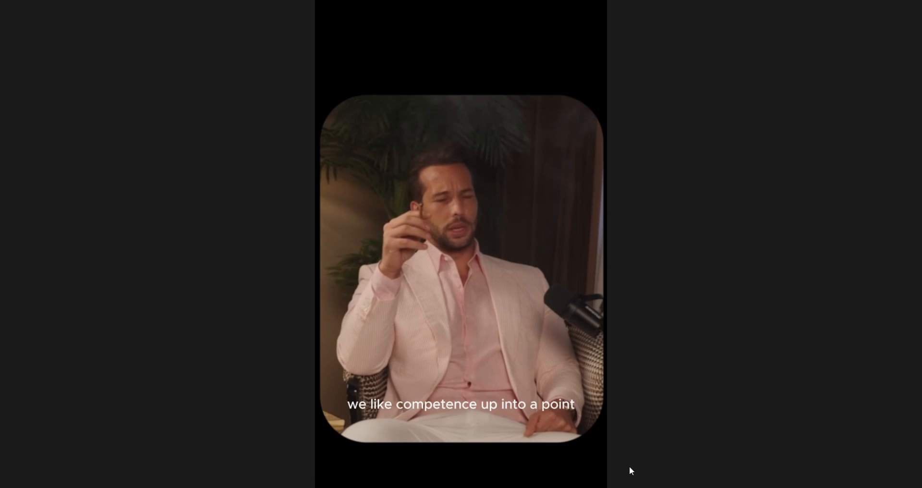
left_click(622, 466)
left_click(622, 470)
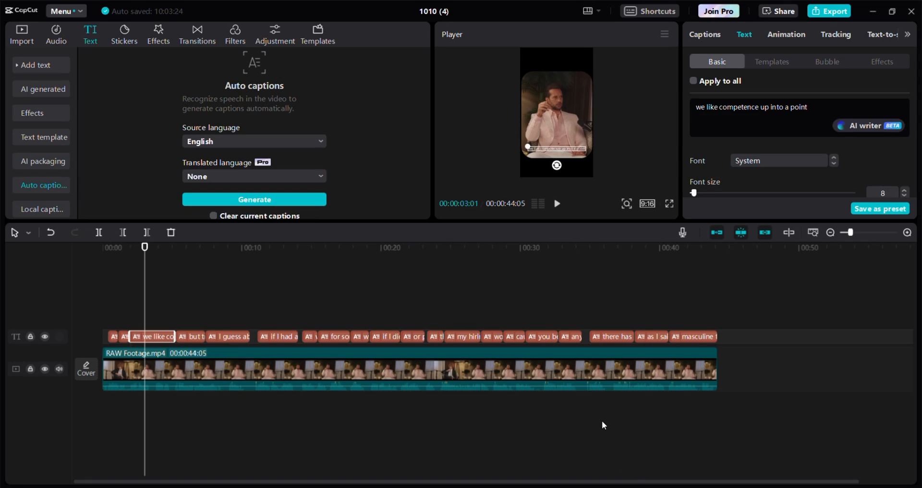
Step: Split the caption "we like competence up into a point" into two captions after "competence"
left_click(702, 34)
left_click(777, 150)
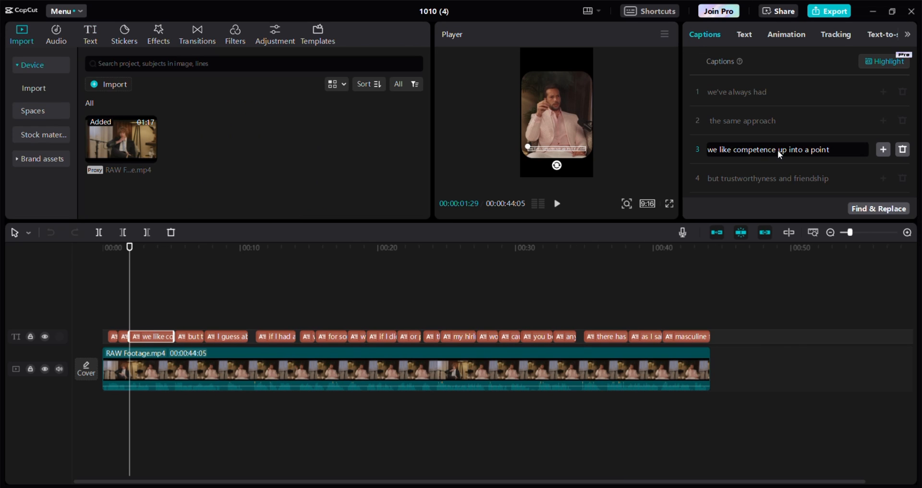
key("Return")
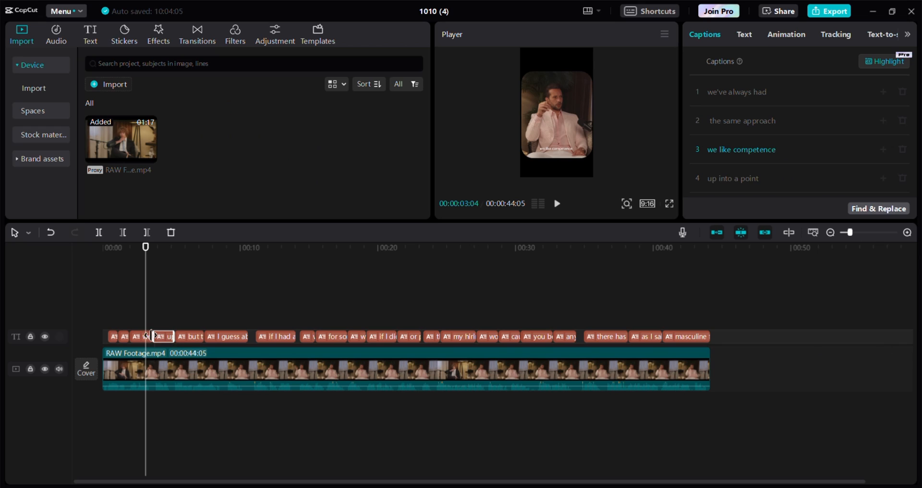
Step: Enlarge the "we like competence" caption to about the frame's width and move it up within the frame
left_click(148, 339)
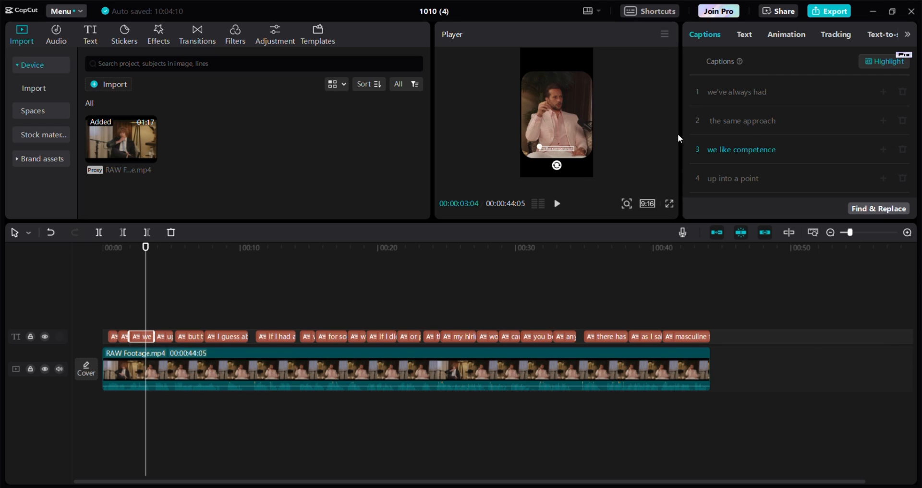
left_click(743, 32)
scroll(763, 168, "down", 2)
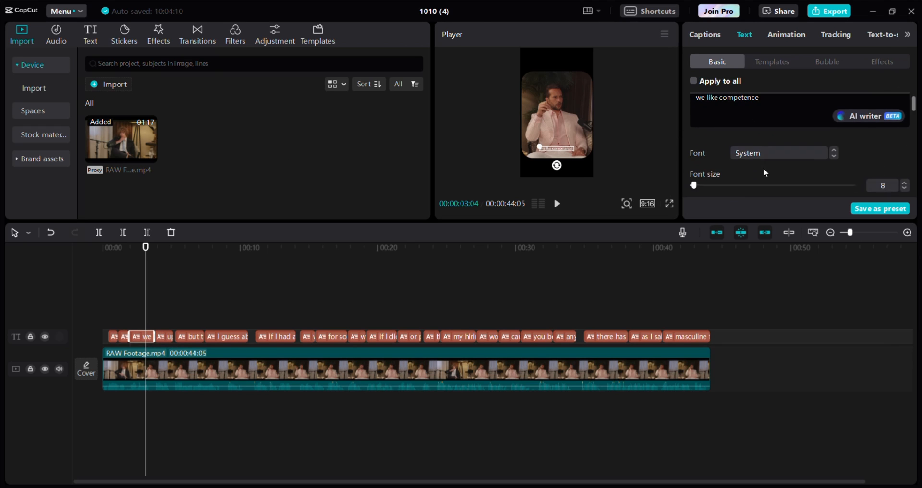
scroll(762, 147, "up", 2)
left_click(764, 170)
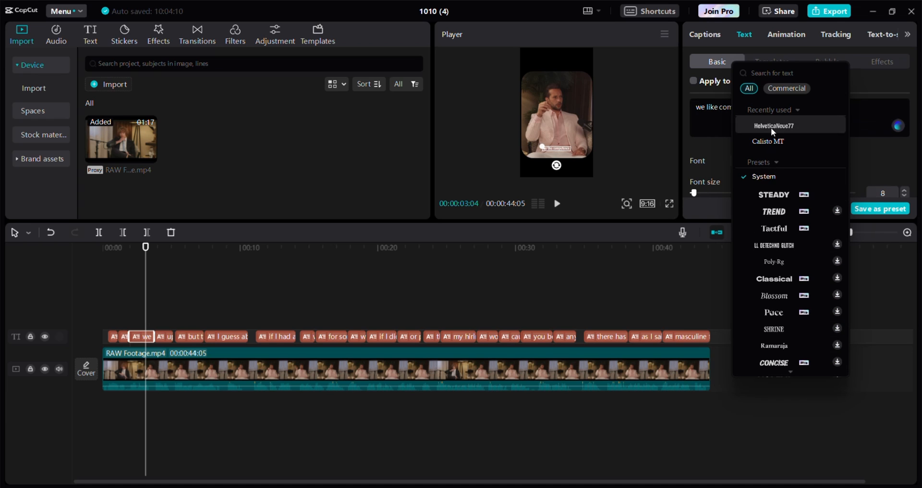
left_click(515, 142)
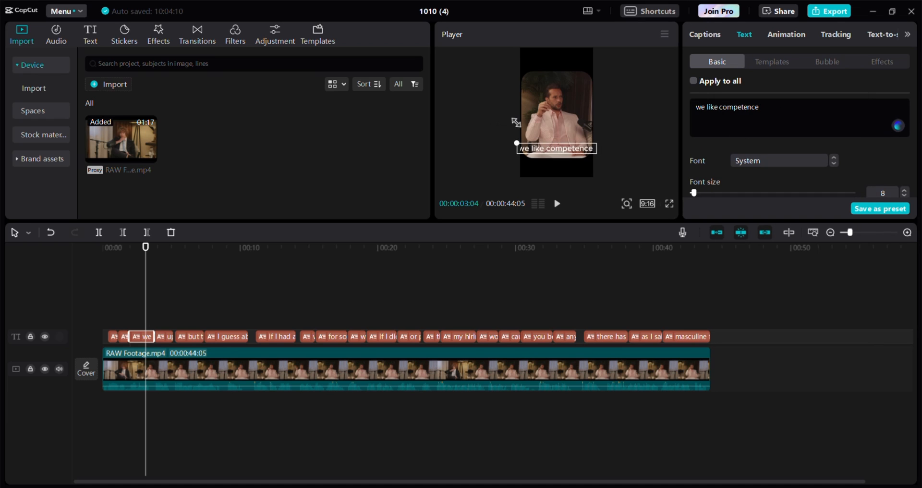
left_click_drag(552, 151, 551, 133)
Step: Set the font of the "we like competence" caption to Anton and enlarge the text
left_click(794, 161)
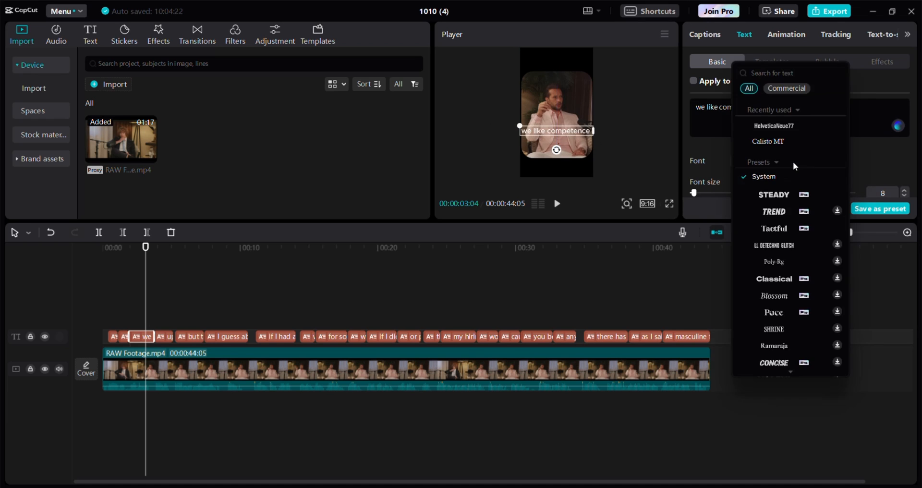
scroll(776, 209, "down", 6)
scroll(776, 209, "down", 10)
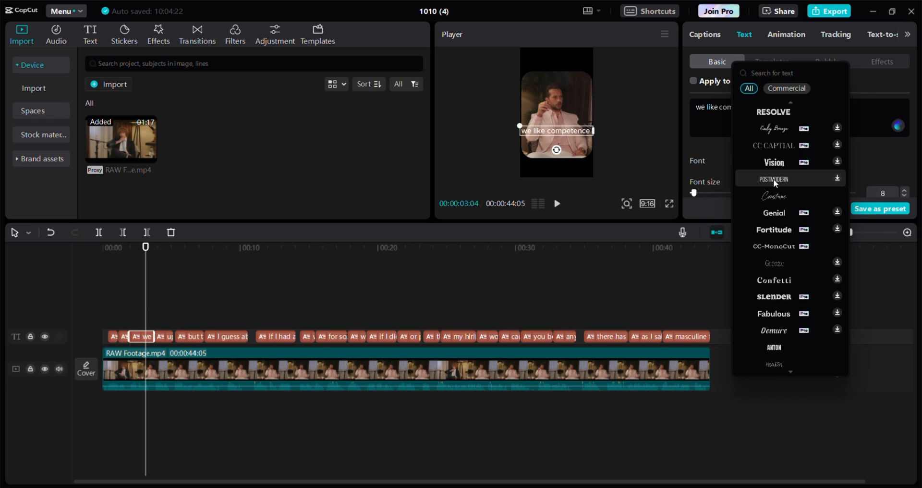
scroll(778, 192, "down", 3)
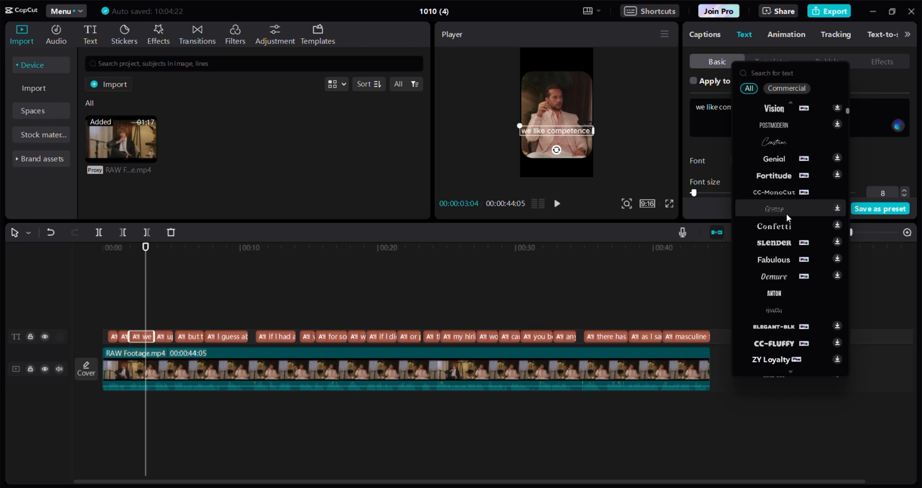
left_click(773, 296)
left_click_drag(535, 126, 523, 119)
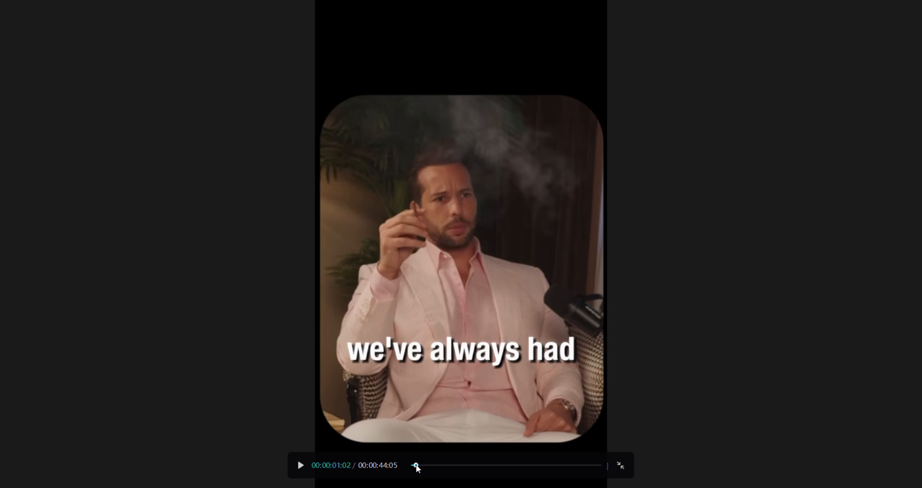
Step: Compare "we like competence" with the first caption in full screen, then shrink it slightly and move it lower in the frame
left_click_drag(416, 465, 422, 465)
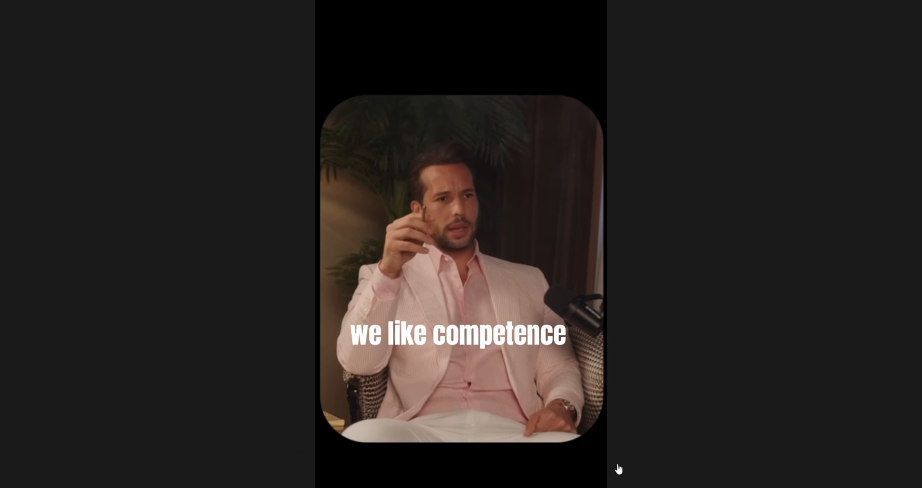
left_click(620, 465)
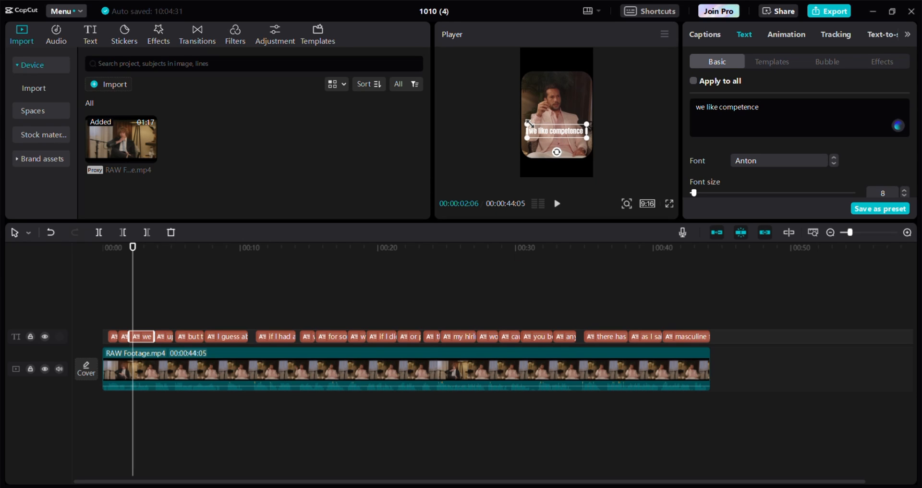
left_click_drag(528, 124, 530, 124)
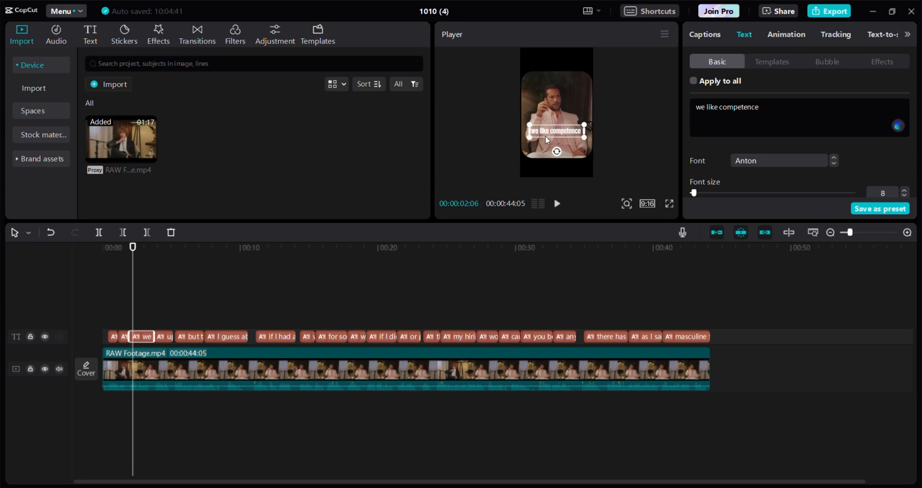
left_click(142, 316)
left_click_drag(568, 132, 571, 139)
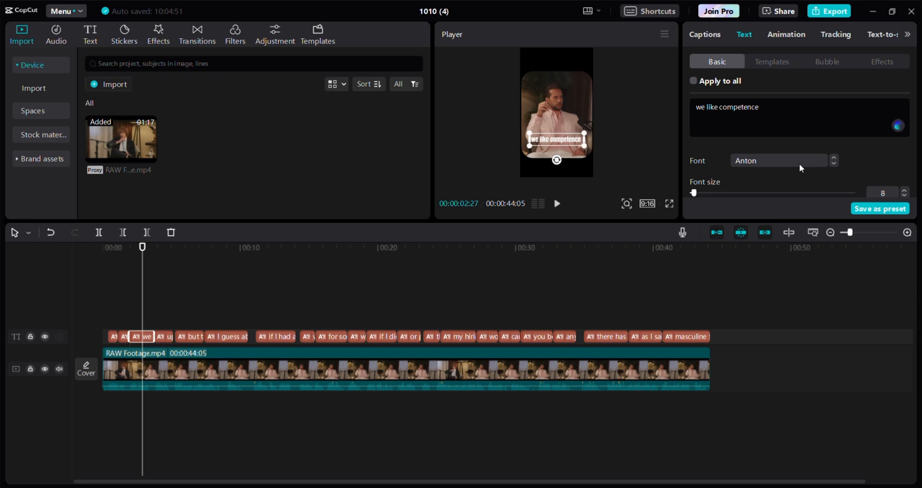
Step: Italicize the "we like competence" caption
scroll(800, 163, "down", 4)
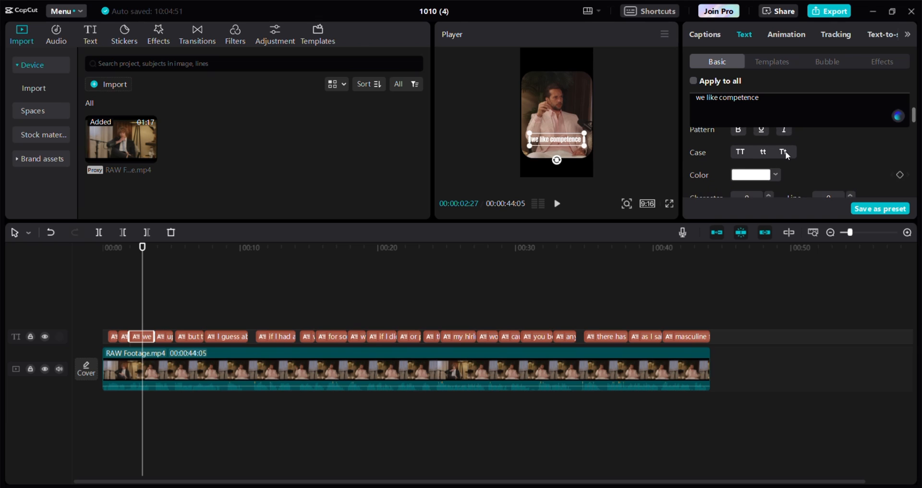
scroll(788, 156, "up", 2)
left_click(784, 172)
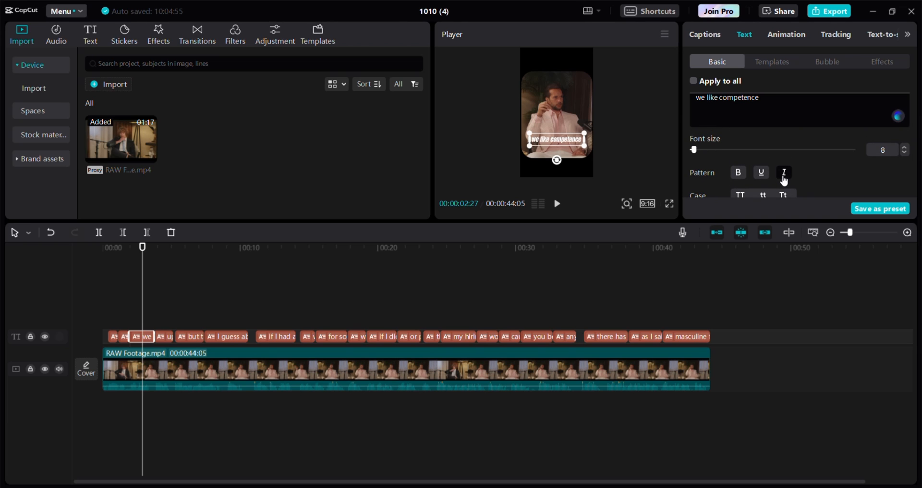
Step: Add the second glow style to "we like competence" with a reduced intensity and range 20
scroll(783, 179, "down", 6)
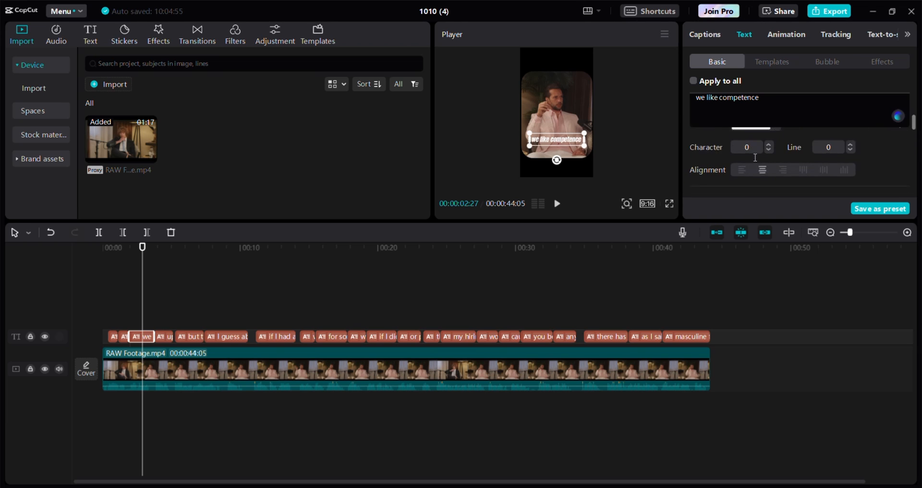
scroll(735, 183, "down", 6)
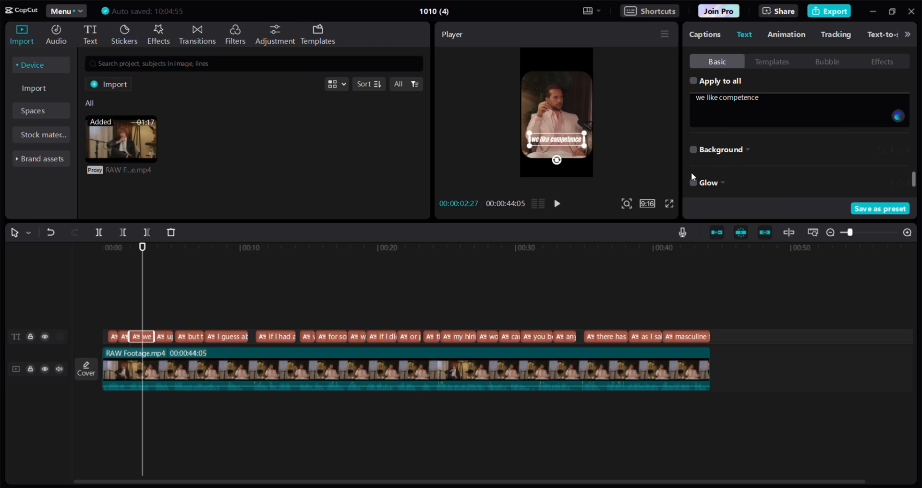
left_click(694, 185)
left_click(747, 160)
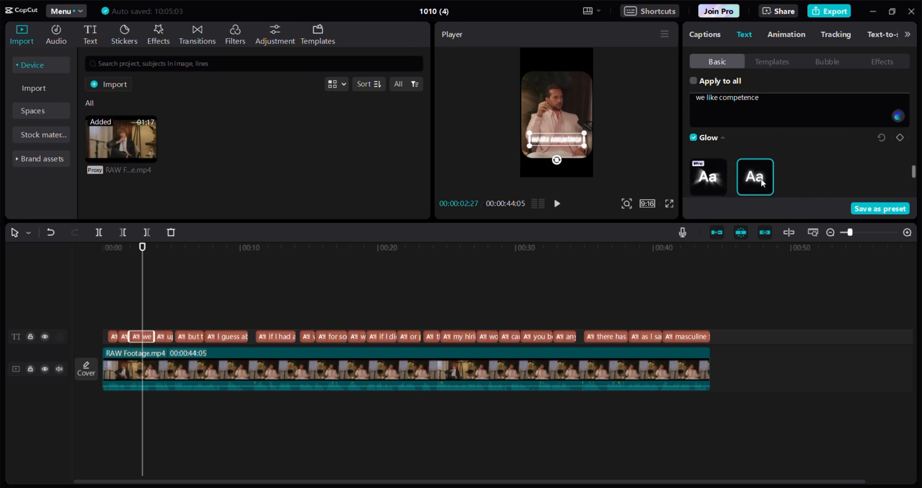
scroll(779, 172, "down", 1)
scroll(779, 172, "down", 1)
left_click_drag(760, 165, 708, 155)
left_click_drag(738, 182, 710, 186)
Step: Add a shadow with 100% opacity, 17% blurriness and distance 11 to "we like competence", and check it in full screen
scroll(708, 180, "down", 2)
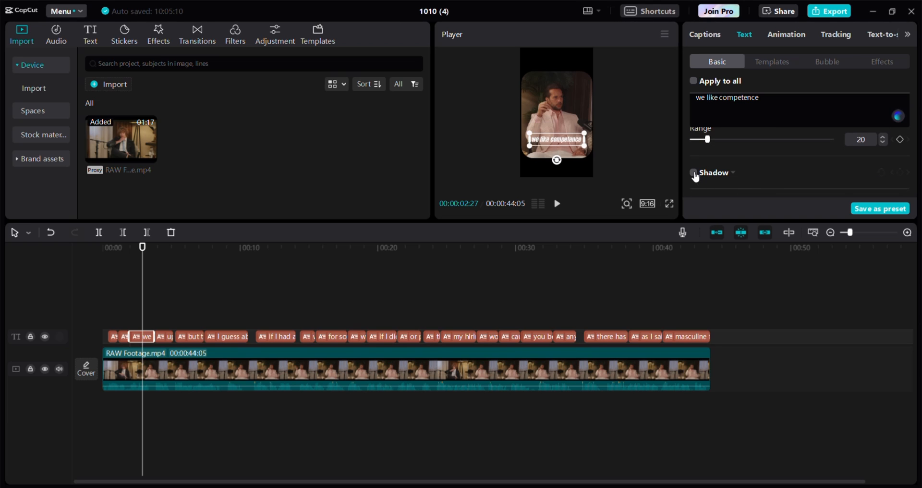
left_click(735, 171)
scroll(736, 168, "down", 2)
left_click(824, 149)
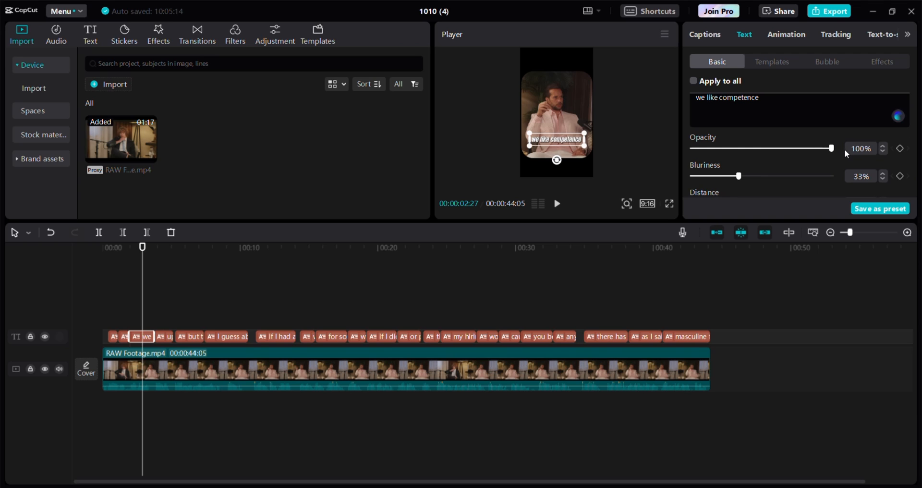
left_click_drag(738, 176, 716, 176)
scroll(716, 173, "down", 2)
left_click(708, 160)
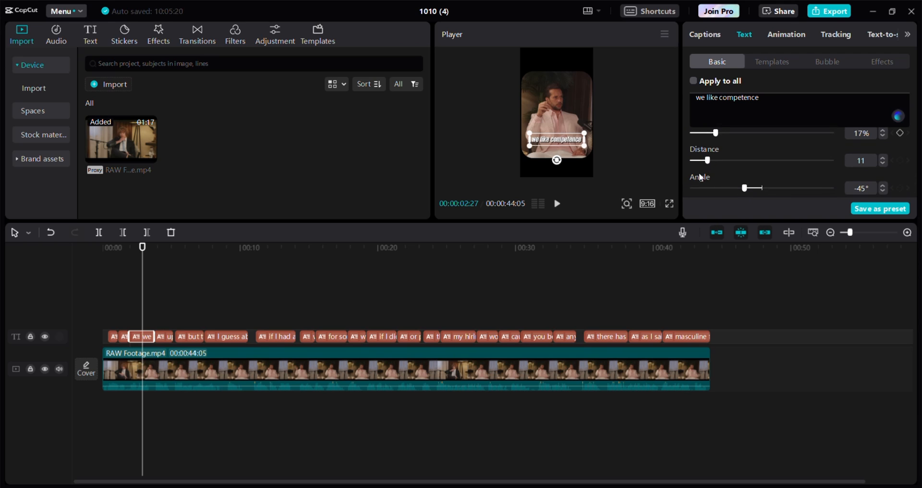
left_click(669, 204)
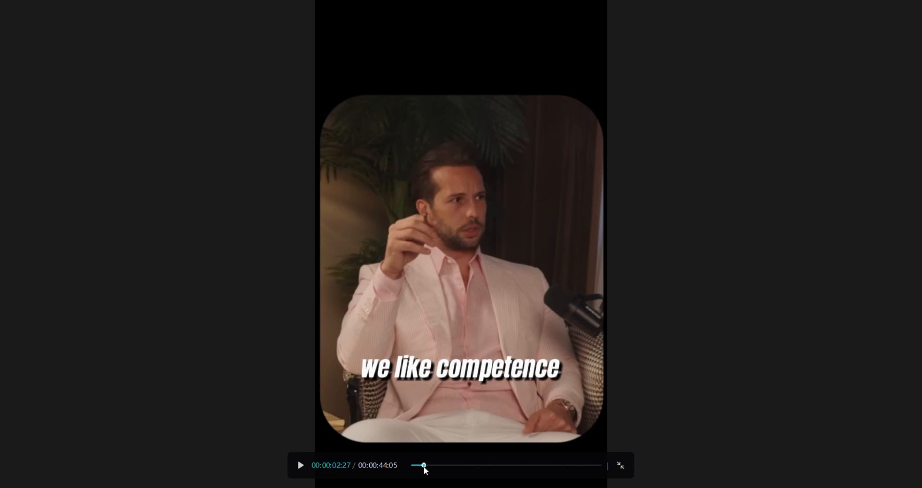
Step: Play the opening captions from the start in full screen to compare their placement, and return to the editor
left_click_drag(423, 466, 409, 466)
key("space")
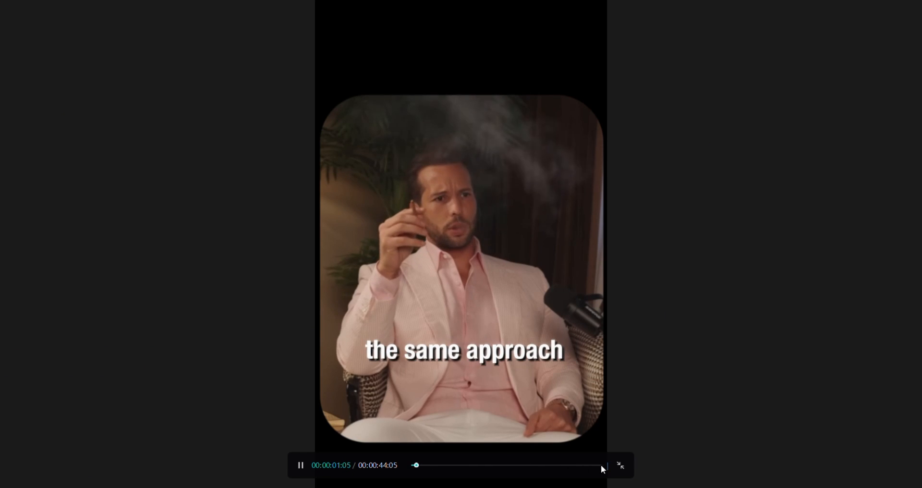
key("space")
left_click(621, 466)
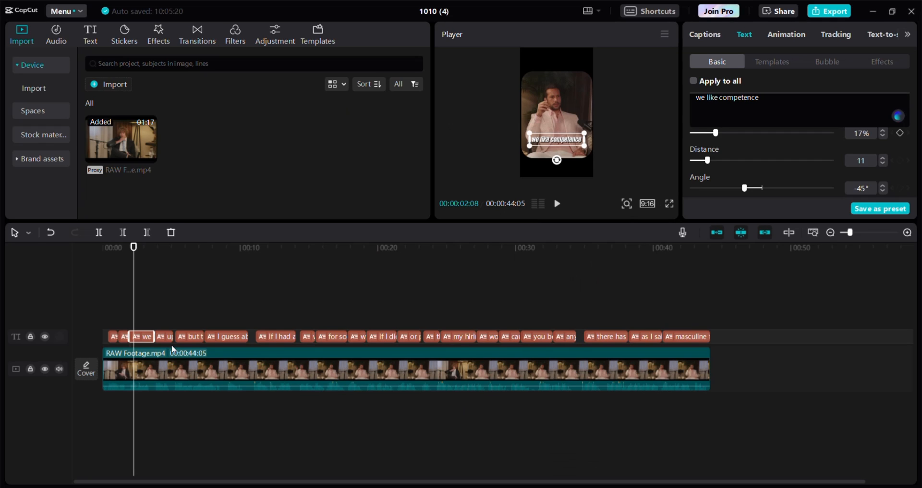
Step: Set the vertical position of the "we like competence" caption to -693, matching the "we've always had" caption
left_click(120, 337)
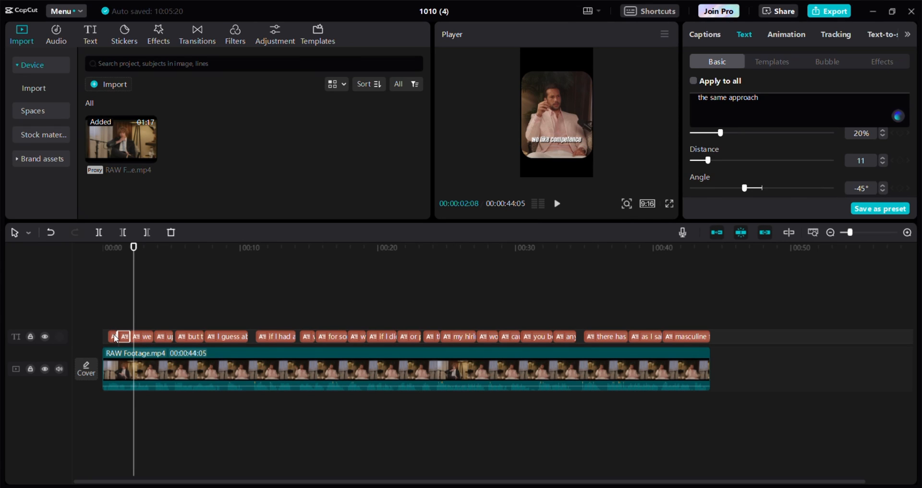
left_click(115, 337)
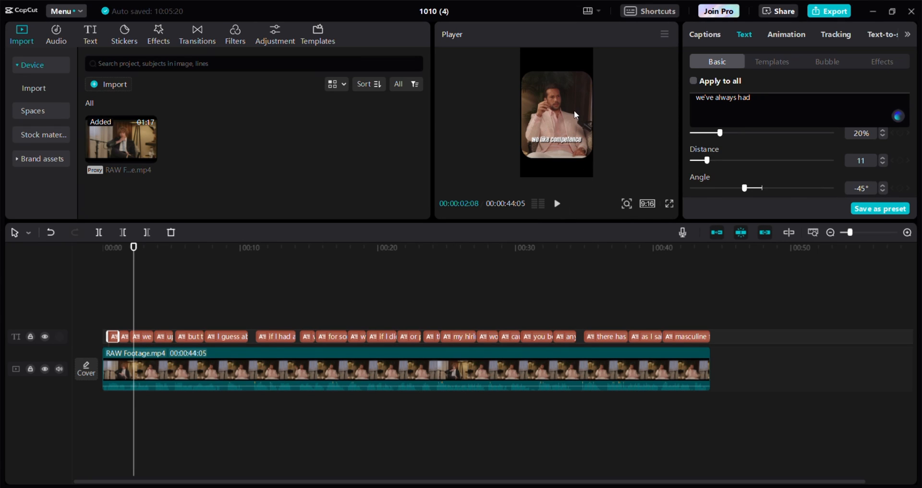
left_click(138, 315)
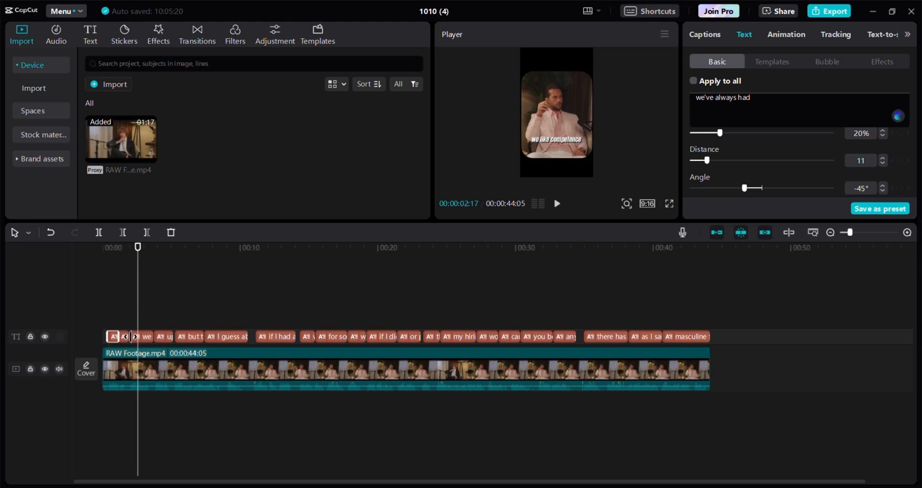
scroll(817, 131, "down", 8)
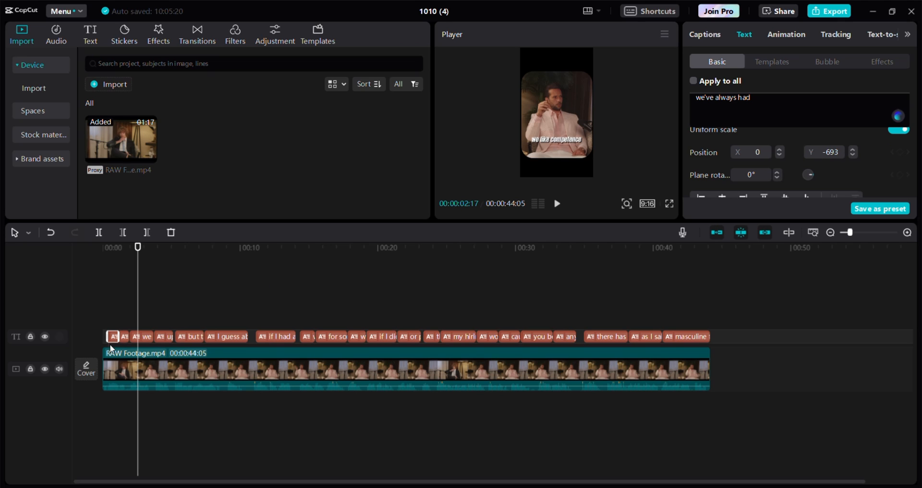
left_click(124, 336)
left_click(142, 336)
double_click(840, 152)
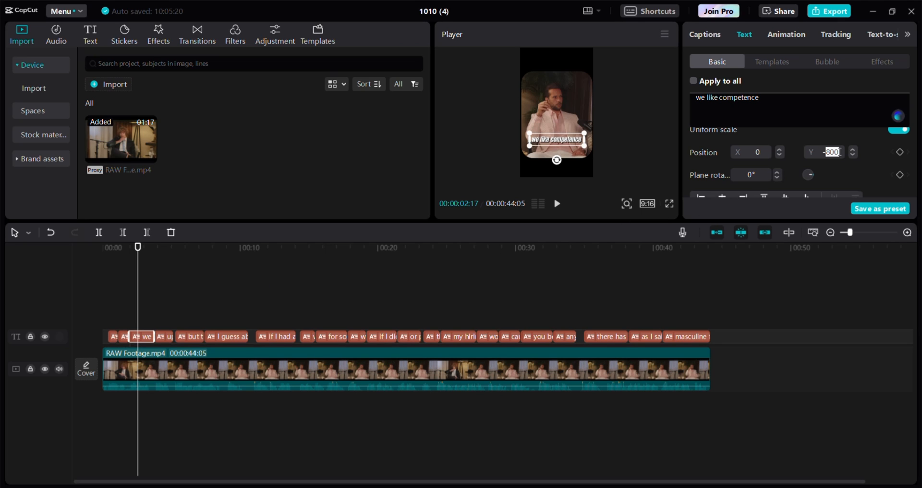
type("-")
type("693")
key("BackSpace")
type("98")
key("BackSpace")
type("3")
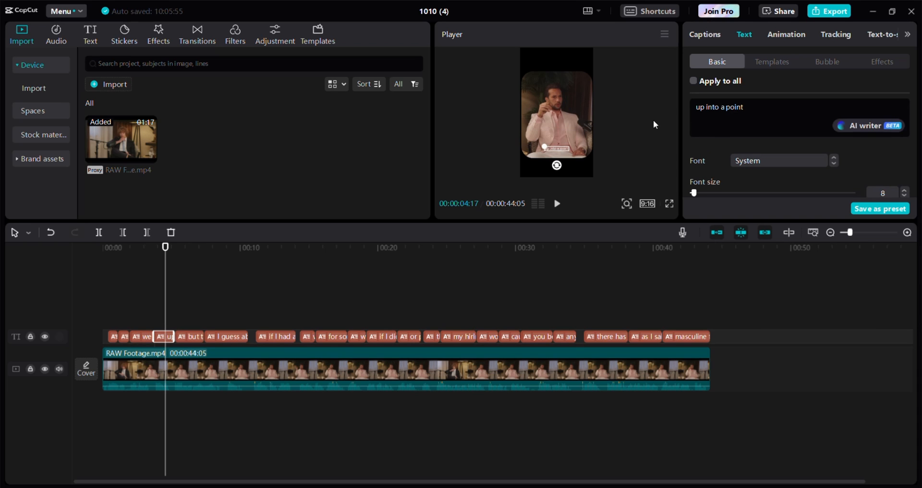
Step: Paste three stacked copies of the "up into a point" caption at its start time and delete the original
key("ctrl+=")
key("Up")
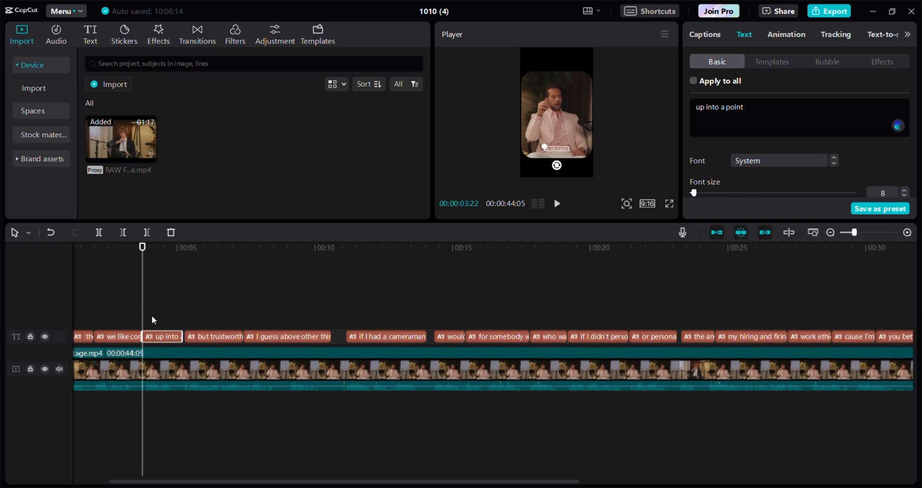
key("ctrl+v")
key("ctrl+v")
key("ctrl+v")
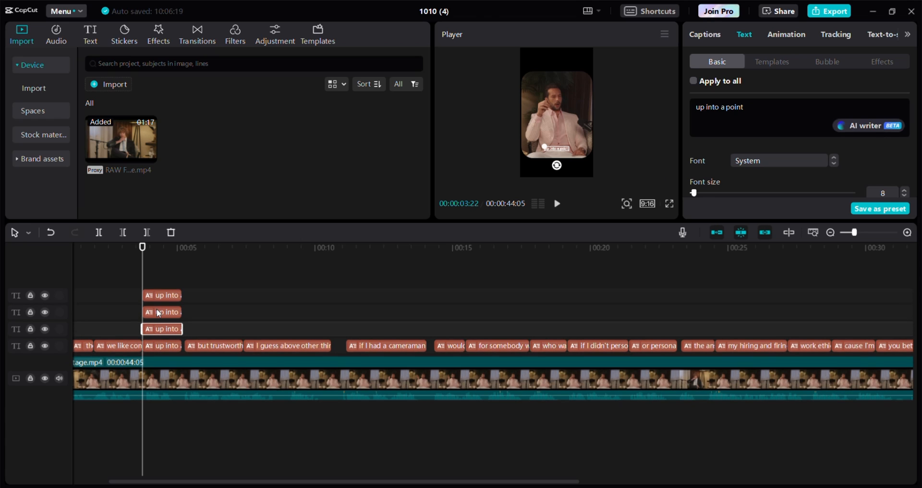
left_click(163, 297)
left_click(169, 313)
left_click(176, 330)
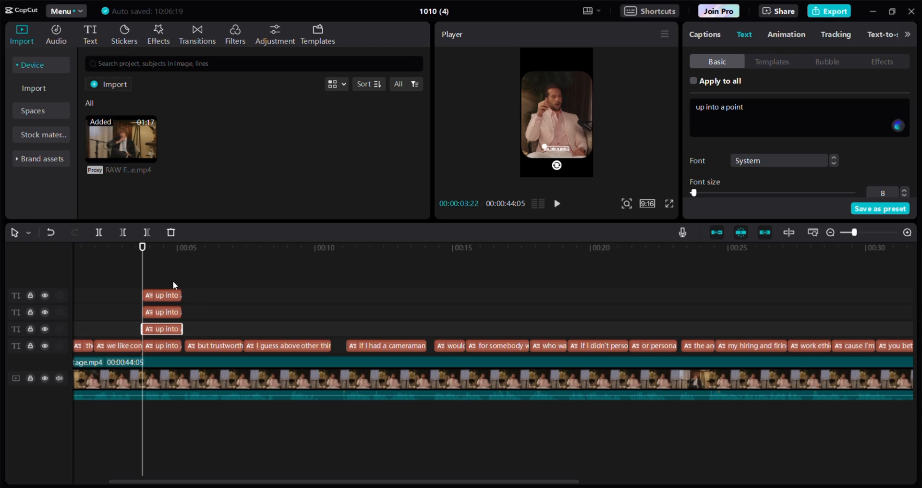
left_click(166, 346)
key("Delete")
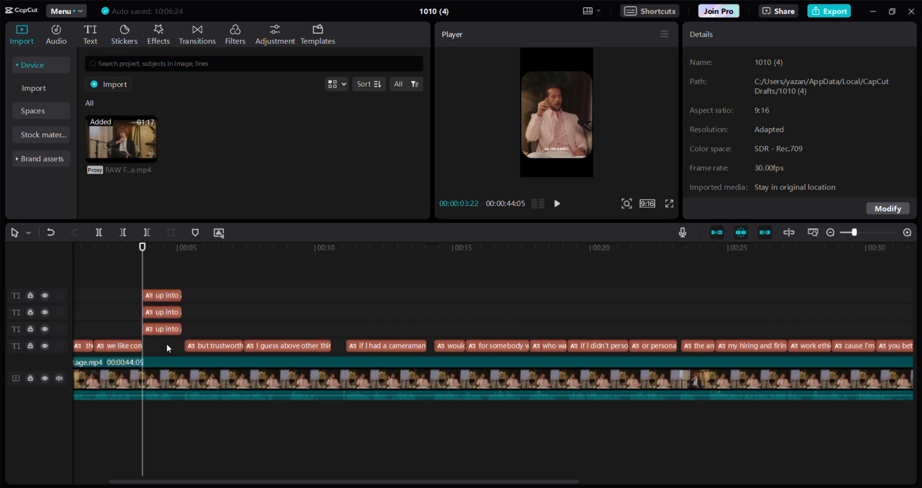
Step: Enlarge the topmost copy, place it near the upper part of the video frame, and shorten its text to "up"
left_click(159, 296)
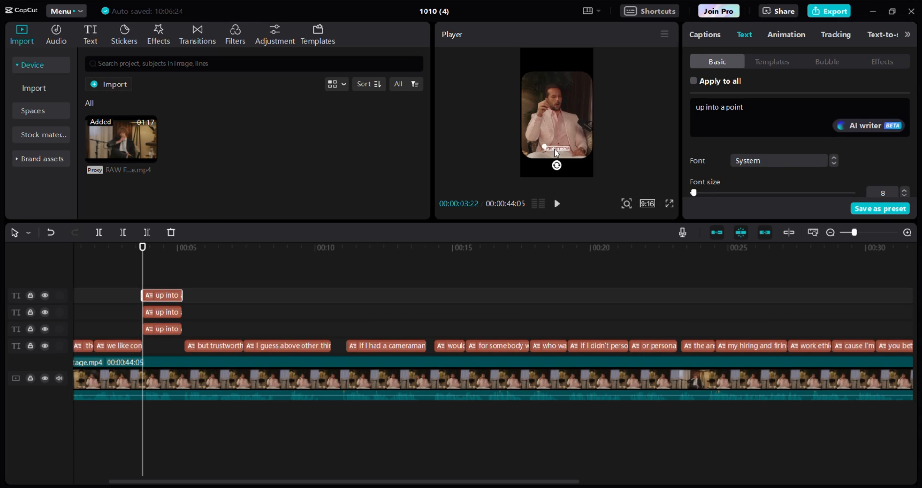
left_click_drag(550, 144, 564, 84)
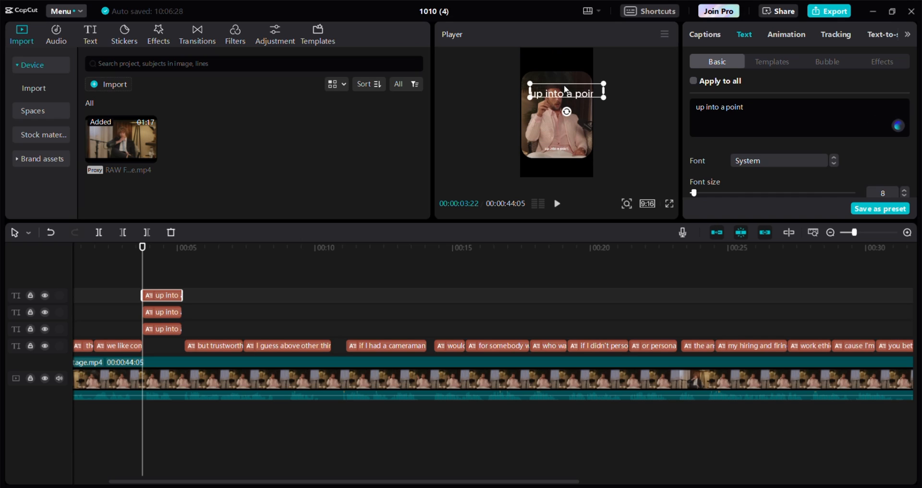
left_click_drag(786, 112, 709, 109)
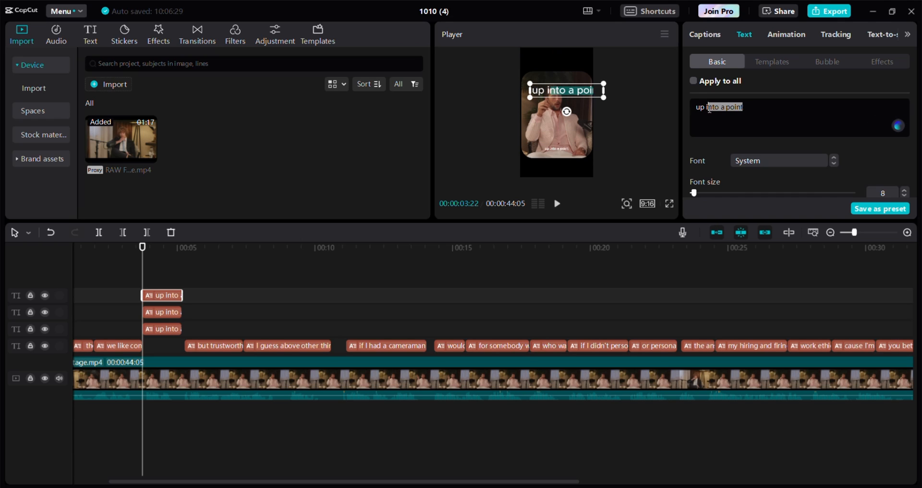
key("BackSpace")
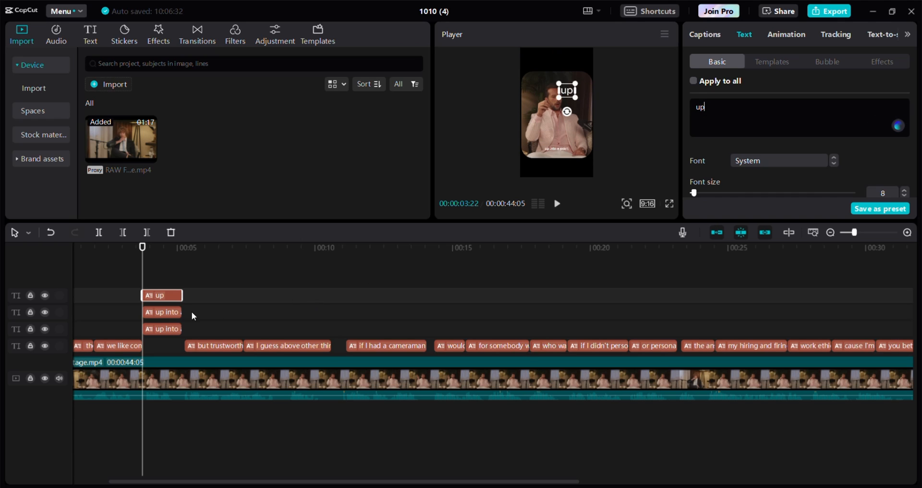
left_click(176, 316)
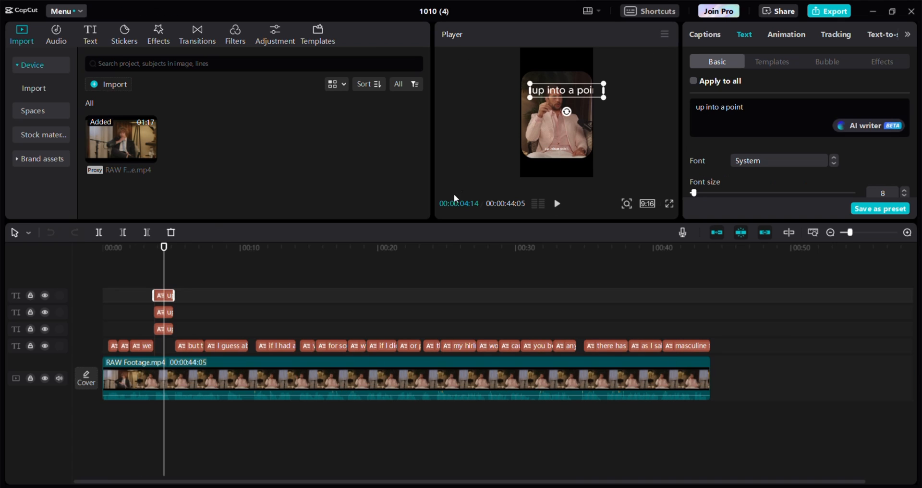
left_click_drag(753, 105, 703, 108)
key("BackSpace")
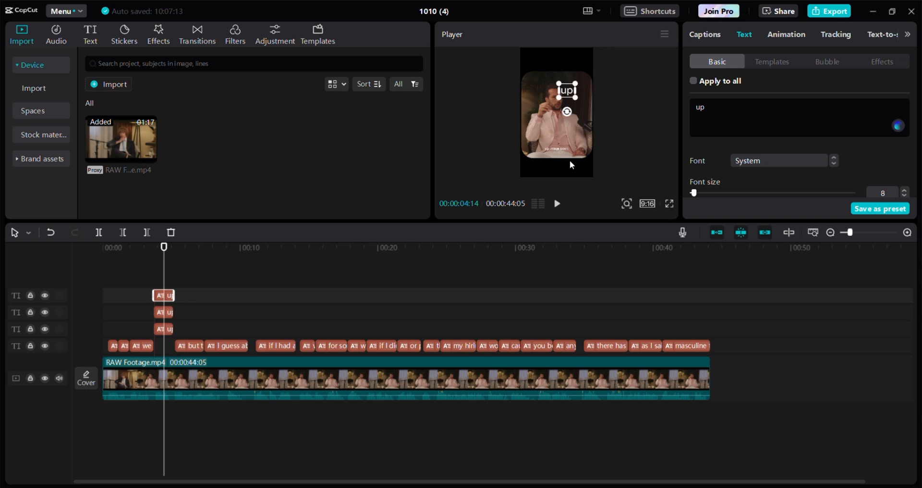
Step: Change the middle copy's text to "into", enlarge it, and place it below "up"
left_click(162, 313)
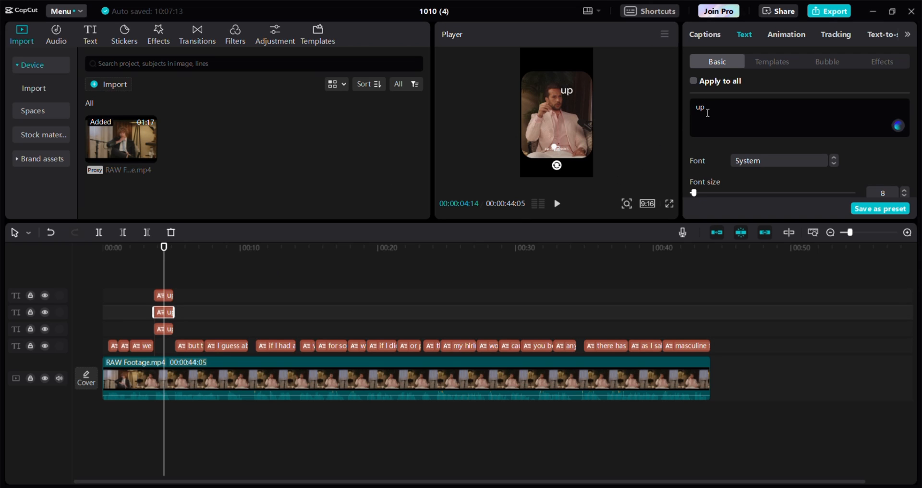
key("BackSpace")
key("BackSpace")
type("into")
left_click_drag(553, 147, 552, 106)
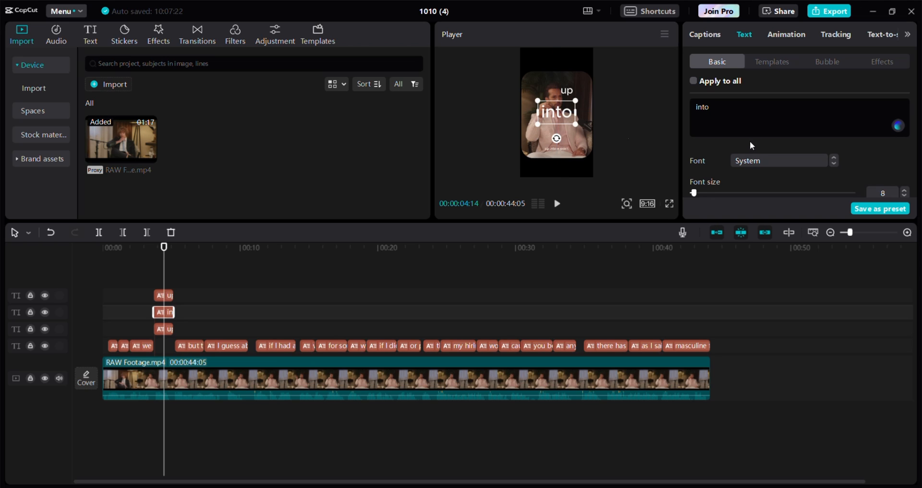
Step: Shorten the lowest copy's text to "a point", enlarge it, and place it directly below "into"
left_click(163, 329)
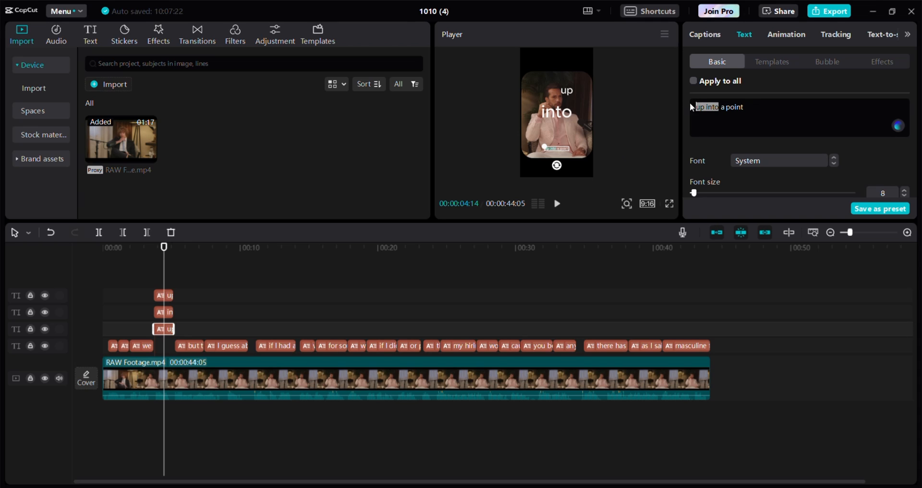
key("BackSpace")
key("Delete")
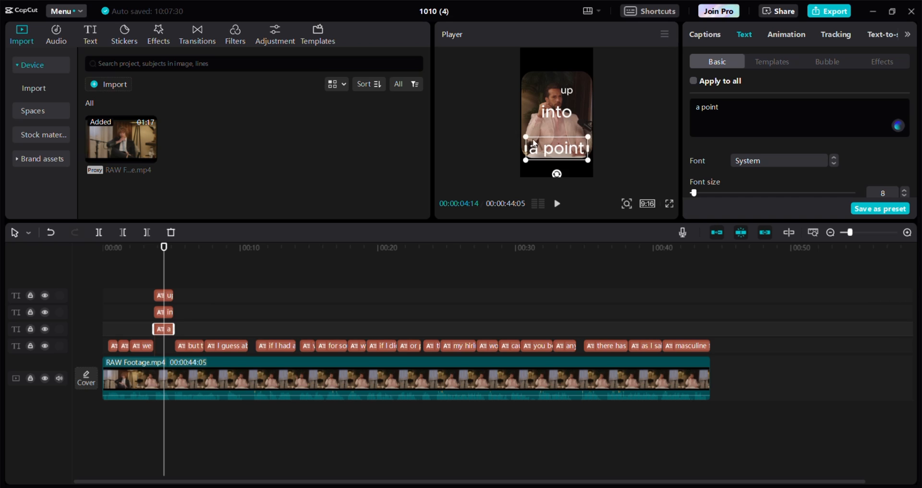
left_click_drag(566, 156, 570, 134)
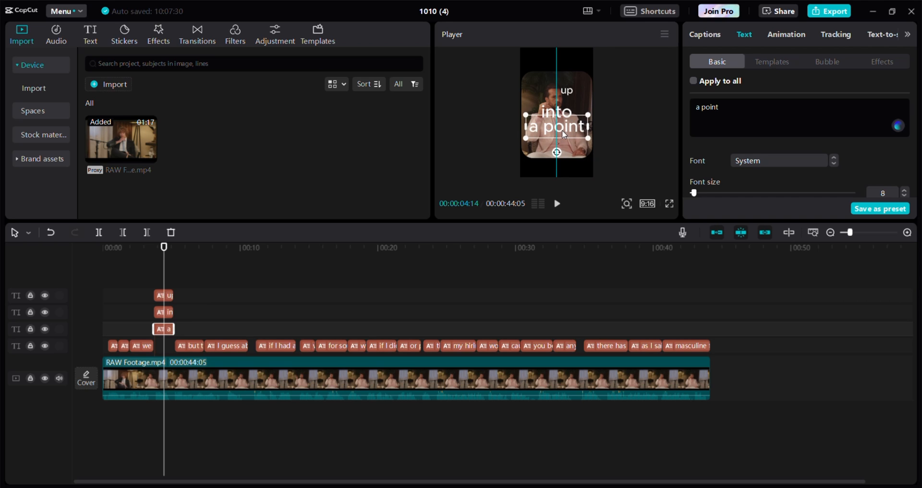
left_click(143, 279)
left_click(161, 273)
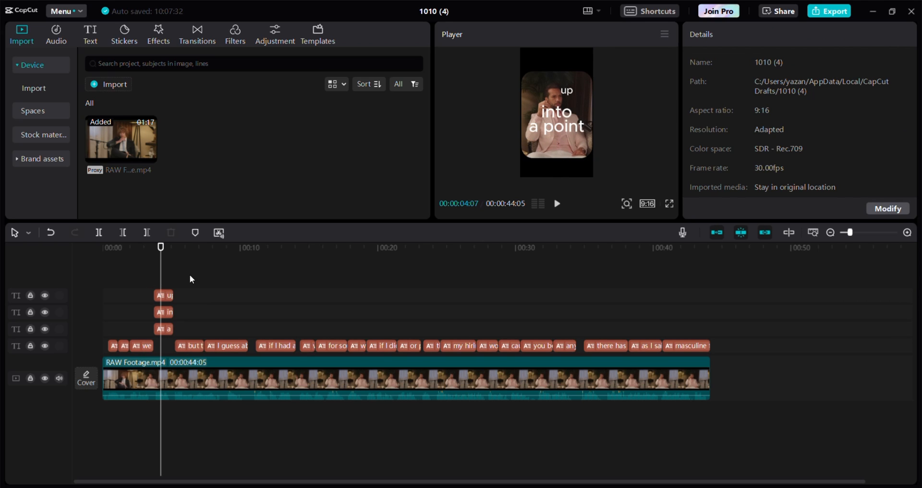
Step: Set the font of all three word clips to Serif, then shrink the group and shift it slightly up and right
left_click_drag(189, 275, 159, 331)
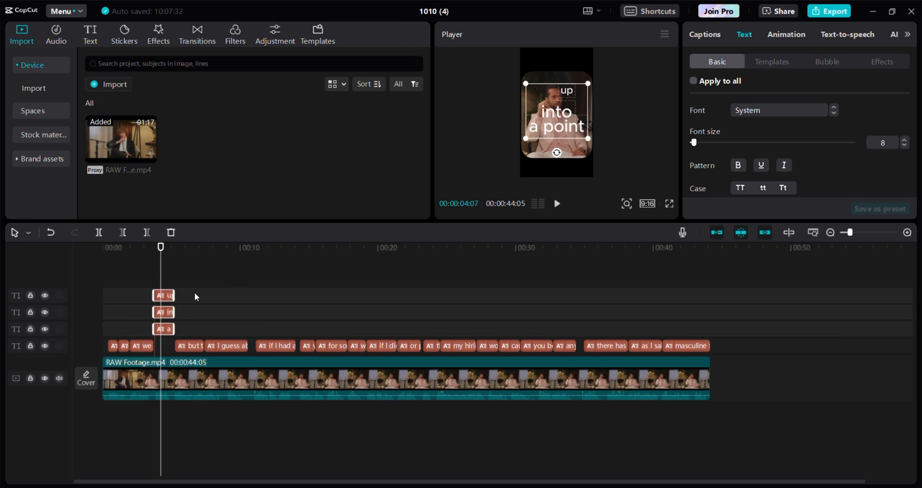
left_click(758, 110)
scroll(775, 183, "down", 10)
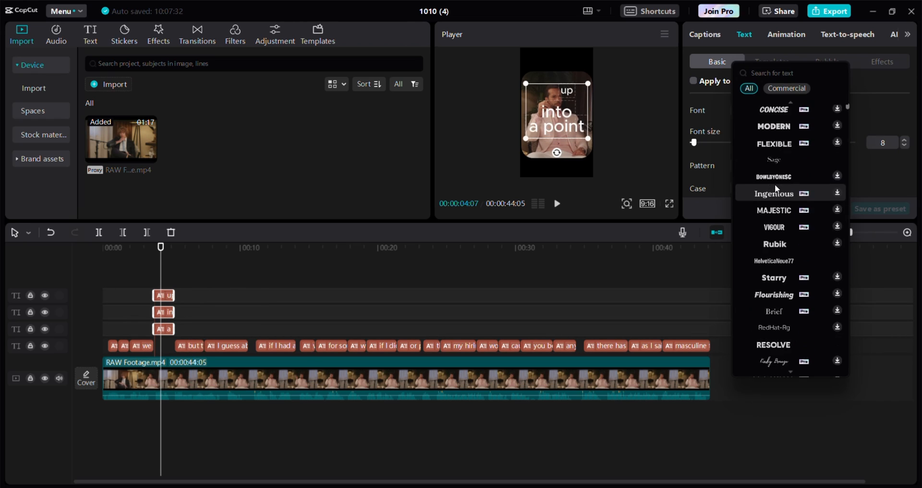
scroll(774, 191, "down", 3)
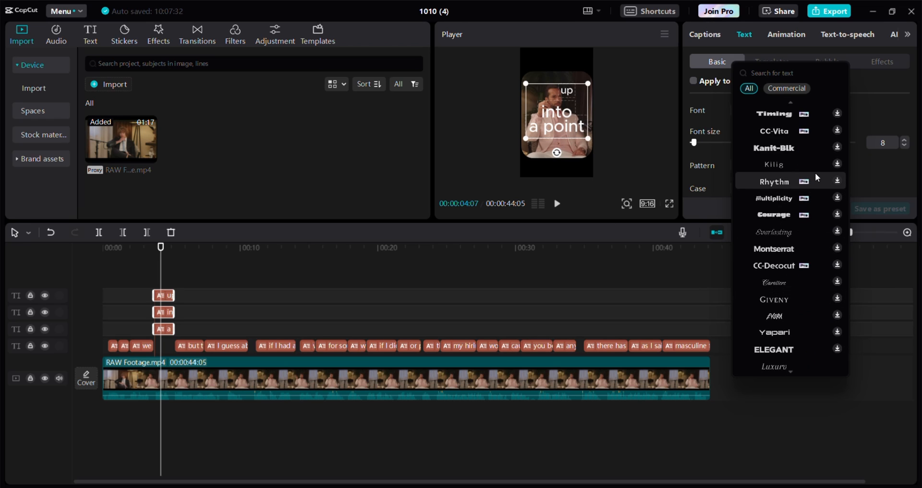
scroll(814, 172, "down", 5)
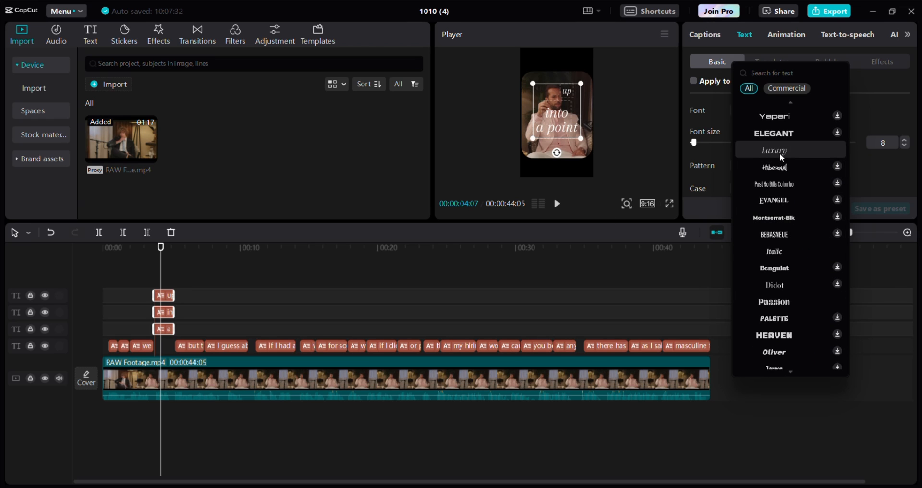
scroll(788, 254, "down", 3)
scroll(785, 245, "down", 6)
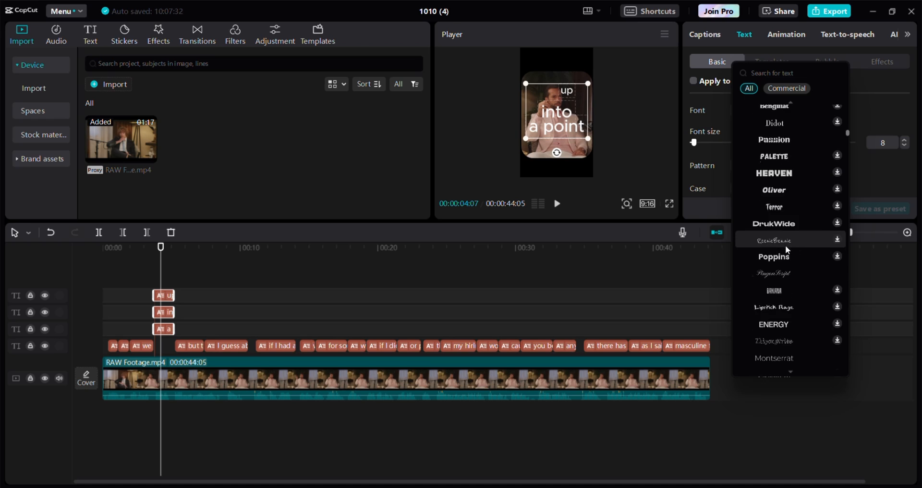
scroll(779, 192, "down", 5)
scroll(779, 188, "down", 2)
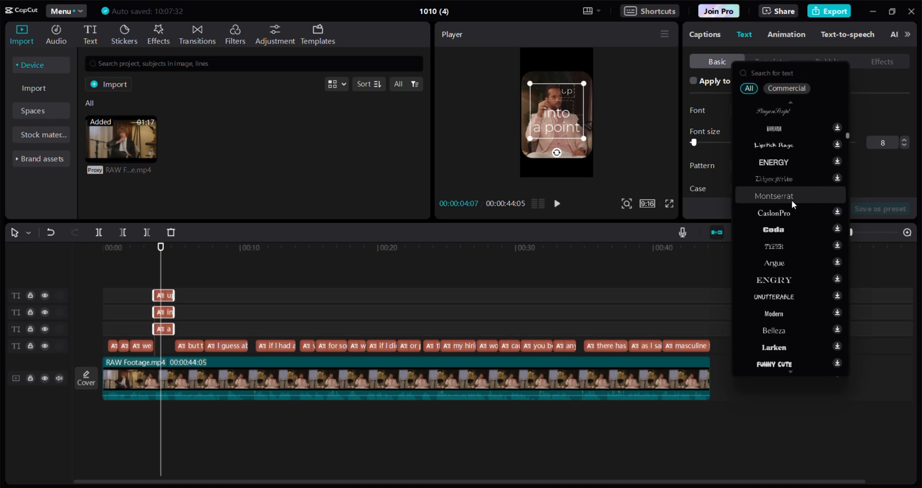
scroll(800, 226, "down", 5)
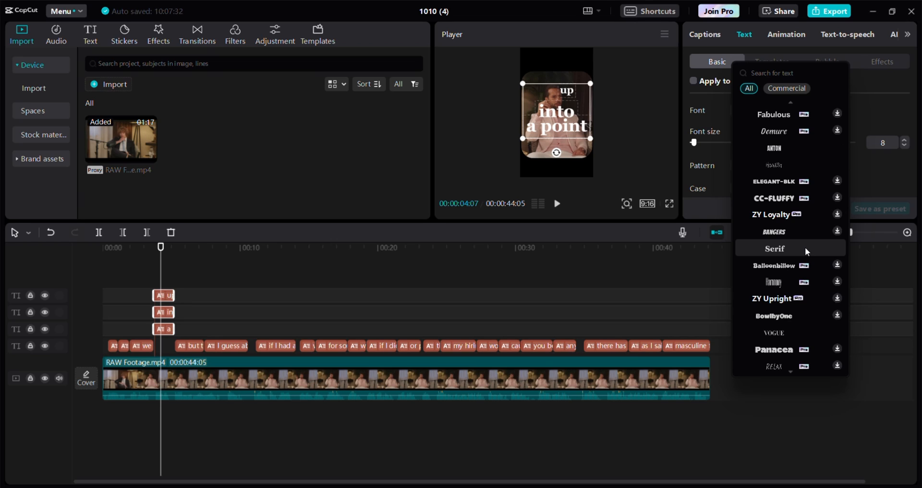
left_click(805, 247)
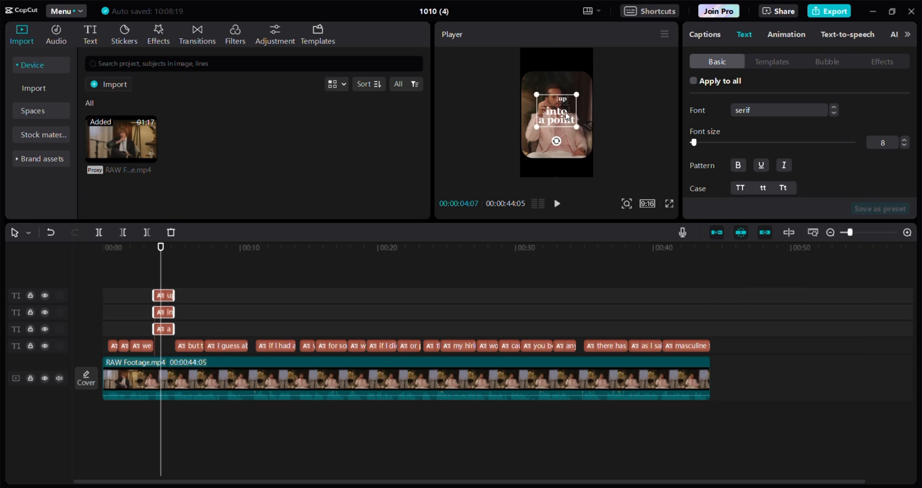
left_click_drag(568, 117, 586, 120)
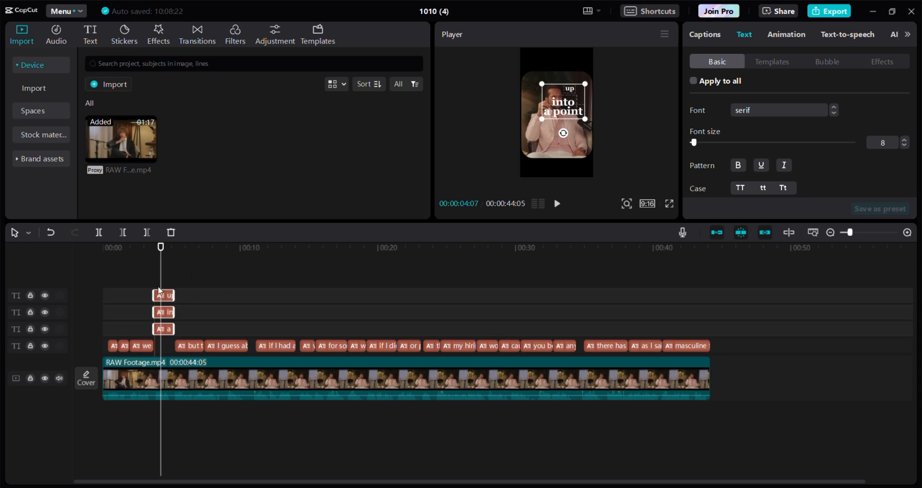
Step: Enlarge the "up" text at the start of its clip and disable the "into" and "a point" clips
mouse_move(160, 271)
left_mouse_down()
mouse_move(141, 278)
mouse_move(153, 276)
left_mouse_up()
left_click(567, 96)
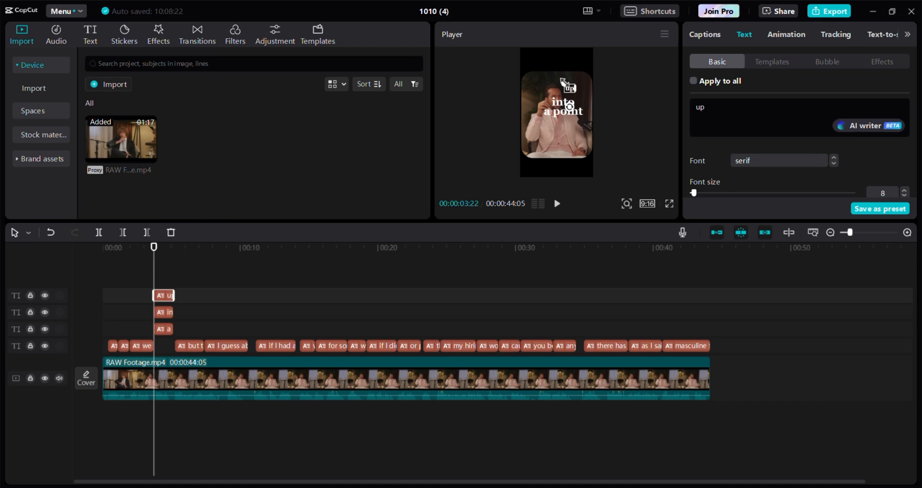
left_click(166, 313)
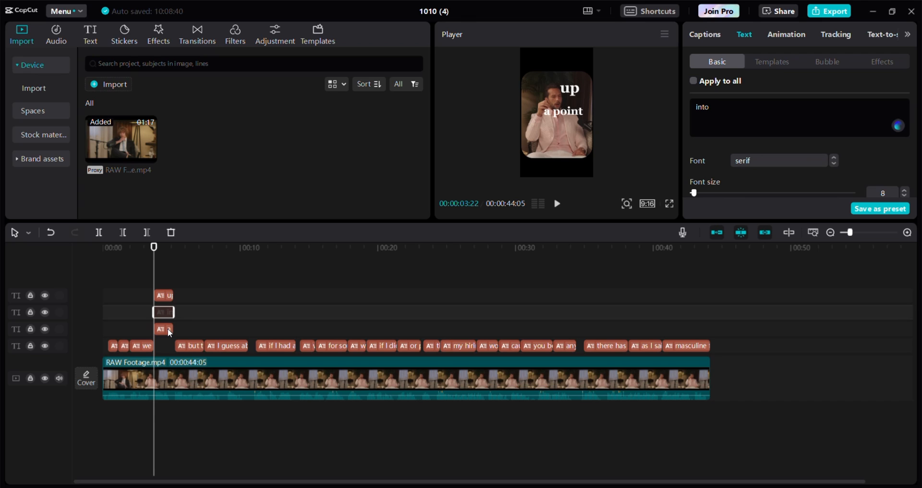
left_click_drag(170, 332, 167, 301)
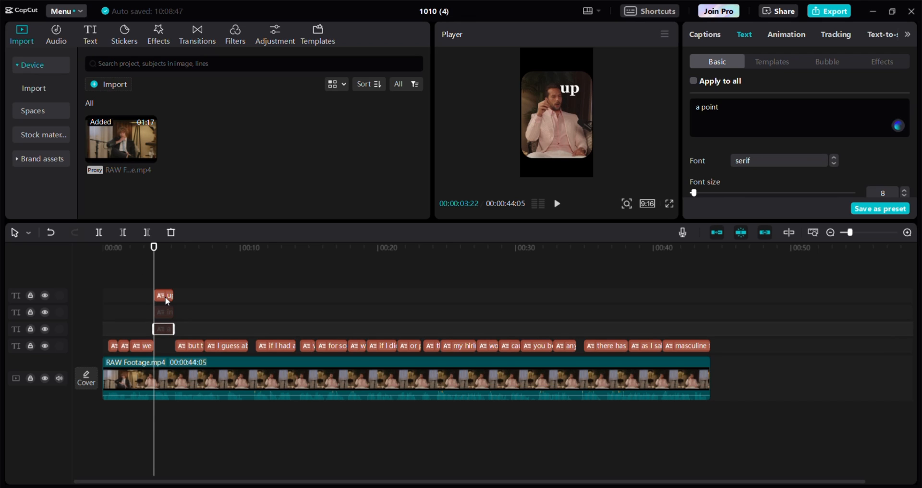
left_click(165, 296)
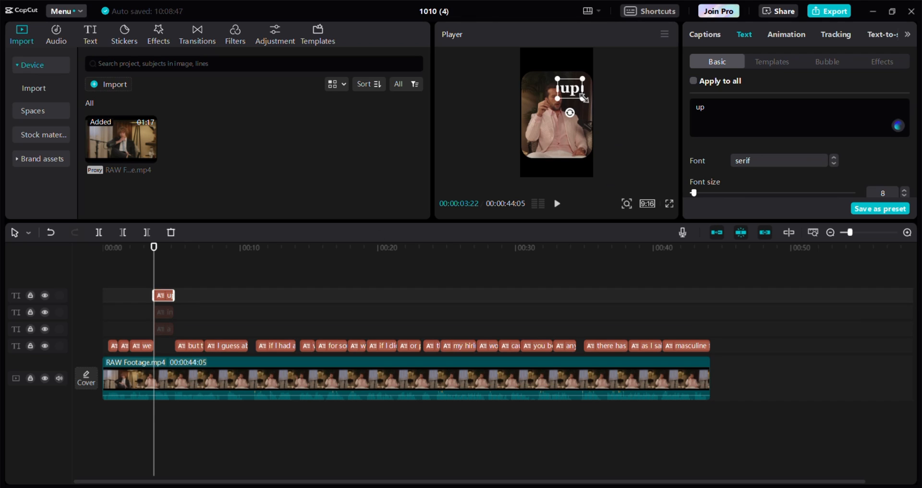
Step: Shrink "up" in several passes and place it beside the speaker's head, checking its size in full-screen preview
left_click_drag(583, 98, 578, 92)
left_click(669, 204)
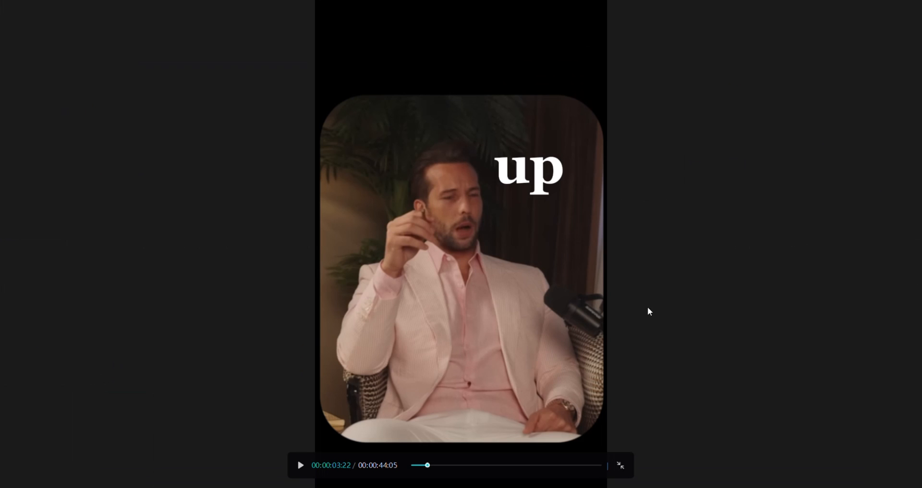
left_click(627, 464)
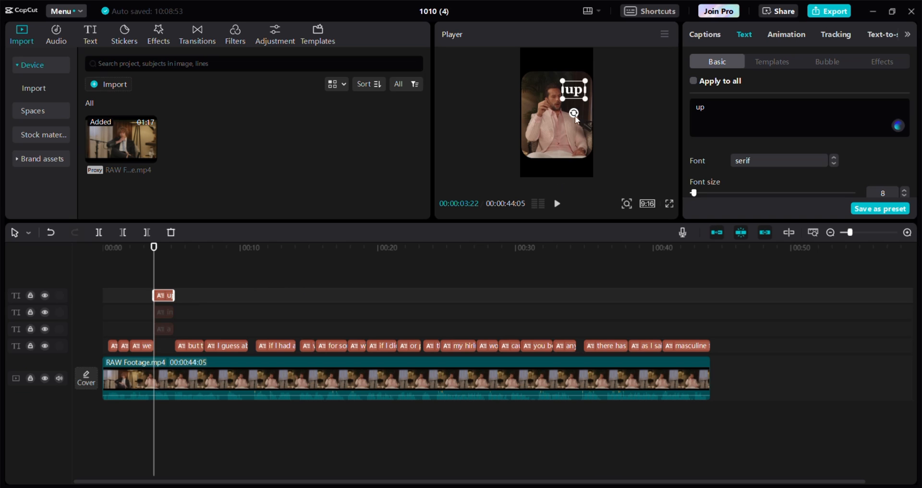
left_click_drag(581, 97, 576, 91)
left_click(669, 204)
left_click(628, 464)
left_click_drag(580, 95, 577, 94)
left_click(670, 202)
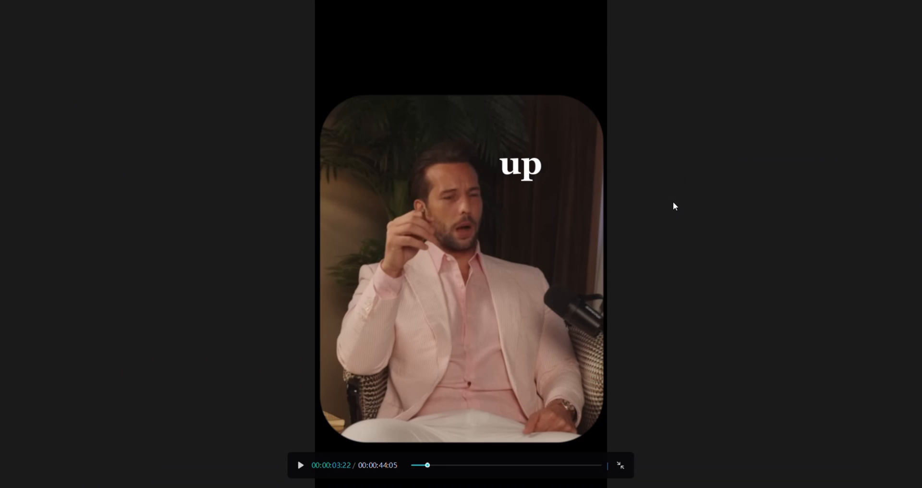
left_click(621, 465)
Step: Re-enable "into", fit it small beneath "up", and trim the clip starts so "into" and "a point" appear one after another
left_click(163, 312)
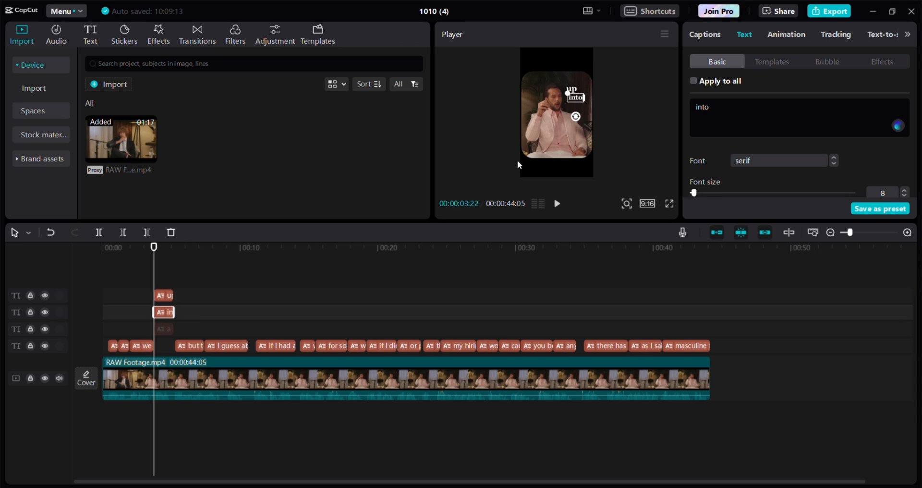
left_click_drag(154, 313, 168, 329)
left_click(167, 331)
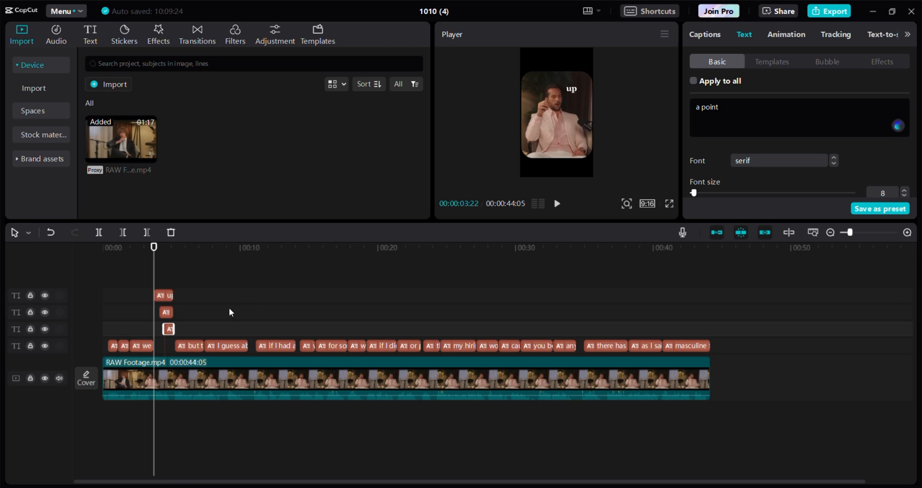
Step: Play to where "a point" begins, then re-enable it, shrink it, and place it beneath "into"
key("space")
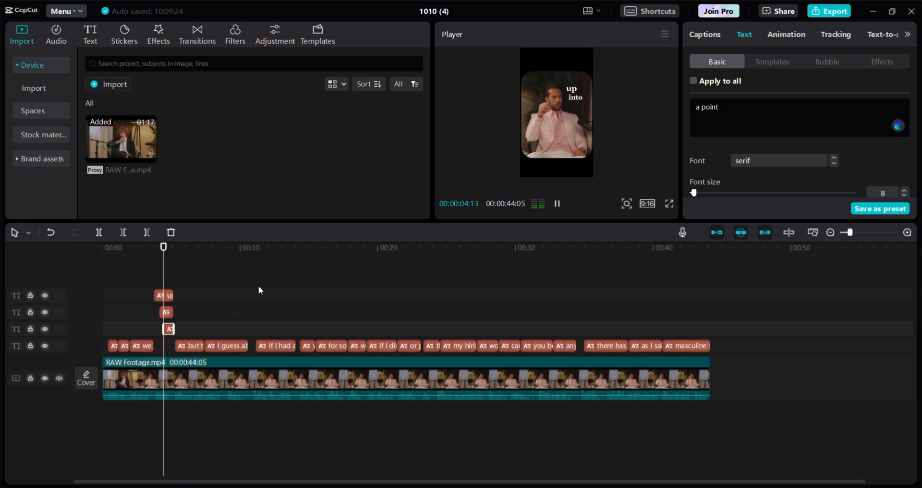
key("space")
left_click_drag(538, 103, 565, 100)
left_click(669, 203)
left_click(620, 465)
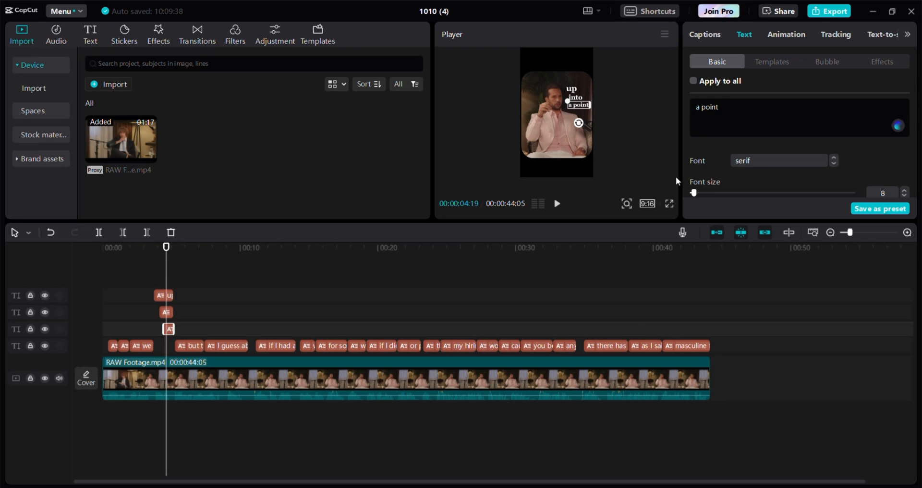
Step: Shift "up" and "a point" slightly left, nudge "into", and check the stack in full-screen preview
left_click(576, 98)
left_click(569, 90)
left_click(572, 91)
left_click(572, 94)
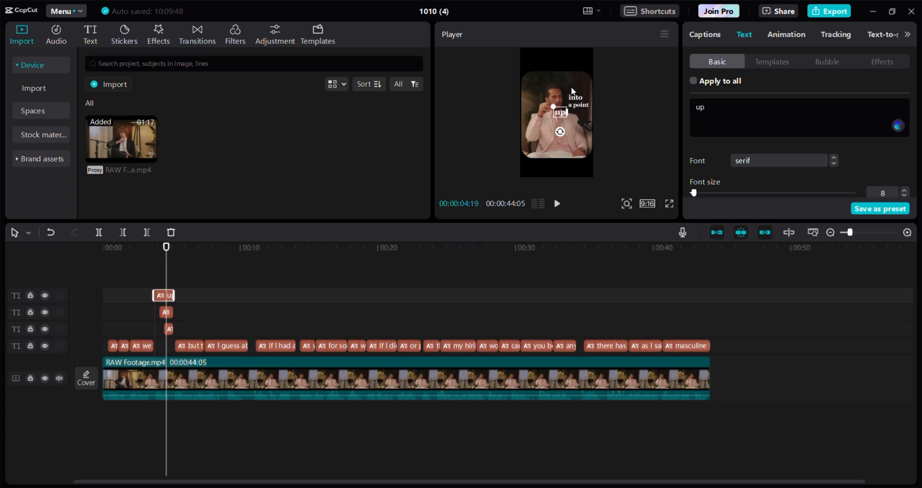
left_click(574, 96)
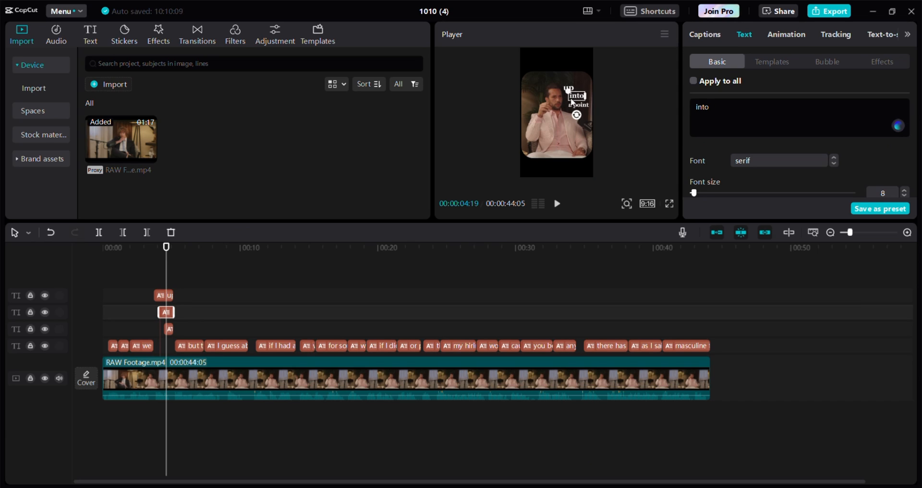
left_click_drag(576, 107, 570, 105)
left_click(669, 203)
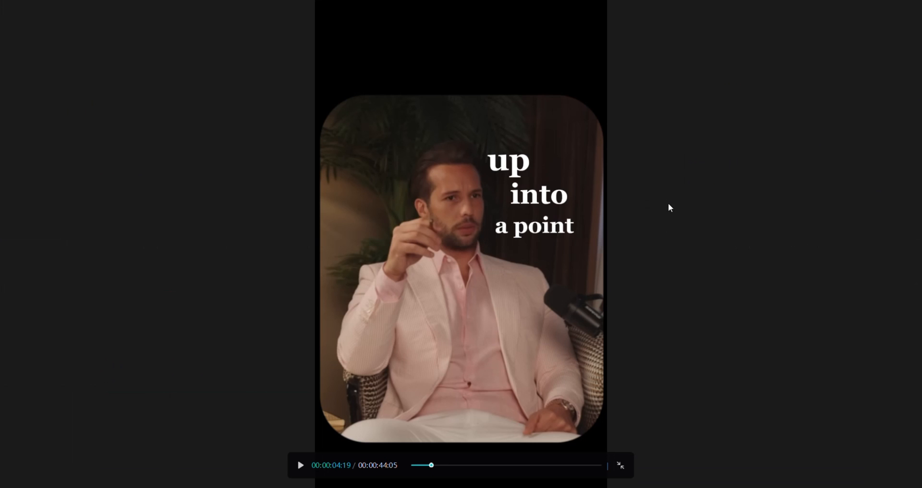
key("Escape")
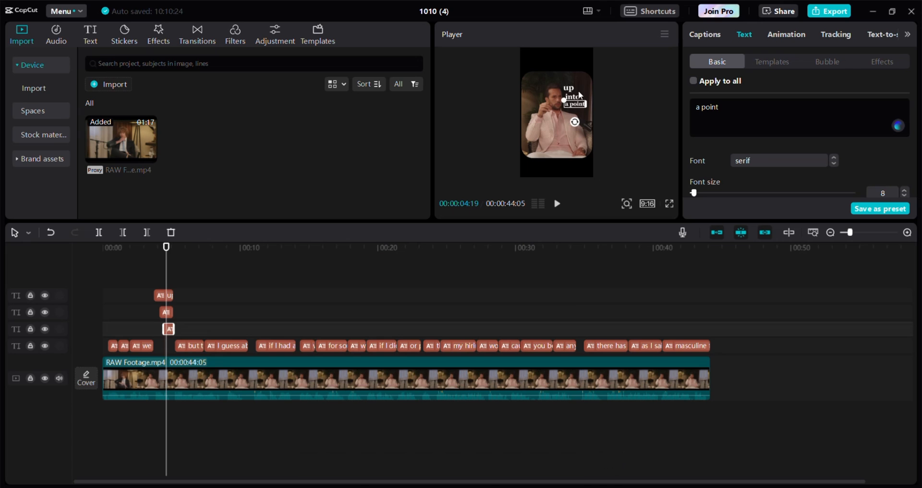
Step: Move "into" left to line up under "up", and set the font size of "a point" to 10
left_click(576, 99)
left_click_drag(575, 100, 577, 100)
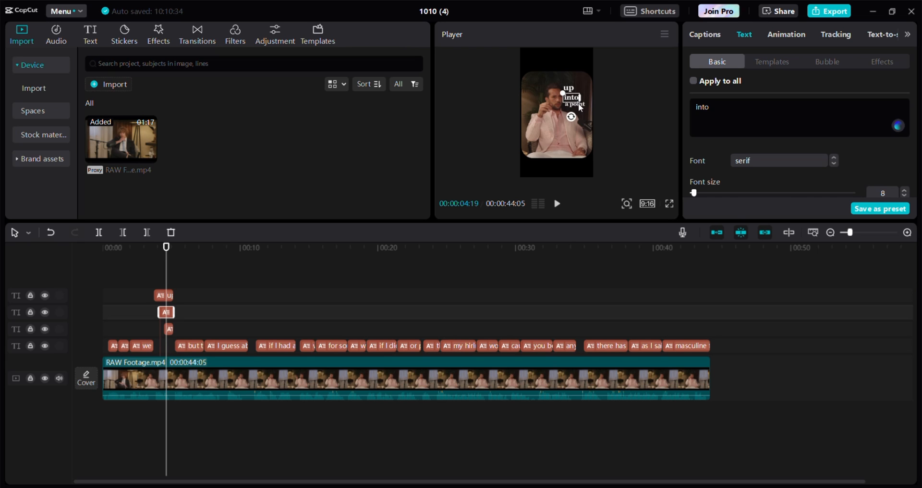
left_click(579, 105)
left_click(669, 204)
left_click(620, 465)
left_click(904, 190)
left_click(904, 191)
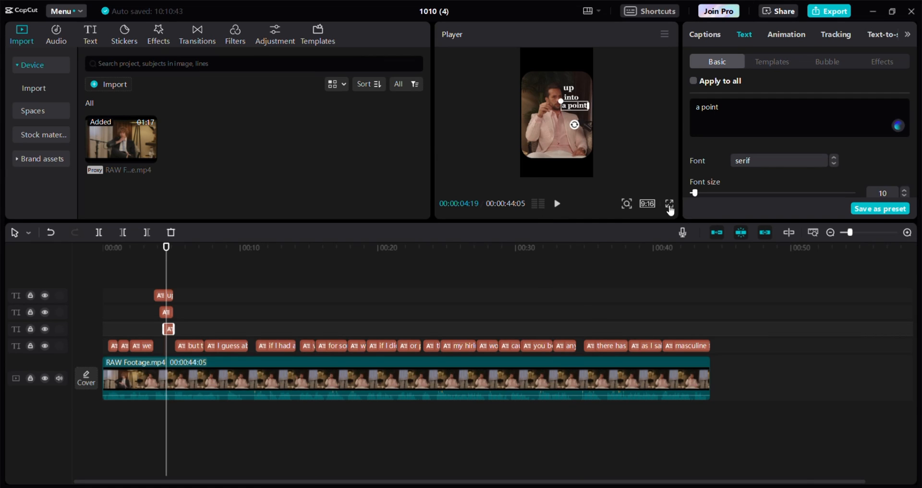
left_click(669, 205)
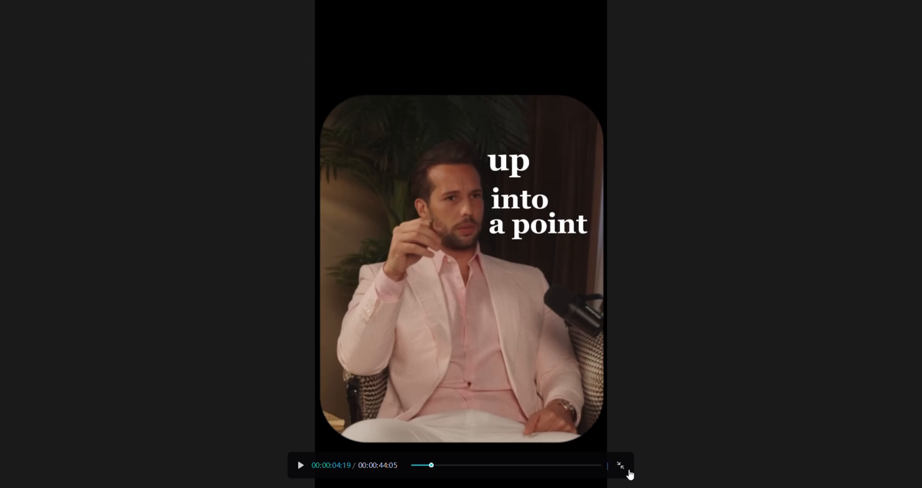
left_click(620, 465)
Step: Try to line up the three word clips on a common horizontal position, and undo the last adjustment
left_click(166, 312)
left_click(169, 329, "ctrl")
left_click(669, 203)
mouse_move(579, 101)
left_mouse_down()
mouse_move(585, 110)
mouse_move(568, 102)
left_mouse_up()
left_click(620, 465)
scroll(786, 173, "down", 5)
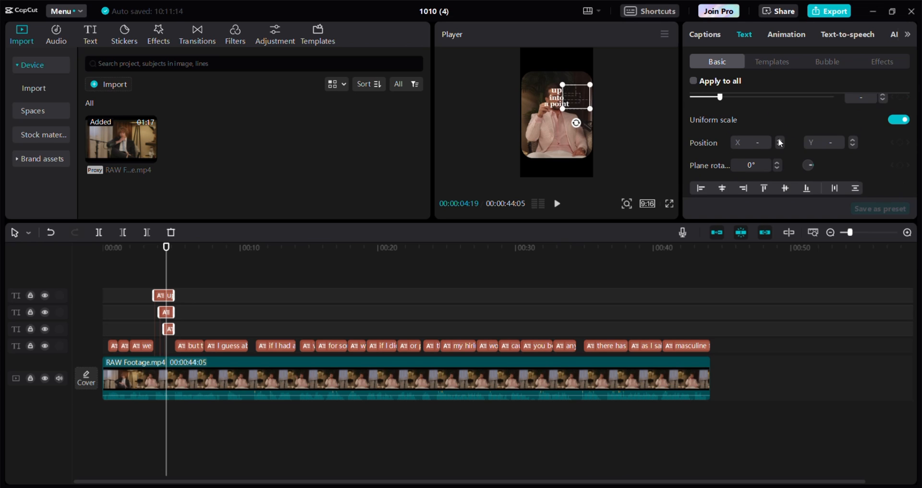
left_click(780, 140)
key("ctrl+z")
Step: Select all three word clips and move the stack right, beside the speaker's head, at about X 426
left_click(560, 100)
left_click_drag(187, 279, 163, 330)
left_click_drag(558, 104, 572, 100)
scroll(763, 137, "down", 5)
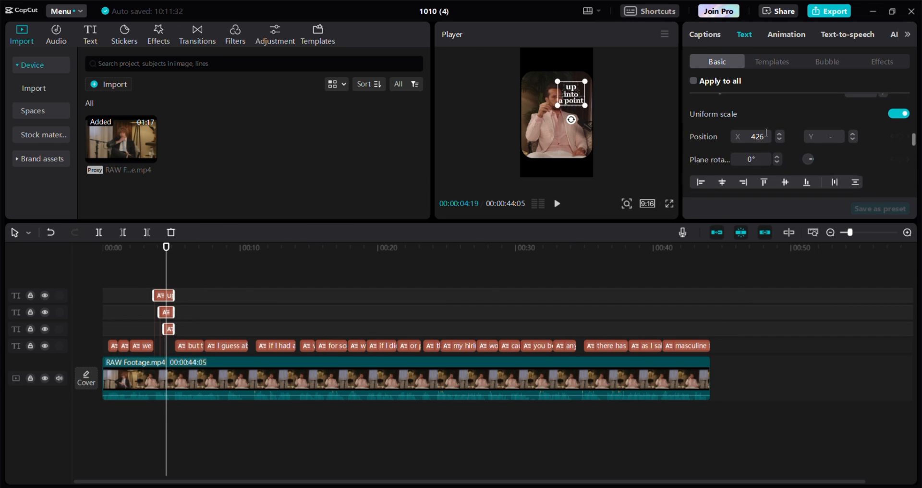
left_click(780, 133)
left_click_drag(574, 98, 572, 97)
left_click(669, 204)
left_click(621, 467)
Step: Reposition "a point" to X 575, Y 259 so it lines up with the words above it
left_click(574, 98)
left_click(575, 104)
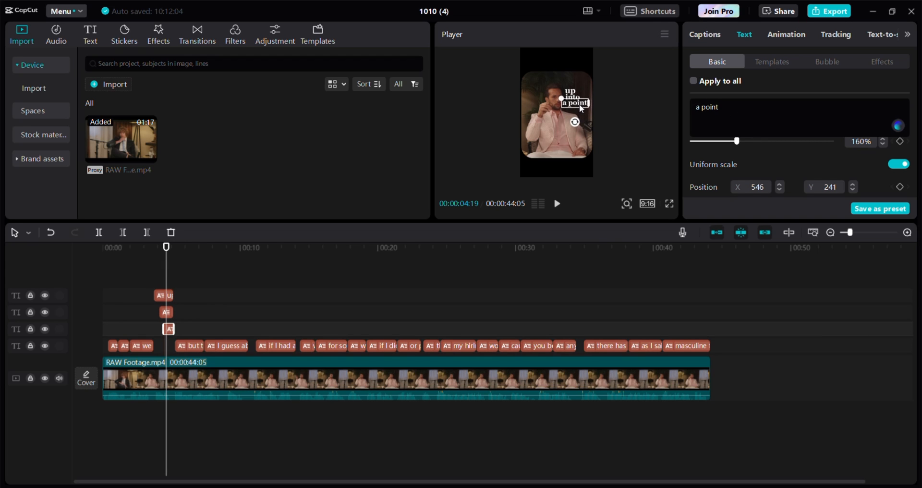
scroll(780, 142, "down", 1)
left_click(779, 141)
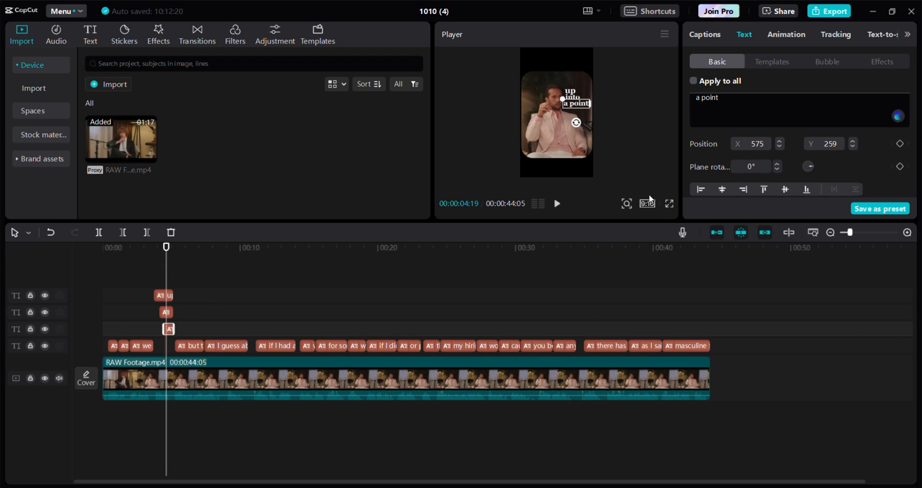
left_click(668, 203)
left_click(620, 465)
Step: Nudge "into" to X 493, Y 460 between "up" and "a point", and check the stack full screen
left_click(573, 96)
left_click_drag(573, 97, 572, 98)
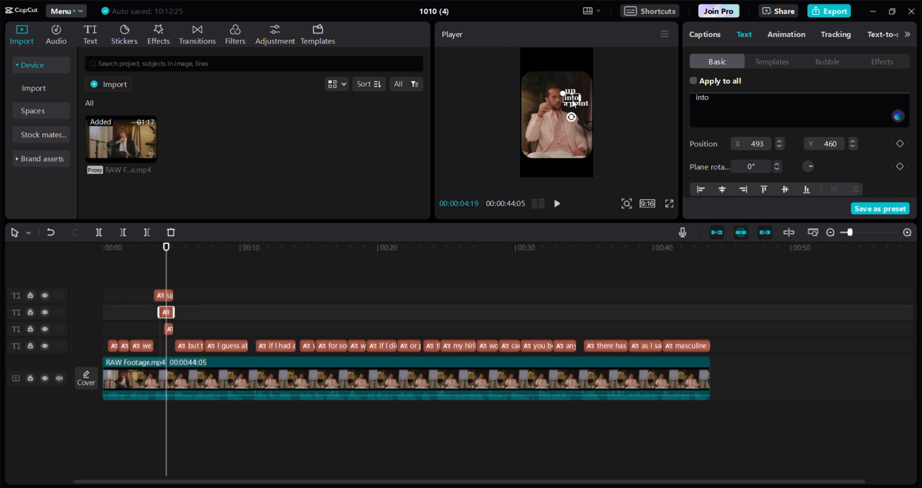
left_click(576, 104)
left_click(669, 203)
left_click(620, 465)
Step: Play the video full screen from the start through the stacked words to the following caption
left_click_drag(159, 272, 99, 273)
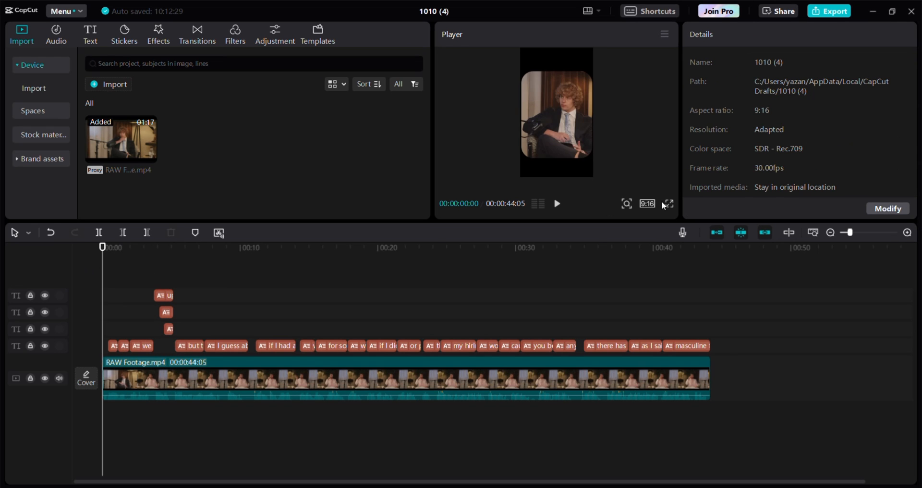
left_click(669, 203)
key("space")
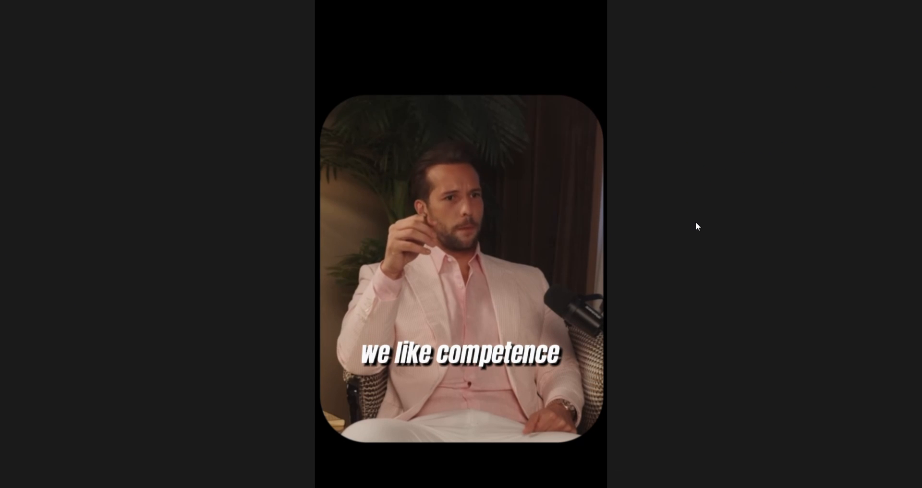
key("space")
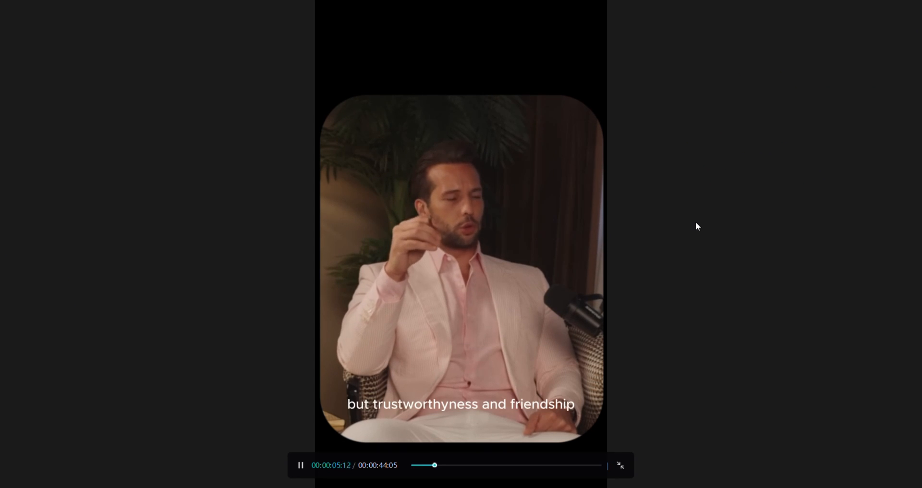
left_click(620, 467)
Step: Split the caption "but trustworthyness and friendship" into "but trustworthyness" and "and friendship"
left_click(189, 346)
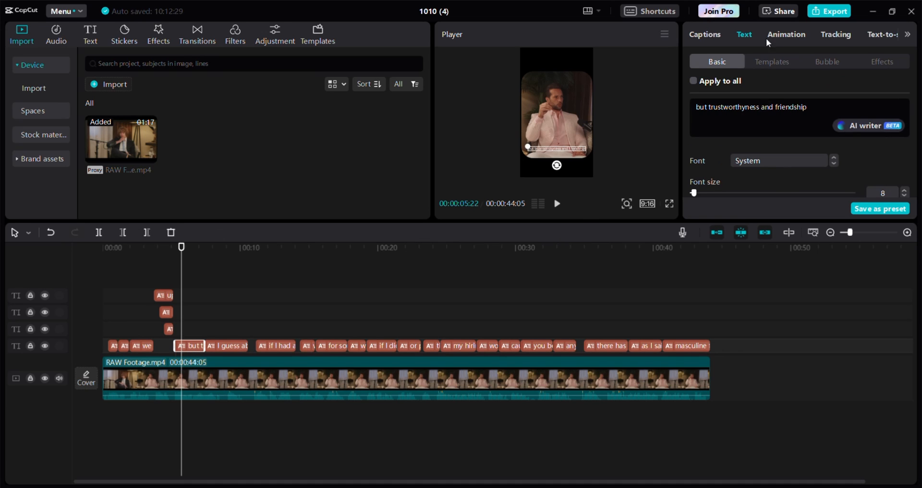
left_click(714, 36)
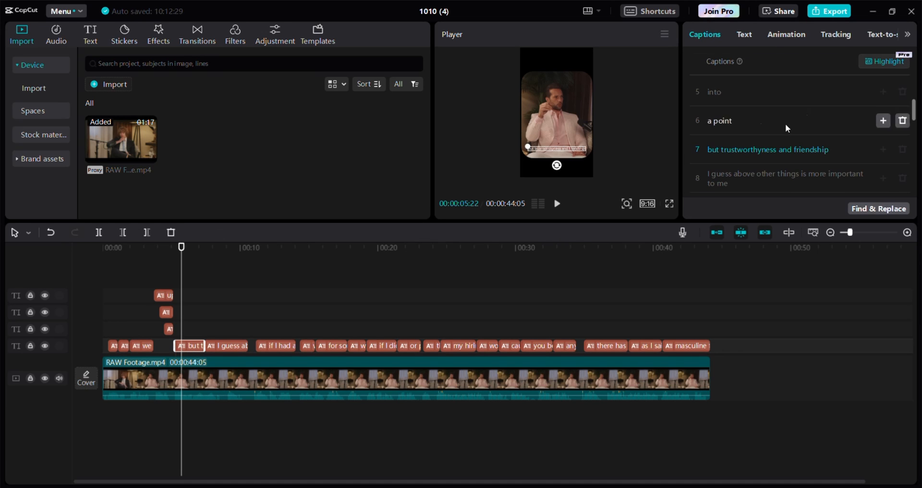
left_click(779, 149)
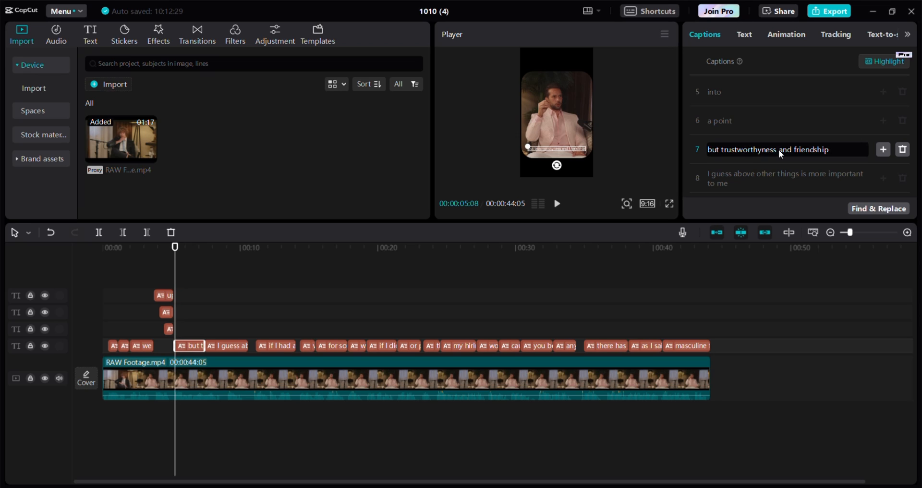
key("Return")
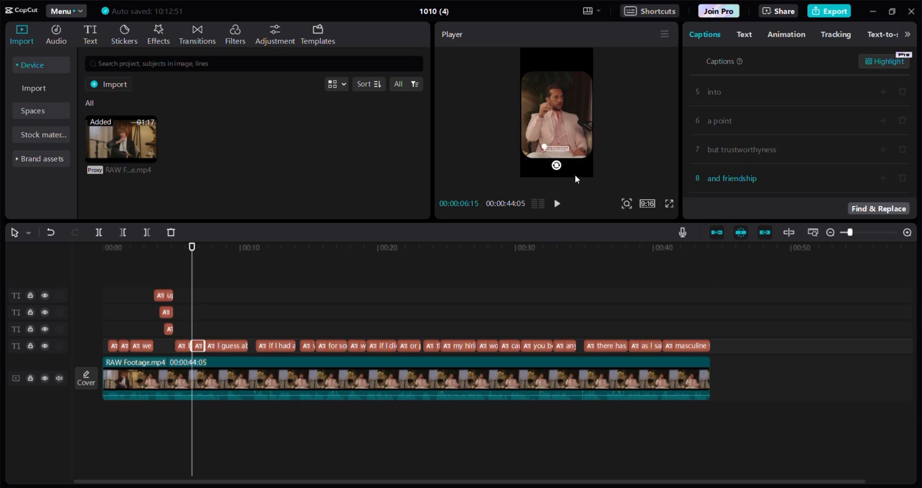
Step: Enlarge the "but trustworthyness" caption and move it up to the middle of the video frame
left_click(183, 345)
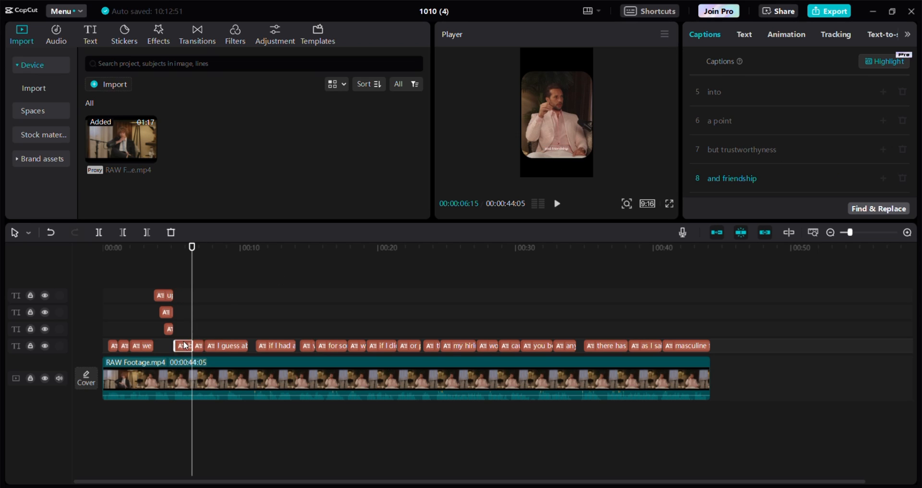
left_click(182, 330)
left_click(181, 330)
left_click(183, 330)
left_click(186, 346)
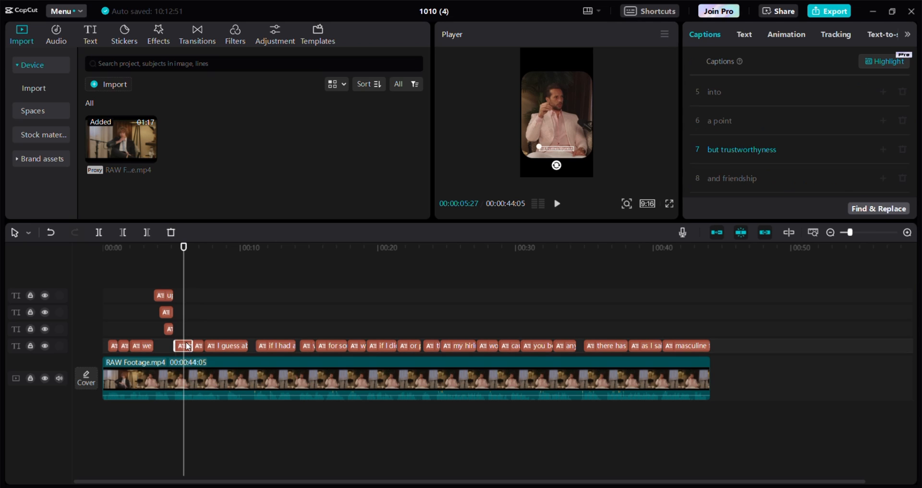
left_click(743, 40)
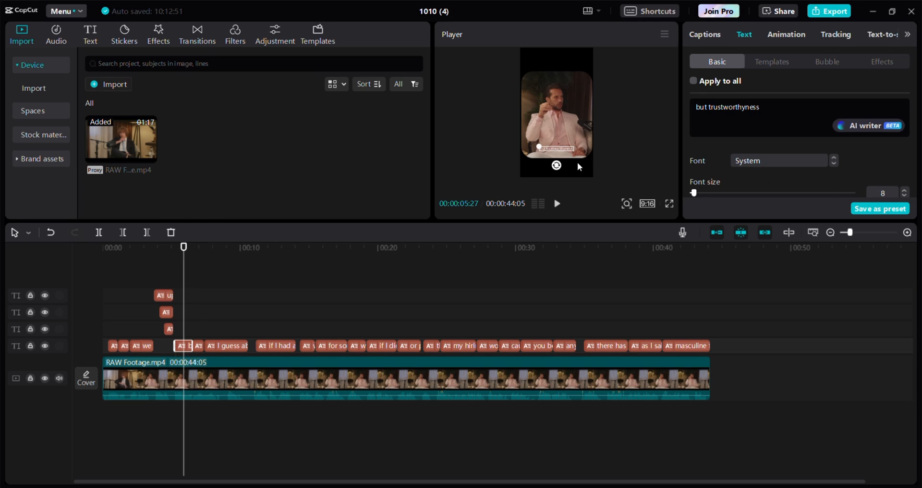
left_click_drag(561, 153, 516, 109)
Step: Set the "but trustworthyness" caption in the ZY Resolve font and shrink it slightly to fit the video frame
left_click(757, 158)
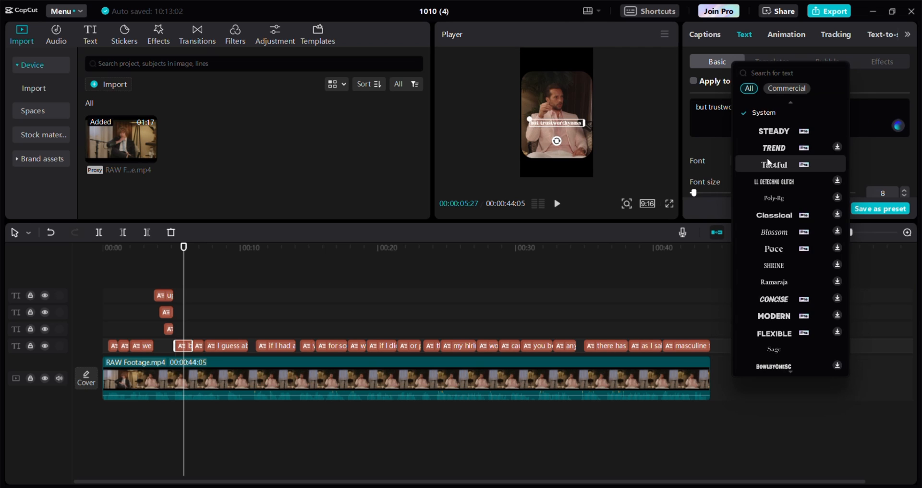
scroll(783, 177, "up", 1)
scroll(787, 254, "down", 2)
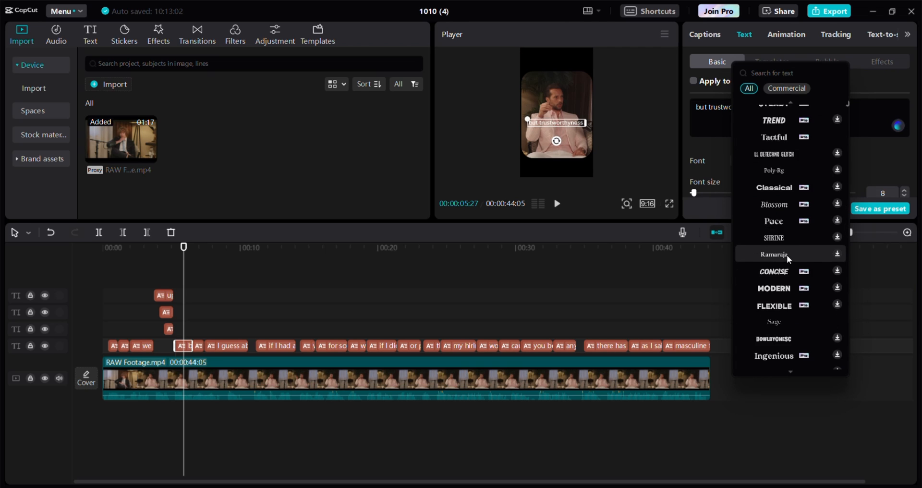
scroll(783, 192, "up", 3)
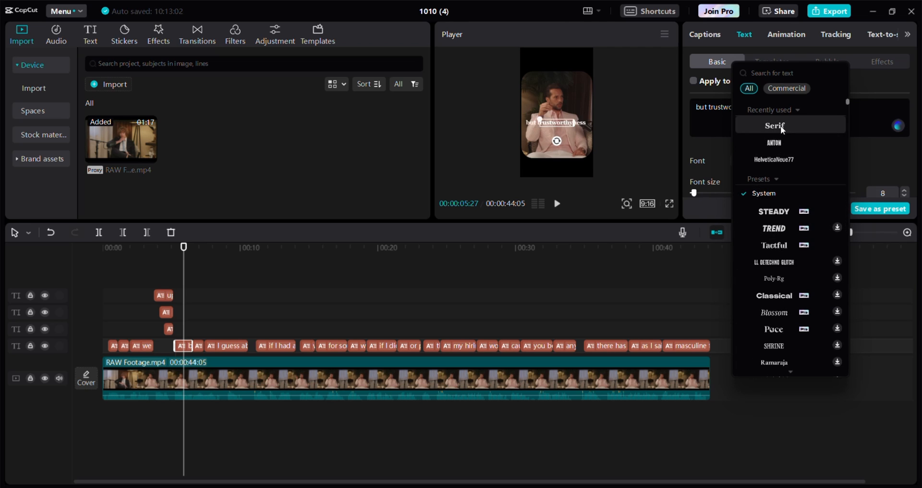
left_click(758, 76)
type("res")
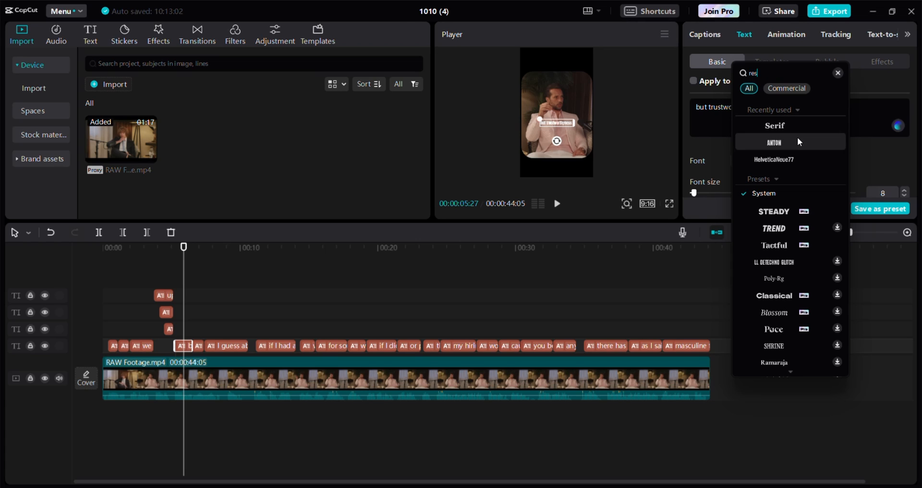
type("olve")
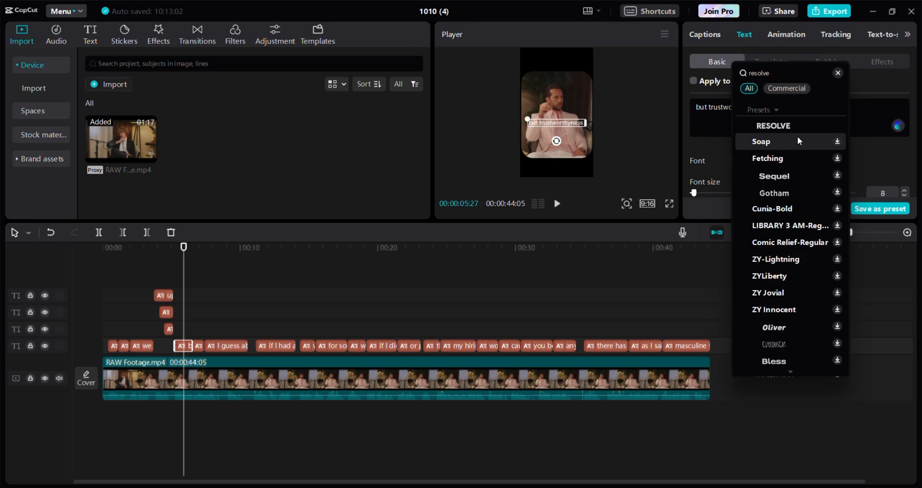
left_click(797, 125)
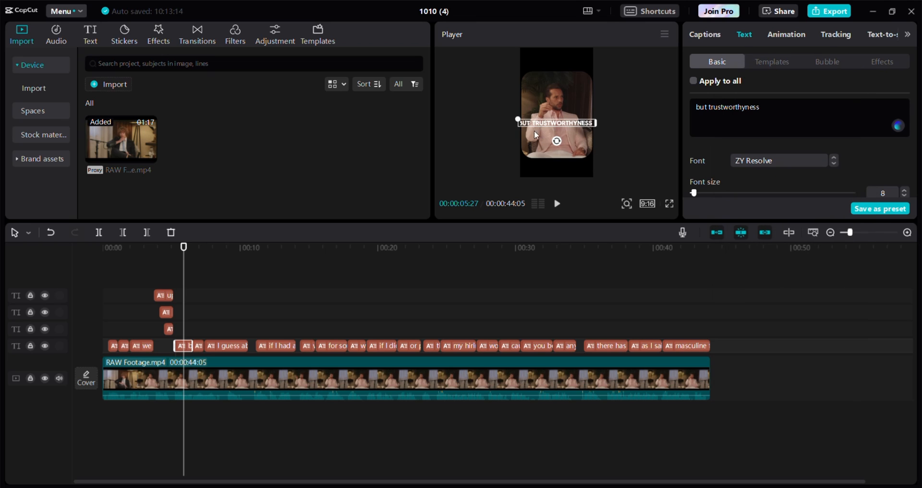
left_click_drag(527, 120, 533, 122)
Step: Change only the word "trustworthyness" to the Vogue font and check the caption full screen
left_click_drag(770, 114, 708, 107)
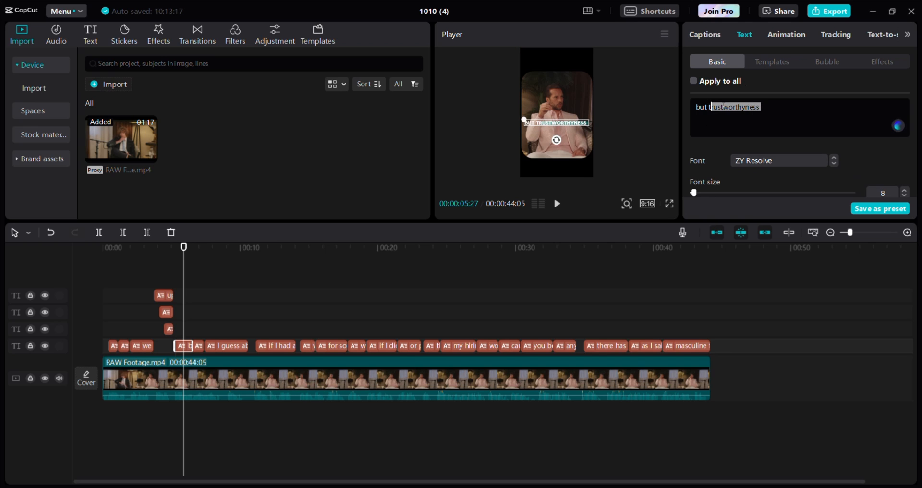
left_click_drag(710, 110, 767, 112)
left_click(767, 164)
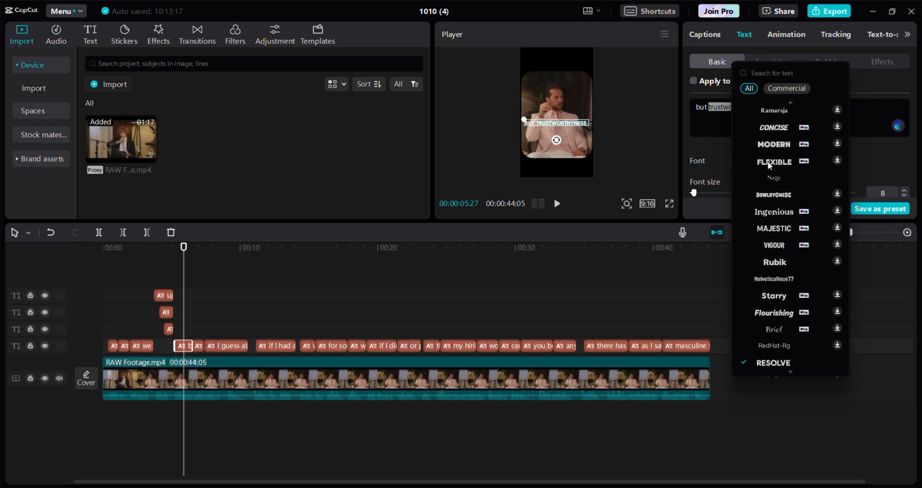
scroll(768, 161, "up", 2)
scroll(792, 163, "up", 4)
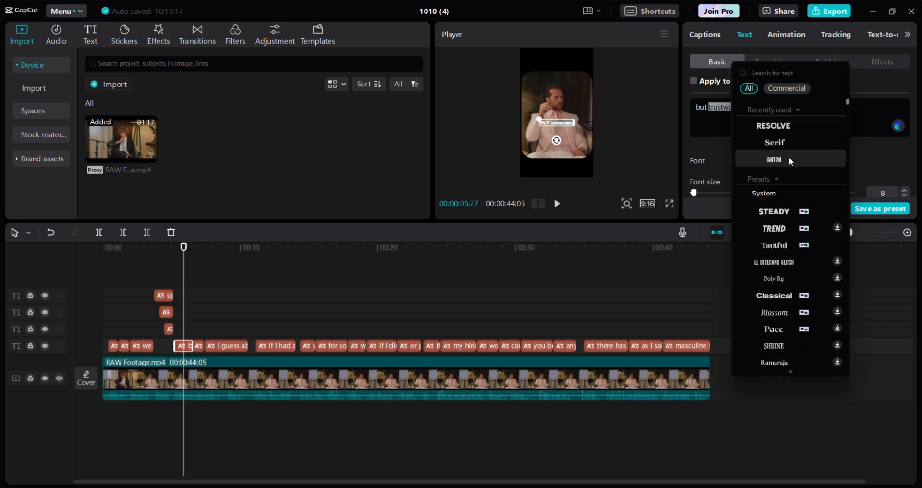
scroll(789, 156, "down", 6)
scroll(783, 157, "up", 1)
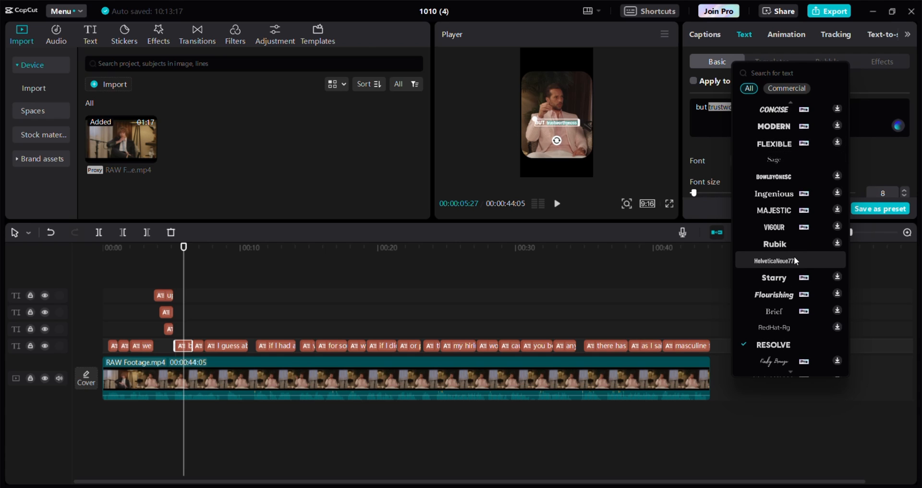
scroll(795, 261, "down", 2)
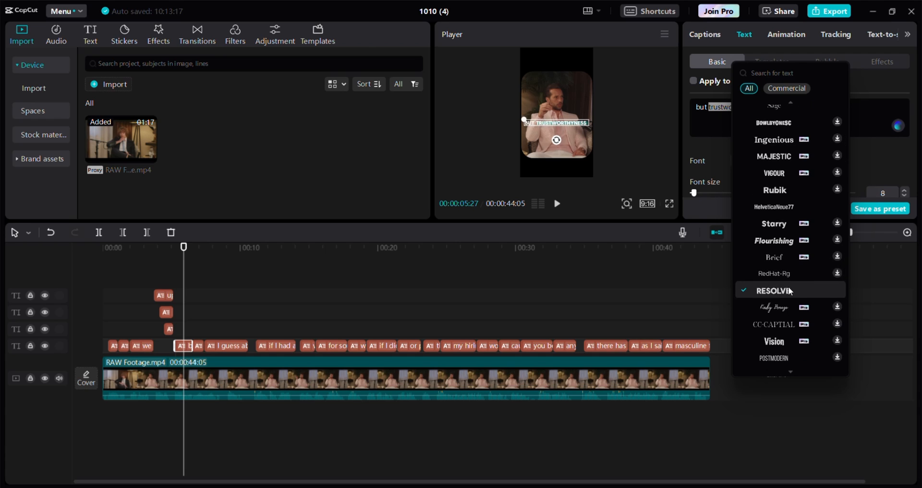
scroll(788, 283, "down", 3)
scroll(781, 267, "down", 5)
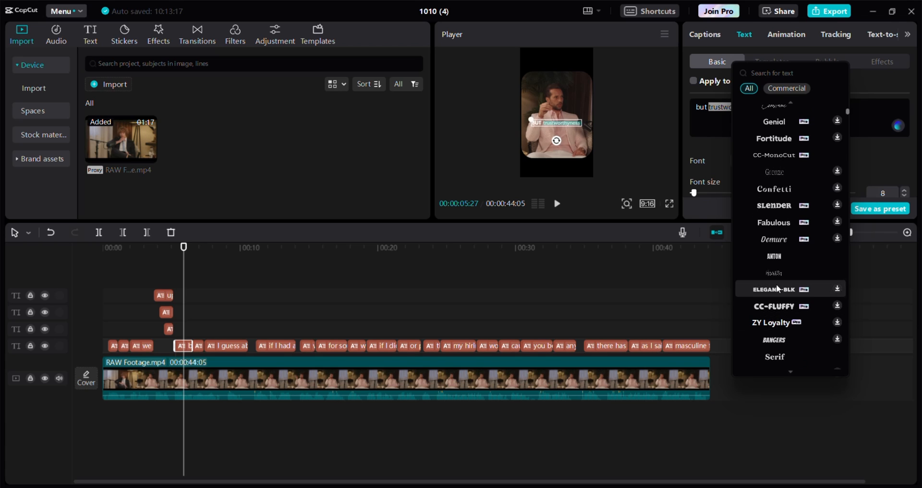
scroll(777, 271, "down", 2)
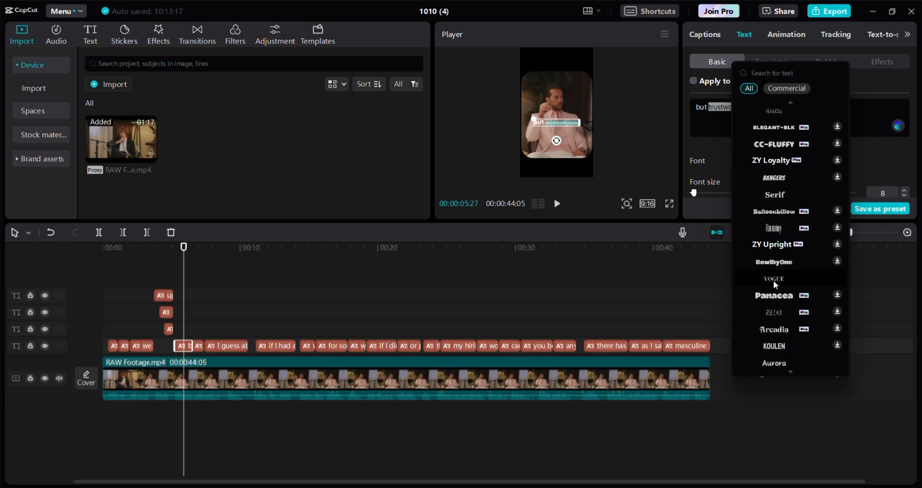
left_click(773, 279)
left_click(670, 204)
left_click(621, 465)
left_click(772, 116)
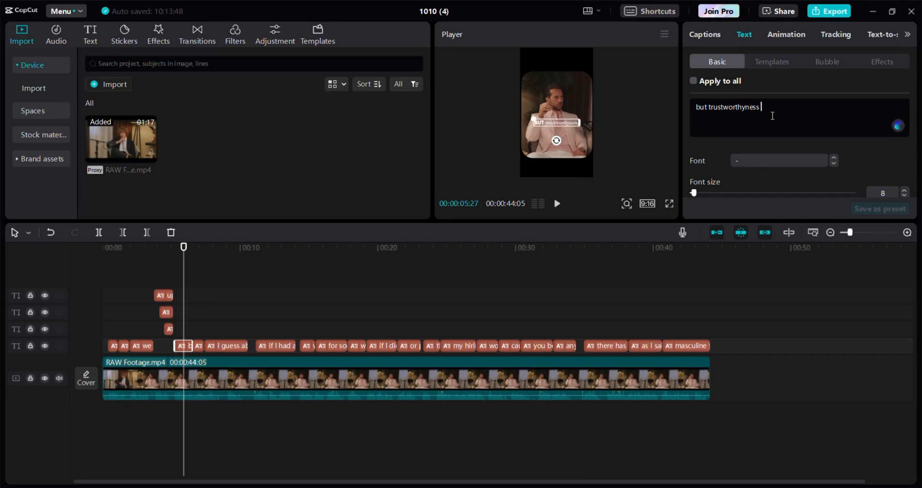
left_click(669, 203)
left_click(620, 466)
Step: Turn on Glow for the "but trustworthyness" caption with the second, non-Pro glow style
scroll(704, 174, "down", 5)
left_click(693, 129)
left_click(754, 173)
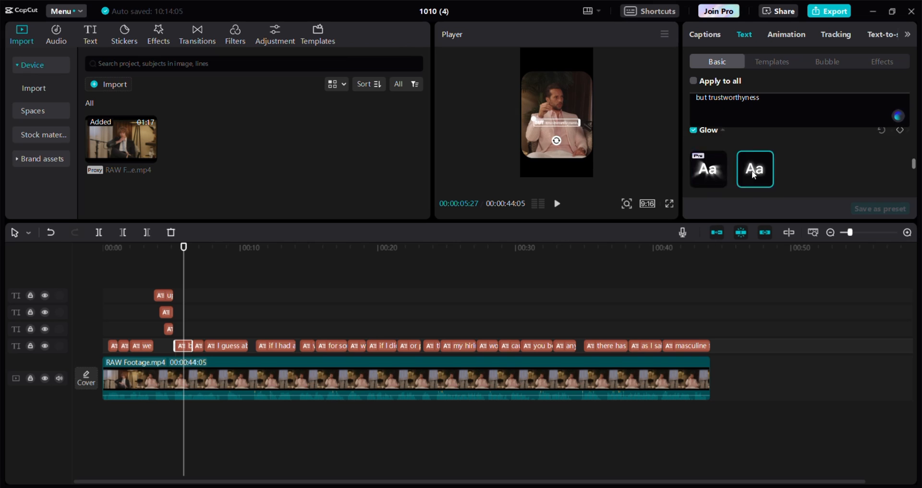
Step: Set the caption's shadow bluriness to 13% and distance to 9, and check it full screen
scroll(754, 174, "down", 6)
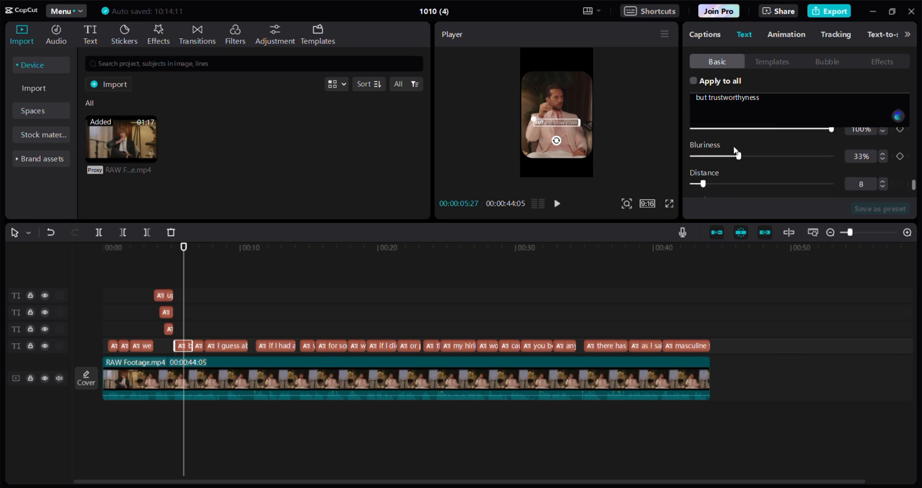
left_click(710, 156)
left_click_drag(703, 185, 705, 185)
left_click(669, 203)
left_click(619, 466)
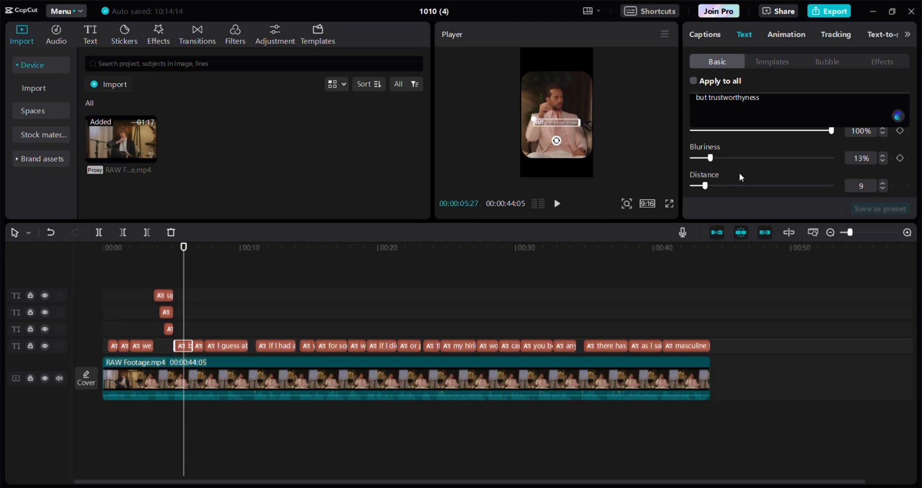
Step: Color only the word "trustworthyness" yellow
scroll(742, 178, "up", 10)
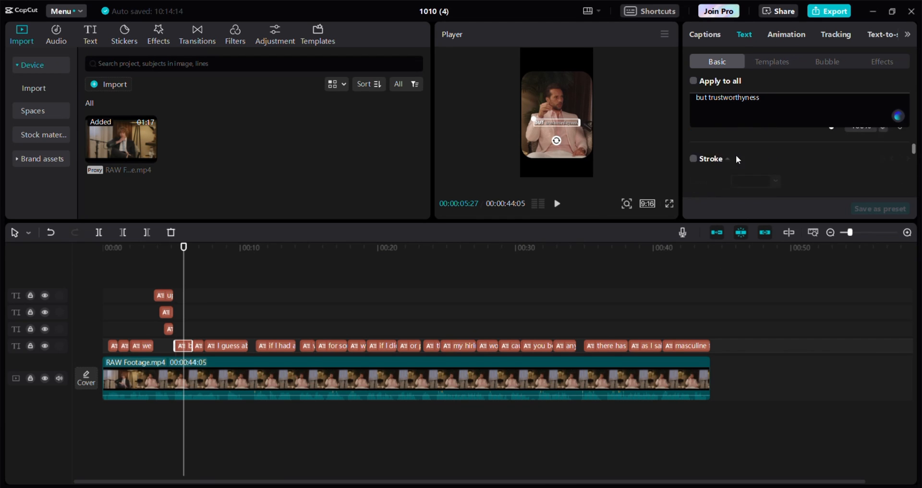
double_click(758, 105)
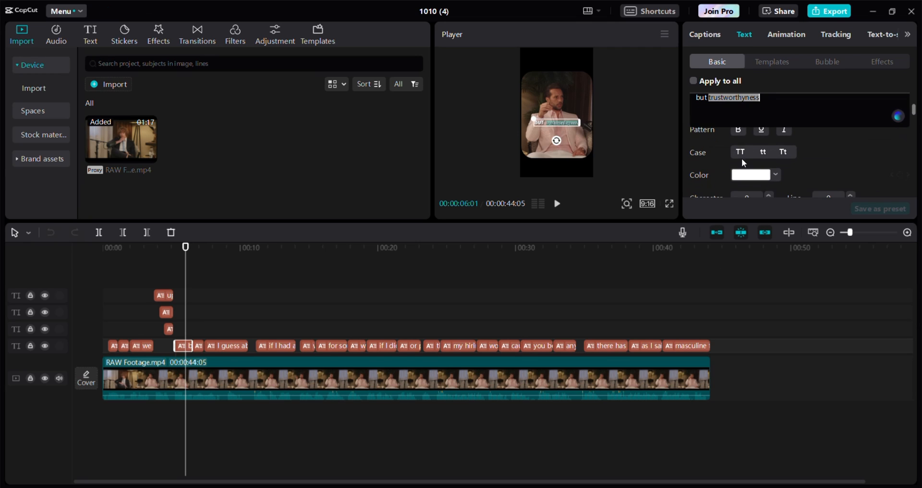
left_click(767, 175)
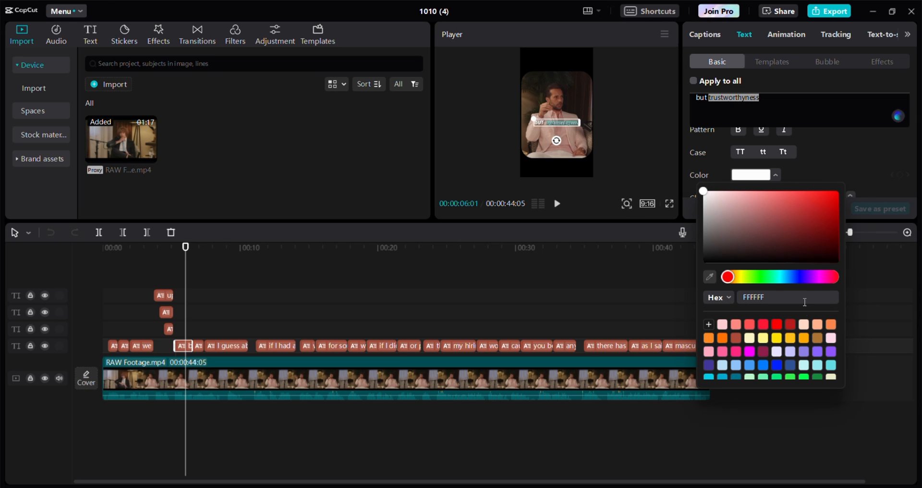
left_click(777, 338)
Step: Set the glow color of "trustworthyness" to yellow and check the caption full screen
scroll(730, 161, "down", 5)
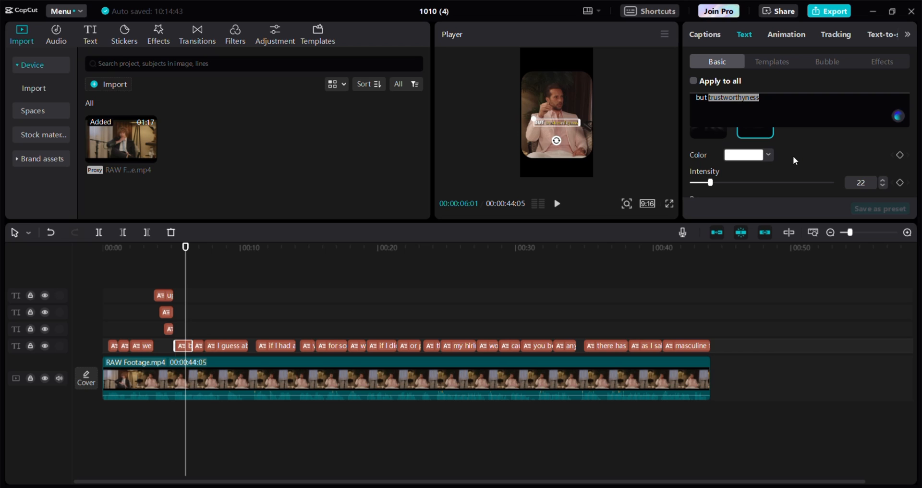
scroll(754, 157, "down", 1)
scroll(753, 158, "up", 1)
left_click(755, 159)
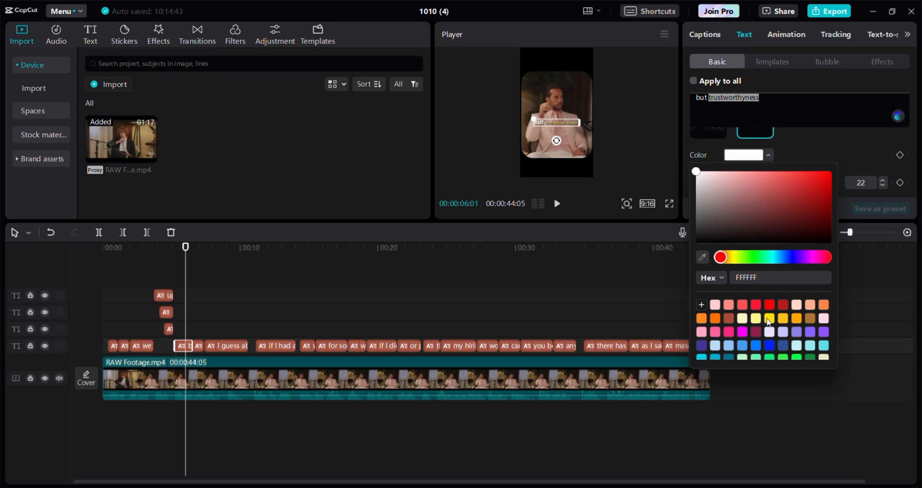
left_click(769, 319)
left_click(669, 204)
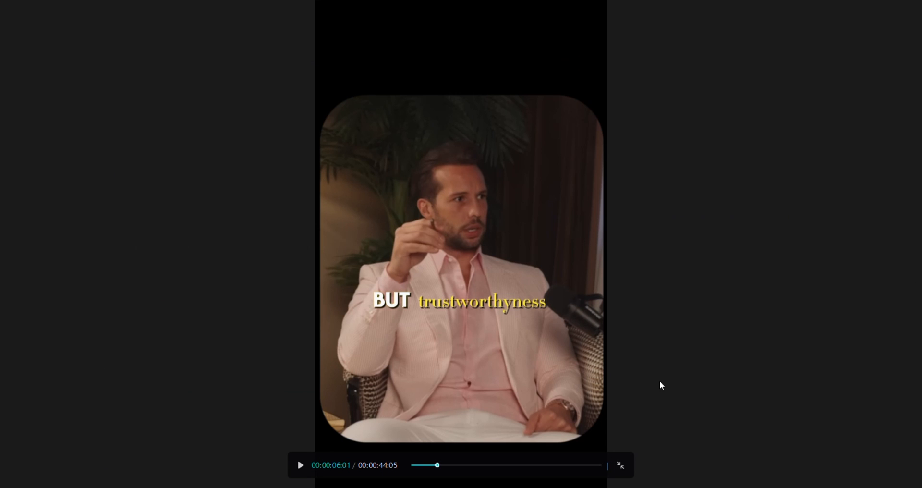
left_click(630, 465)
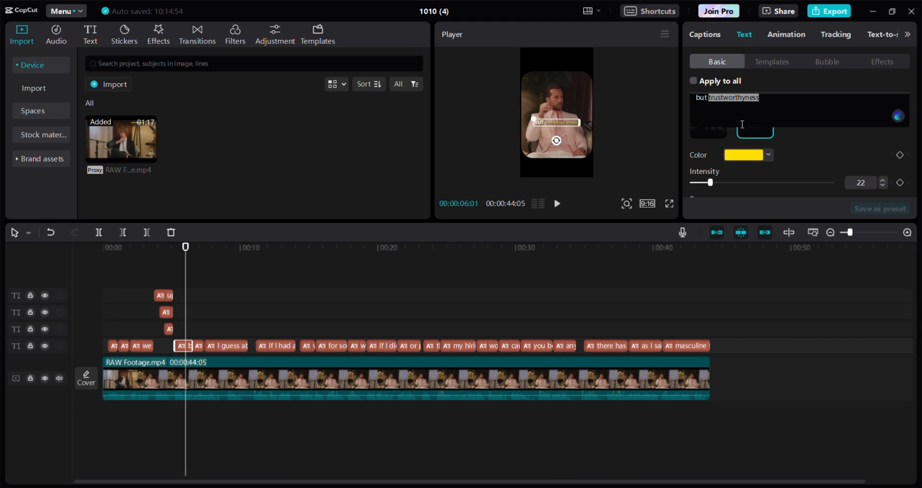
Step: Raise the font size of "trustworthyness" to 10, check it full screen, and play on into the "and friendship" caption
scroll(799, 163, "up", 5)
scroll(865, 183, "up", 5)
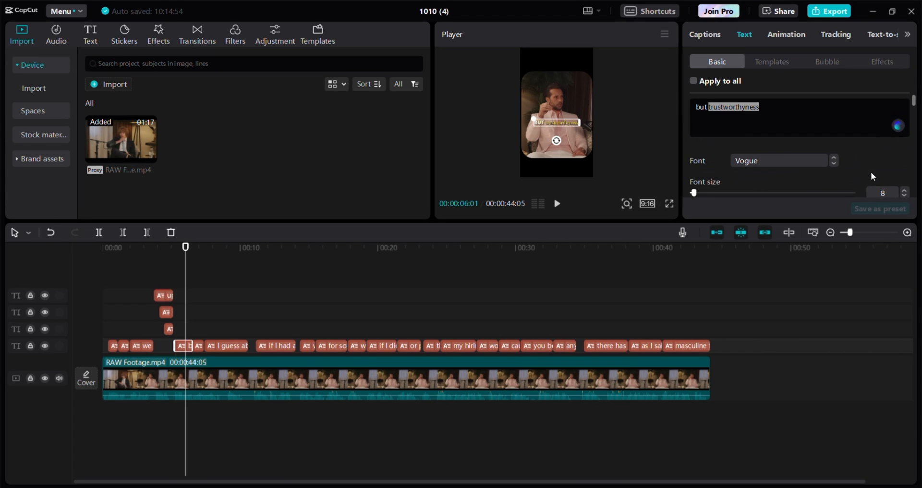
left_click(904, 190)
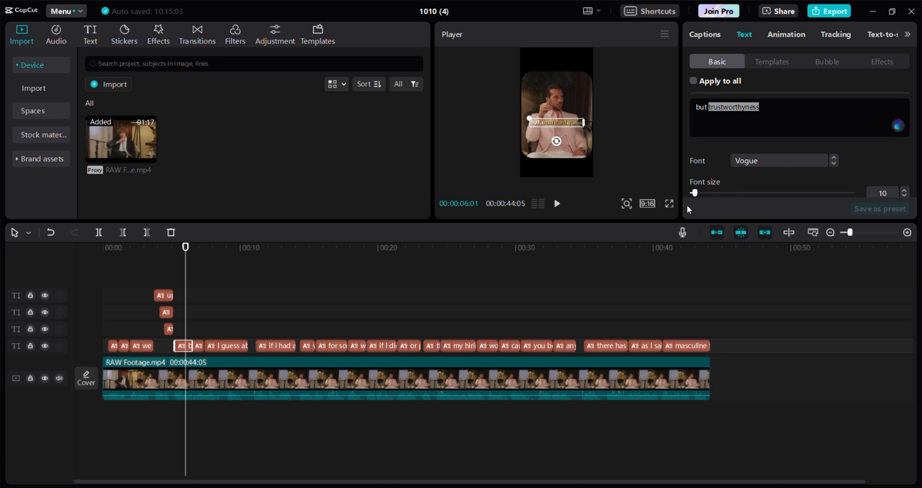
left_click(669, 204)
left_click(620, 467)
key("space")
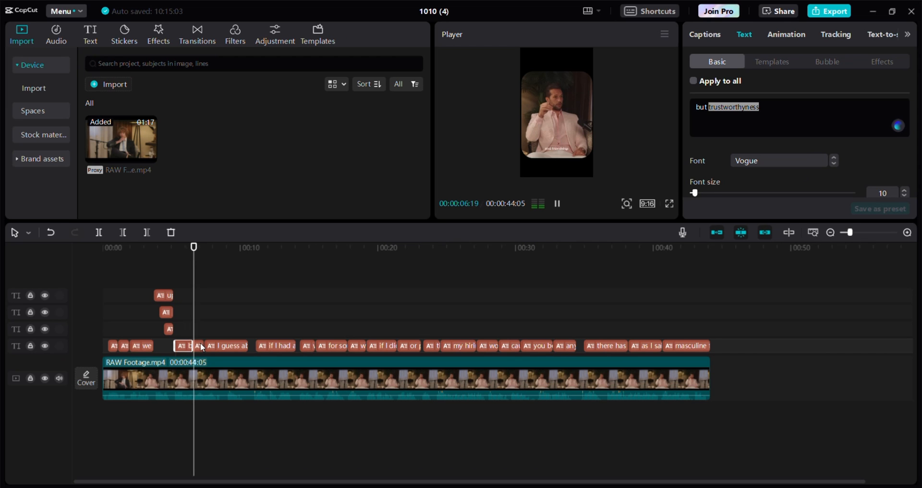
key("space")
Step: Set the "and friendship" caption's Y position to -311 to match the "but trustworthyness" caption
left_click(198, 346)
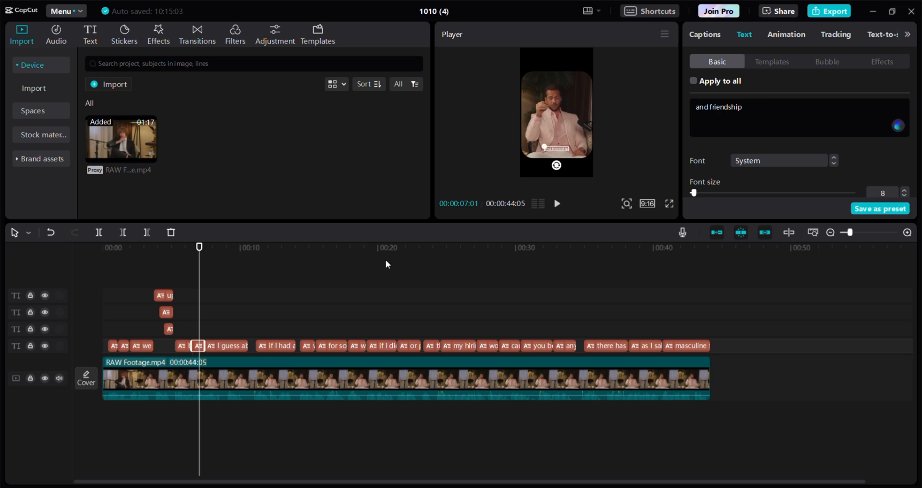
left_click(183, 346)
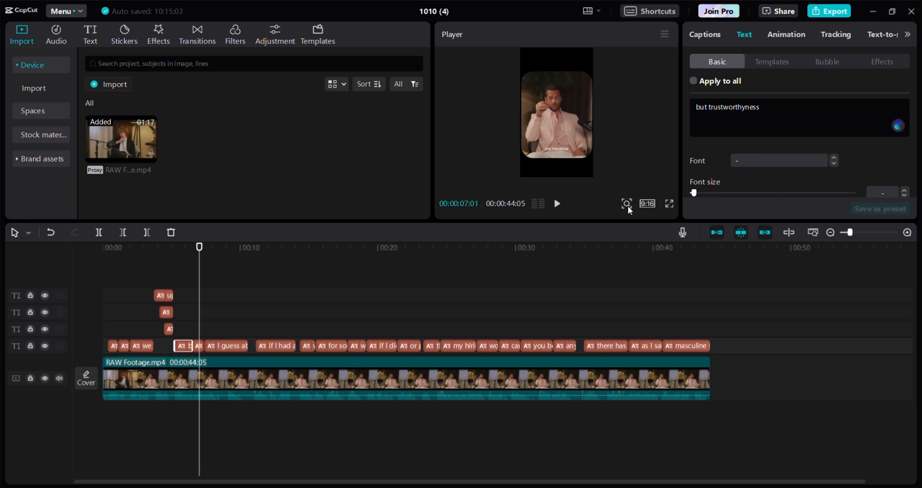
scroll(766, 174, "down", 6)
scroll(793, 171, "down", 3)
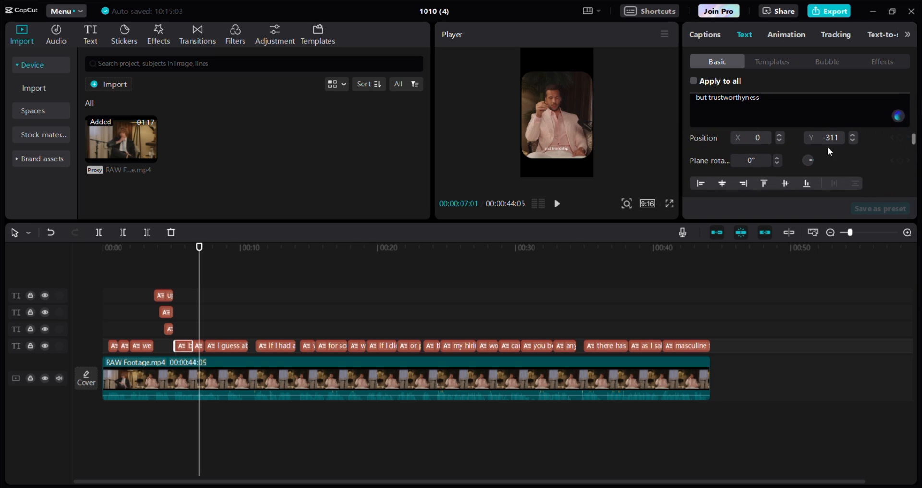
left_click(200, 345)
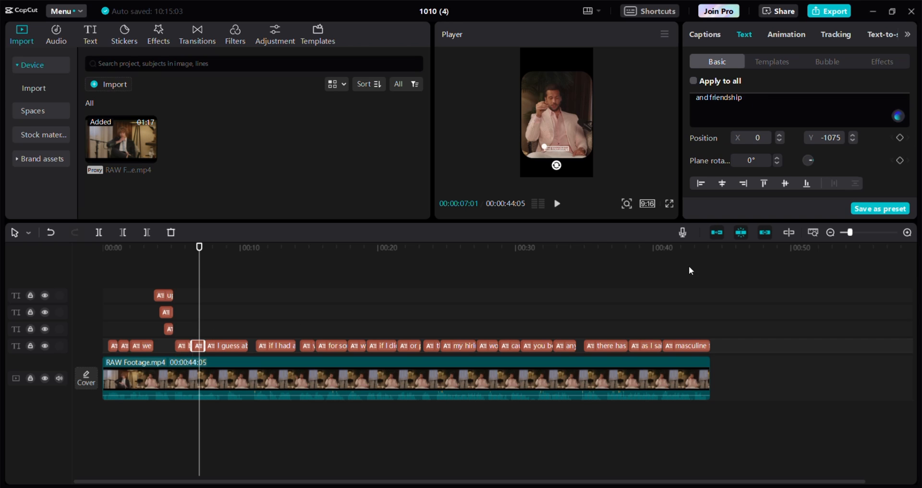
double_click(843, 138)
type("311")
key("Return")
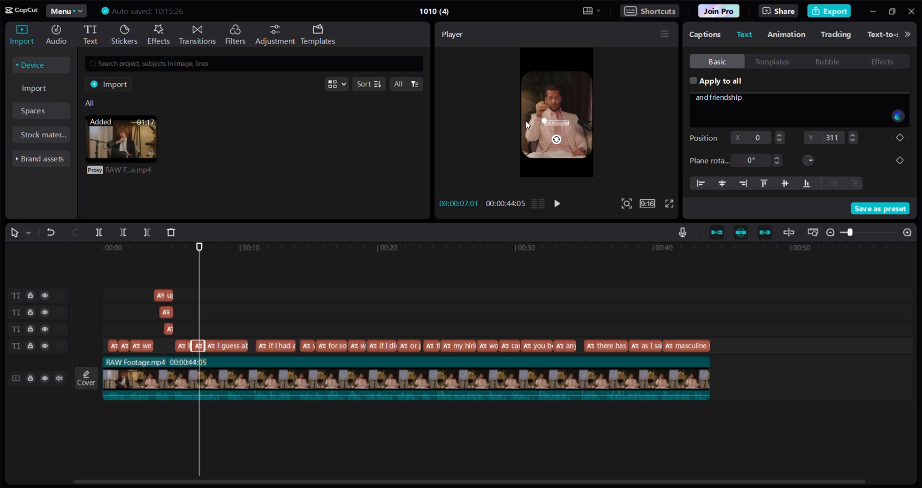
Step: Enlarge the "and friendship" caption to nearly the frame's width and set it in the Resolve font
scroll(767, 166, "down", 3)
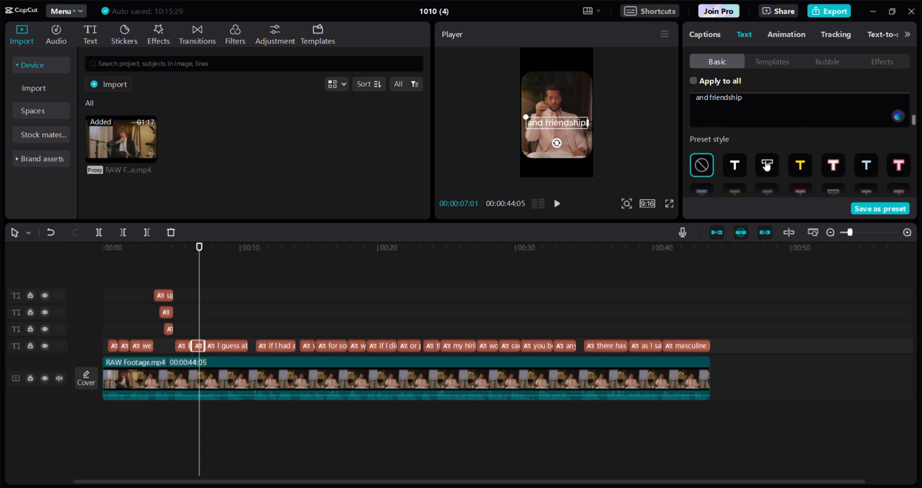
scroll(767, 166, "up", 3)
left_click(762, 163)
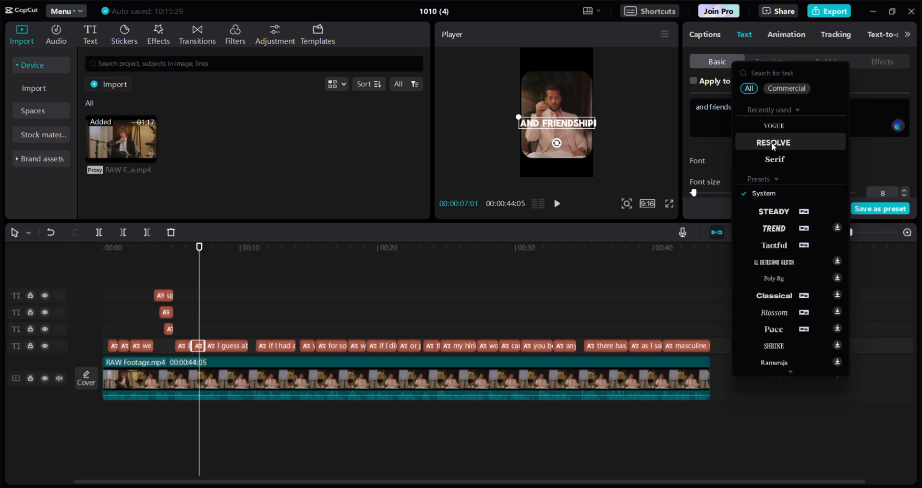
left_click(772, 143)
Step: Set the word "friendship" in the "and friendship" caption to the Vogue font
double_click(774, 115)
left_click(778, 163)
scroll(778, 164, "up", 5)
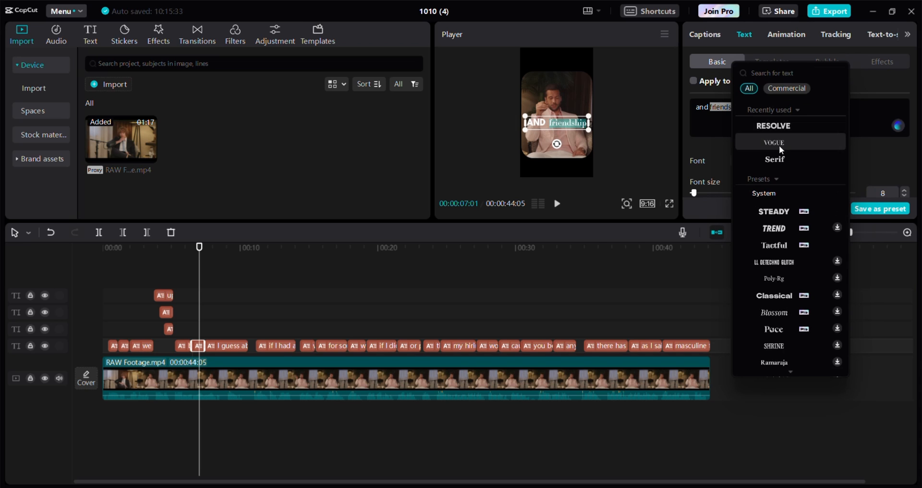
left_click(779, 144)
Step: Give "friendship" a white glow with range 19 and a black shadow with 100% opacity, 14% bluriness and distance 9
scroll(725, 166, "down", 7)
scroll(733, 185, "up", 3)
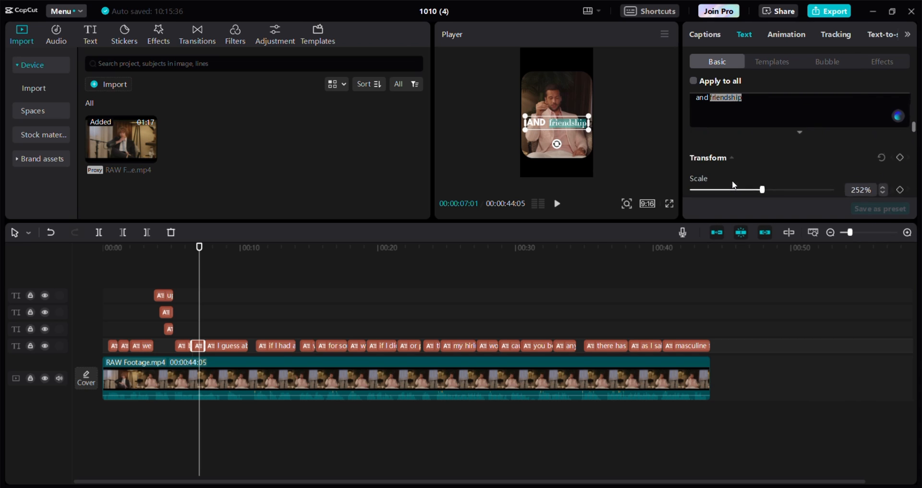
scroll(732, 184, "down", 2)
scroll(693, 151, "down", 4)
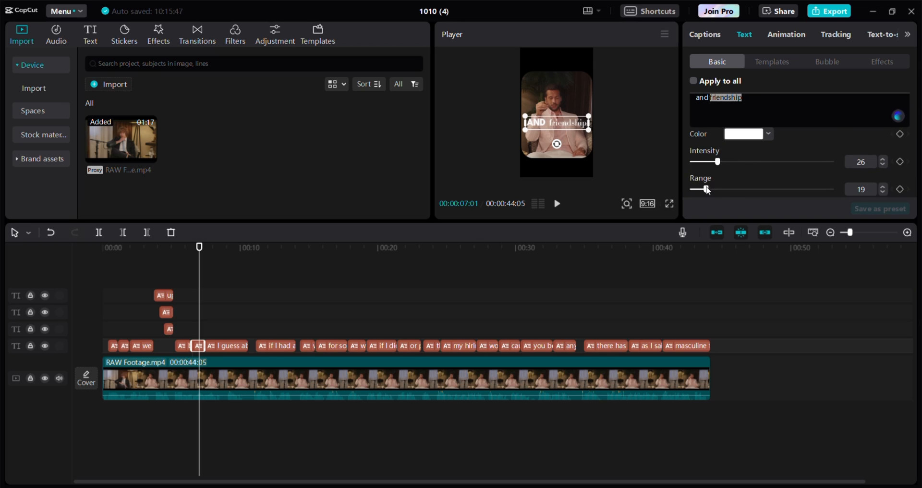
left_click(693, 139)
scroll(721, 149, "down", 2)
left_click_drag(805, 149, 834, 148)
left_click_drag(739, 177, 711, 177)
scroll(710, 170, "down", 2)
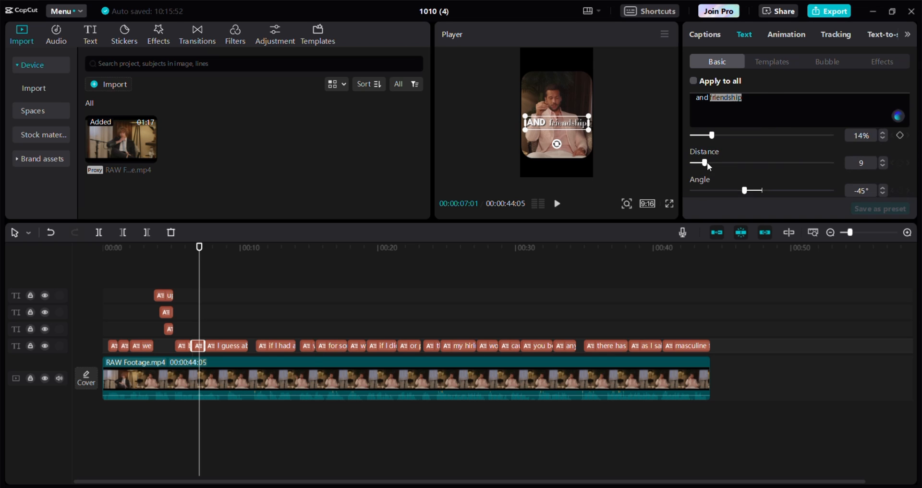
Step: Try blue 0023FF as the text color of the whole "and friendship" caption and return it to white
scroll(765, 166, "up", 10)
scroll(765, 167, "down", 5)
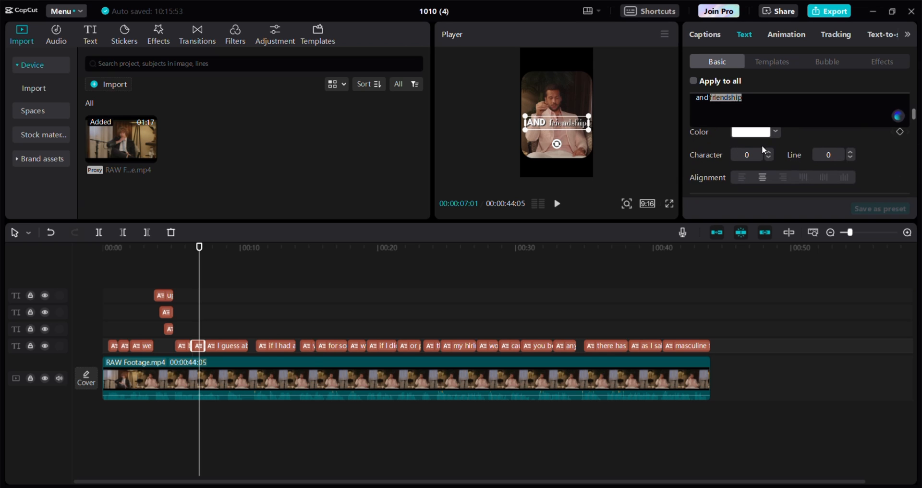
left_click(764, 140)
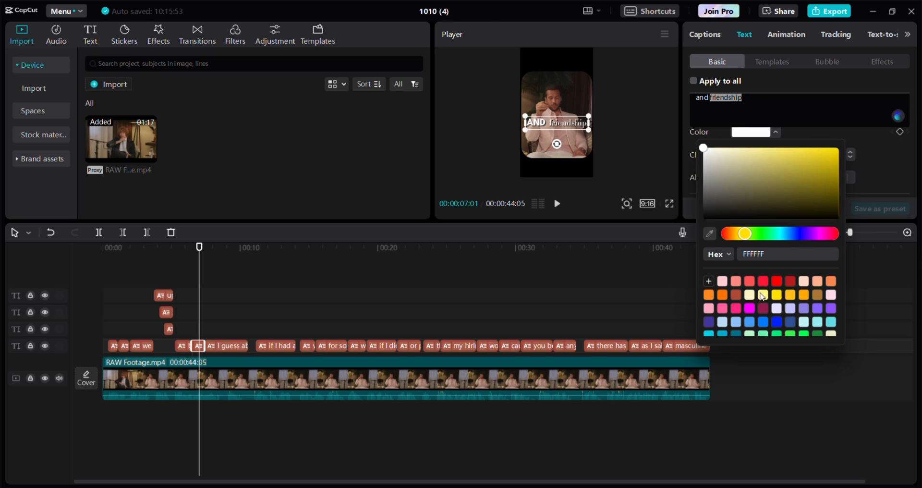
left_click(775, 321)
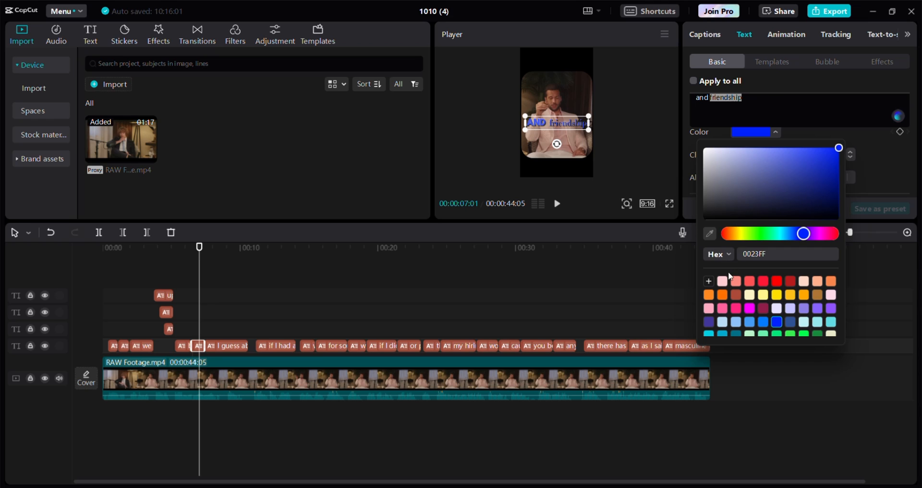
left_click_drag(728, 168, 700, 148)
left_click(815, 135)
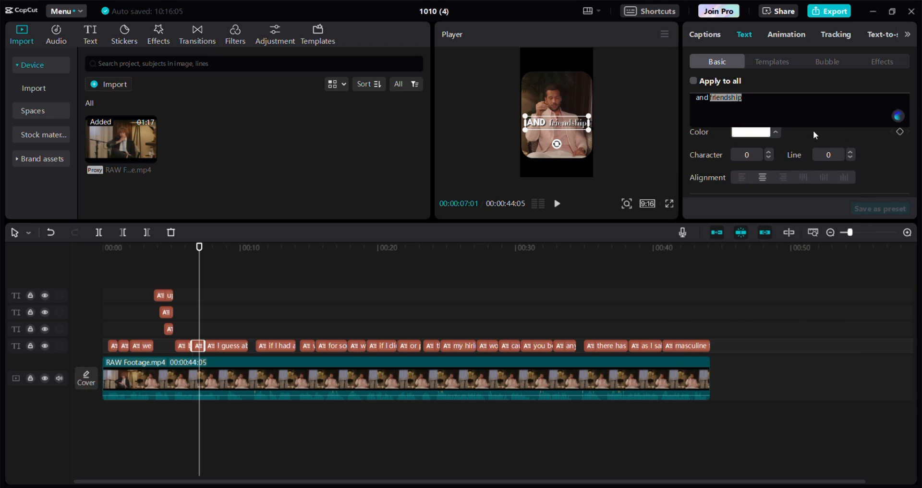
Step: Color only the word "friendship" blue 0023FF, leaving "and" white
scroll(768, 150, "up", 5)
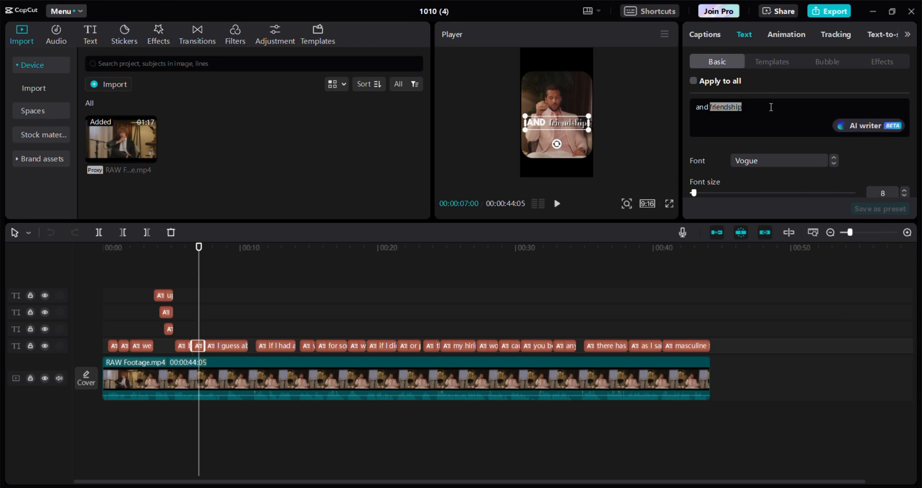
scroll(751, 163, "down", 5)
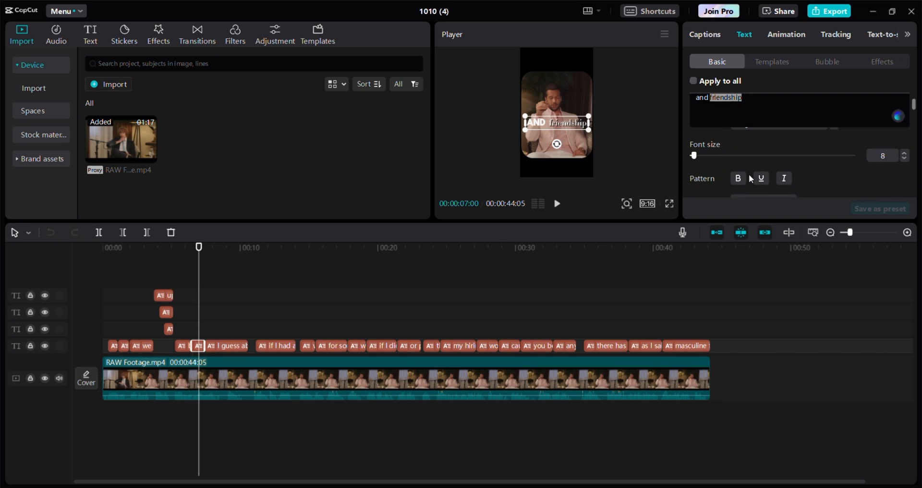
left_click(750, 173)
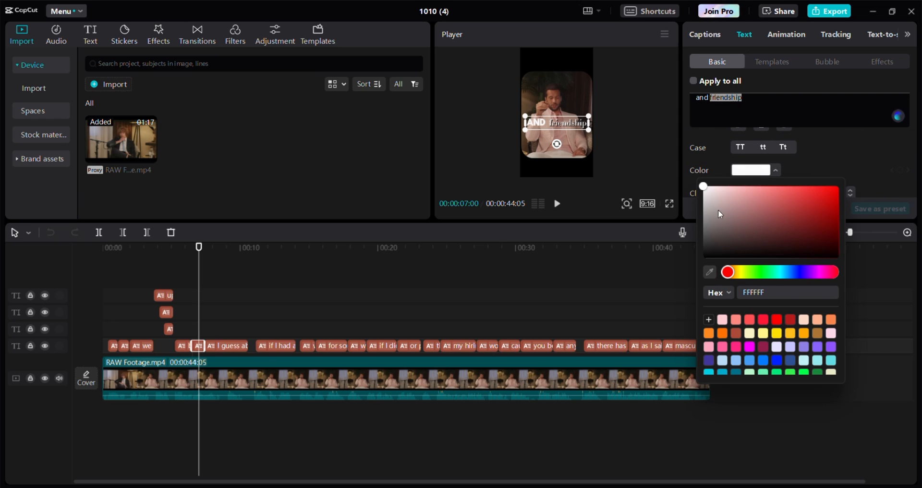
left_click(777, 360)
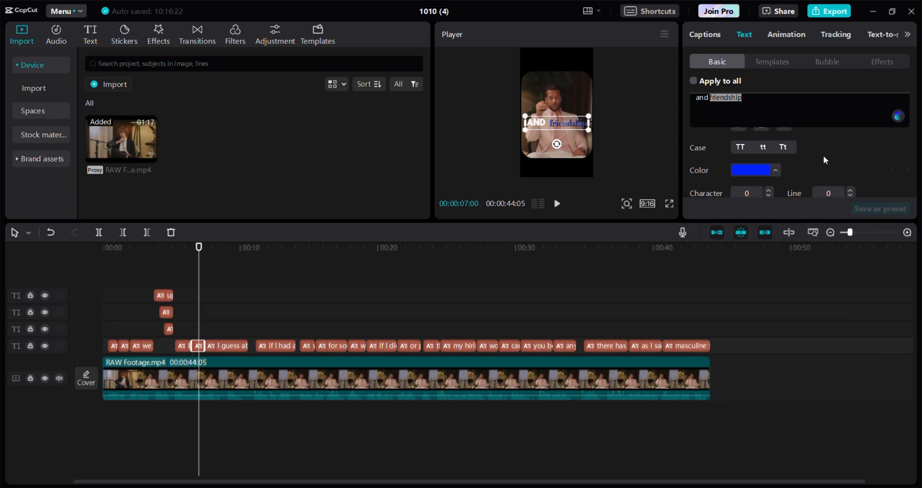
Step: Lower the glow intensity of "friendship" to 21
scroll(759, 163, "down", 2)
scroll(735, 154, "down", 10)
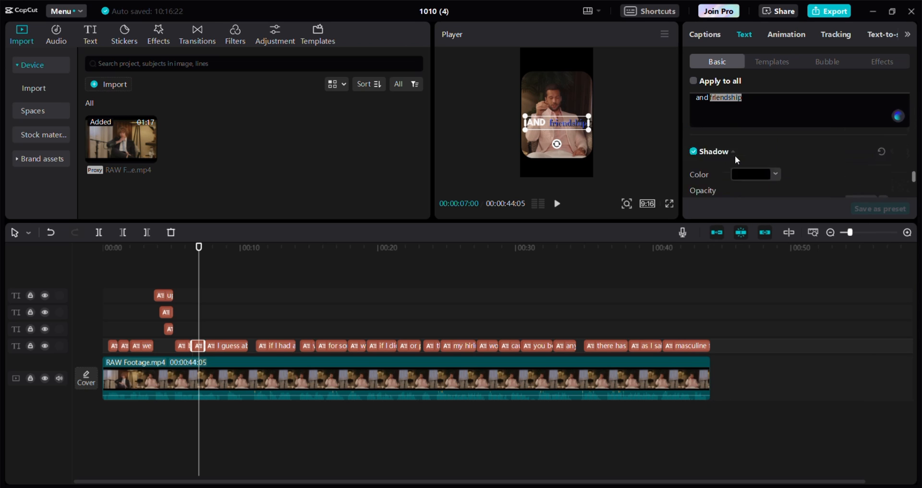
scroll(735, 154, "up", 2)
scroll(735, 154, "up", 5)
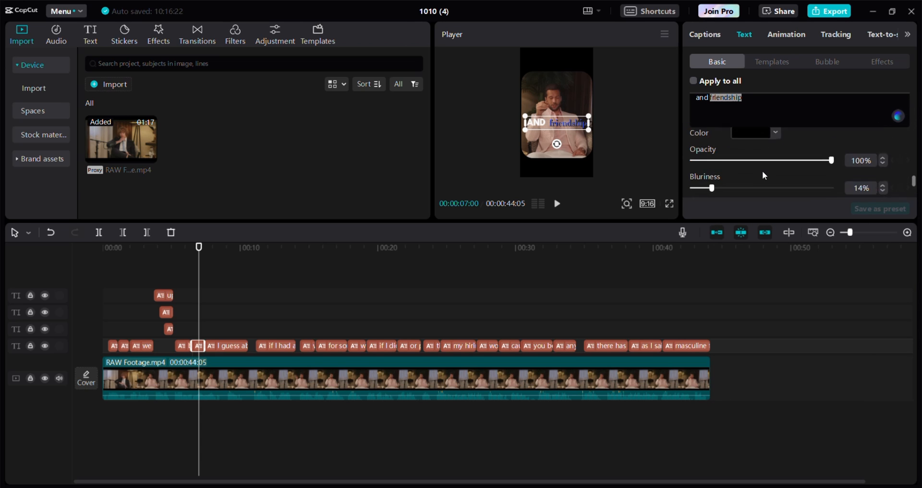
left_click_drag(718, 174, 713, 172)
scroll(765, 163, "up", 1)
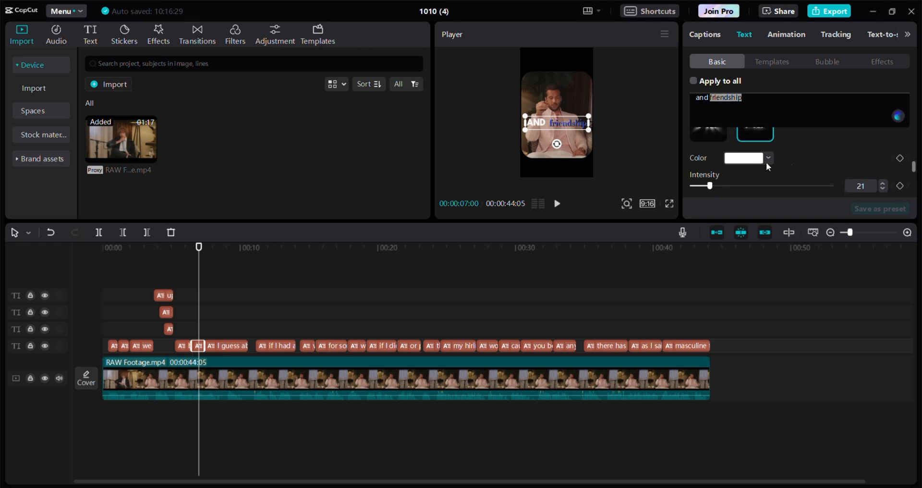
Step: Give the word "and" a black shadow with 100% opacity, 13% bluriness and distance 9, and check it full screen
triple_click(706, 100)
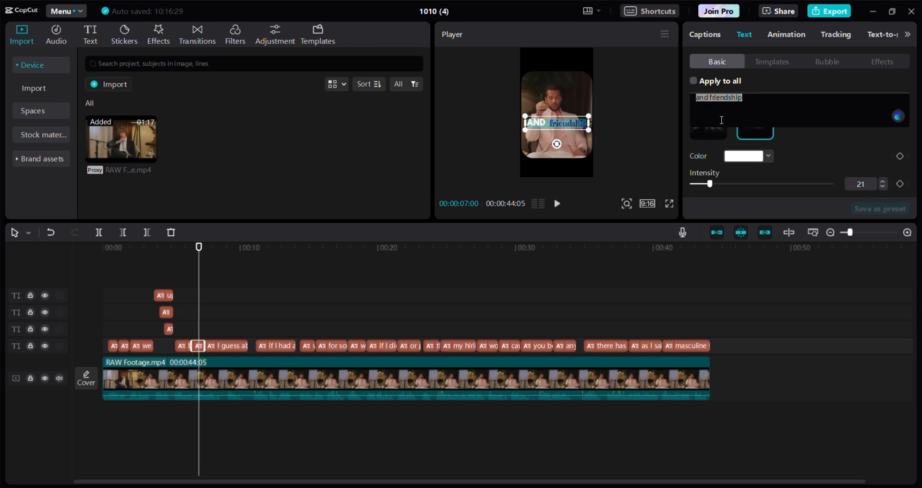
left_click_drag(711, 103, 697, 102)
scroll(717, 145, "down", 3)
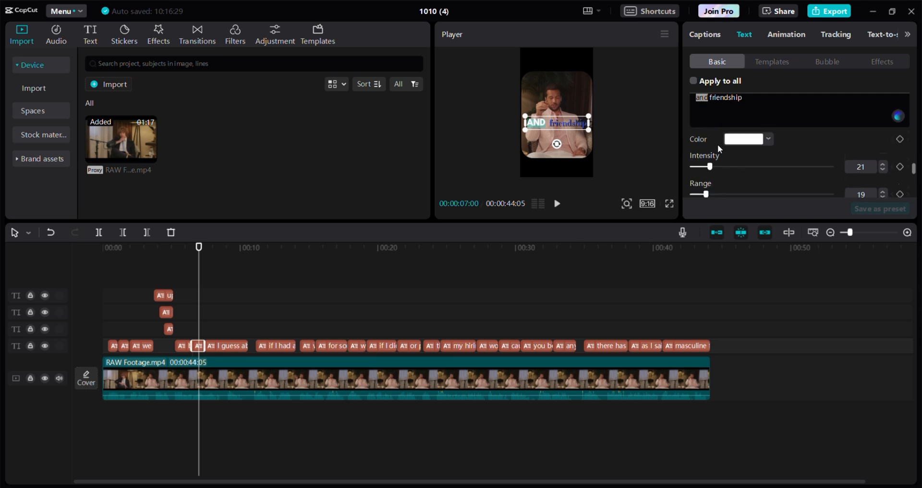
scroll(720, 157, "down", 3)
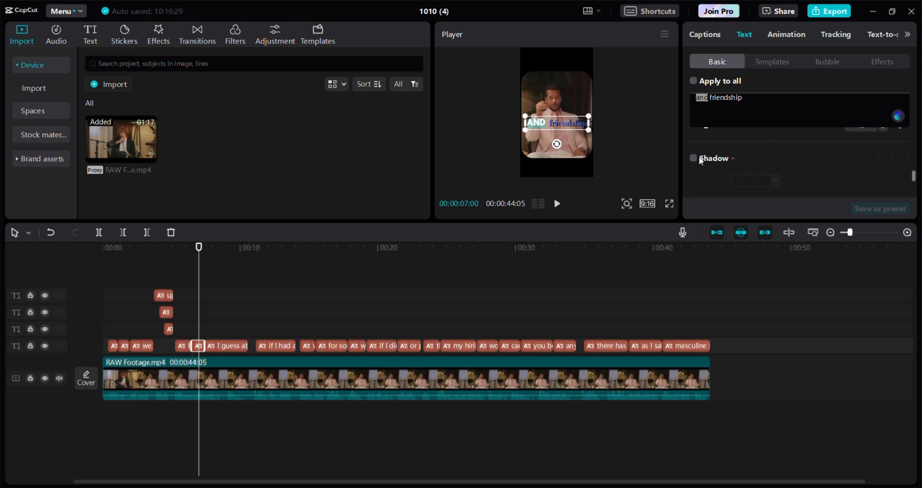
left_click(694, 159)
scroll(730, 164, "down", 2)
left_click_drag(763, 164, 831, 164)
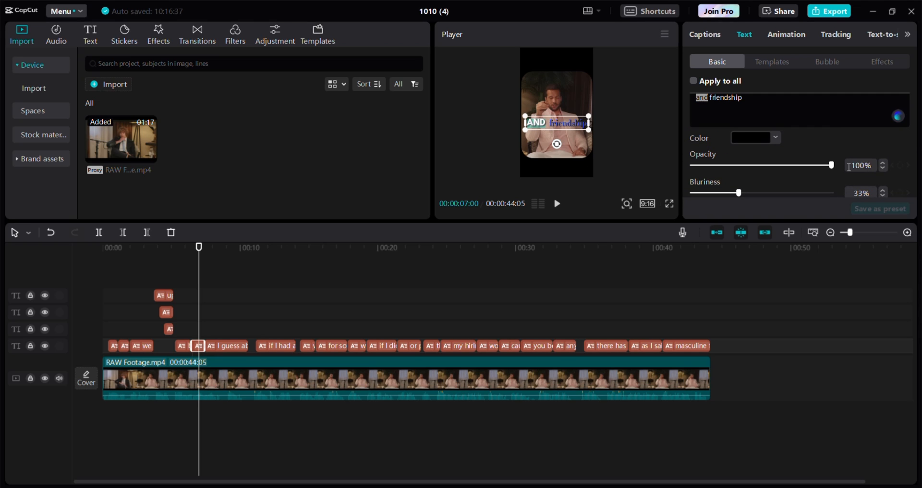
scroll(742, 180, "down", 1)
scroll(741, 183, "down", 1)
left_click_drag(738, 150, 712, 151)
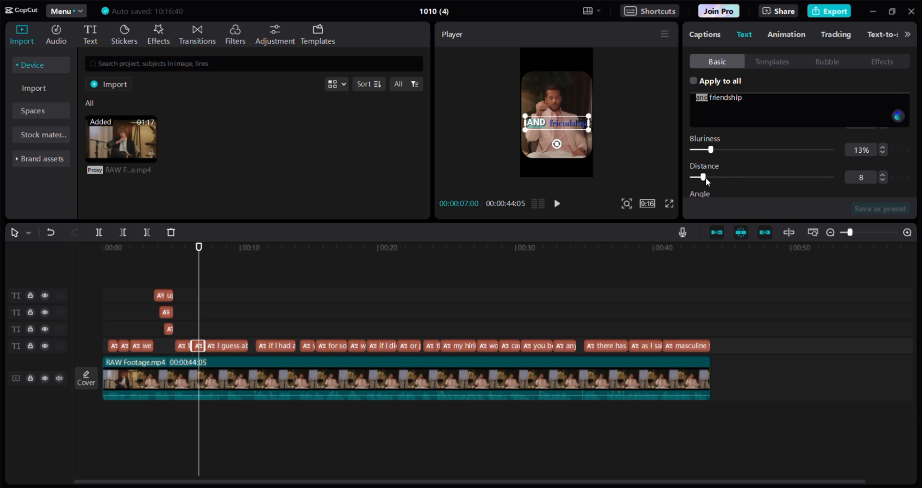
left_click(670, 205)
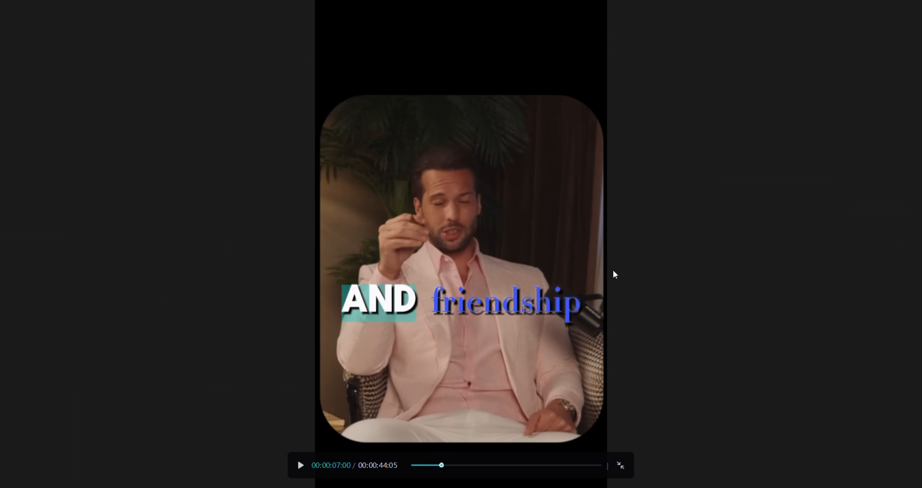
left_click(620, 465)
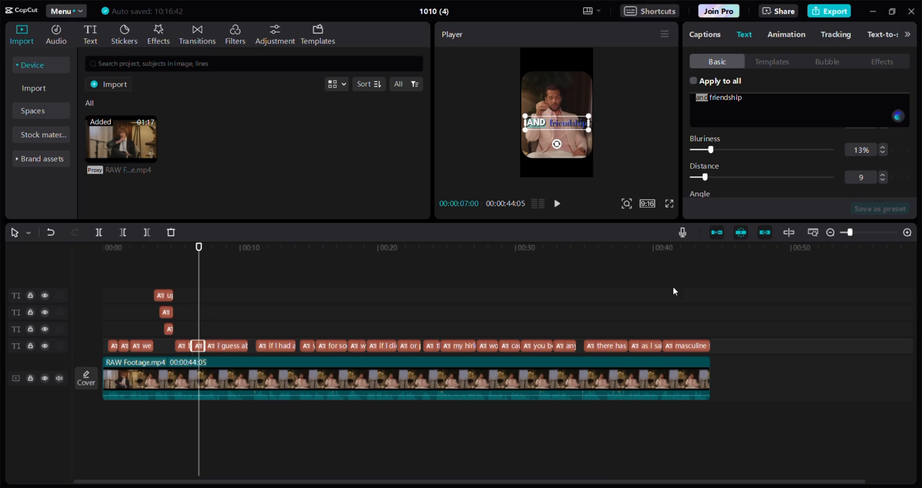
Step: Shrink the whole "and friendship" caption slightly within the frame
double_click(762, 118)
scroll(760, 137, "up", 5)
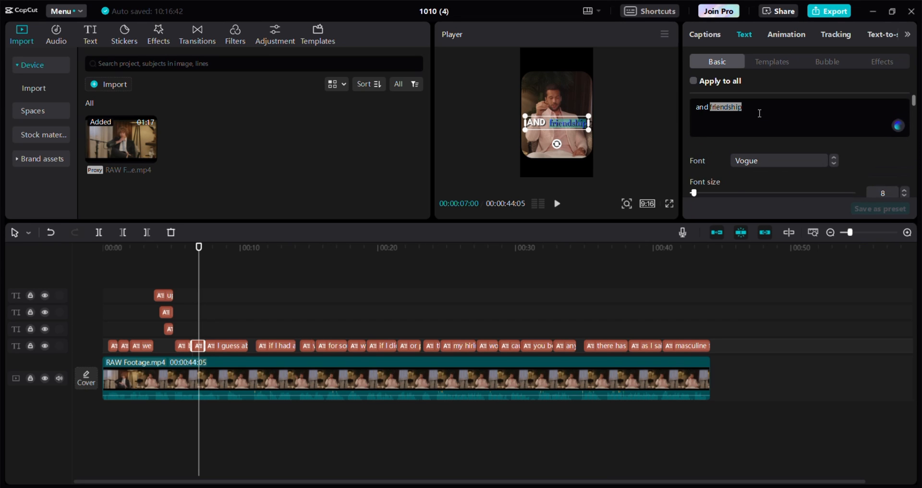
left_click(208, 332)
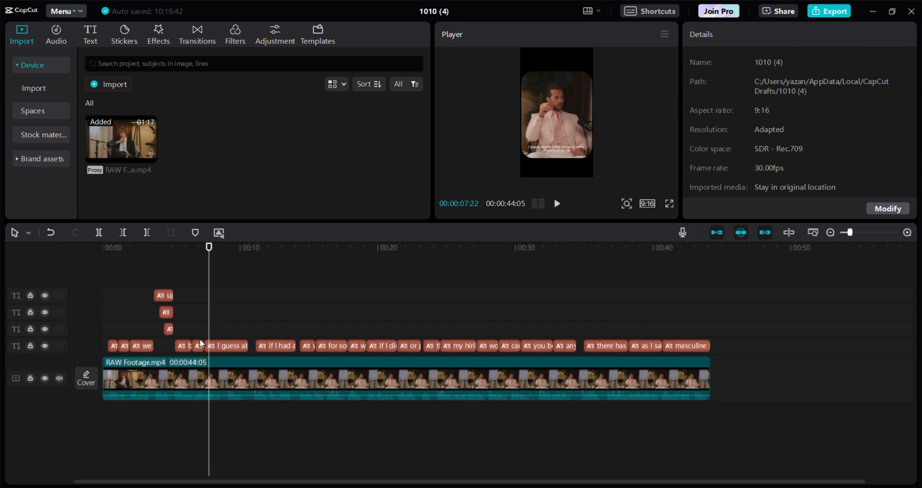
left_click(199, 345)
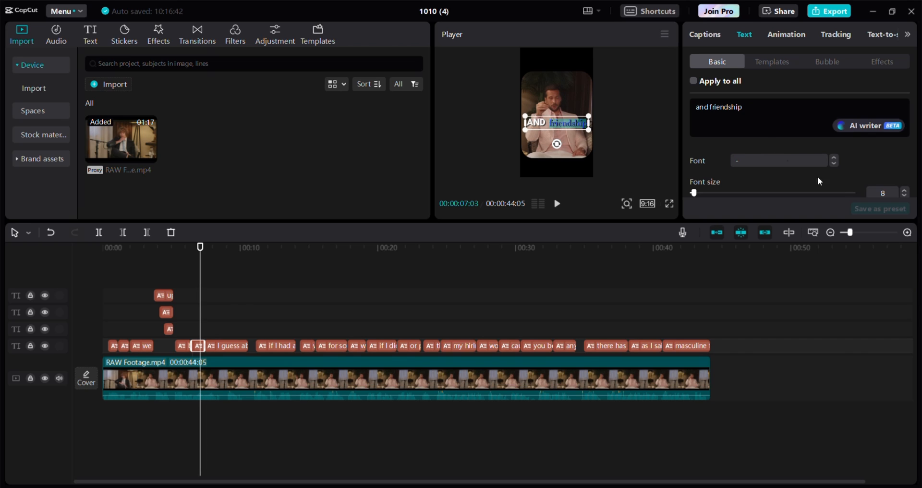
left_click_drag(595, 130, 588, 128)
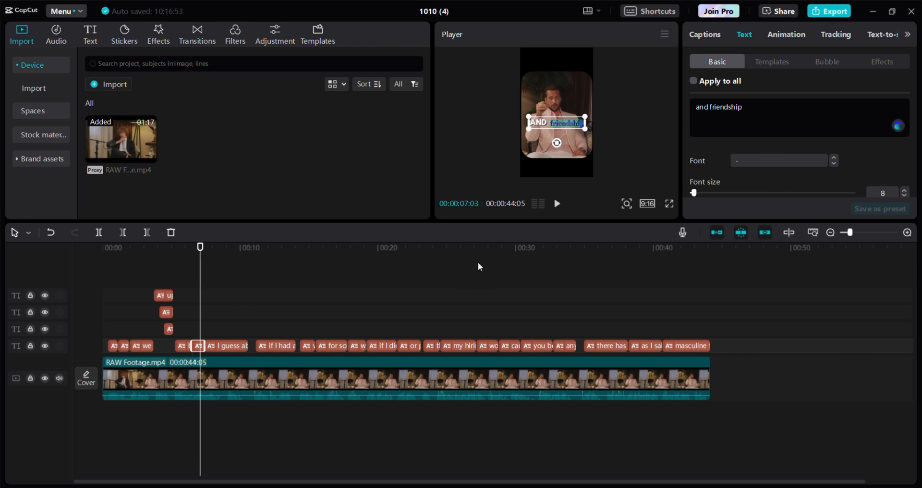
Step: Play the video full screen from the start through the "and friendship" caption to review the captions
left_click(670, 203)
left_click_drag(433, 467, 394, 464)
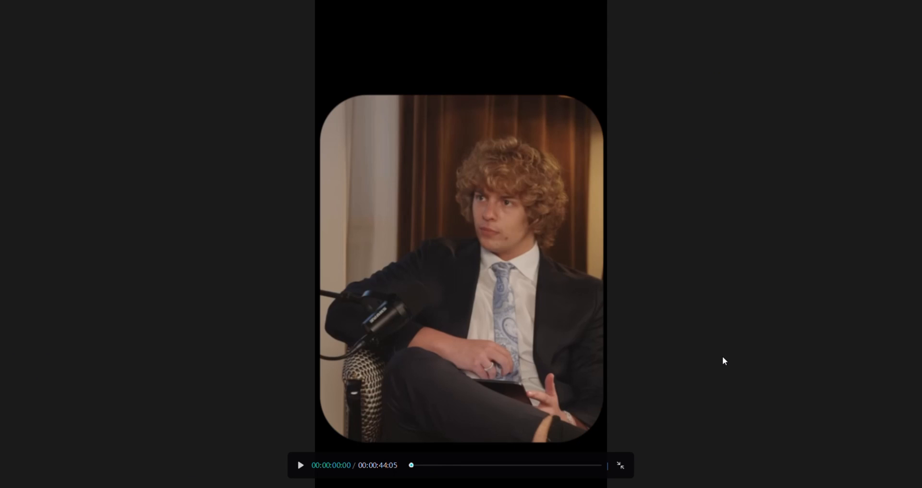
key("space")
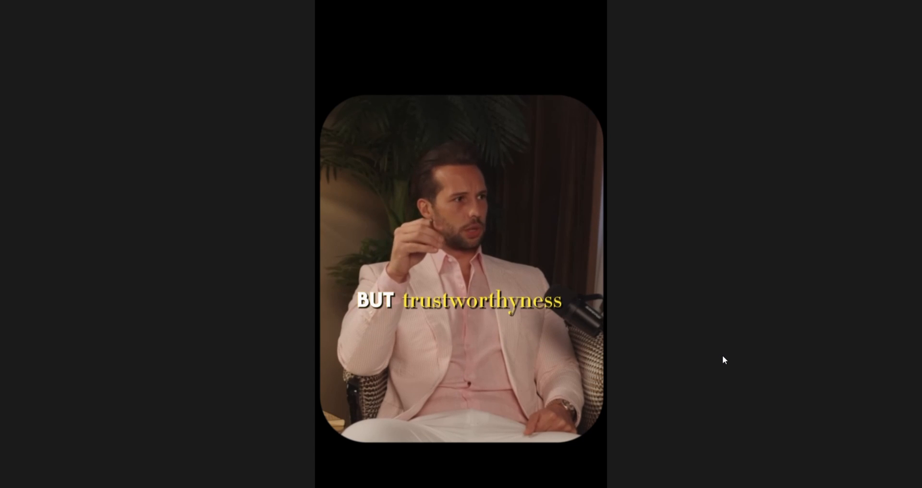
key("space")
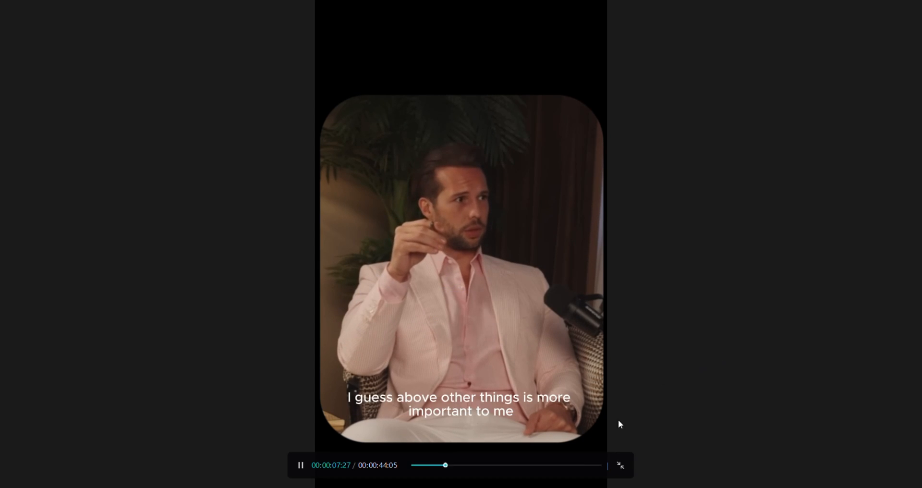
left_click_drag(441, 466, 440, 468)
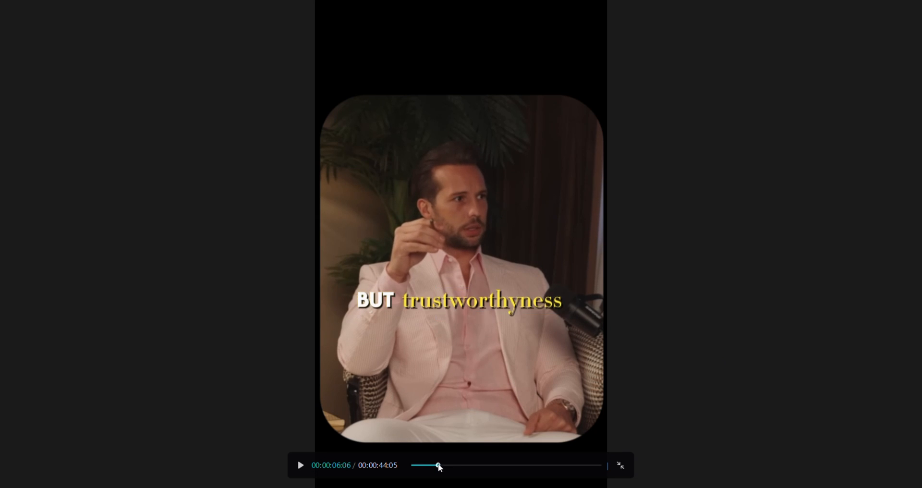
left_click(620, 465)
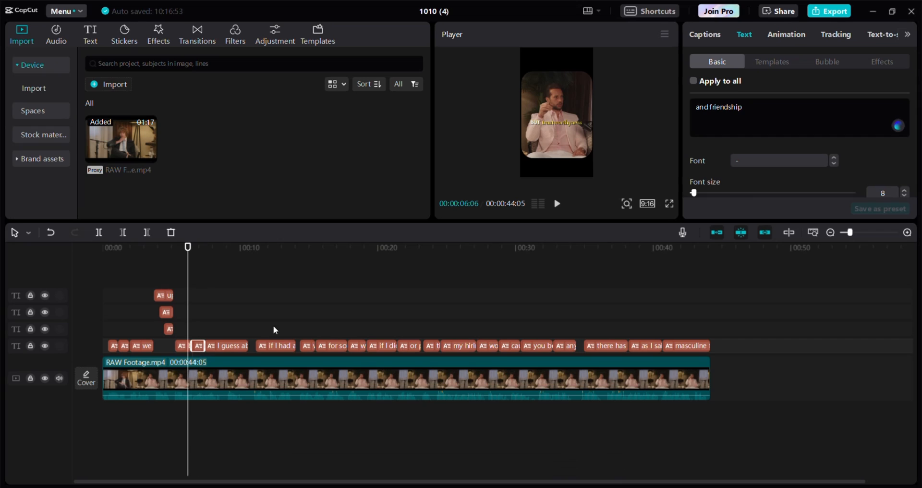
Step: Reduce the font size of "and" to 6 and compare the caption full screen with "but trustworthyness"
left_click(193, 345)
left_click(186, 345)
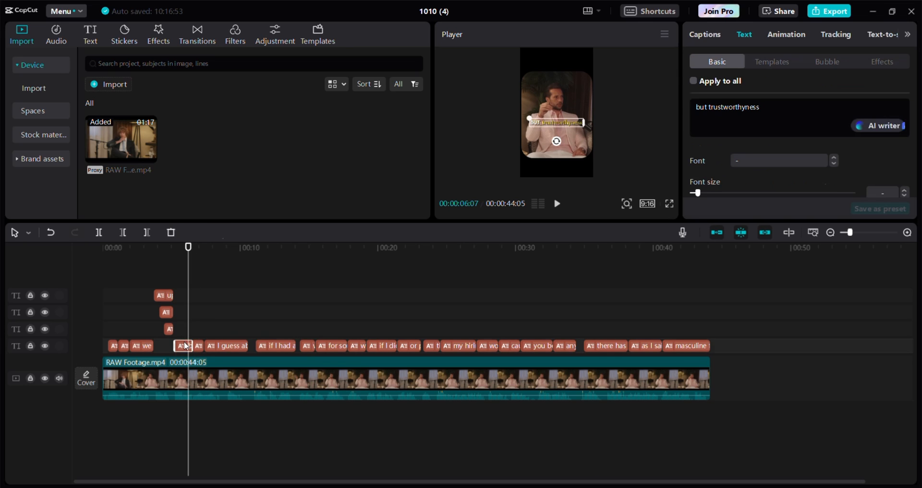
left_click(205, 346)
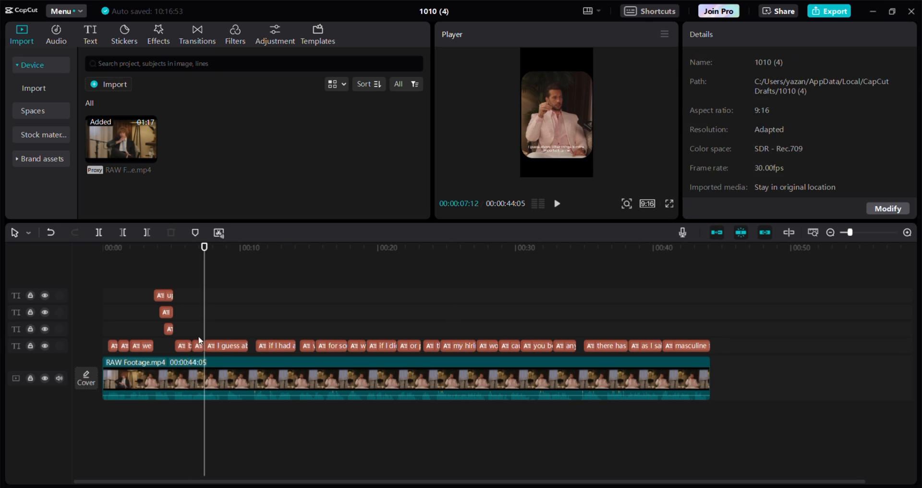
left_click(198, 346)
left_click(669, 203)
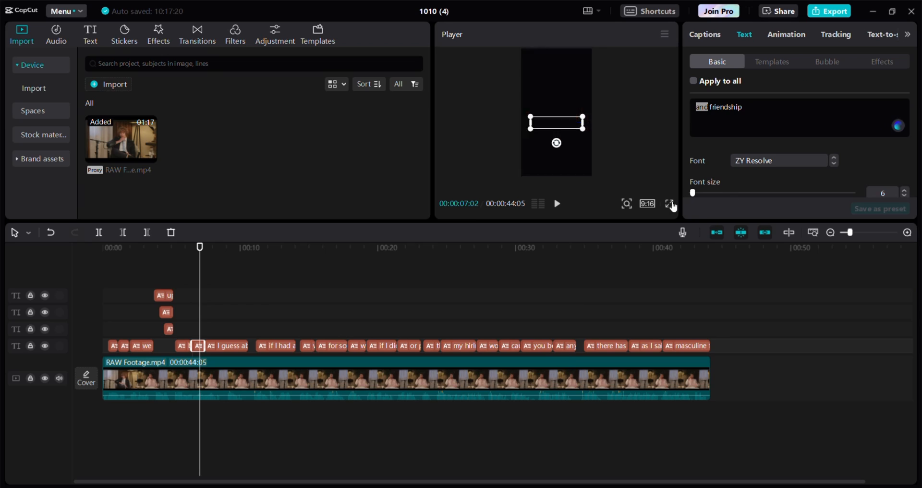
left_click(441, 465)
left_click_drag(441, 465, 438, 464)
left_click(621, 465)
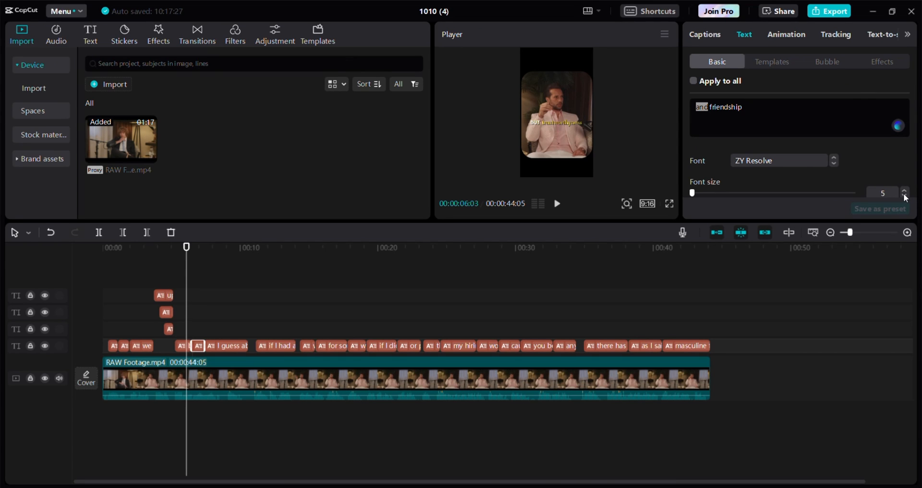
Step: View the captions full screen, and play the video from the start through the "and friendship" caption
left_click(669, 204)
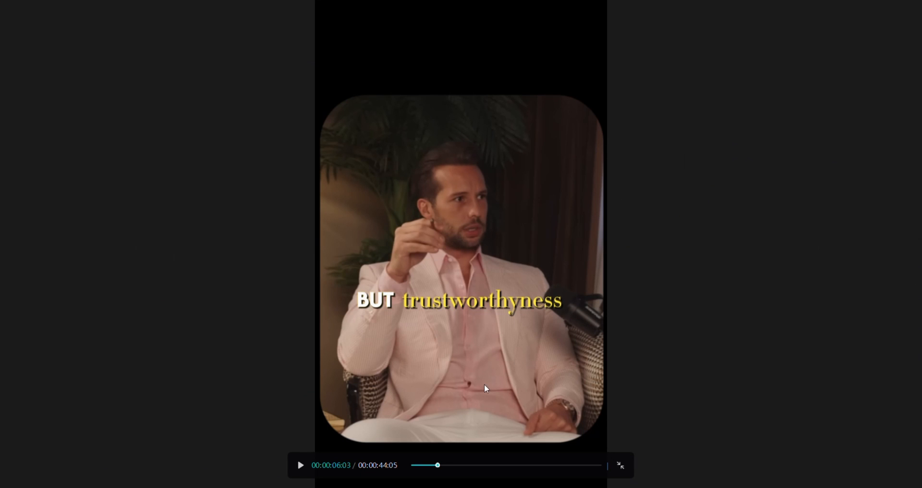
left_click_drag(439, 465, 440, 460)
left_click(621, 465)
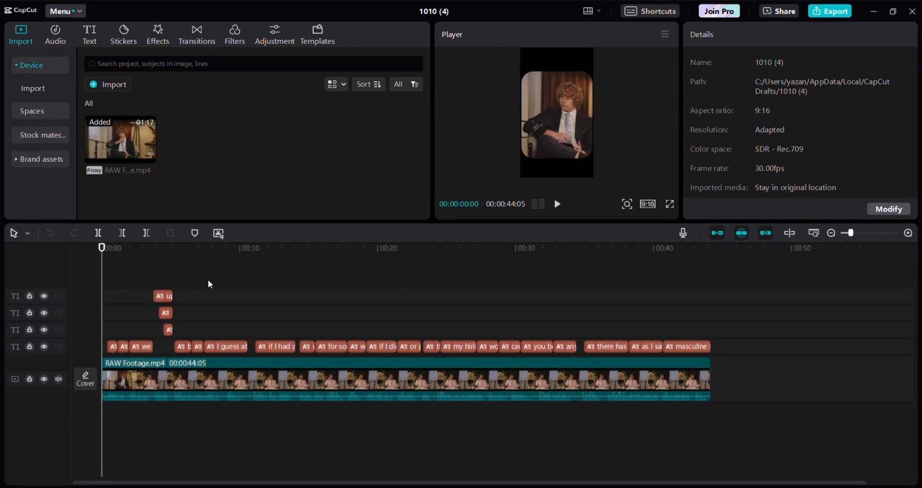
left_click(556, 204)
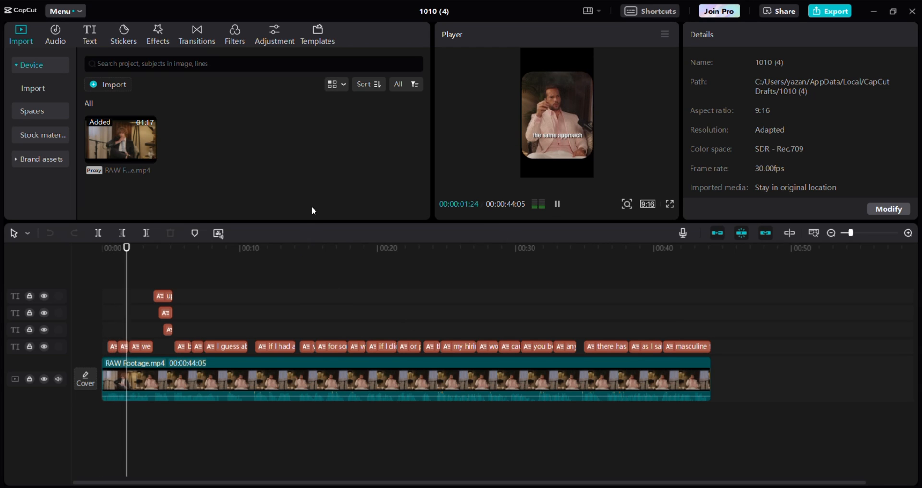
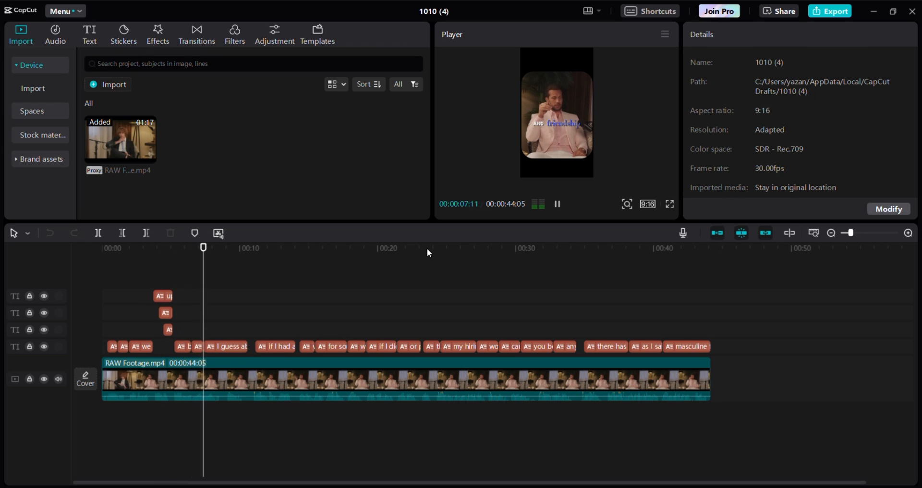
key("space")
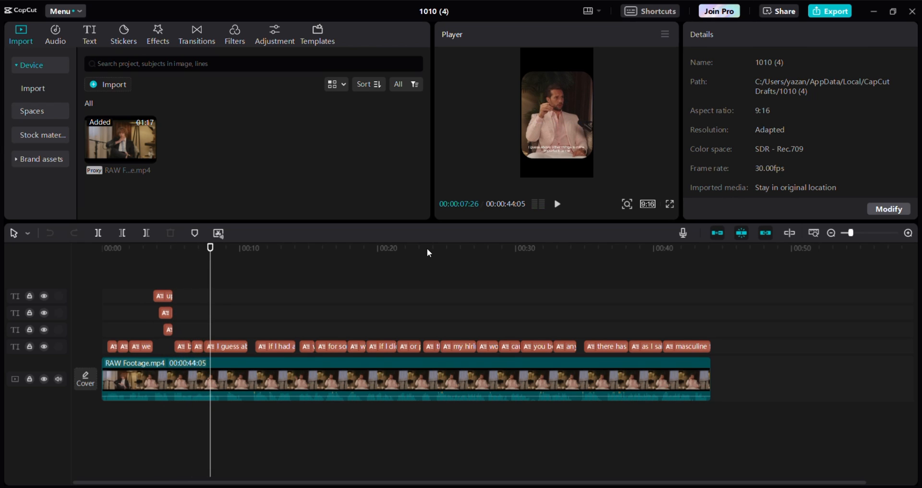
Step: Split the "I guess above other things is more important to me" caption into "I guess", "above other things" and "is more important to me"
left_click(216, 348)
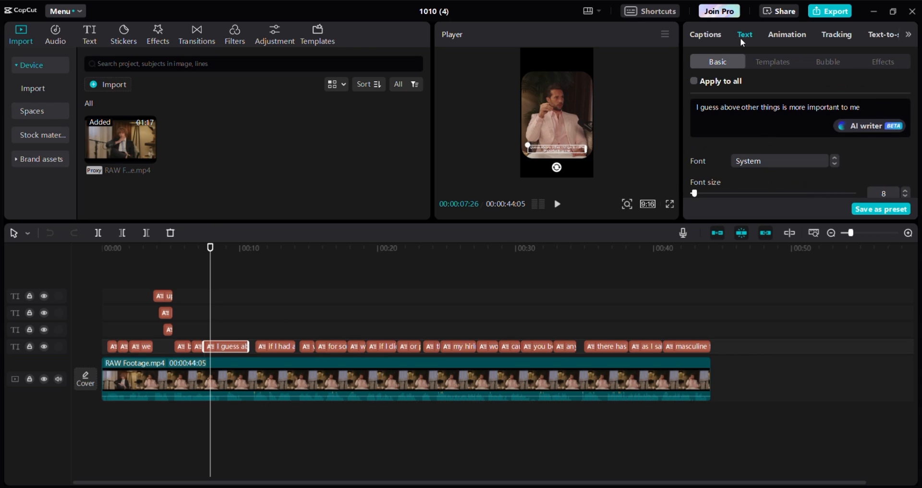
left_click(703, 38)
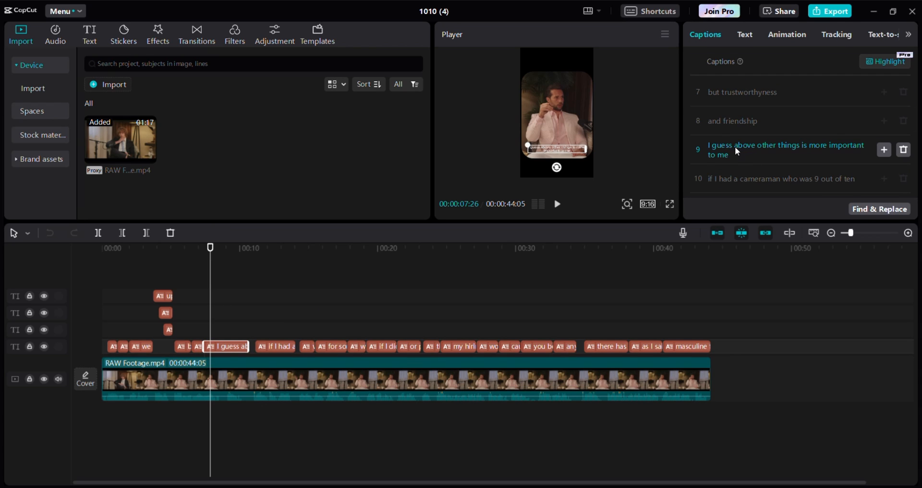
left_click(731, 147)
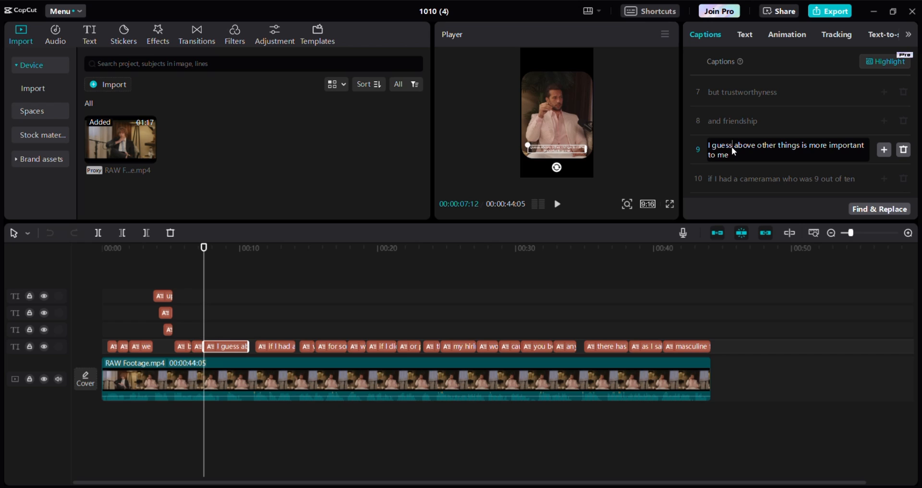
key("Return")
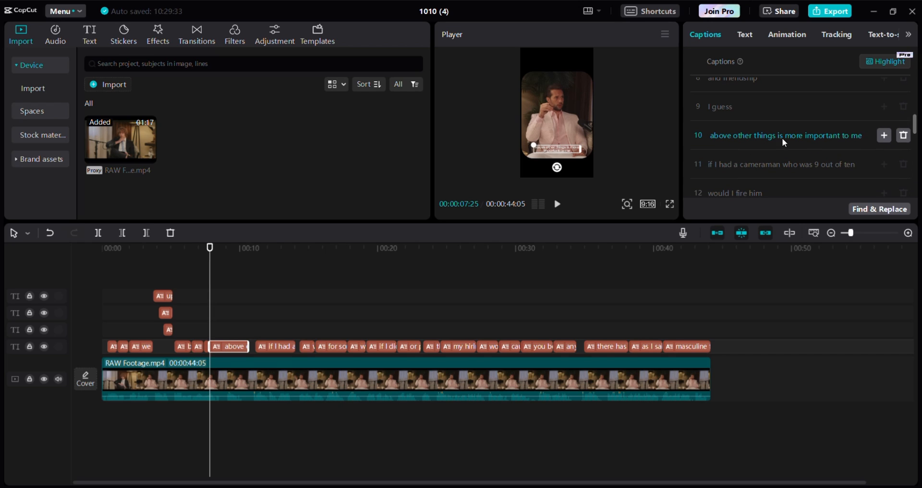
left_click(776, 137)
key("Return")
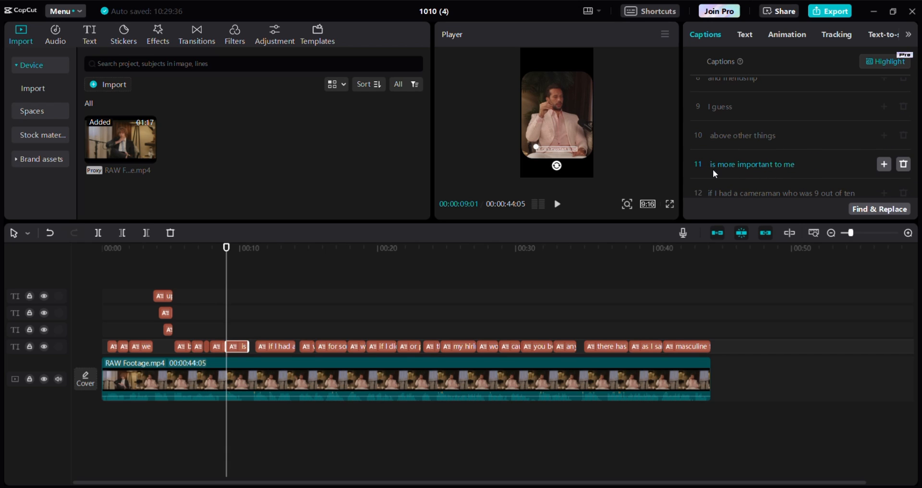
Step: Set the font of the "I guess" caption to ZY Resolve and enlarge the caption in the frame
left_click(196, 324)
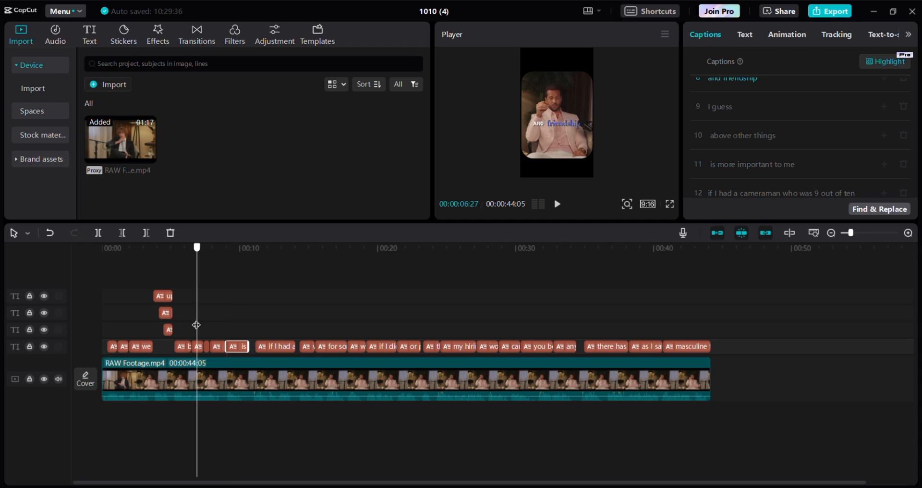
left_click_drag(196, 324, 207, 331)
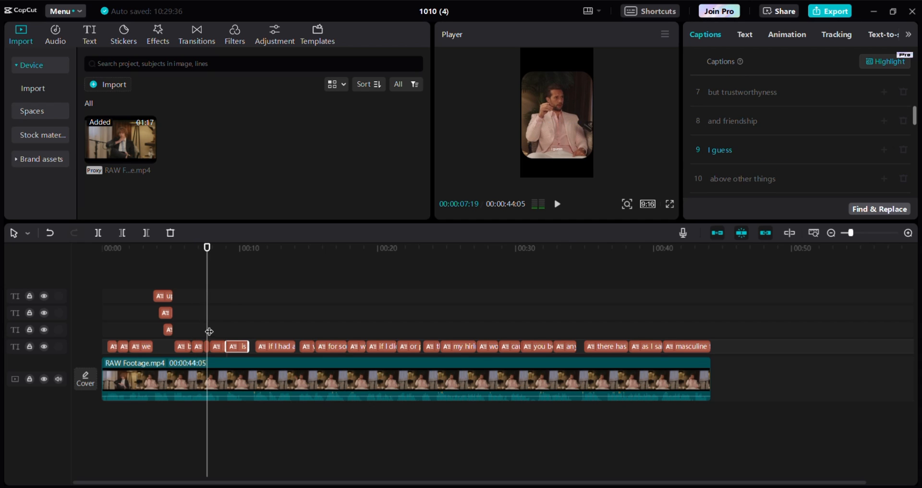
left_click(909, 235)
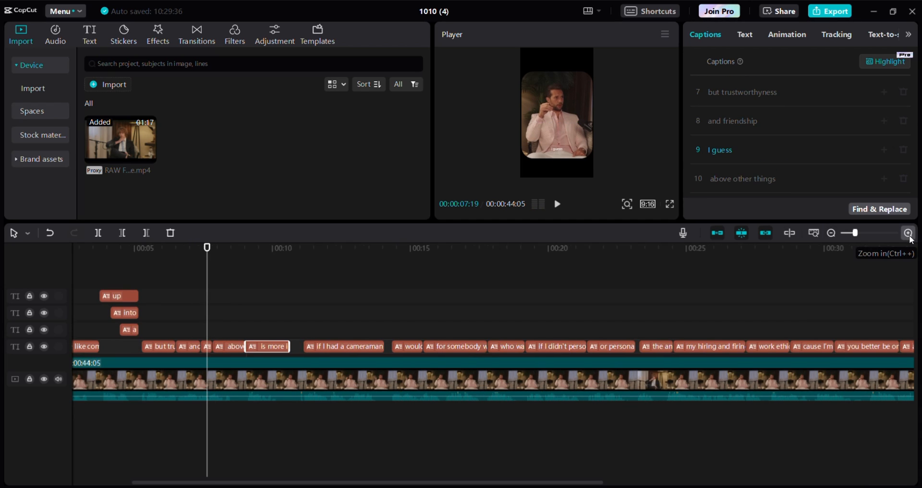
left_click(905, 237)
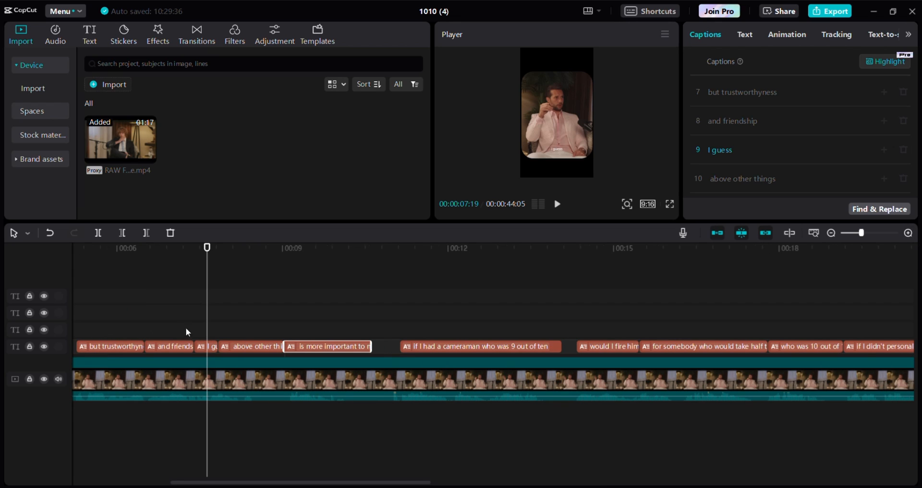
left_click(212, 342)
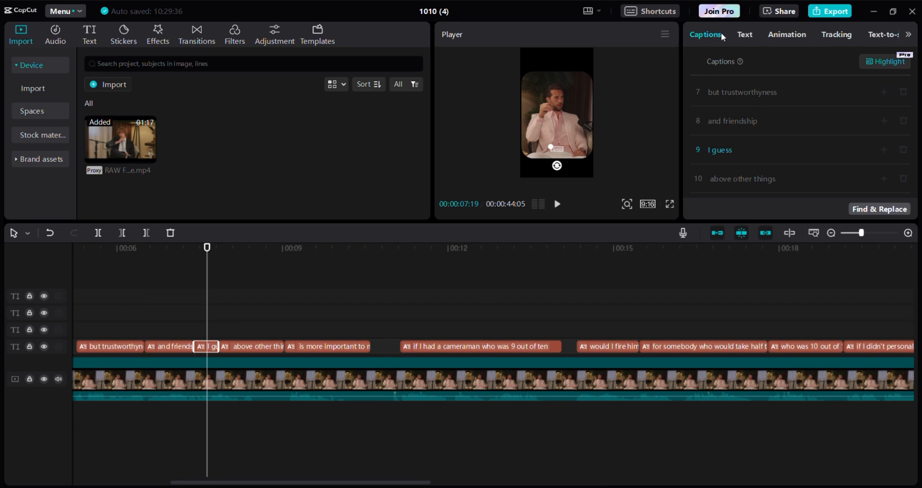
left_click(746, 35)
left_click(771, 164)
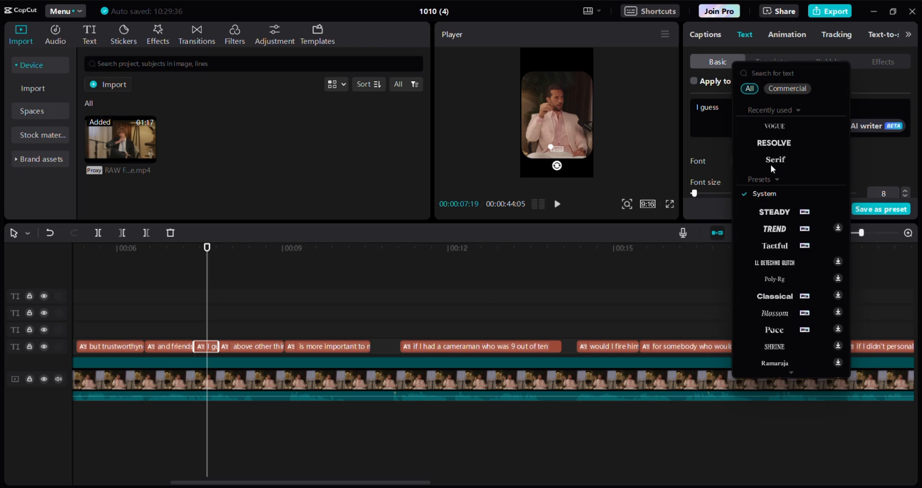
left_click(771, 144)
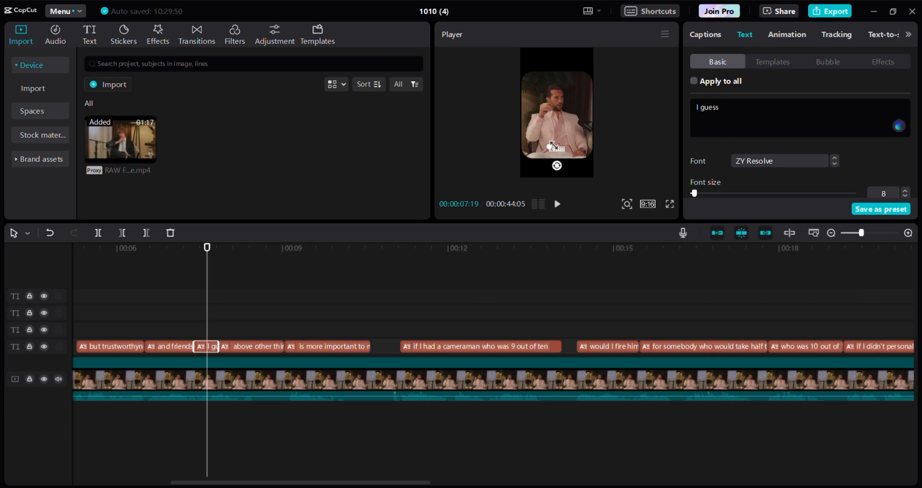
Step: Give the "I guess" caption a white glow with intensity 33
scroll(771, 155, "down", 1)
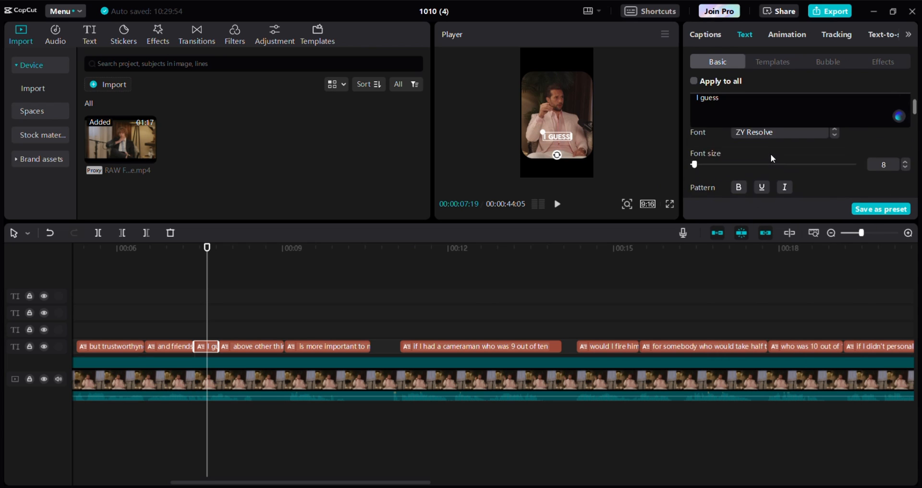
scroll(771, 155, "down", 10)
scroll(695, 155, "up", 1)
left_click(695, 156)
scroll(740, 177, "down", 3)
left_click_drag(757, 185, 728, 174)
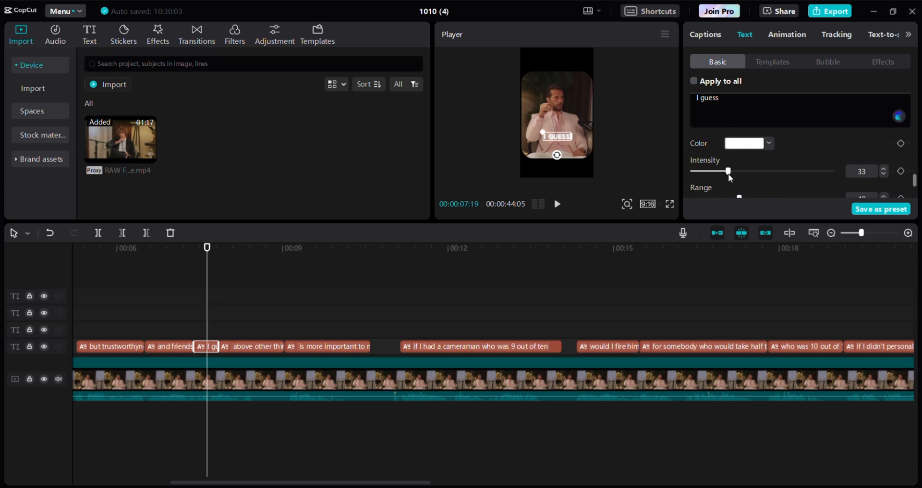
Step: Give the "I guess" caption a black shadow with 16% blurriness and distance 11, and check it full screen
scroll(729, 173, "up", 1)
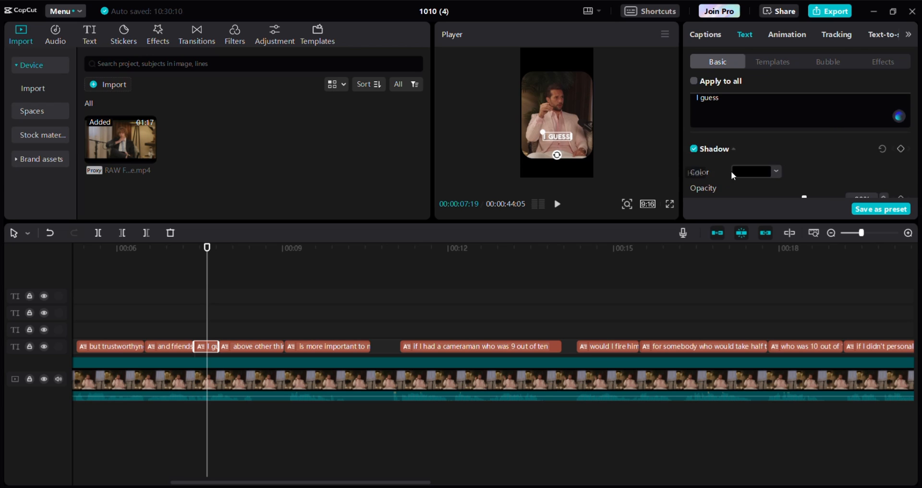
scroll(731, 171, "down", 3)
left_click_drag(705, 167, 710, 166)
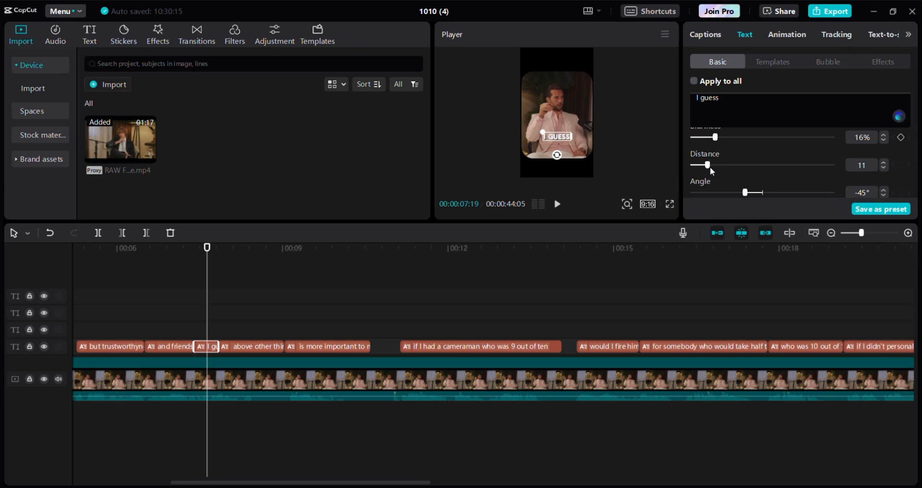
left_click(669, 205)
left_click(622, 465)
left_click(669, 205)
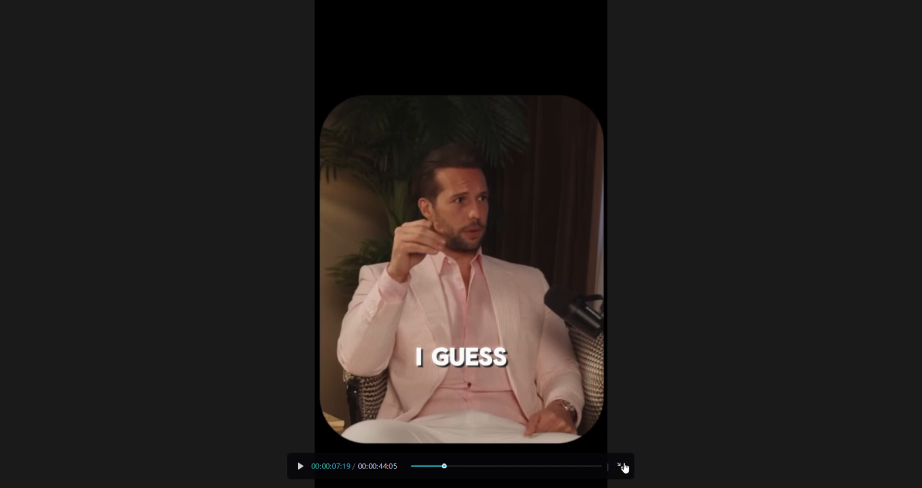
left_click(620, 466)
Step: Add two copies of the "above other things" caption at 00:00:08:03 on the tracks above it
left_click(263, 345)
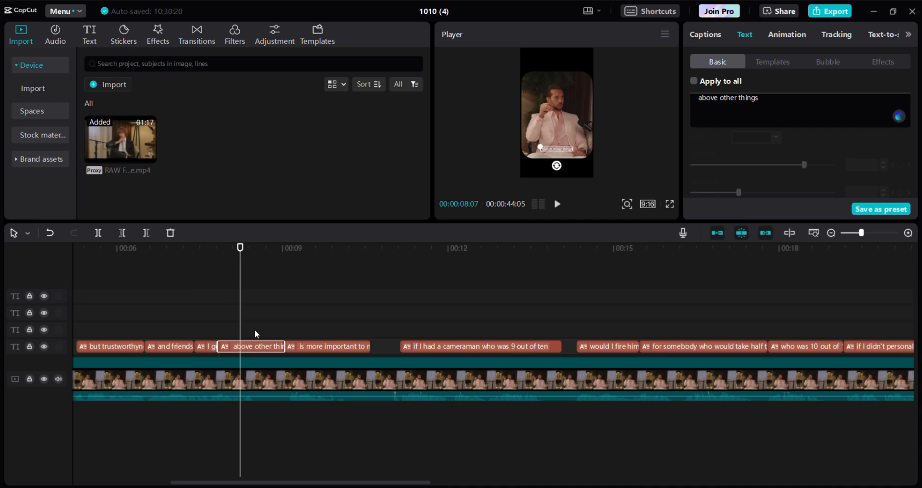
left_click_drag(242, 311, 236, 312)
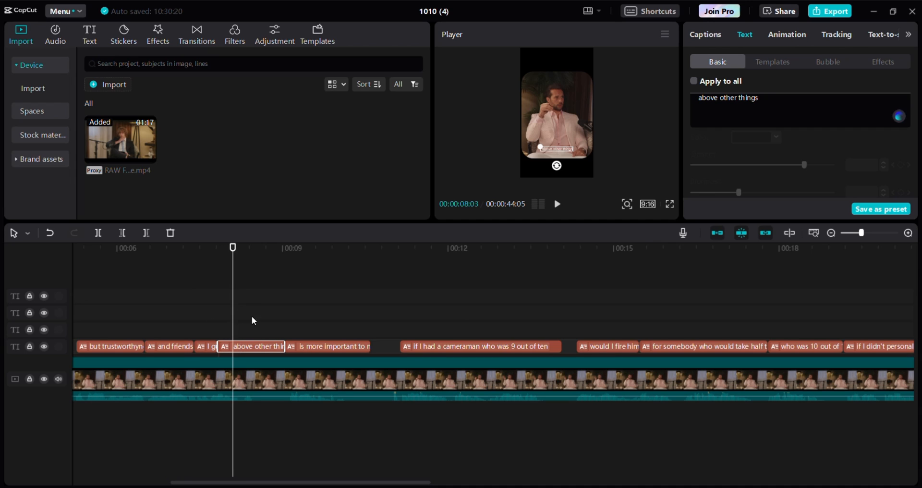
key("ctrl+v")
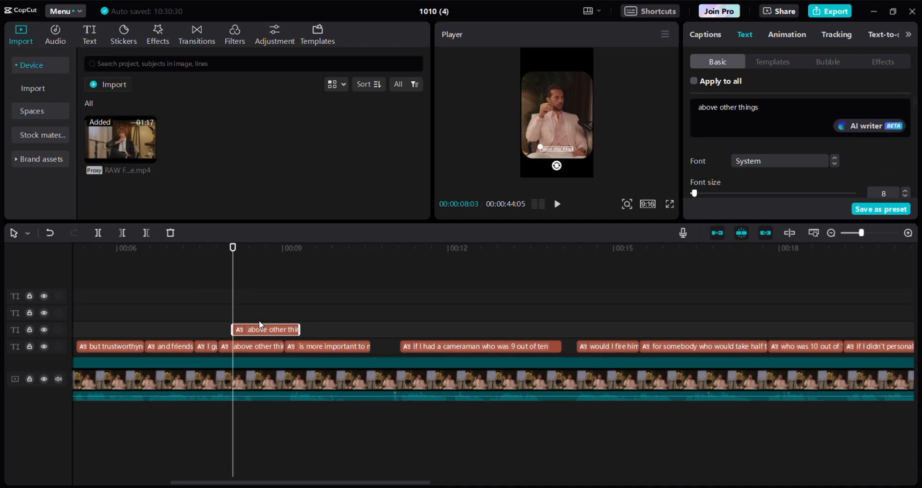
key("ctrl+v")
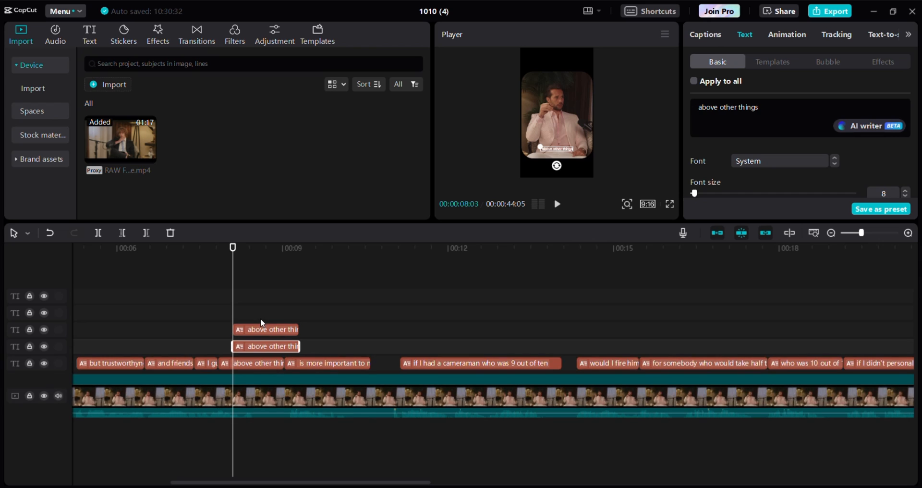
Step: Shorten the upper copy's text to "above" and delete the other copy of "above other things"
double_click(753, 110)
key("BackSpace")
key("BackSpace")
key("BackSpace")
key("BackSpace")
key("BackSpace")
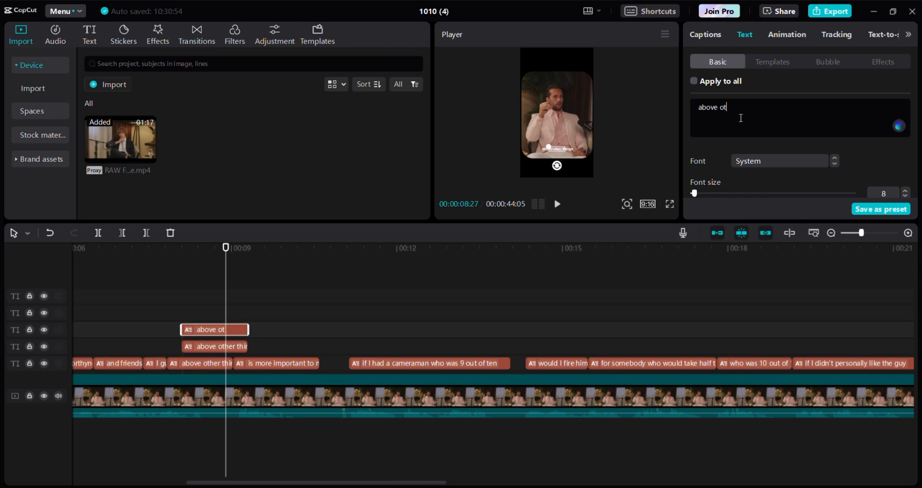
key("BackSpace")
key("BackSpace")
key("BackSpace")
left_click(201, 347)
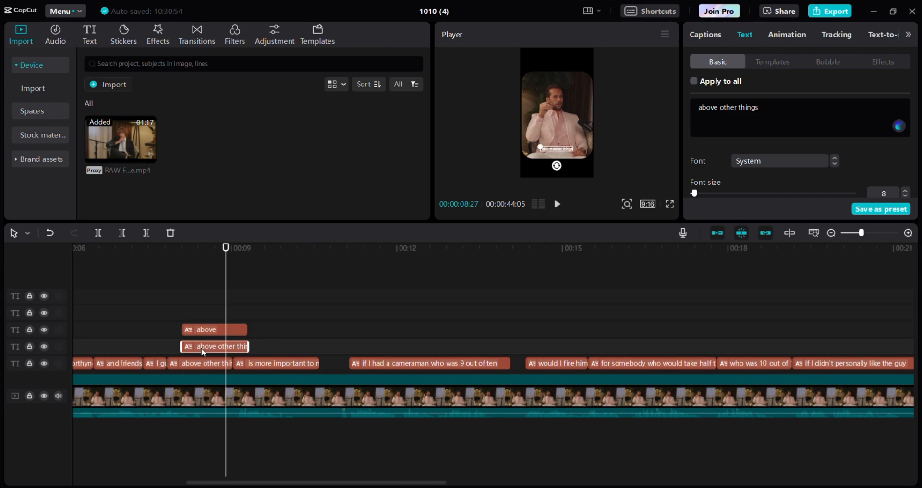
key("Delete")
Step: Duplicate the "above" caption onto the next track up and change the copy's text to "other"
left_click(243, 333)
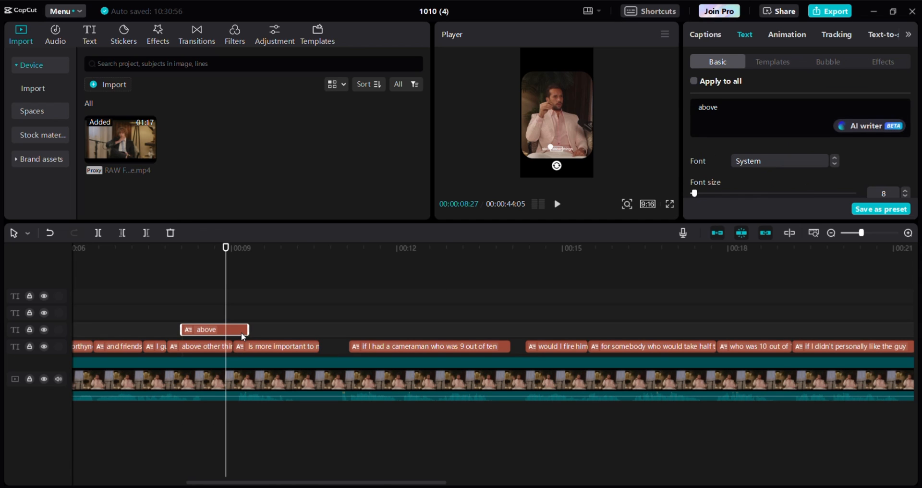
left_click(241, 332)
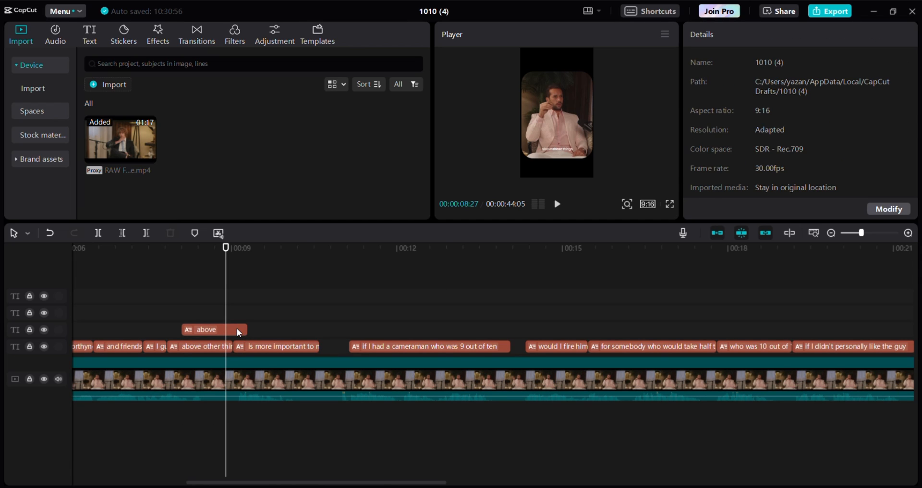
left_click(237, 327)
key("ctrl+c")
key("ctrl+v")
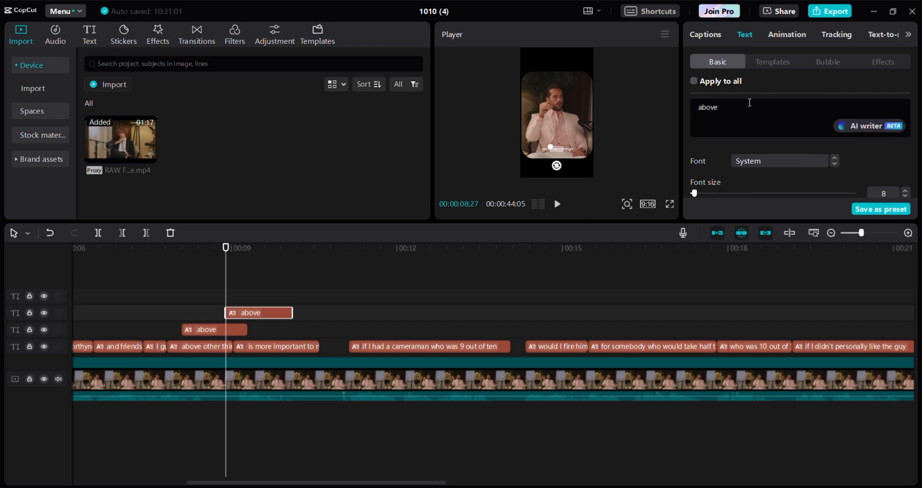
left_click_drag(746, 110, 700, 108)
key("BackSpace")
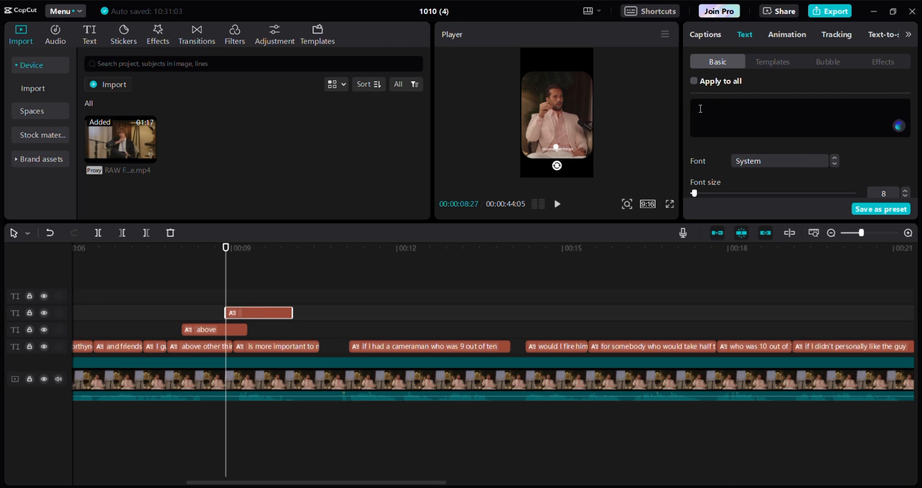
type("other")
Step: Shorten the text of the original "above other things" caption to "things"
left_click(218, 348)
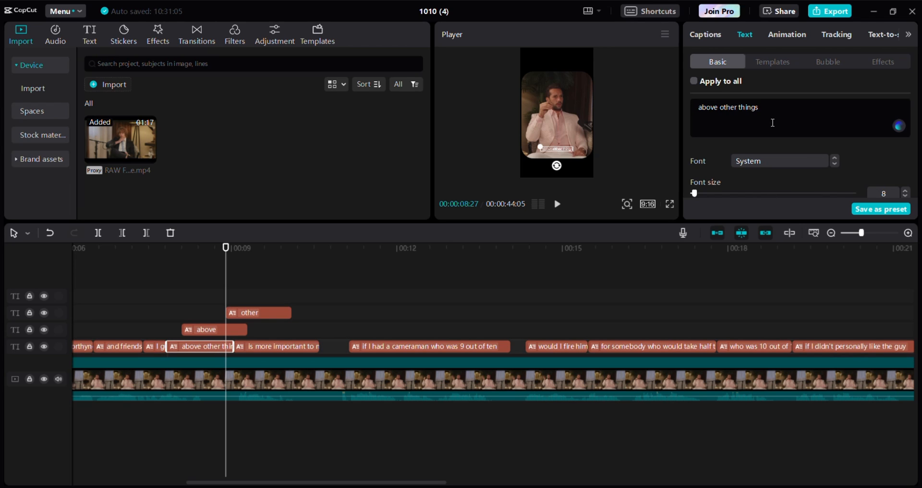
left_click_drag(739, 108, 695, 105)
key("BackSpace")
key("BackSpace")
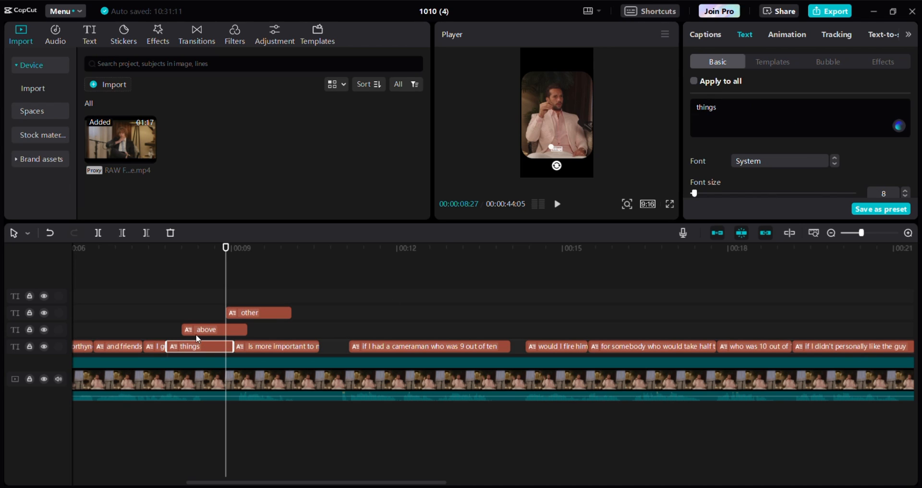
Step: Align the starts of the "other" and "above" captions with the "things" caption at 00:00:07:25
left_click_drag(228, 301, 167, 296)
left_click_drag(249, 312, 189, 296)
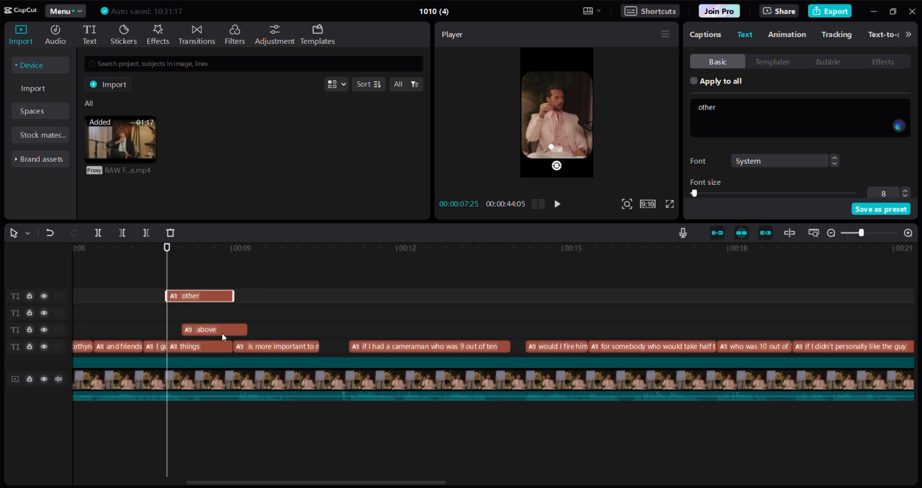
left_click_drag(222, 334, 206, 330)
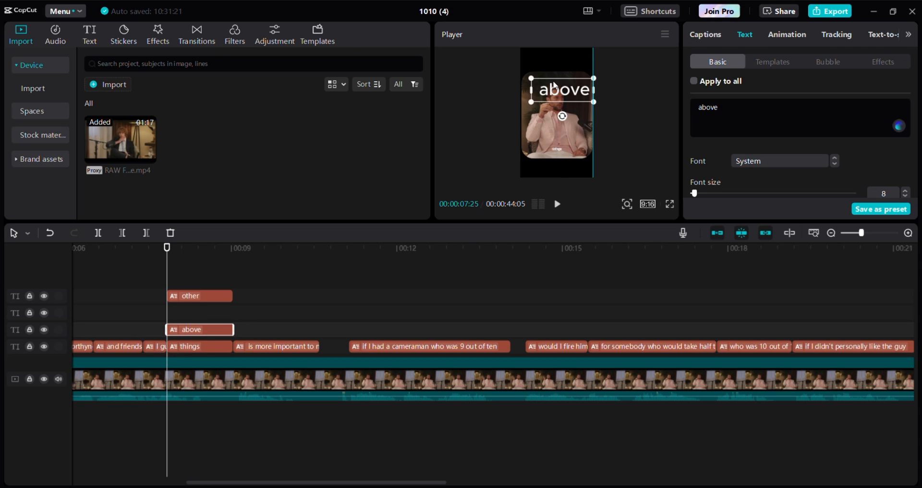
Step: Stack the words in the preview, placing "other" beneath "above" and "things" beneath "other"
left_click(217, 296)
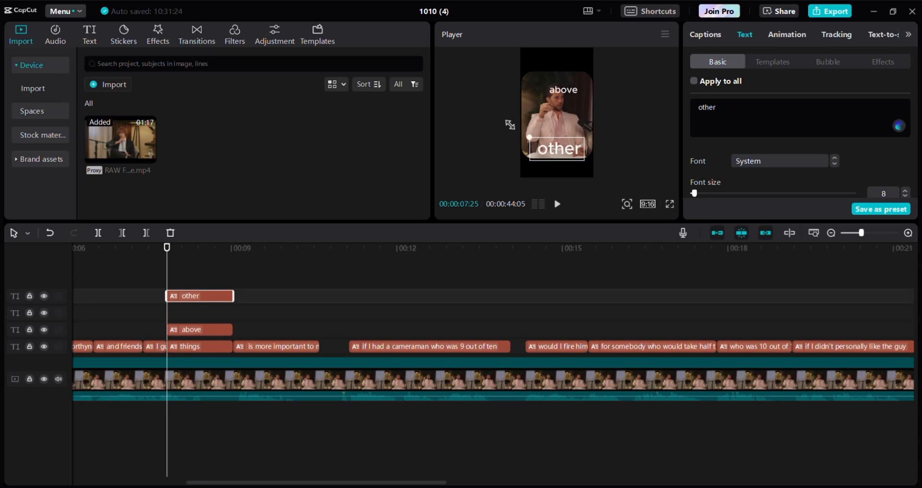
left_click_drag(562, 150, 565, 110)
left_click(562, 150)
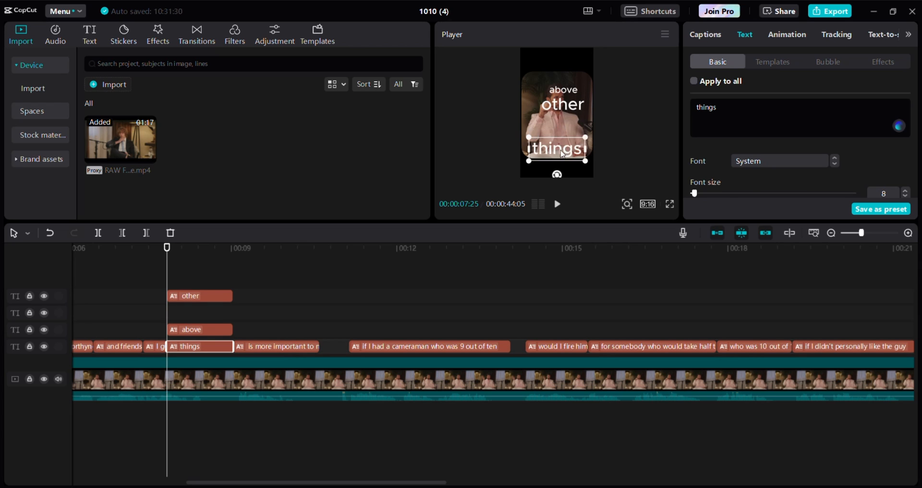
left_click_drag(561, 153, 566, 123)
key("space")
key("space")
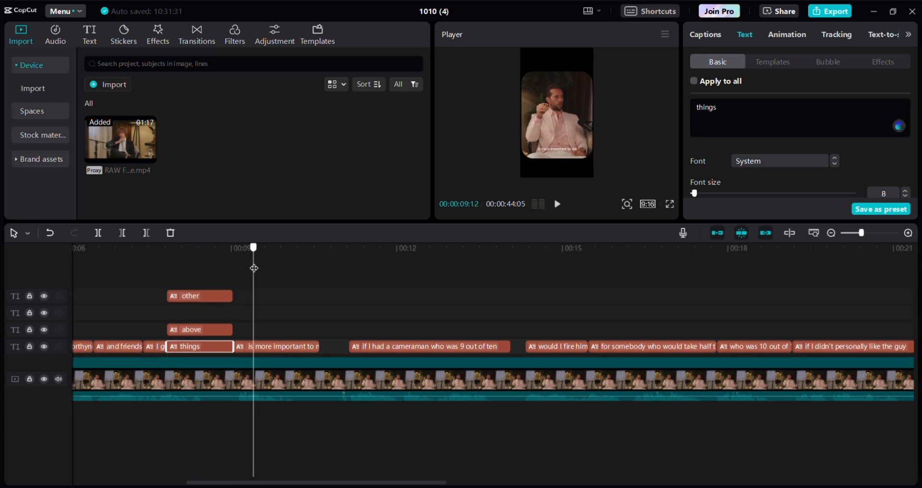
Step: Disable the "other" and "things" caption clips so that only "above" shows at 00:00:08:02
left_click_drag(255, 268, 179, 264)
left_click(553, 91)
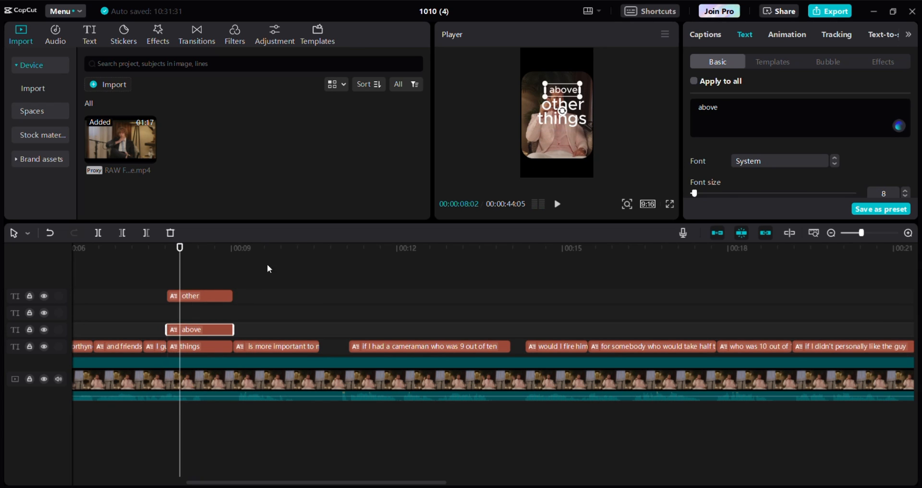
left_click(196, 293)
key("v")
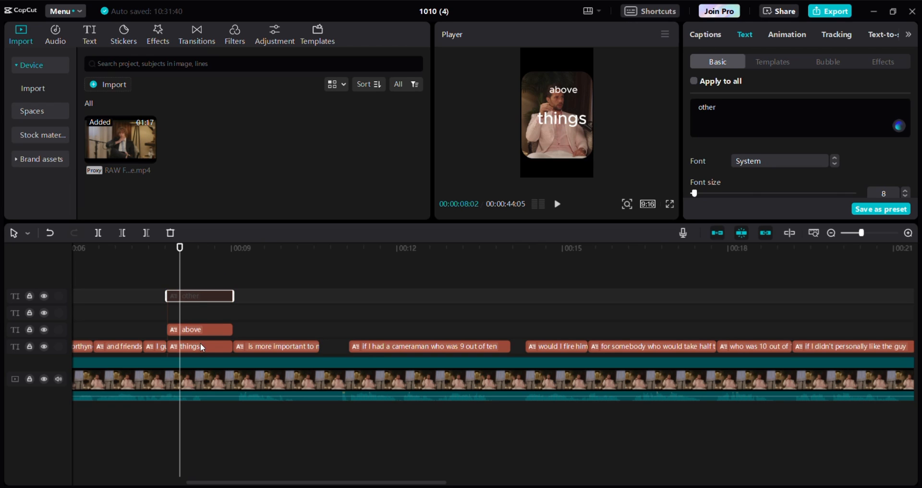
left_click(201, 345)
key("v")
left_click(201, 335)
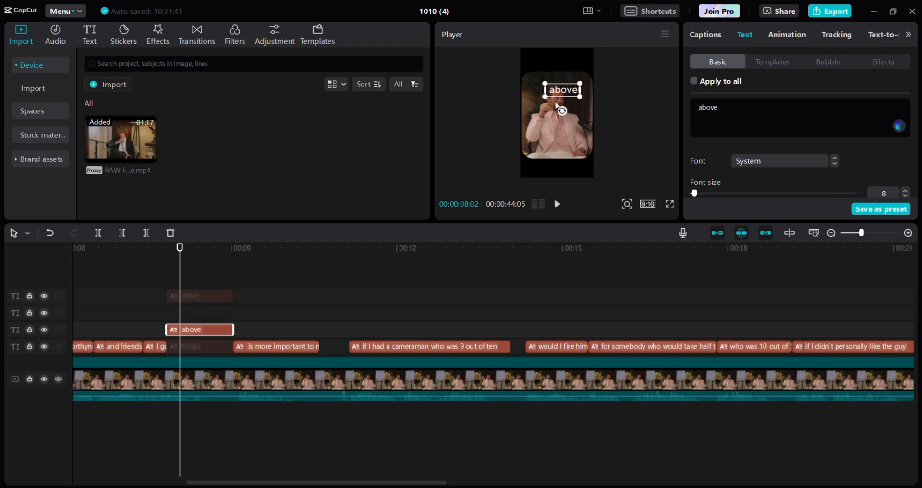
Step: Set the "above" caption's font to ZY Resolve, shrink it and place it beside the speaker's head
left_click_drag(556, 102, 569, 100)
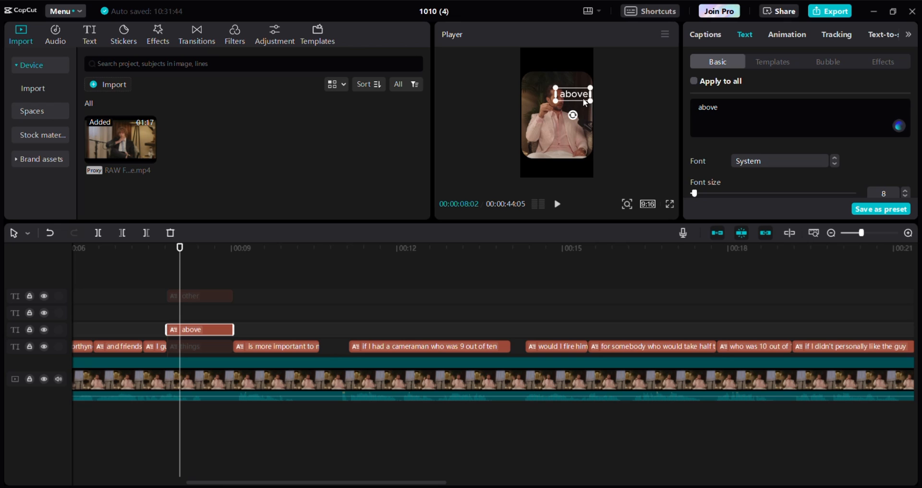
left_click(762, 163)
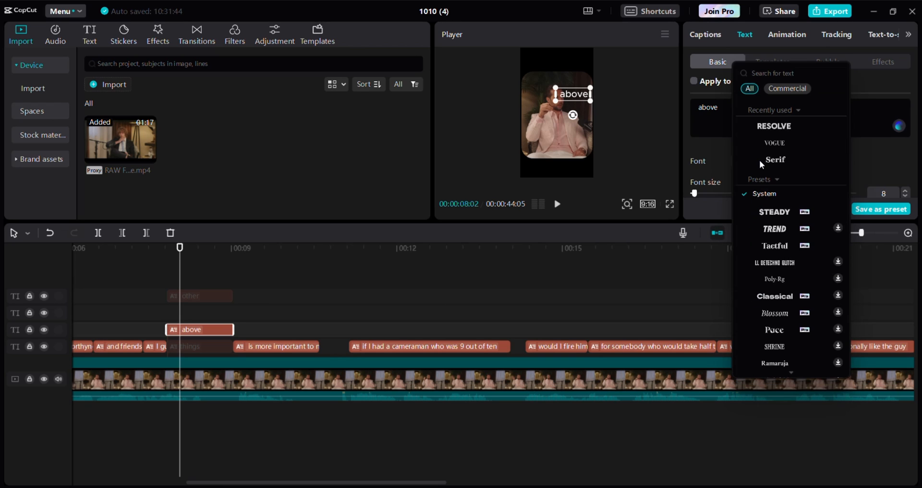
left_click(785, 127)
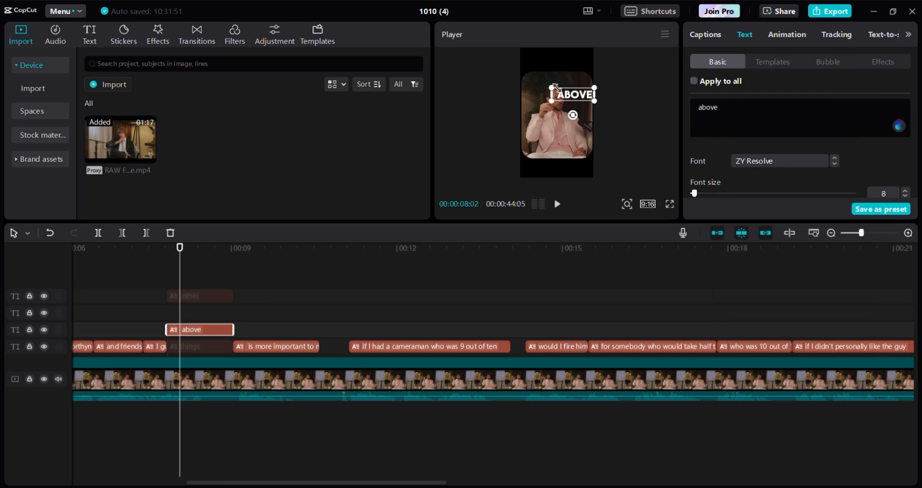
left_click_drag(595, 101, 578, 97)
left_click(669, 203)
left_click(621, 466)
Step: Re-enable the "other" caption, set its font to ZY Resolve, and shrink and place it directly beneath "above"
left_click(203, 292)
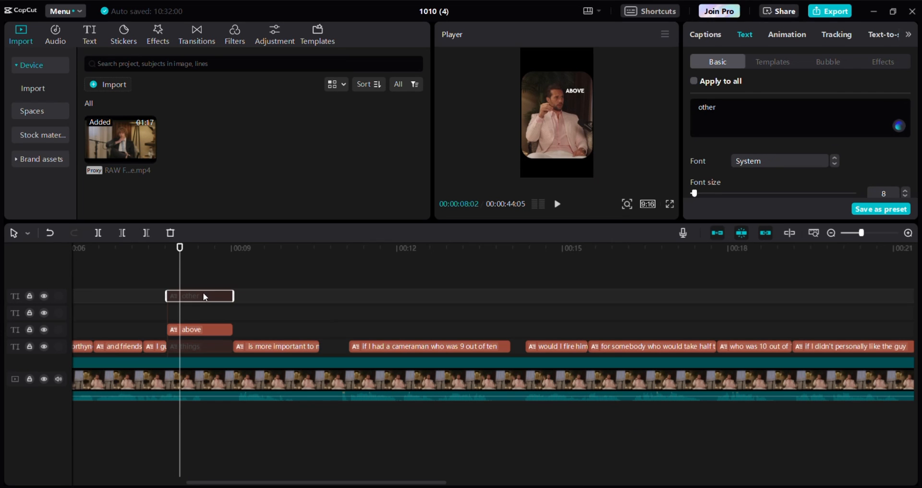
key("v")
left_click_drag(532, 90, 580, 97)
left_click(763, 163)
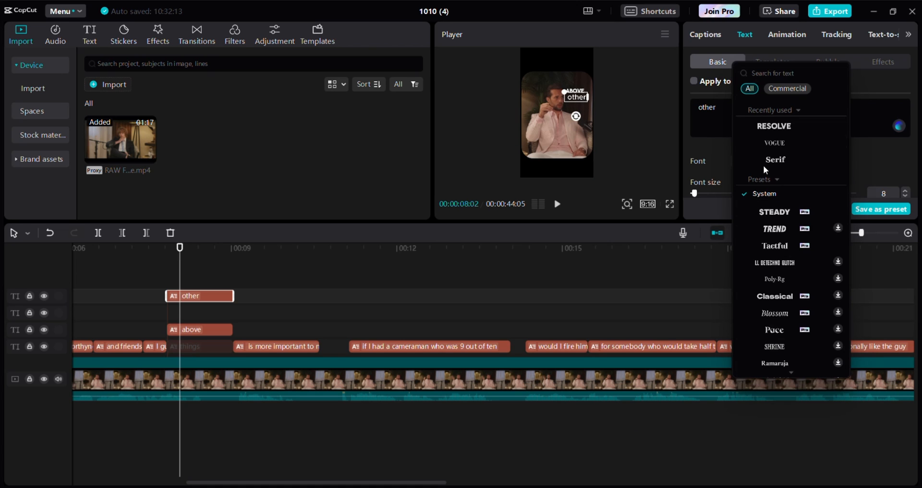
left_click(763, 129)
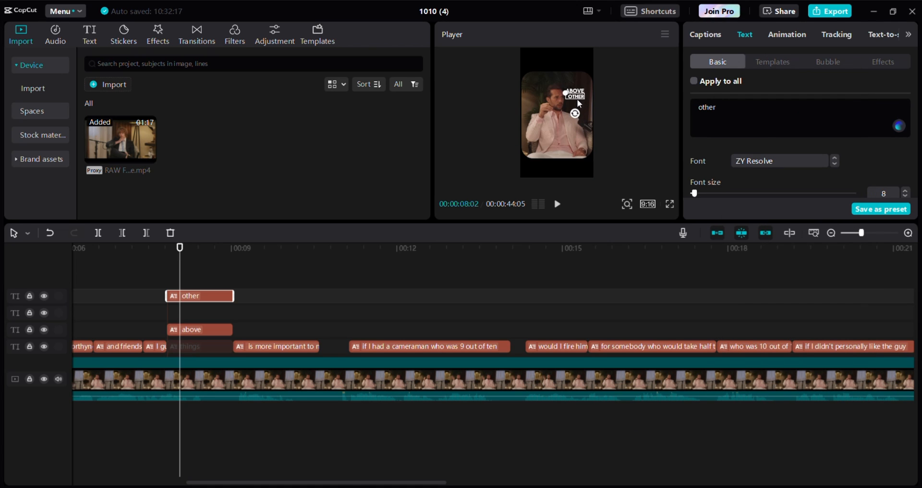
left_click_drag(578, 103, 576, 103)
left_click(669, 204)
left_click(621, 469)
Step: Re-enable the "things" caption, set its font to Vogue, and shrink and place it directly beneath "other"
left_click(217, 344)
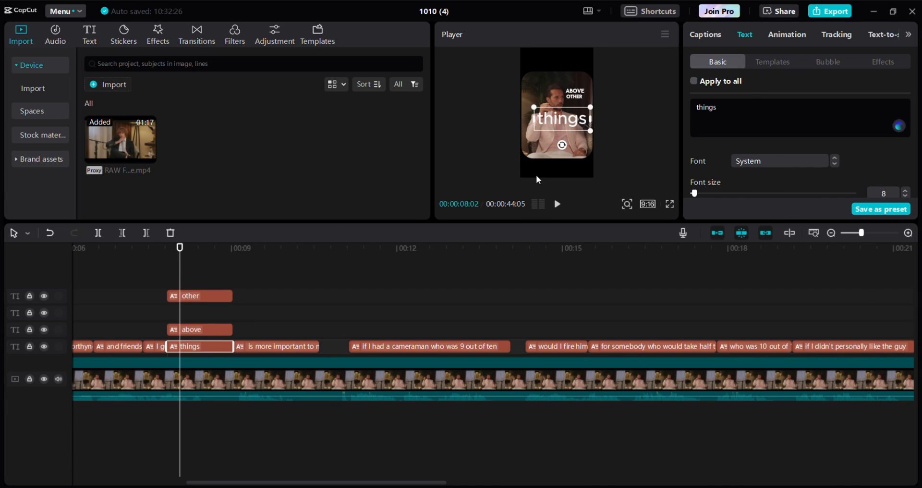
left_click(768, 161)
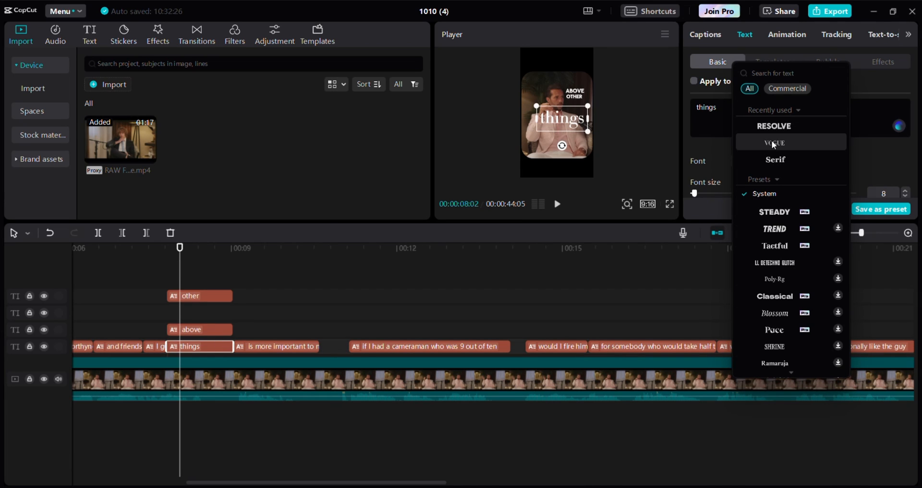
left_click(772, 142)
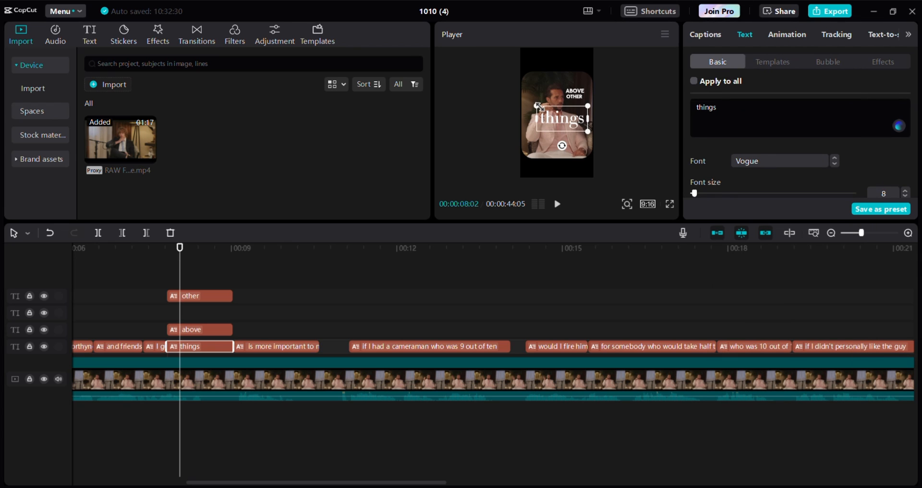
left_click_drag(536, 105, 556, 112)
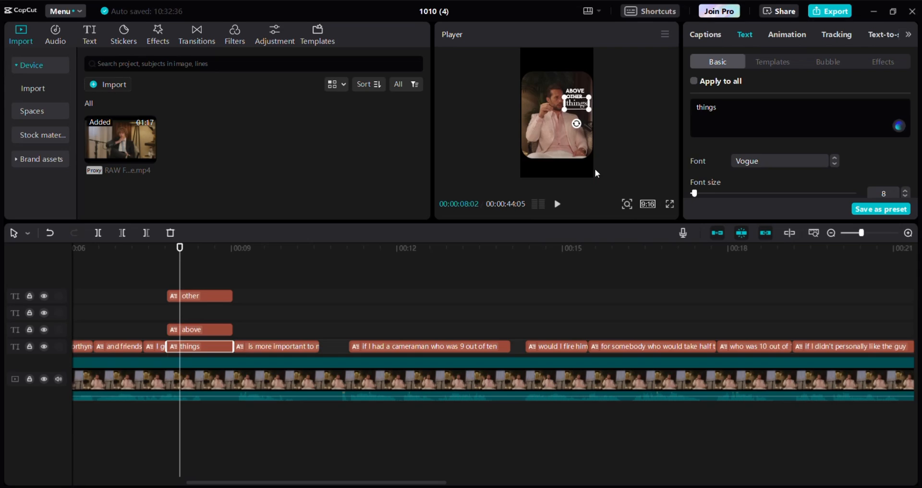
left_click_drag(578, 118, 579, 97)
left_click(576, 100)
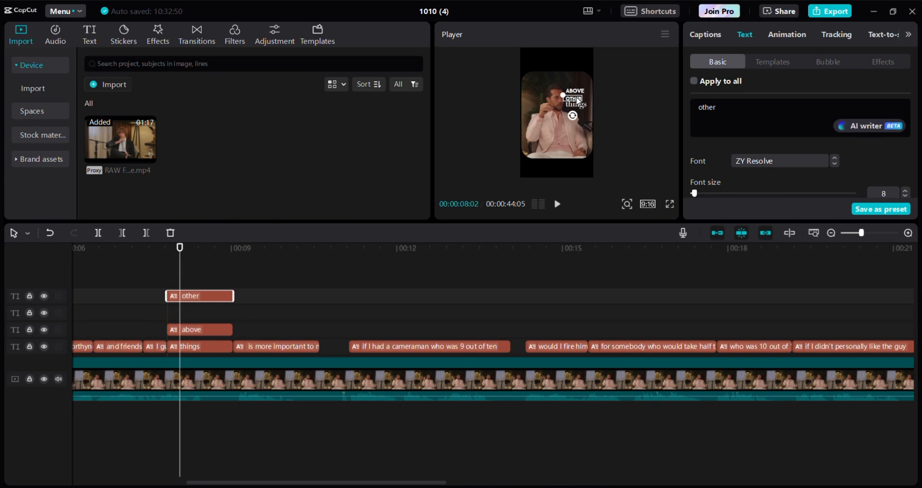
left_click(581, 106)
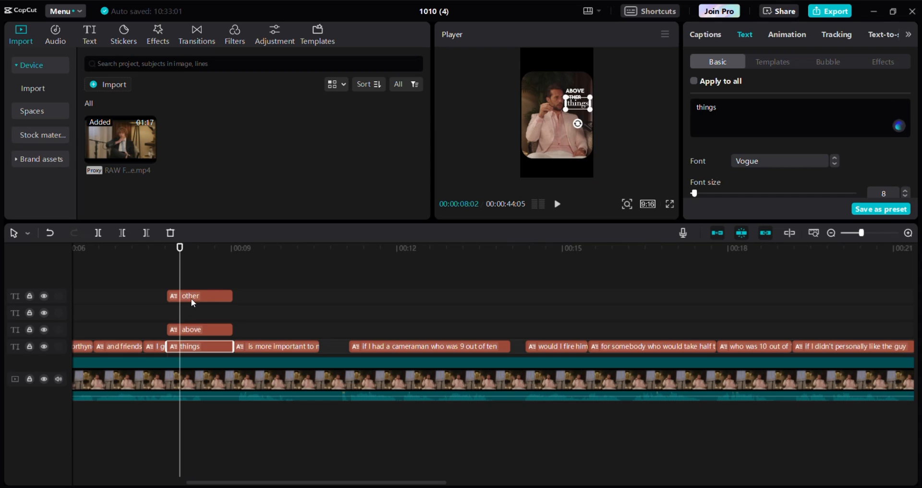
Step: Trim the starts of the "other" and "things" captions so the three words appear one after another, and play back the result
left_click(191, 296)
left_click(204, 330)
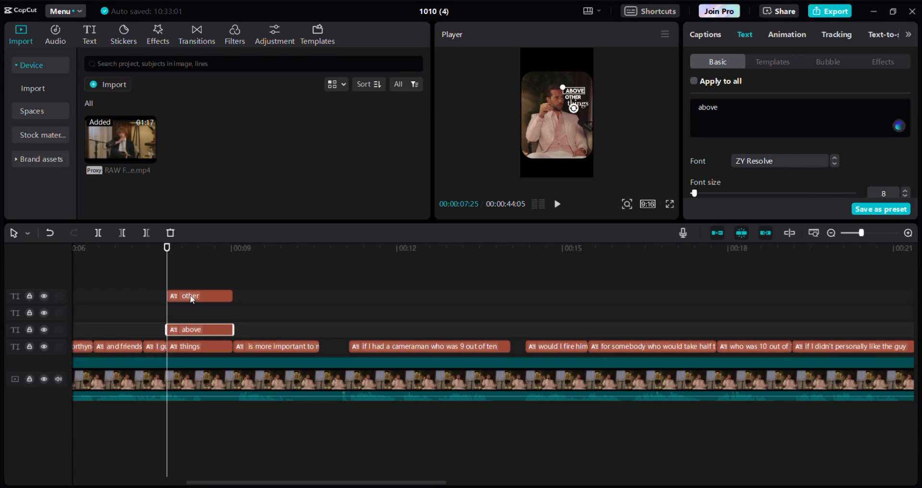
left_click(193, 298)
left_click_drag(167, 295, 171, 295)
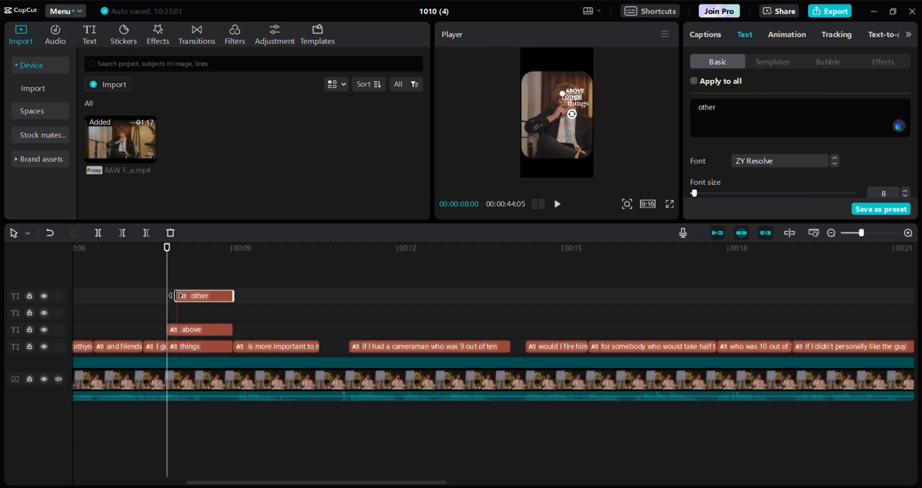
left_click(182, 346)
left_click_drag(168, 346, 184, 347)
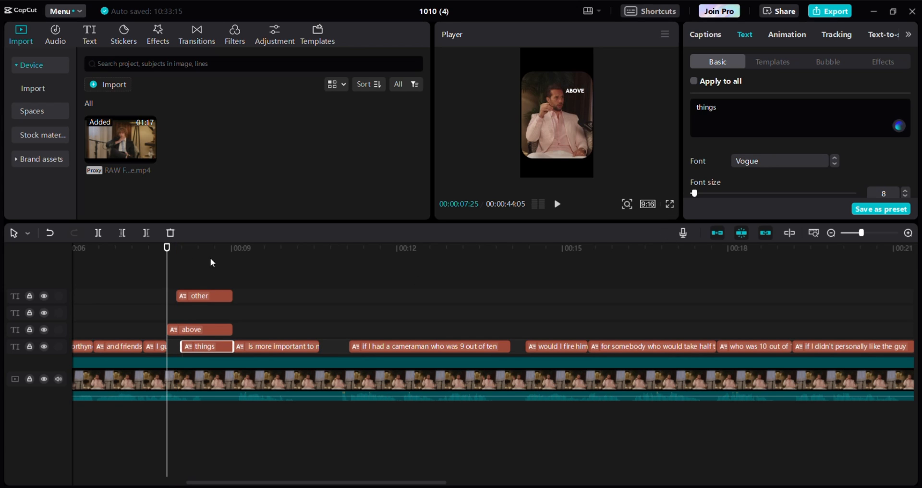
left_click(669, 203)
key("space")
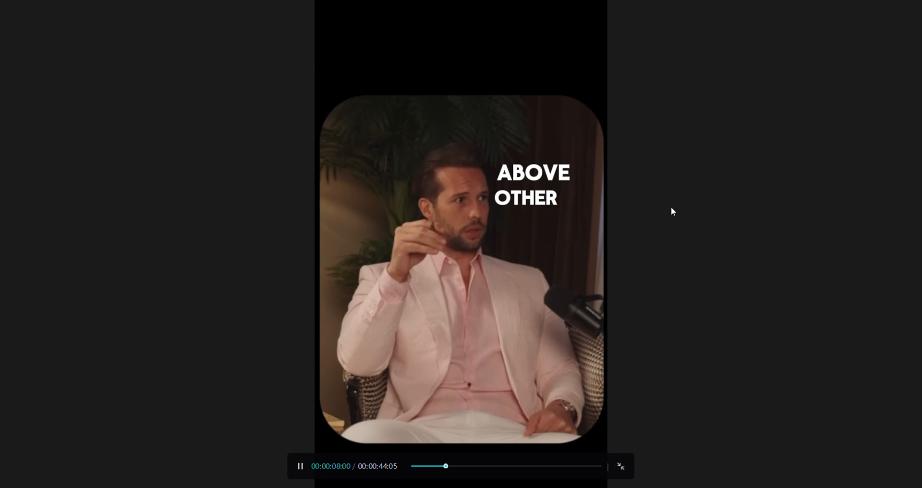
left_click(620, 466)
key("space")
Step: Split the caption "is more important to me" into three captions reading "is more", "important" and "to me"
left_click_drag(314, 303, 290, 347)
left_click(290, 347)
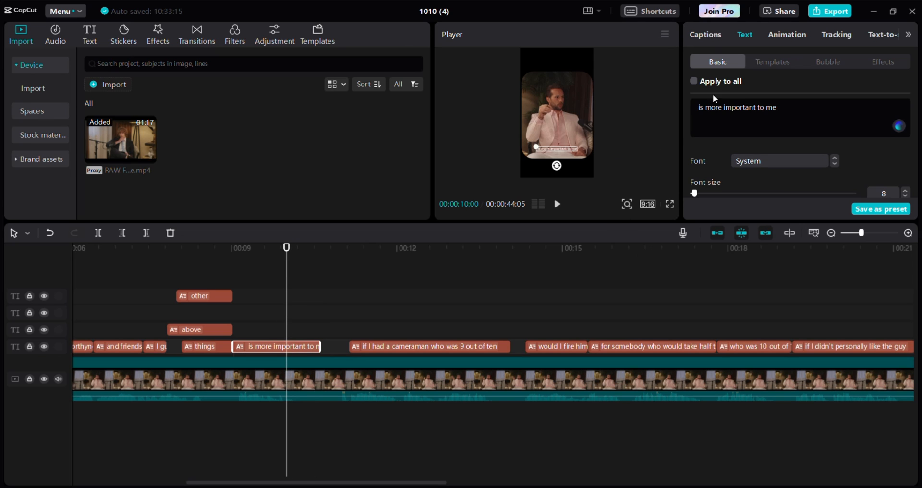
left_click(704, 38)
left_click(737, 150)
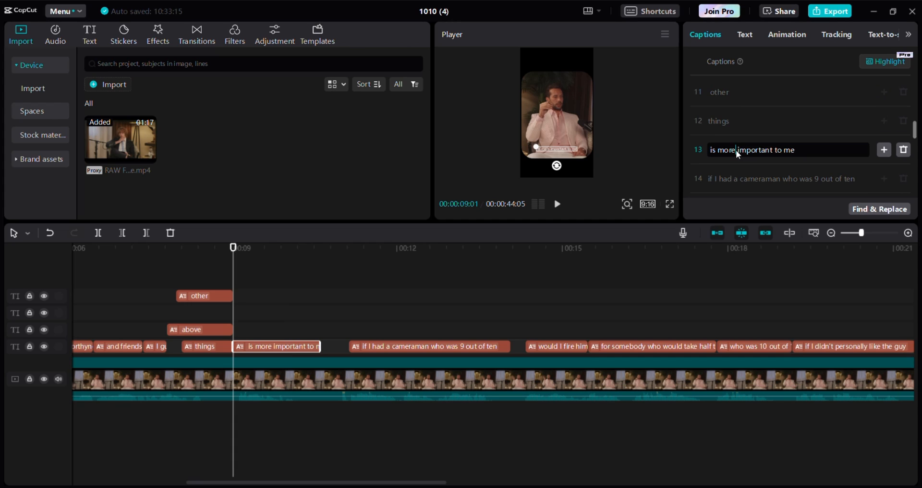
key("Return")
left_click(747, 135)
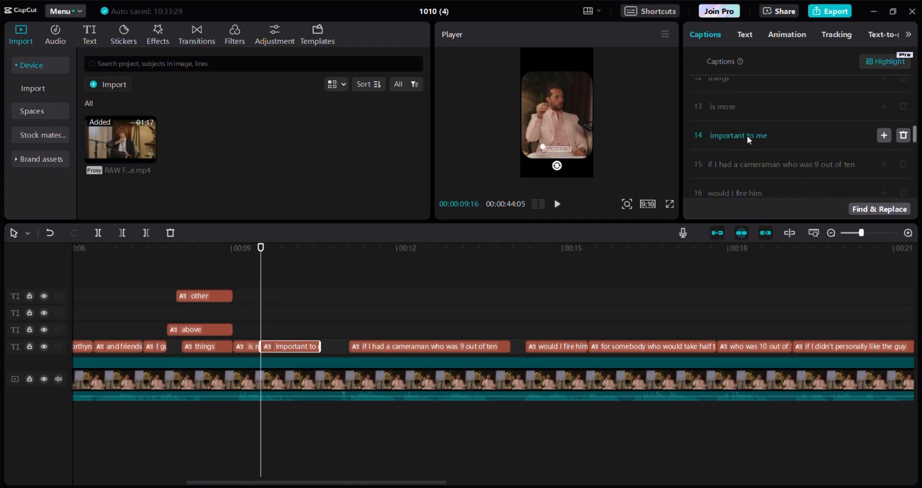
key("Return")
scroll(747, 137, "down", 1)
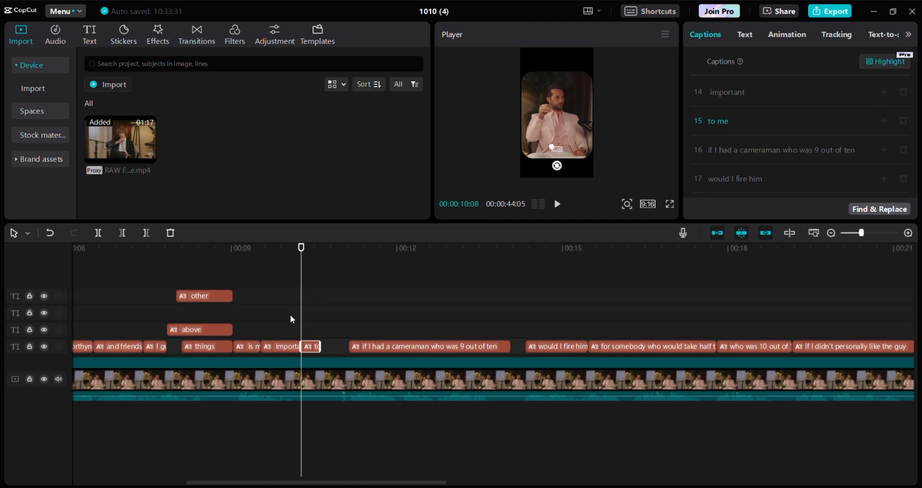
Step: Enlarge the "is more" caption, raise it slightly in the frame and set its font to HelveticaNeue77
left_click_drag(299, 307, 255, 312)
left_click(247, 347)
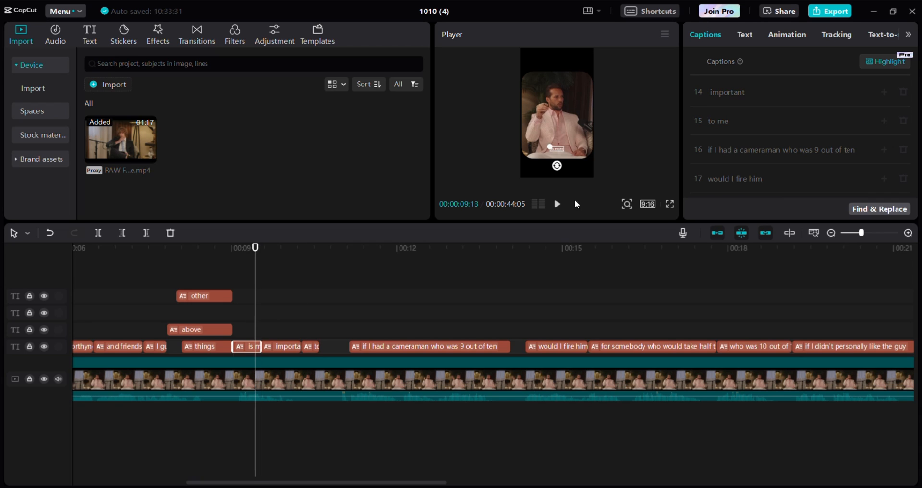
mouse_move(550, 147)
left_mouse_down()
mouse_move(533, 137)
mouse_move(552, 140)
left_mouse_up()
left_click(745, 35)
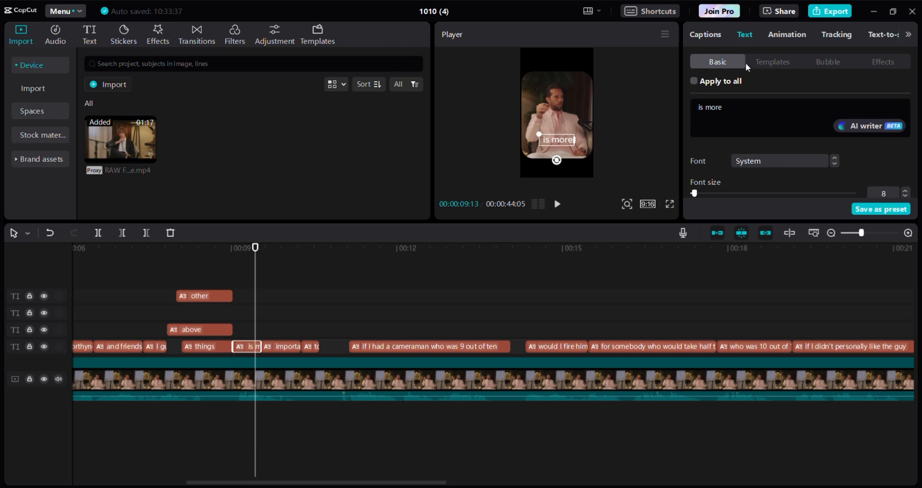
left_click(759, 161)
scroll(764, 165, "up", 2)
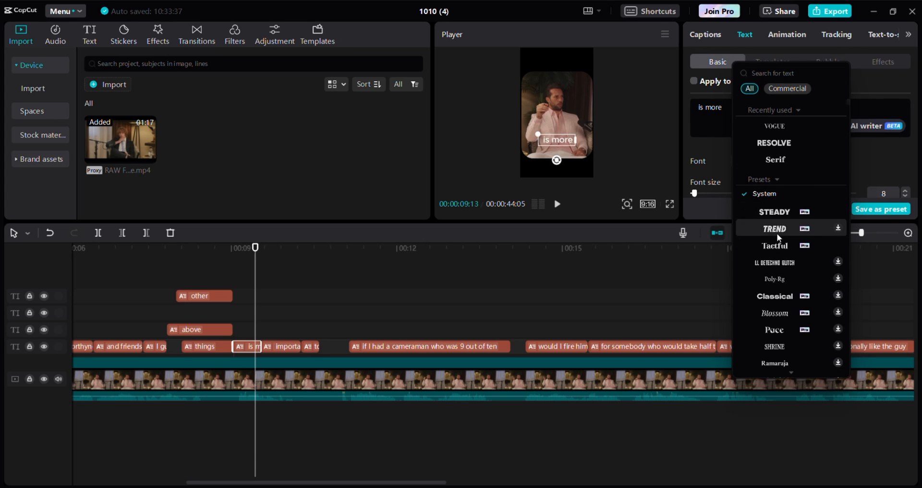
scroll(791, 268, "down", 3)
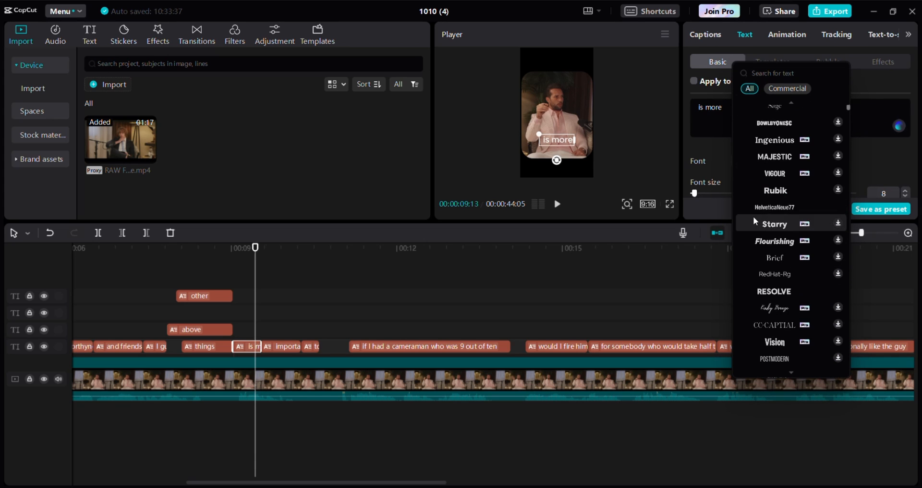
left_click(766, 208)
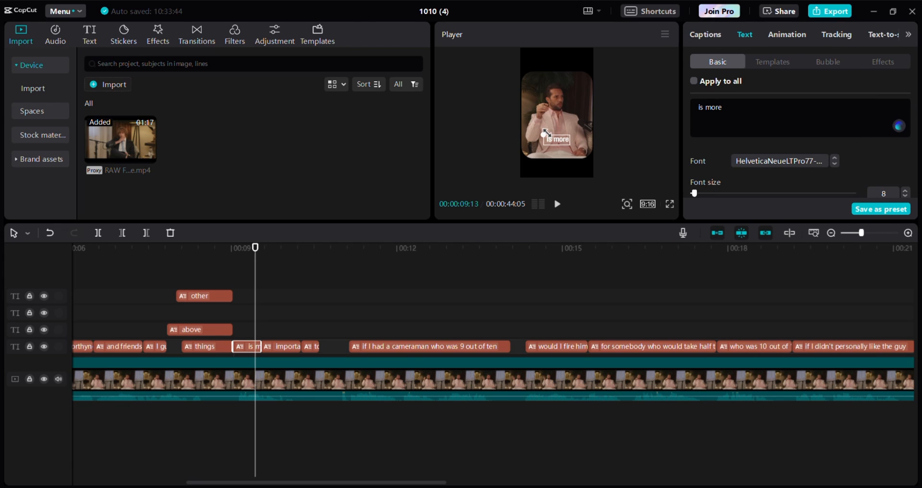
Step: Set the "to me" caption's font to HelveticaNeueLTPro77, enlarge it and raise it slightly, keeping it horizontally centred
left_click_drag(255, 286, 309, 293)
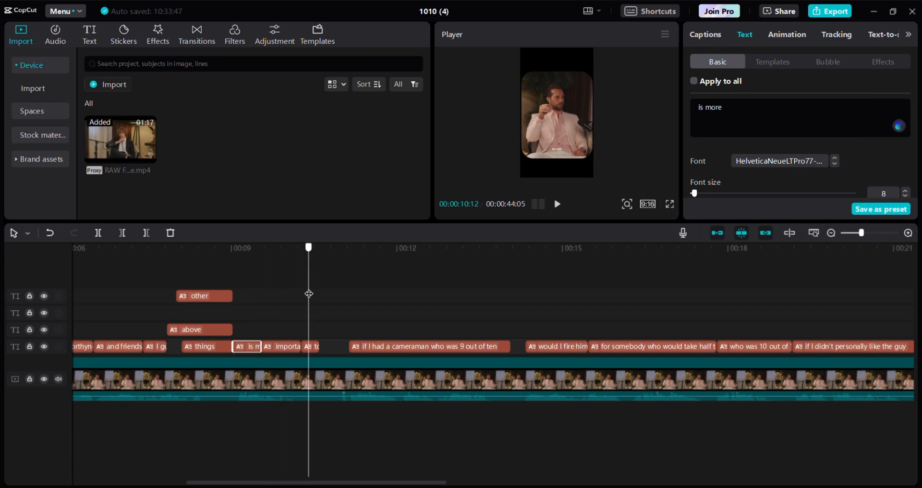
left_click(315, 349)
left_click(768, 160)
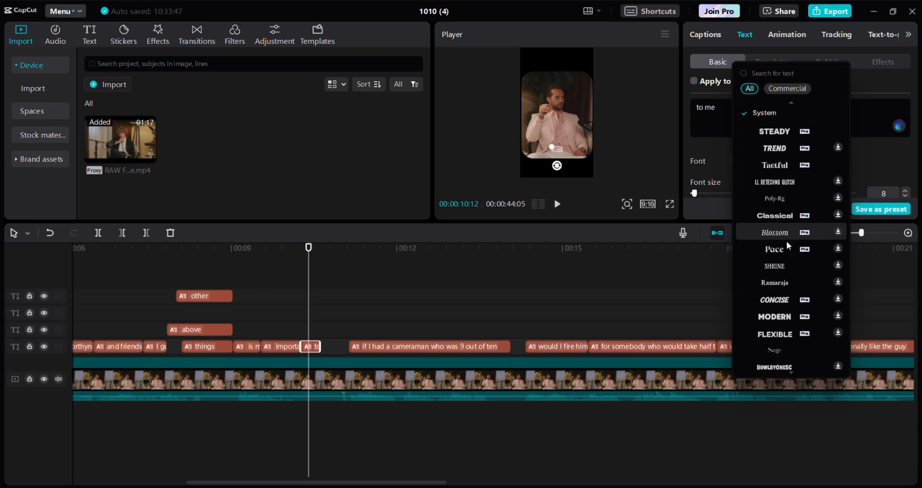
scroll(792, 239, "up", 2)
left_click(772, 126)
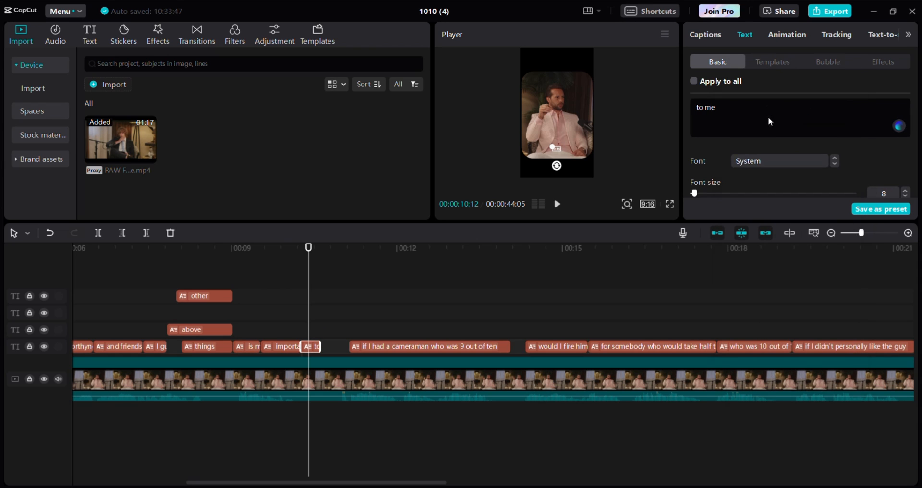
mouse_move(553, 148)
left_mouse_down()
mouse_move(539, 139)
mouse_move(556, 140)
left_mouse_up()
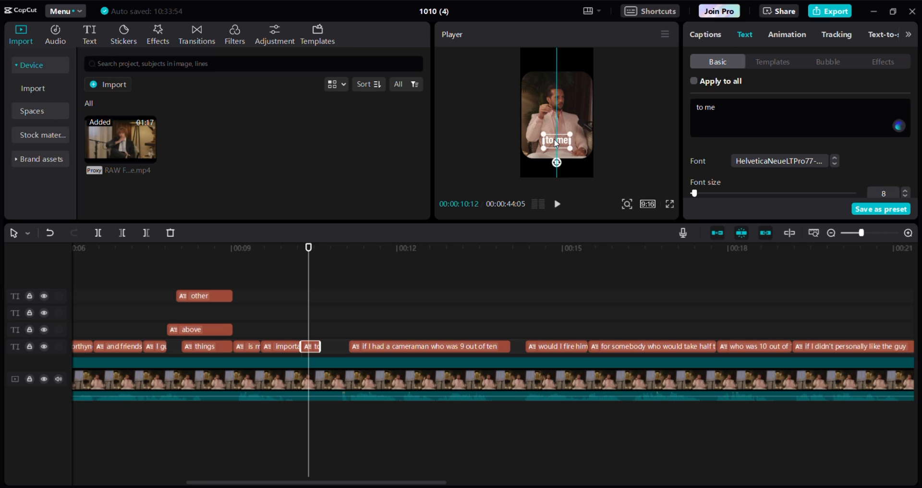
Step: Check the "to me" caption in the full-screen preview and review the "is more" and "important" captions
left_click(250, 346)
left_click(311, 346)
left_click(254, 349)
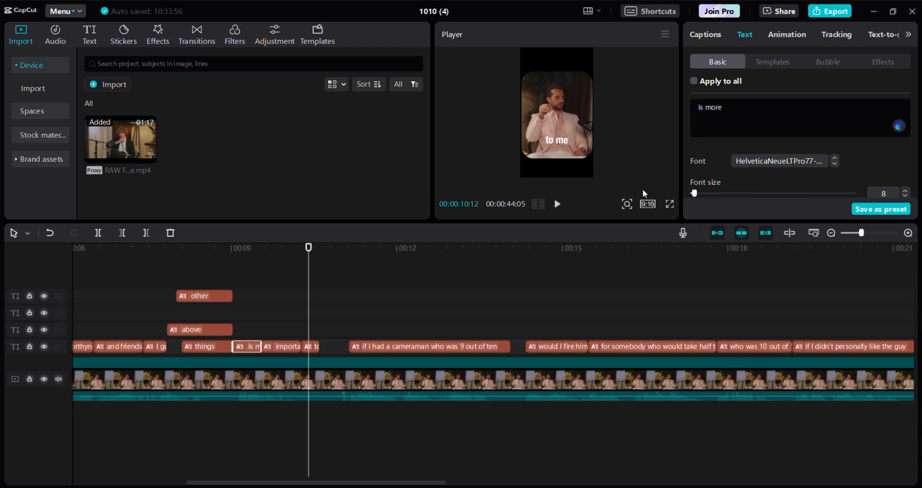
left_click(671, 206)
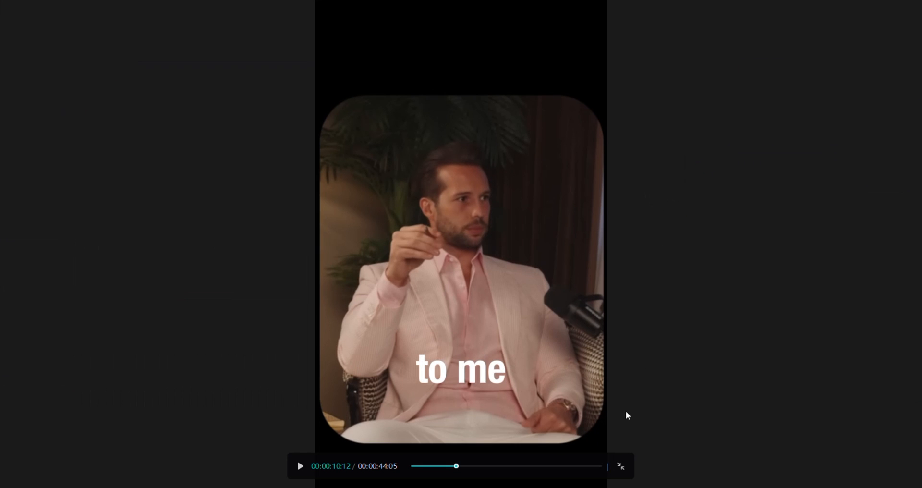
left_click(621, 467)
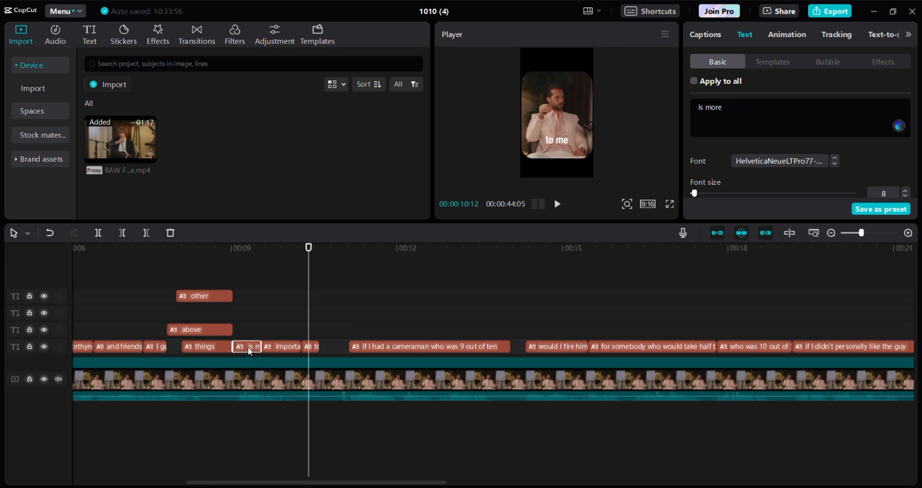
left_click(291, 349)
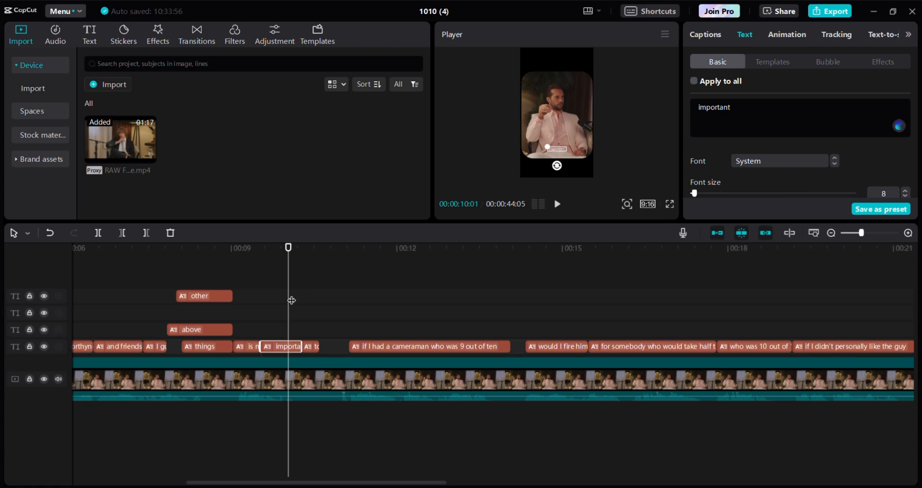
Step: Split the main footage at 00:00:09:01 and 00:00:10:18 to isolate the section under "is more important to me"
left_click_drag(291, 300, 237, 290)
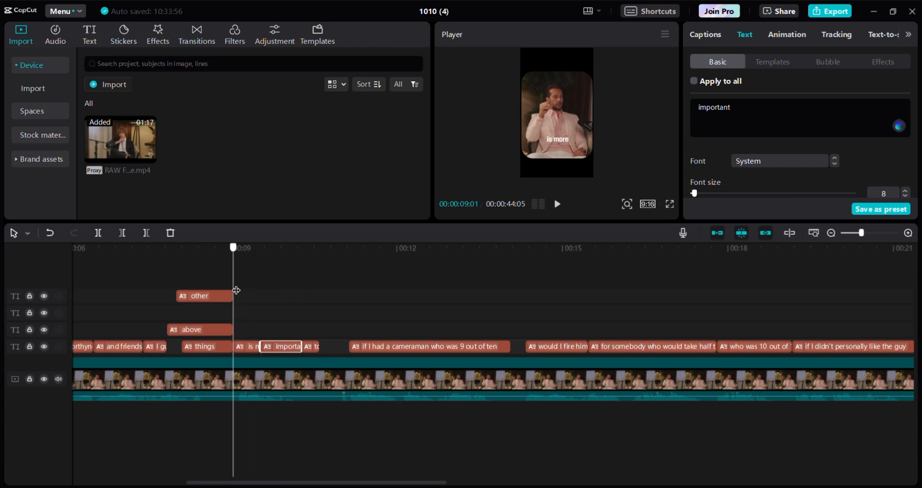
left_click(264, 378)
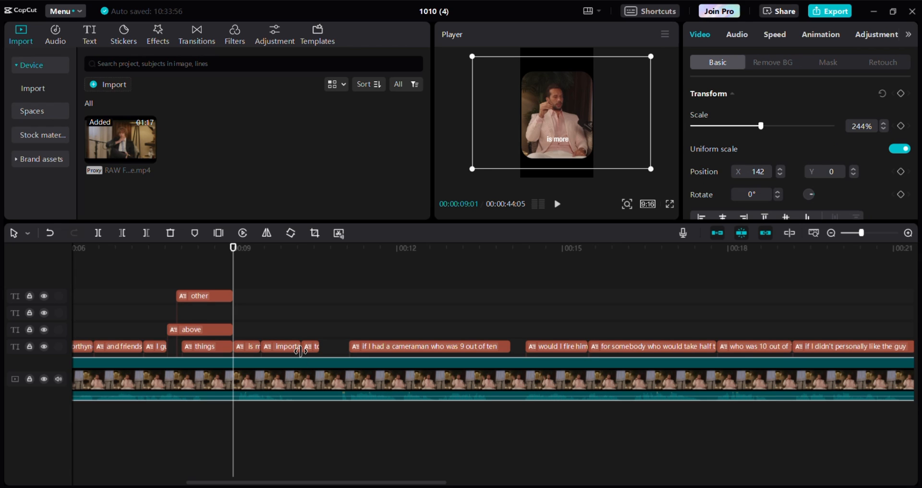
key("ctrl+b")
left_click_drag(236, 267, 320, 281)
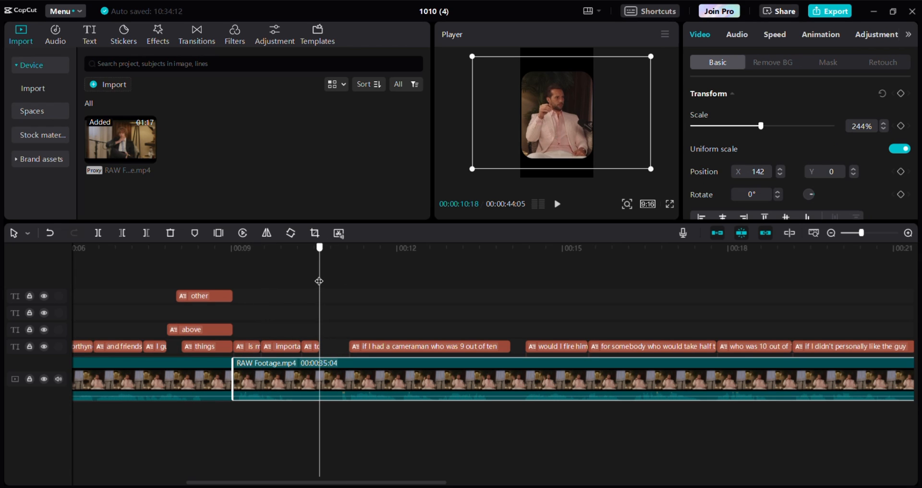
key("ctrl+b")
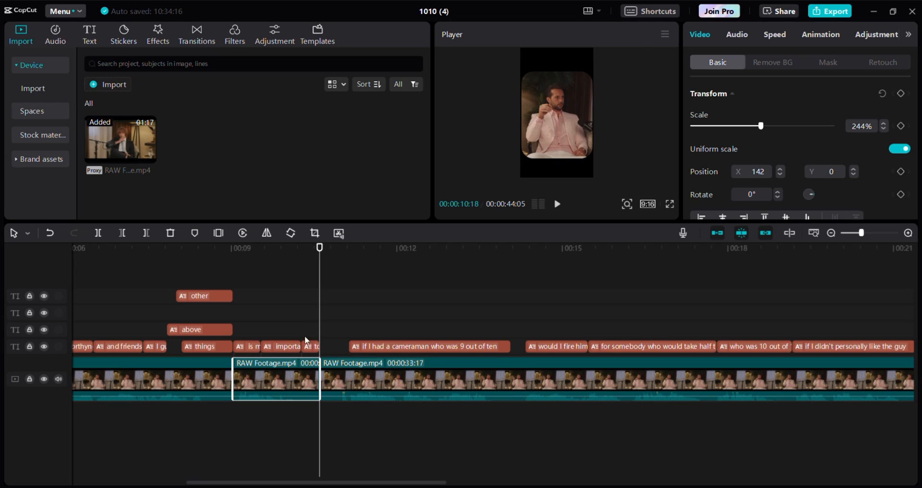
Step: Duplicate the isolated footage section onto the track above and align the copy exactly over the original
left_click_drag(320, 317, 264, 322)
key("ctrl+c")
key("ctrl+v")
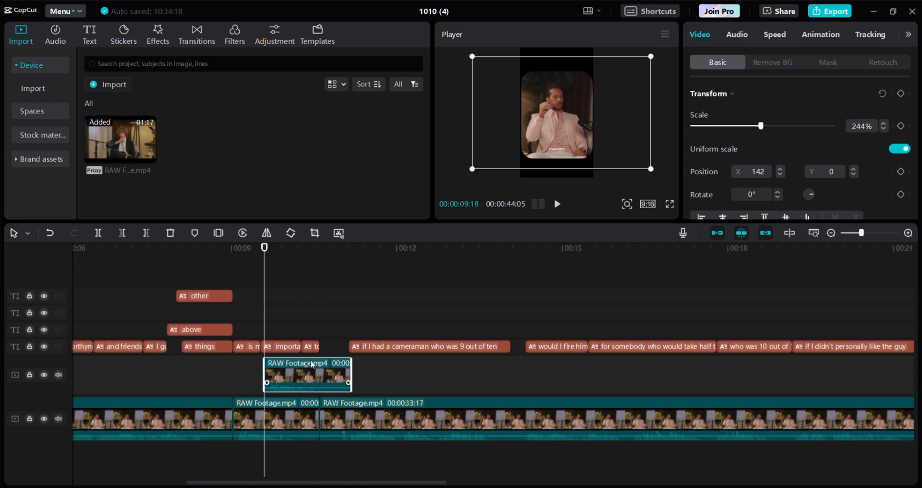
left_click_drag(312, 376, 294, 366)
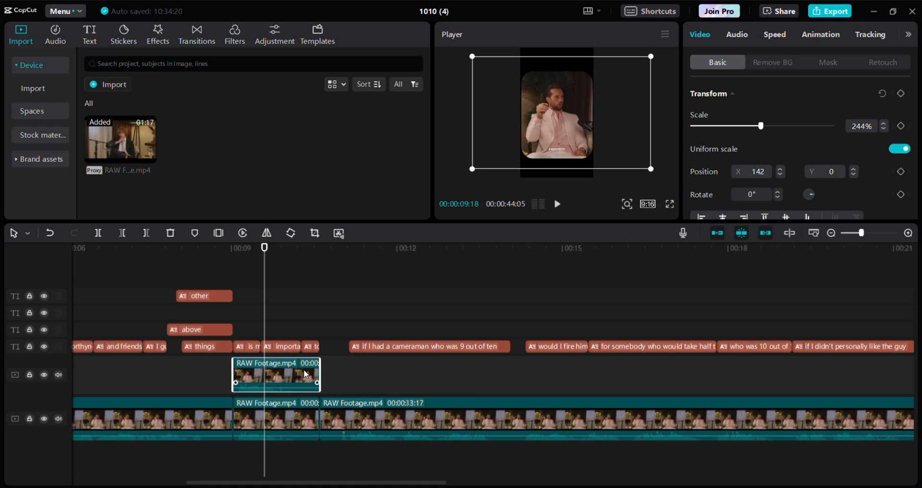
Step: Cut out the speaker in the overlay clip with auto background removal and move the "important" caption to a track beneath that clip
left_click(769, 65)
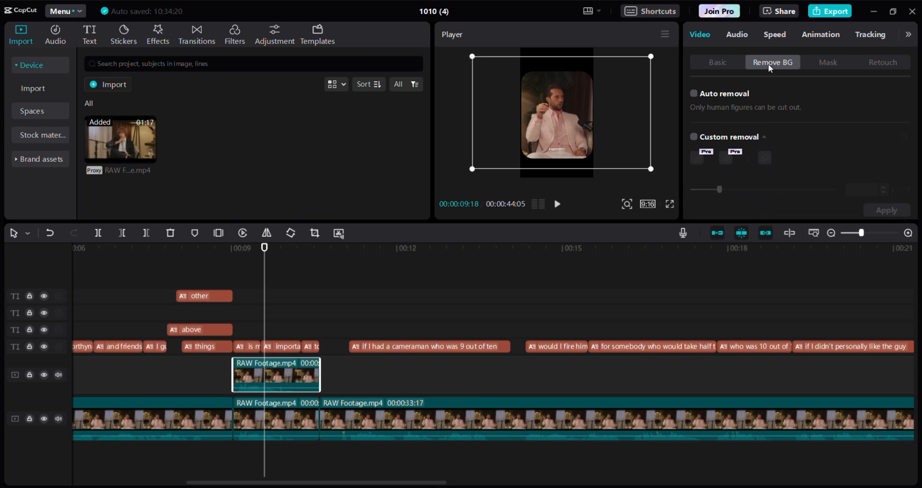
left_click(697, 93)
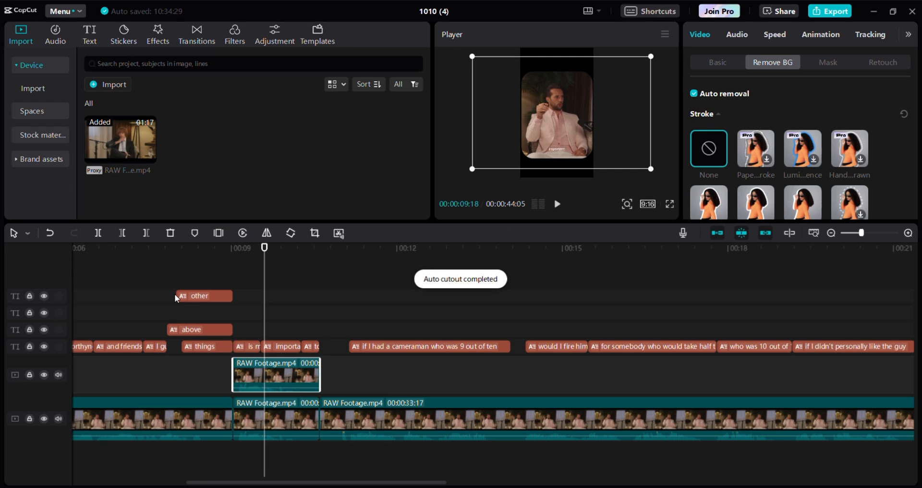
left_click(285, 348)
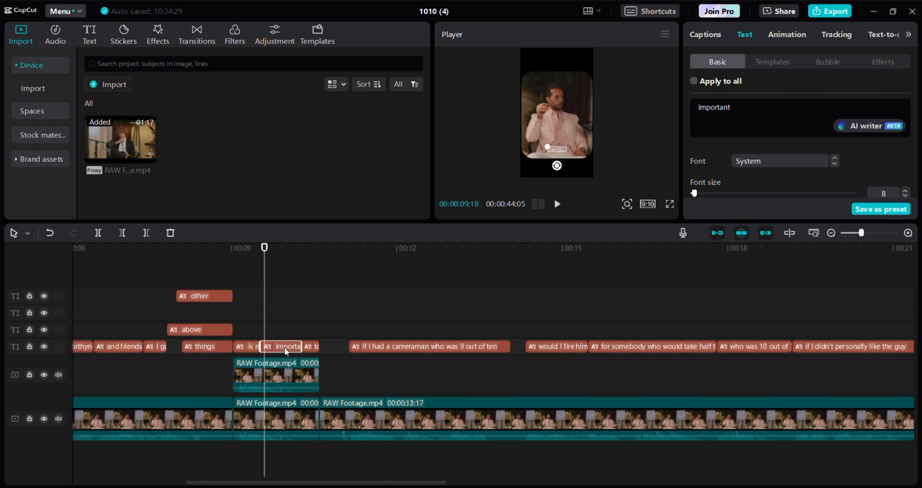
left_click_drag(284, 348, 284, 397)
Step: Enlarge the "important" caption to span the frame behind the speaker's head and set its font to ZY Resolve
left_click_drag(545, 156, 519, 127)
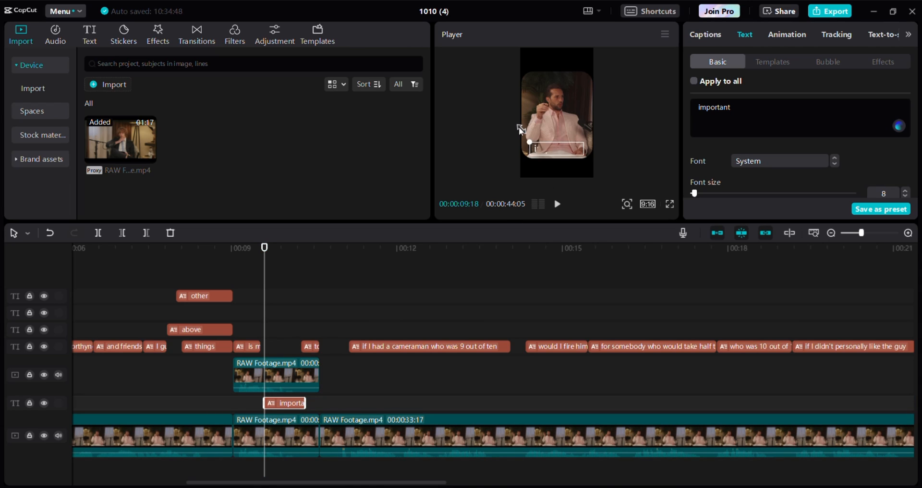
left_click_drag(559, 150, 524, 78)
left_click(750, 161)
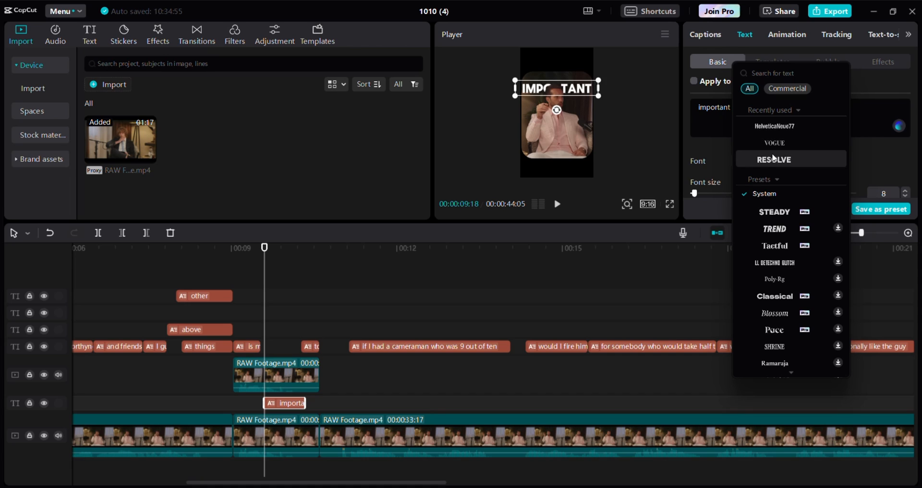
left_click(774, 158)
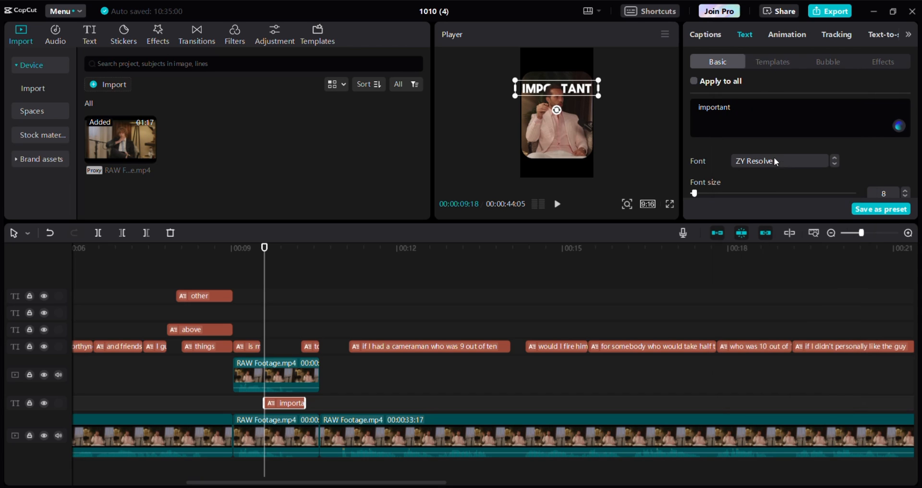
left_click_drag(606, 94, 598, 95)
Step: Change the "important" caption's text color to pure red
scroll(756, 162, "down", 5)
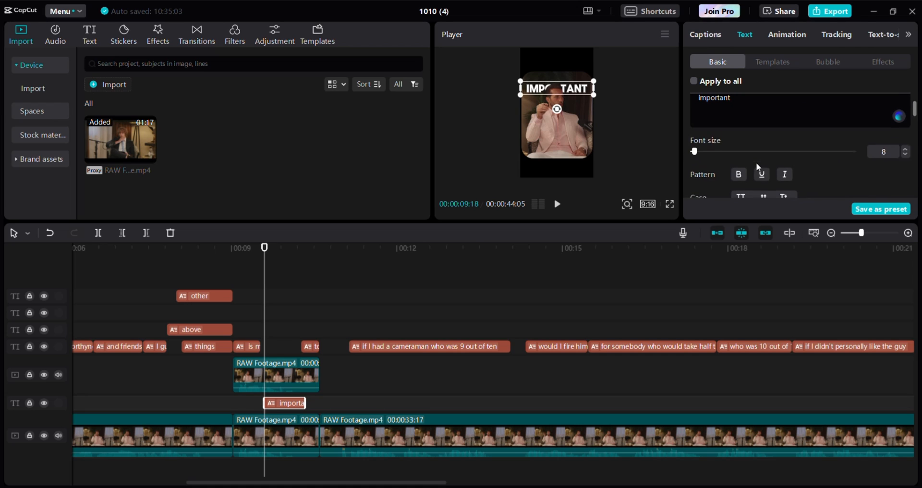
left_click(758, 144)
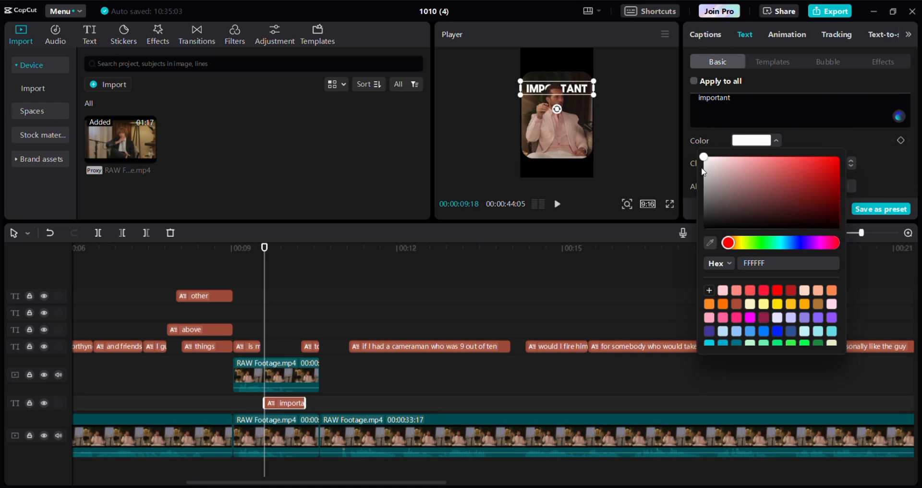
left_click(777, 290)
left_click(853, 142)
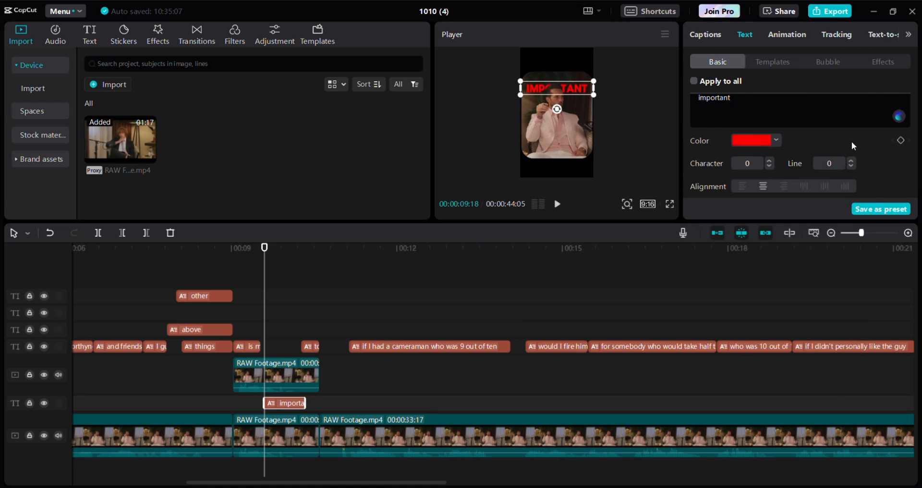
Step: Try a glow effect on the "important" caption
scroll(797, 154, "down", 5)
scroll(767, 167, "down", 6)
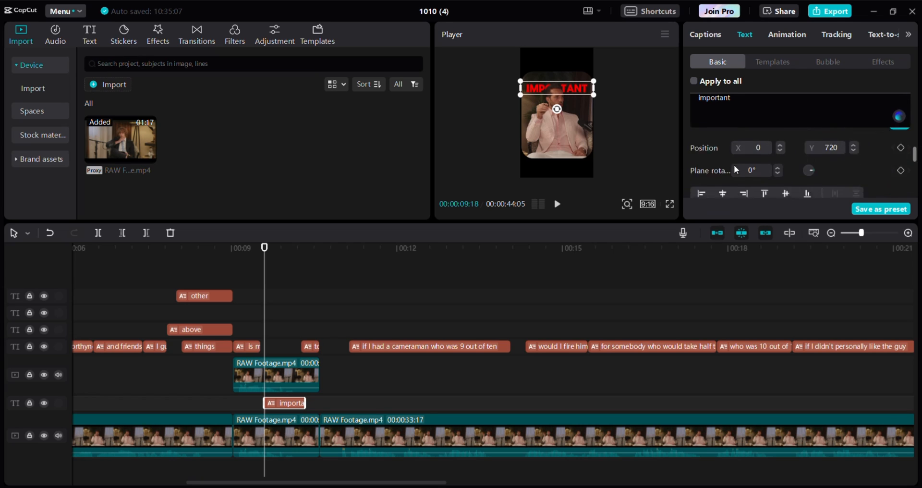
scroll(698, 178, "down", 1)
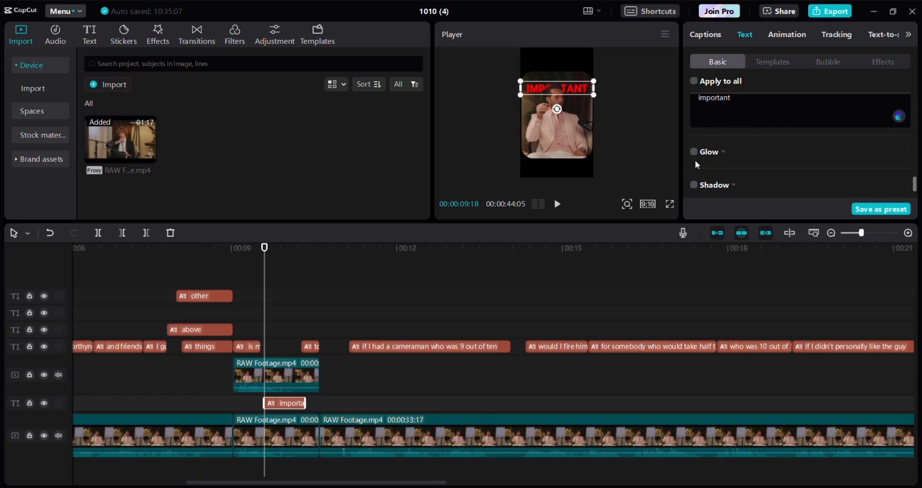
left_click(694, 153)
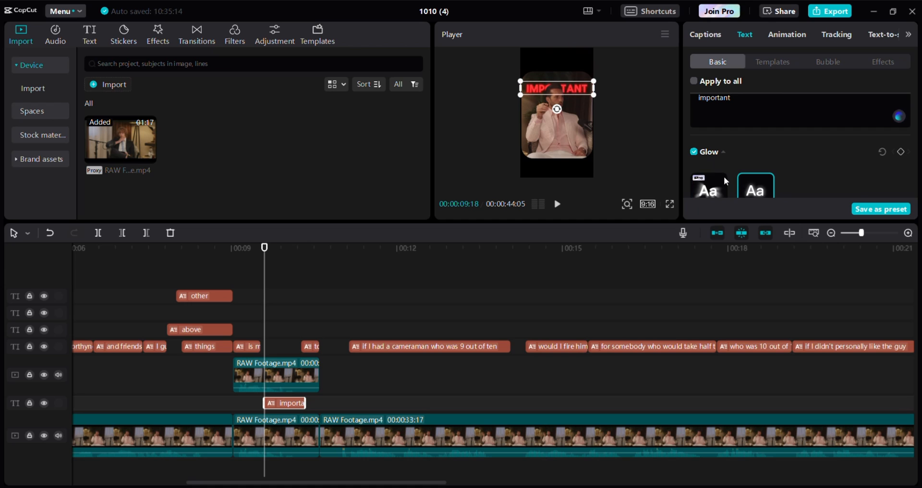
scroll(712, 168, "down", 1)
scroll(719, 165, "up", 1)
scroll(697, 156, "up", 1)
scroll(702, 171, "down", 3)
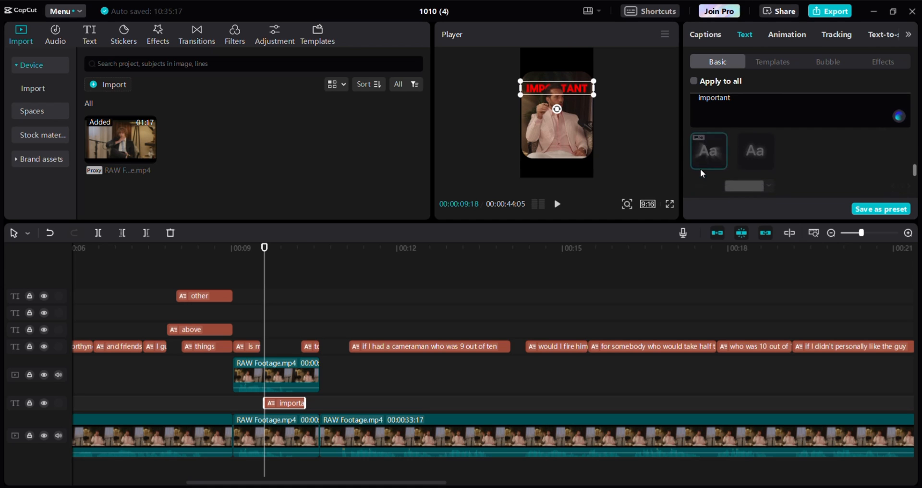
Step: Add a black shadow to the "important" caption with 100% opacity, 18% blurriness and a distance of 13, and check it full screen
left_click(693, 152)
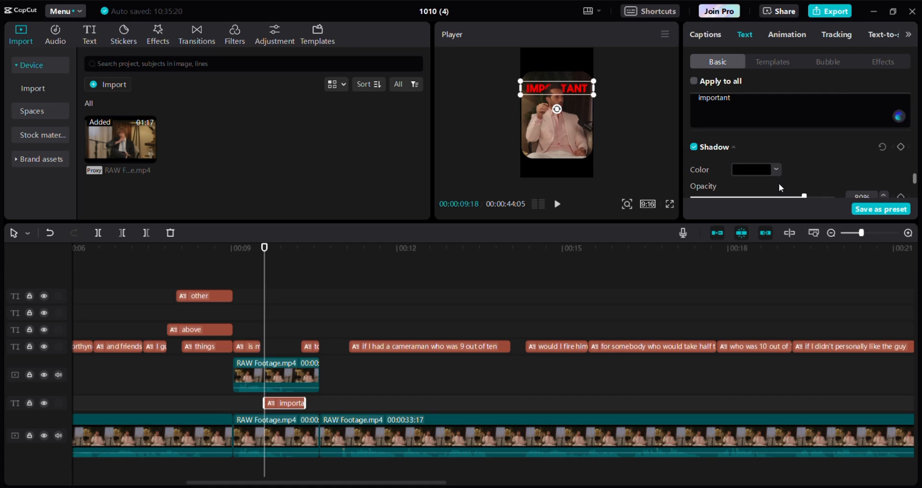
scroll(812, 168, "down", 1)
scroll(807, 153, "up", 1)
left_click_drag(805, 162, 874, 166)
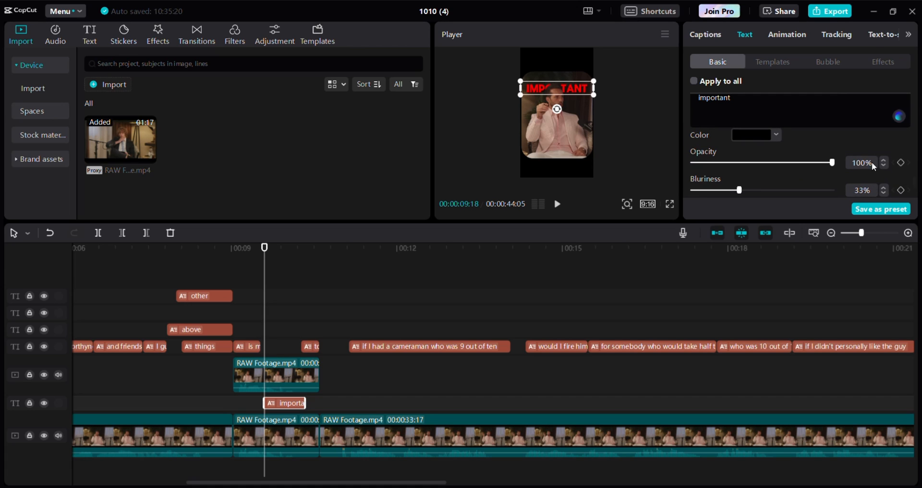
scroll(723, 183, "down", 4)
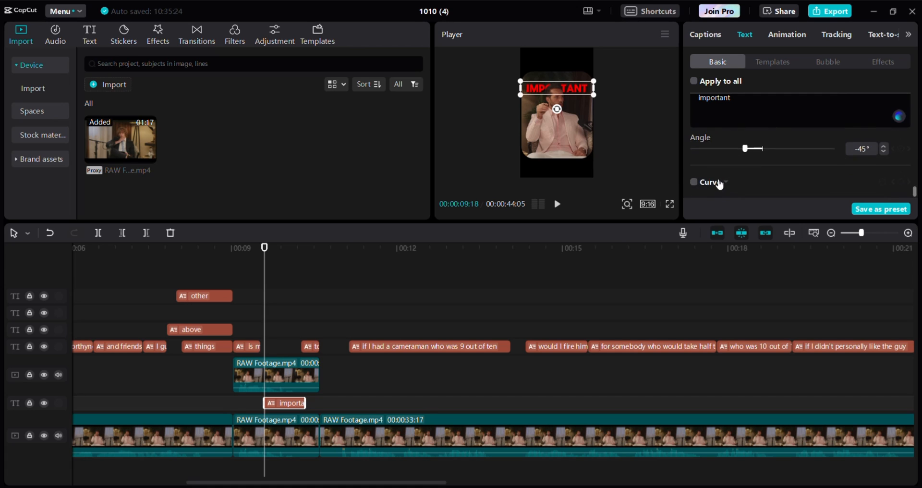
scroll(732, 171, "up", 1)
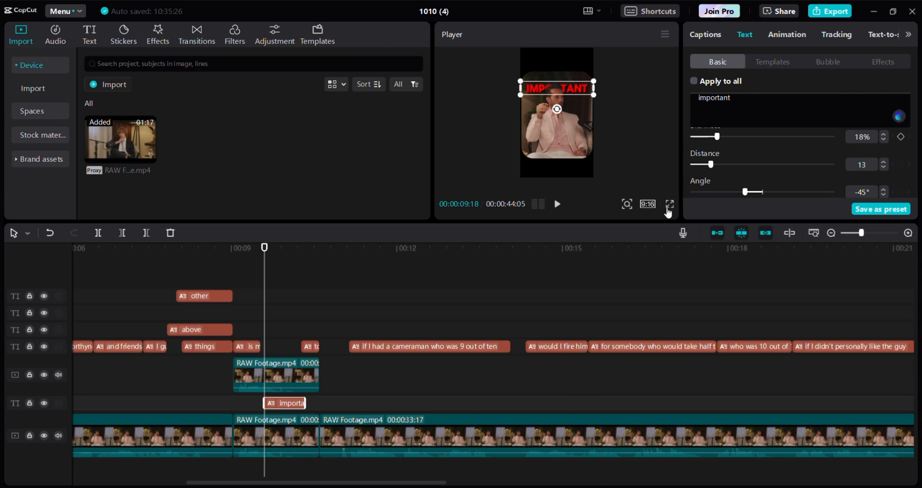
left_click(669, 206)
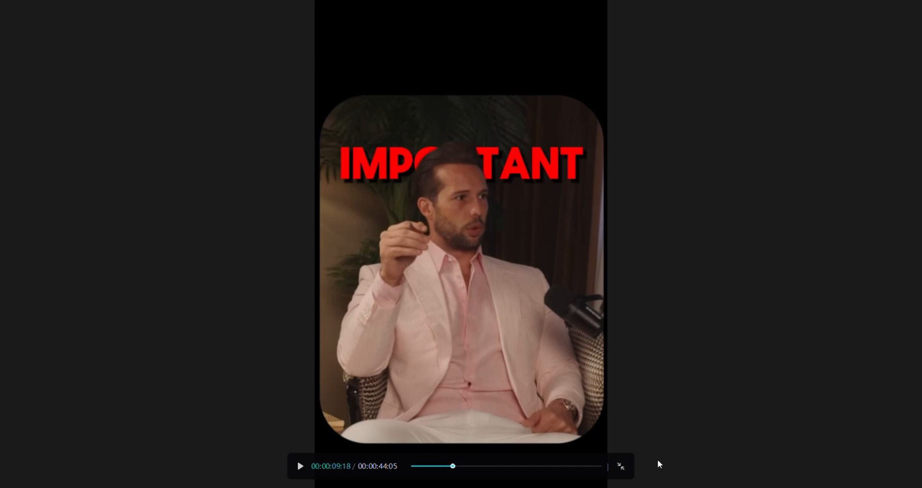
left_click(621, 466)
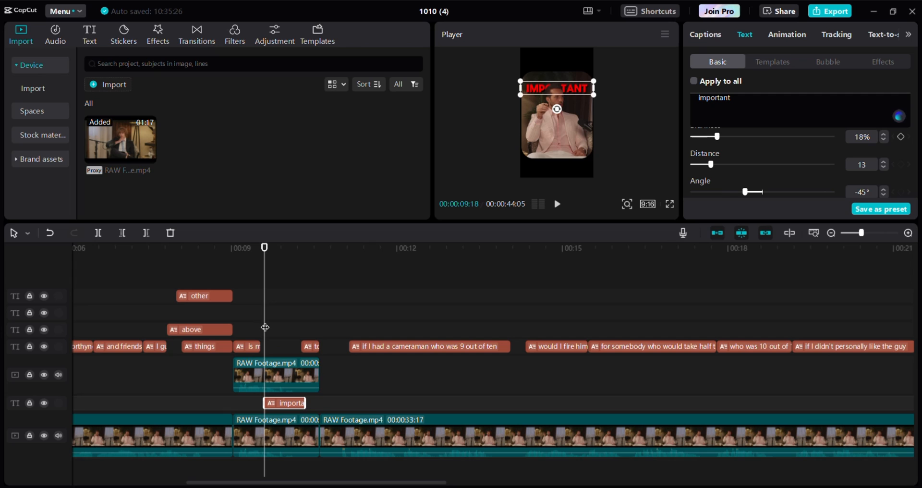
Step: Enlarge the "is more" caption and set both the "is more" and "to me" captions in the HelveticaNeueLTPro77 font
left_click_drag(265, 327, 242, 328)
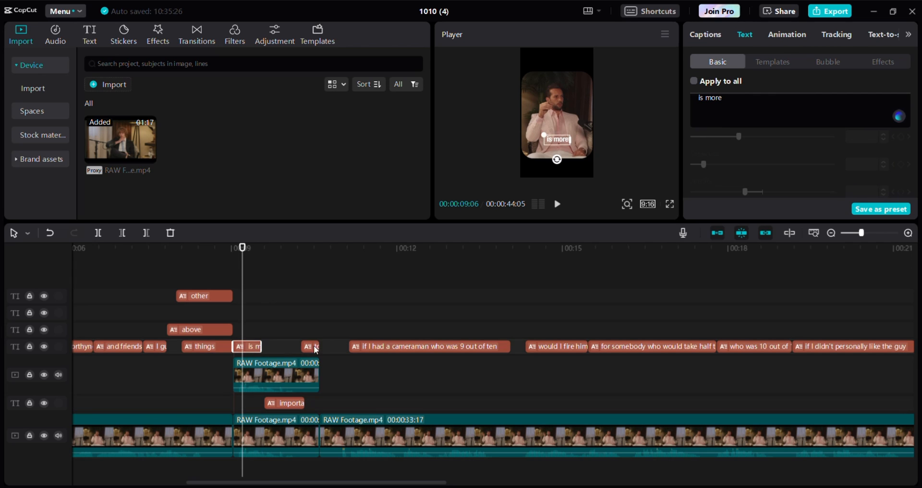
left_click(330, 327)
left_click_drag(315, 328, 258, 350)
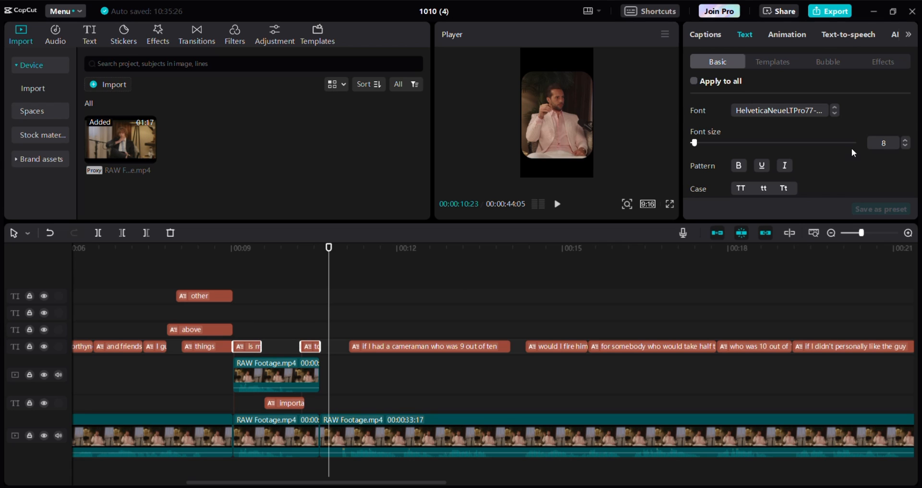
scroll(853, 152, "down", 6)
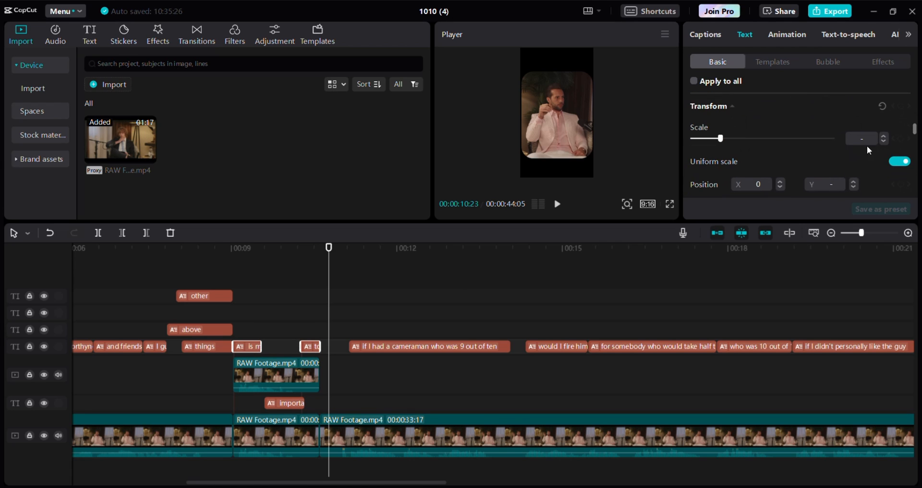
scroll(862, 149, "up", 6)
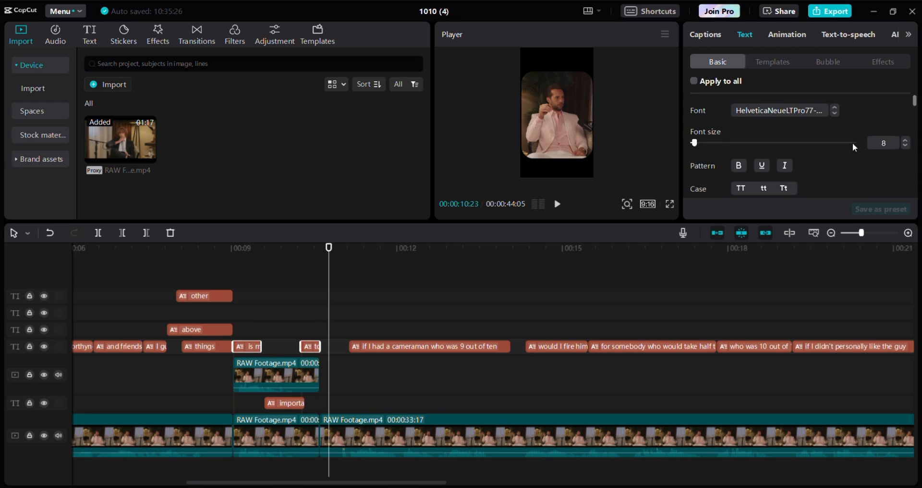
scroll(854, 148, "down", 8)
scroll(855, 148, "up", 2)
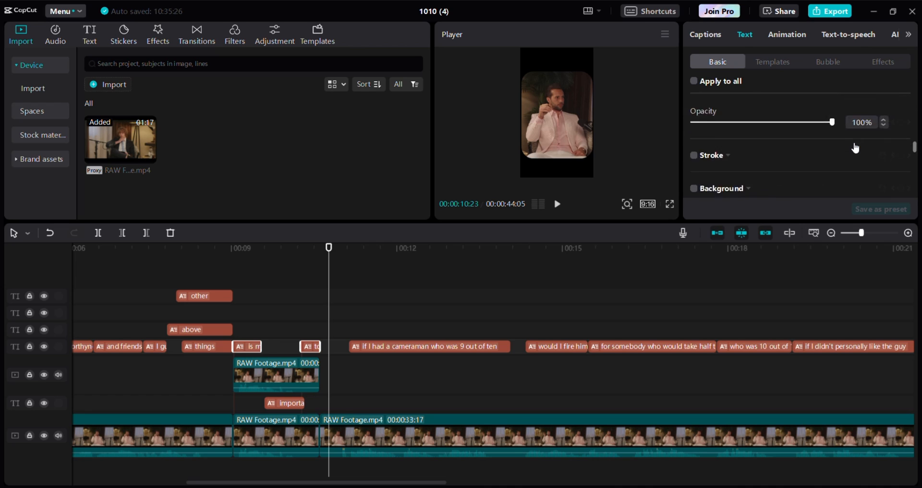
scroll(856, 148, "up", 3)
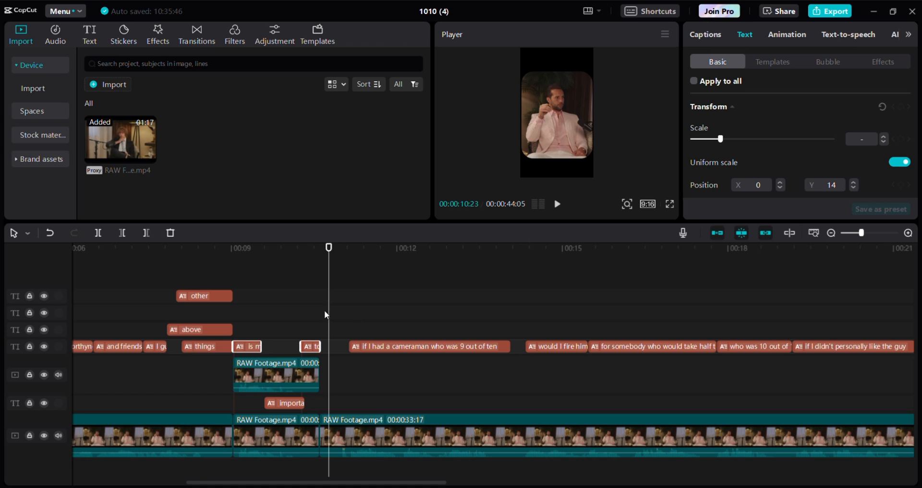
Step: Scale the "to me" caption to about 168% and place it over the speaker's chest
left_click_drag(329, 313, 311, 312)
left_click_drag(554, 136, 564, 137)
left_click(310, 346)
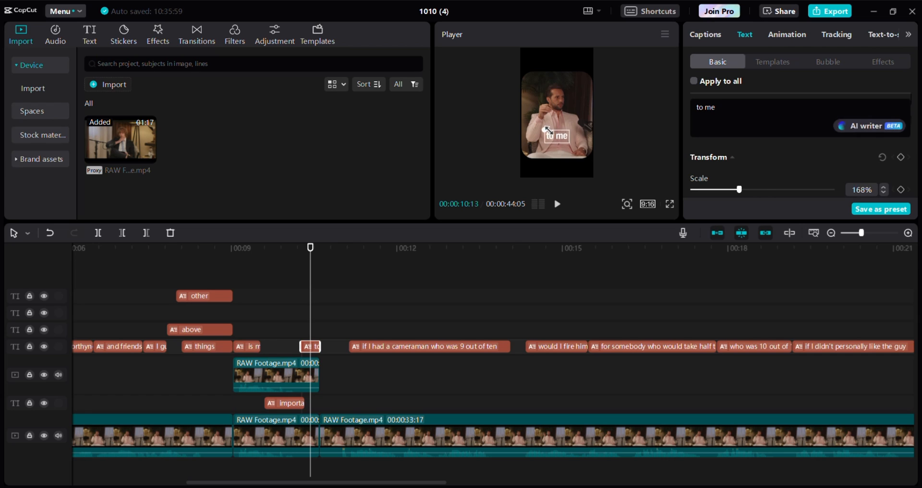
Step: Match the "is more" caption's vertical position to the "to me" caption's Y value of -715
left_click(247, 346)
scroll(798, 159, "down", 2)
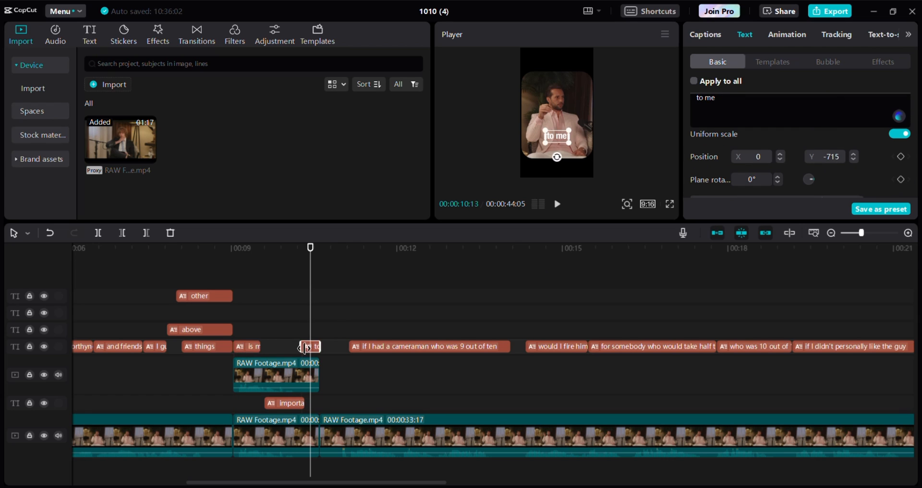
double_click(840, 155)
scroll(706, 168, "down", 8)
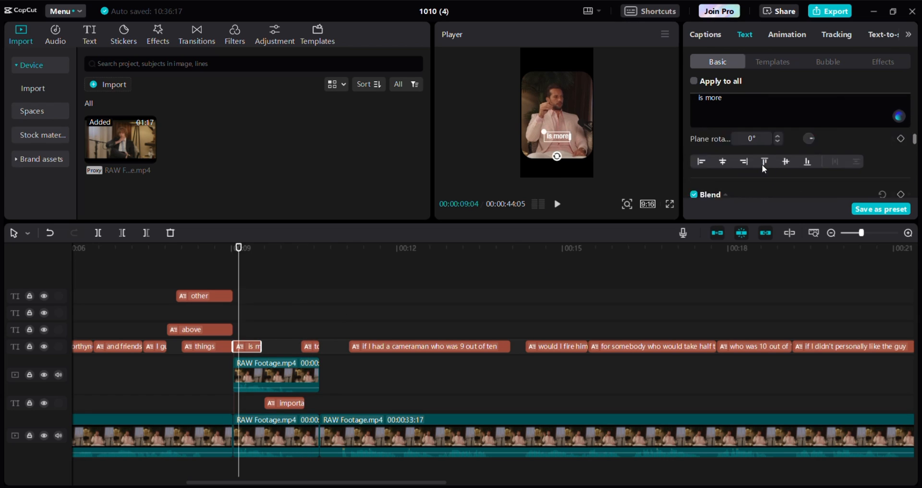
Step: Add a glow and a shadow to the "is more" caption
scroll(706, 163, "down", 2)
left_click_drag(729, 185, 710, 191)
left_click(694, 135)
scroll(807, 179, "down", 2)
scroll(743, 168, "up", 4)
left_click(329, 323)
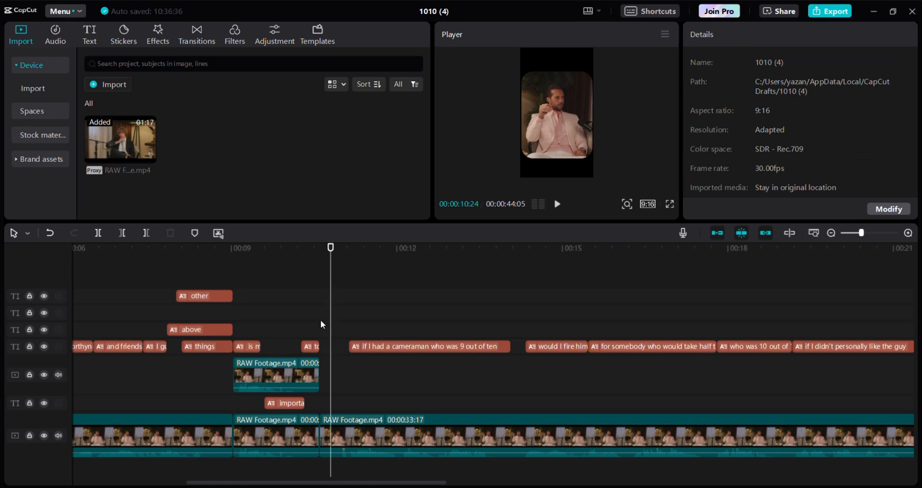
Step: Give the "to me" caption a glow with intensity 28 and range 40, plus a shadow at 100% opacity
left_click(311, 347)
scroll(710, 148, "down", 8)
scroll(755, 168, "down", 2)
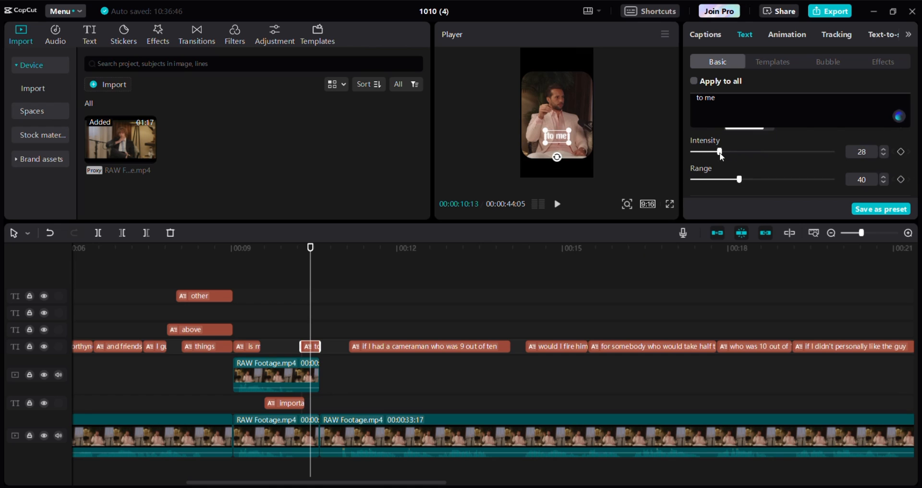
scroll(710, 178, "down", 3)
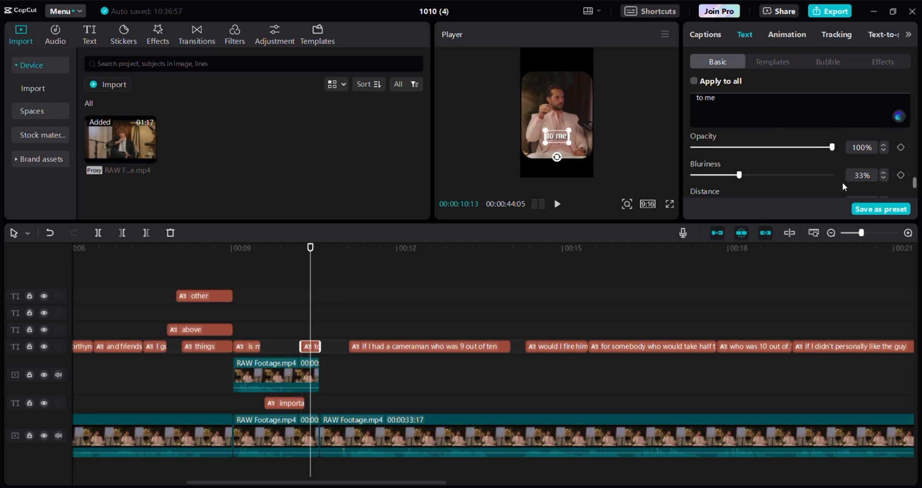
Step: Play back the "is more important to me" caption sequence full screen to check its look and timing
left_click(292, 287)
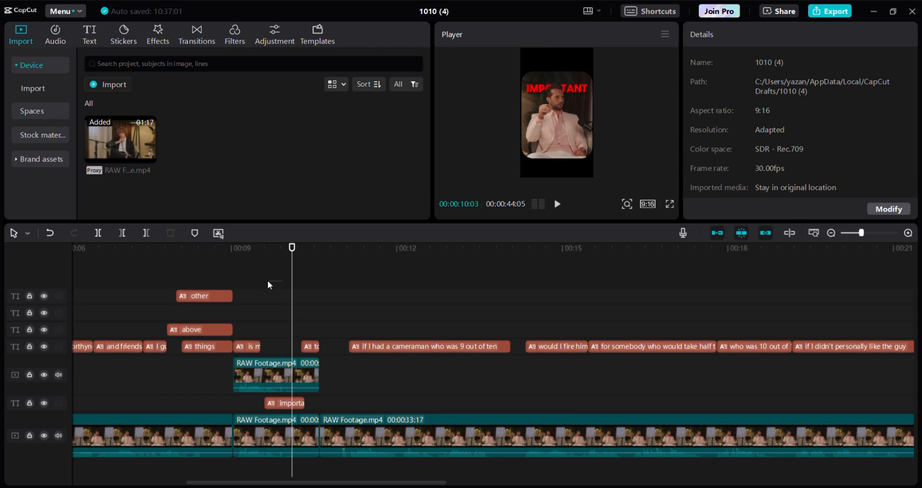
left_click_drag(212, 250, 201, 250)
left_click(670, 204)
key("space")
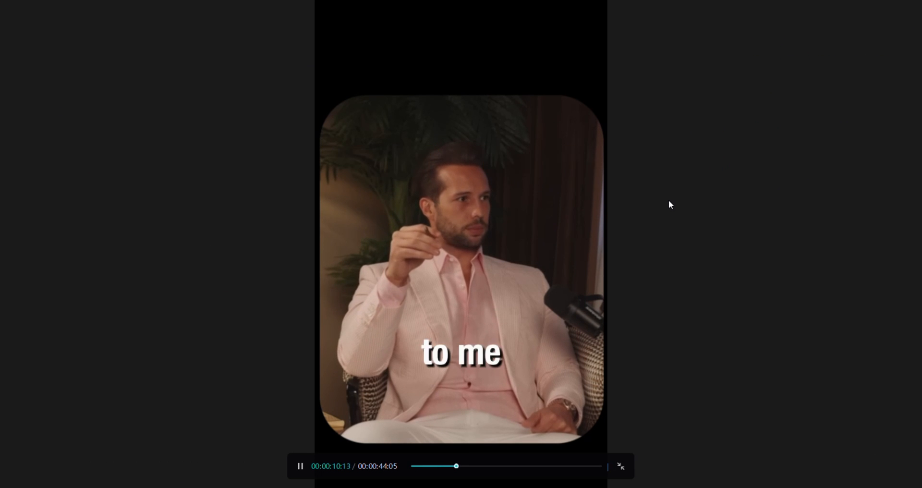
key("space")
left_click(621, 467)
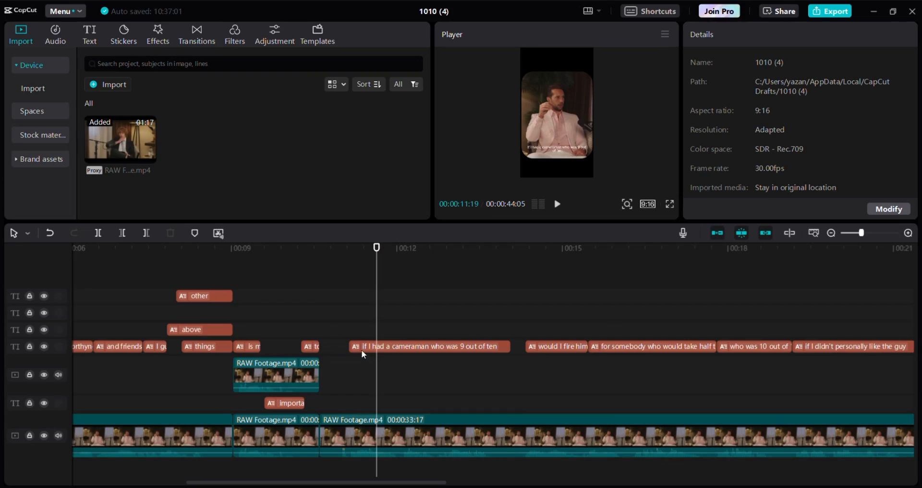
Step: Trim the end of the "important" caption slightly and extend the start of "to me" earlier to meet it
left_click_drag(304, 403, 301, 403)
left_click_drag(302, 347, 297, 347)
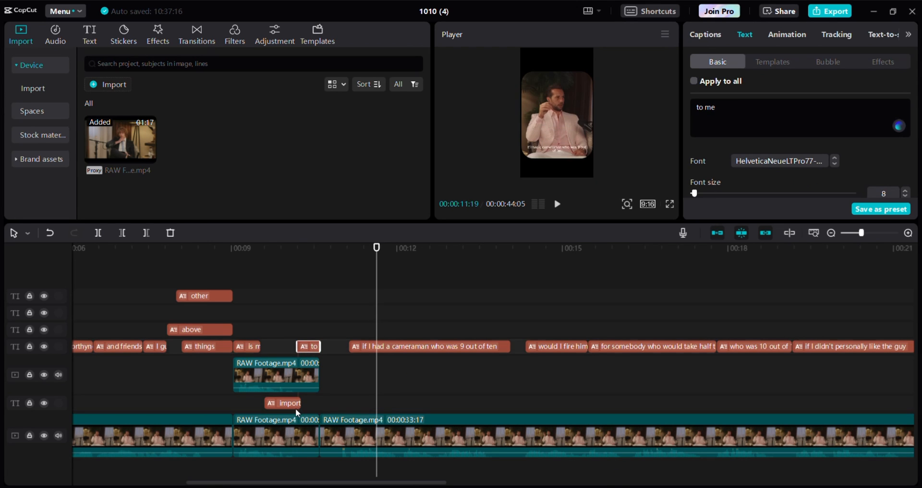
Step: Trim the end of the "important" caption to meet "to me", and shorten the end of "to me"
left_click_drag(302, 403, 297, 403)
left_click(243, 288)
left_click(669, 204)
key("Escape")
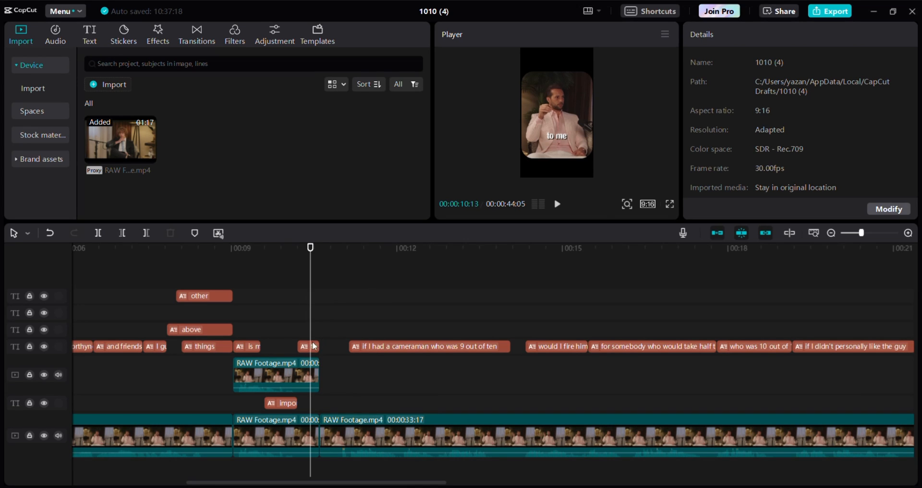
left_click(317, 346)
left_click_drag(318, 346, 315, 347)
Step: Play back the retimed "is more important to me" captions full screen to check their timing
left_click(288, 321)
left_click(215, 259)
left_click(670, 203)
key("space")
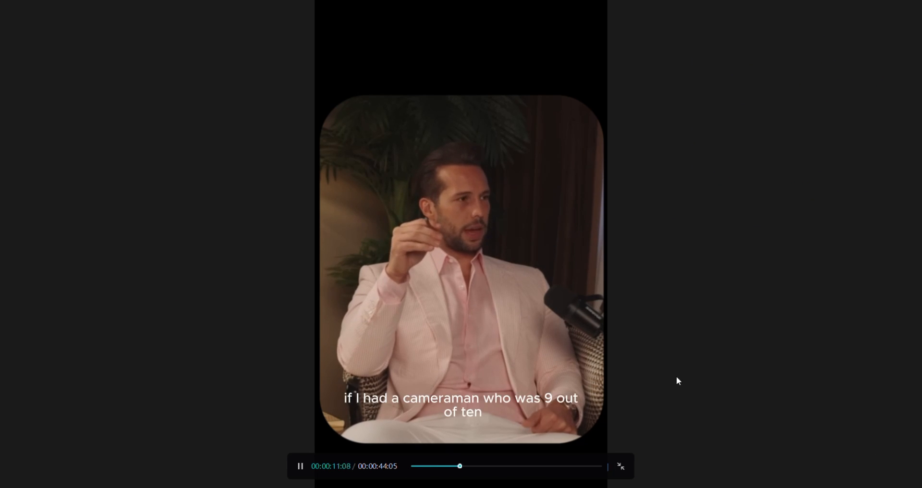
left_click(620, 466)
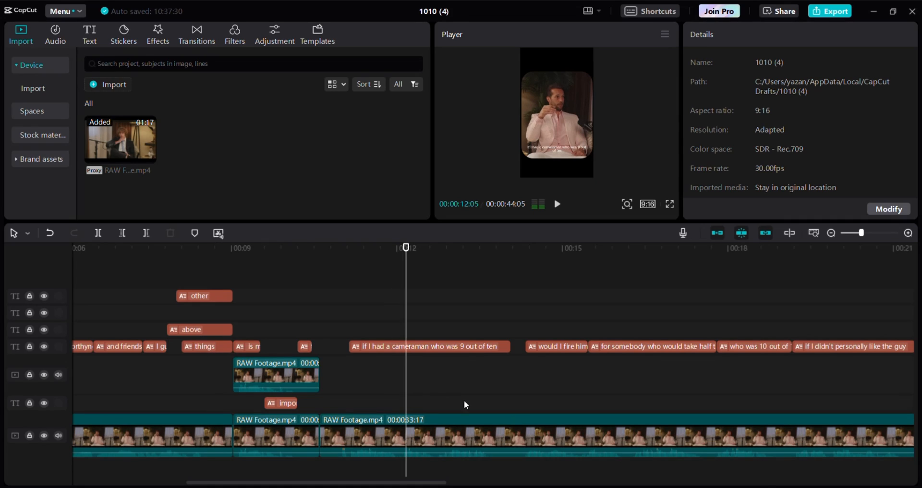
Step: Split "if I had a" off the caption "if I had a cameraman who was 9 out of ten"
left_click(430, 344)
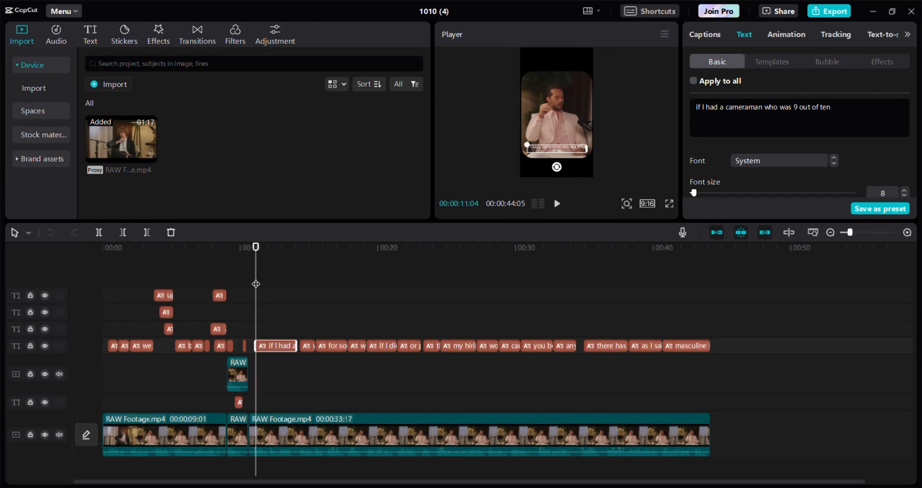
left_click_drag(256, 284, 271, 283)
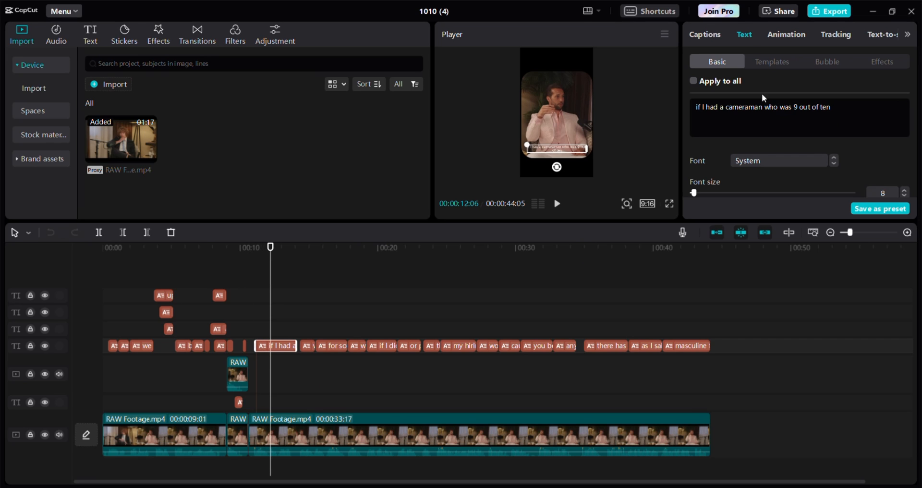
left_click(702, 34)
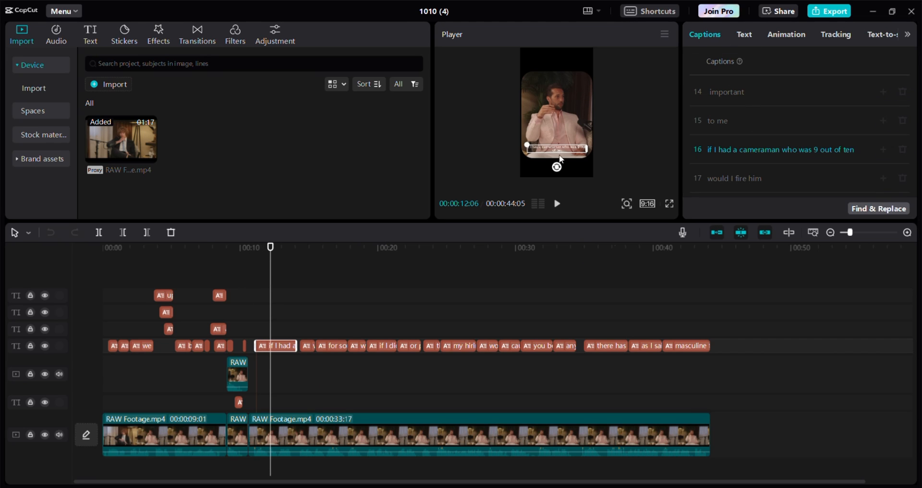
left_click_drag(260, 318, 266, 318)
left_click(740, 151)
key("Return")
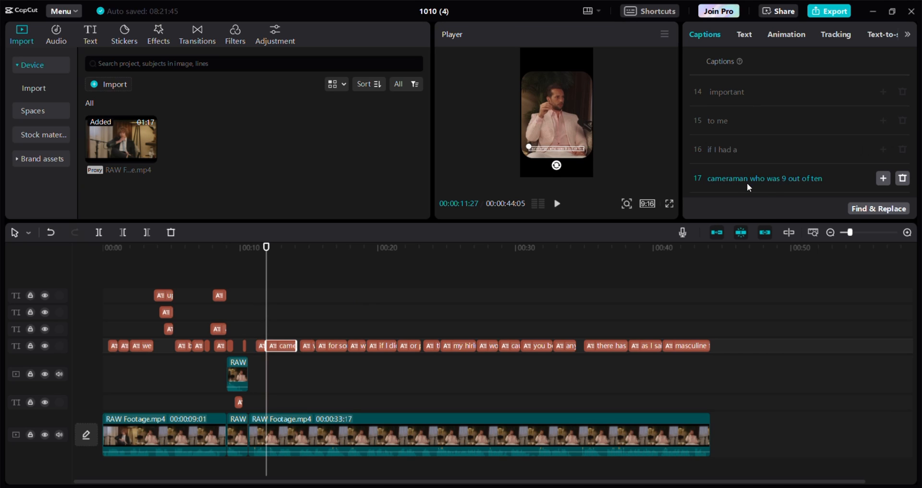
Step: Split the remaining caption text into "cameraman who", "was" and "9 out of ten"
left_click(766, 180)
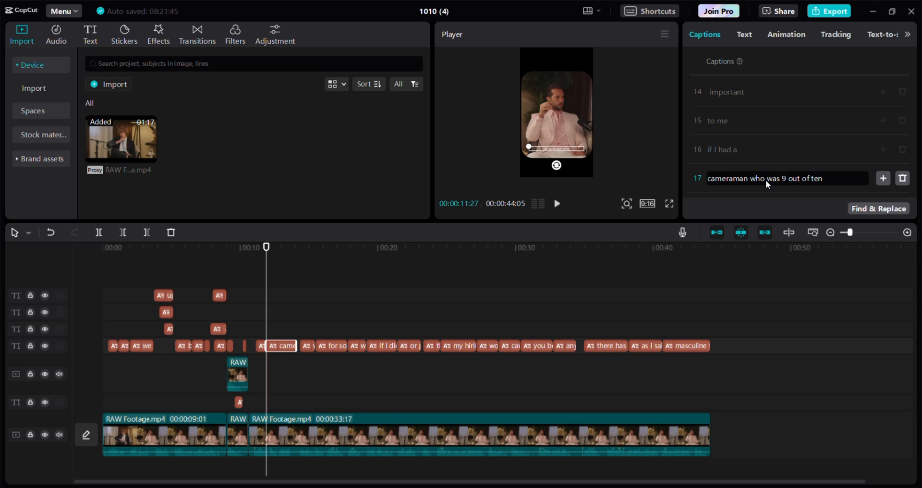
key("Return")
left_click(721, 166)
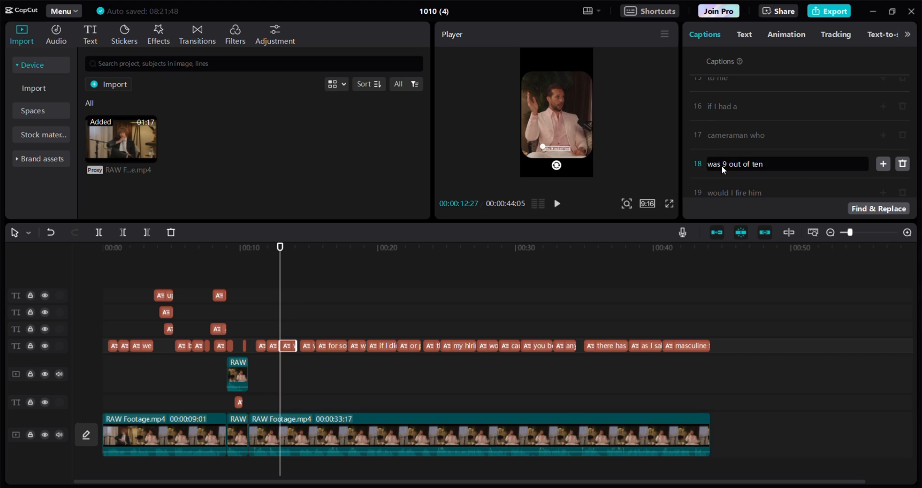
key("Return")
Step: Set the font of the "if I had a", "cameraman who" and "was" captions together to HelveticaNeue77
left_click_drag(287, 293, 260, 286)
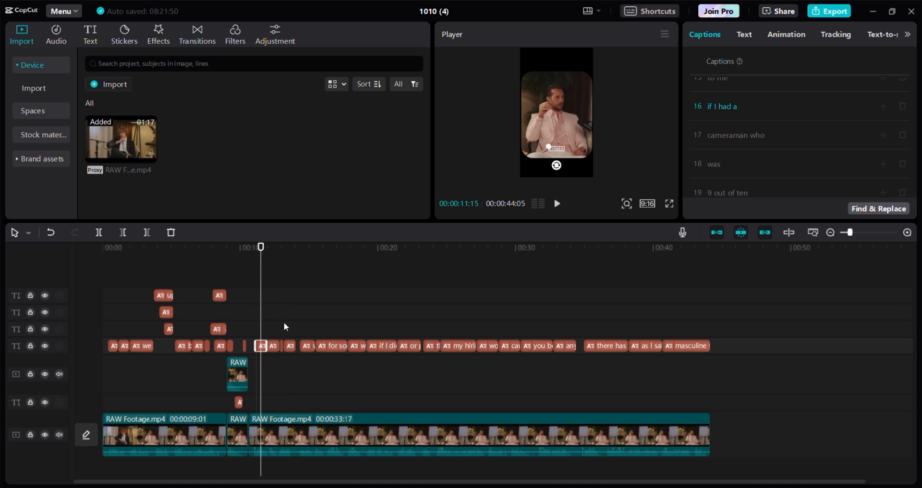
left_click(908, 234)
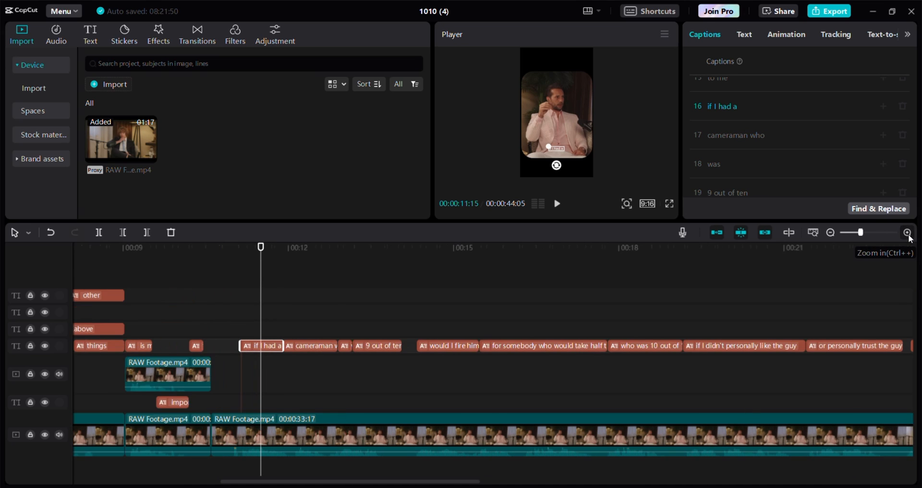
left_click(907, 233)
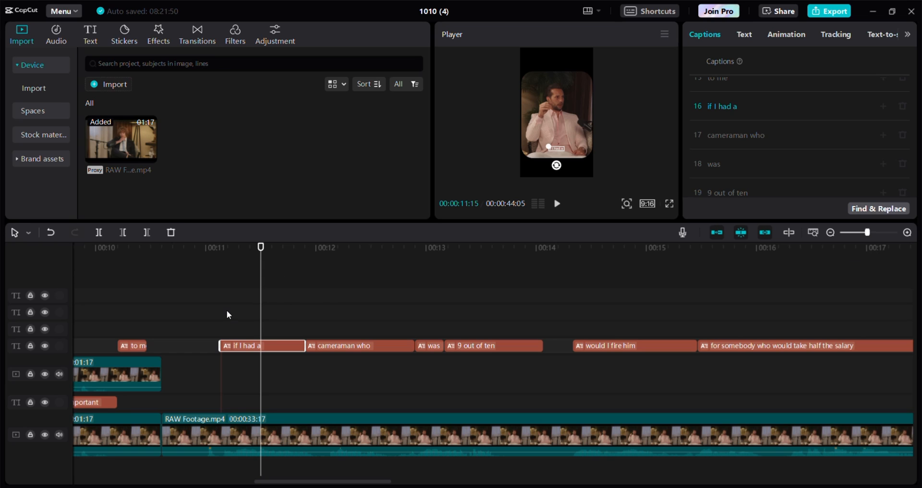
left_click_drag(227, 310, 435, 353)
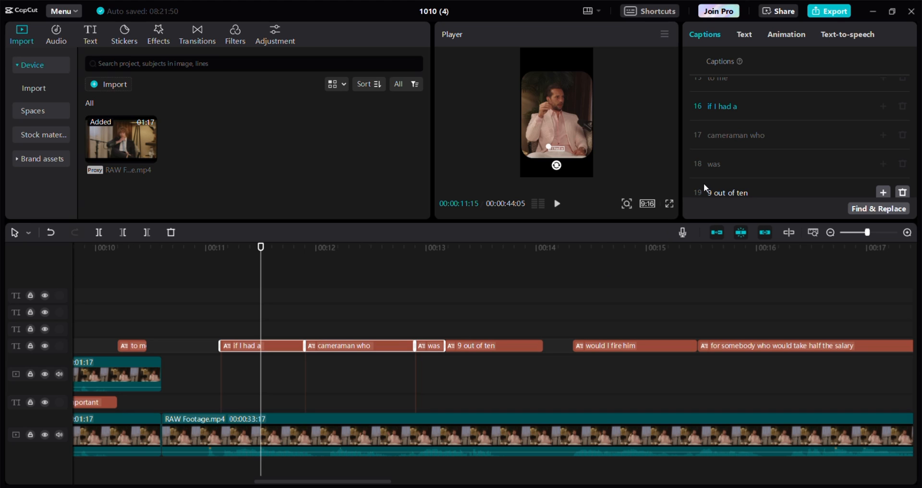
left_click(747, 35)
left_click(778, 110)
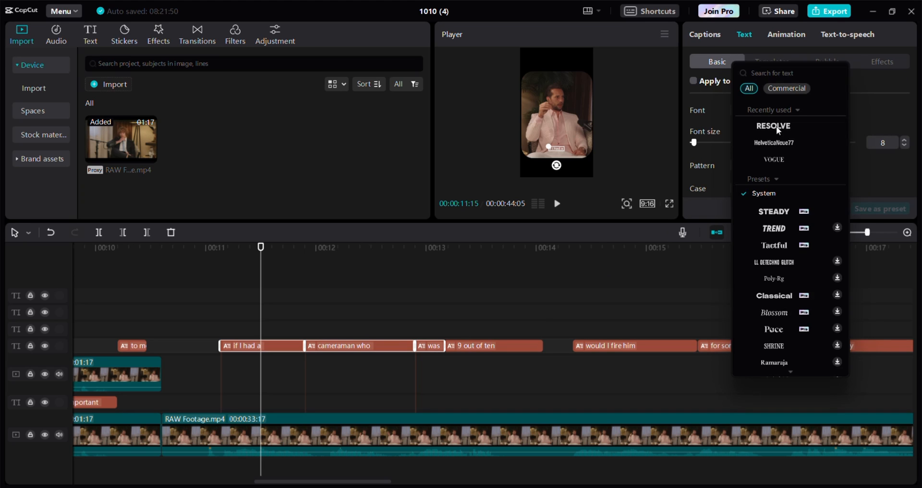
left_click(779, 140)
Step: Enlarge the selected "if I had a" caption group and move it up onto the speaker's lower chest
left_click_drag(549, 146, 535, 141)
left_click_drag(556, 148, 556, 136)
key("Left")
key("Left")
key("Left")
key("Left")
key("Left")
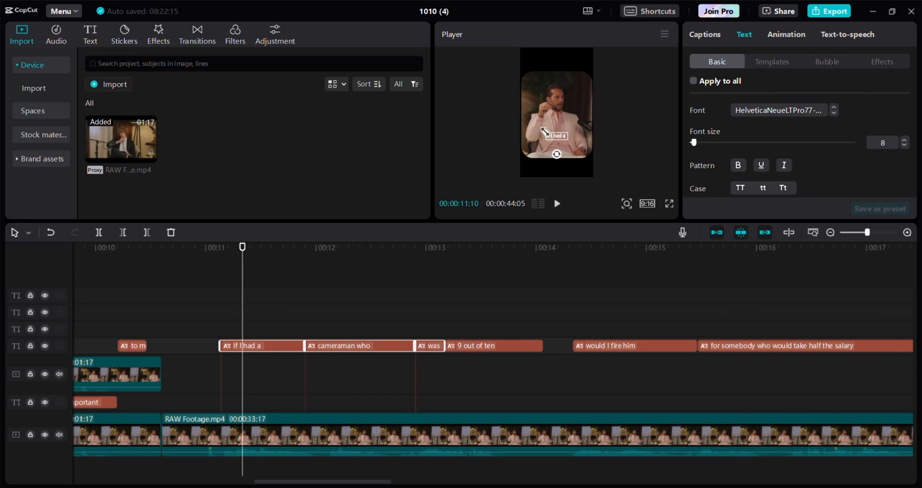
Step: Add a glow and a shadow at 100% opacity to the three selected captions
scroll(759, 142, "down", 5)
scroll(744, 178, "down", 6)
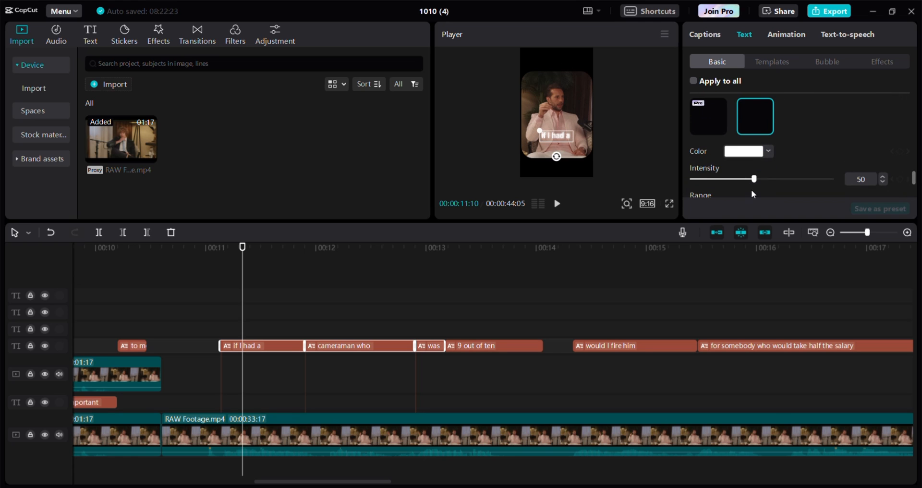
scroll(740, 168, "down", 2)
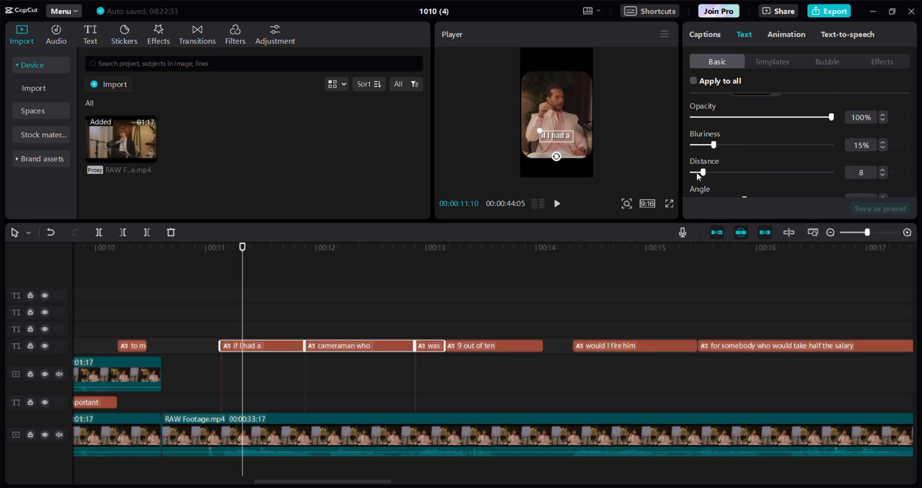
Step: Match the vertical position of "if I had a", "cameraman who" and "was" to the "to me" caption at Y -715
left_click(132, 346)
scroll(762, 149, "up", 4)
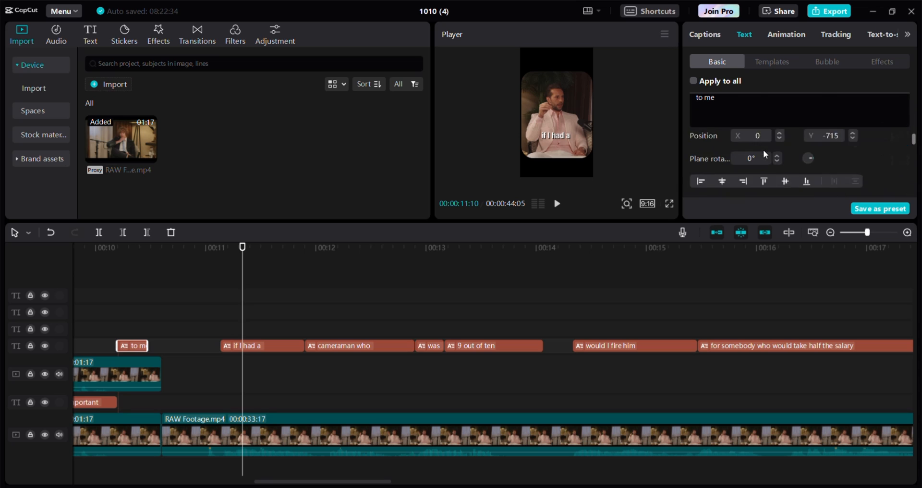
left_click(562, 295)
left_click_drag(427, 321, 288, 368)
scroll(813, 144, "down", 6)
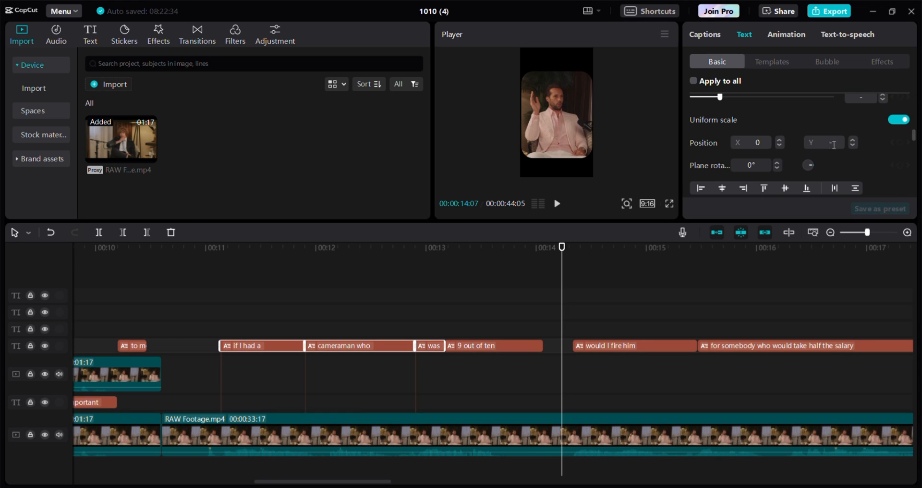
Step: Inspect the "to me", "if I had a", "cameraman who" and "was" captions one by one to compare their styling
left_click_drag(561, 283, 227, 319)
left_click(305, 309)
left_click(132, 346)
left_click(274, 346)
left_click(353, 346)
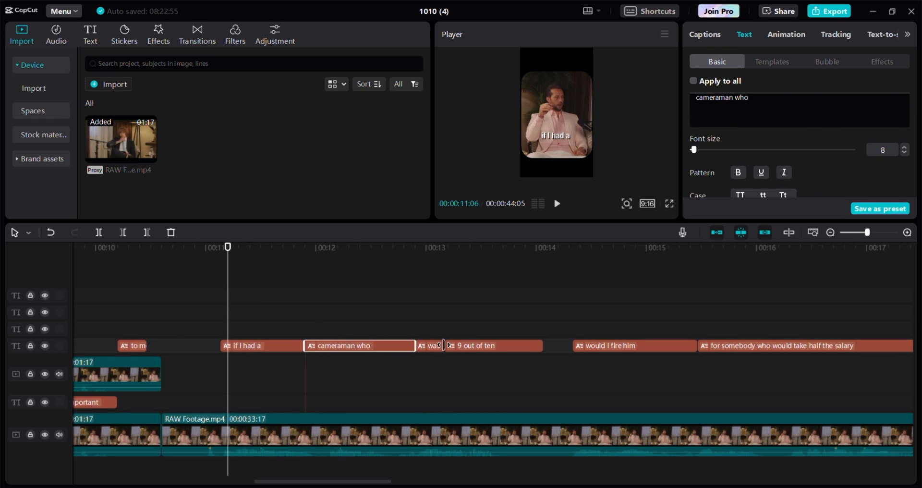
left_click(429, 346)
left_click(281, 345)
left_click(341, 319)
left_click(366, 346)
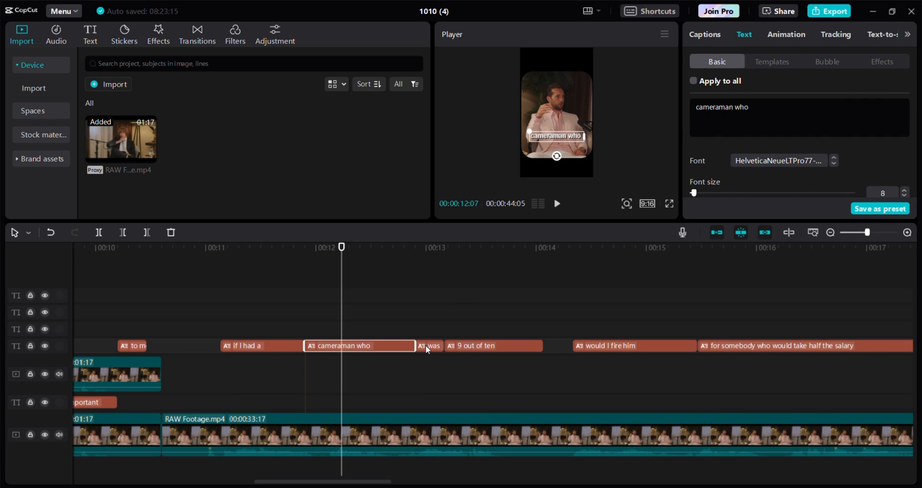
Step: Compare the scale of the "cameraman who" and "to me" captions and adjust the scale of "if I had a"
scroll(769, 161, "down", 5)
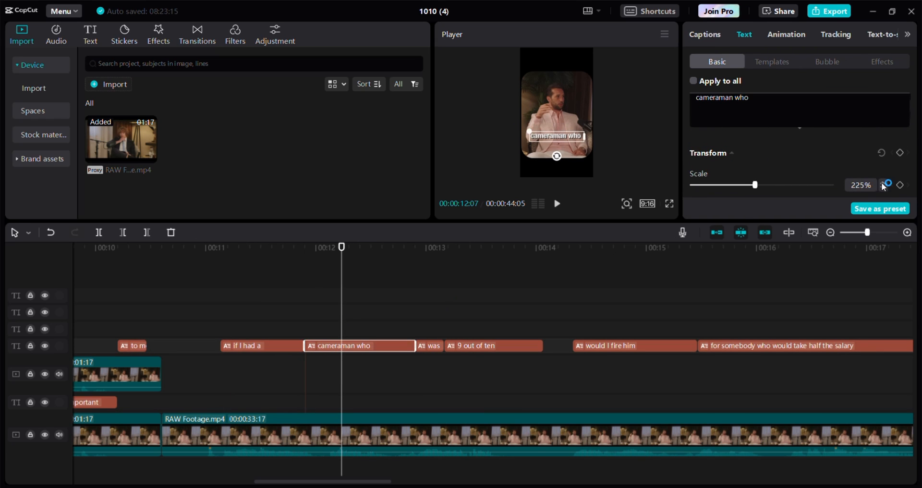
left_click(285, 342)
left_click(884, 188)
left_click(134, 349)
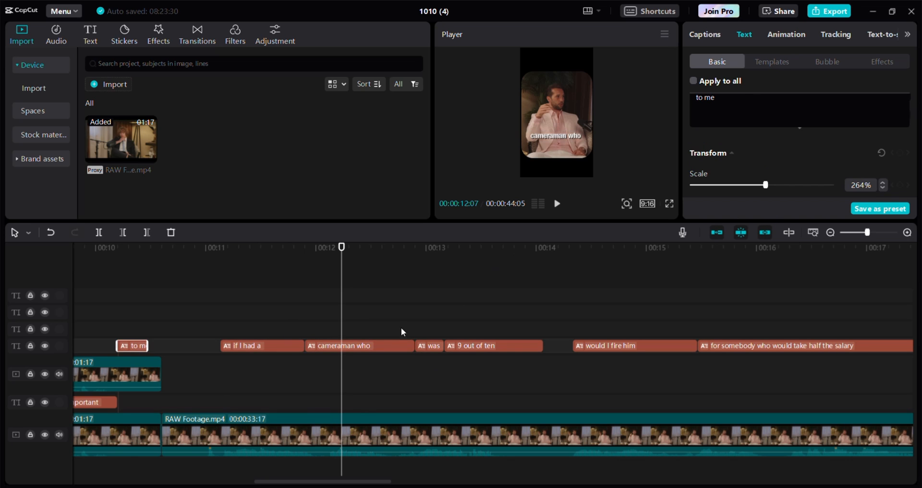
left_click(331, 345)
Step: Enlarge the "was" caption to a scale of 226% so it matches the "cameraman who" caption
left_click_drag(341, 336, 575, 336)
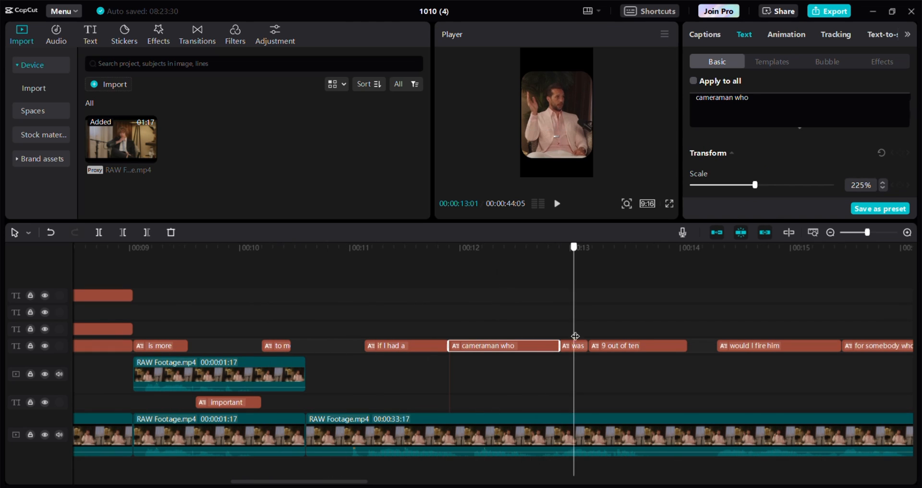
left_click(575, 345)
left_click(511, 285)
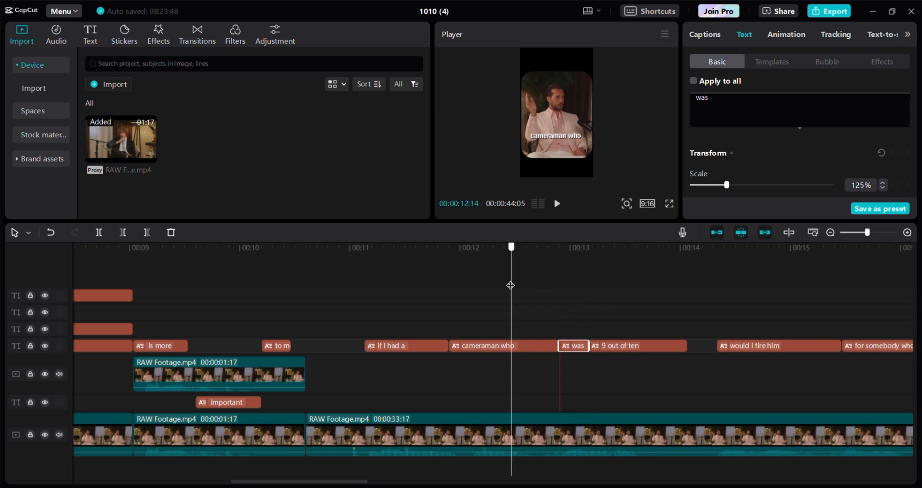
left_click_drag(511, 285, 570, 285)
left_click_drag(552, 134, 548, 131)
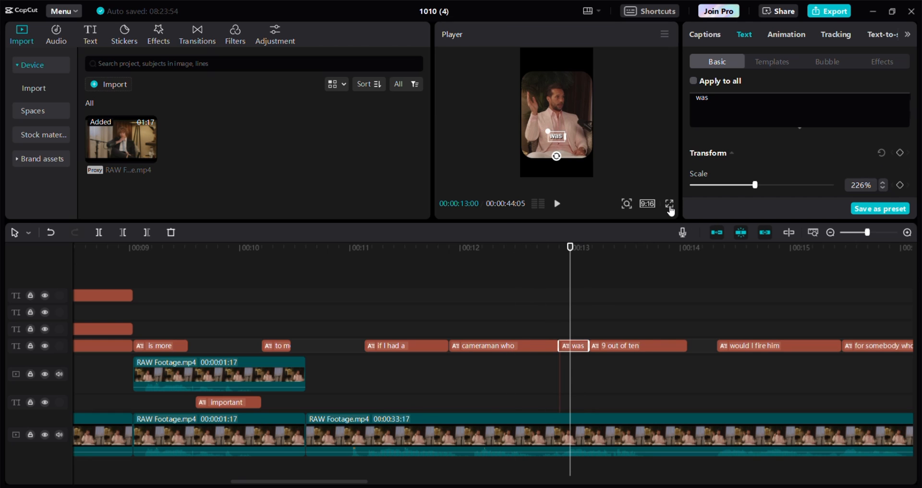
Step: Play back the "if I had a cameraman who was" captions full screen to check their look
left_click(669, 204)
left_click_drag(468, 469, 459, 465)
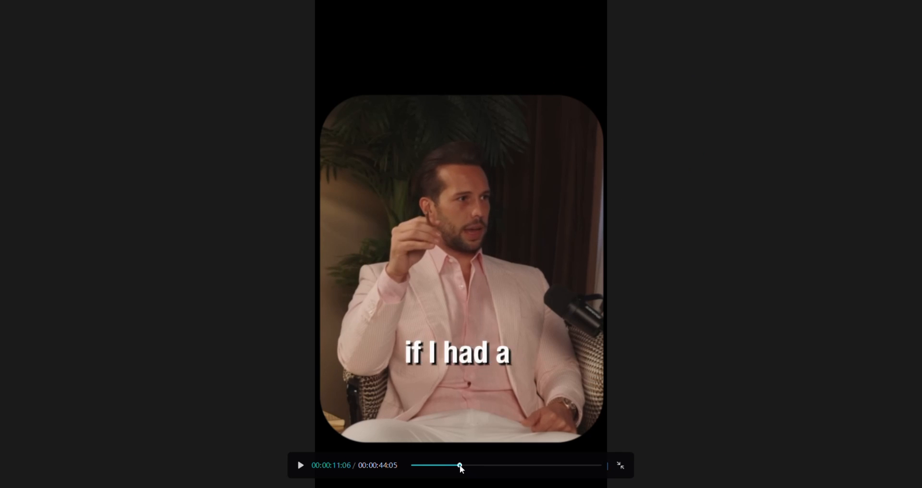
key("space")
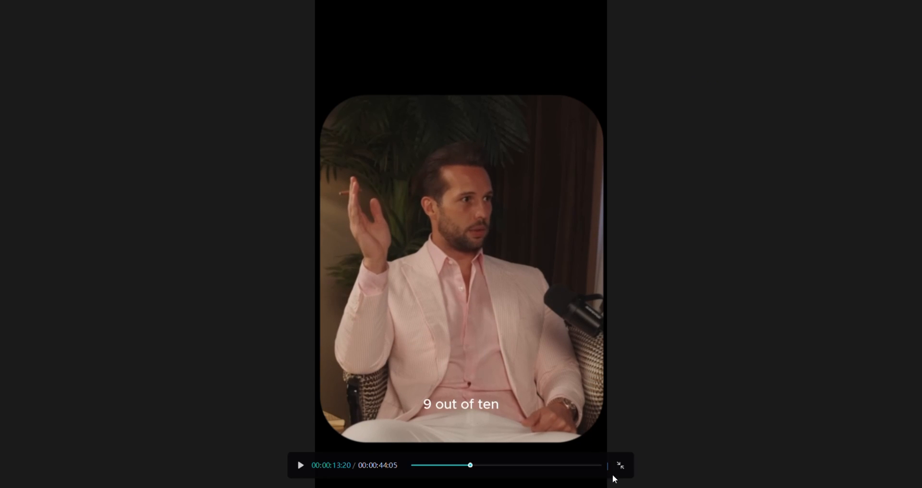
left_click(617, 464)
Step: Duplicate the "9 out of ten" caption twice onto separate text tracks above the original
left_click(616, 350)
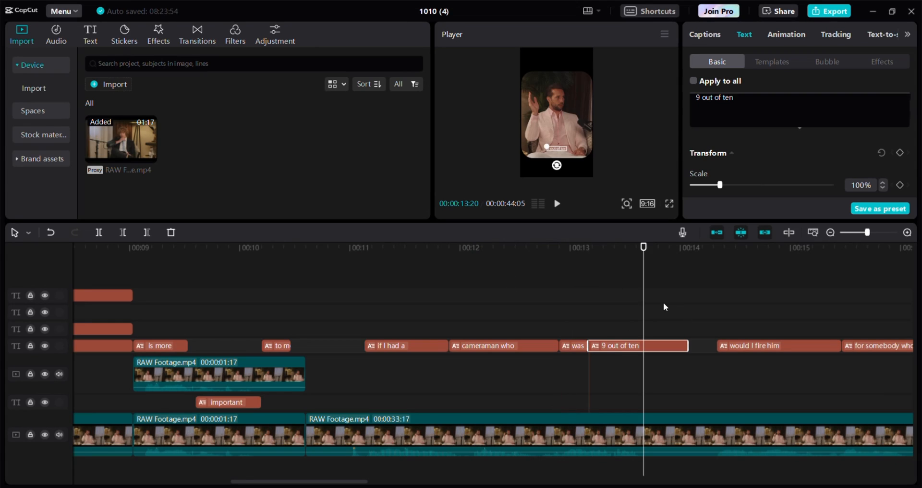
left_click_drag(644, 304, 615, 305)
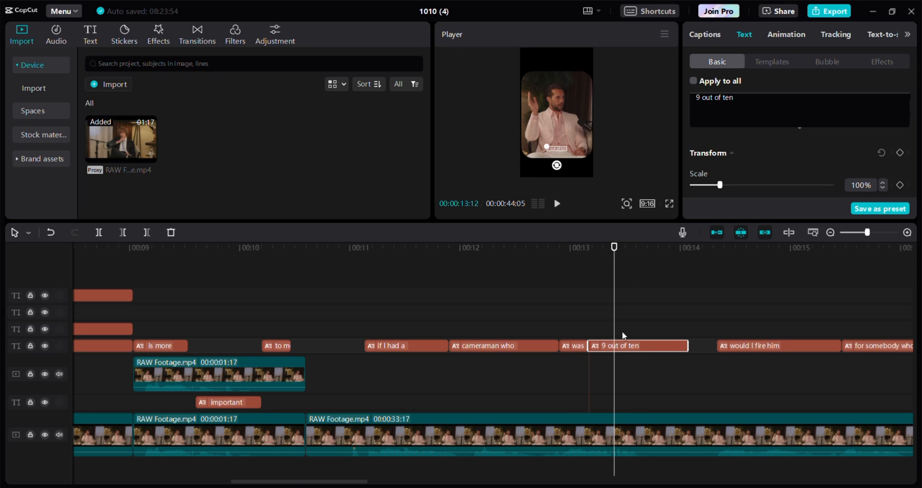
key("ctrl+v")
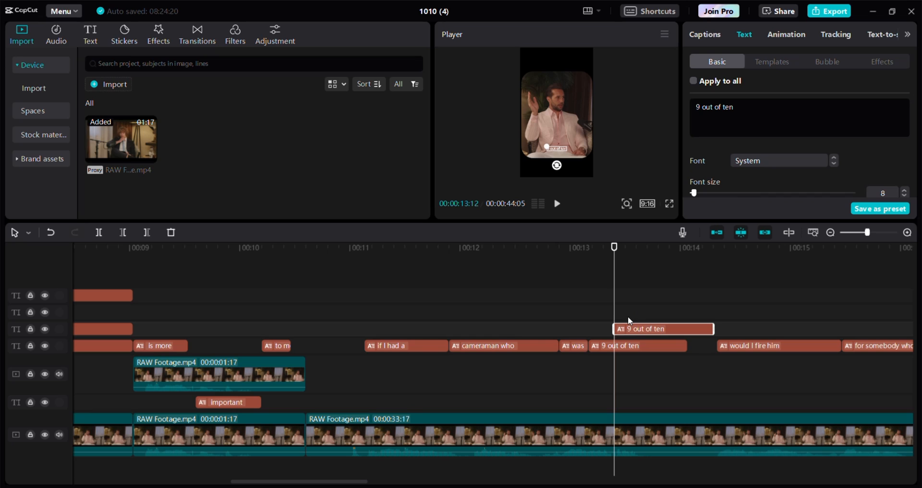
key("ctrl+v")
Step: Move both "9 out of ten" copies earlier so they start together with the original caption
key("space")
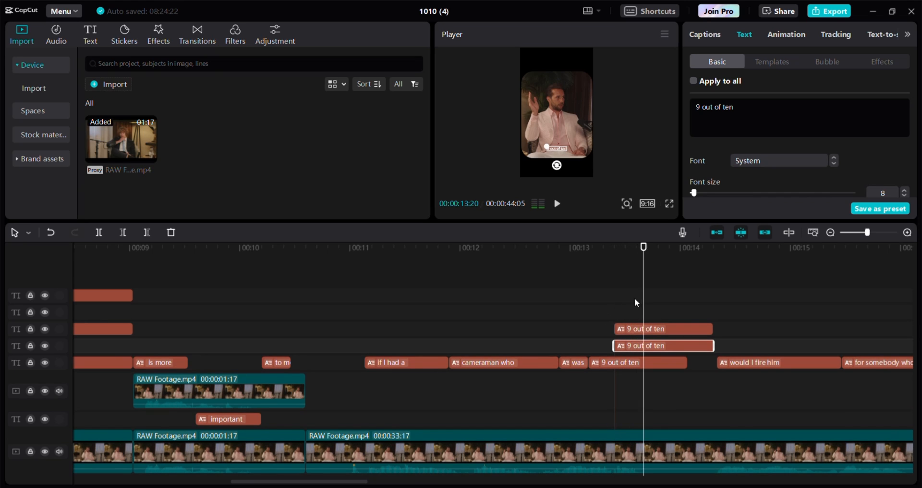
left_click_drag(642, 305, 596, 305)
left_click(831, 238)
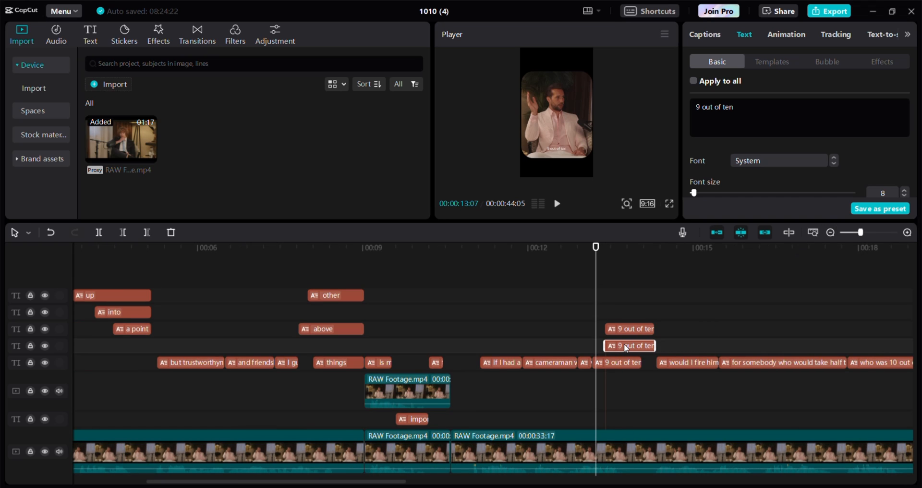
mouse_move(624, 344)
left_mouse_down()
mouse_move(598, 327)
mouse_move(614, 347)
mouse_move(610, 336)
left_mouse_up()
Step: Enlarge the middle-track "9 out of ten" copy and centre it over the speaker in the frame
key("Left")
key("Left")
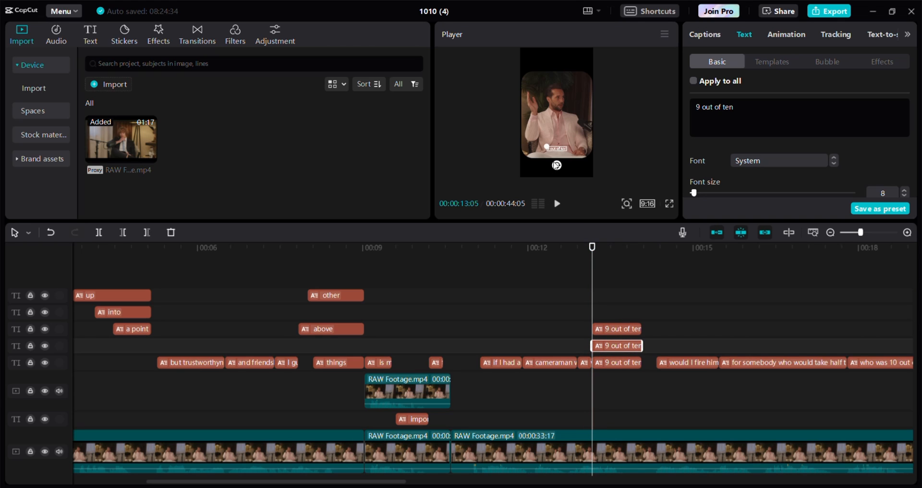
left_click_drag(555, 149, 556, 116)
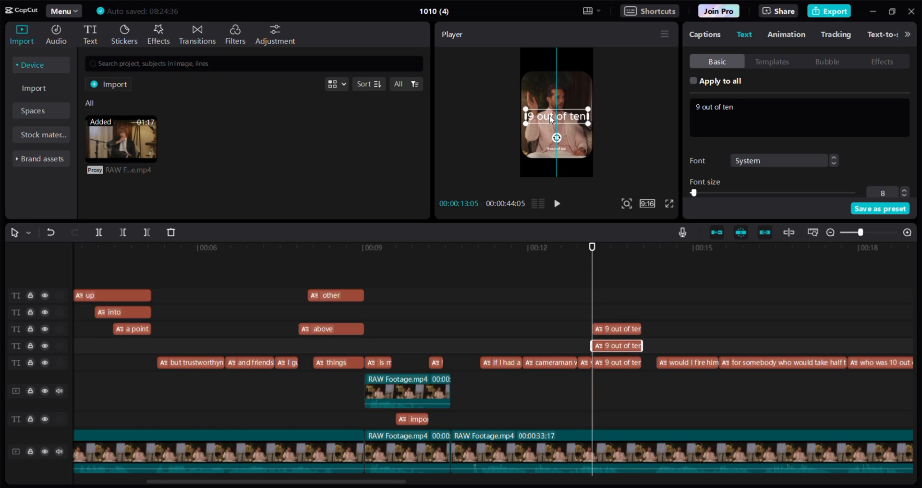
Step: Shorten the enlarged "9 out of ten" caption's text to just "9"
left_click(775, 113)
key("BackSpace")
key("BackSpace")
key("BackSpace")
key("BackSpace")
key("BackSpace")
key("BackSpace")
key("BackSpace")
key("BackSpace")
key("BackSpace")
key("BackSpace")
key("BackSpace")
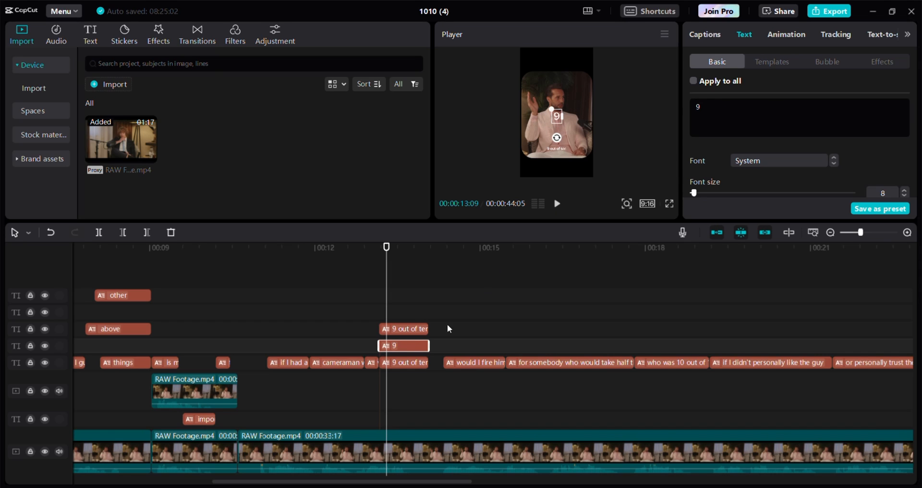
Step: Shorten the uppermost "9 out of ten" copy's text to "out of"
left_click(424, 329)
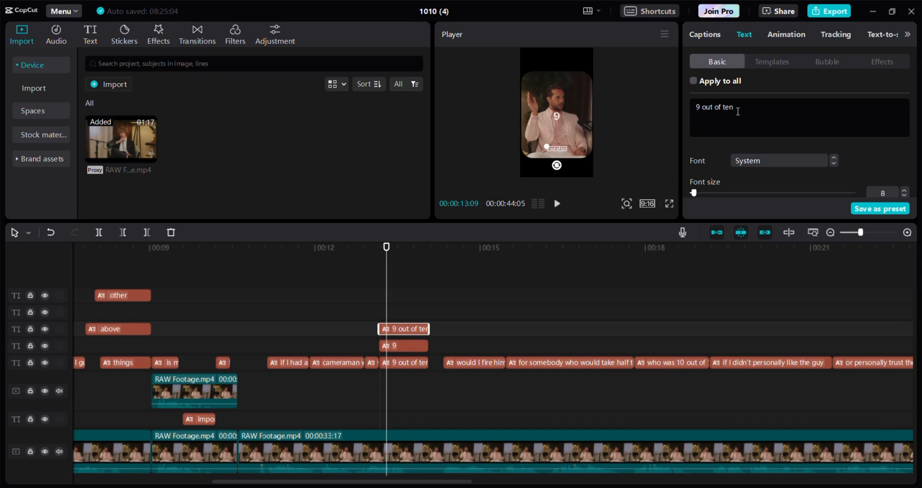
left_click(703, 108)
key("BackSpace")
key("BackSpace")
Step: Replace the text of the original "9 out of ten" caption with "10"
left_click(423, 362)
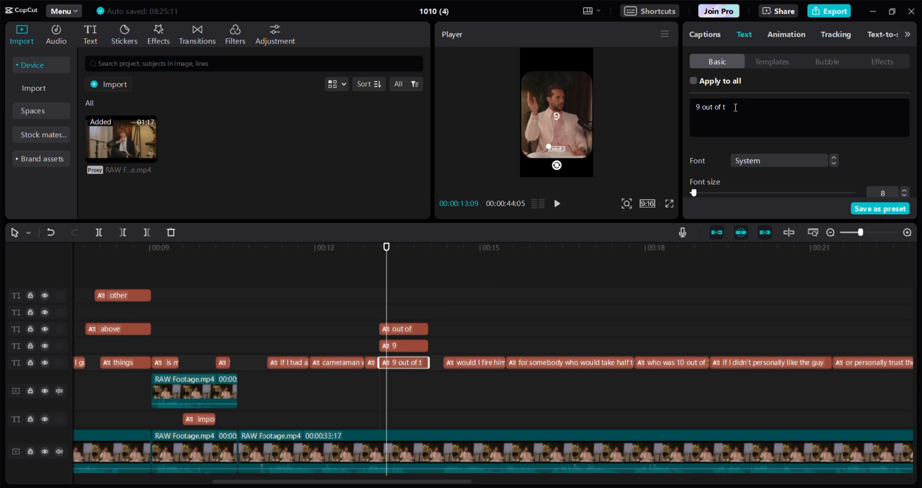
key("BackSpace")
key("BackSpace")
key("BackSpace")
key("BackSpace")
key("BackSpace")
key("BackSpace")
key("BackSpace")
key("BackSpace")
key("BackSpace")
key("BackSpace")
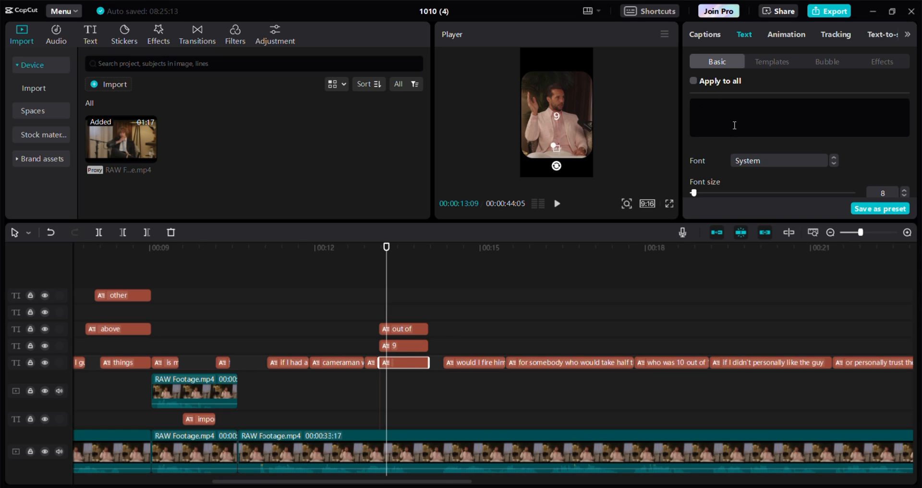
type("10")
Step: Set the "9" caption's font to ZY Resolve and place it beside the speaker's head, with "out of" directly after it
left_click_drag(556, 147, 572, 136)
left_click(556, 148)
left_click_drag(550, 108, 568, 88)
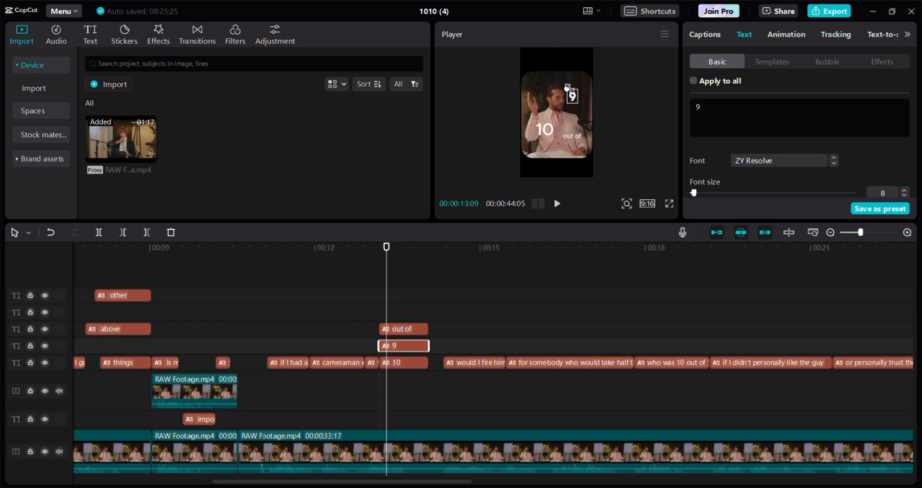
left_click_drag(572, 135, 579, 109)
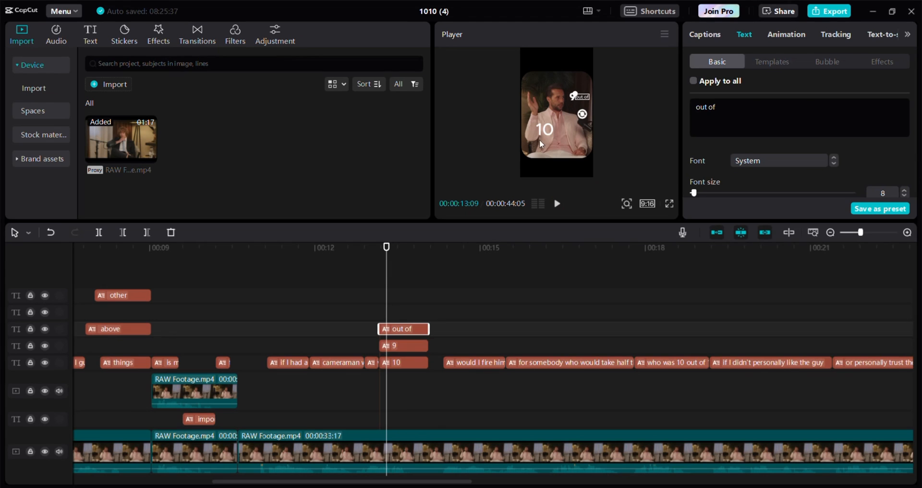
Step: Set the "10" caption's font to ZY Resolve and place it beneath "out of"
left_click(543, 130)
left_click(782, 161)
left_click(779, 126)
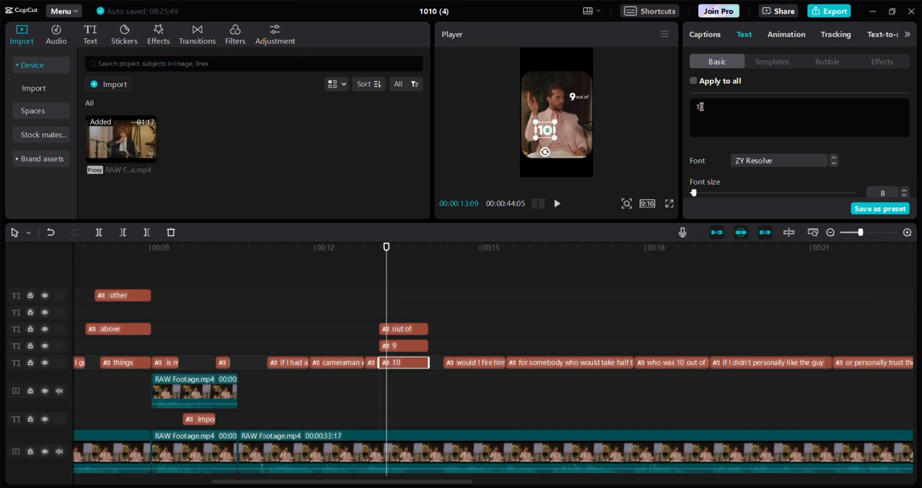
left_click_drag(545, 126, 579, 106)
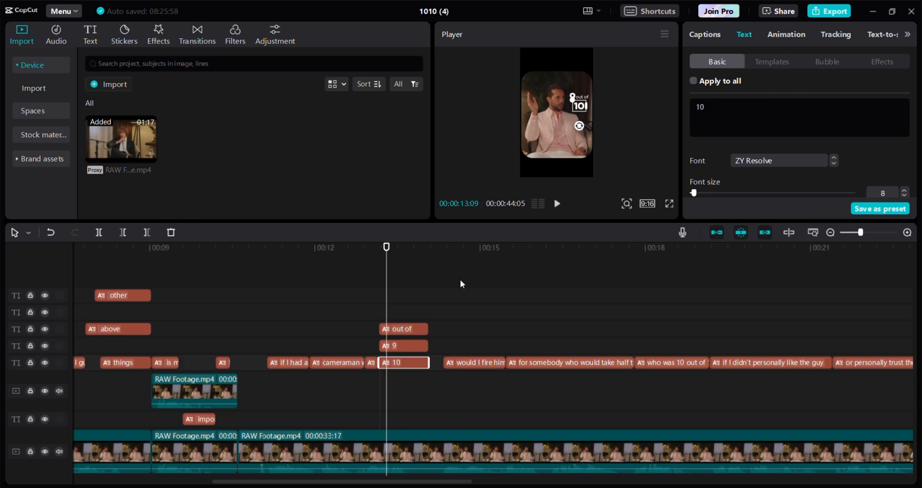
Step: Reduce the "9" and "10" captions to a matching scale of 211%
left_click(460, 279)
left_click(403, 346)
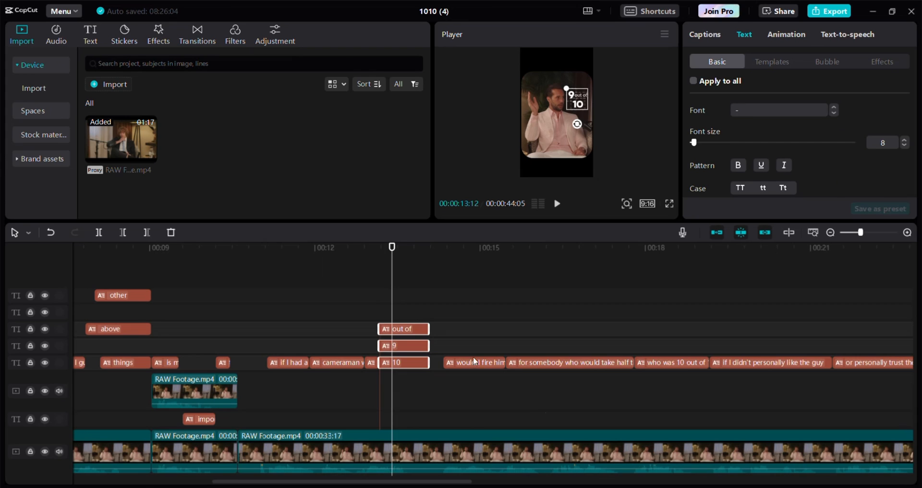
scroll(907, 181, "down", 1)
left_click(883, 172)
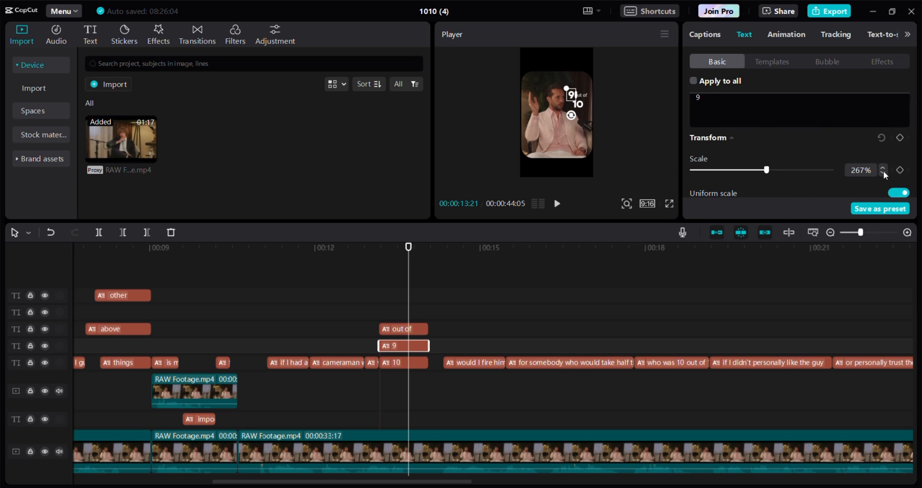
left_click(884, 171)
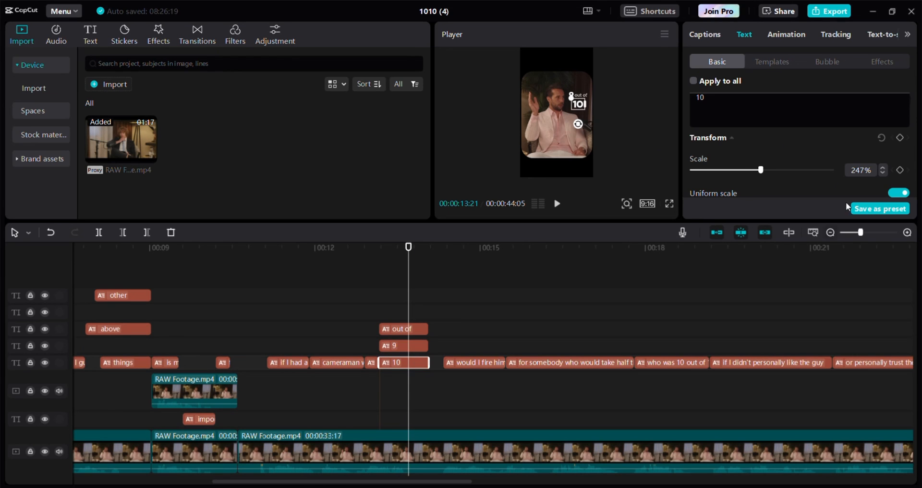
left_click(885, 171)
left_click(885, 172)
left_click(580, 95)
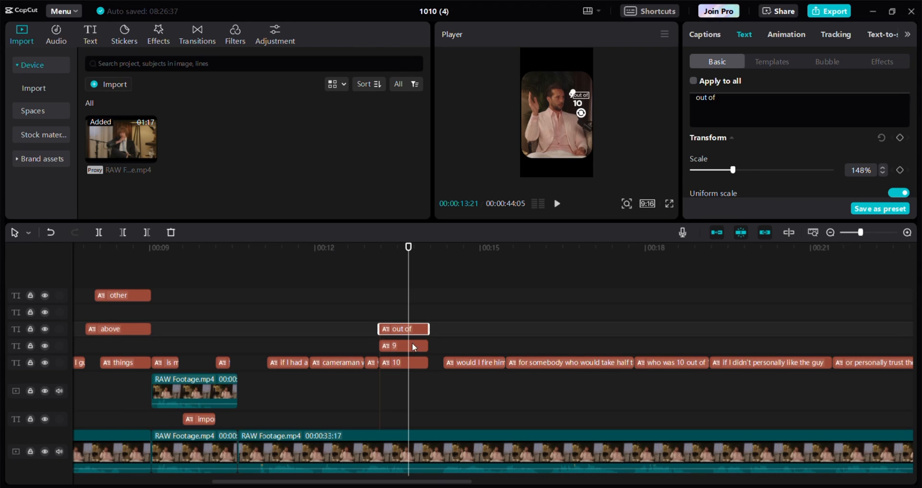
left_click(414, 346)
scroll(761, 157, "down", 6)
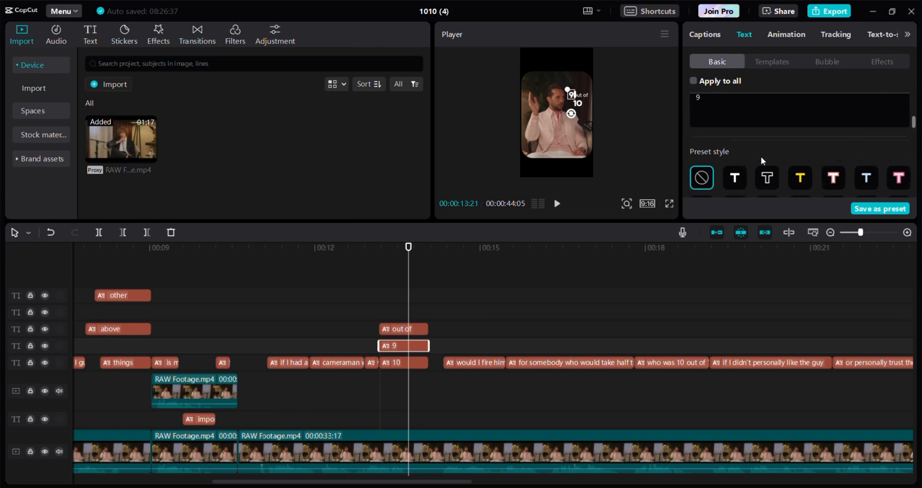
left_click(780, 176)
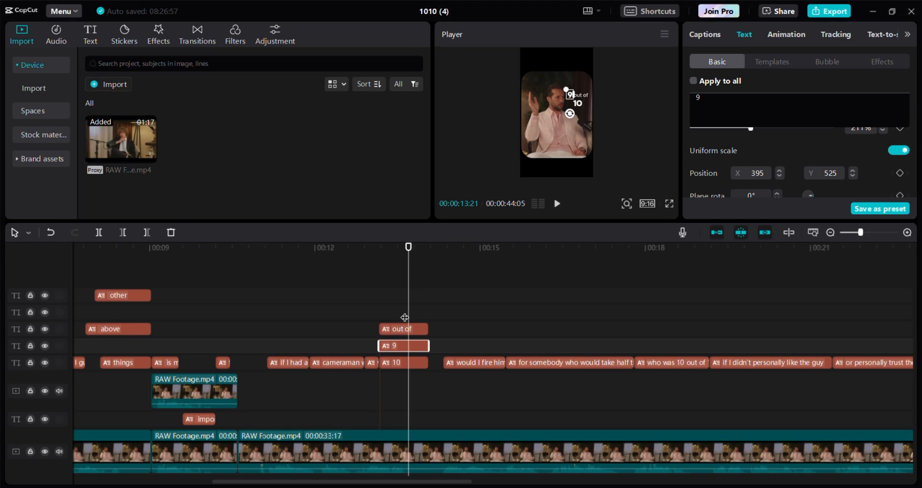
Step: Trim the starts of the "out of" and "10" captions so they appear one after another following "9"
left_click_drag(405, 318, 378, 315)
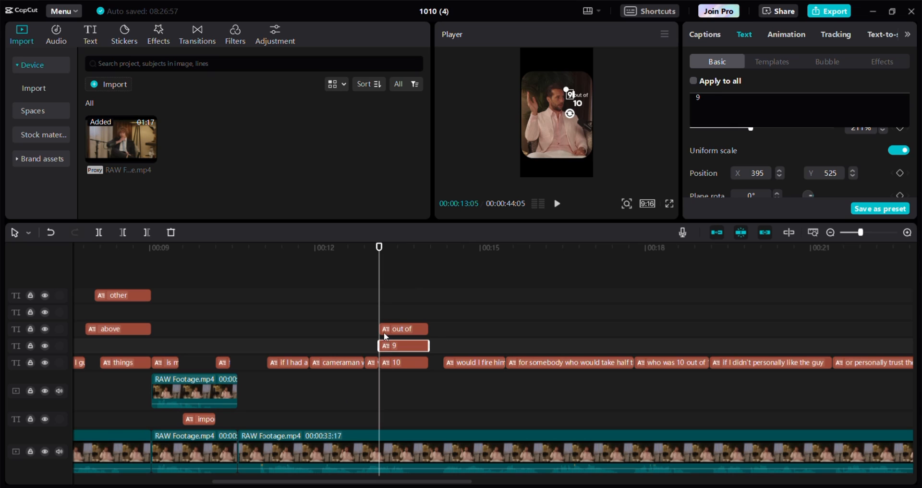
left_click_drag(385, 331, 390, 331)
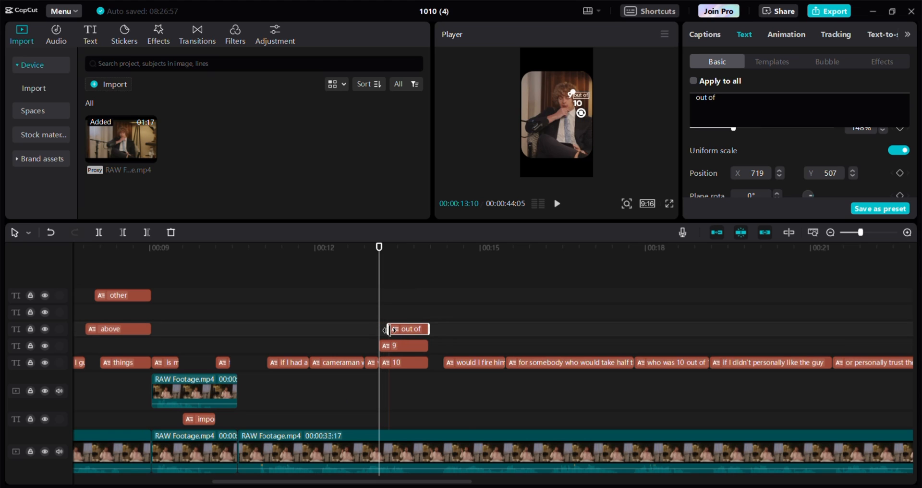
left_click(392, 366)
left_click_drag(383, 363, 395, 363)
scroll(372, 328, "down", 1)
Step: Play back the "9 out of 10" captions to check the timing of their staggered entrances
key("space")
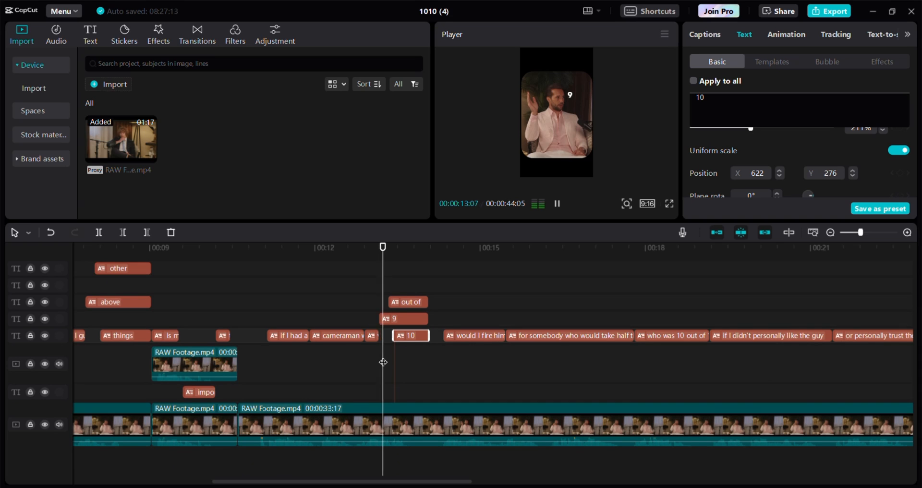
left_click(328, 298)
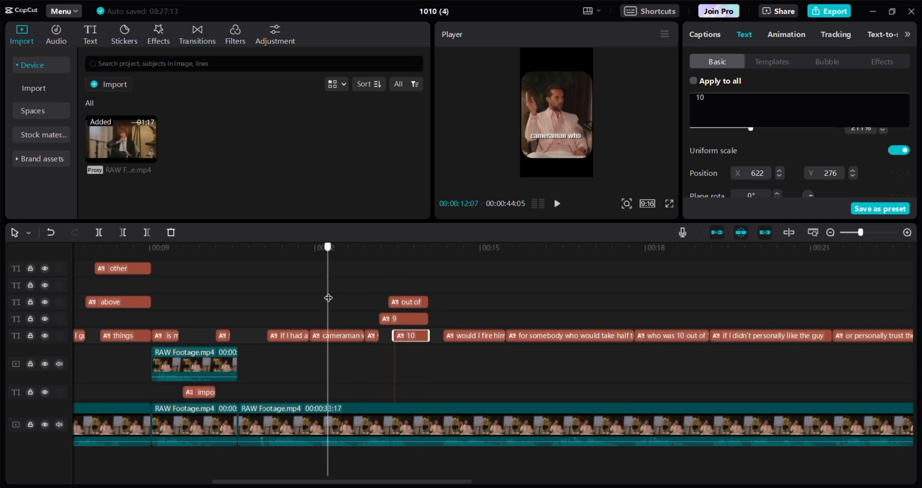
key("space")
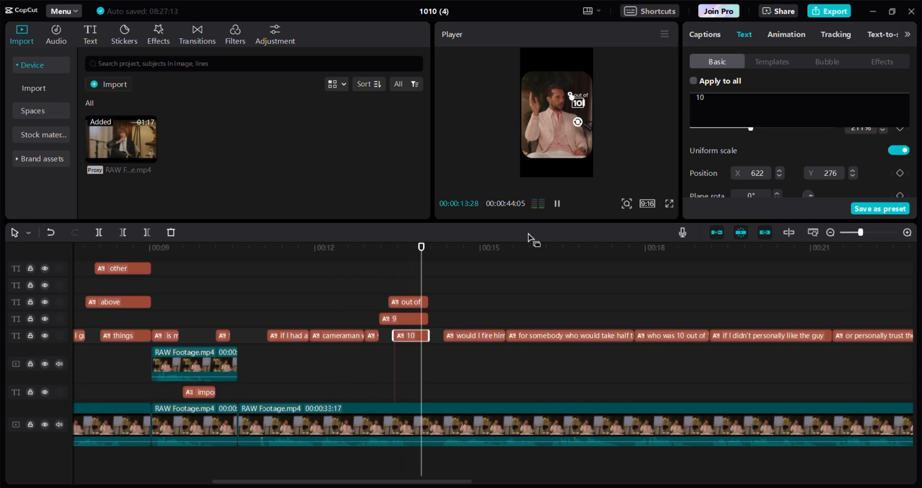
left_click(392, 302)
left_click(418, 320)
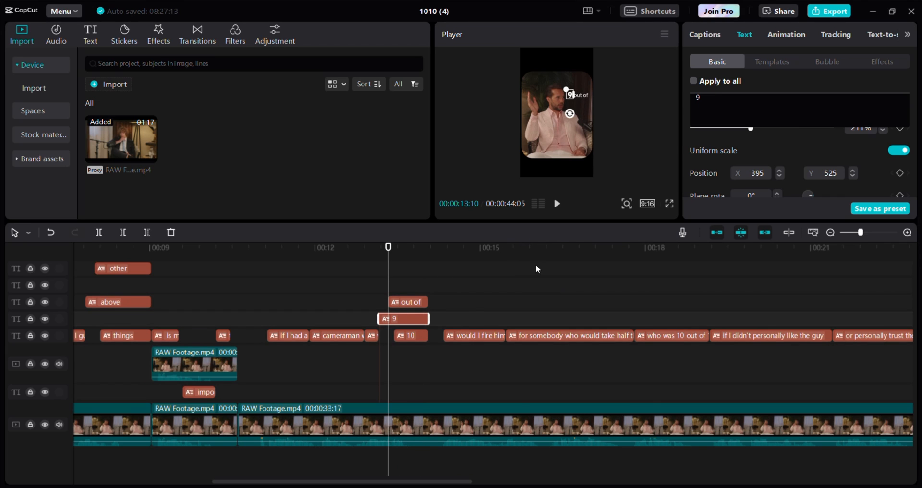
key("space")
key("space")
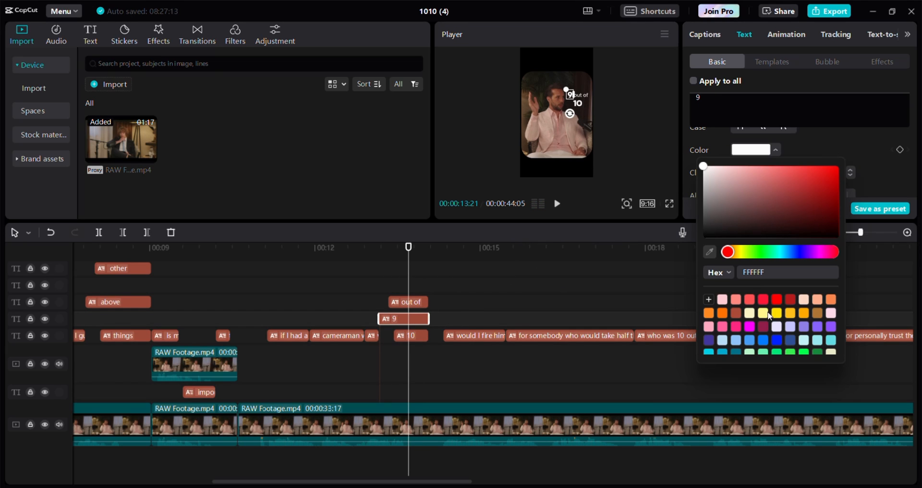
Step: Colour the "9" caption yellow (FFDE00) and the "10" caption green (00FF4B)
left_click(776, 315)
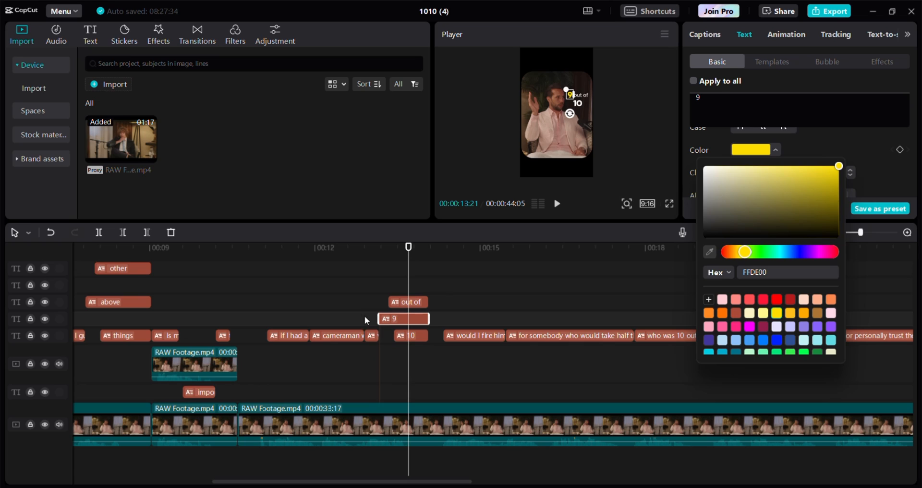
left_click(420, 339)
left_click(754, 150)
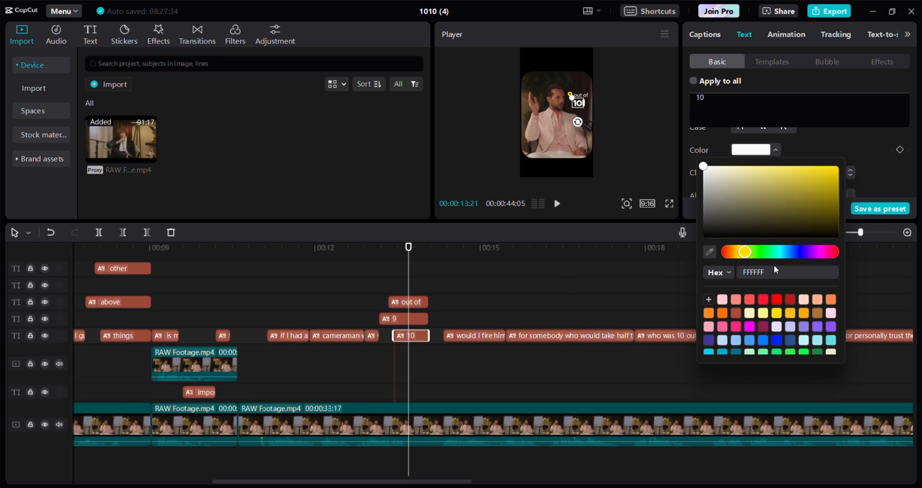
left_click(807, 352)
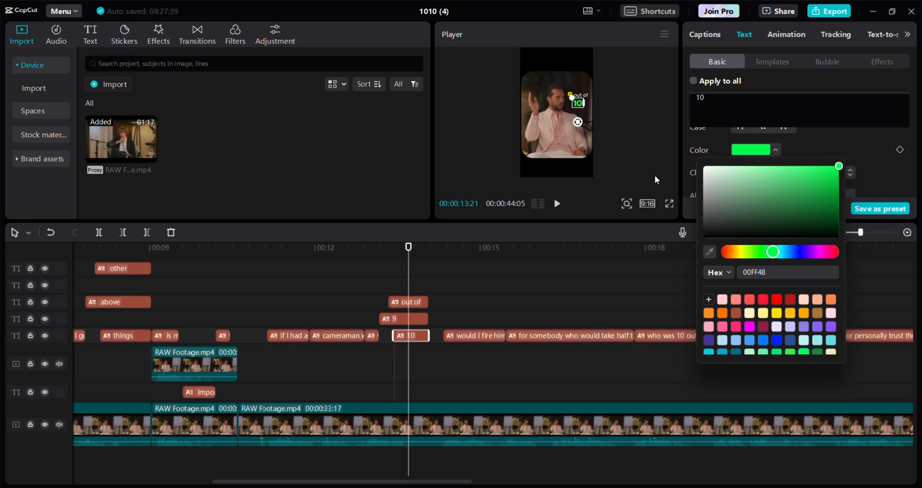
Step: View the coloured "9 out of 10" captions full screen, then play back that section in the timeline
left_click(670, 204)
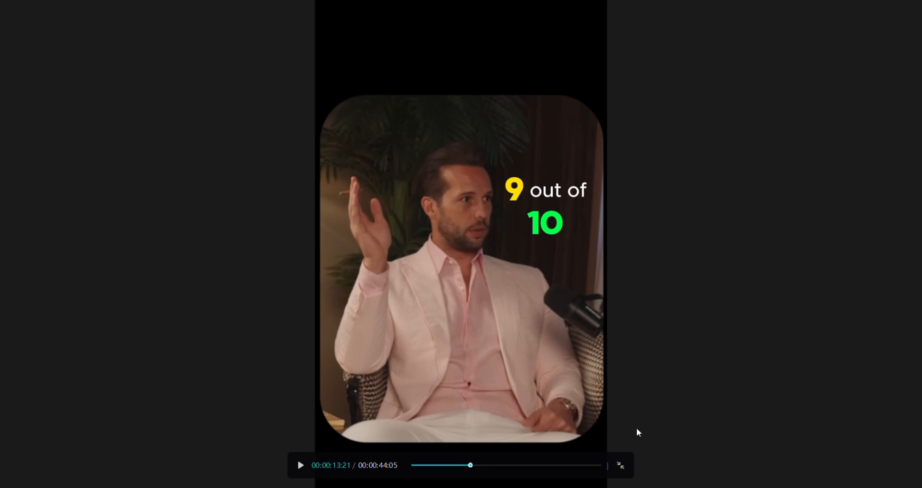
left_click(620, 465)
left_click(361, 272)
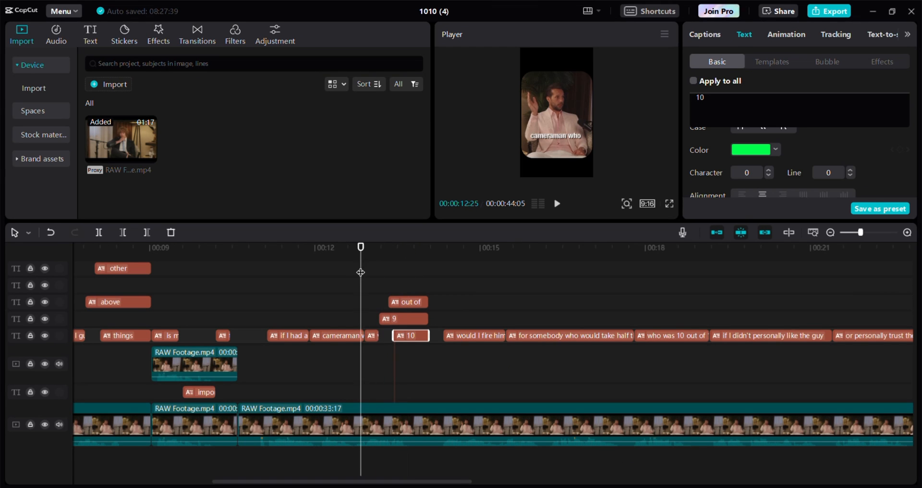
key("space")
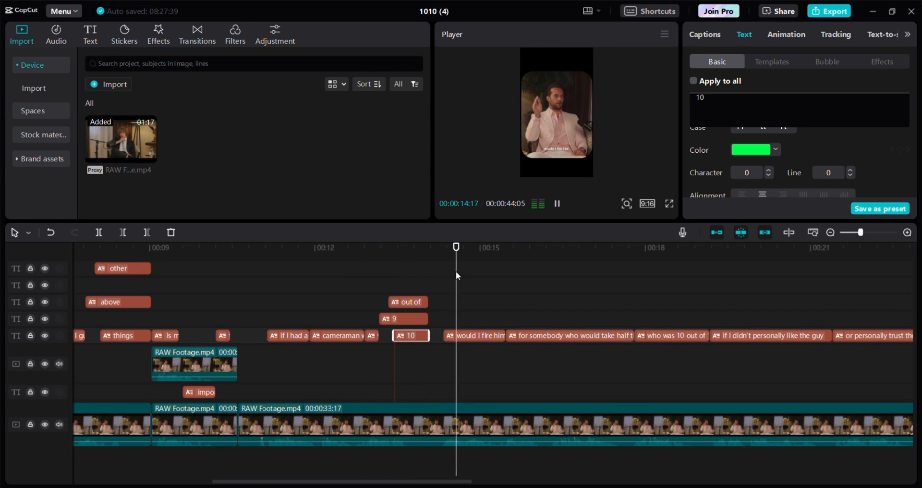
key("space")
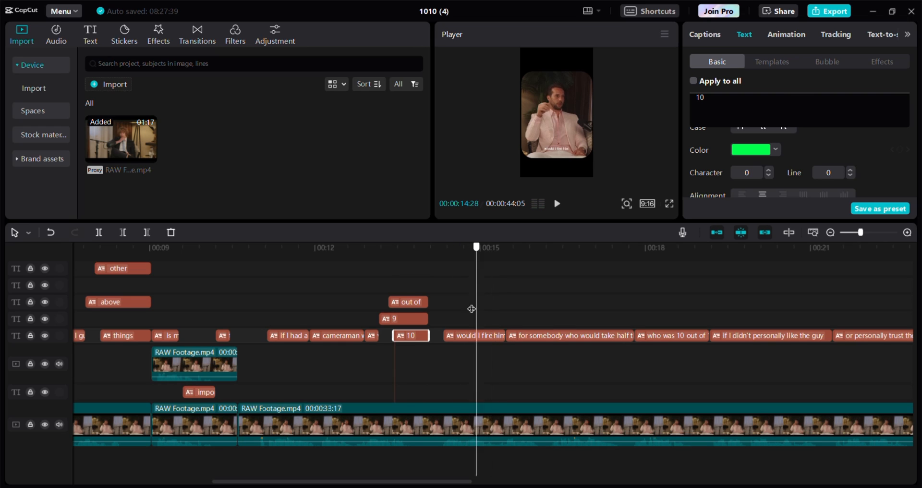
Step: Split the "would I fire him" caption into "would I" and "fire him"
left_click(471, 335)
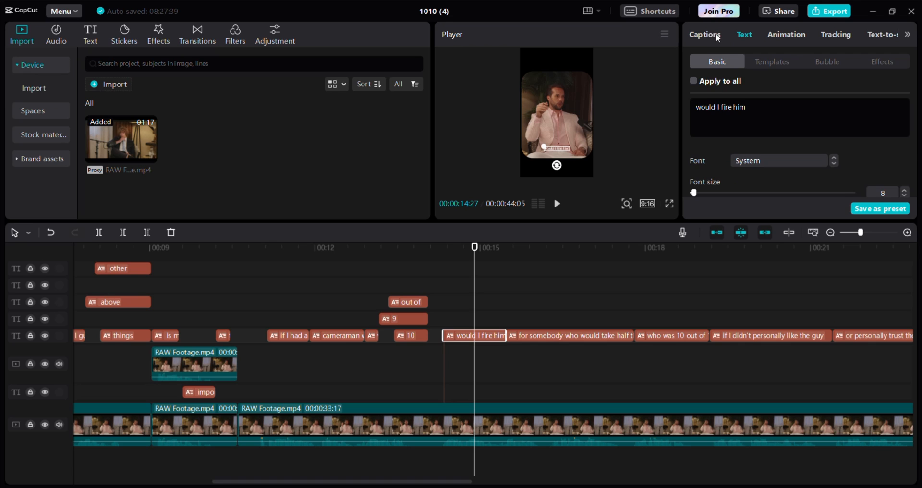
left_click(718, 39)
left_click(734, 148)
key("Return")
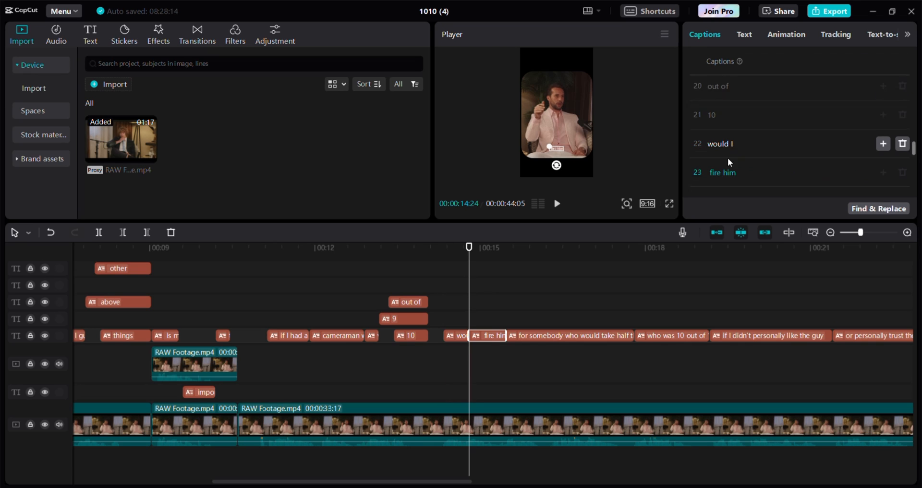
Step: Split the "for somebody who would take half the salary" caption into "for somebody", "who would" and "take half the salary"
scroll(727, 157, "down", 3)
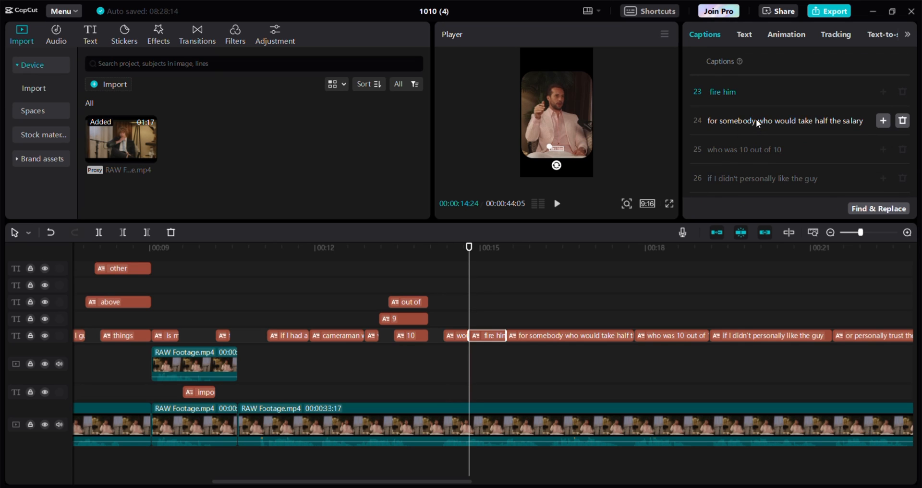
left_click(757, 120)
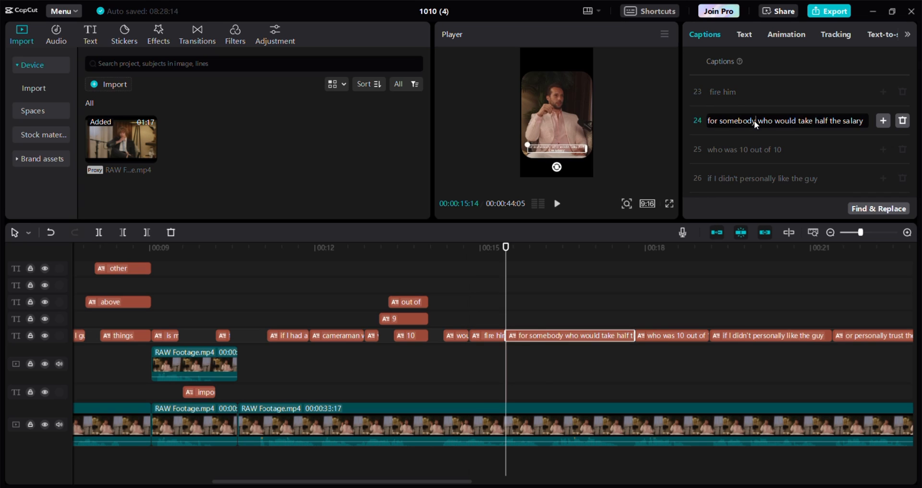
key("Return")
left_click(750, 149)
key("Return")
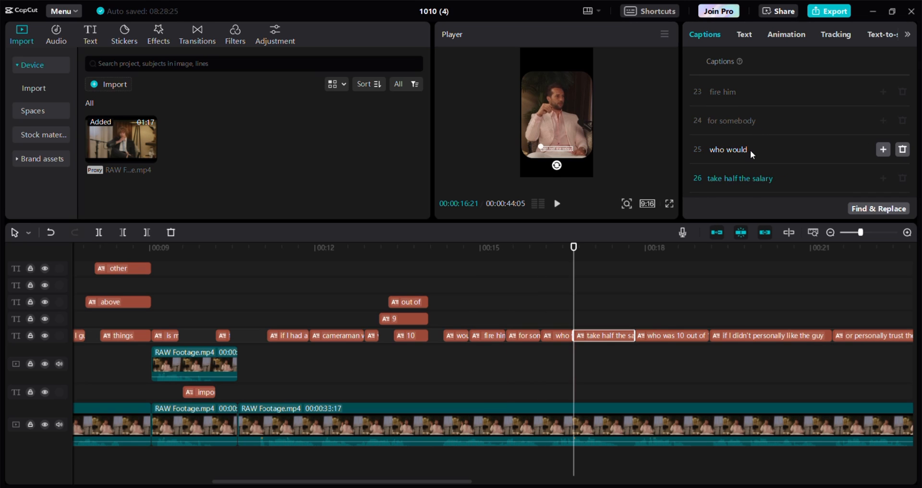
Step: Enlarge the "would I" caption over the speaker's lower body and set its font to HelveticaNeueLTPro77
scroll(786, 160, "down", 1)
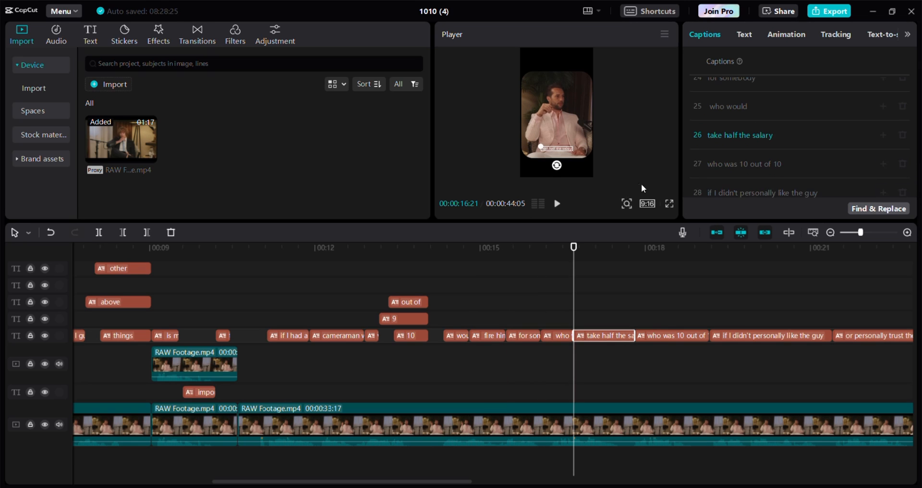
left_click_drag(574, 284, 446, 279)
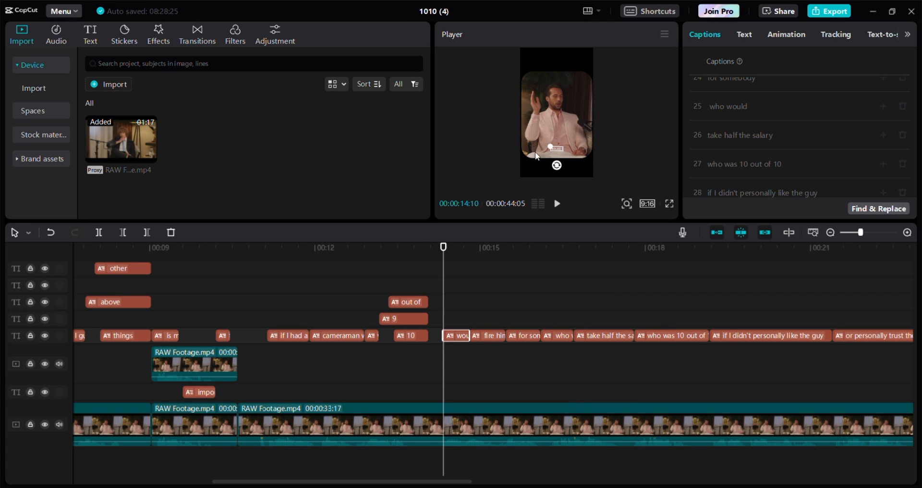
left_click(550, 147)
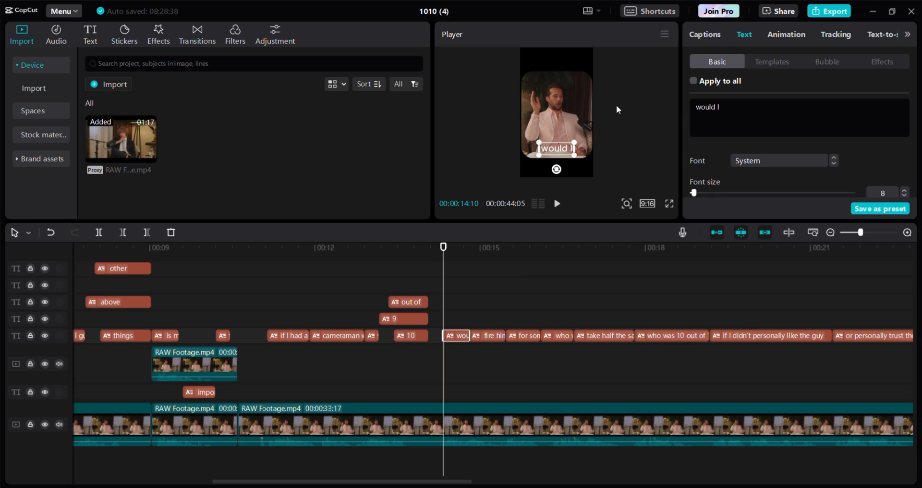
left_click_drag(559, 152, 560, 130)
left_click(747, 163)
left_click(756, 139)
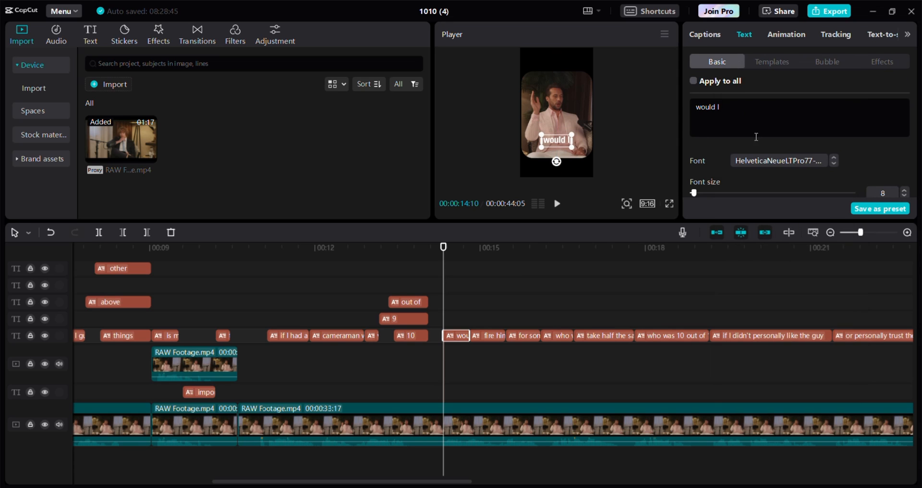
Step: Add a glow to the "would I" caption using the second glow style and weaken it
scroll(740, 161, "down", 8)
left_click(694, 182)
scroll(720, 175, "down", 2)
left_click(746, 173)
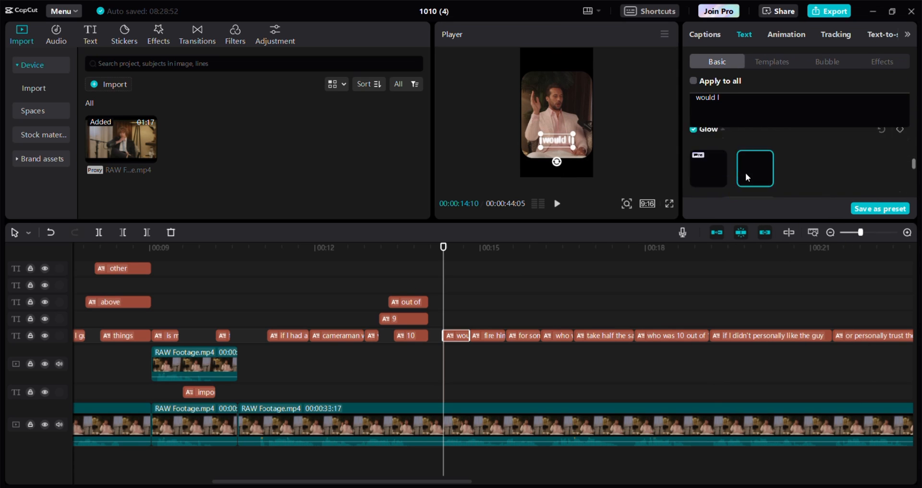
scroll(740, 178, "down", 2)
left_click_drag(733, 189, 710, 188)
Step: Add a shadow to the "would I" caption with raised opacity, 15% bluriness and distance 9, and check it full screen
scroll(710, 190, "down", 1)
left_click(693, 188)
scroll(768, 163, "down", 2)
scroll(796, 148, "down", 2)
left_click_drag(803, 148, 845, 149)
left_click_drag(739, 177, 706, 163)
scroll(715, 178, "down", 2)
left_click(669, 204)
left_click(621, 465)
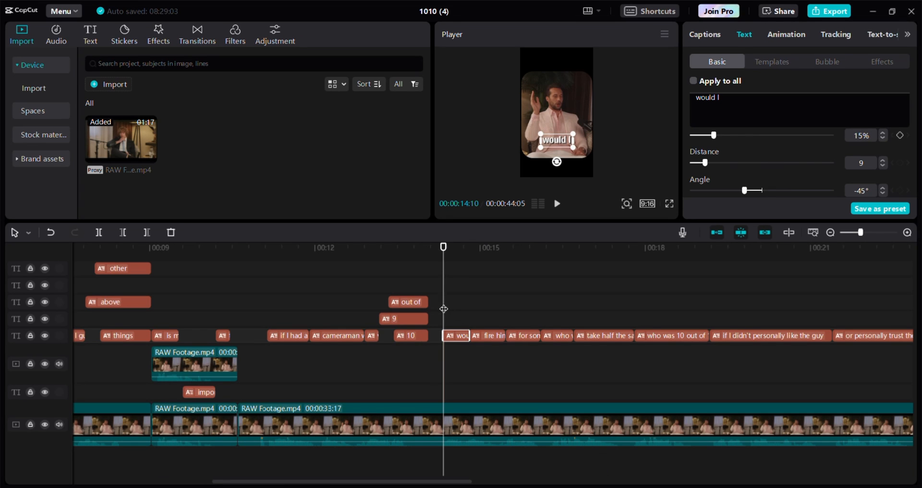
Step: Enlarge the "fire him" caption and place it beside the speaker's head
left_click_drag(444, 309, 486, 310)
left_click(563, 152)
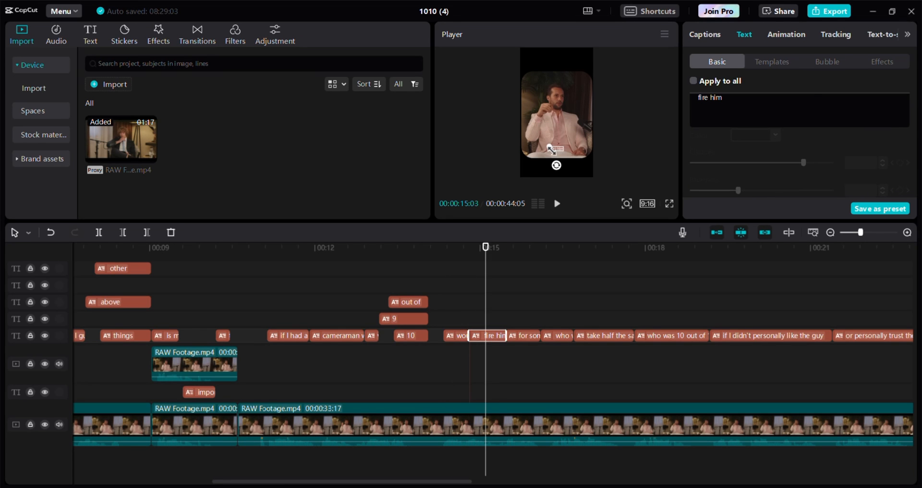
left_click_drag(552, 151, 577, 101)
left_click_drag(564, 95, 574, 102)
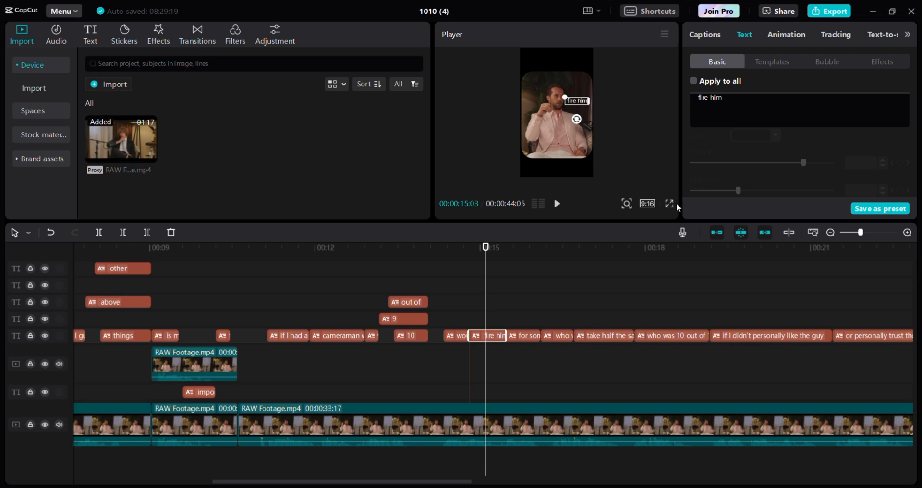
Step: Change the "fire him" caption to title case and check it full screen
scroll(745, 144, "up", 10)
scroll(745, 139, "down", 1)
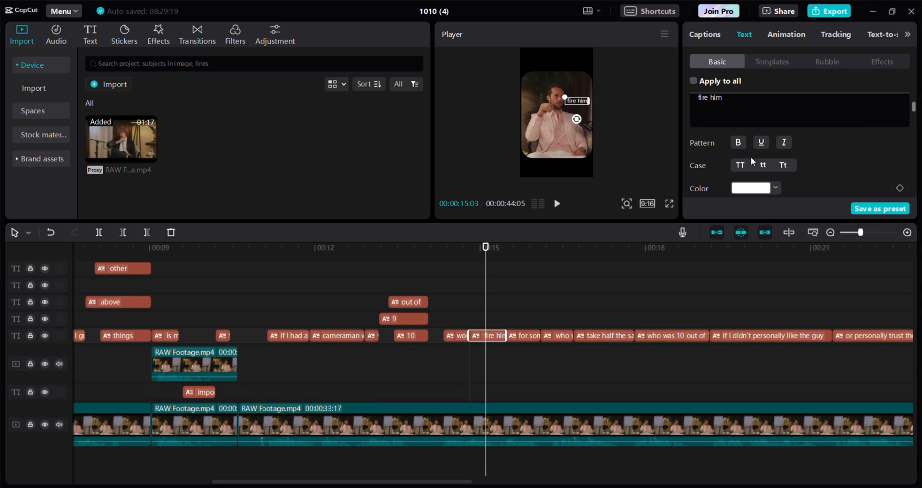
left_click(785, 165)
left_click(669, 203)
key("Escape")
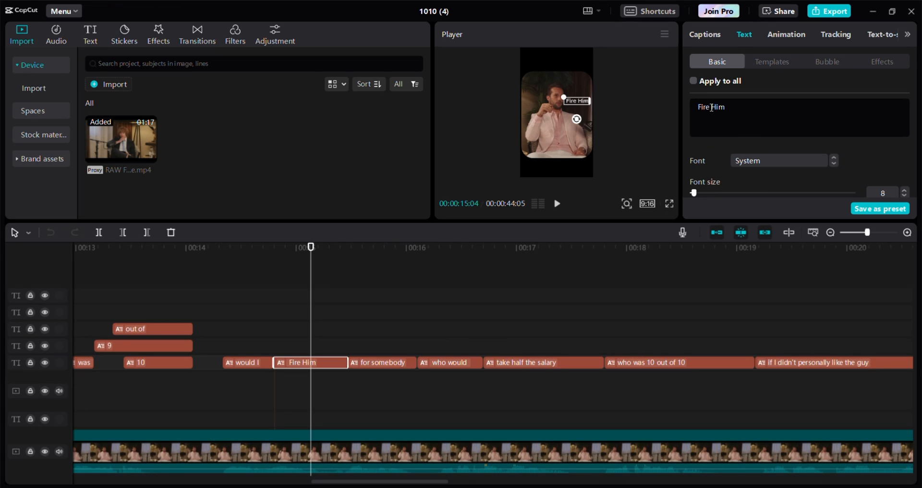
Step: Colour only the word "Fire" in the "Fire Him" caption red (FF0000)
double_click(713, 107)
double_click(709, 107)
scroll(743, 154, "down", 5)
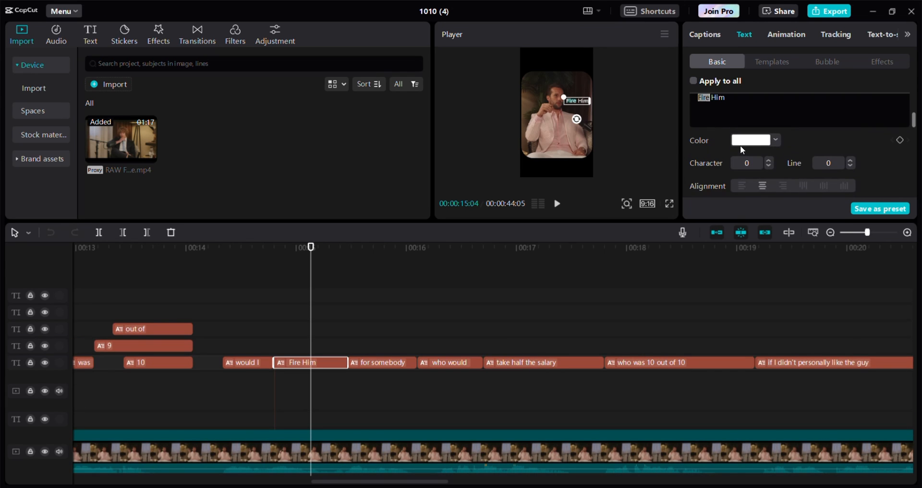
left_click(747, 141)
left_click_drag(706, 158, 873, 149)
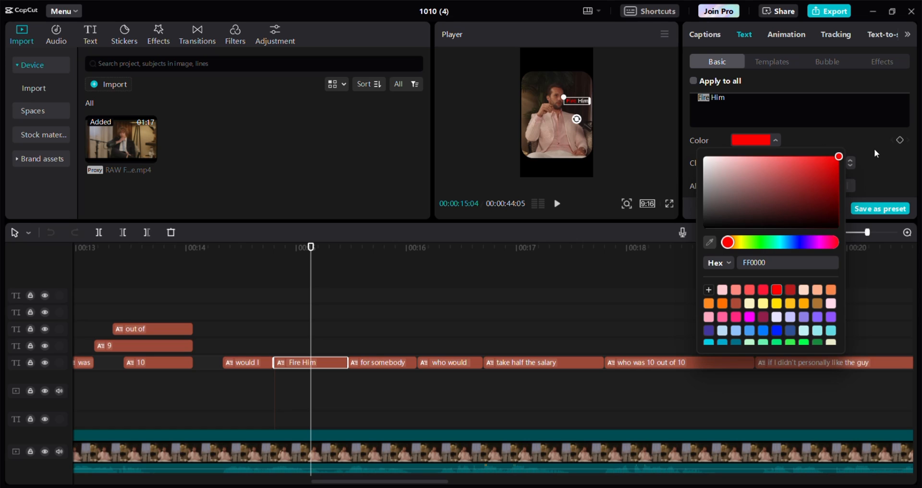
left_click(874, 148)
Step: Add a glow to the whole "Fire Him" caption
scroll(735, 170, "down", 8)
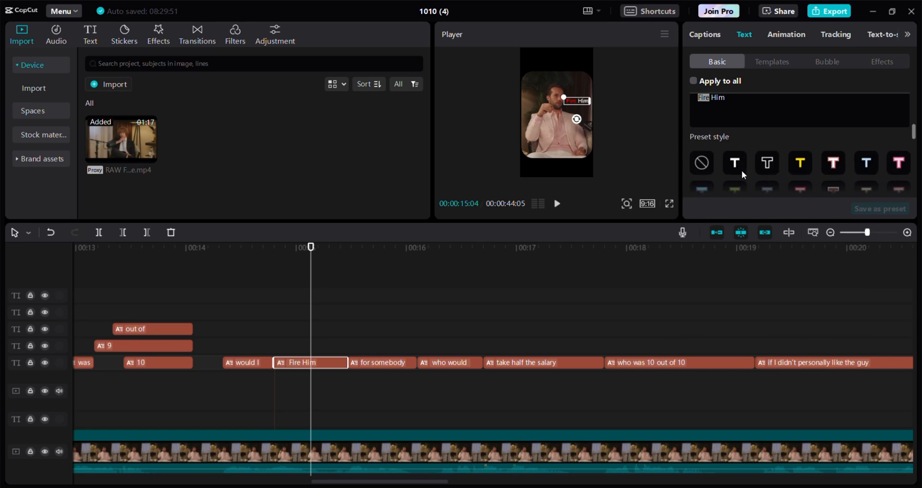
left_click(732, 106)
scroll(710, 159, "down", 3)
scroll(696, 168, "up", 1)
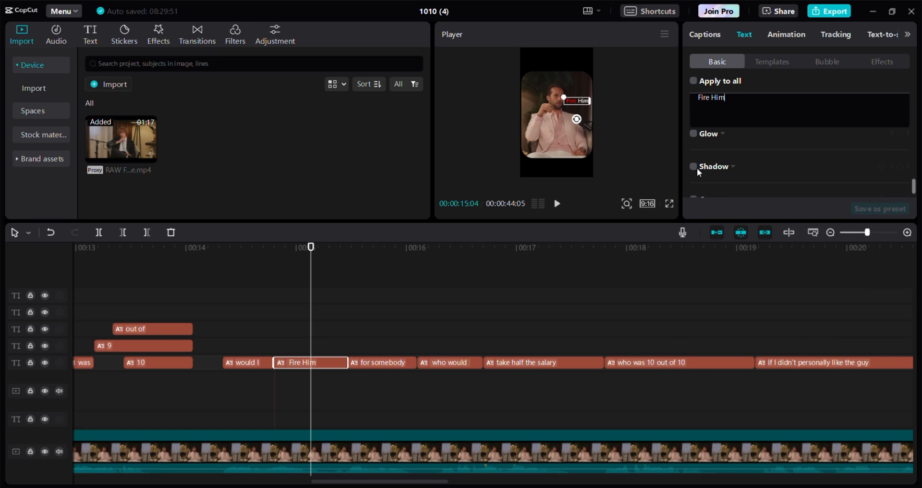
left_click(694, 134)
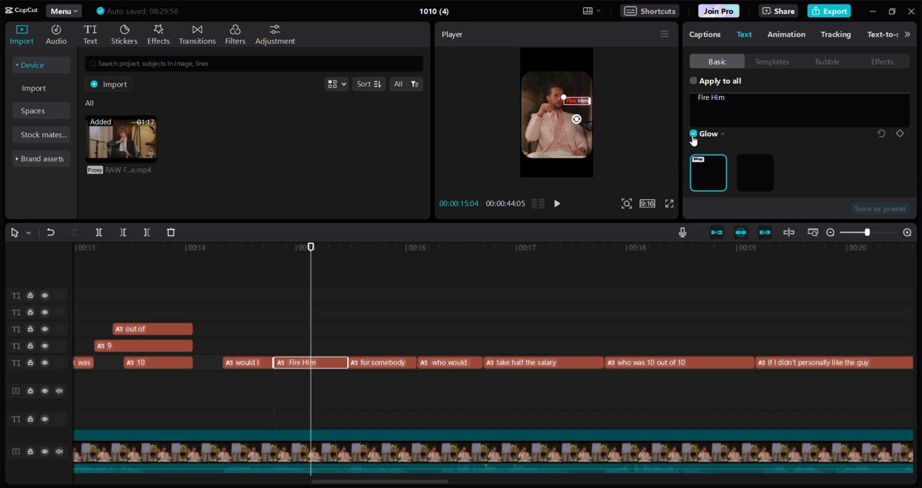
scroll(697, 163, "down", 5)
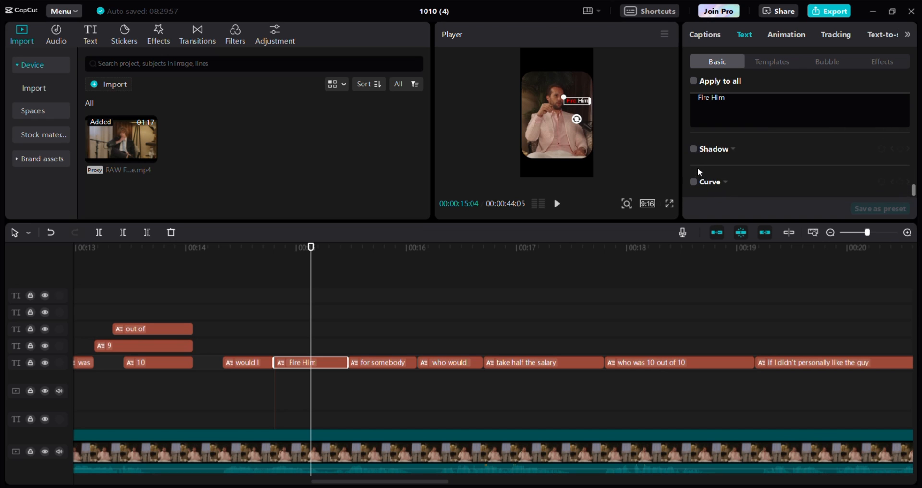
Step: Add a shadow to the "Fire Him" caption with raised opacity, 14% bluriness and distance 11, and check it full screen
left_click(693, 149)
scroll(720, 166, "down", 2)
left_click_drag(803, 156, 844, 160)
scroll(719, 181, "down", 2)
left_click(669, 203)
left_click(620, 465)
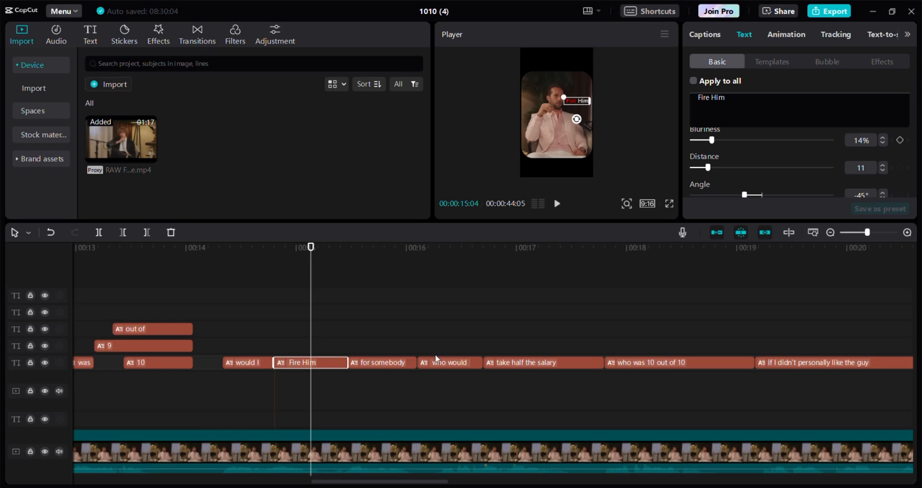
Step: Enlarge the "Fire Him" caption slightly to 171% scale, then view it full screen and play back that section
left_click_drag(564, 97, 564, 98)
scroll(811, 160, "up", 6)
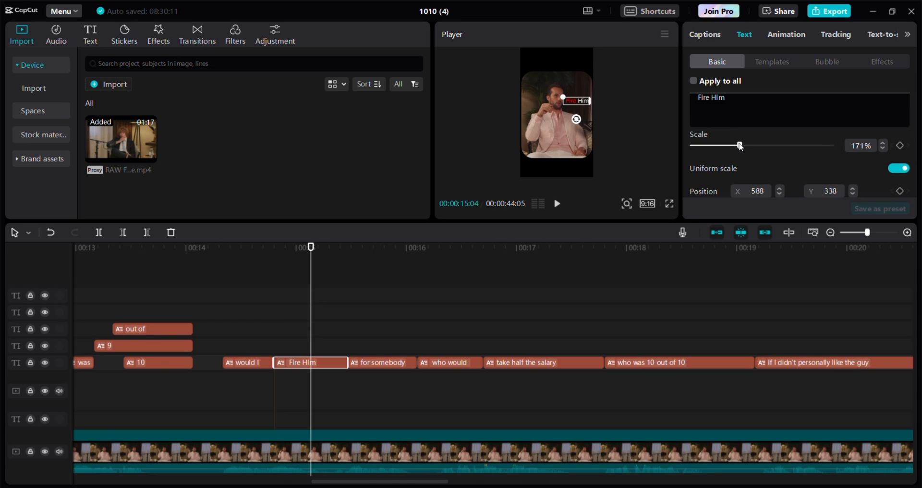
left_click(669, 204)
key("Escape")
key("space")
key("space")
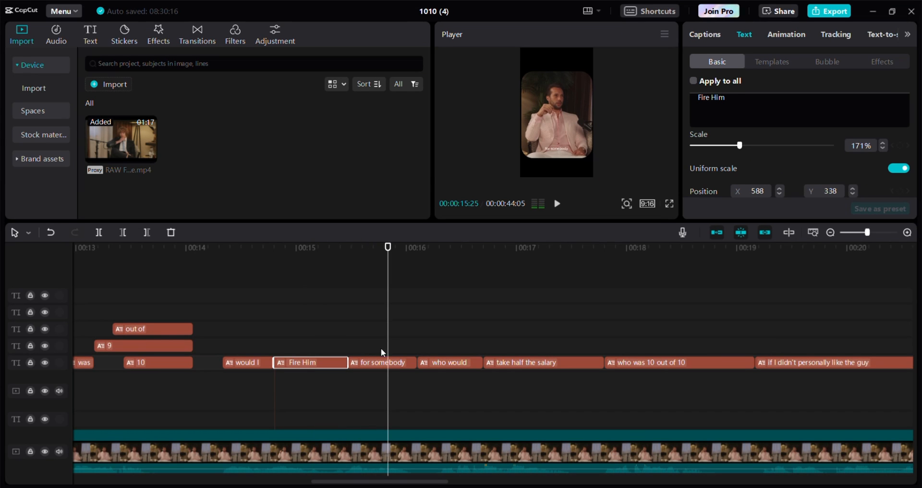
Step: Enlarge the "for somebody" caption over the speaker's lower body and set its font to HelveticaNeueLTPro77
left_click(385, 363)
left_click_drag(550, 138, 550, 137)
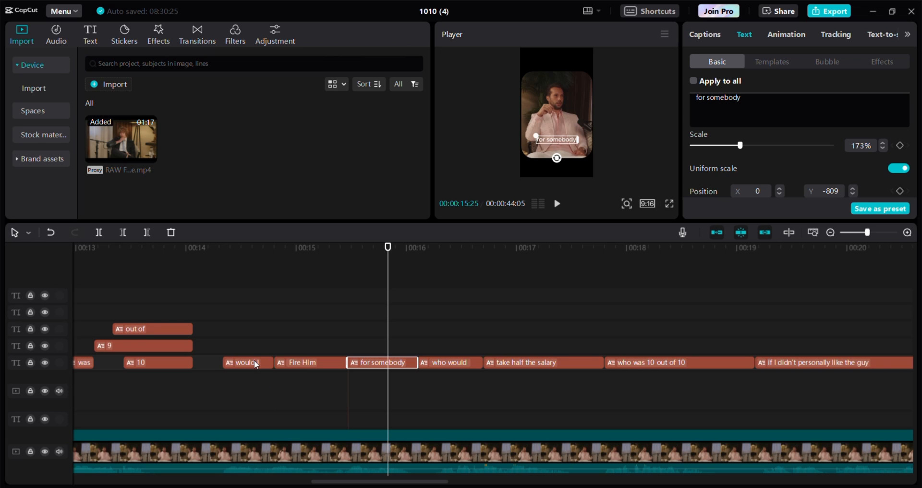
left_click(256, 365)
scroll(736, 158, "up", 5)
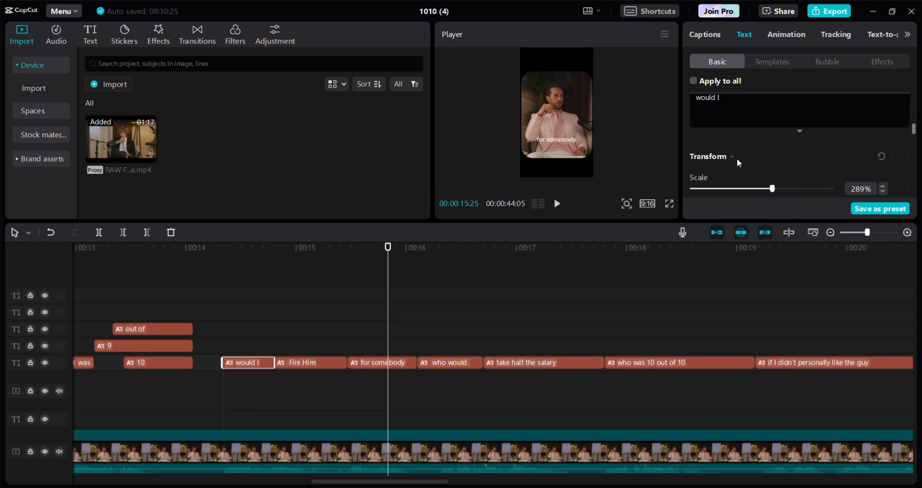
left_click(414, 363)
left_click(782, 160)
left_click(773, 126)
Step: Match the "for somebody" caption's scale to the 289% of the "would I" caption and set its Y position to -839
scroll(769, 158, "down", 1)
left_click(248, 363)
scroll(749, 188, "down", 5)
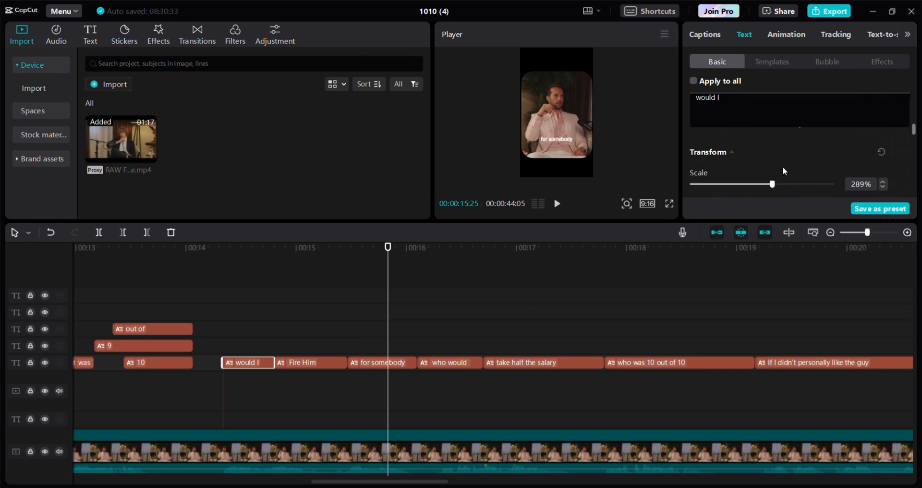
left_click(383, 362)
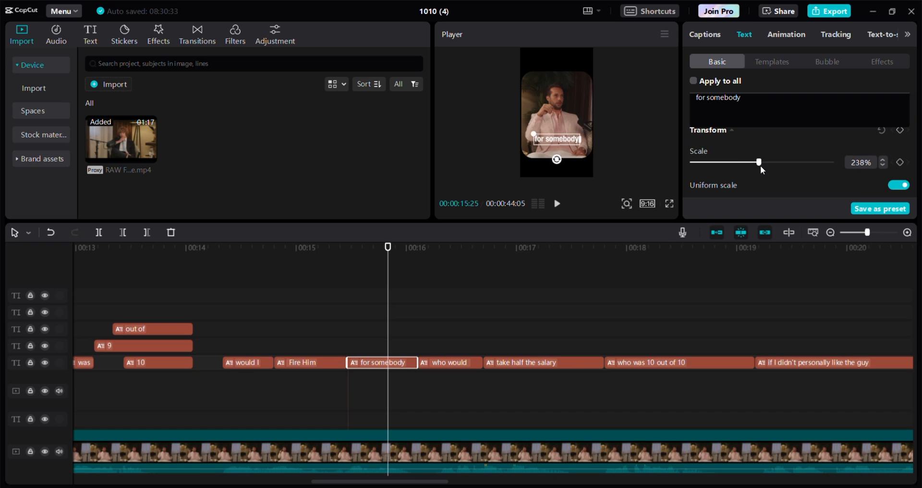
left_click(258, 365)
scroll(759, 175, "down", 2)
left_click(405, 365)
left_click(852, 166)
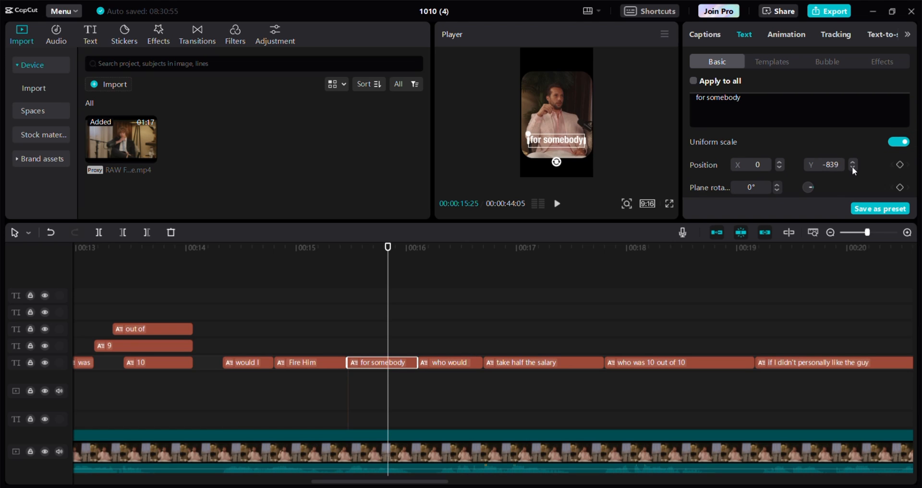
left_click(257, 366)
mouse_move(388, 339)
left_mouse_down()
mouse_move(320, 336)
mouse_move(397, 323)
left_mouse_up()
left_click(398, 362)
Step: Add a glow and a black shadow to the "for somebody" caption, with 100% shadow opacity, 12% bluriness and distance 10
scroll(720, 161, "down", 10)
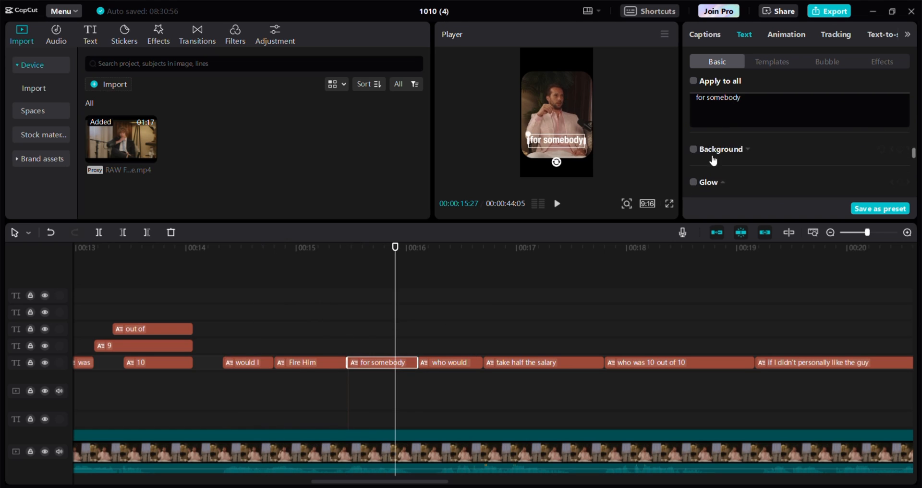
left_click(694, 177)
scroll(742, 151, "down", 2)
scroll(748, 150, "down", 5)
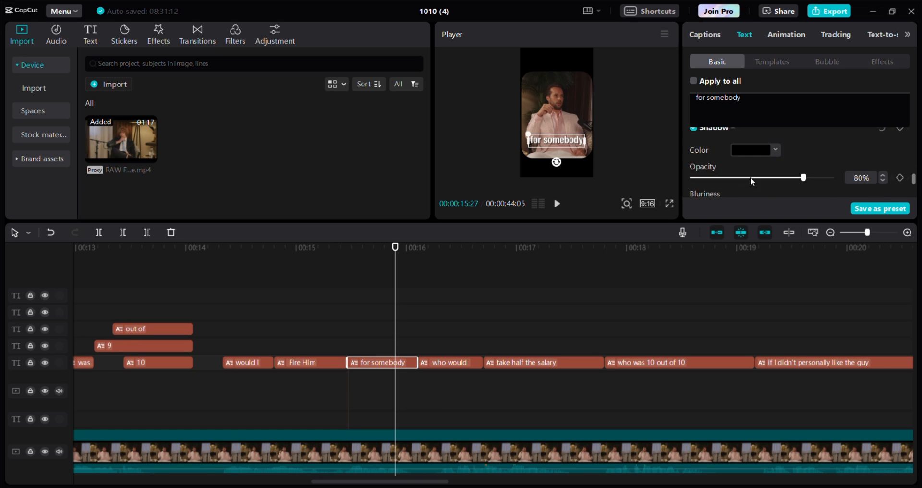
scroll(769, 178, "down", 2)
left_click(708, 154)
Step: Play back the styled "for somebody" caption full screen, then append "..." to its text
left_click(669, 203)
left_click(471, 464)
key("space")
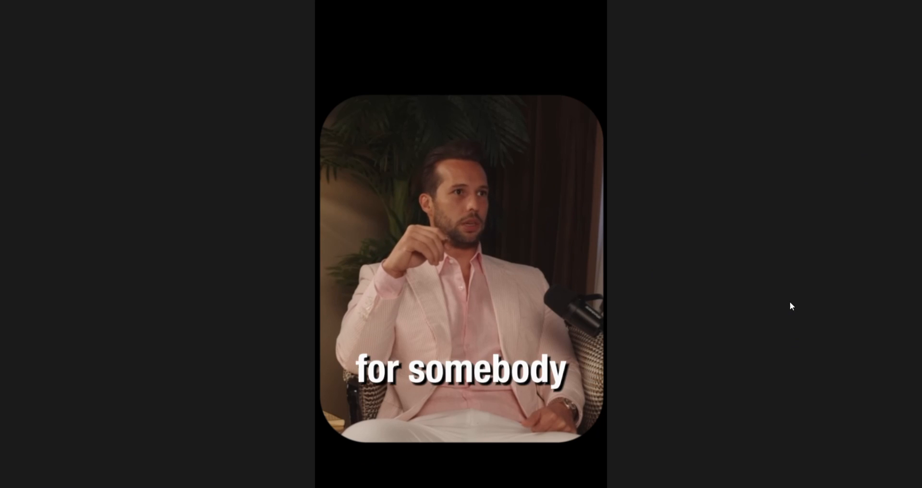
left_click(618, 465)
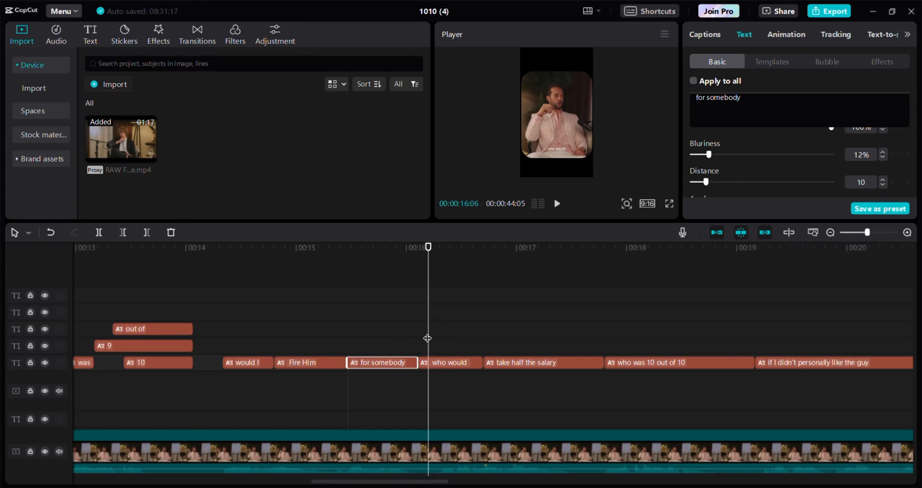
left_click_drag(427, 338, 418, 338)
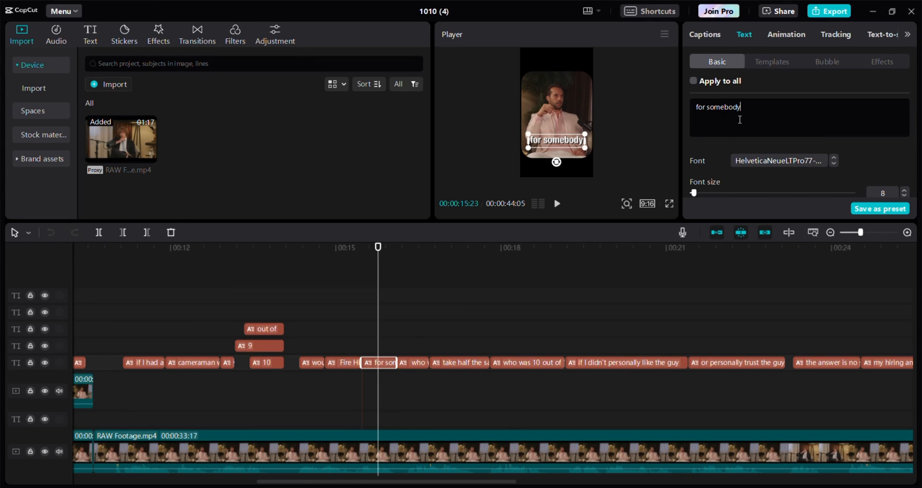
type("...")
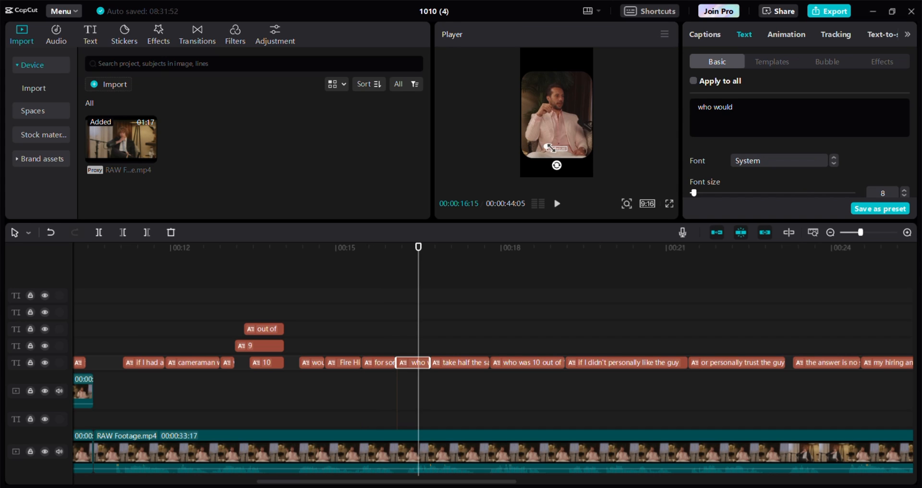
Step: Enlarge the "who would" caption over the speaker's lower body and set its font to HelveticaNeueLTPro77
mouse_move(552, 148)
left_mouse_down()
mouse_move(535, 139)
mouse_move(549, 140)
left_mouse_up()
left_click(778, 161)
left_click(778, 132)
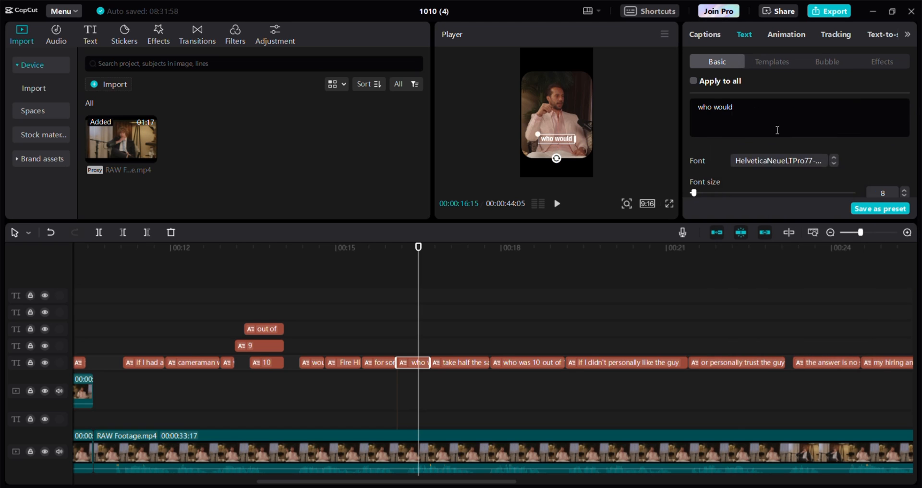
Step: Scale up the "who would" caption further and lower its Y position to line up with the previous captions
scroll(809, 158, "down", 4)
scroll(810, 161, "down", 3)
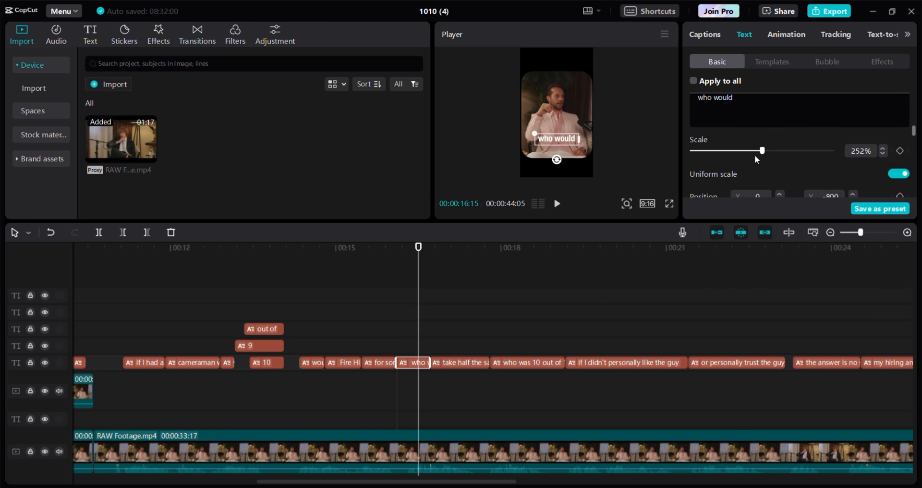
left_click_drag(758, 154, 774, 153)
scroll(784, 183, "down", 2)
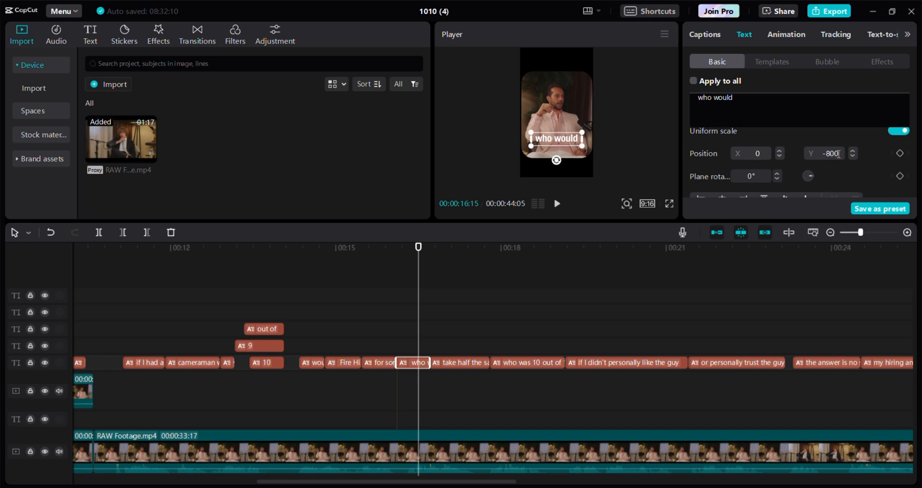
left_click(853, 156)
Step: Add a shadow and a glow to the "who would" caption
scroll(817, 164, "down", 5)
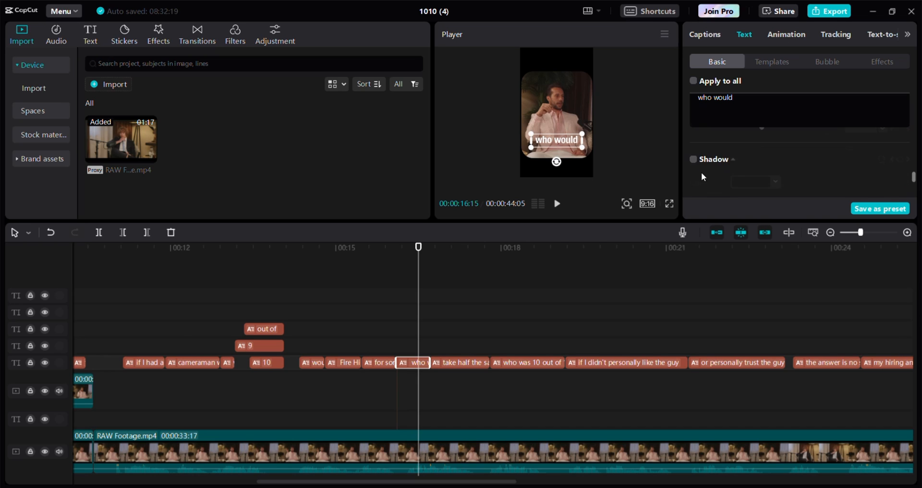
left_click(693, 158)
scroll(716, 178, "down", 2)
scroll(735, 194, "down", 5)
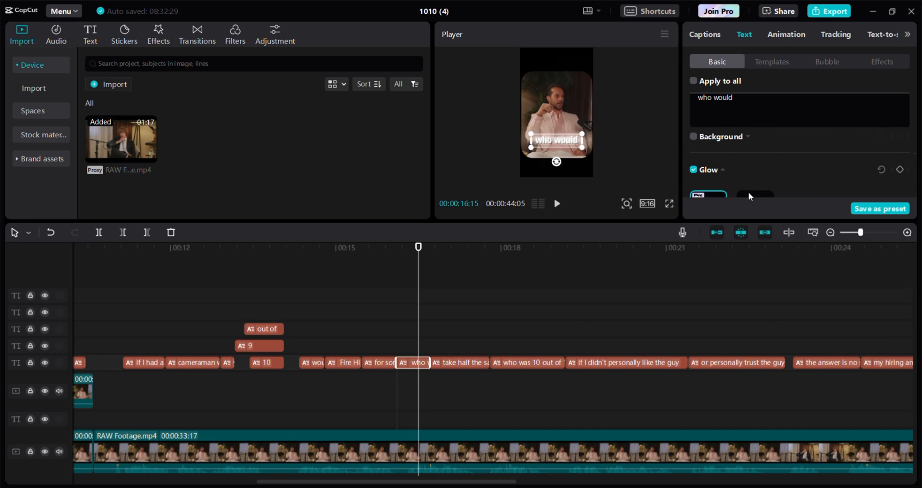
Step: Split the "take half the salary" caption after "take" into two separate captions
left_click(456, 339)
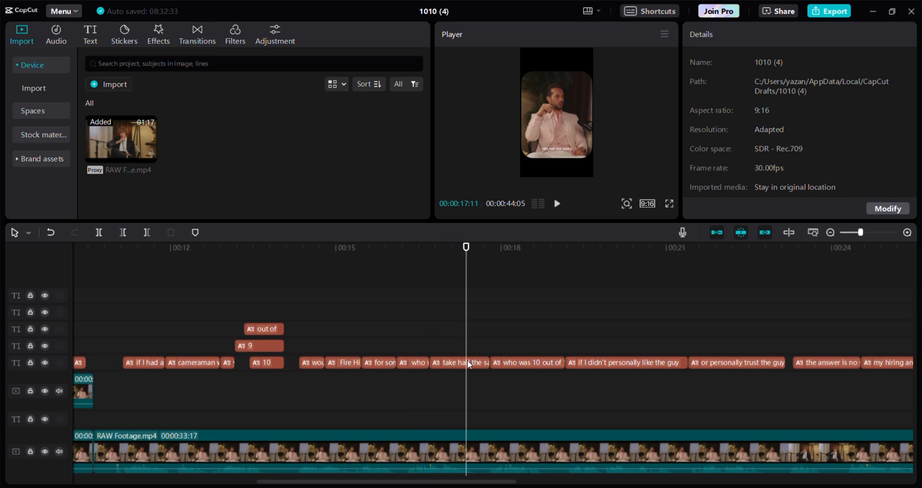
left_click(468, 360)
left_click(708, 44)
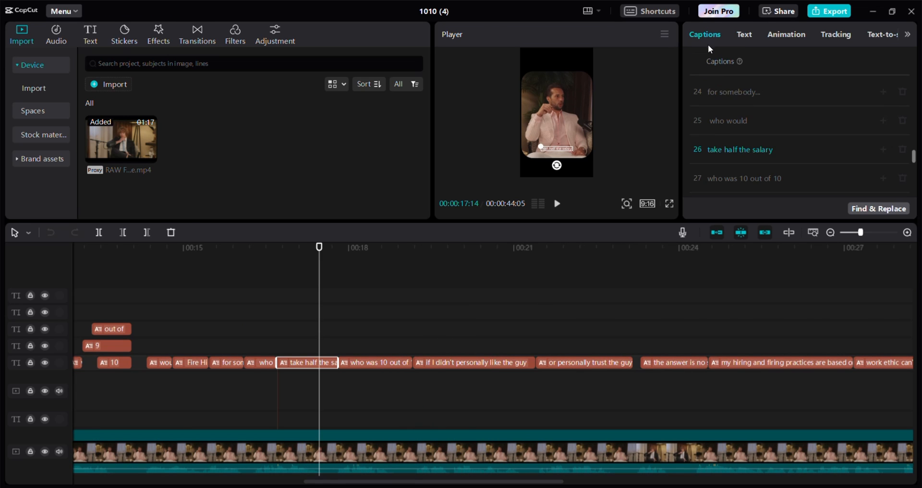
left_click(724, 151)
key("Return")
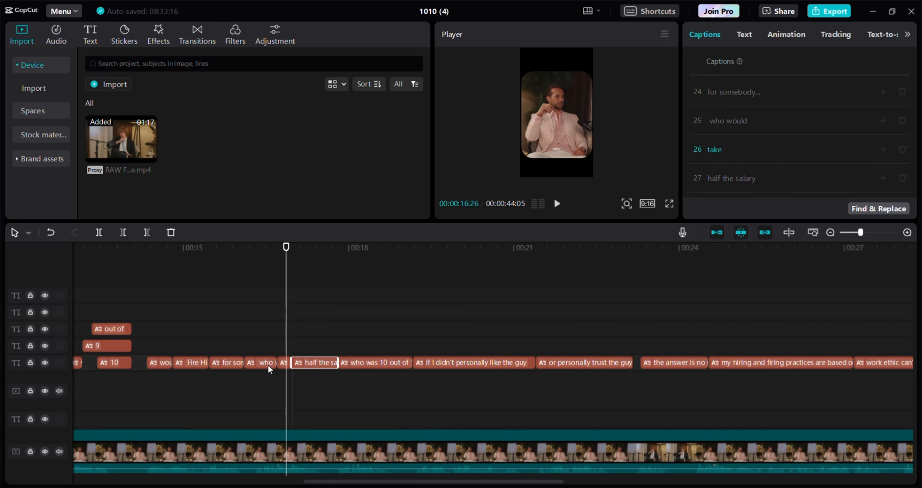
Step: Set the "take" caption's font to HelveticaNeue77 and its scale to 289%
left_click(268, 364)
left_click(740, 35)
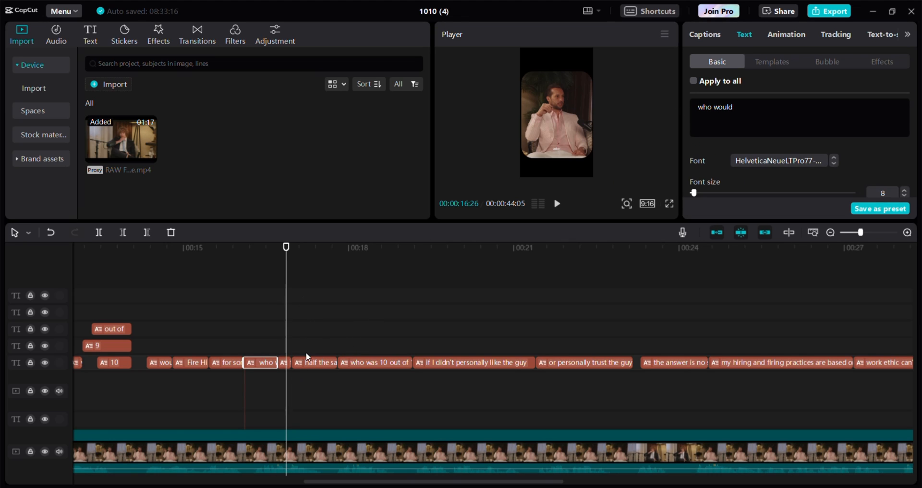
left_click(284, 363)
left_click(778, 161)
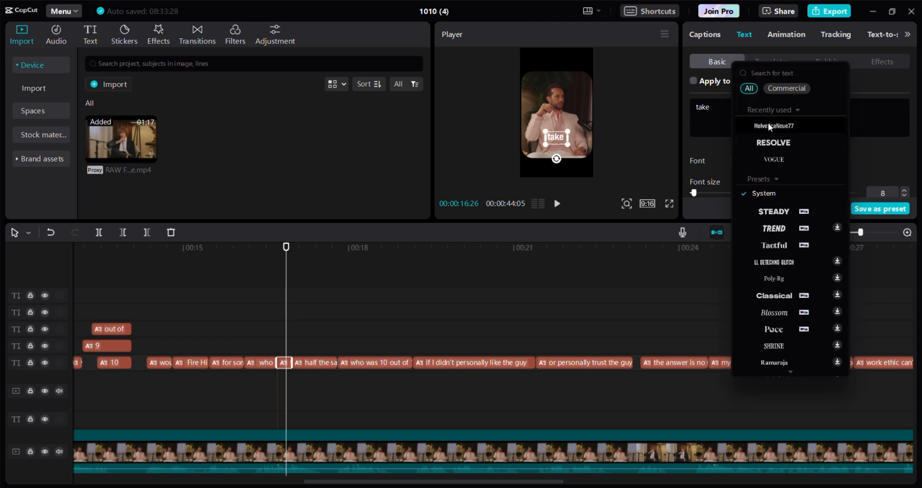
left_click(769, 126)
scroll(763, 163, "down", 5)
left_click_drag(770, 143, 772, 144)
scroll(764, 180, "down", 2)
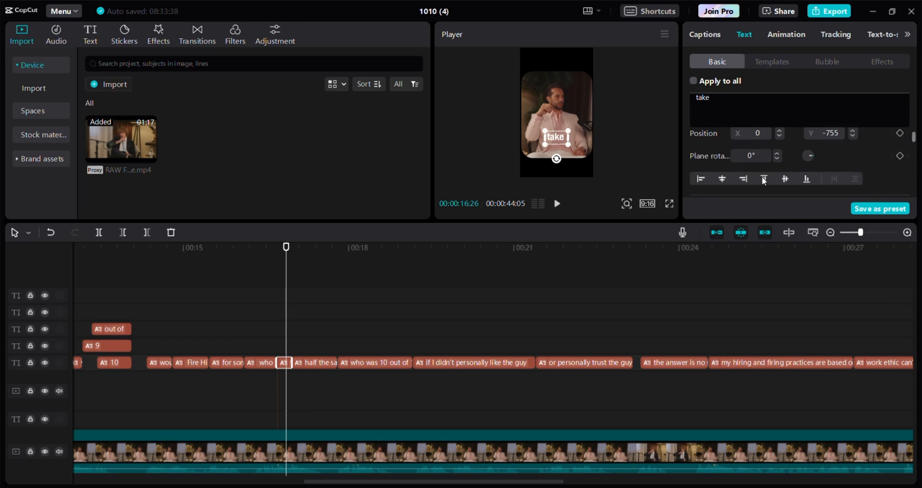
Step: Add a glow and a shadow to the "take" caption, with the shadow's bluriness at 14%
scroll(763, 178, "down", 4)
left_click(694, 151)
left_click(747, 178)
scroll(742, 170, "down", 3)
scroll(725, 177, "up", 1)
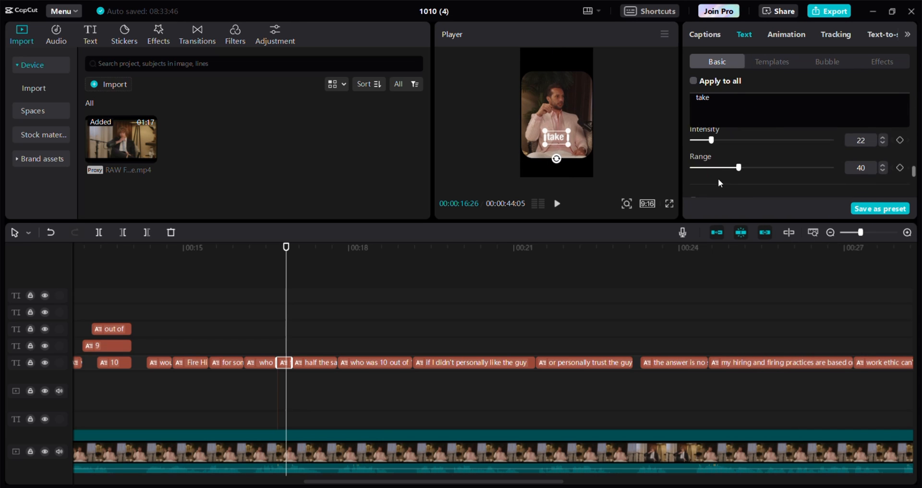
scroll(718, 179, "down", 3)
scroll(713, 160, "up", 1)
left_click(694, 131)
scroll(701, 149, "down", 1)
left_click_drag(707, 161, 713, 161)
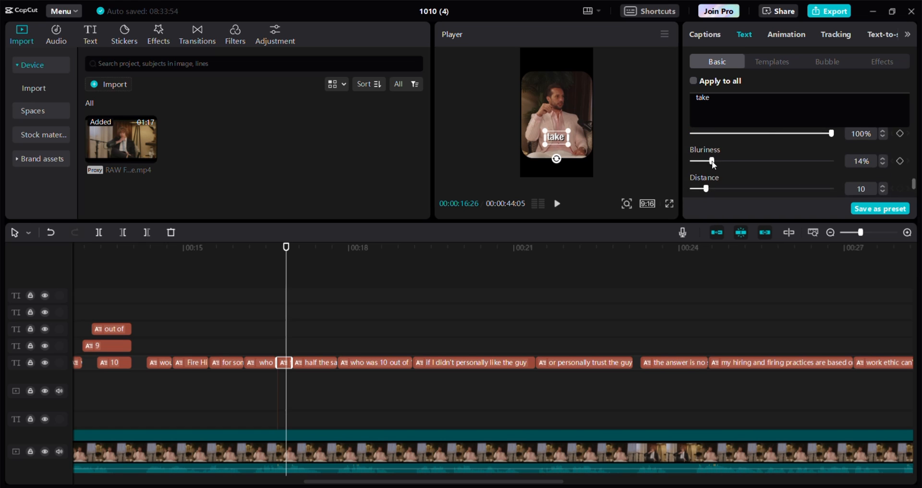
Step: Lower the "take" caption's Y position to about -800 to match the previous caption
scroll(742, 170, "up", 6)
left_click(854, 194)
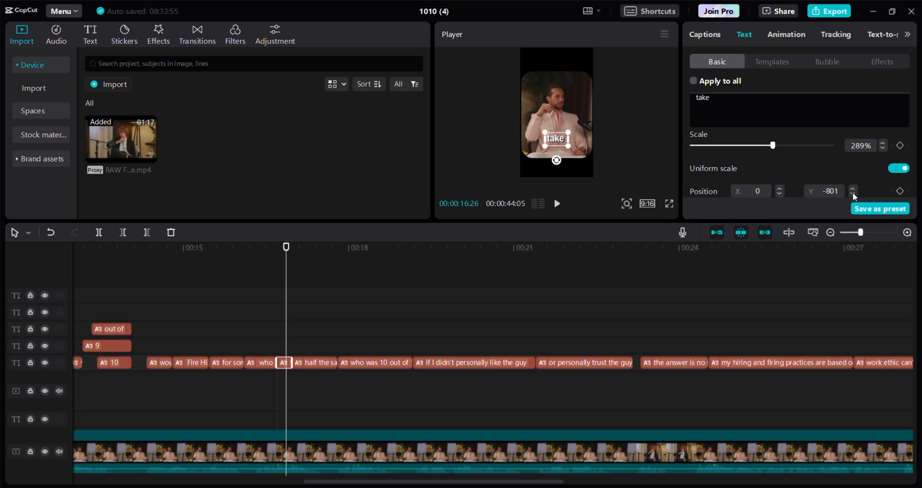
left_click(853, 194)
Step: Move the "half the salary" caption up over the speaker's chest
left_click(302, 318)
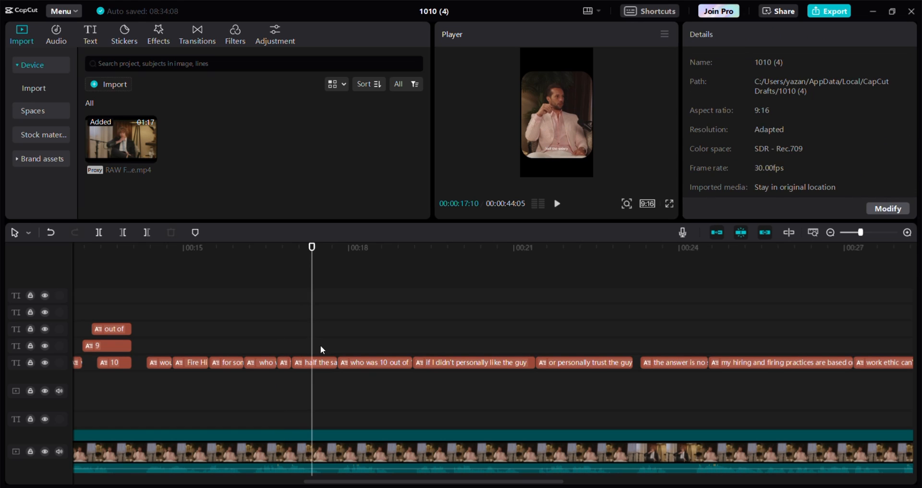
left_click(324, 362)
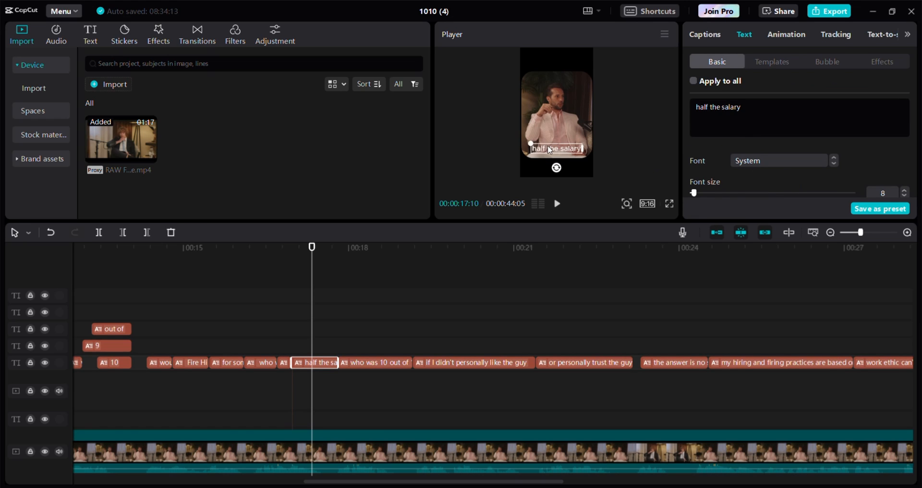
left_click_drag(549, 149, 549, 121)
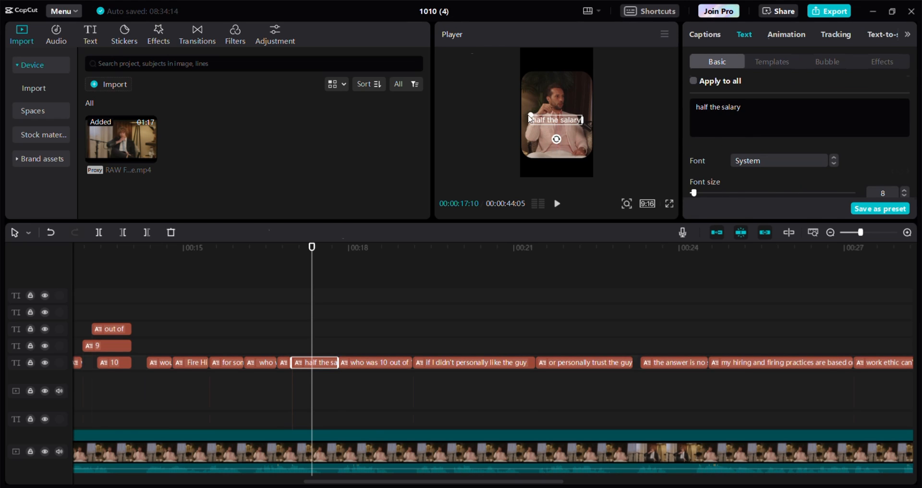
left_click(531, 120)
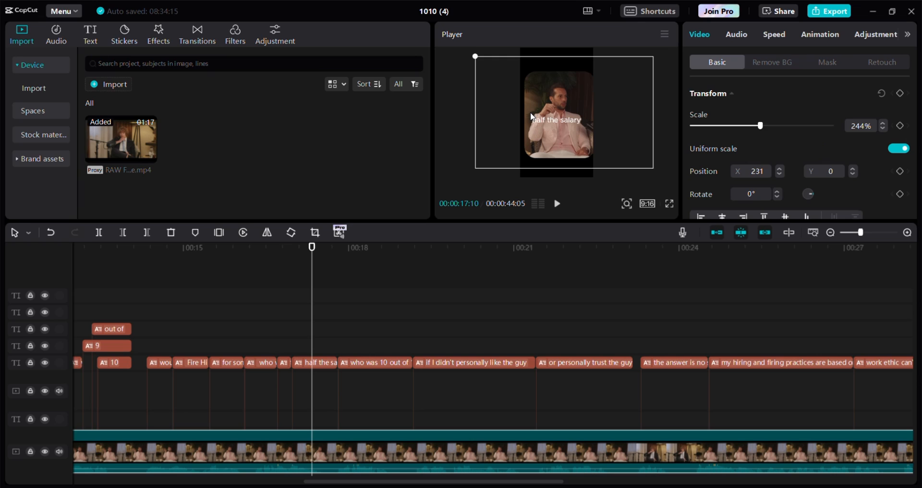
key("ctrl+z")
Step: Duplicate the "half the salary" caption twice and stack the copies directly above the original on separate tracks
left_click(335, 361)
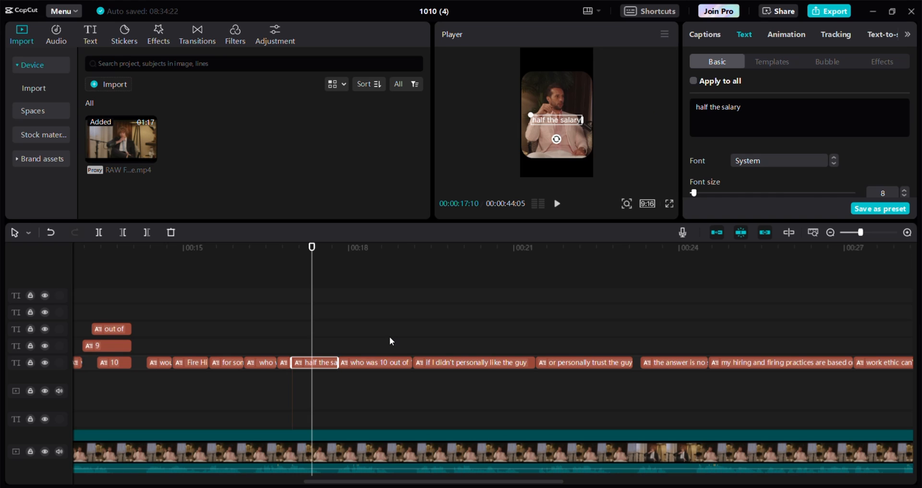
key("ctrl+v")
key("ctrl+v")
left_click_drag(340, 364, 303, 347)
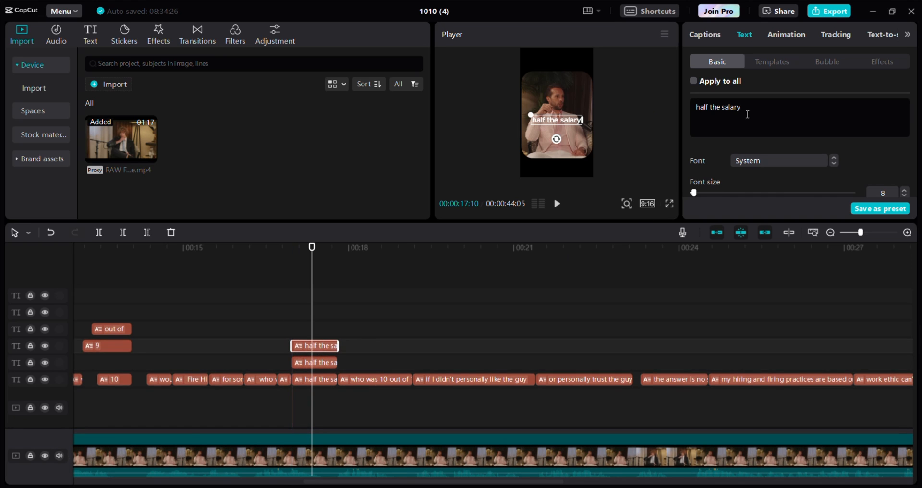
Step: Shorten the text of the uppermost "half the salary" copy to "half"
left_click(731, 110)
key("BackSpace")
key("BackSpace")
key("BackSpace")
key("BackSpace")
key("BackSpace")
key("BackSpace")
key("BackSpace")
key("BackSpace")
key("BackSpace")
key("BackSpace")
key("BackSpace")
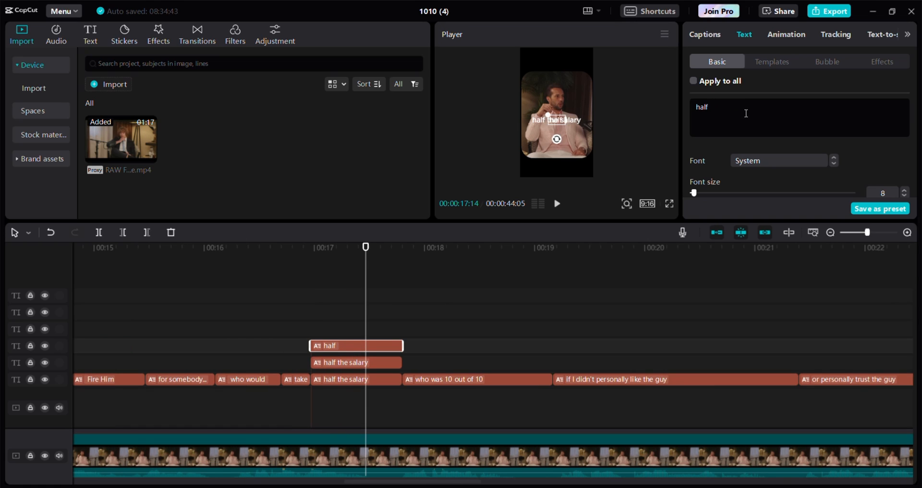
Step: Reduce the text of the middle "half the salary" copy to "the"
left_click(388, 365)
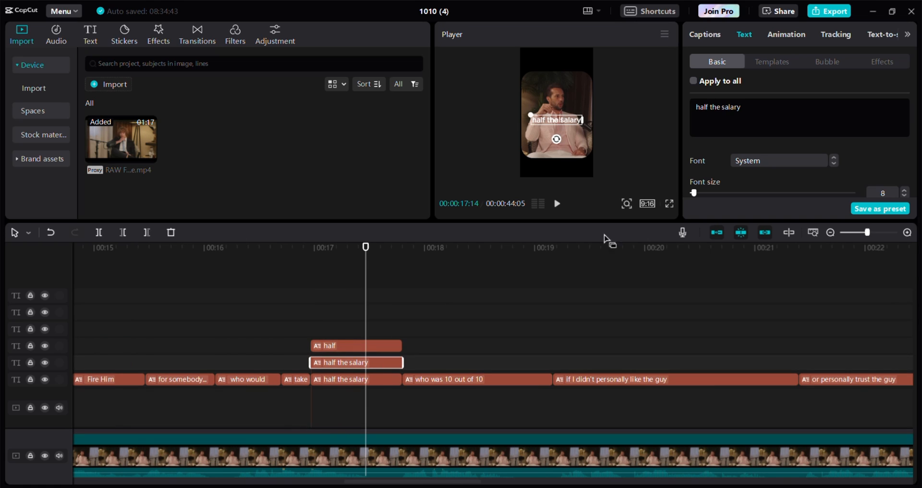
left_click(752, 115)
key("BackSpace")
key("BackSpace")
key("BackSpace")
key("BackSpace")
key("BackSpace")
key("BackSpace")
key("BackSpace")
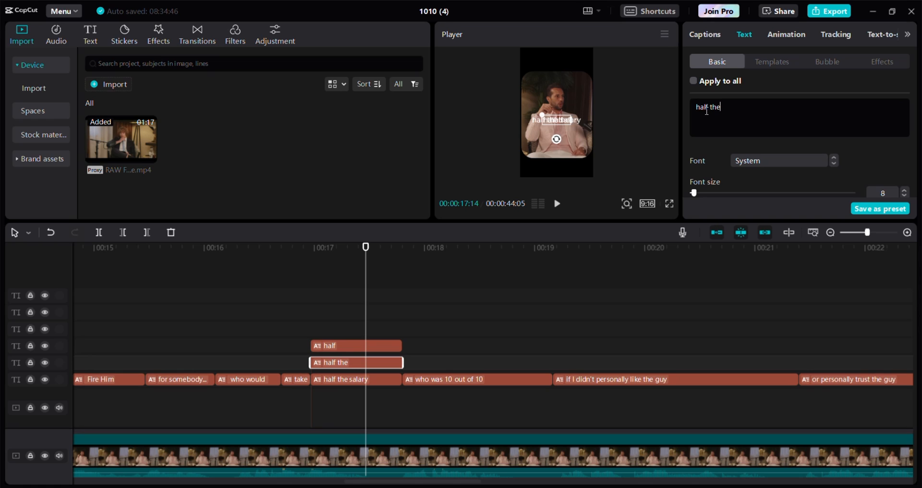
left_click(710, 107)
key("BackSpace")
key("BackSpace")
key("BackSpace")
key("BackSpace")
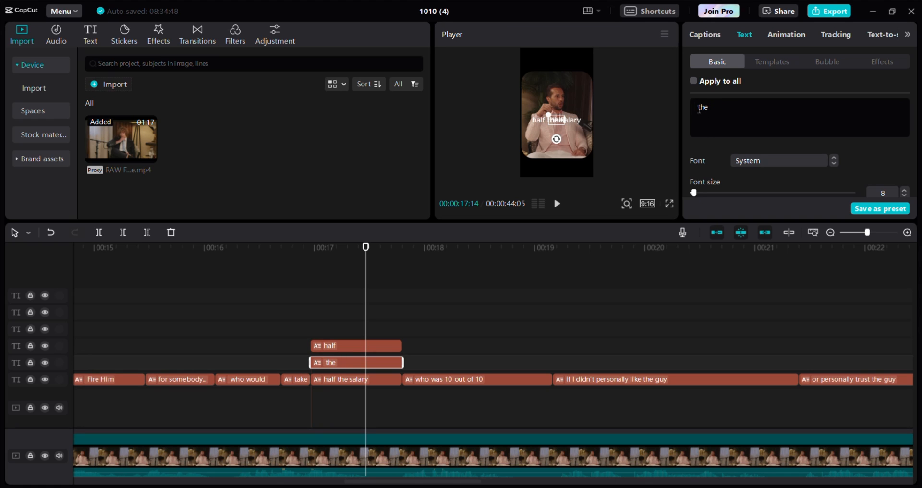
key("Delete")
Step: Remove "half the" from the original caption's text, leaving only "salary"
left_click(351, 384)
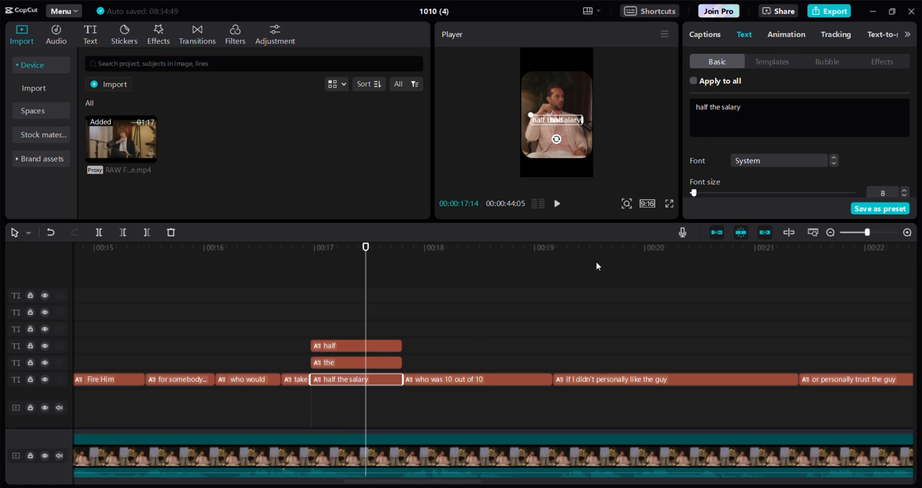
left_click_drag(721, 107, 696, 107)
key("BackSpace")
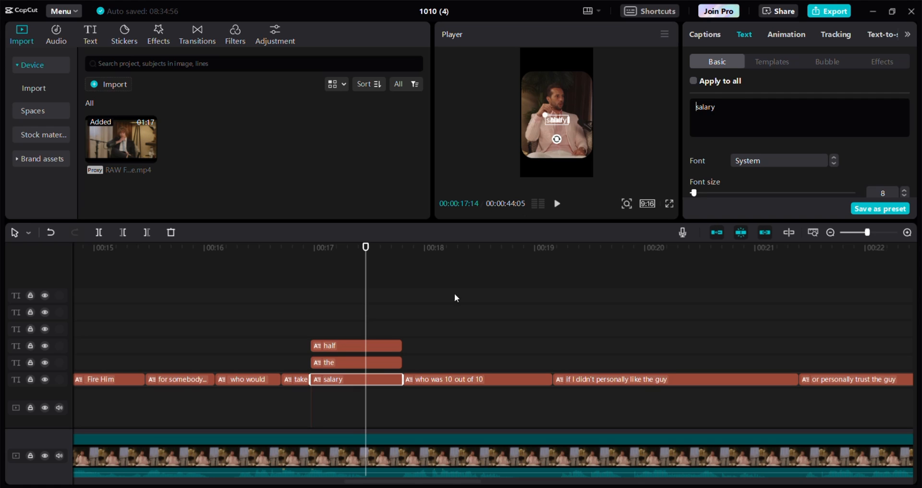
Step: Stack the words "half", "the" and "salary" beneath each other beside the speaker's face
left_click(388, 346)
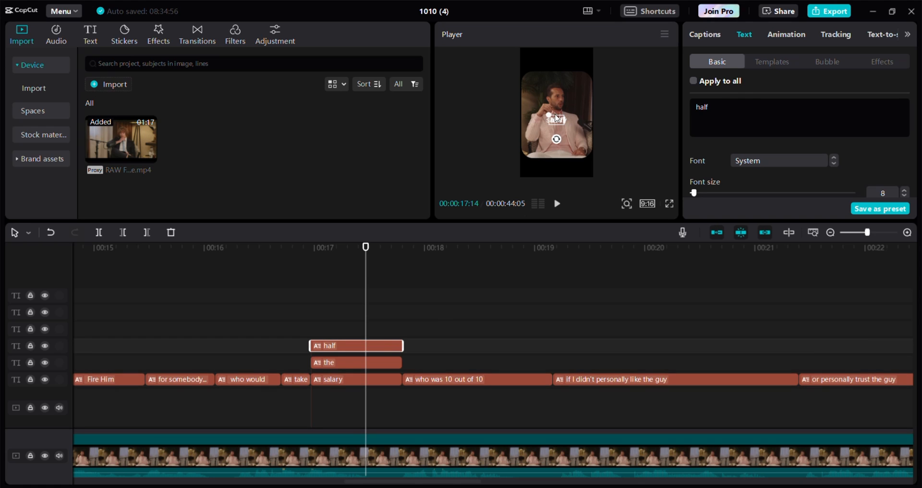
left_click_drag(565, 115, 579, 95)
left_click(388, 363)
left_click_drag(552, 129, 572, 110)
left_click(554, 119)
double_click(554, 120)
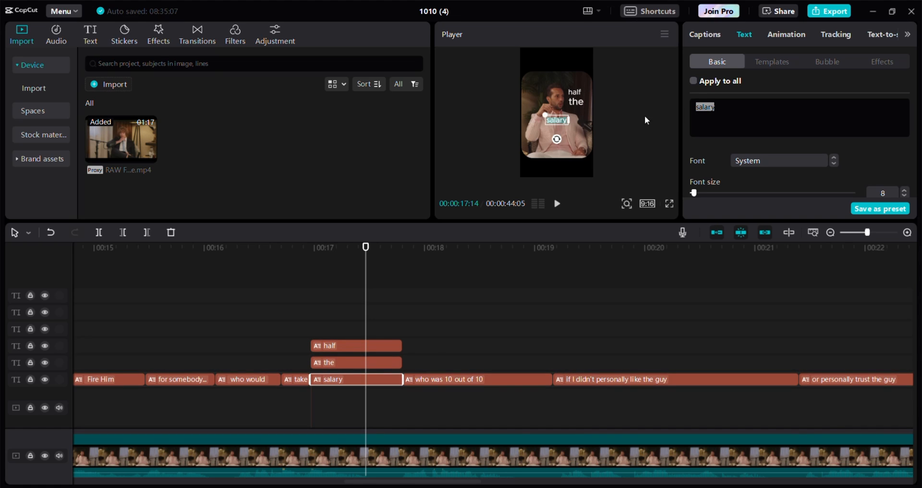
left_click_drag(558, 120, 582, 112)
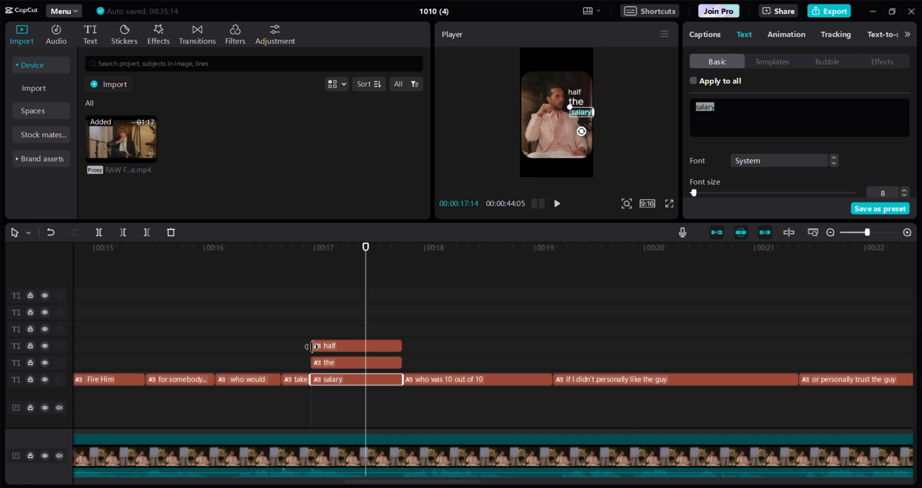
Step: Set the font of "half" and "the" to Resolve and the font of "salary" to Vogue
left_click_drag(311, 320, 350, 359)
left_click(781, 108)
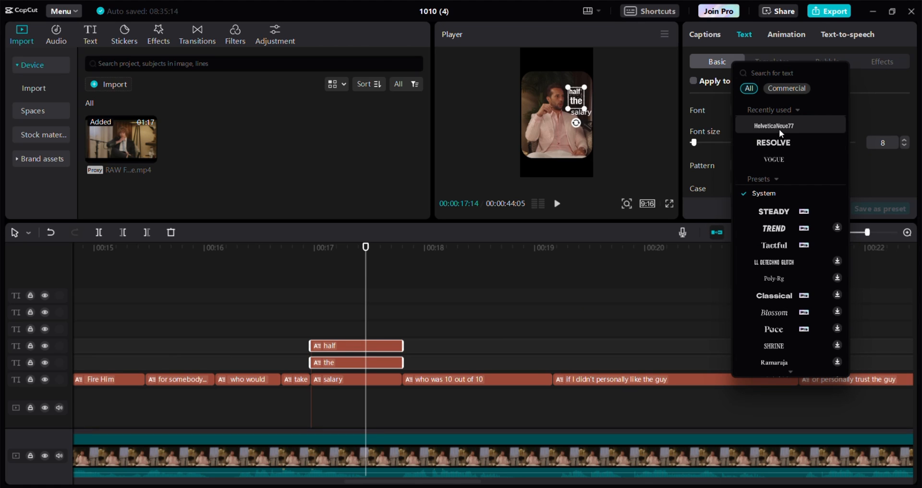
left_click(773, 143)
left_click(371, 378)
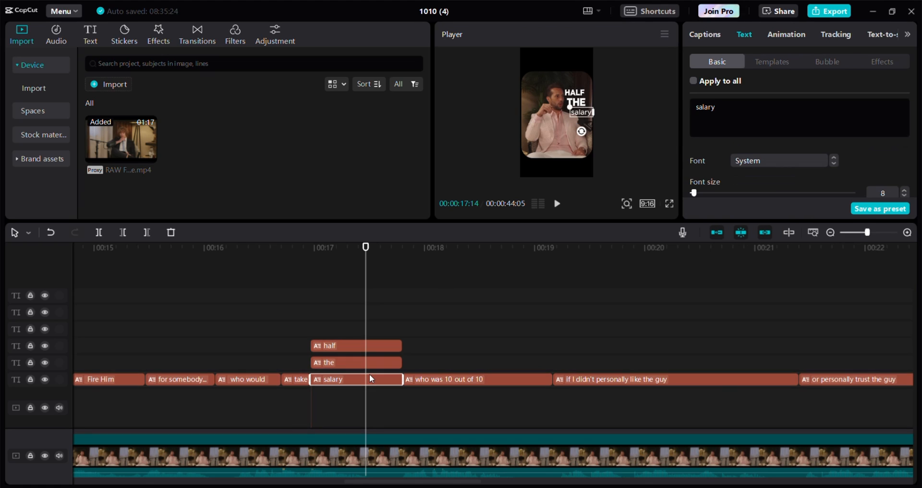
left_click(748, 160)
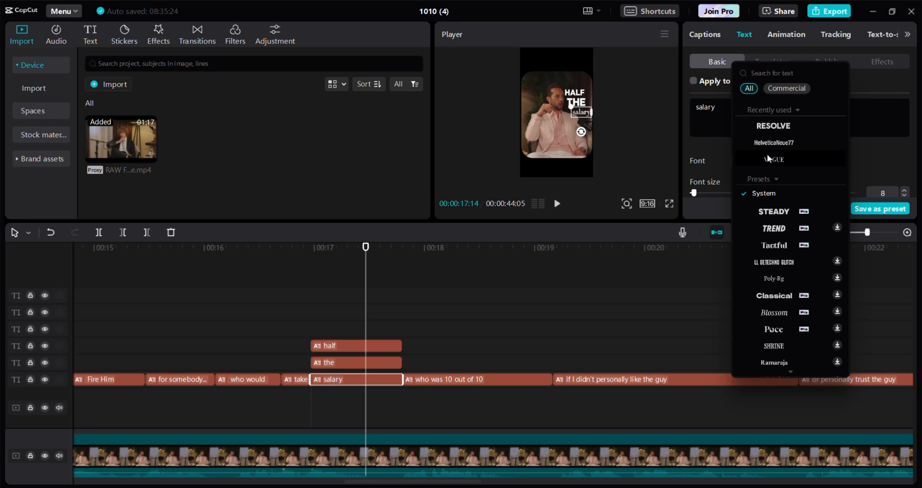
left_click(767, 154)
Step: Shrink "the", enlarge "salary" slightly, and line both words up tightly under "half"
left_click(578, 94)
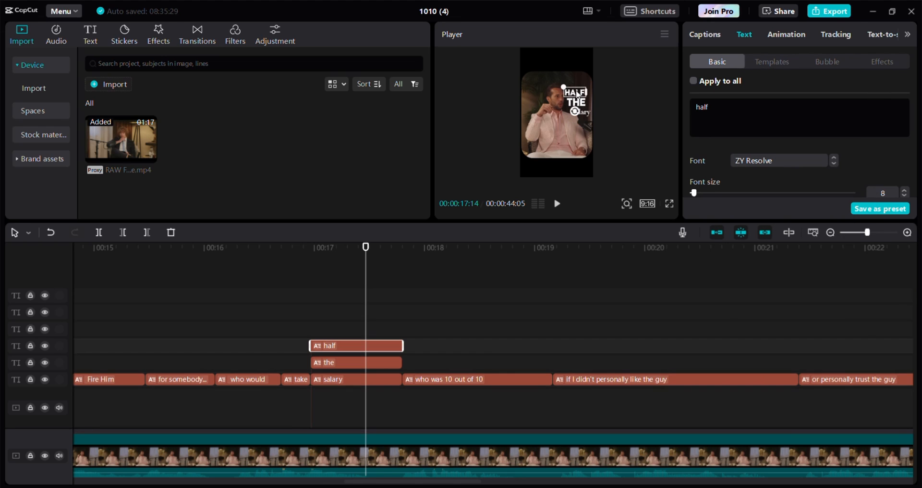
left_click(570, 100)
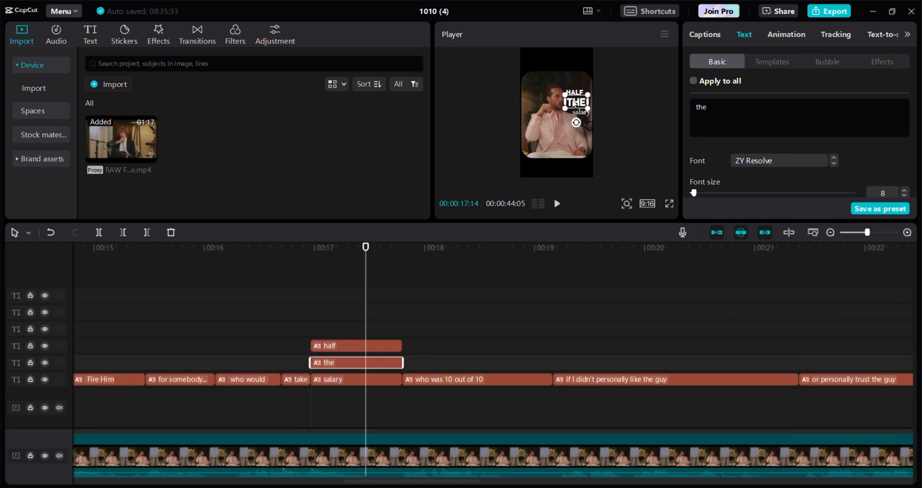
mouse_move(567, 95)
left_mouse_down()
mouse_move(578, 104)
mouse_move(570, 97)
mouse_move(570, 105)
left_mouse_up()
left_click(365, 379)
left_click_drag(570, 105, 566, 100)
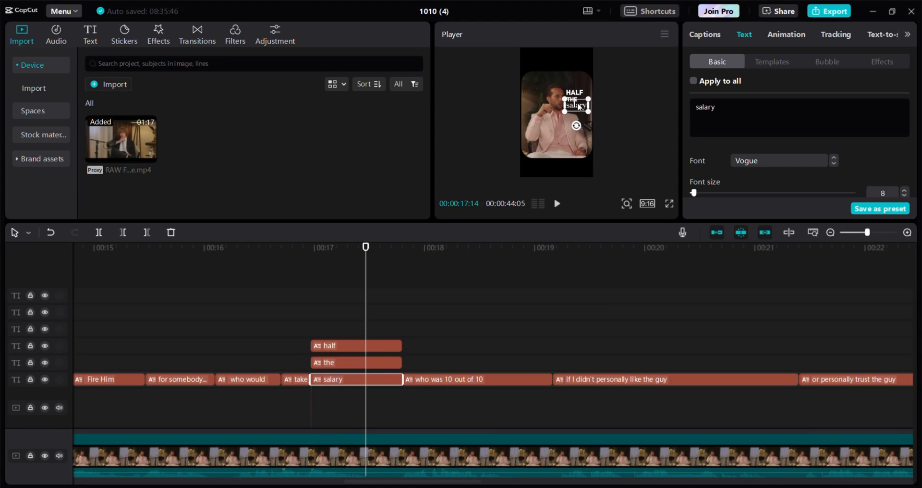
Step: Check the alignment of the stacked "half the salary" words in the full-screen preview
left_click(669, 204)
left_click(626, 466)
left_click(573, 100)
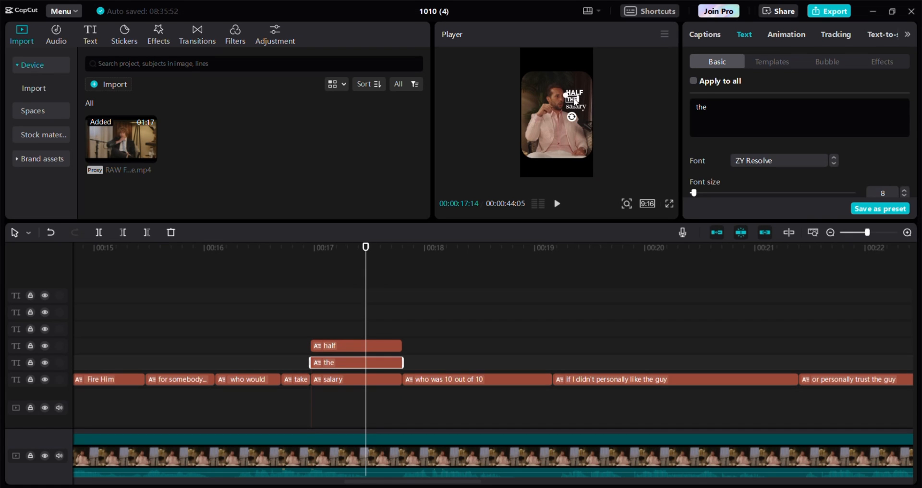
scroll(742, 169, "down", 10)
scroll(764, 164, "down", 3)
left_click(669, 204)
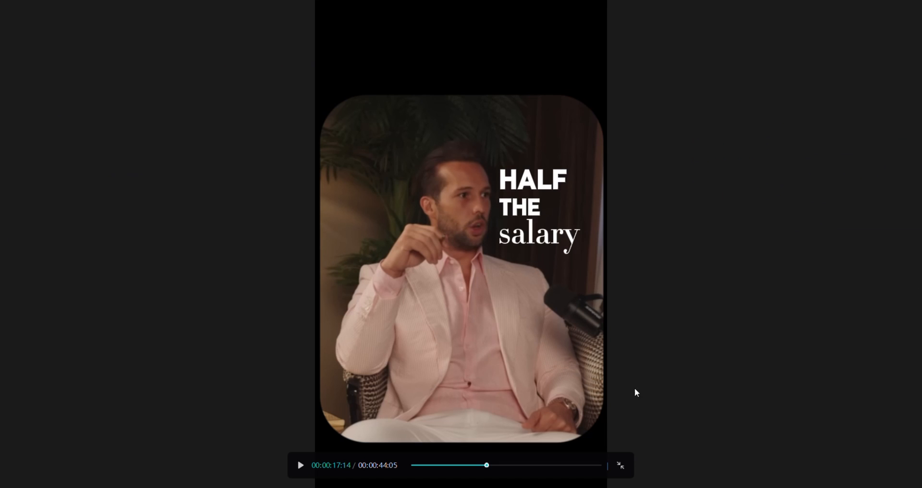
left_click(620, 465)
Step: Set the scale of "half" and "the" to 171% and check the stacked words in the full-screen preview
left_click_drag(337, 306, 346, 363)
scroll(847, 154, "down", 8)
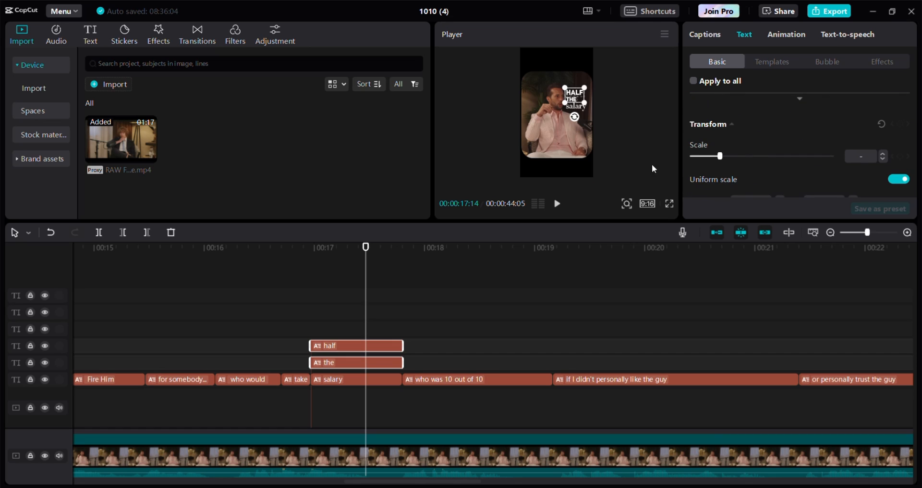
left_click_drag(720, 157, 741, 160)
left_click(669, 204)
left_click(620, 466)
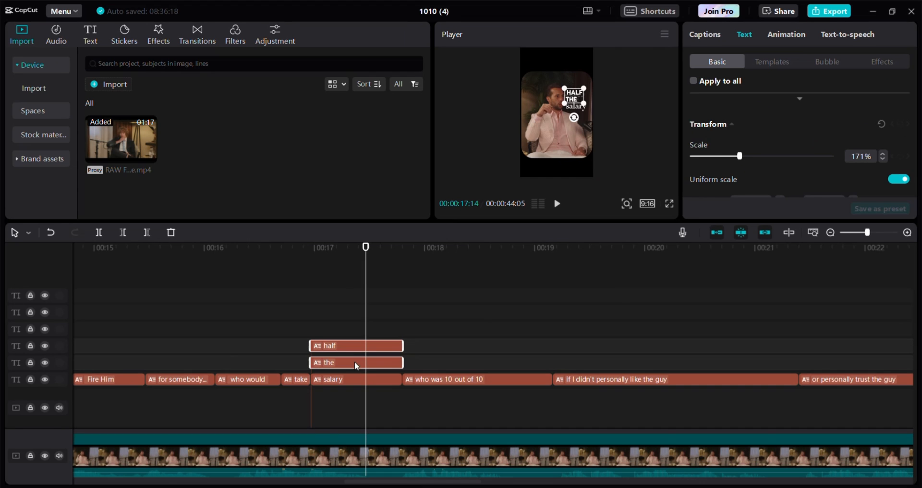
left_click(355, 362, "ctrl")
scroll(757, 142, "down", 2)
left_click(669, 204)
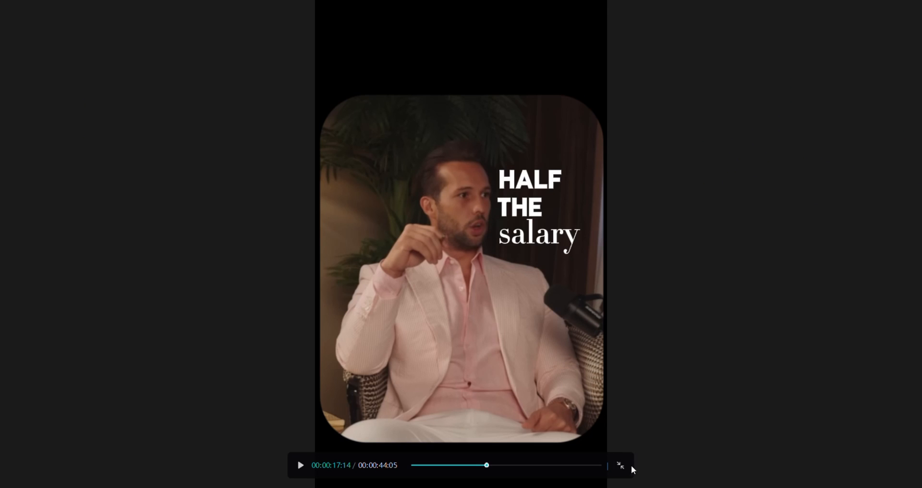
left_click(621, 465)
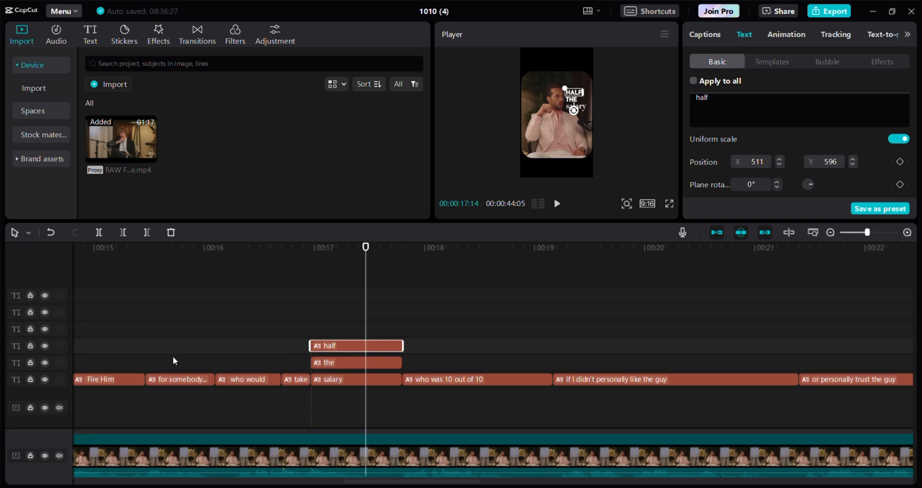
Step: Add the second glow style to "half", "the" and "salary" with reduced intensity and a range of 16
scroll(407, 323, "down", 1)
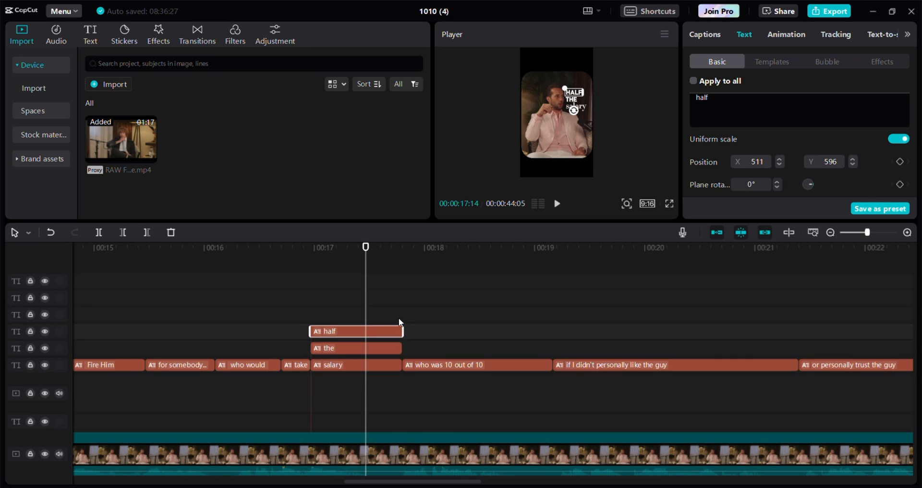
left_click_drag(396, 309, 370, 381)
scroll(839, 107, "down", 3)
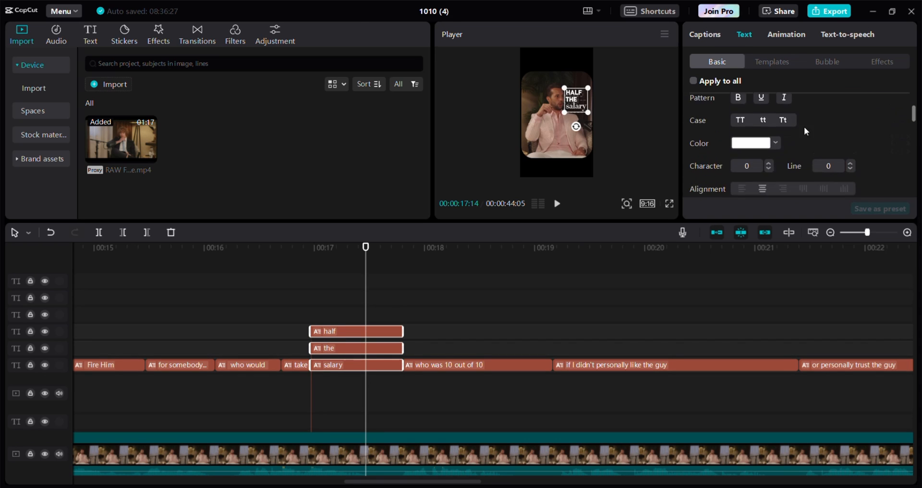
scroll(736, 151, "down", 10)
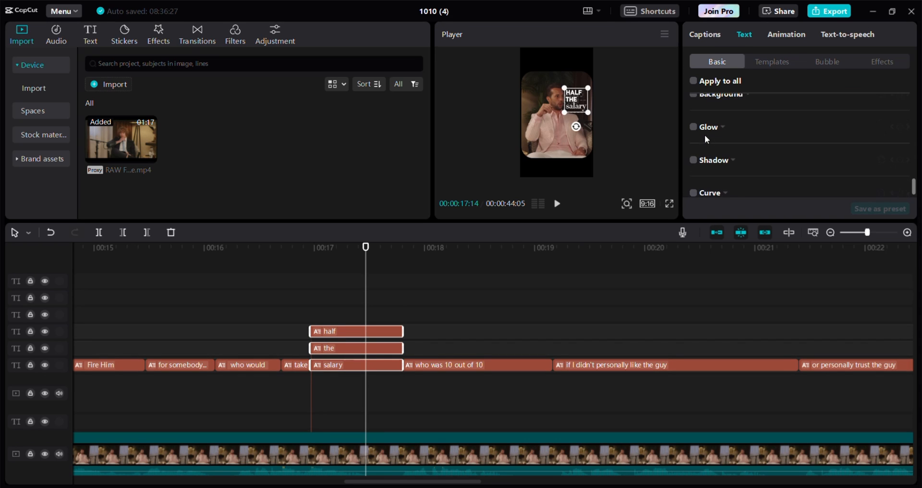
left_click(693, 128)
left_click(757, 157)
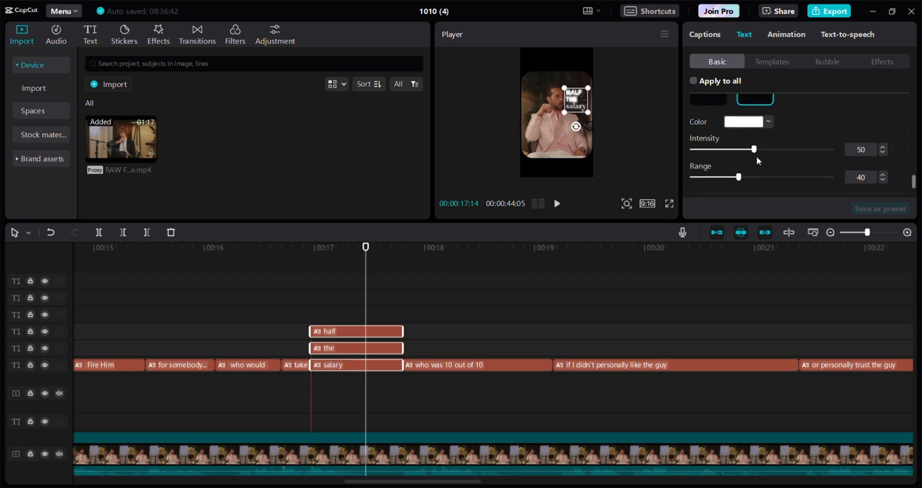
scroll(756, 156, "down", 1)
left_click_drag(744, 135, 705, 133)
left_click_drag(738, 160, 704, 161)
scroll(702, 157, "down", 2)
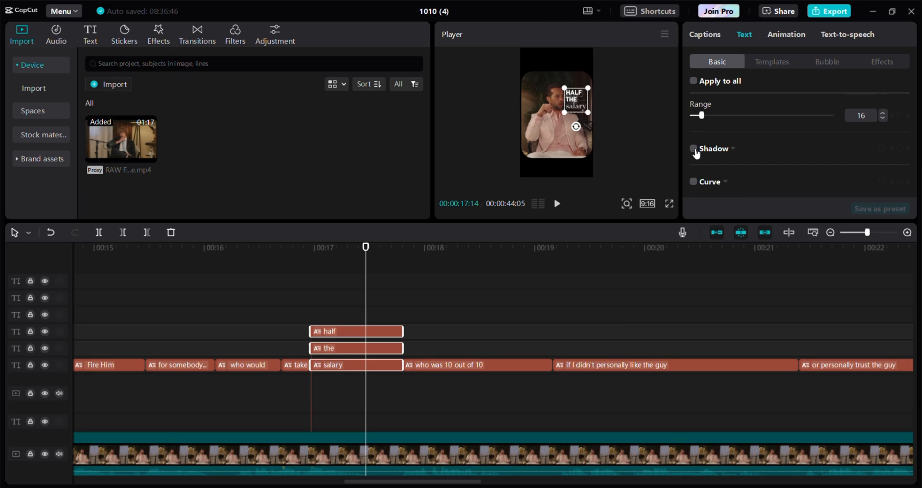
Step: Add a shadow to the three stacked words with 100% opacity, 11% blurriness and distance 9, and check it in full screen
left_click(693, 146)
scroll(742, 160, "down", 1)
left_click_drag(802, 156, 833, 155)
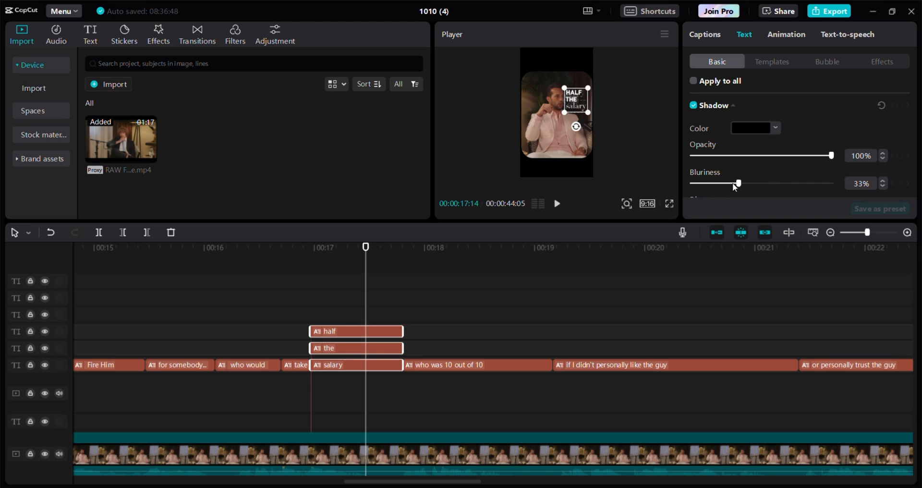
left_click_drag(735, 184, 711, 184)
scroll(711, 184, "down", 1)
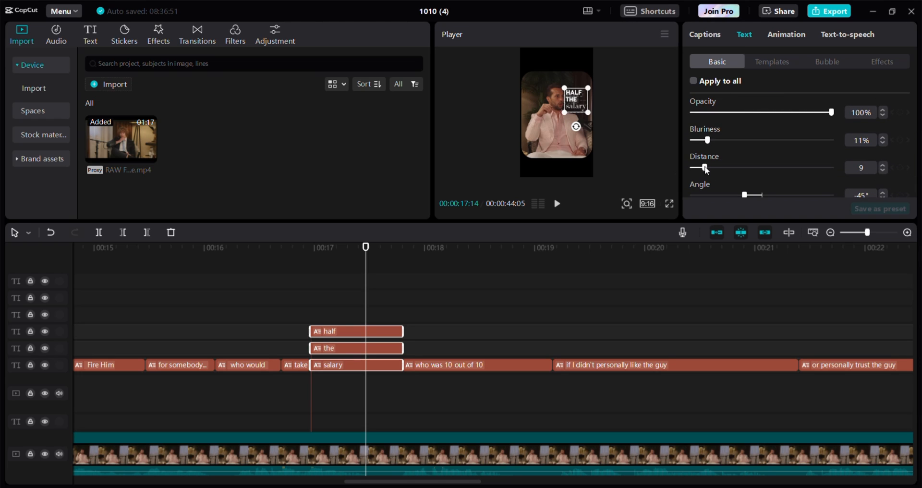
left_click(407, 291)
left_click(385, 363)
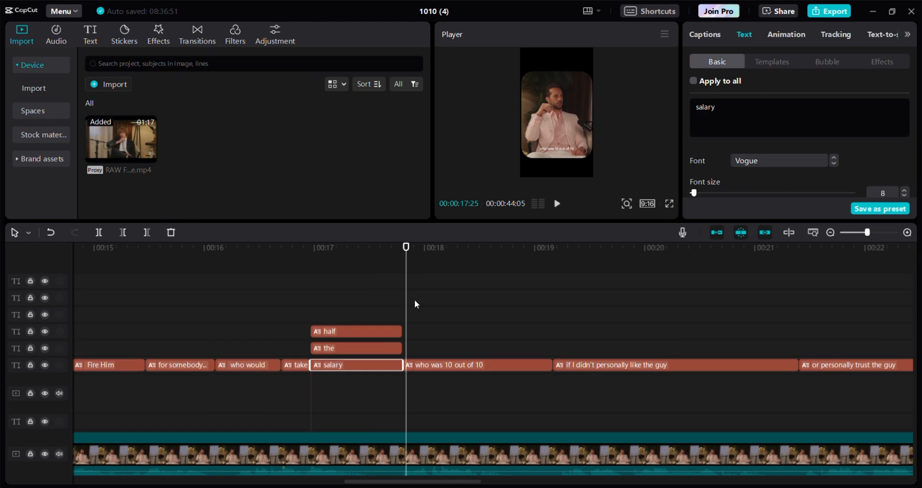
left_click_drag(407, 298, 390, 296)
left_click(670, 204)
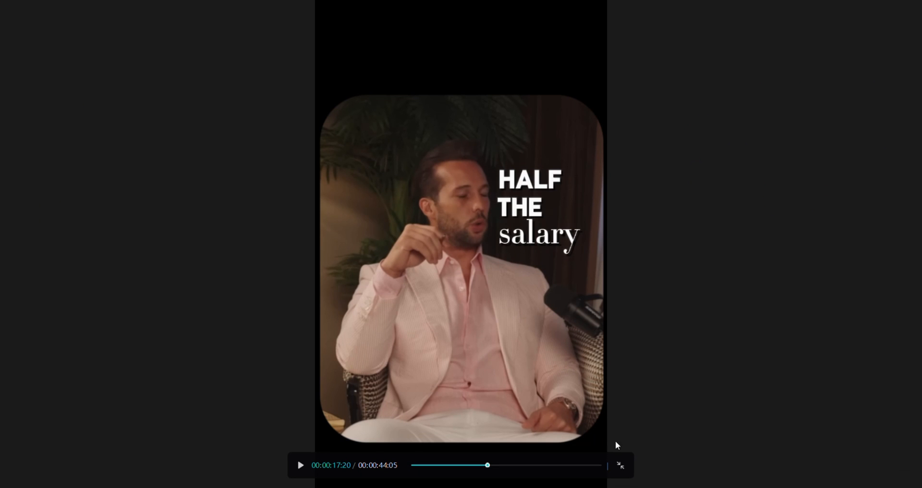
left_click(620, 465)
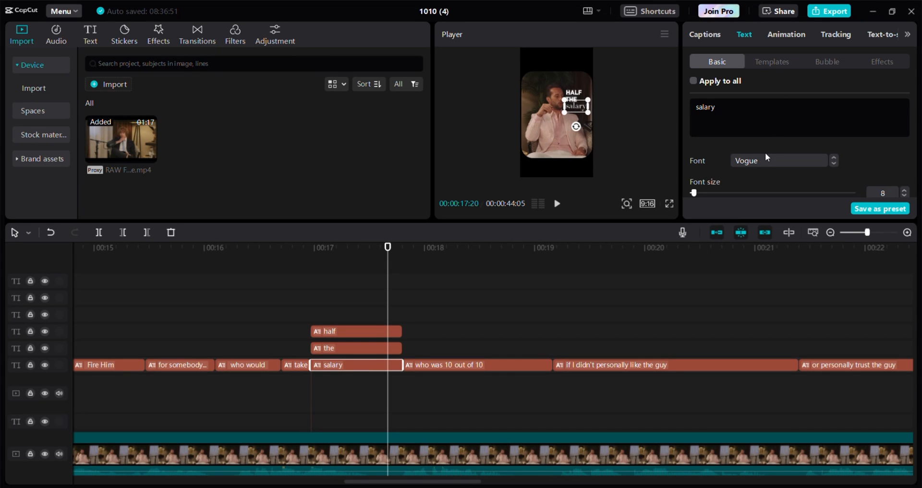
Step: Change the color of the word "salary" to yellow FFDE00 and check it in the full-screen preview
scroll(740, 162, "down", 6)
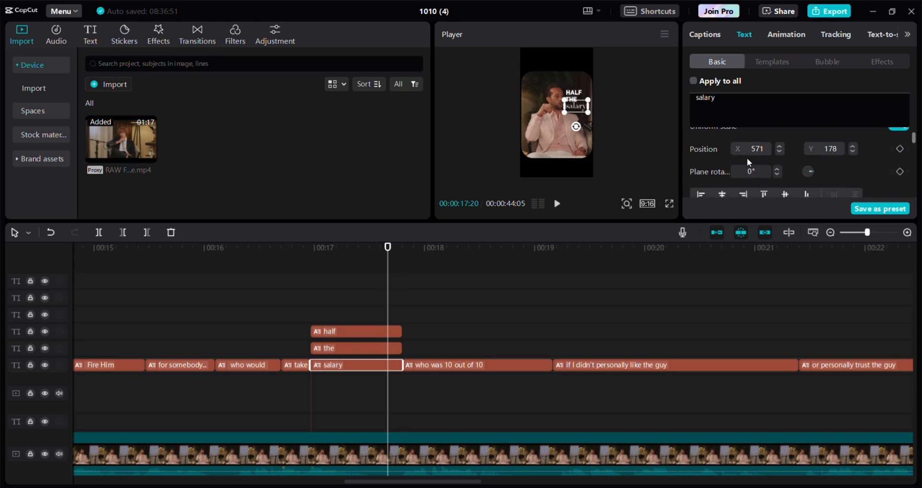
scroll(746, 157, "up", 6)
scroll(747, 166, "down", 5)
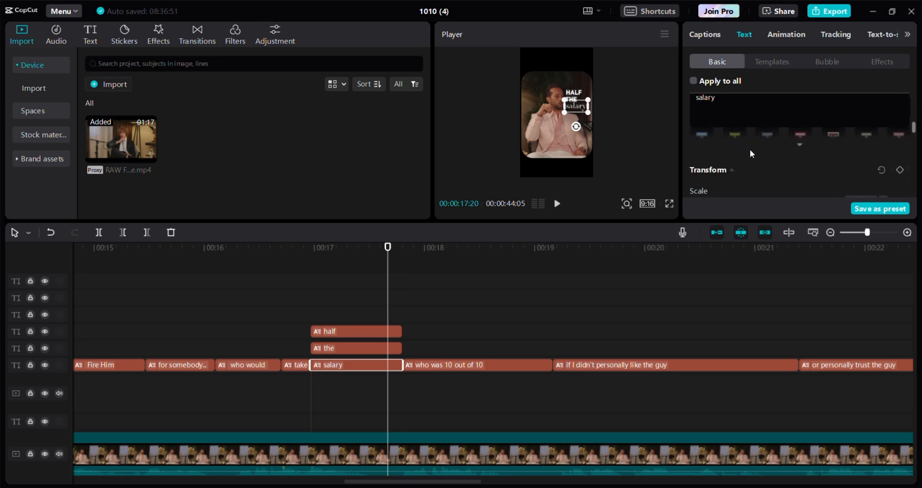
scroll(751, 163, "up", 4)
left_click(753, 176)
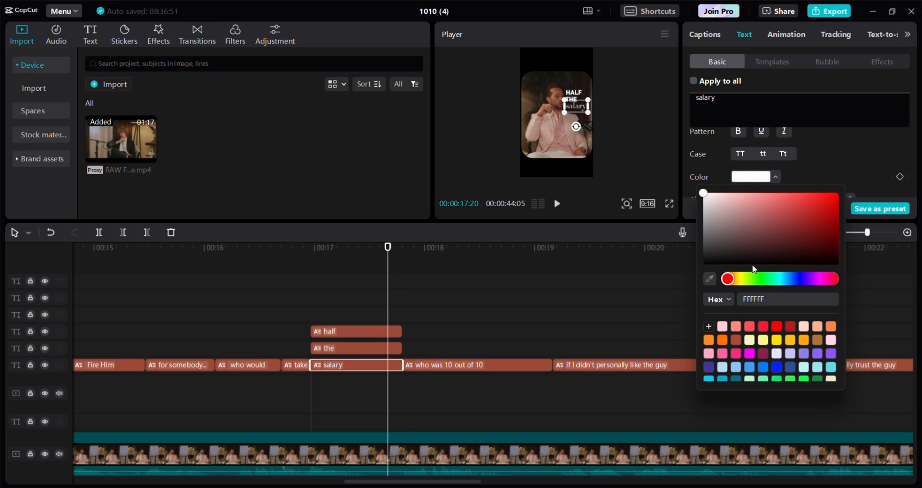
left_click(777, 340)
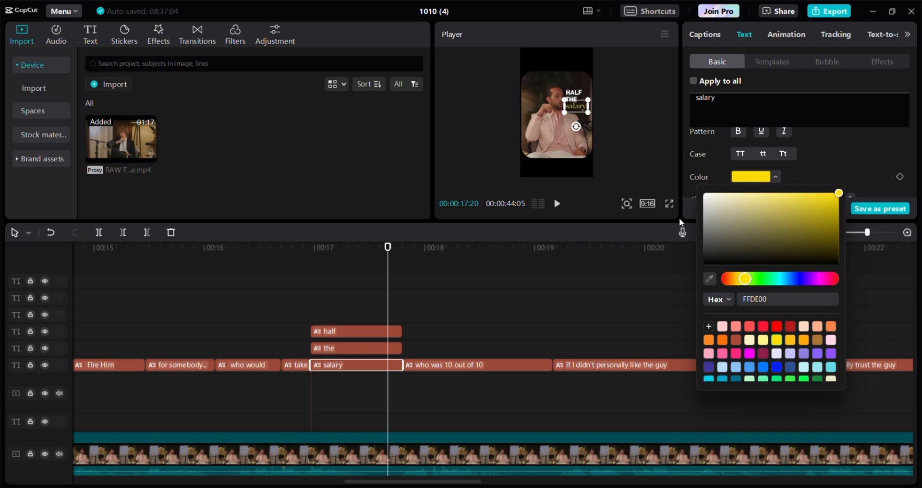
left_click(665, 203)
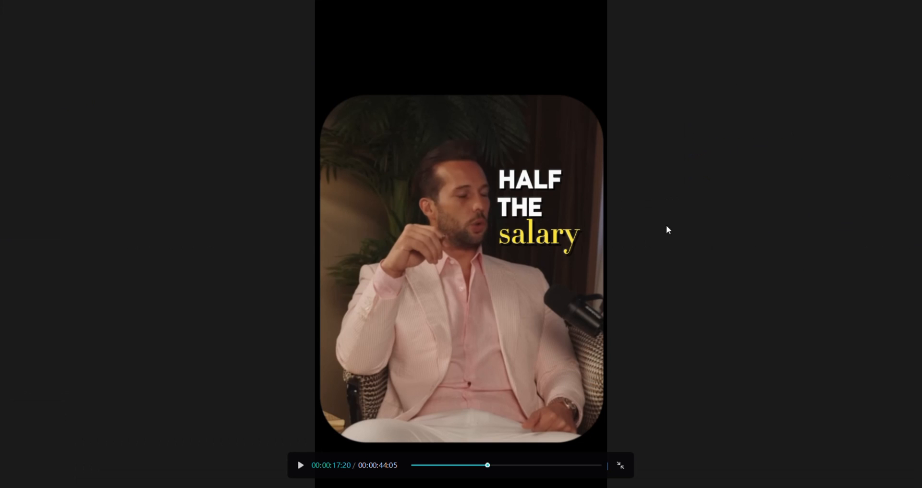
left_click(616, 465)
Step: Split the main footage where the "who was 10 out of 10" caption begins
key("space")
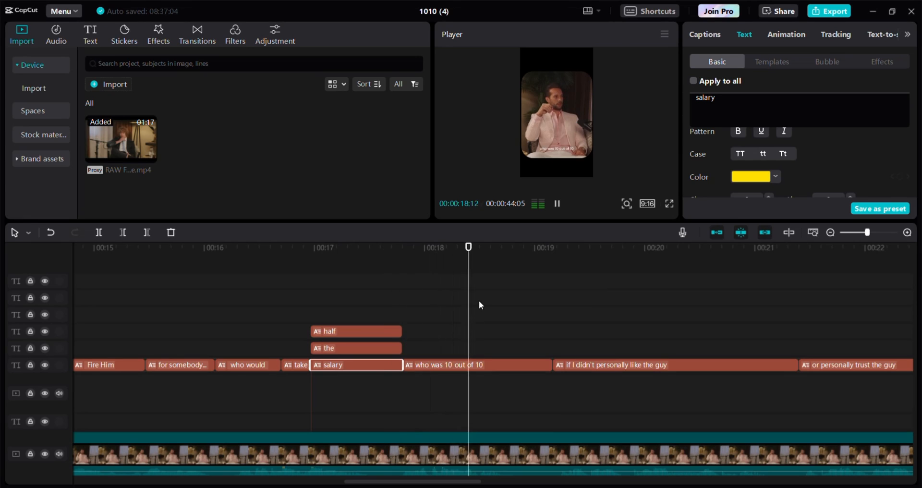
key("space")
left_click(500, 365)
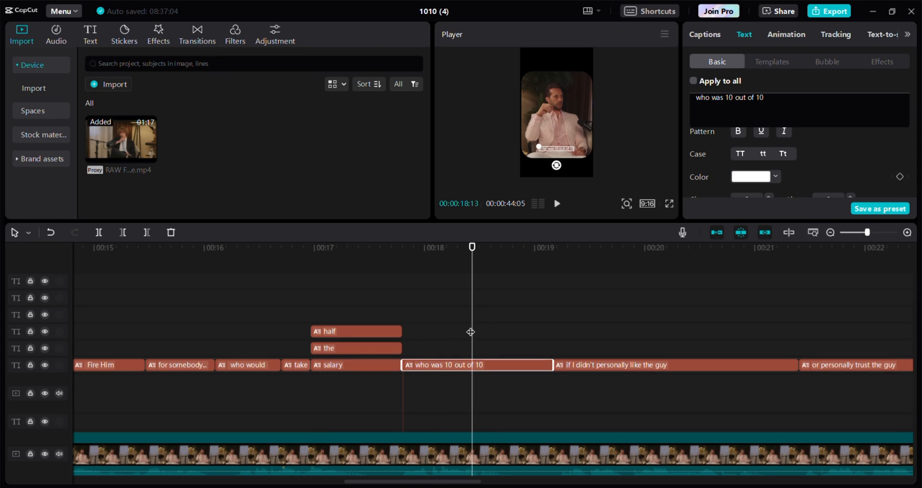
left_click_drag(471, 332, 432, 340)
scroll(483, 366, "down", 2)
left_click_drag(432, 297, 403, 288)
left_click(446, 419)
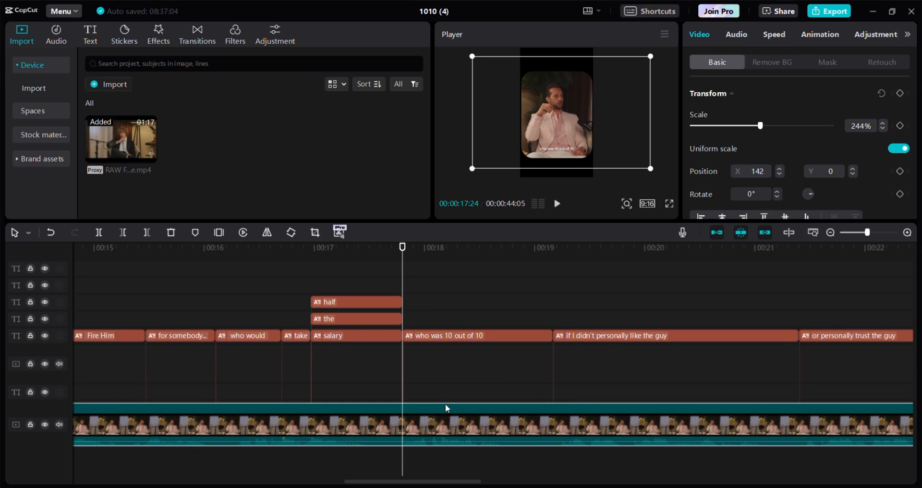
key("ctrl+b")
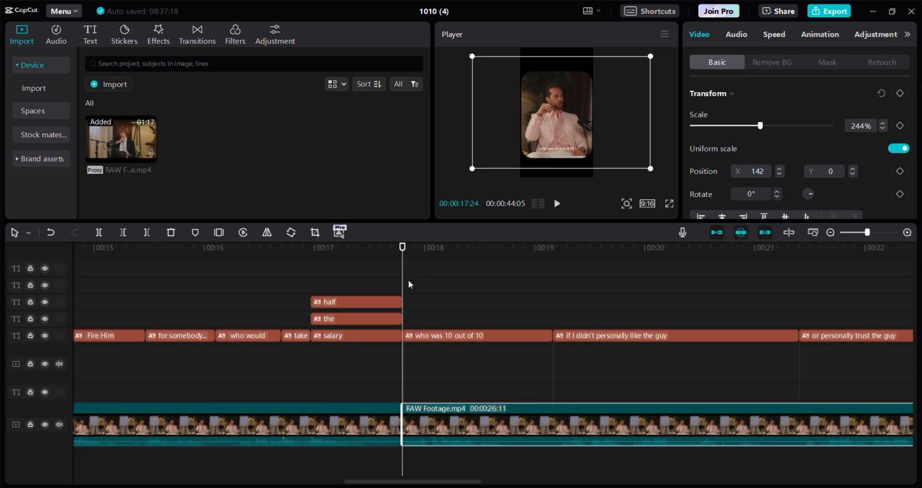
Step: Split the main footage again where the "who was 10 out of 10" caption ends
left_click_drag(402, 270, 550, 276)
left_click(520, 449)
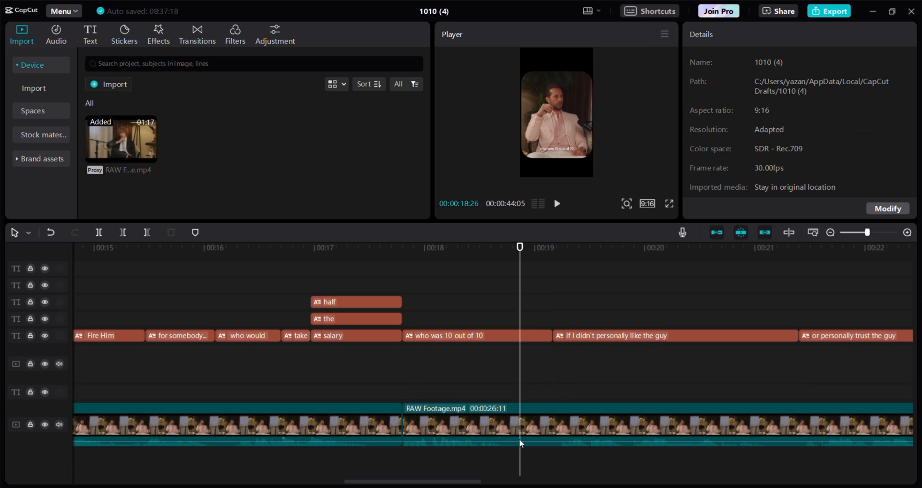
left_click(543, 307)
left_click_drag(543, 306, 496, 321)
left_click(537, 414)
key("ctrl+b")
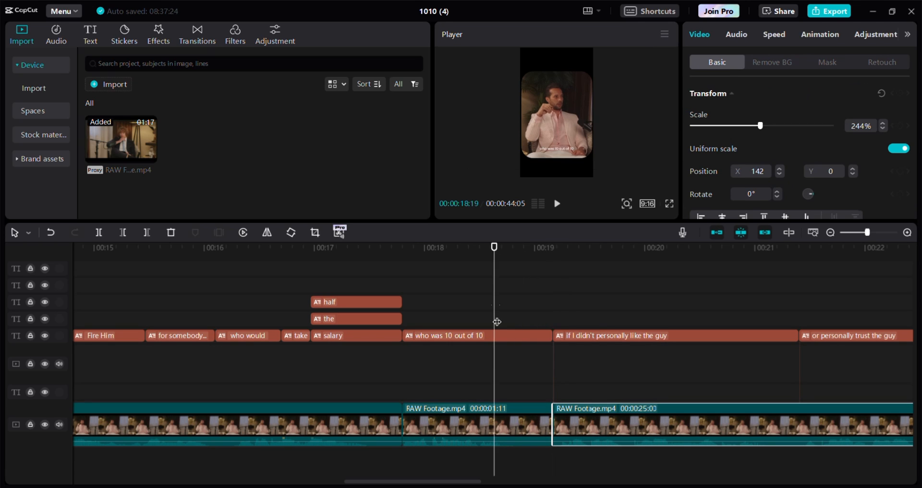
Step: Duplicate the isolated footage segment onto the track directly above, aligned with the original segment
left_click(501, 413)
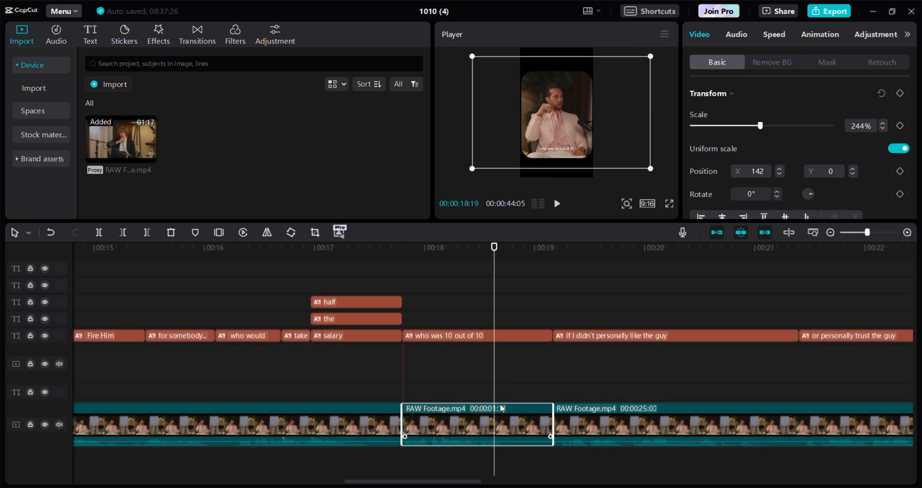
key("ctrl+c")
key("ctrl+v")
left_click_drag(521, 402, 436, 397)
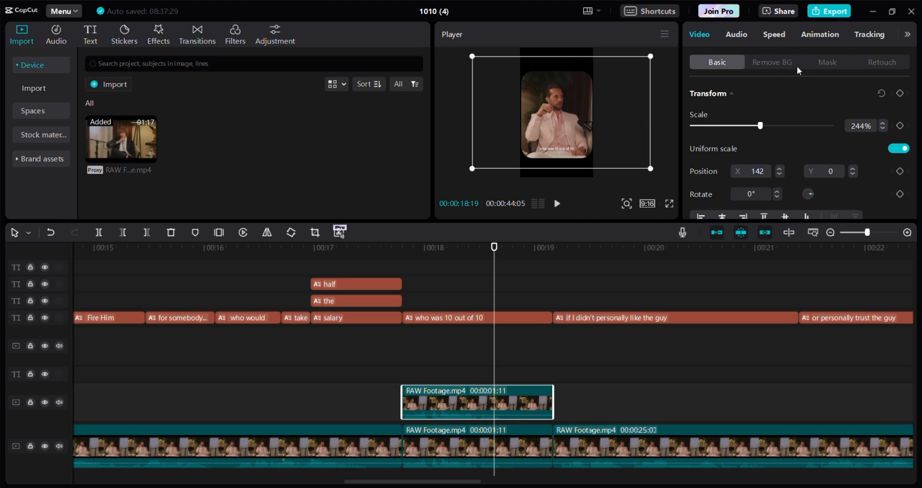
Step: Remove the background of the duplicated segment with auto removal, keeping only the speaker
left_click(772, 61)
key("ctrl+minus")
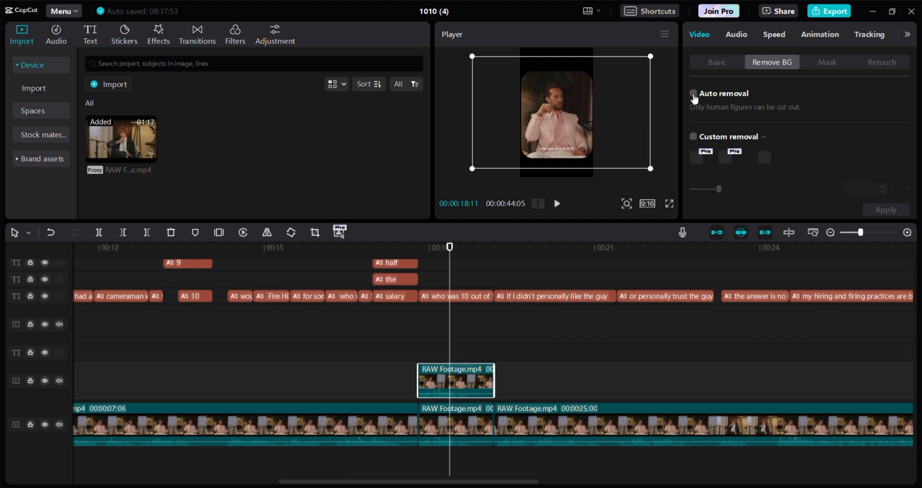
left_click(700, 93)
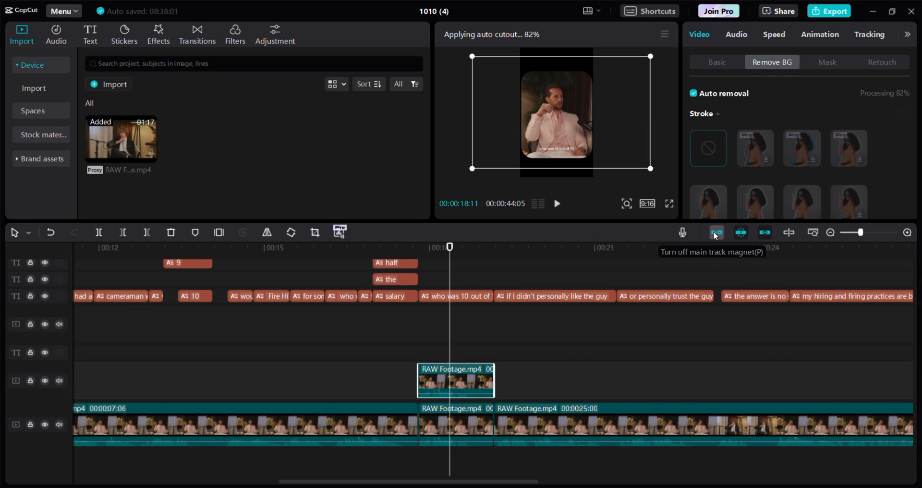
Step: Shorten the caption to "10 out of 10" and place its clip between the cutout segment and the main footage
left_click(432, 247)
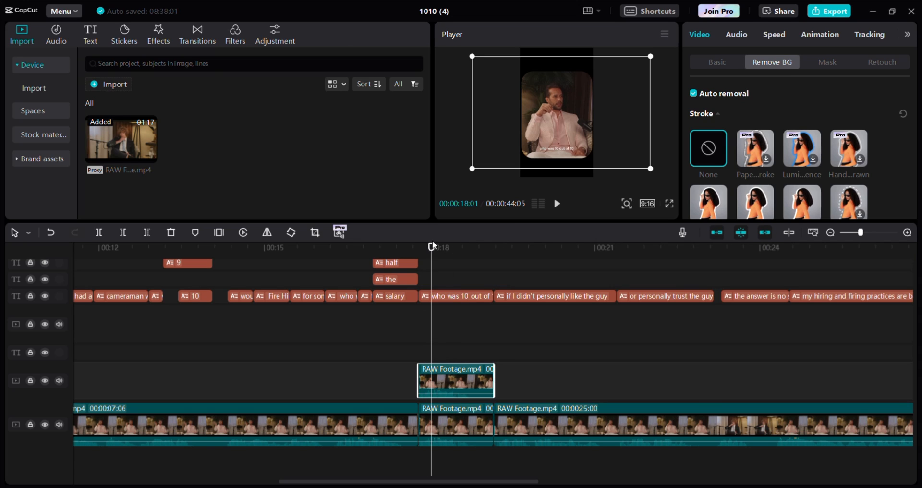
left_click(461, 297)
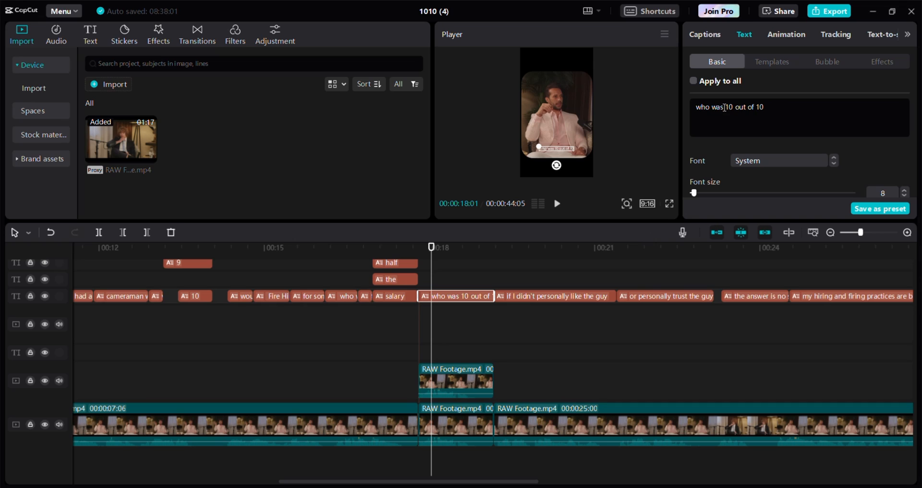
left_click_drag(725, 106, 694, 107)
key("BackSpace")
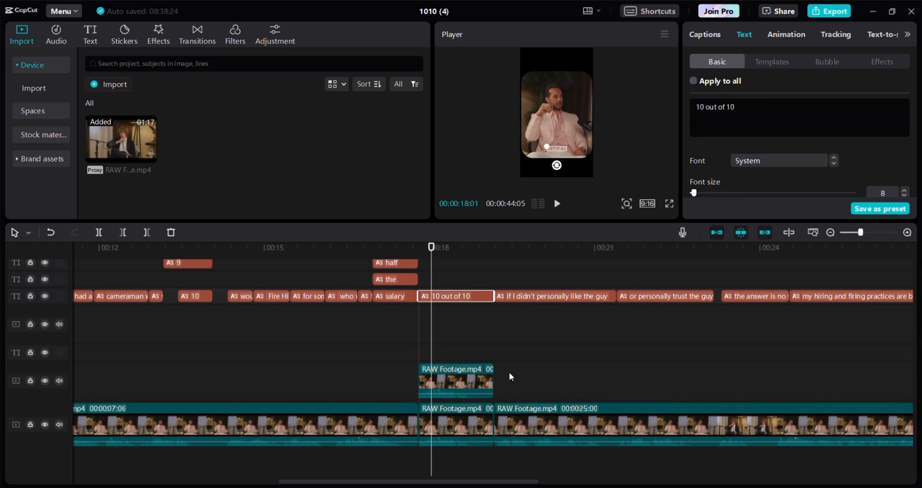
left_click_drag(473, 295, 471, 405)
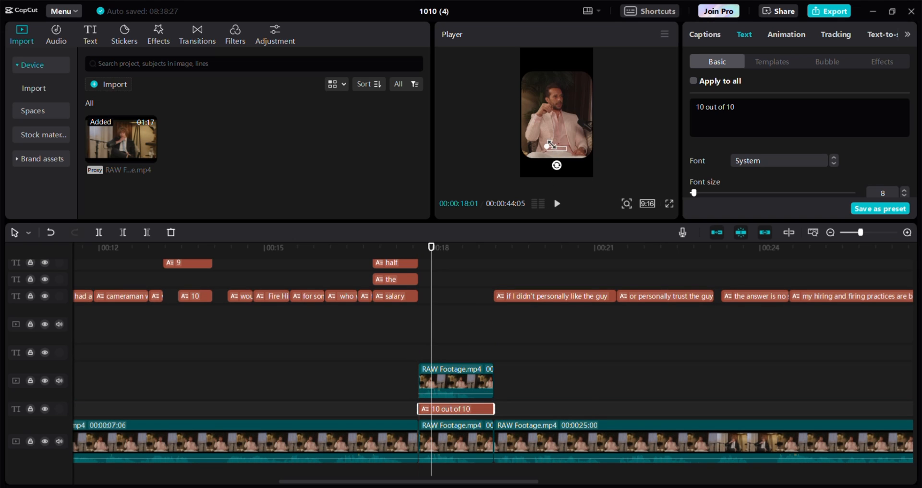
Step: Enlarge "10 out of 10" to nearly the frame's width, position it behind the speaker's head, and play the segment back
left_click_drag(546, 146, 530, 128)
left_click_drag(562, 154, 524, 80)
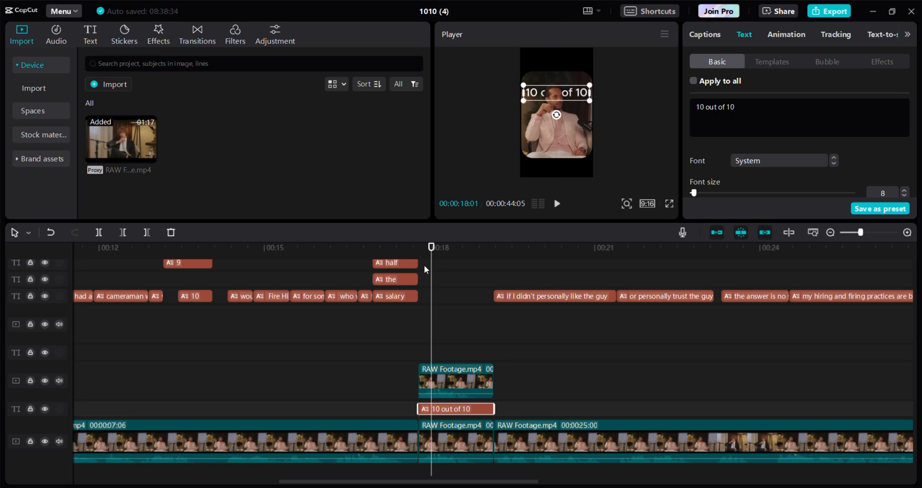
left_click_drag(430, 272, 412, 258)
key("space")
key("space")
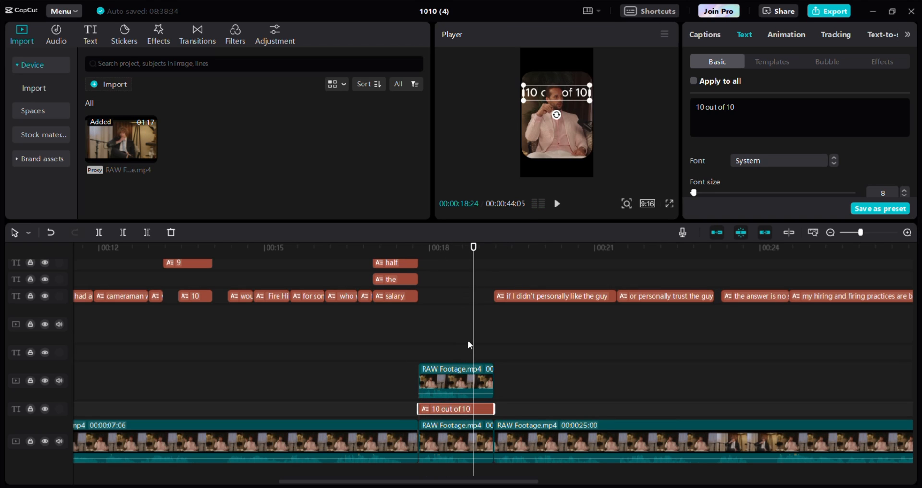
Step: Trim the start of the "10 out of 10" caption clip so it begins slightly after the cutout segment, and play the segment back
left_click_drag(473, 350, 431, 339)
key("space")
left_click_drag(417, 409, 430, 408)
key("space")
key("space")
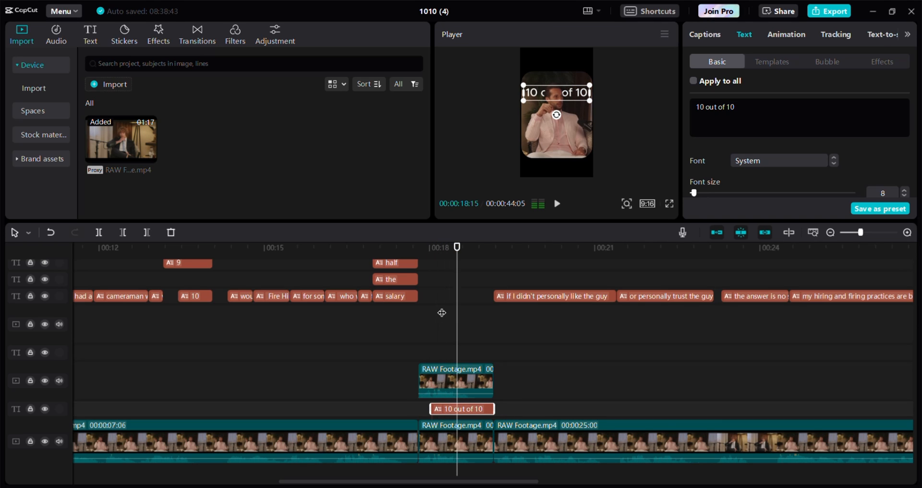
left_click_drag(458, 320, 410, 323)
key("space")
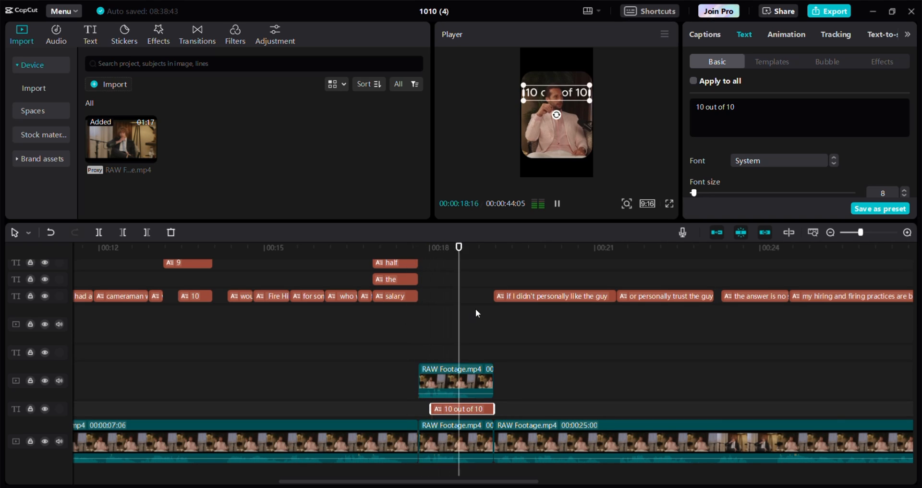
key("space")
Step: Set the "10 out of 10" font to ZY Resolve and move the text slightly higher behind the speaker's head
left_click(737, 163)
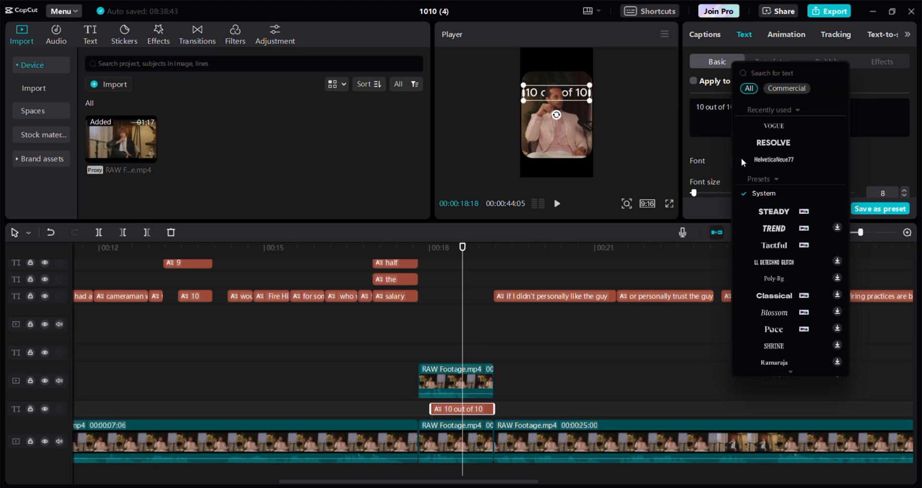
left_click(809, 142)
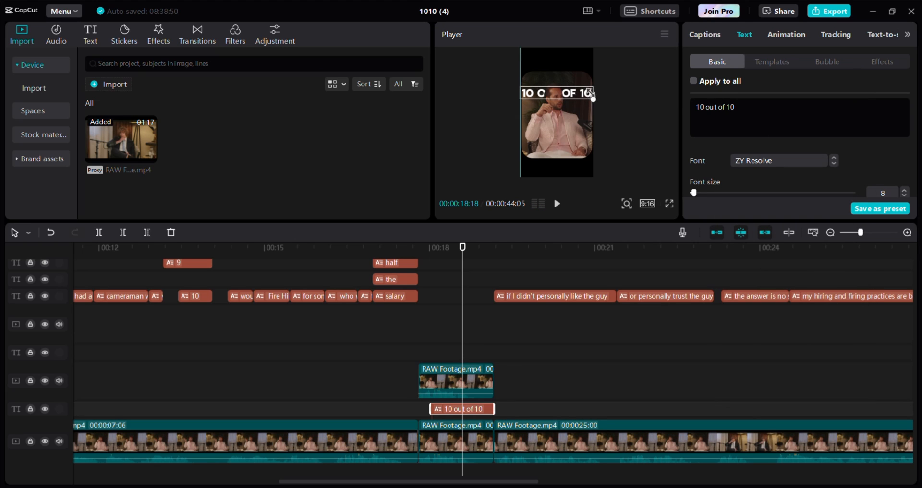
left_click(580, 79)
left_click(580, 99)
left_click_drag(578, 85, 575, 65)
key("ctrl+z")
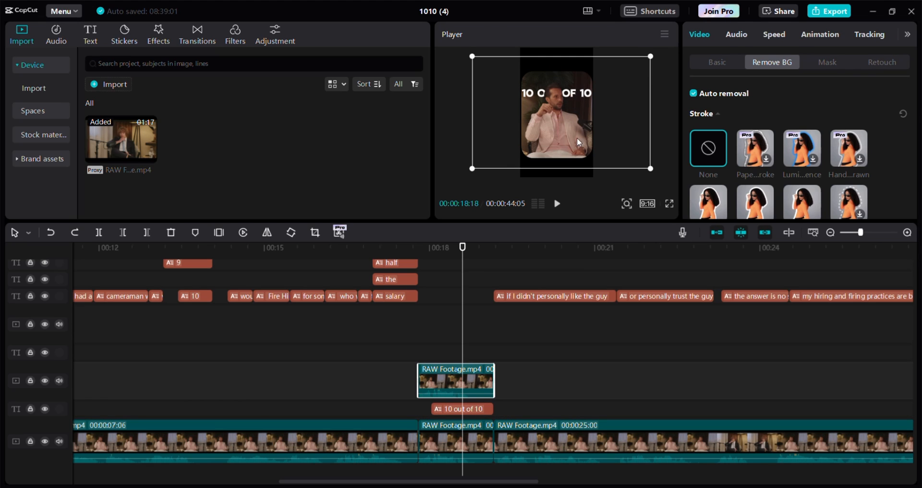
left_click(572, 92)
left_click_drag(587, 95, 588, 89)
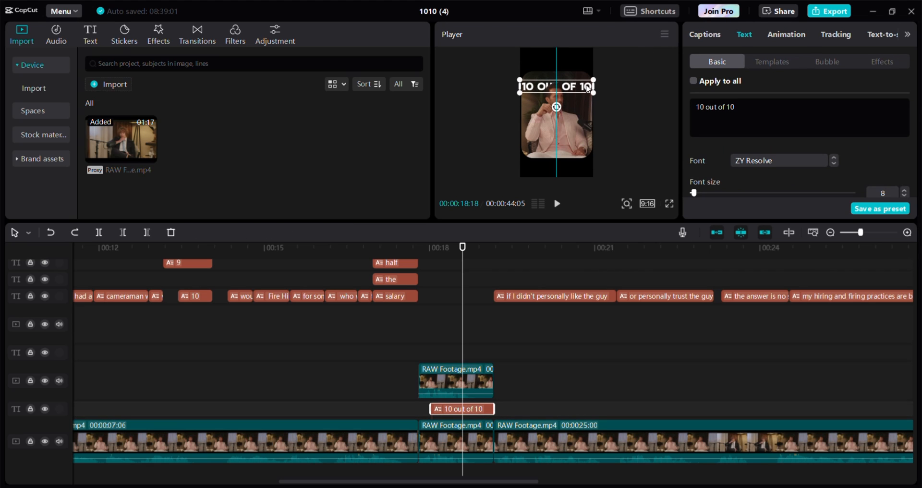
Step: Color only the last "10" of "10 out of 10" bright green
double_click(750, 106)
scroll(749, 170, "down", 5)
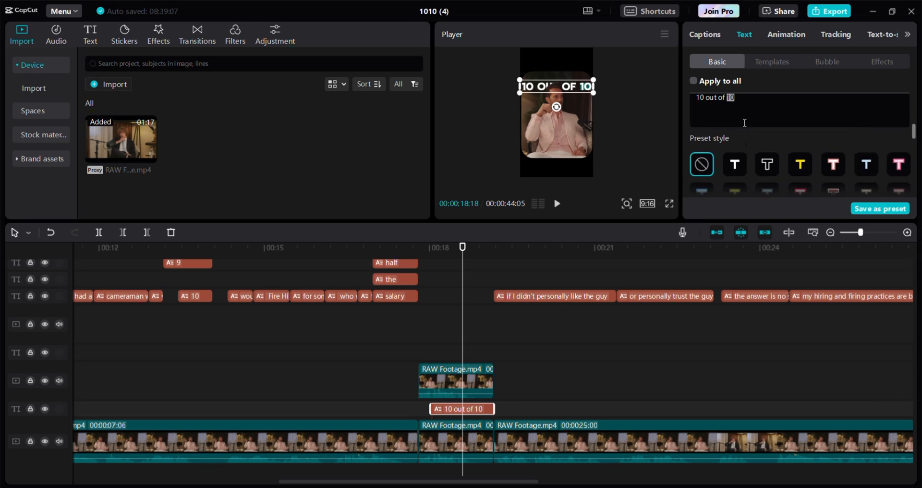
scroll(749, 170, "up", 1)
scroll(750, 171, "up", 2)
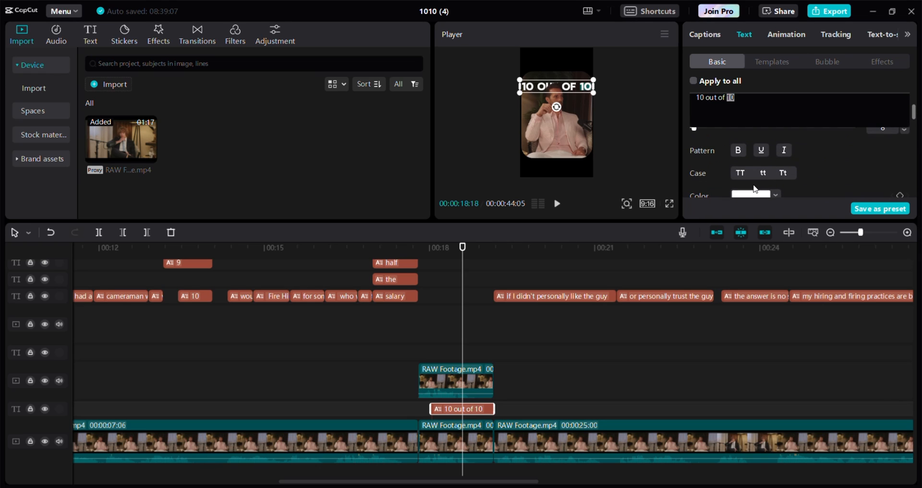
scroll(749, 171, "down", 1)
left_click(751, 153)
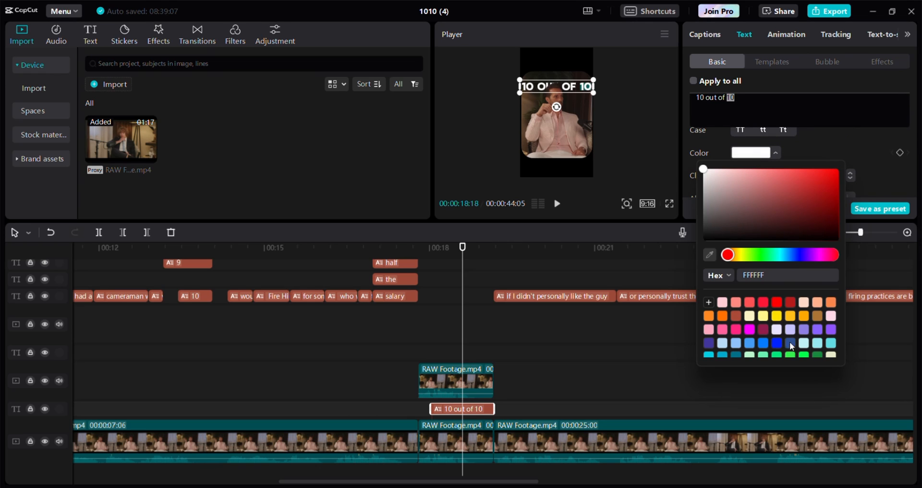
left_click(801, 354)
left_click(887, 174)
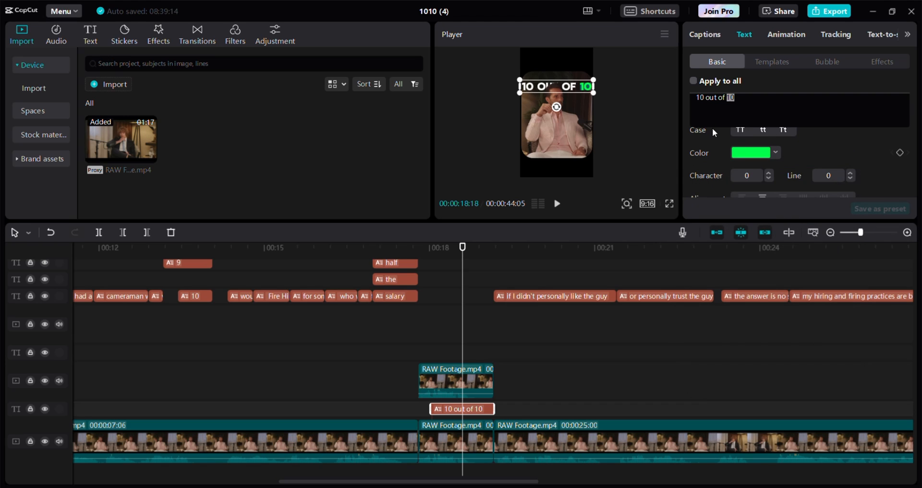
Step: Color the first "10" of the caption green 00FF4B and check the frame in full screen
scroll(713, 134, "up", 4)
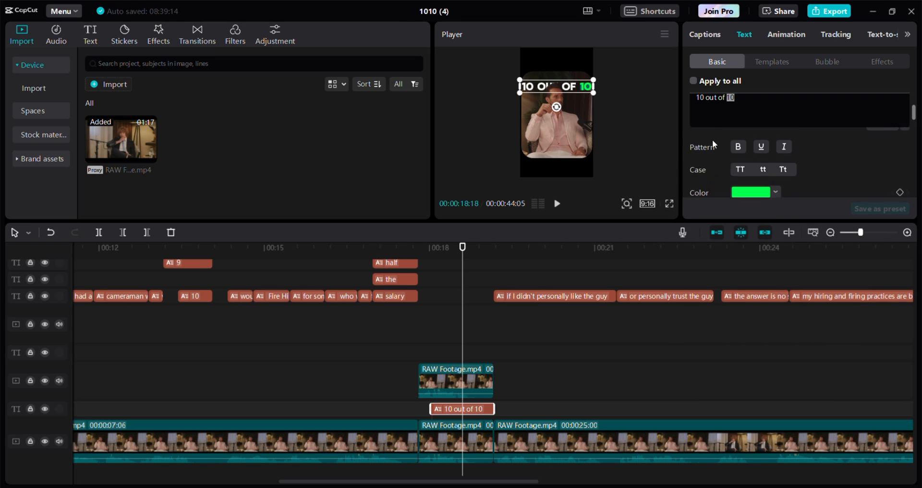
double_click(703, 106)
scroll(721, 139, "down", 3)
left_click(751, 159)
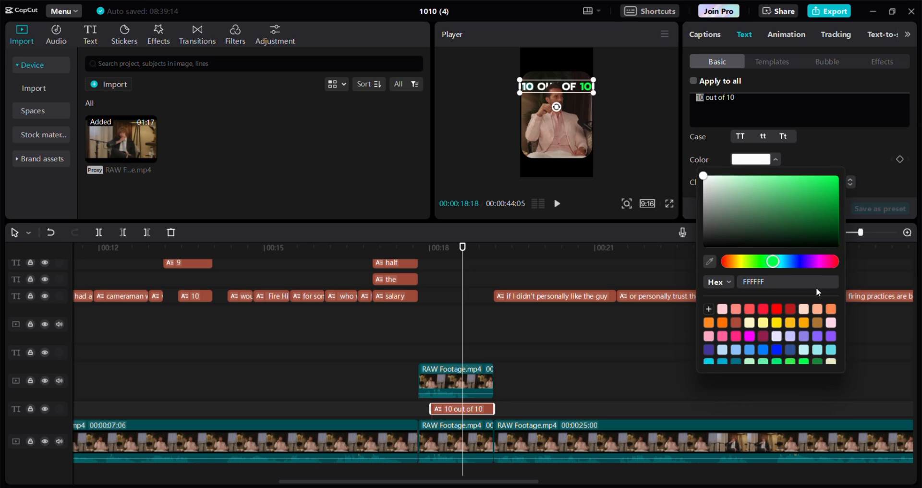
left_click(842, 166)
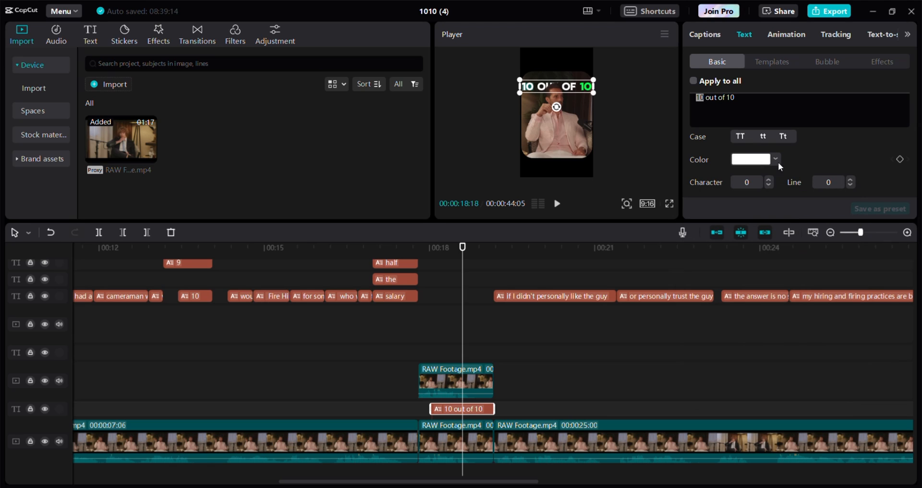
left_click(751, 159)
left_click(838, 176)
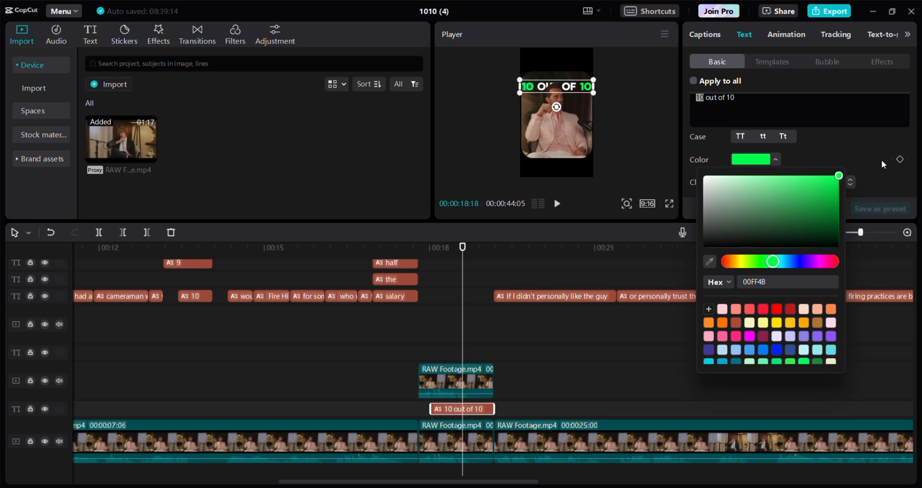
left_click(842, 159)
left_click(669, 204)
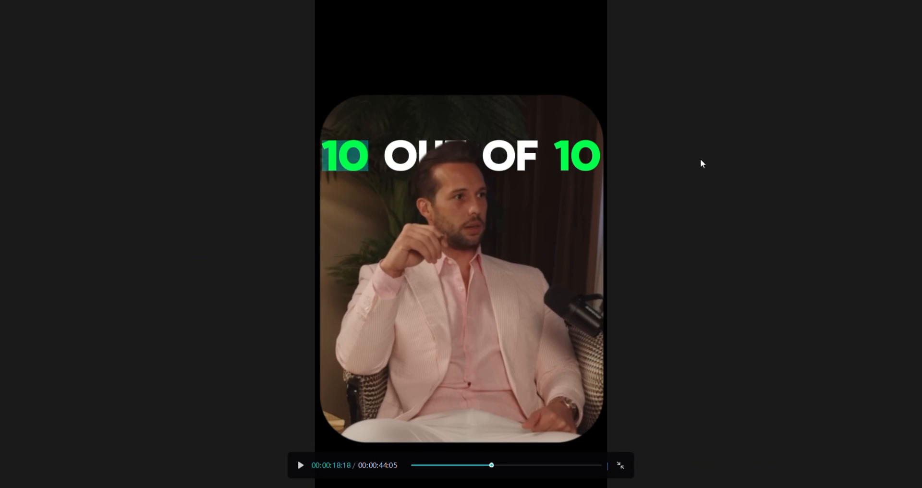
left_click(620, 465)
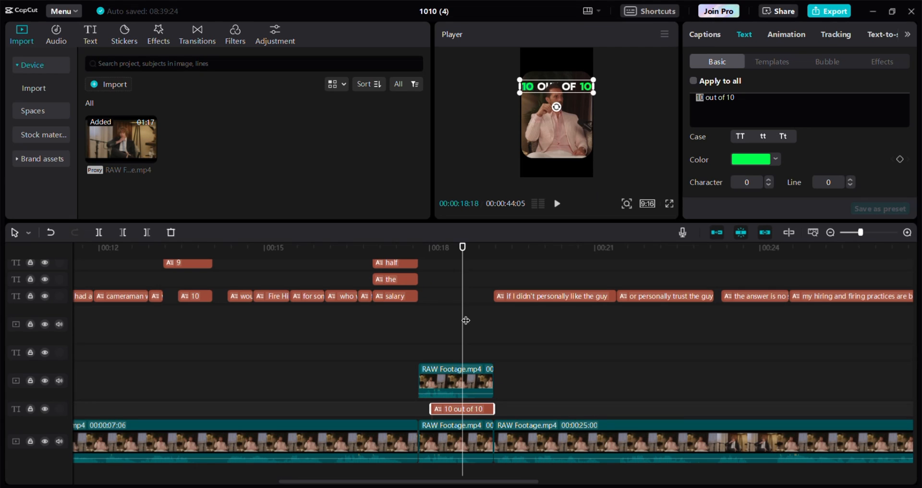
Step: Play on past the "10 out of 10" segment and split the caption "if I didn't personally like the guy" after "personally"
left_click_drag(464, 320, 493, 324)
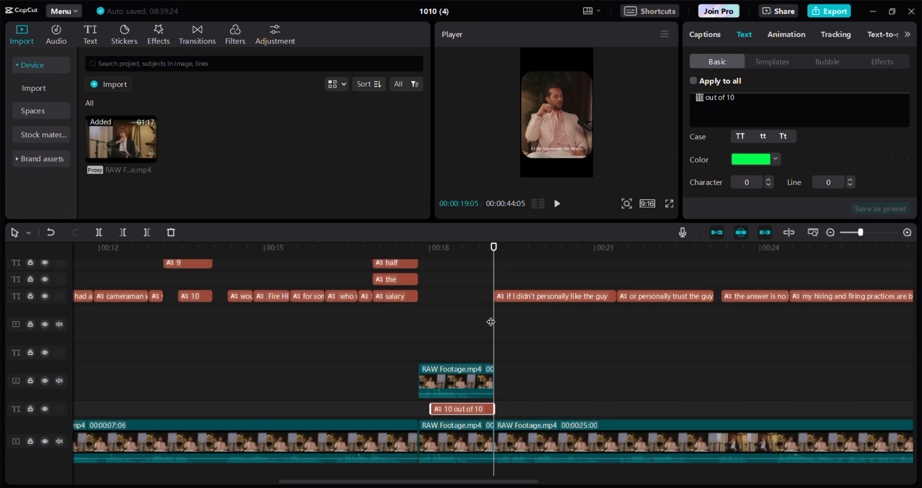
key("space")
key("space")
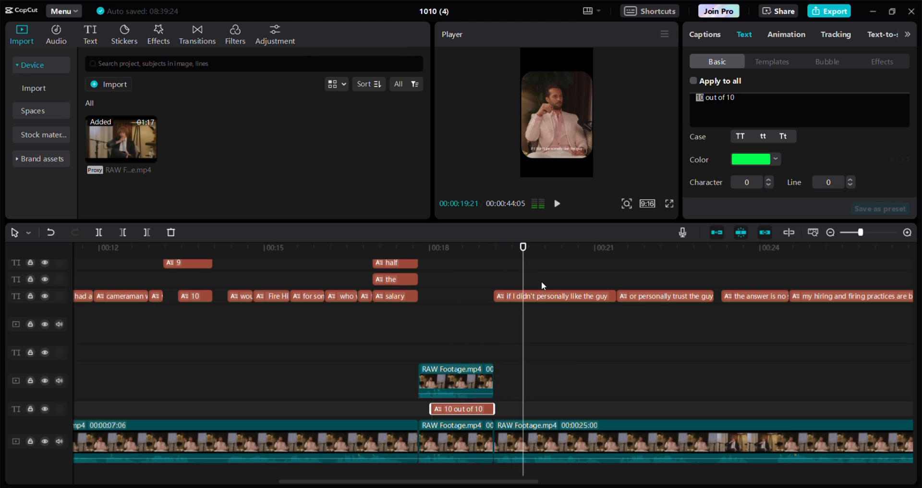
left_click(550, 297)
scroll(416, 315, "down", 3)
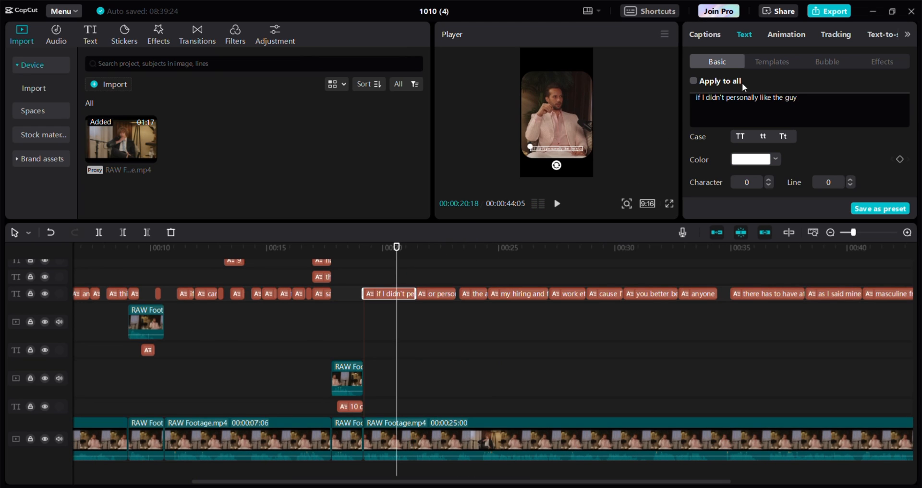
scroll(743, 110, "up", 2)
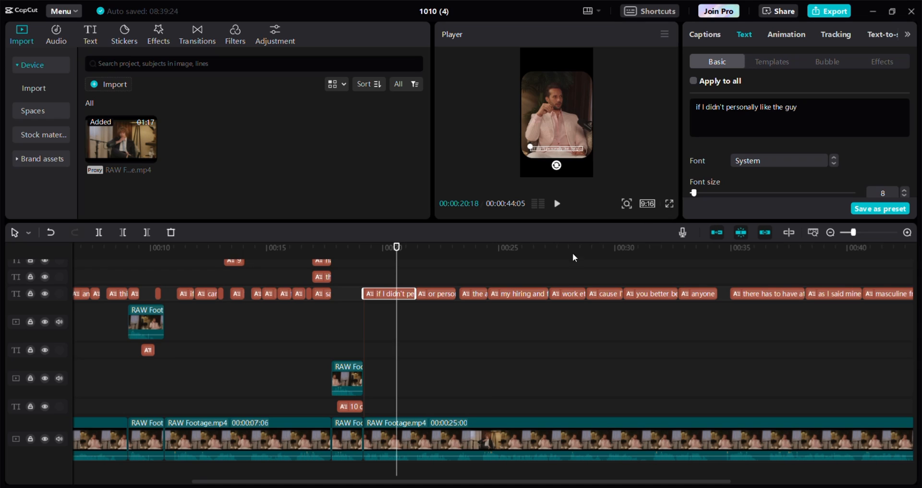
left_click(441, 272)
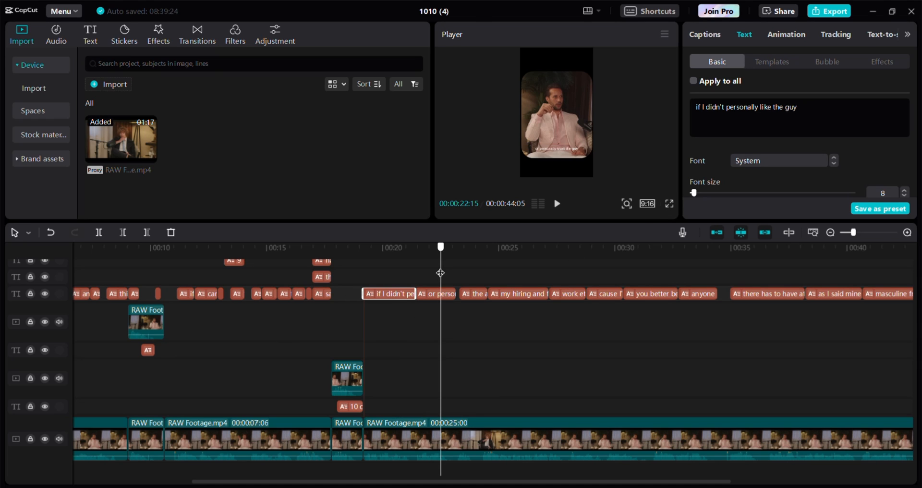
left_click_drag(441, 272, 406, 274)
left_click(409, 295)
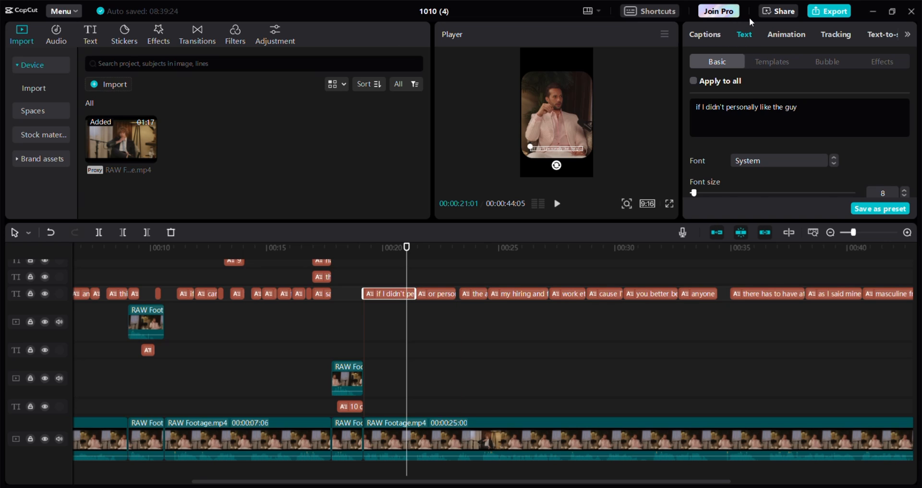
left_click(712, 36)
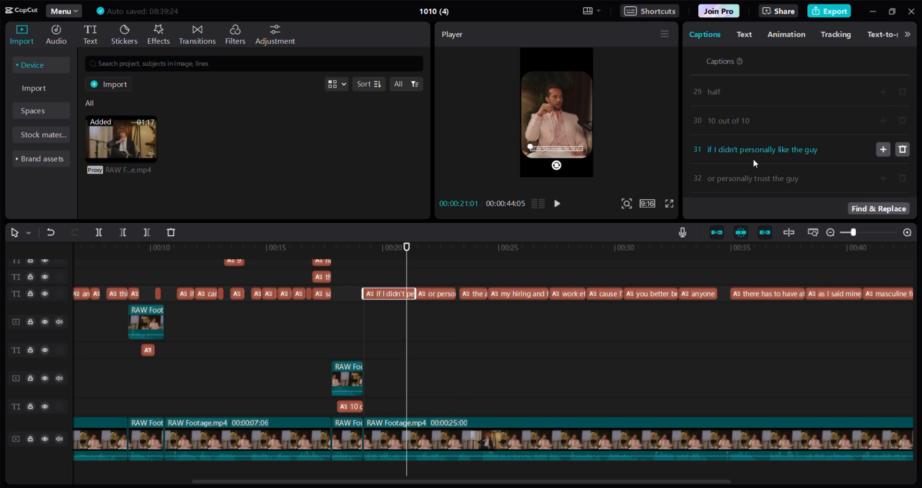
left_click(738, 151)
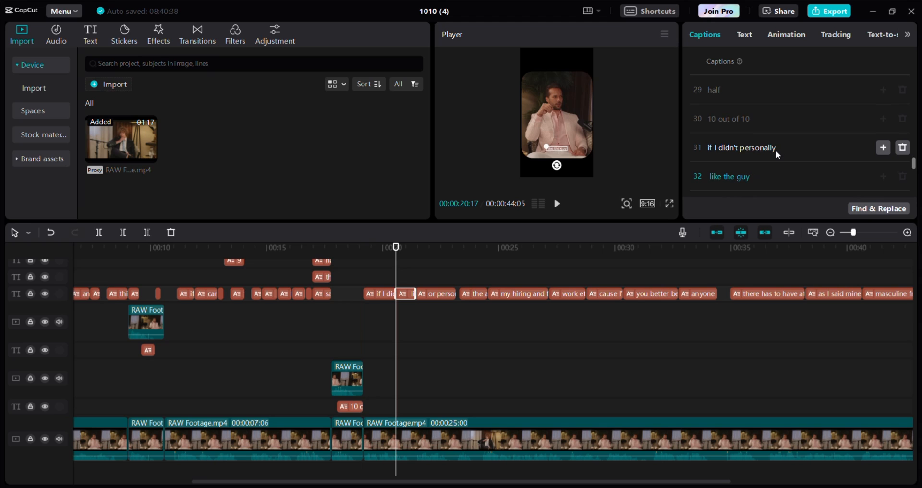
Step: Split the caption "or personally trust the guy" after "personally"
scroll(764, 163, "down", 1)
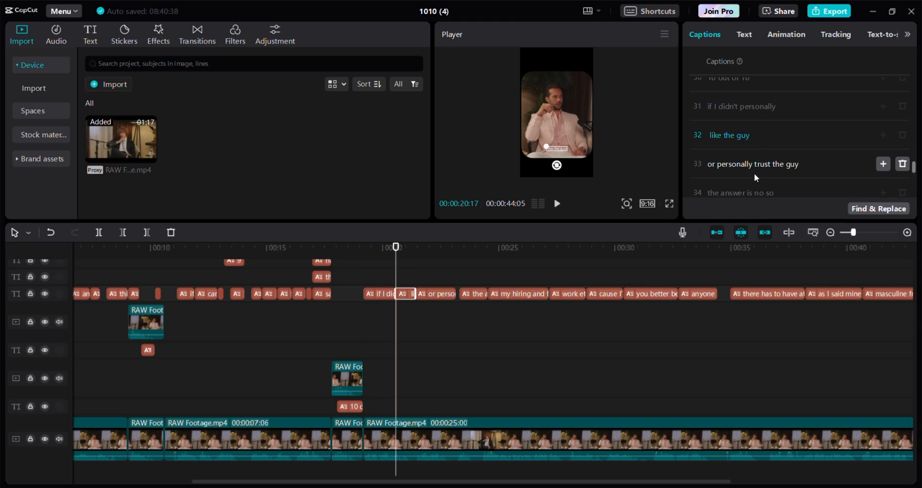
left_click(716, 166)
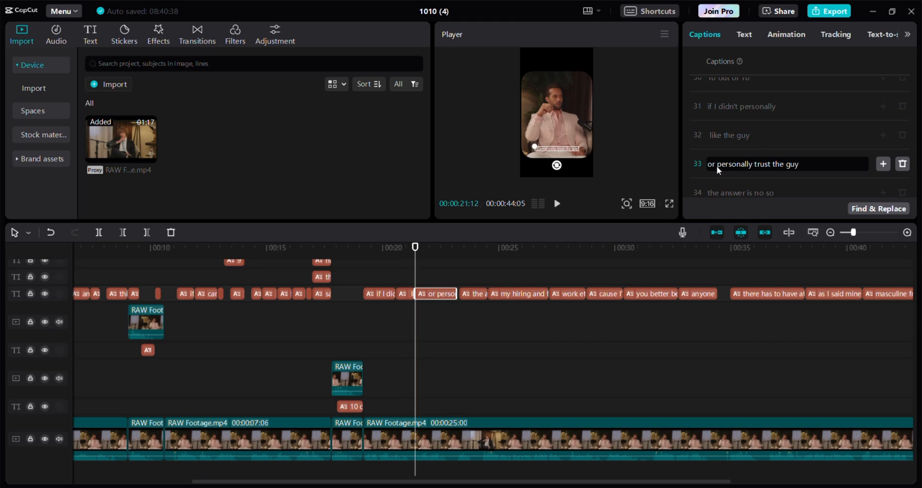
left_click(754, 168)
key("Return")
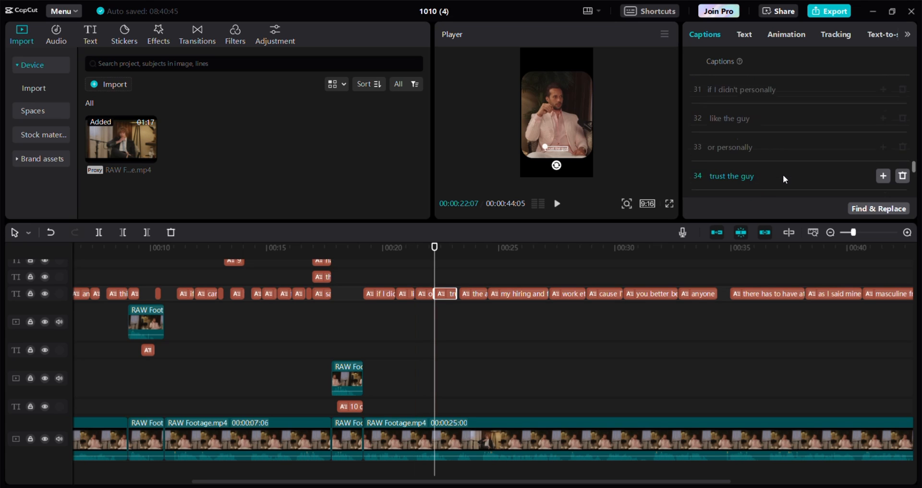
Step: Split the caption "the answer is no so" before "so"
scroll(763, 171, "down", 2)
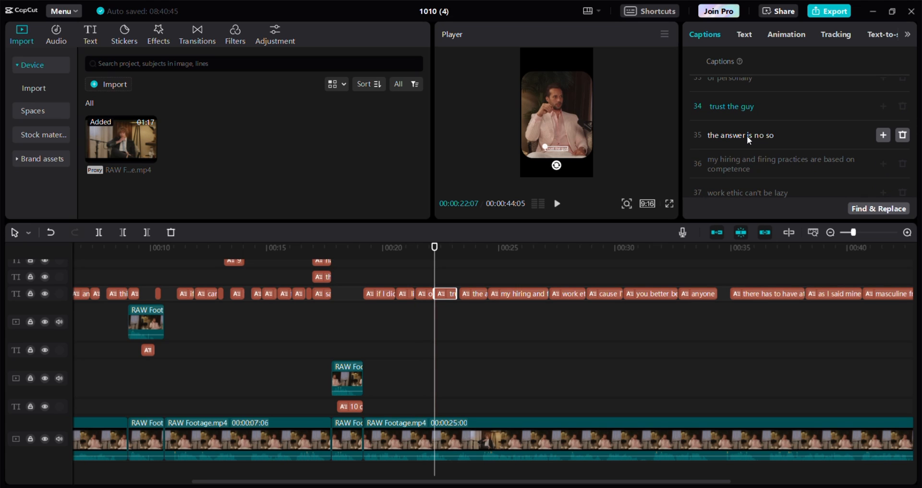
left_click(764, 136)
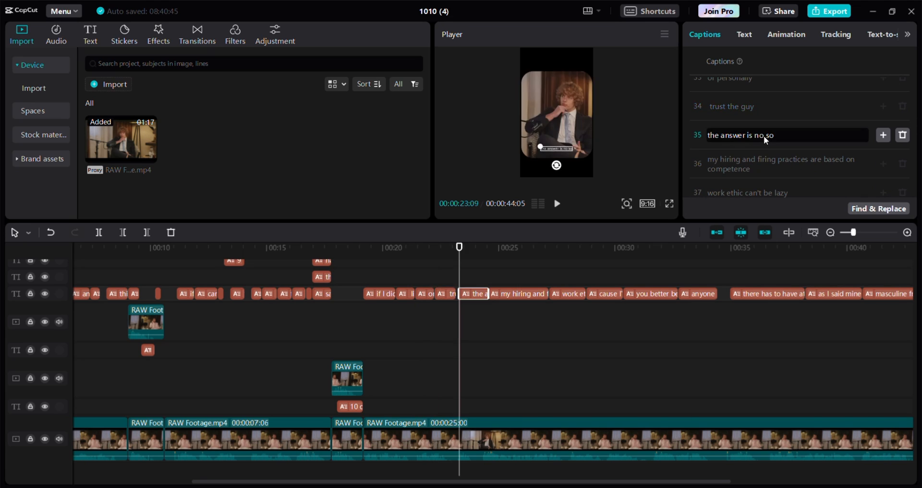
key("Return")
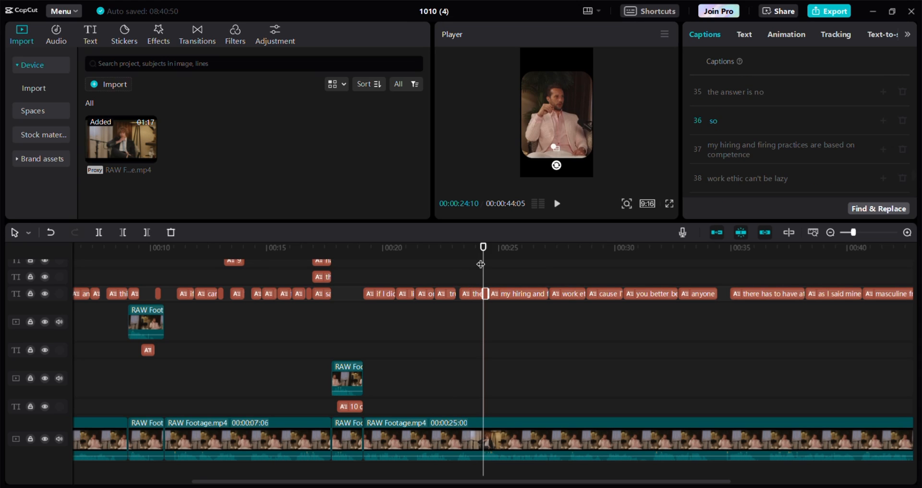
Step: Slightly enlarge and raise the caption "if I didn't personally" and set its font to HelveticaNeue77
left_click_drag(481, 264, 371, 289)
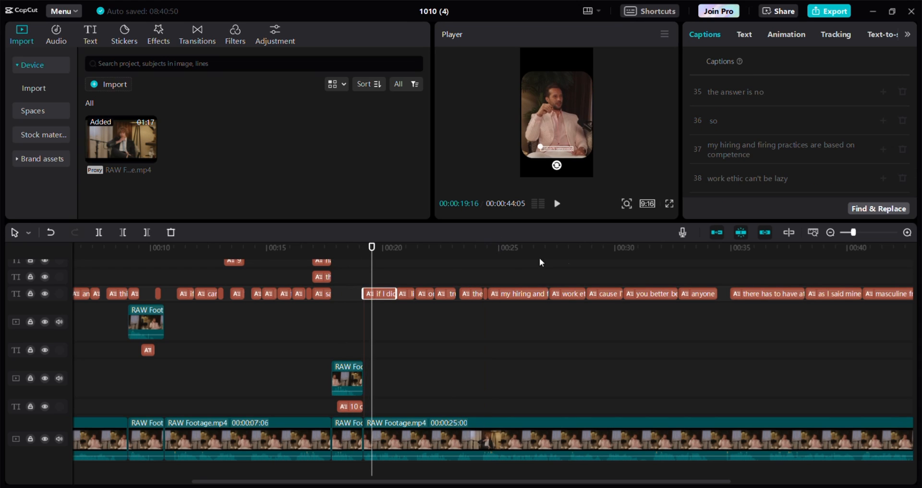
left_click(902, 234)
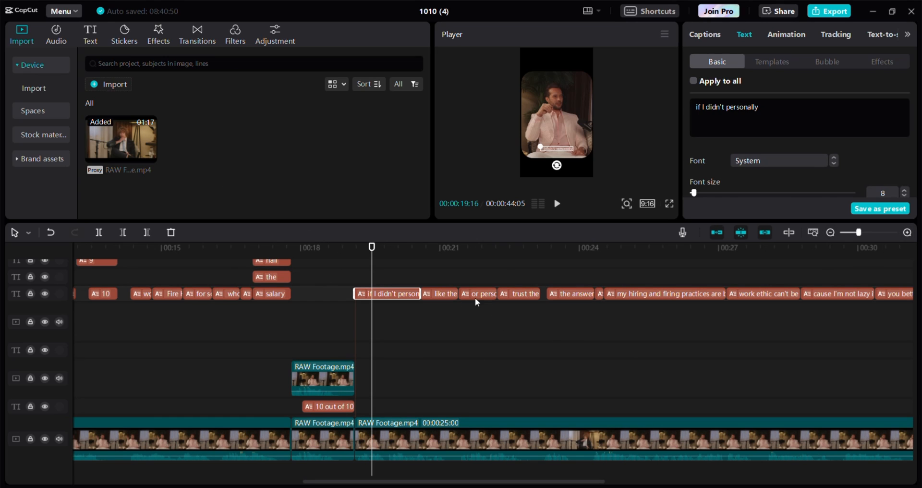
left_click_drag(533, 150, 545, 137)
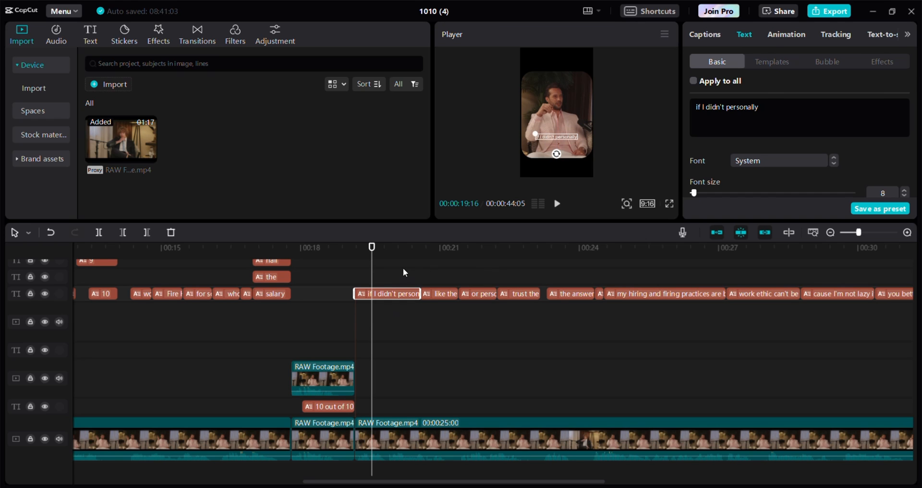
left_click_drag(403, 268, 413, 304)
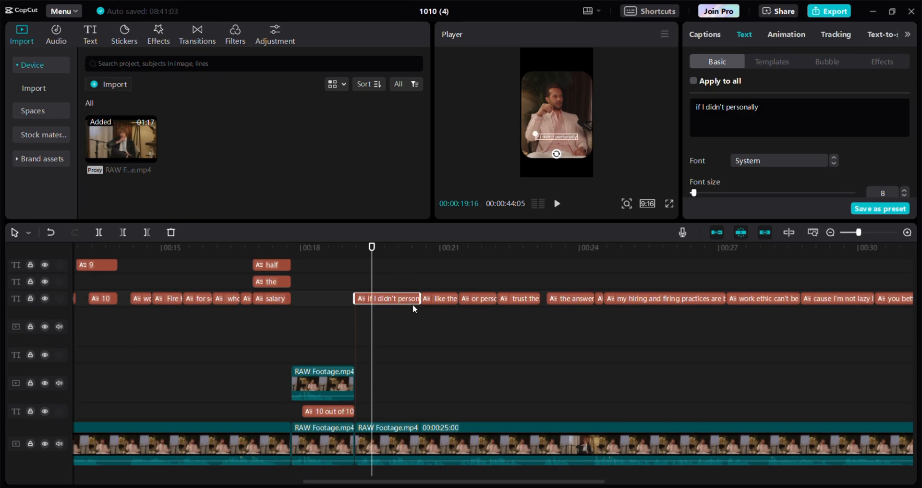
scroll(768, 134, "down", 1)
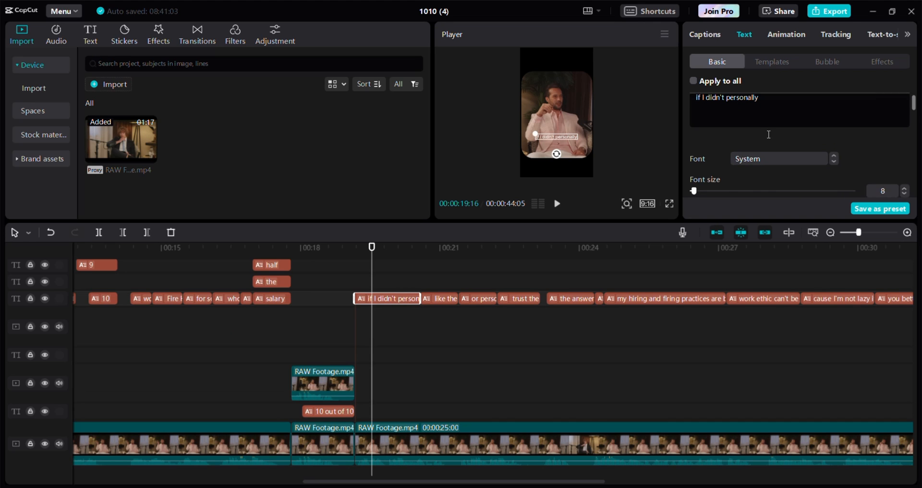
scroll(768, 135, "up", 1)
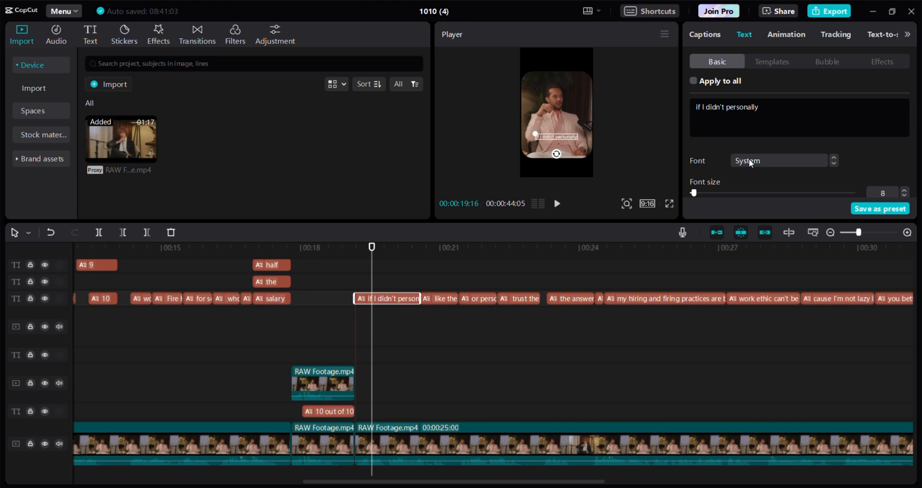
left_click(750, 163)
left_click(768, 158)
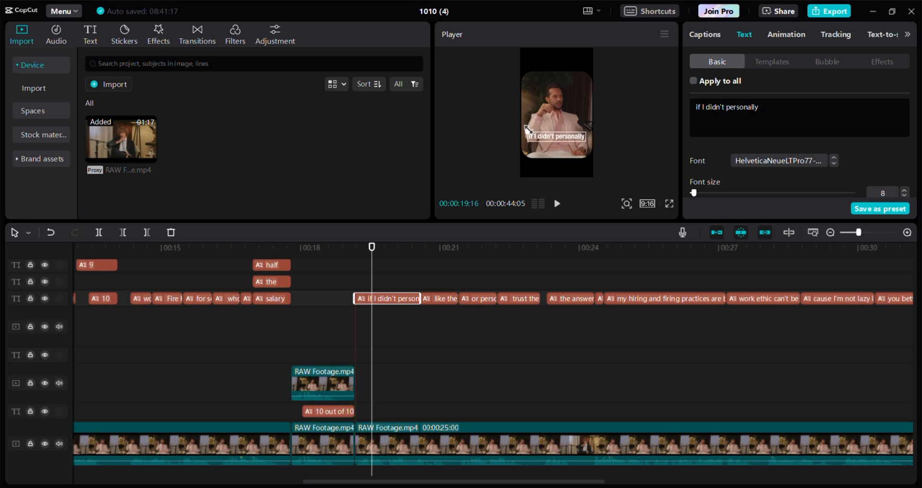
Step: Add a glow to the caption "if I didn't personally" with reduced intensity and range
scroll(730, 165, "down", 10)
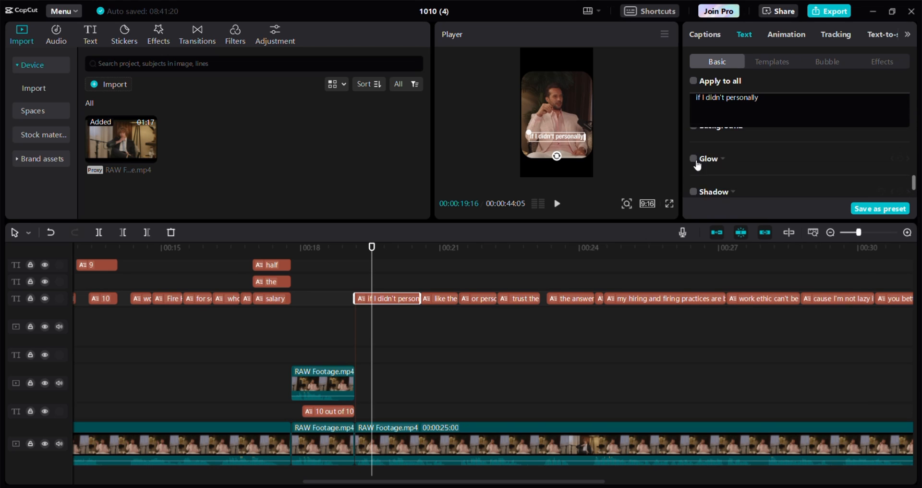
left_click(694, 159)
scroll(740, 161, "down", 3)
left_click_drag(754, 131, 715, 132)
left_click_drag(739, 158, 704, 158)
Step: Add a shadow with 15% blurriness to the caption "if I didn't personally", check it in full screen and play on
scroll(714, 156, "down", 1)
left_click(694, 149)
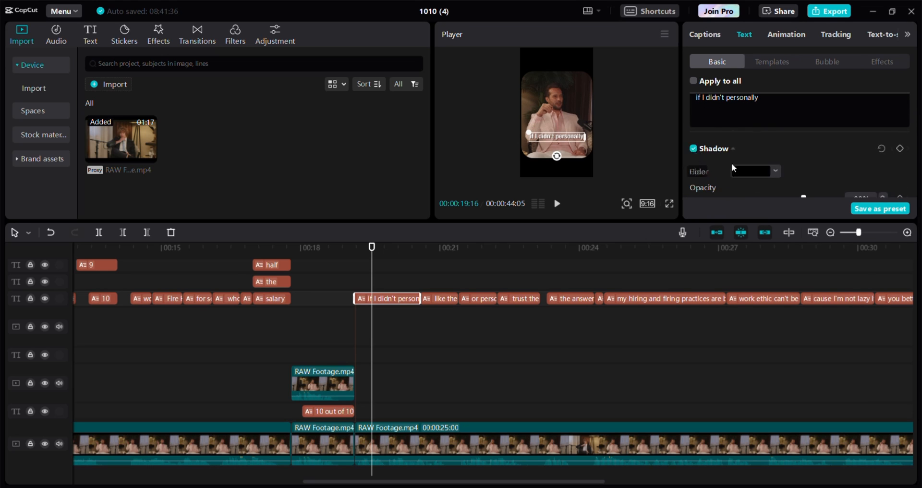
scroll(732, 166, "down", 3)
left_click(669, 204)
left_click(619, 465)
key("space")
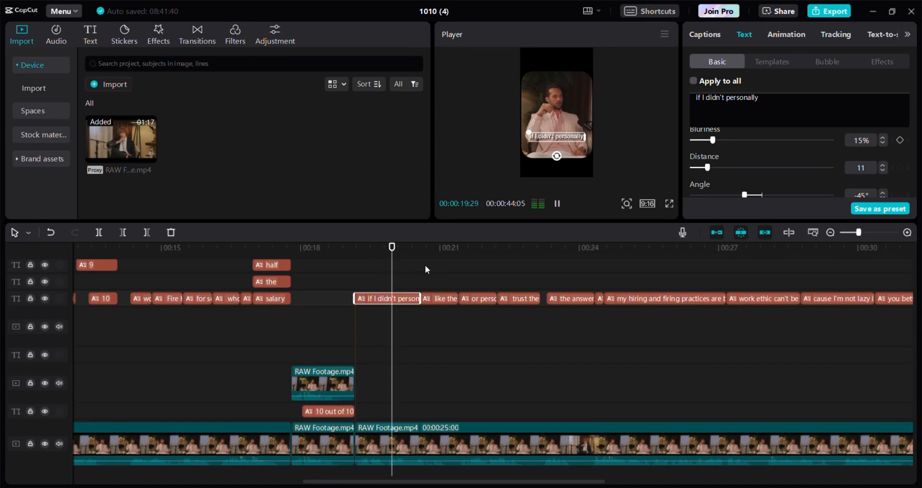
Step: Select the caption "like the guy" and raise it on the speaker's torso
left_click(457, 298)
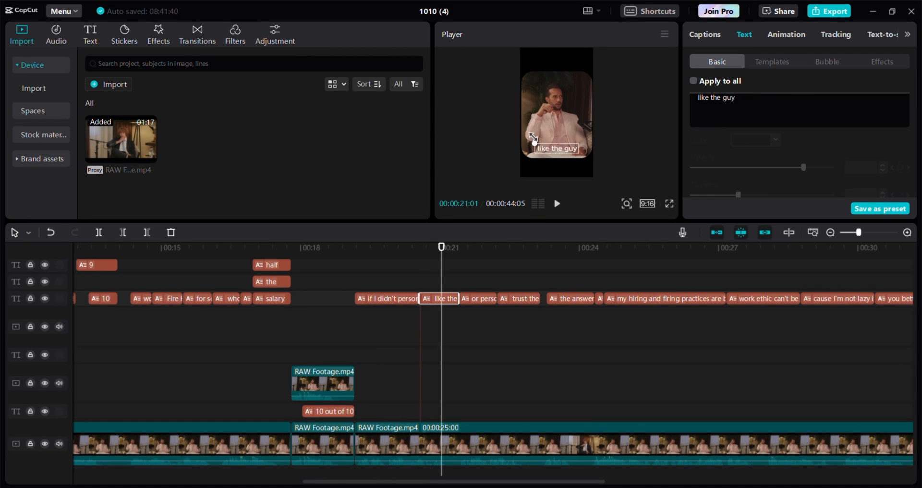
left_click_drag(541, 147, 540, 130)
scroll(756, 172, "down", 2)
scroll(756, 172, "up", 4)
Step: Set the words "the guy" in the caption "like the guy" to the Bahnschrift font
double_click(735, 108)
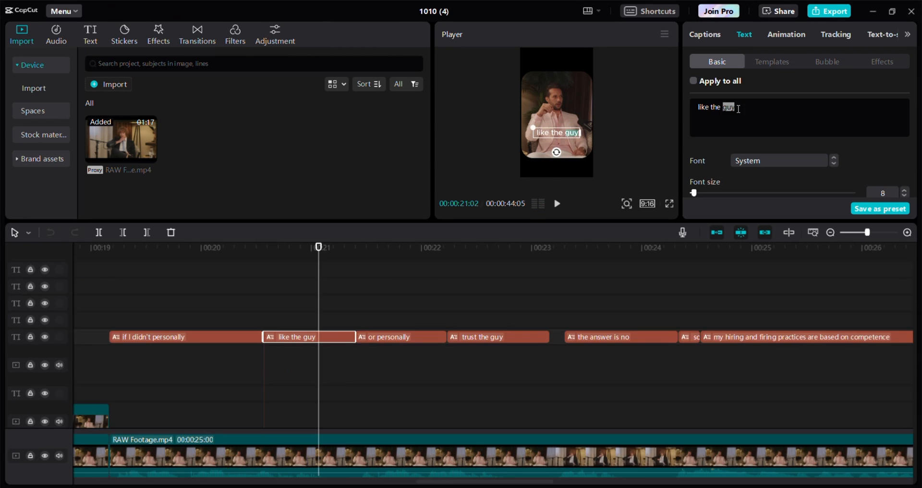
left_click_drag(736, 109, 713, 107)
left_click(768, 159)
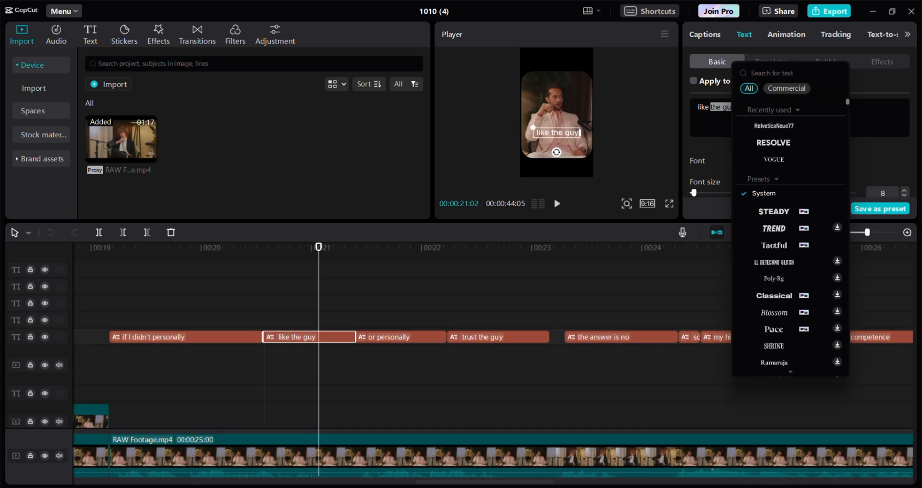
left_click(763, 131)
left_click(765, 160)
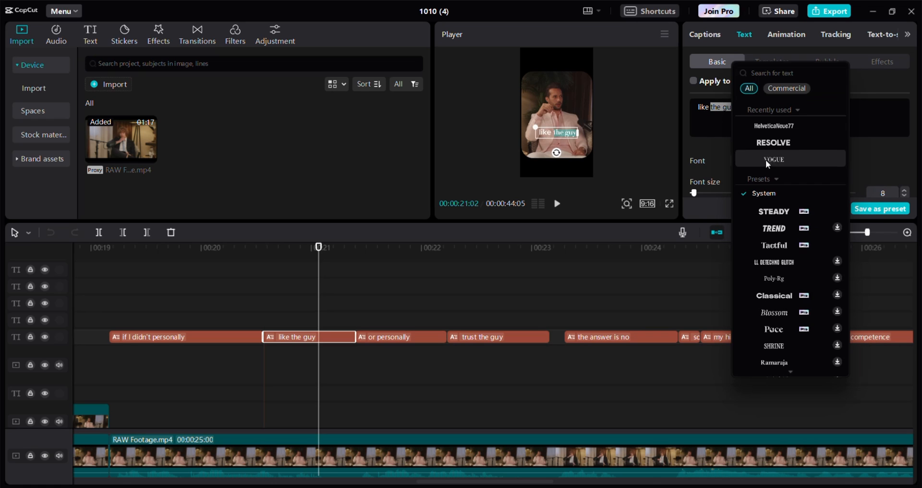
scroll(787, 214, "down", 3)
scroll(780, 219, "down", 10)
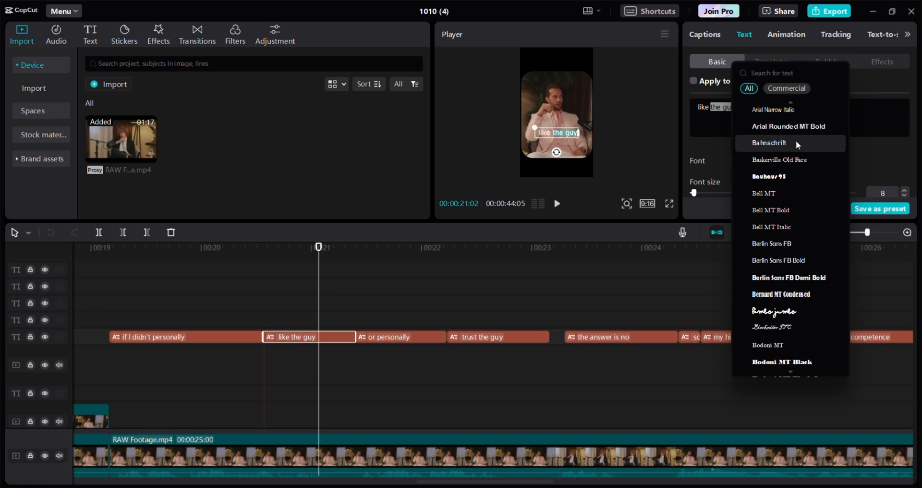
left_click(796, 140)
left_click(753, 110)
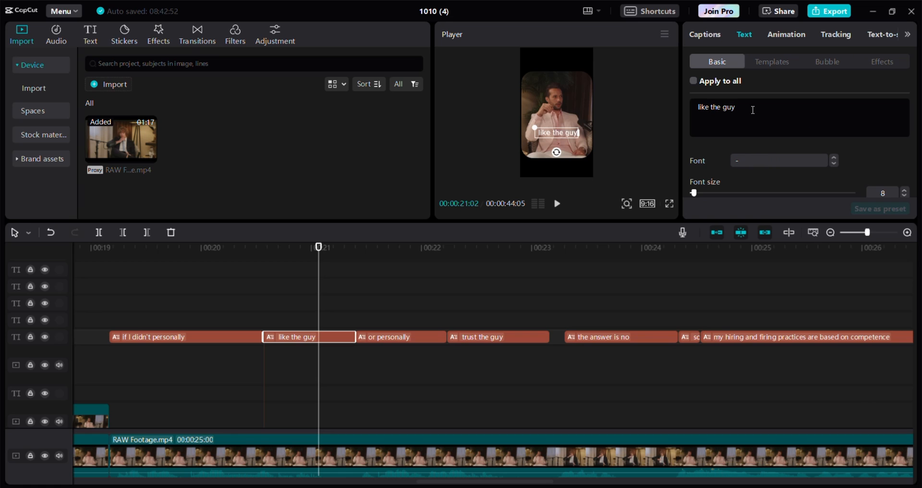
Step: Set the word "like" in the caption "like the guy" to the Aurora font
double_click(709, 109)
left_click(785, 157)
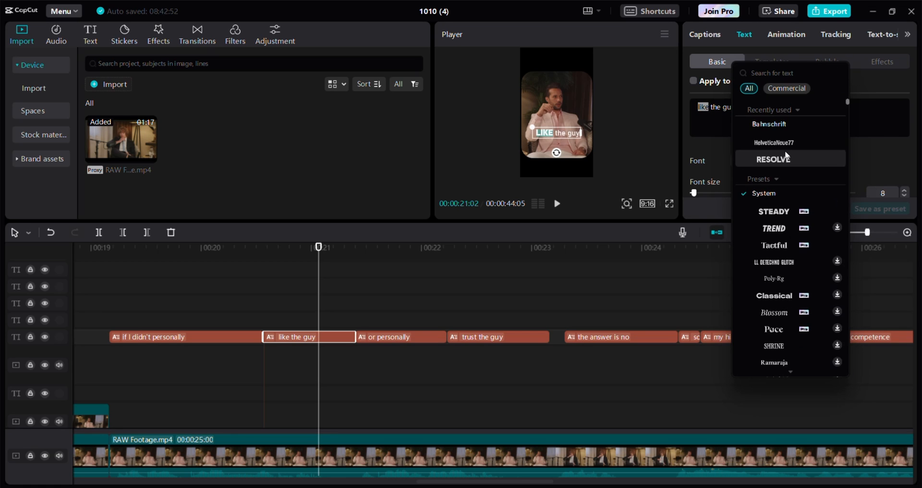
scroll(787, 158, "down", 10)
scroll(787, 189, "up", 2)
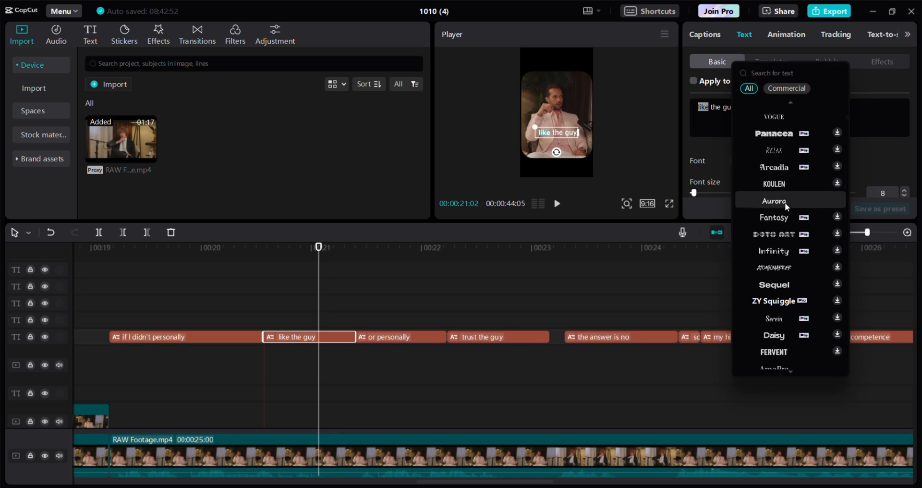
left_click(785, 202)
Step: Color the word "like" red FF1B1B and check the frame in full screen
scroll(754, 144, "down", 3)
left_click(754, 134)
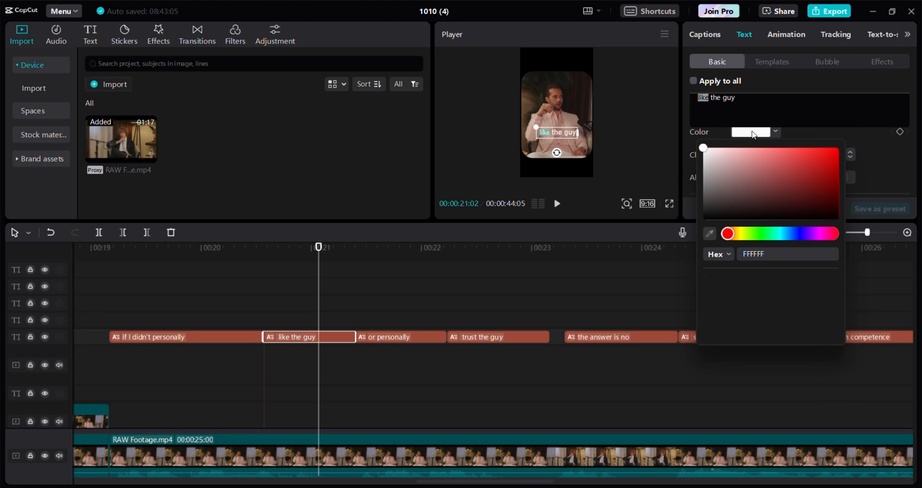
left_click_drag(707, 148, 826, 149)
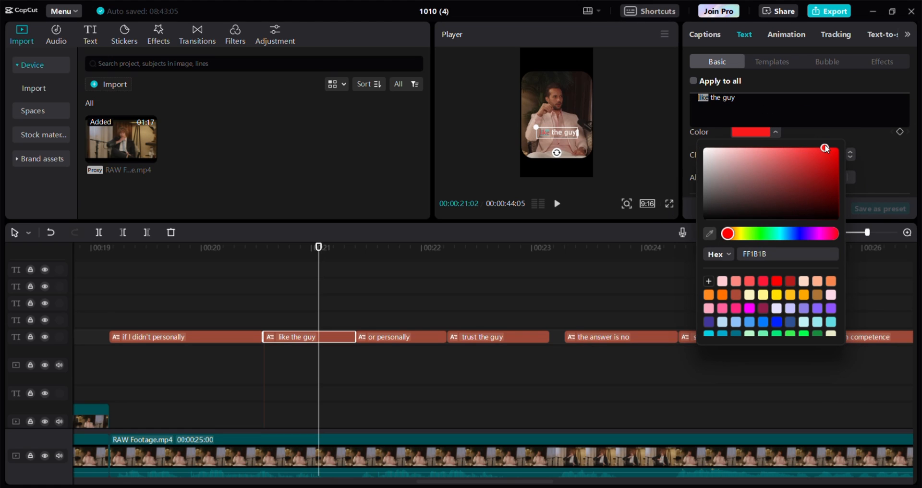
left_click(669, 203)
left_click(669, 202)
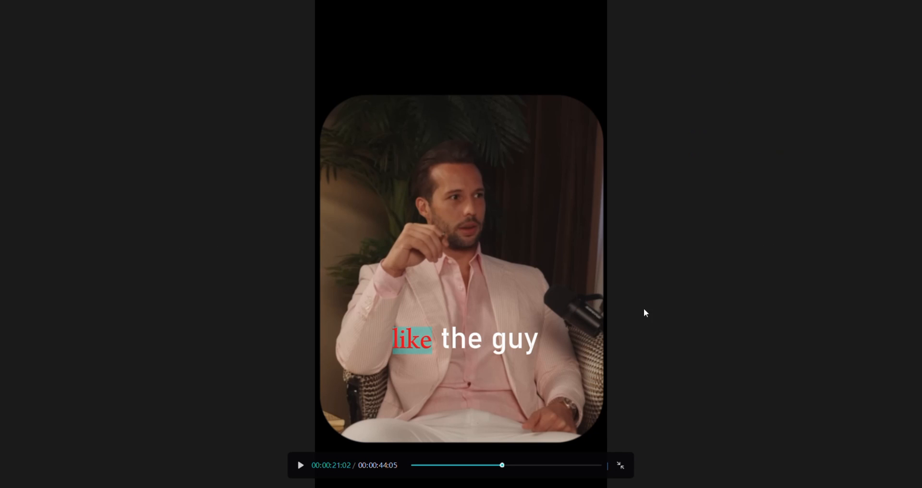
left_click(620, 465)
Step: Try a white glow on the words "the guy" of the caption "like the guy"
double_click(742, 97)
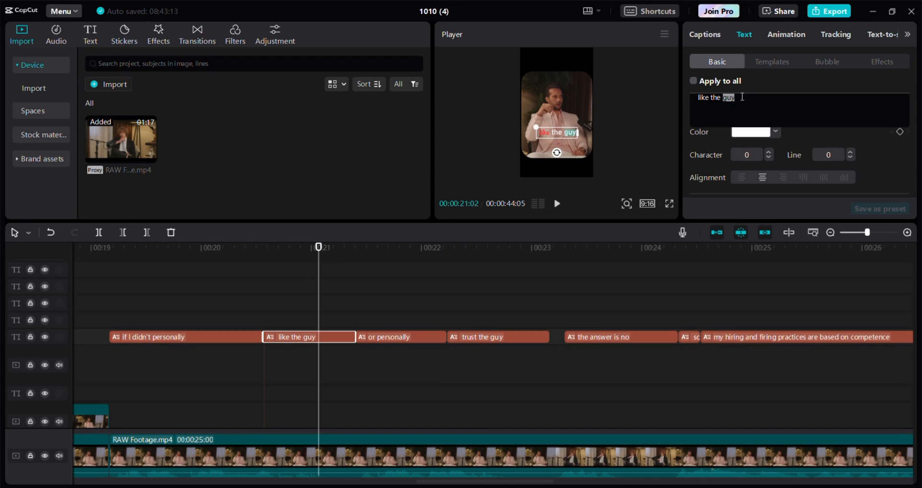
left_click_drag(740, 102, 717, 96)
scroll(741, 143, "down", 5)
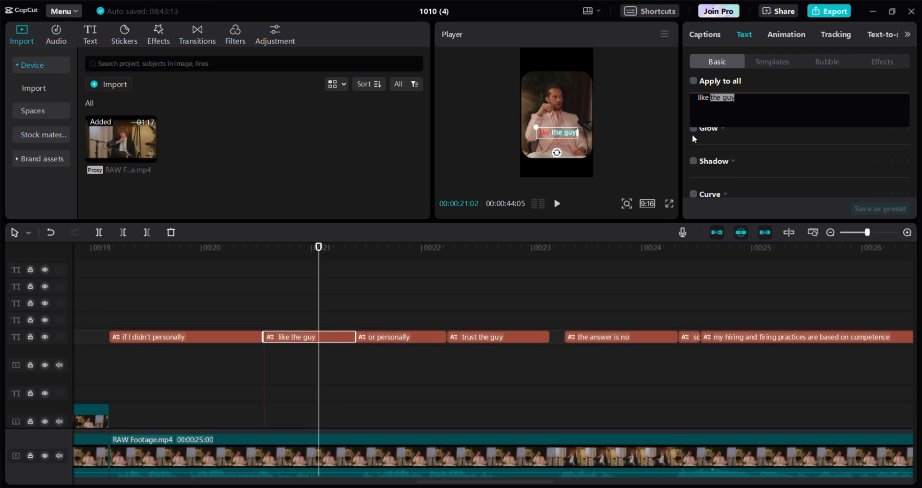
left_click(692, 130)
left_click(744, 163)
scroll(743, 168, "down", 2)
left_click(743, 161)
left_click_drag(725, 187, 683, 172)
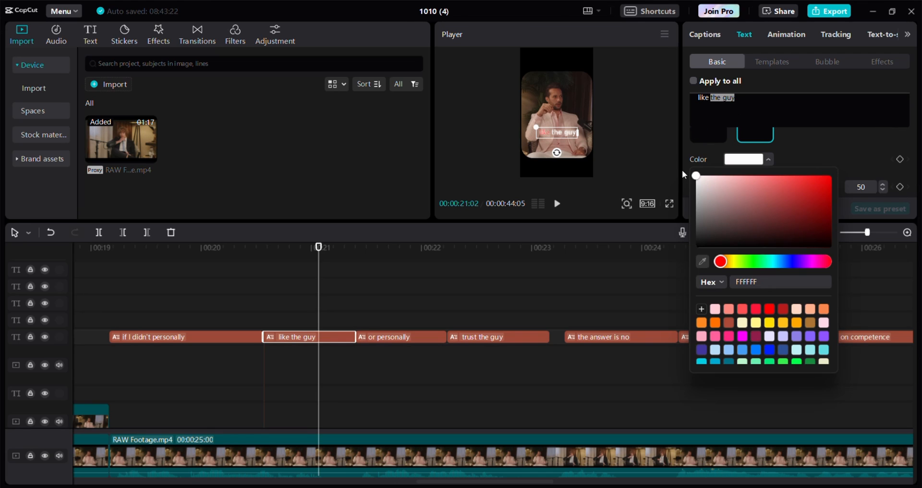
scroll(753, 163, "up", 2)
left_click(694, 171)
Step: Add a shadow with raised opacity and 14% blurriness to the caption "like the guy" and check it in full screen
scroll(705, 165, "down", 4)
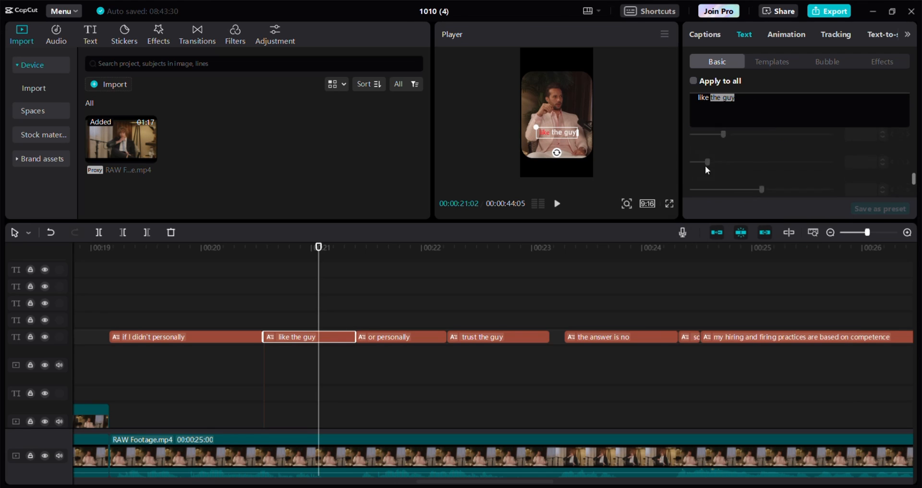
left_click(694, 132)
left_click_drag(802, 167, 832, 167)
scroll(740, 167, "down", 1)
left_click_drag(739, 152, 712, 152)
left_click(669, 204)
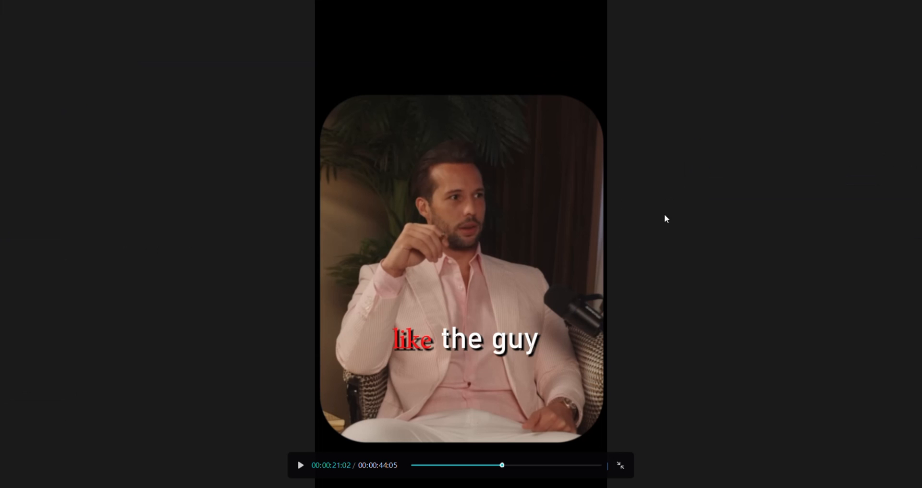
left_click(620, 465)
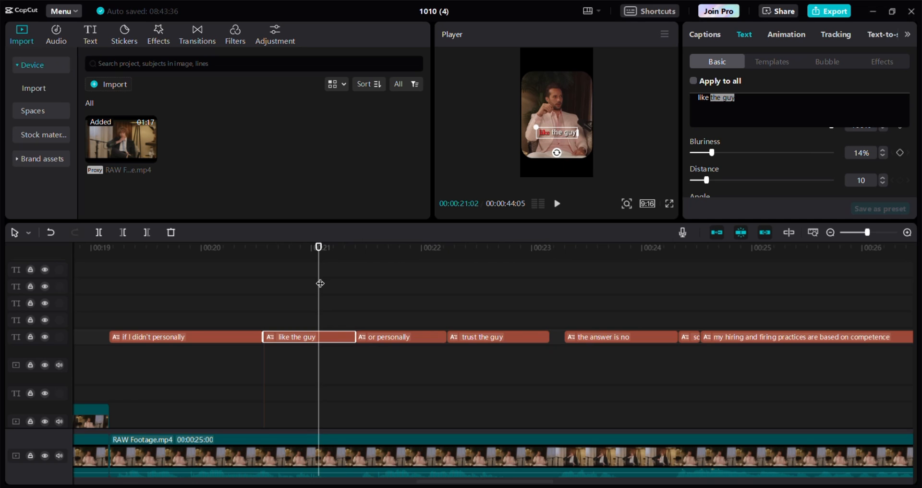
Step: Select the caption "trust the guy", enlarge it and raise it over the speaker
left_click(393, 336)
left_click(495, 336)
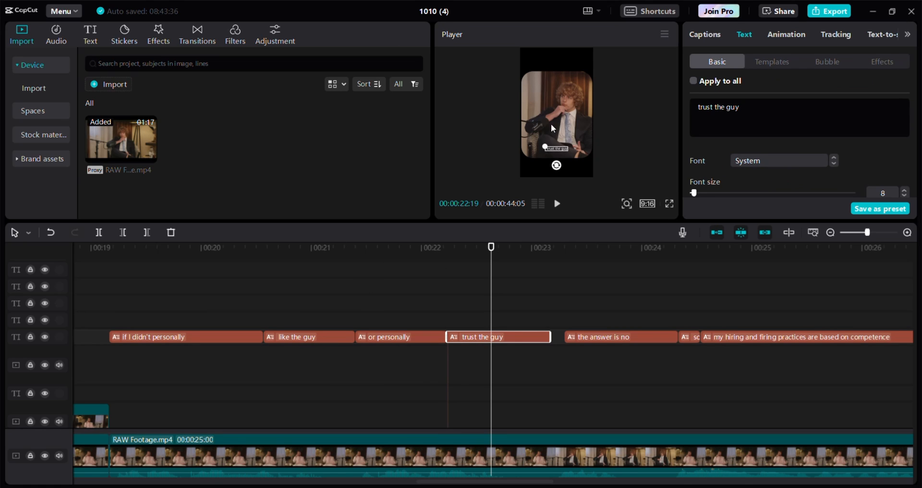
mouse_move(541, 140)
left_mouse_down()
mouse_move(528, 133)
mouse_move(547, 138)
left_mouse_up()
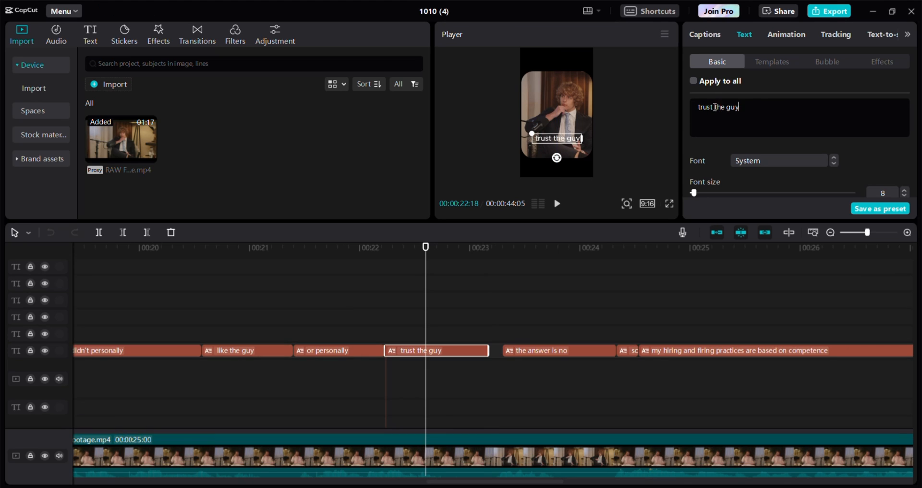
Step: Set "the guy" in the caption "trust the guy" to Bahnschrift and give "trust" the serif font used for "like"
double_click(720, 107)
left_click(769, 161)
left_click(760, 123)
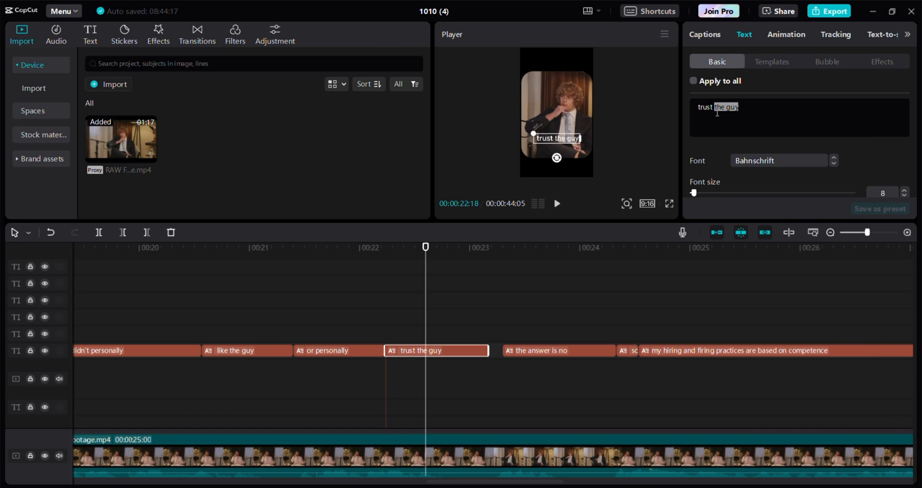
left_click(773, 165)
left_click(767, 128)
Step: Color the word "trust" in the caption "trust the guy" green from the color swatches
scroll(746, 152, "down", 3)
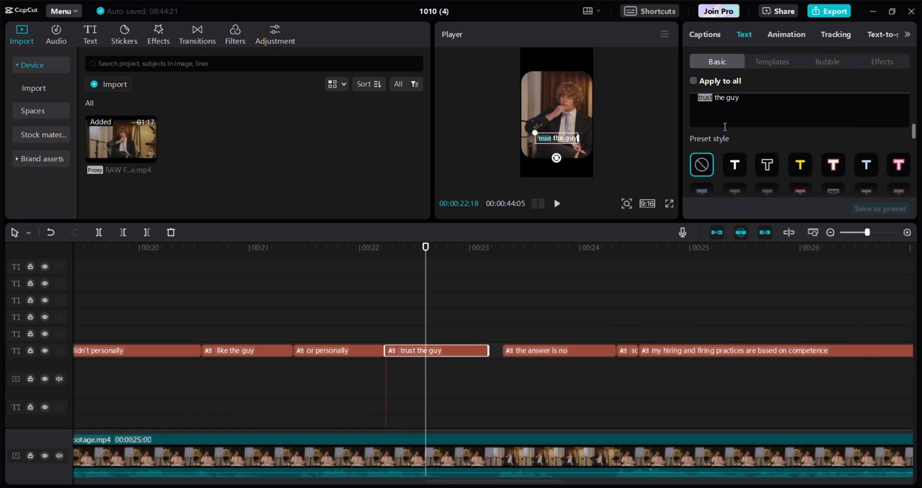
scroll(746, 153, "down", 5)
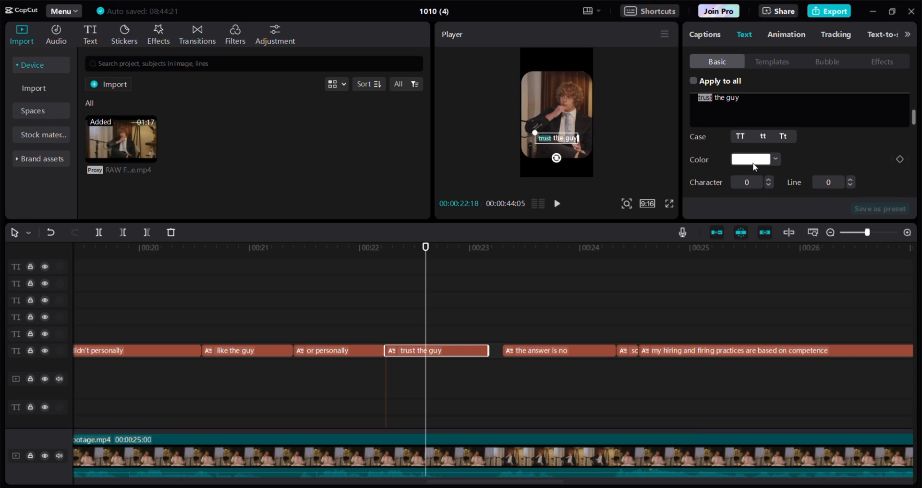
left_click(752, 162)
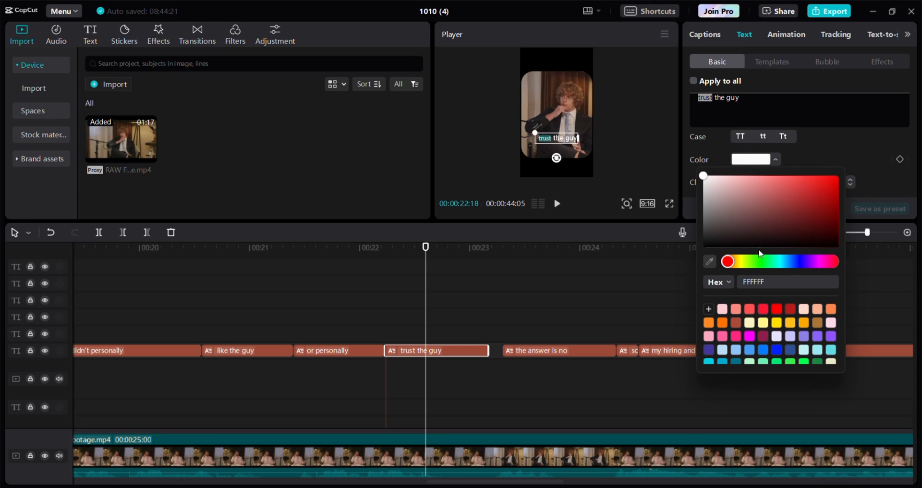
left_click(805, 367)
left_click(817, 155)
Step: Add a shadow with 15% blurriness and distance 10 to the caption "trust the guy" and check it in full screen
scroll(817, 154, "down", 5)
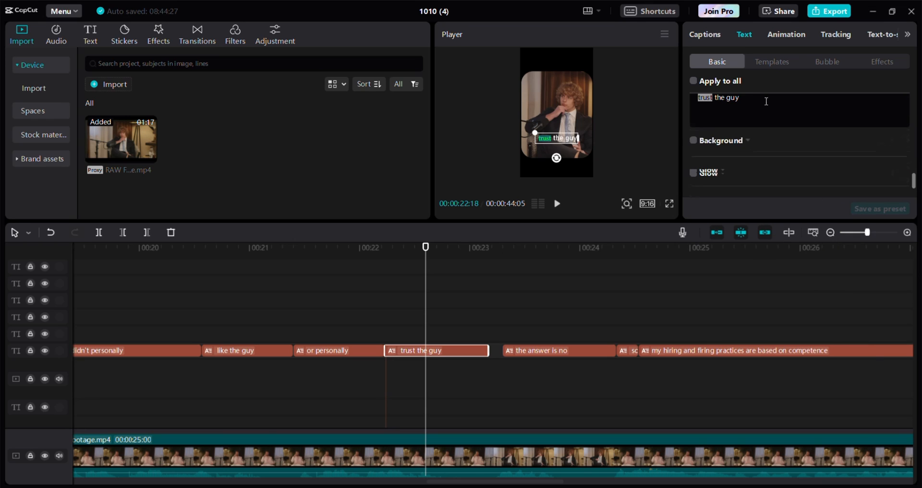
left_click_drag(742, 99, 700, 96)
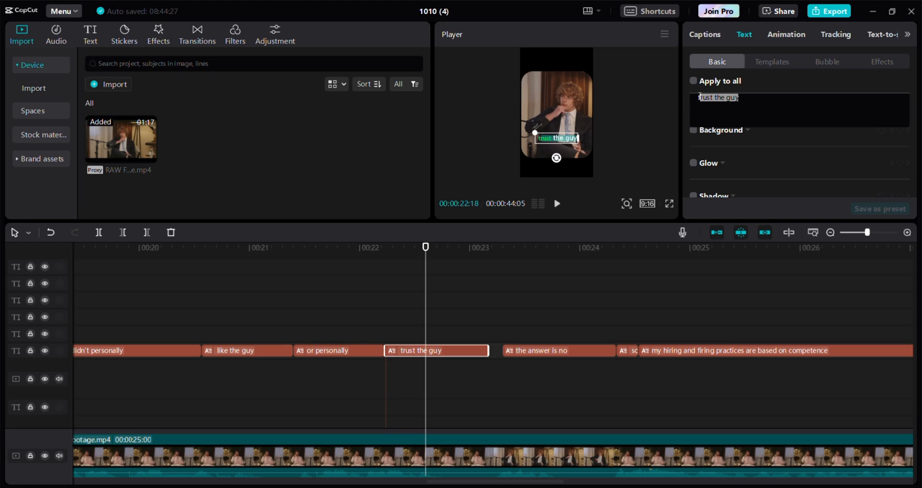
scroll(696, 185, "down", 2)
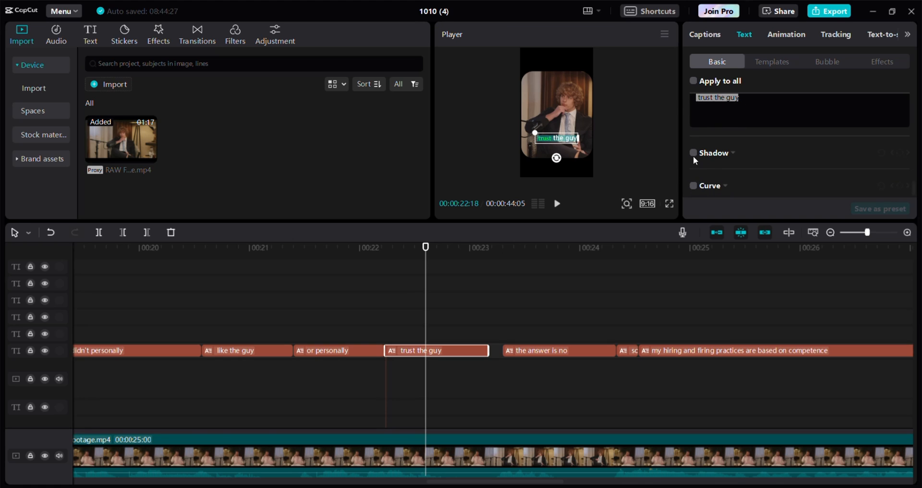
left_click(693, 154)
scroll(823, 163, "down", 2)
left_click_drag(740, 187, 711, 187)
scroll(713, 183, "down", 2)
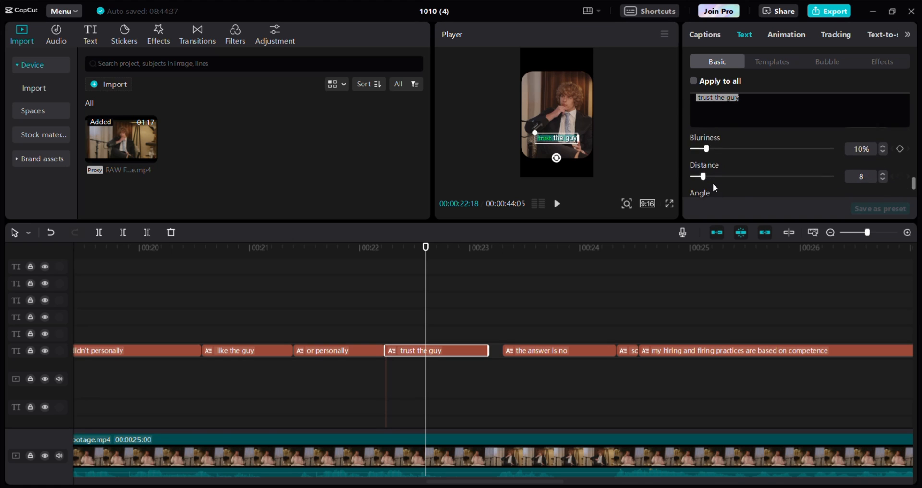
left_click(671, 204)
key("Escape")
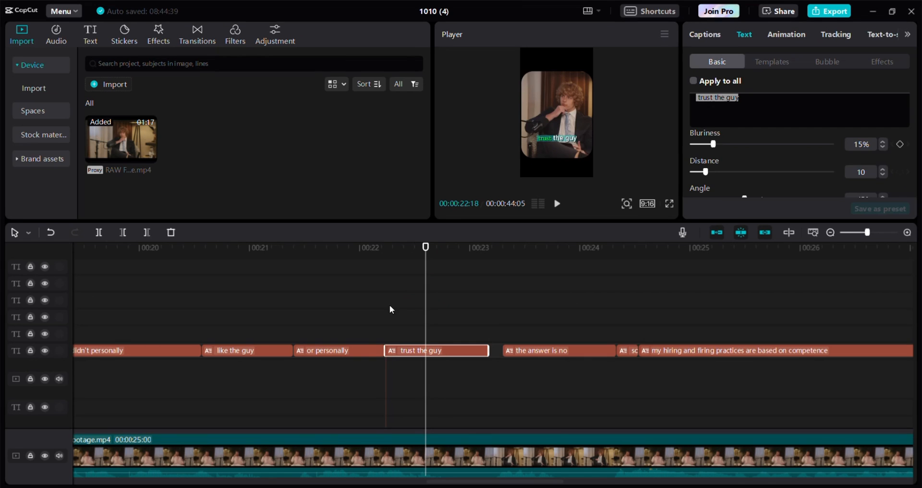
Step: Set the caption "or personally" in a bold sans-serif font, enlarge it and raise it over the speaker
left_click(330, 350)
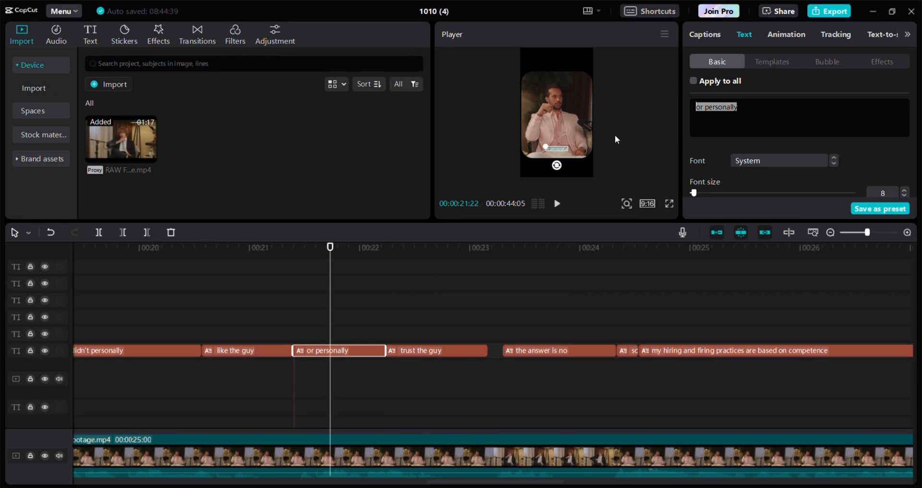
left_click(778, 161)
left_click(769, 137)
mouse_move(548, 146)
left_mouse_down()
mouse_move(537, 143)
mouse_move(557, 139)
left_mouse_up()
scroll(812, 187, "down", 4)
scroll(854, 190, "down", 3)
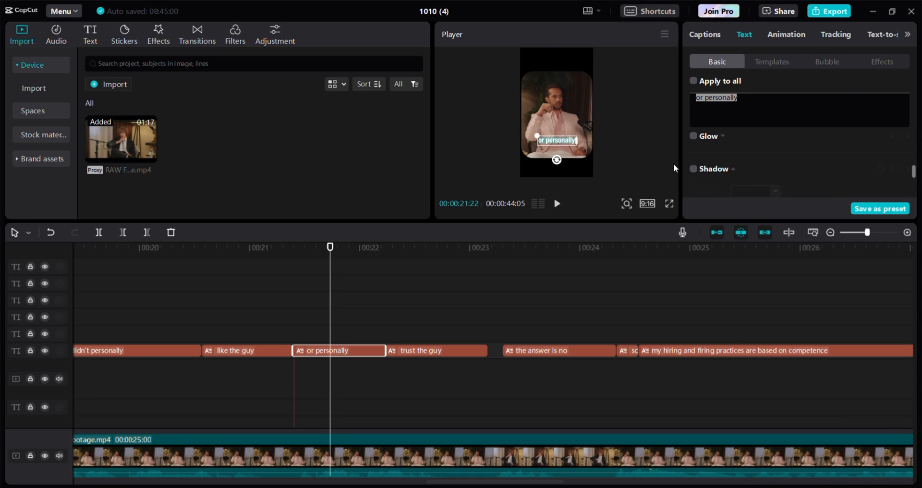
Step: Add a shadow and the second glow style to the caption "or personally" and play it in full screen
left_click(693, 168)
scroll(714, 174, "down", 2)
scroll(710, 184, "up", 2)
left_click(693, 136)
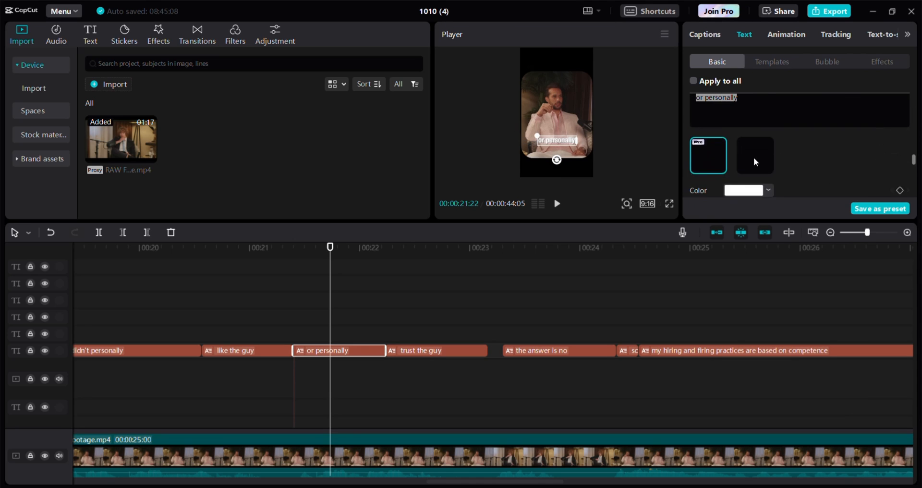
left_click(757, 160)
scroll(735, 171, "down", 2)
left_click(712, 159)
left_click(669, 204)
key("space")
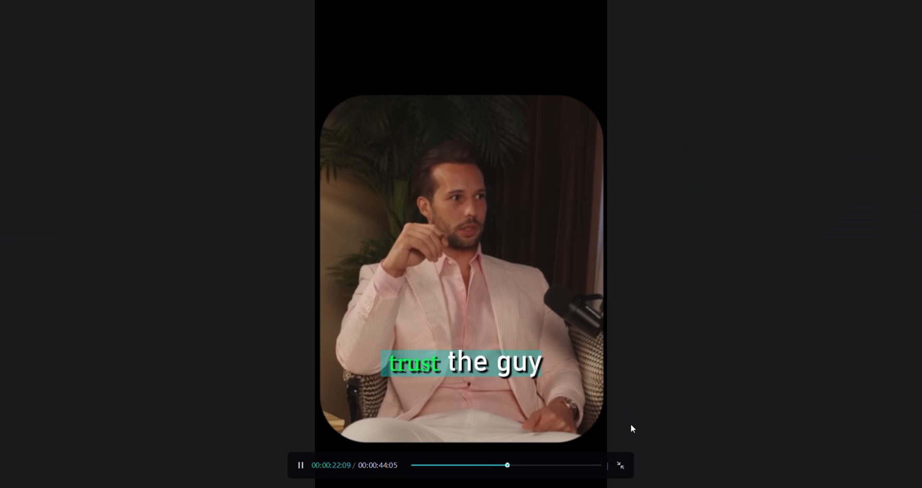
left_click(626, 464)
Step: Set the caption "the answer is no" in HelveticaNeue77 and enlarge it to 235% scale
left_click(560, 349)
scroll(741, 169, "up", 5)
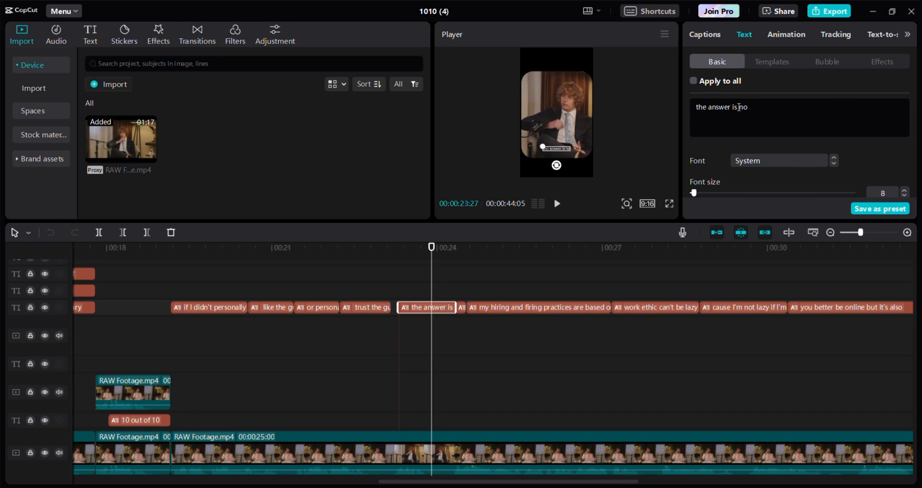
left_click_drag(739, 107, 666, 112)
left_click(760, 105)
left_click(791, 164)
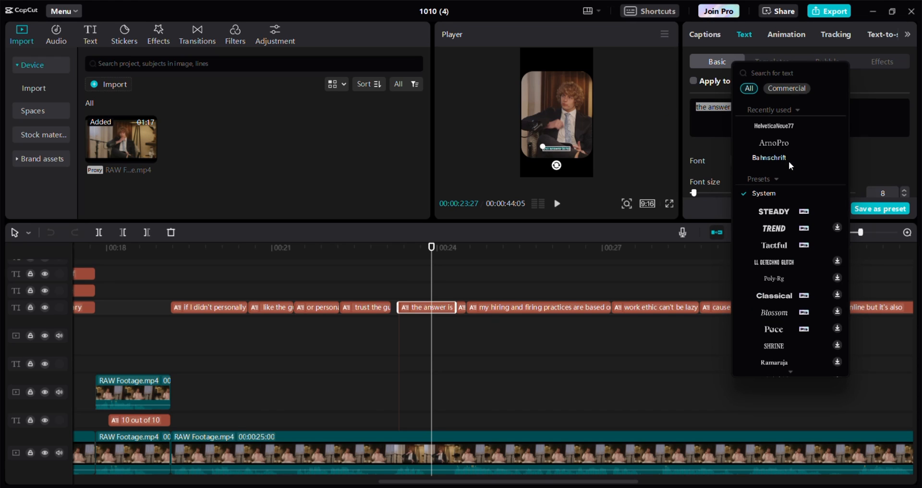
left_click(763, 127)
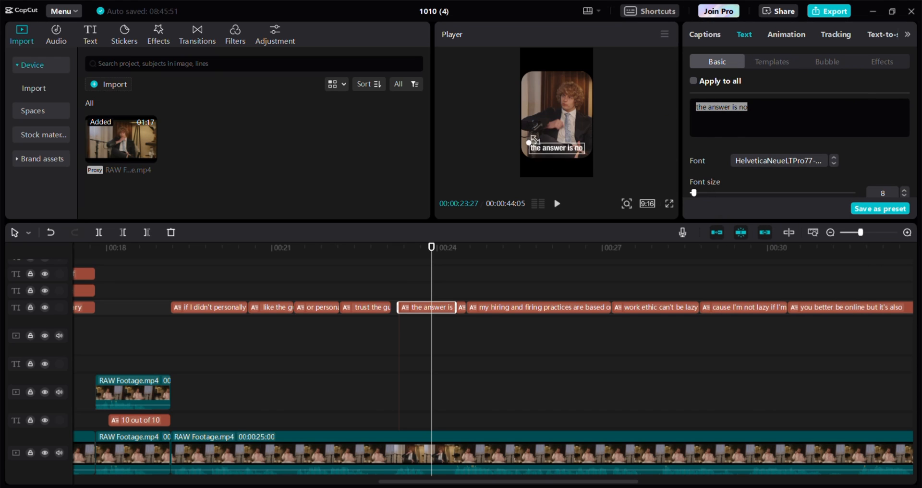
Step: Position the caption "the answer is no" centered horizontally at Y -844
scroll(792, 145, "down", 5)
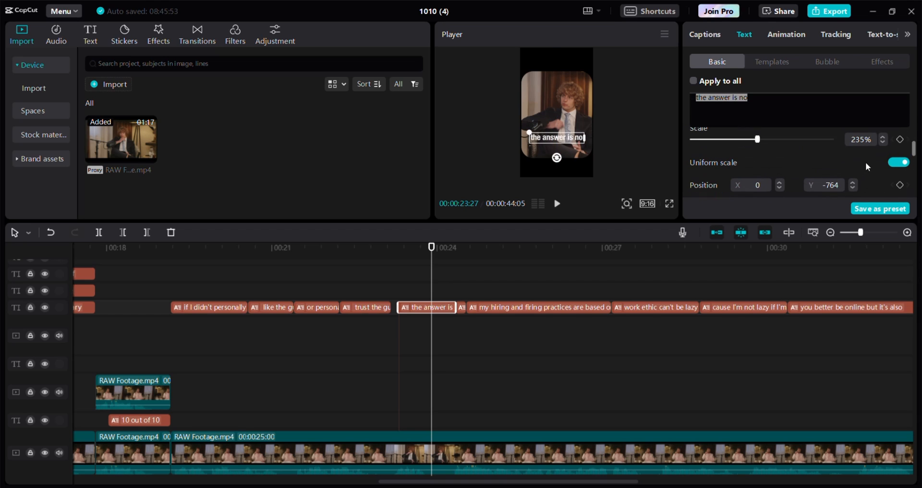
left_click(853, 188)
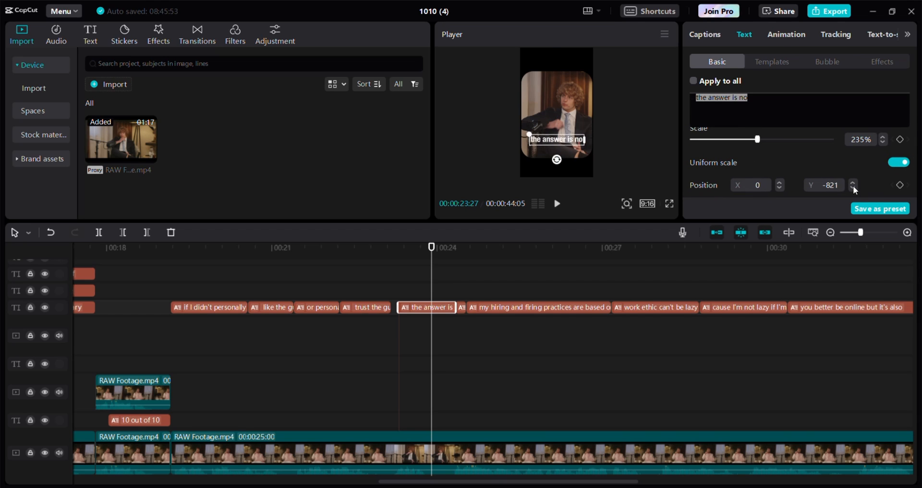
left_click(853, 187)
left_click(853, 187)
scroll(727, 137, "down", 2)
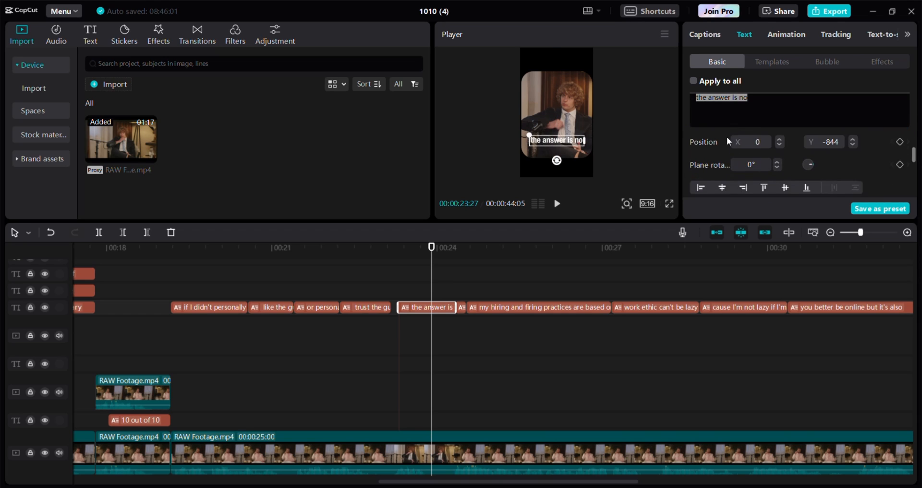
scroll(750, 158, "down", 3)
Step: Capitalize the last word of the caption so that it reads "the answer is No"
scroll(750, 158, "up", 5)
key("BackSpace")
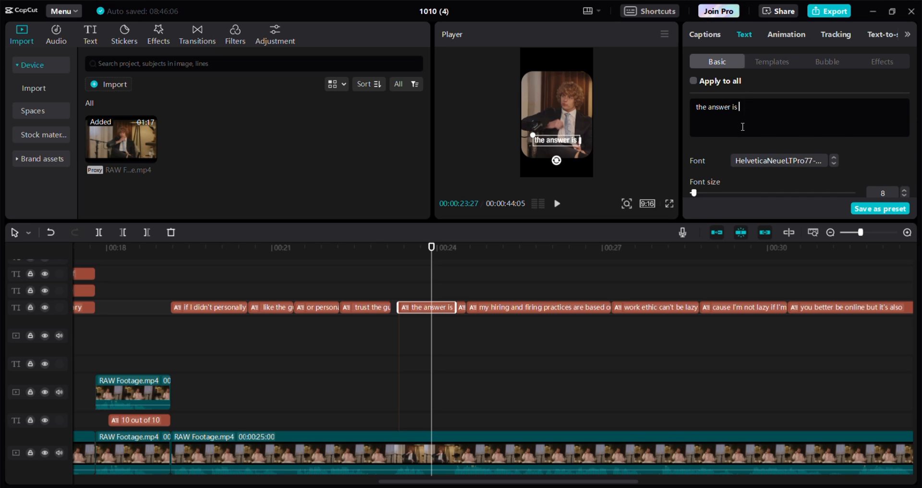
type("No")
Step: Color the word "No" in the caption "the answer is No" pure red and check it in full screen
scroll(767, 169, "down", 3)
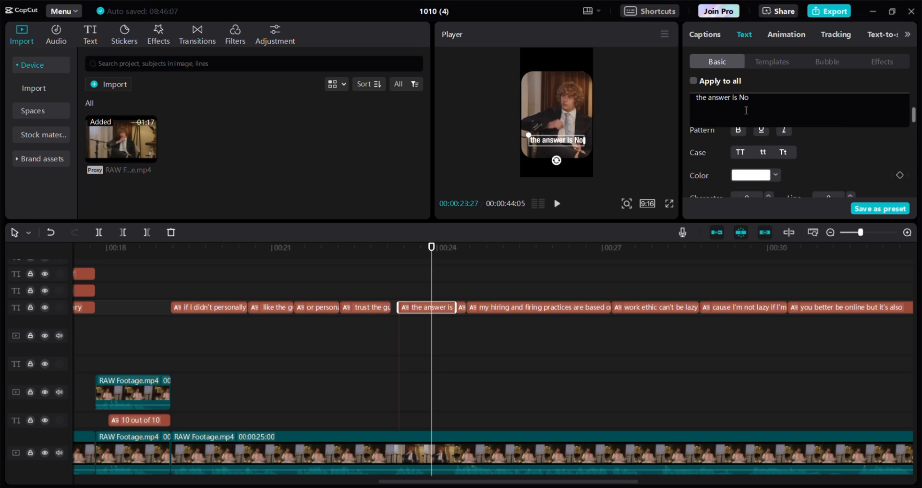
scroll(753, 128, "up", 2)
scroll(754, 160, "down", 1)
left_click(760, 186)
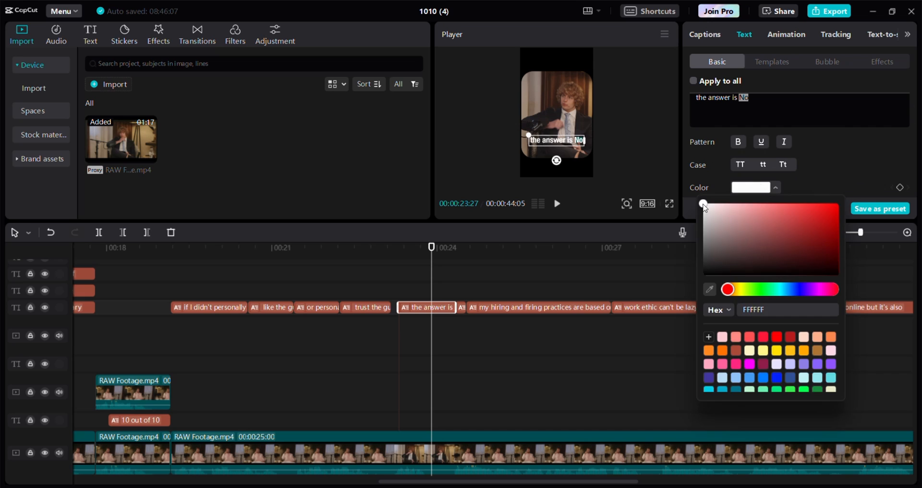
left_click(837, 205)
left_click(669, 206)
left_click(620, 466)
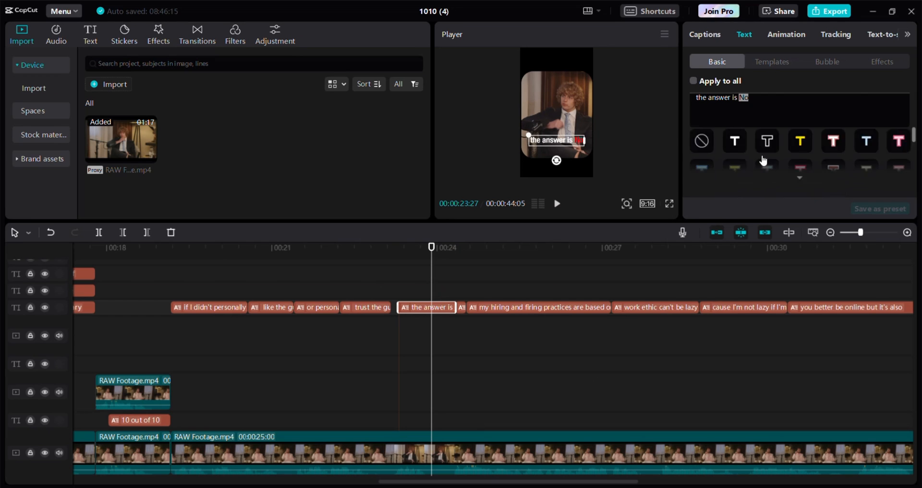
Step: Give the word "No" a black shadow with 100% opacity and reduced blurriness and check it in full screen
scroll(710, 164, "down", 6)
left_click_drag(803, 173, 835, 164)
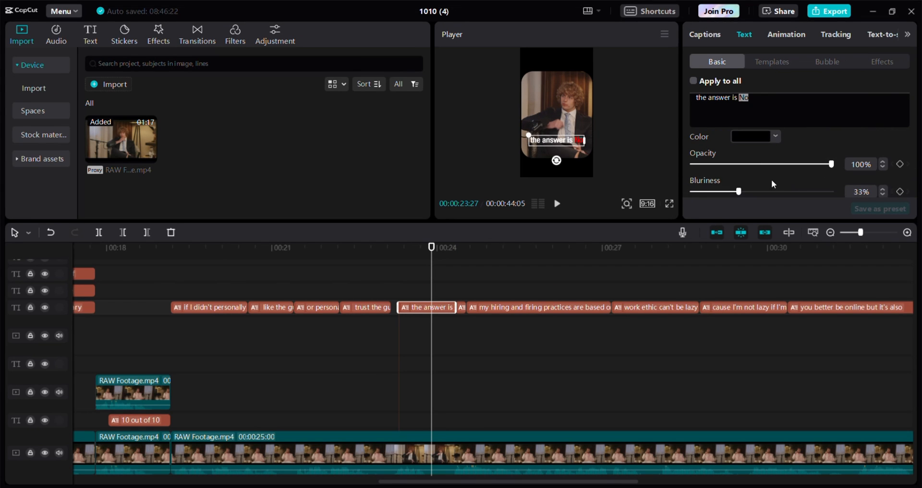
scroll(771, 180, "down", 2)
left_click_drag(737, 148, 706, 177)
left_click(670, 204)
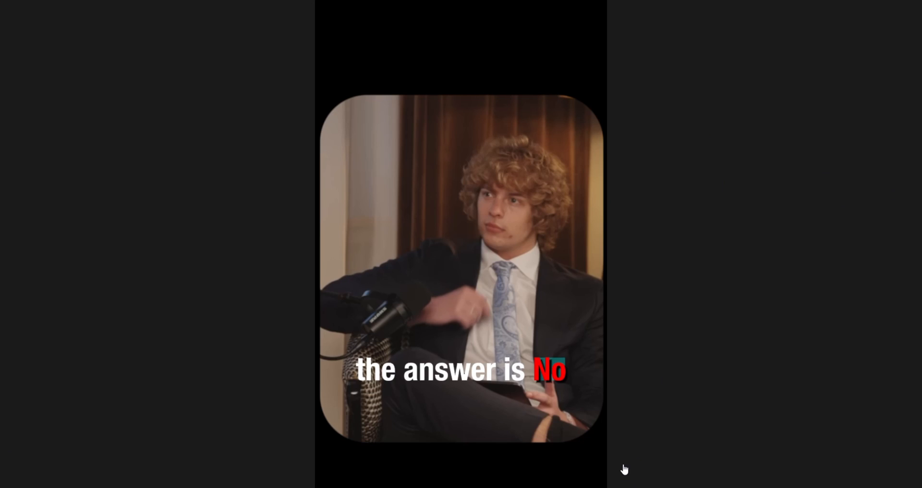
left_click(624, 469)
Step: Select the short caption "so", change its font and enlarge it over the speaker
left_click(463, 275)
left_click(461, 307)
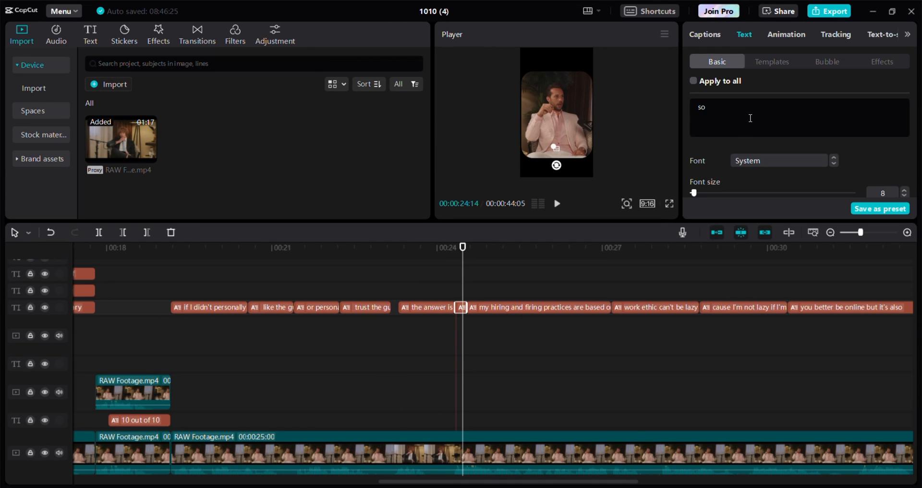
left_click(754, 161)
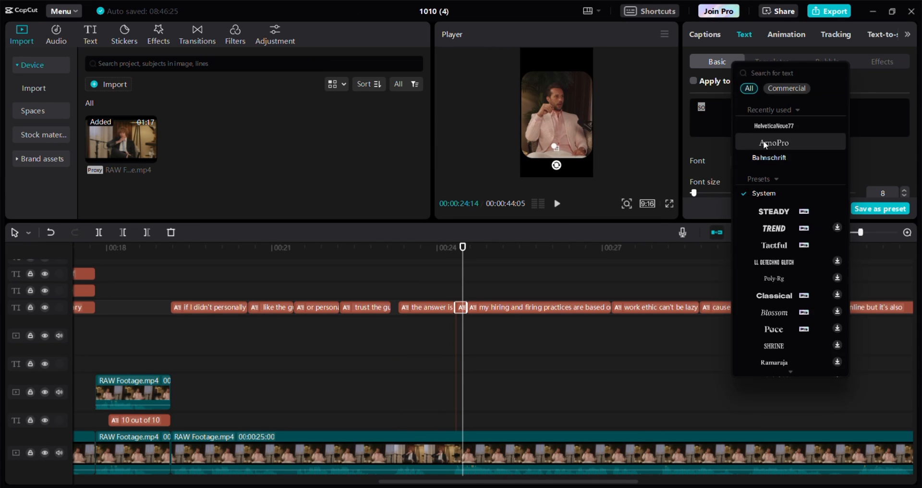
left_click(567, 132)
left_click(461, 308)
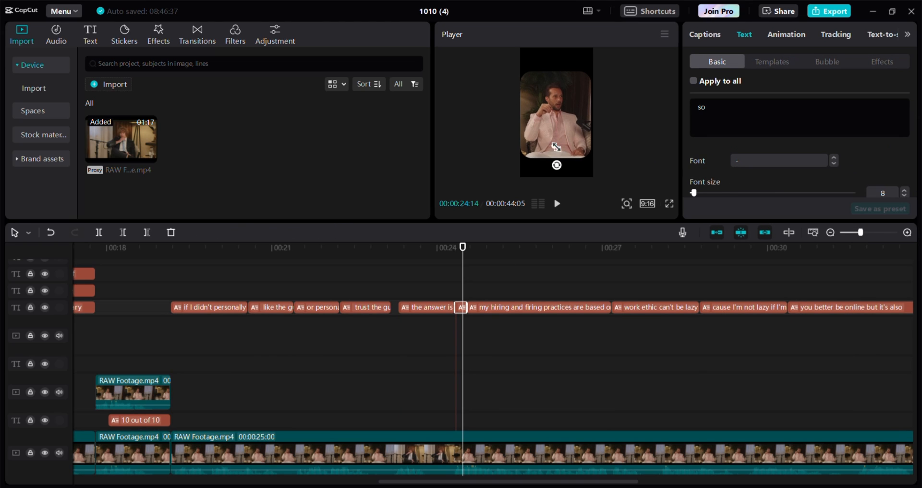
scroll(756, 181, "down", 4)
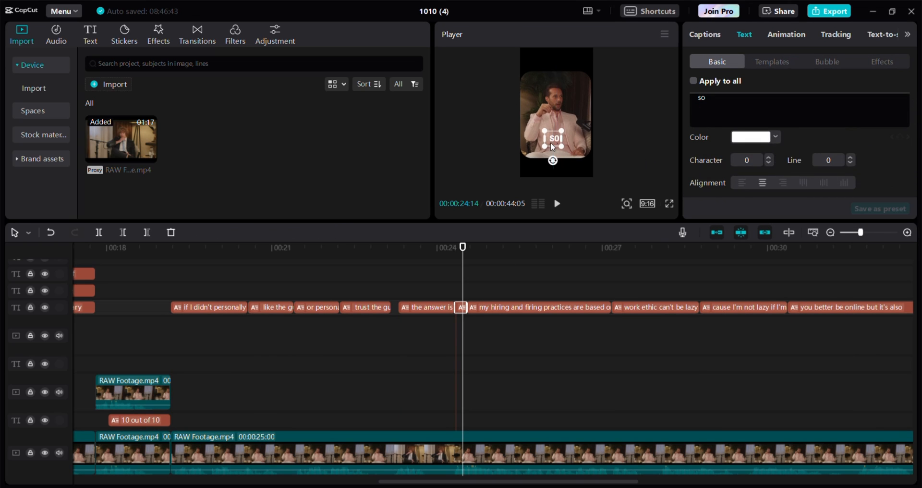
Step: Position the caption "so" at X 0 and Y -826
scroll(816, 163, "down", 5)
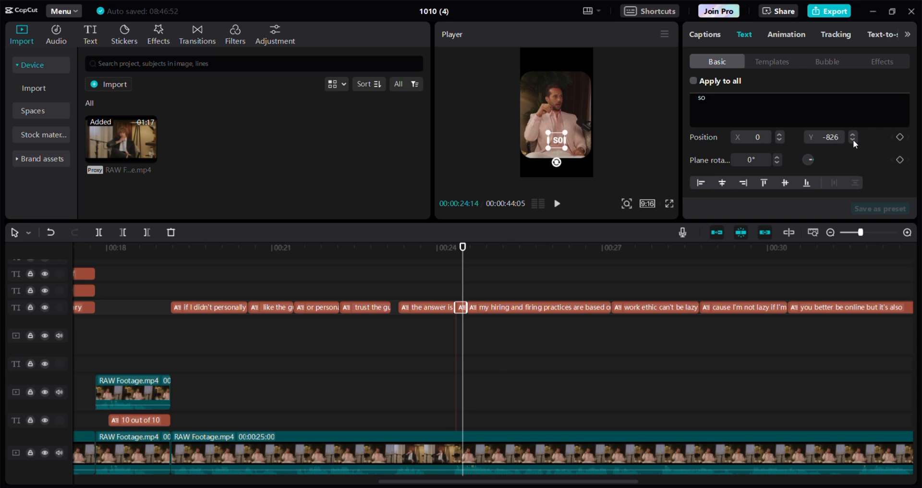
scroll(817, 144, "down", 6)
scroll(720, 164, "down", 5)
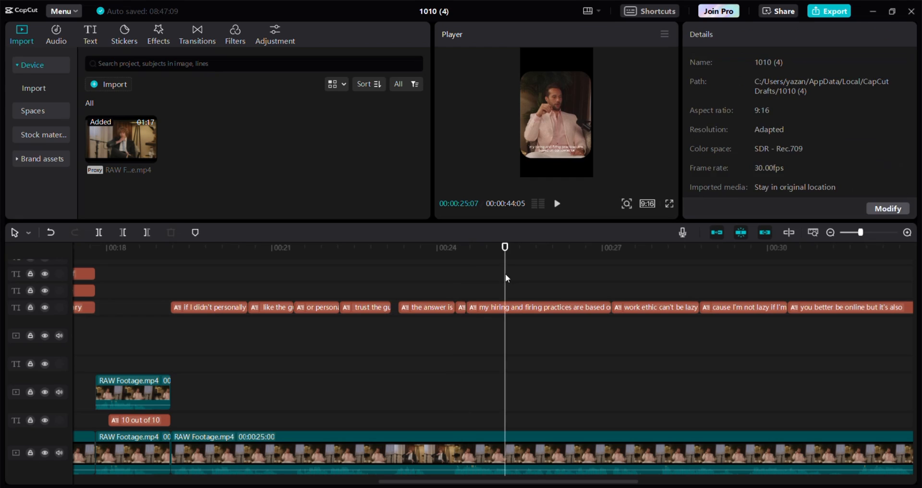
Step: Split the caption "my hiring and firing practices are based on competence" after "firing"
left_click(529, 307)
left_click_drag(503, 288, 516, 289)
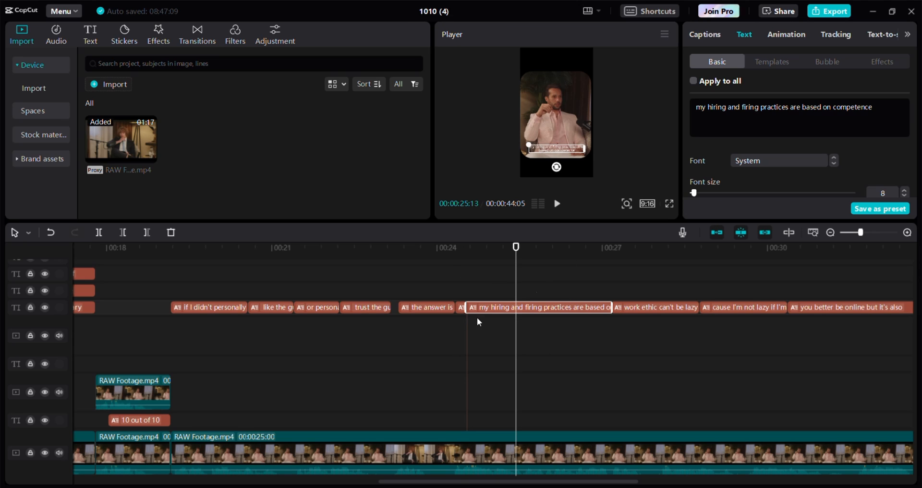
left_click_drag(518, 292, 566, 290)
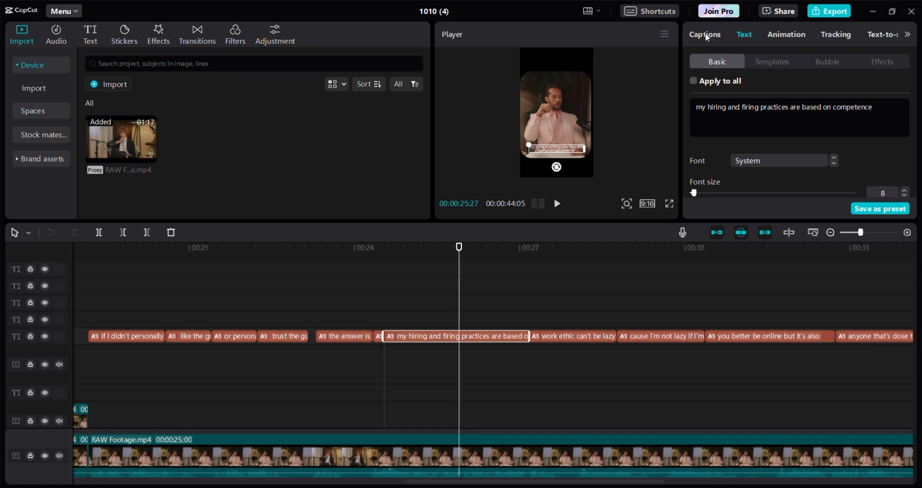
left_click(706, 35)
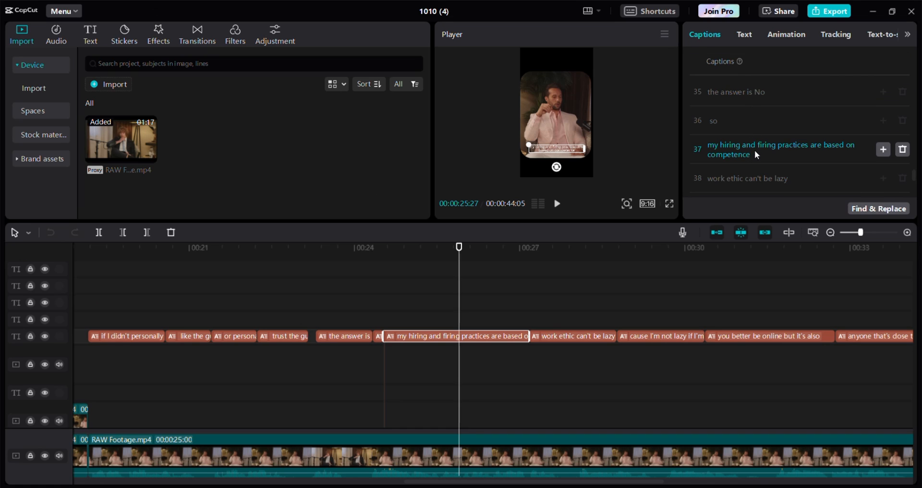
left_click(778, 146)
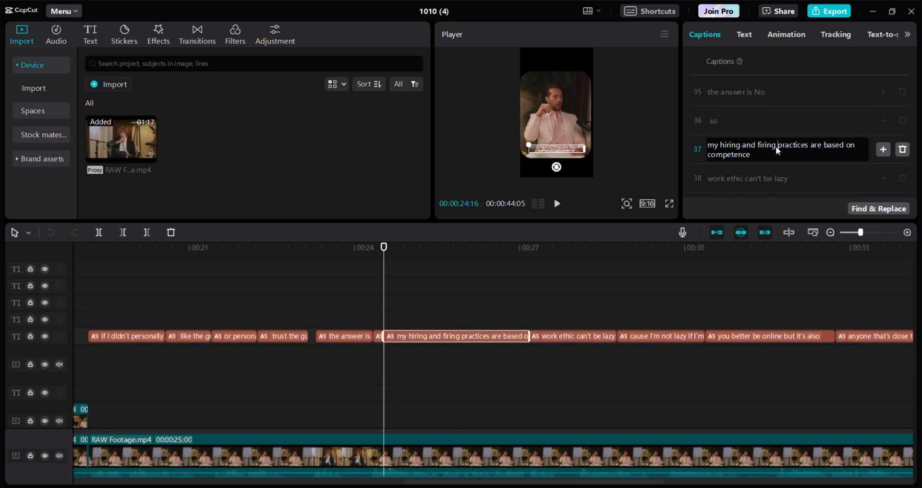
key("Return")
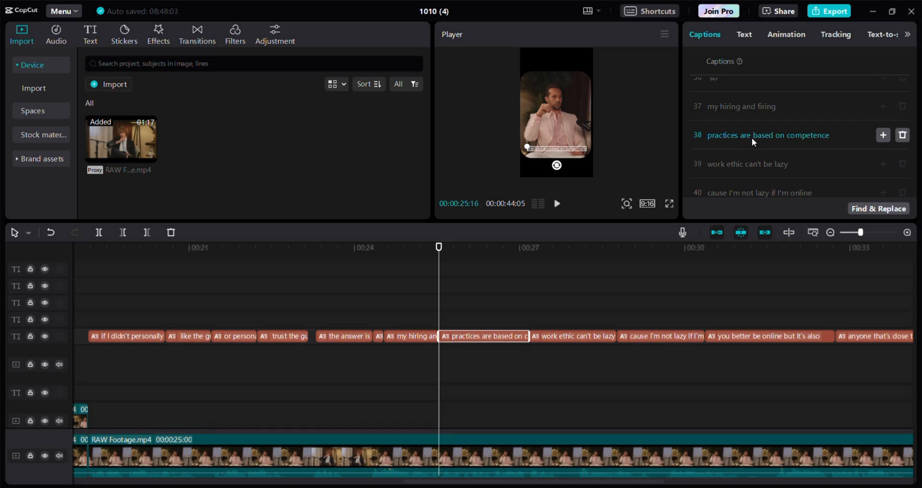
Step: Split "practices are based on competence" after "are" and "work ethic can't be lazy" after "ethic"
left_click(752, 138)
key("Return")
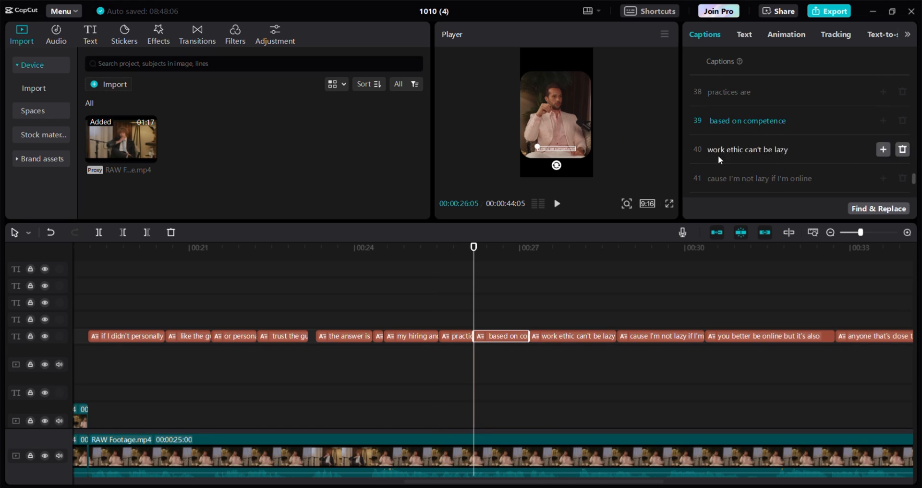
left_click(742, 149)
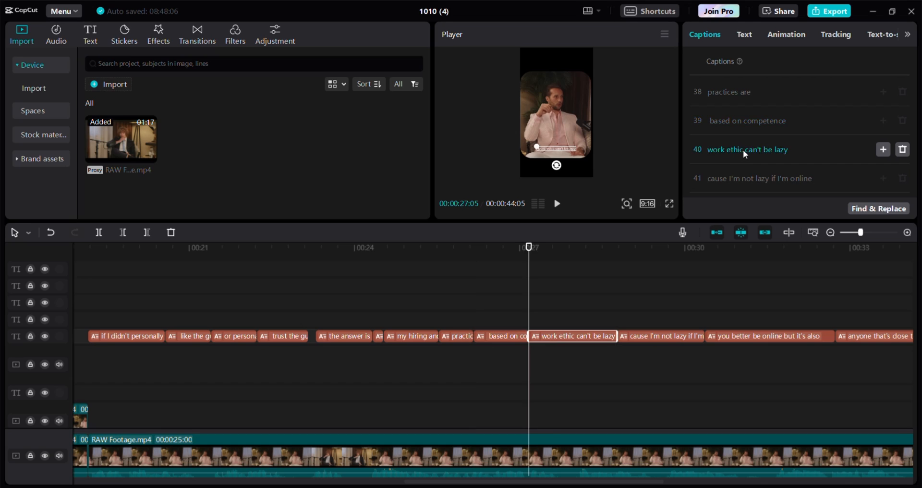
key("Return")
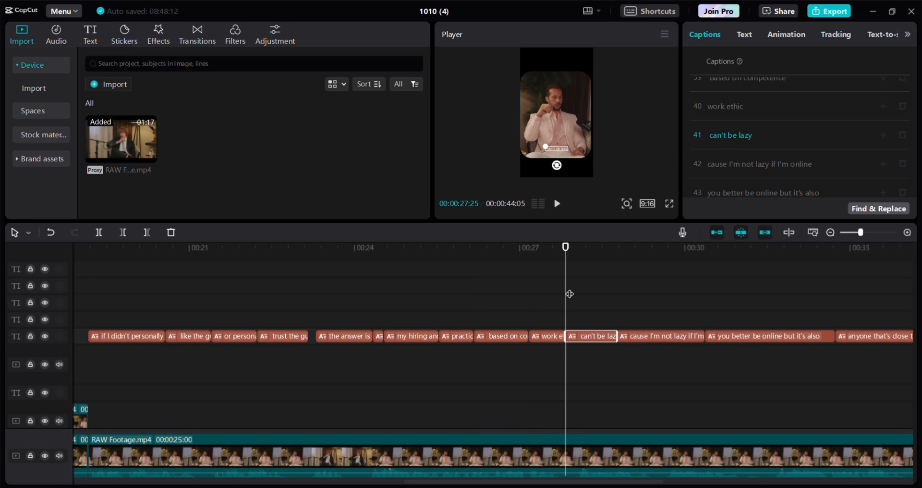
Step: Select the caption "my hiring and firing", enlarge it over the speaker, and open its text settings
left_click(464, 301)
left_click(409, 336)
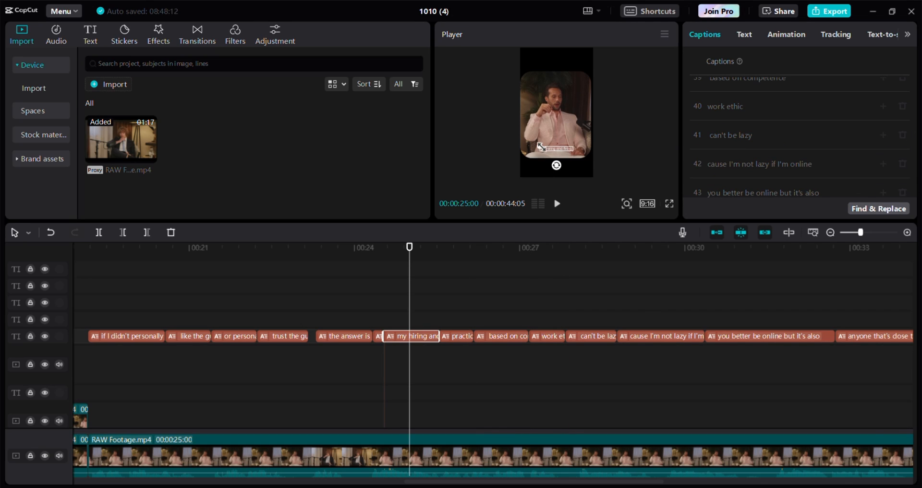
left_click_drag(529, 139, 532, 141)
left_click(743, 37)
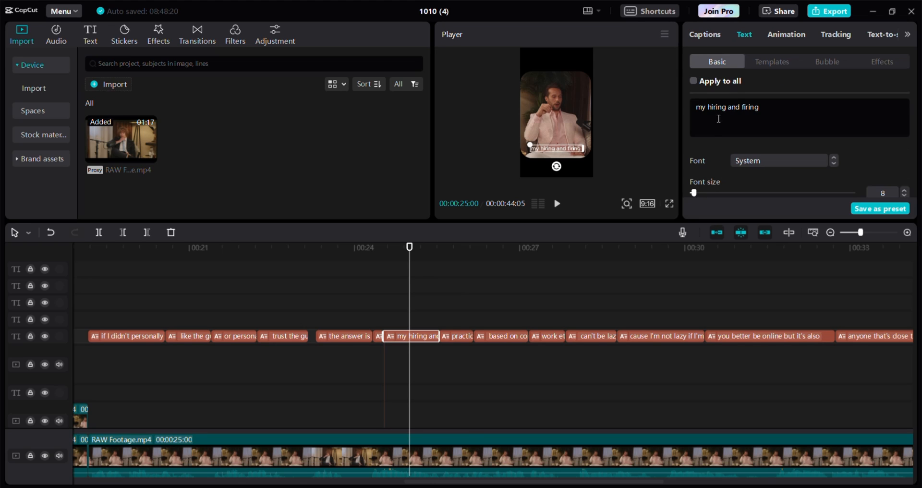
scroll(724, 128, "down", 2)
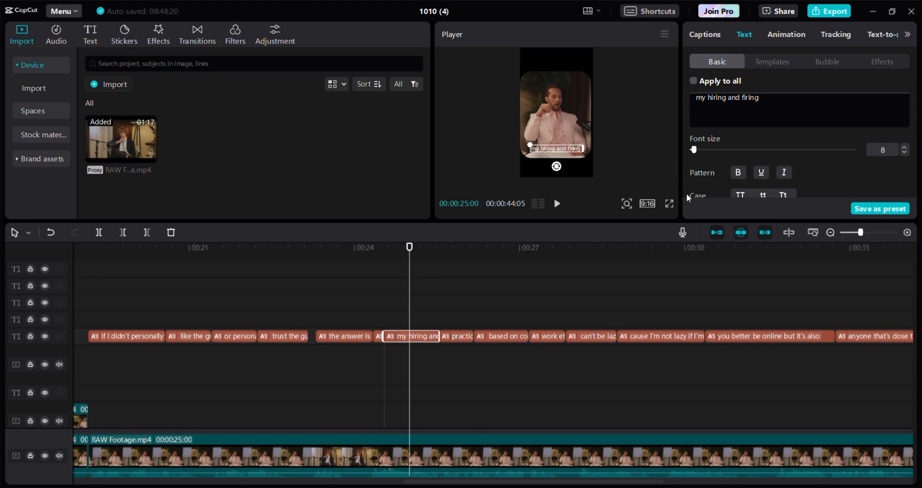
scroll(773, 163, "up", 2)
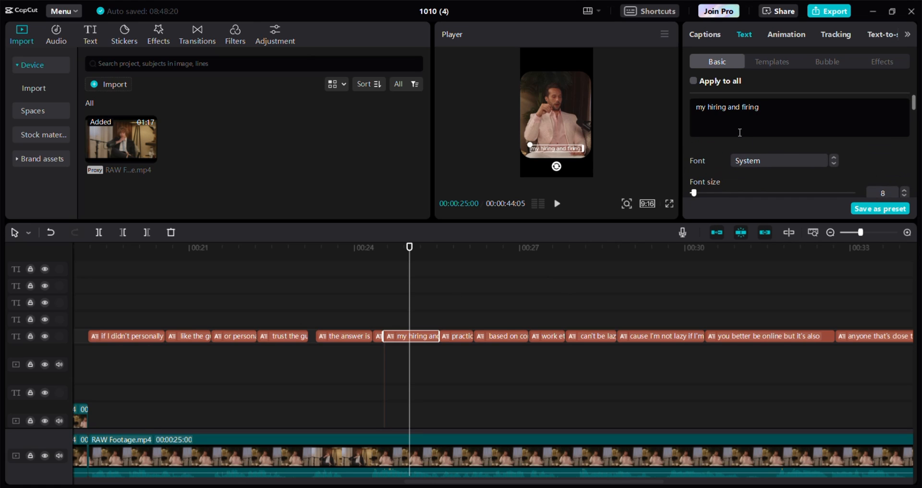
Step: Set the word "my" in the caption to the HelveticaNeue77 font
double_click(725, 108)
double_click(704, 109)
left_click(781, 163)
left_click(774, 127)
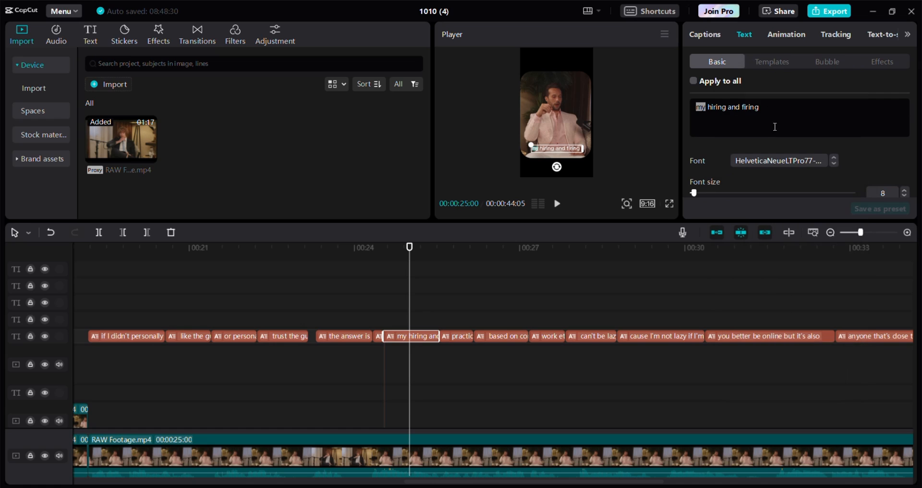
Step: Set the words "hiring" and "firing" in the caption to the Bahnschrift font
double_click(727, 107)
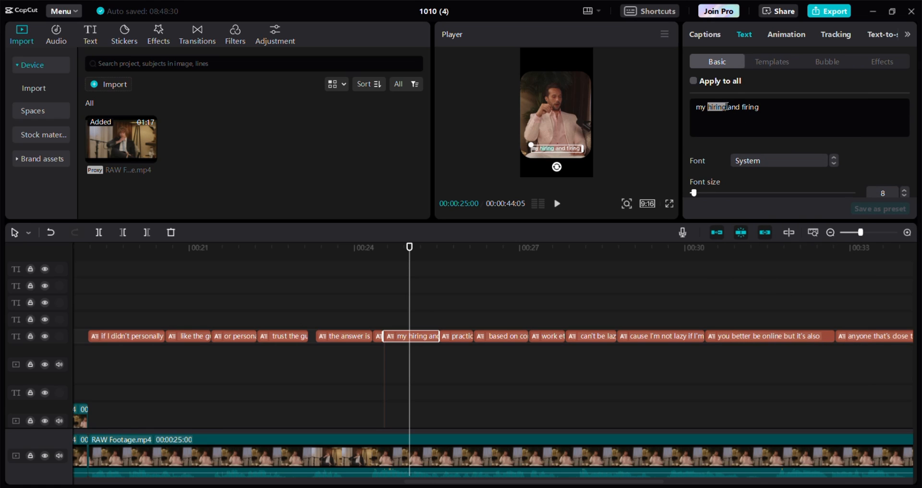
left_click(768, 168)
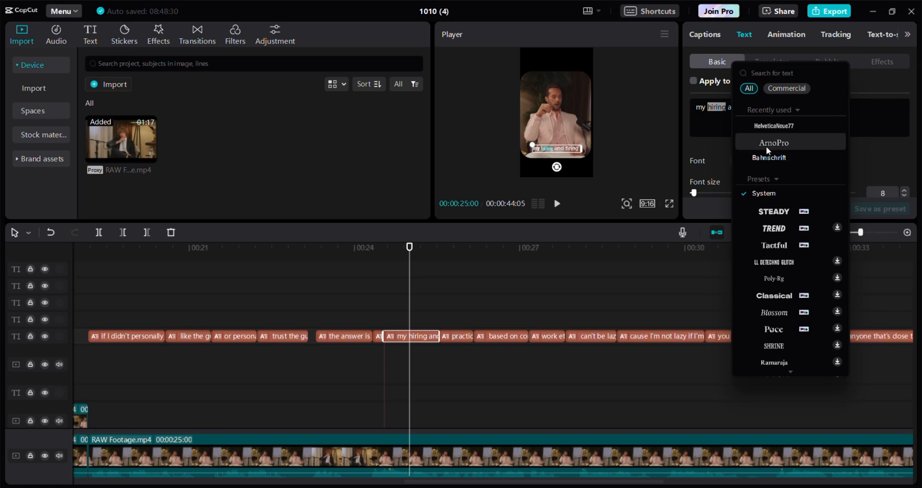
left_click(769, 157)
left_click(768, 113)
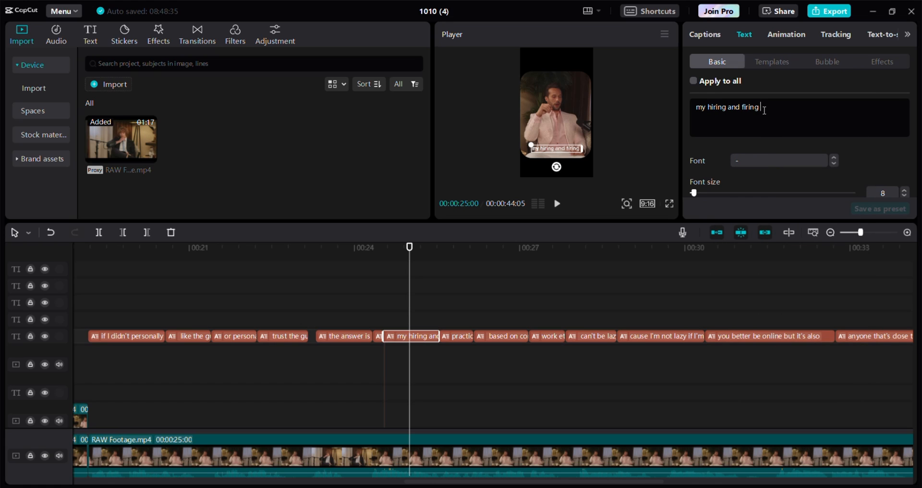
left_click_drag(762, 108, 747, 107)
left_click(758, 160)
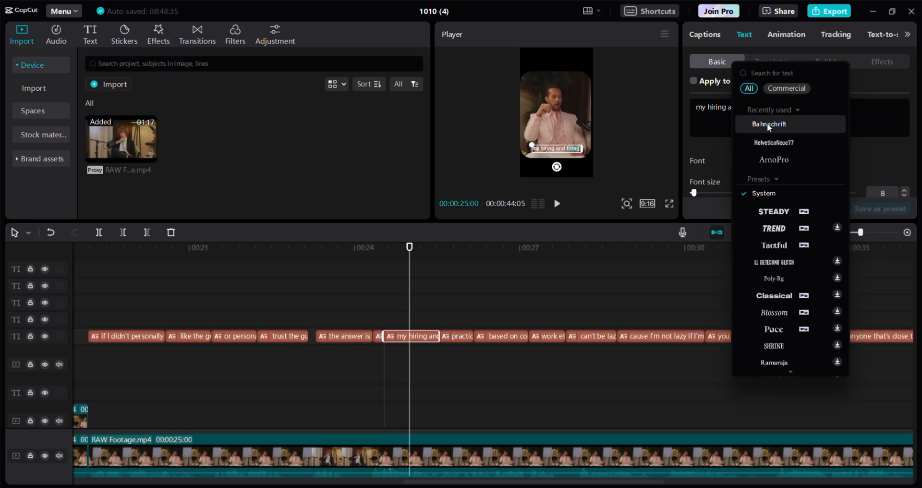
left_click(768, 123)
Step: Set the word "and" in the caption to the HelveticaNeue77 font
double_click(742, 107)
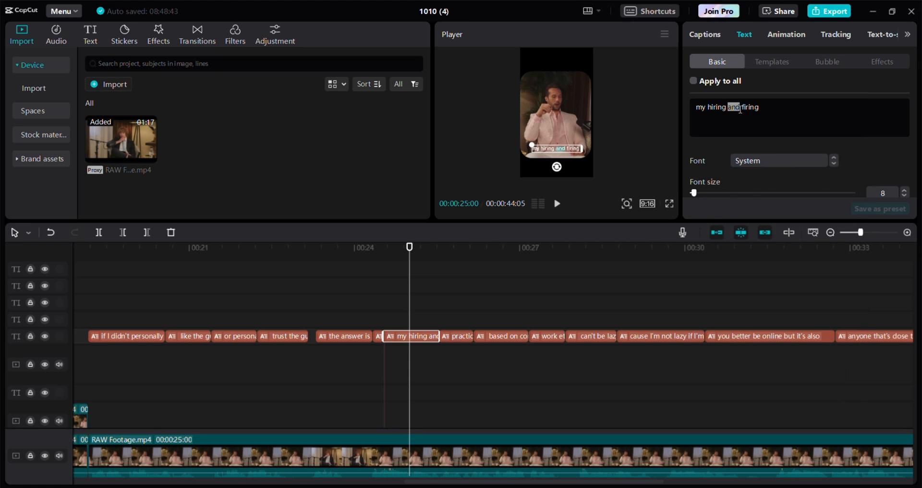
left_click(764, 160)
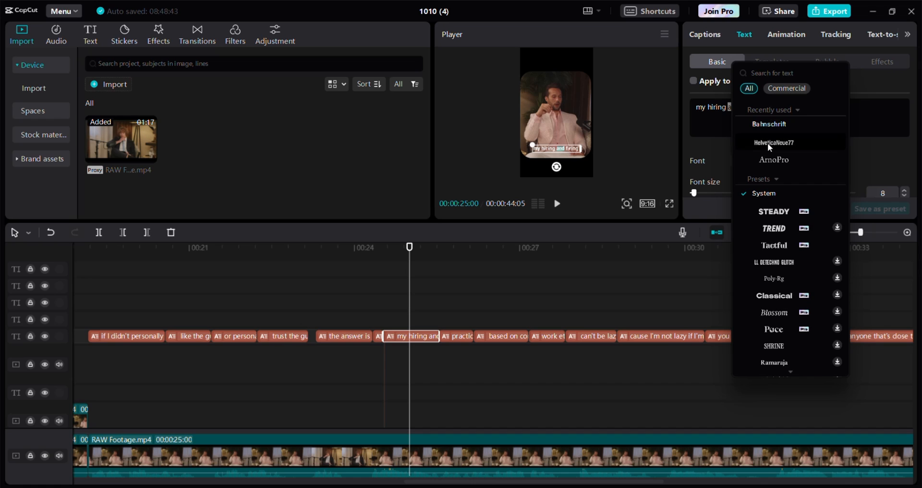
left_click(767, 143)
Step: Move the caption up to X 0 and about Y -821, and scale it to about 222%
left_click_drag(535, 142, 546, 136)
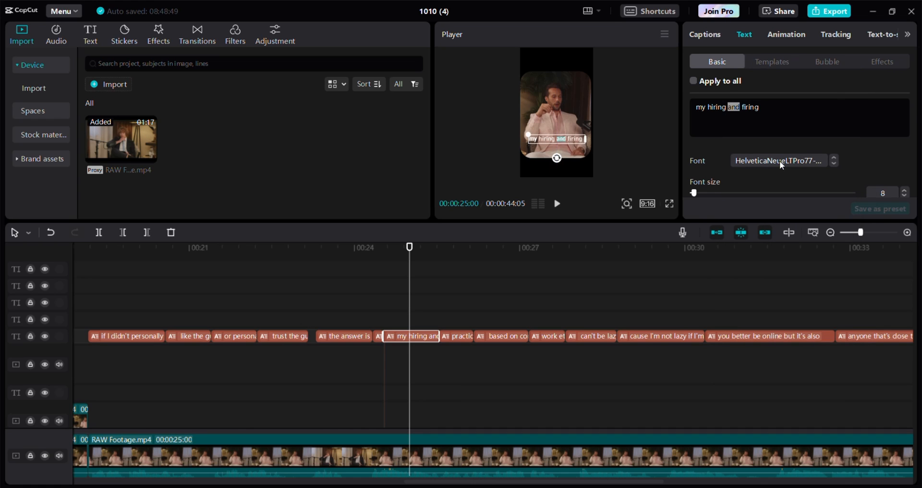
scroll(776, 160, "down", 5)
left_click(854, 169)
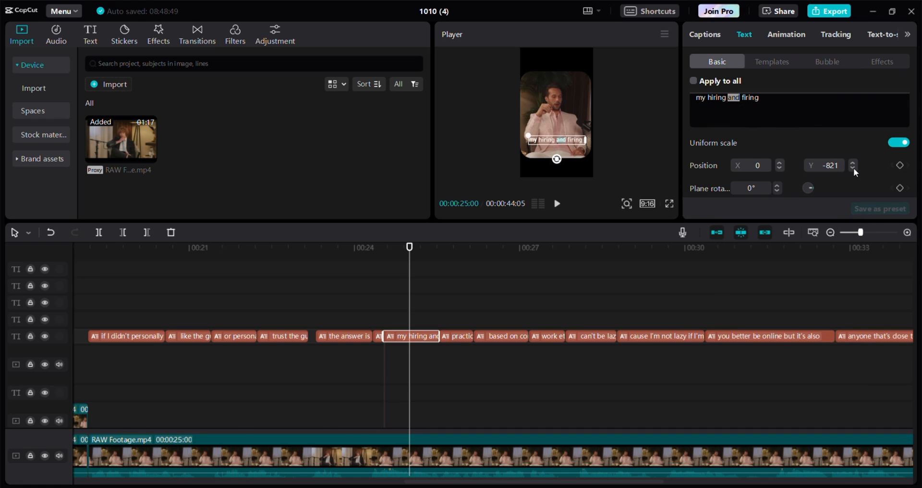
left_click(854, 168)
scroll(878, 167, "up", 3)
left_click(882, 161)
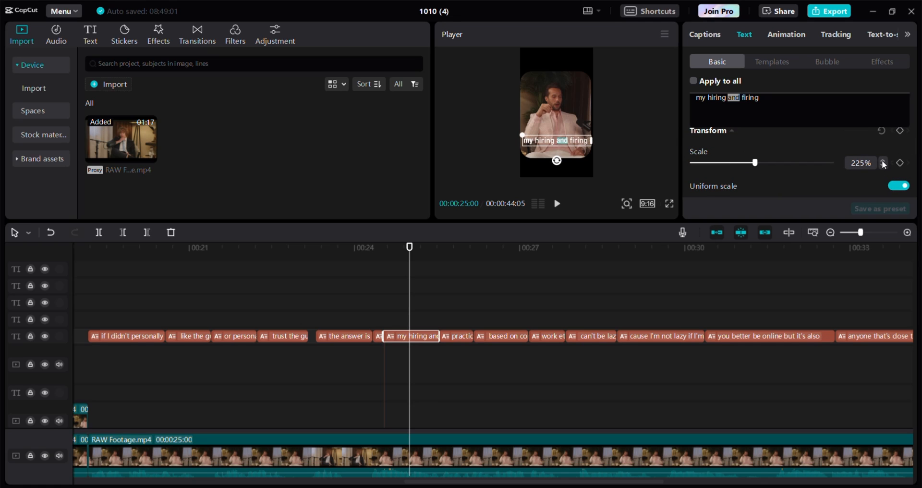
Step: Color the word "firing" in the caption red
left_click_drag(765, 97, 741, 98)
scroll(722, 186, "up", 5)
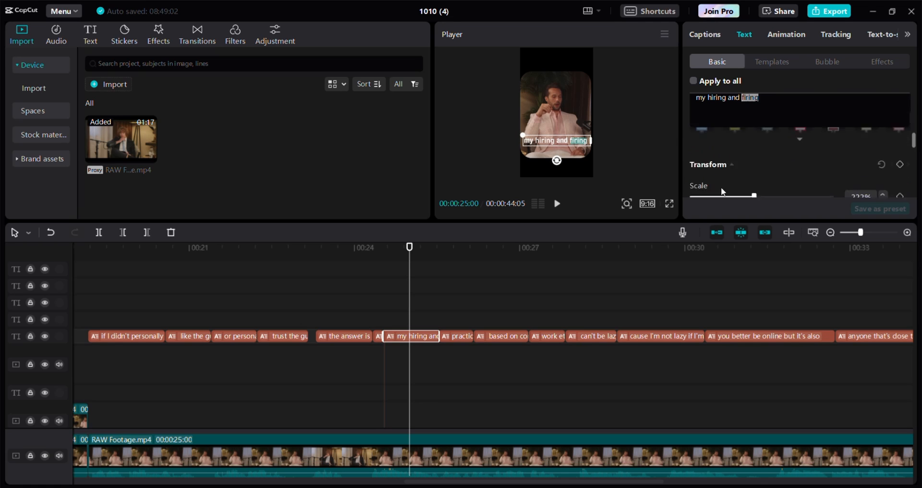
scroll(745, 168, "down", 2)
left_click(745, 175)
left_click_drag(710, 192, 818, 191)
scroll(743, 136, "up", 1)
scroll(746, 139, "up", 2)
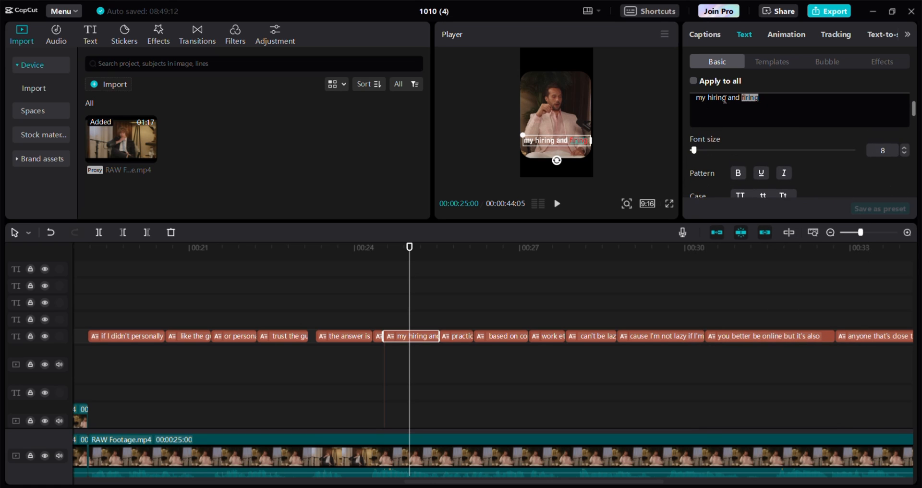
Step: Change the text color of the word "hiring" in the same caption
double_click(717, 98)
scroll(761, 175, "down", 4)
scroll(762, 175, "down", 3)
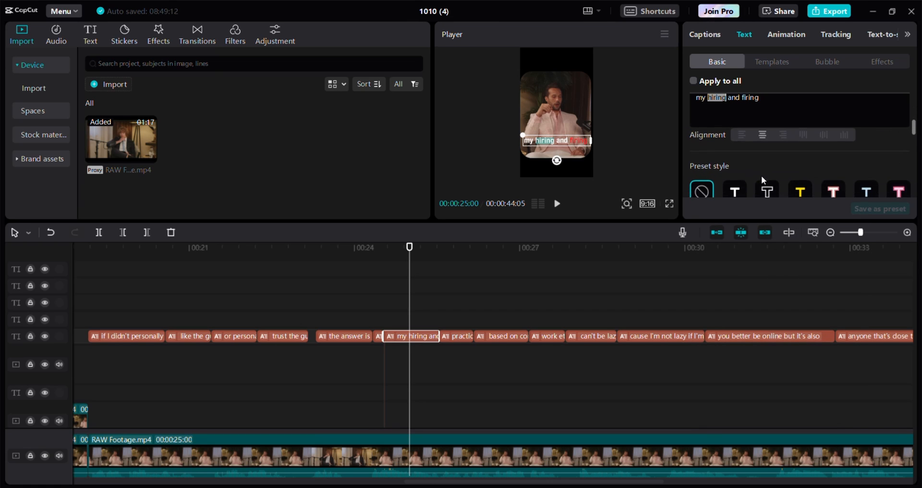
Step: Color the selected word "hiring" in the "my hiring and firing" caption bright green
scroll(761, 174, "up", 3)
scroll(762, 173, "down", 2)
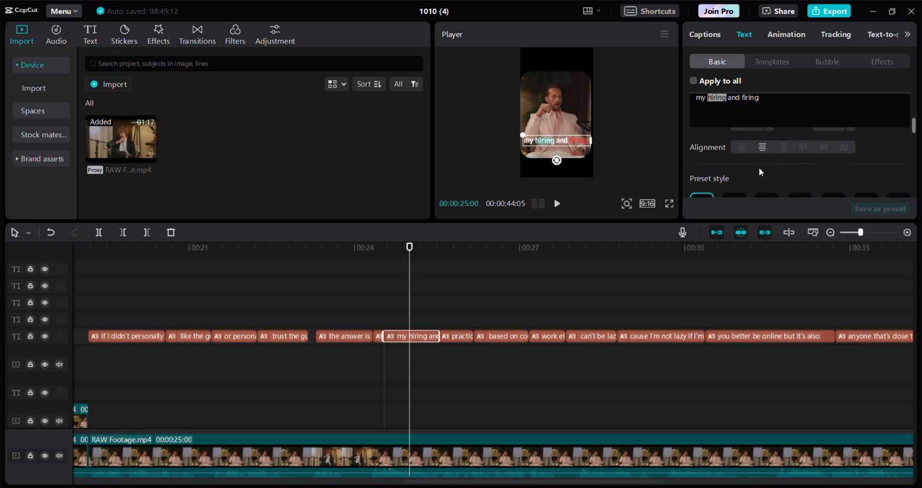
scroll(758, 168, "up", 2)
left_click(750, 136)
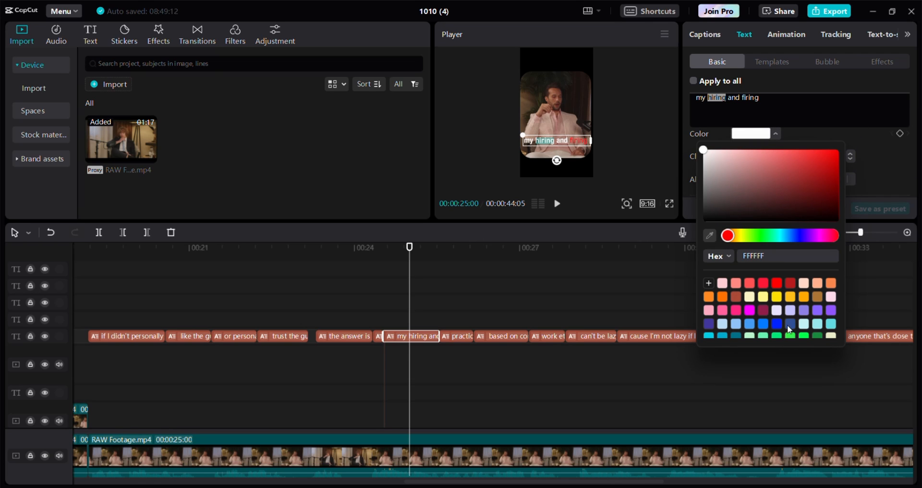
left_click(804, 335)
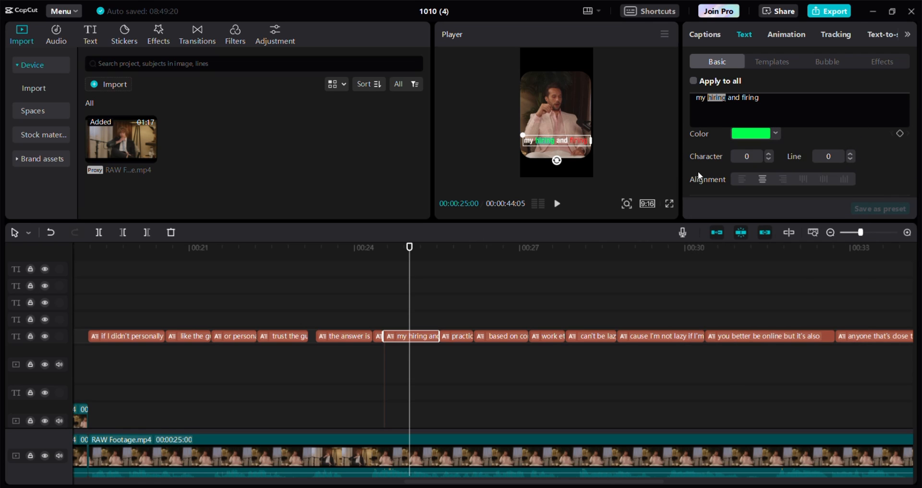
Step: Turn on a shadow for the word "hiring" and preview it full screen
scroll(698, 171, "down", 4)
left_click(693, 154)
scroll(848, 137, "down", 2)
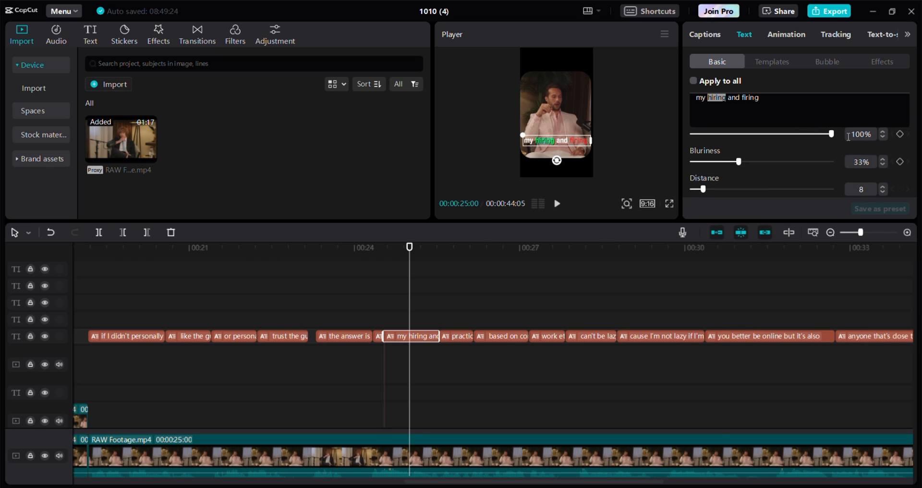
left_click(669, 203)
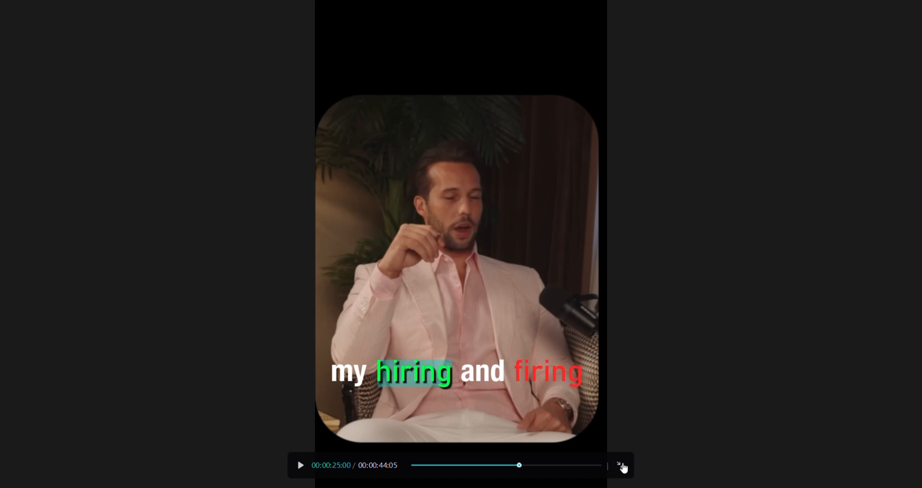
left_click(622, 465)
Step: Set the shadow of the whole "my hiring and firing" caption to 11% blurriness and a distance of 9, and preview it full screen
scroll(689, 171, "down", 5)
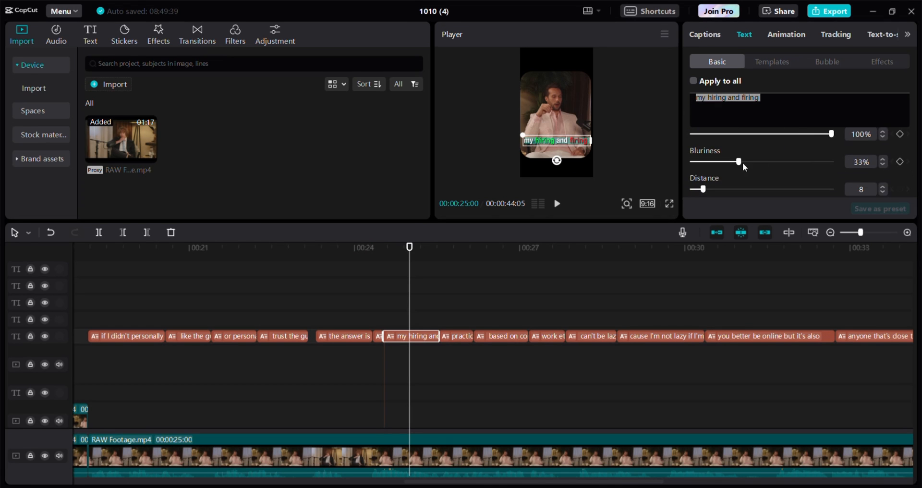
left_click(669, 203)
left_click(622, 467)
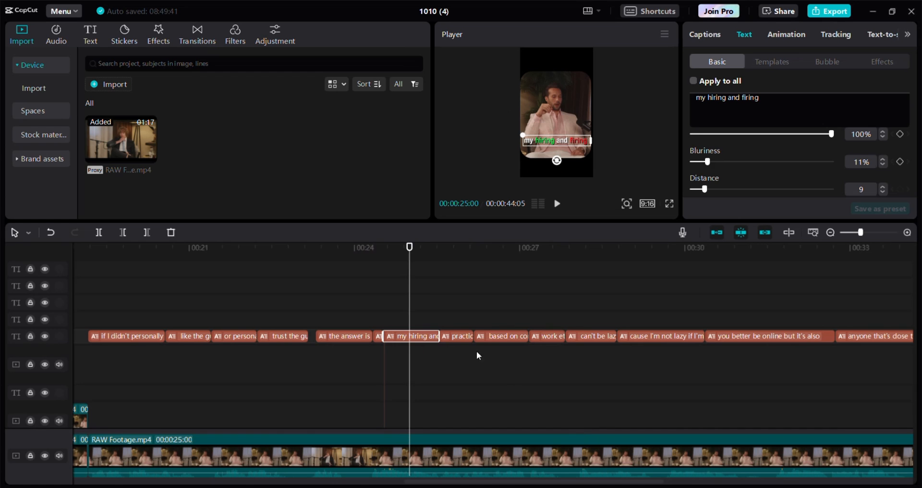
Step: Raise the "practices are" caption slightly in the frame and set its font to HelveticaNeue77
left_click(416, 287)
left_click_drag(415, 284, 457, 308)
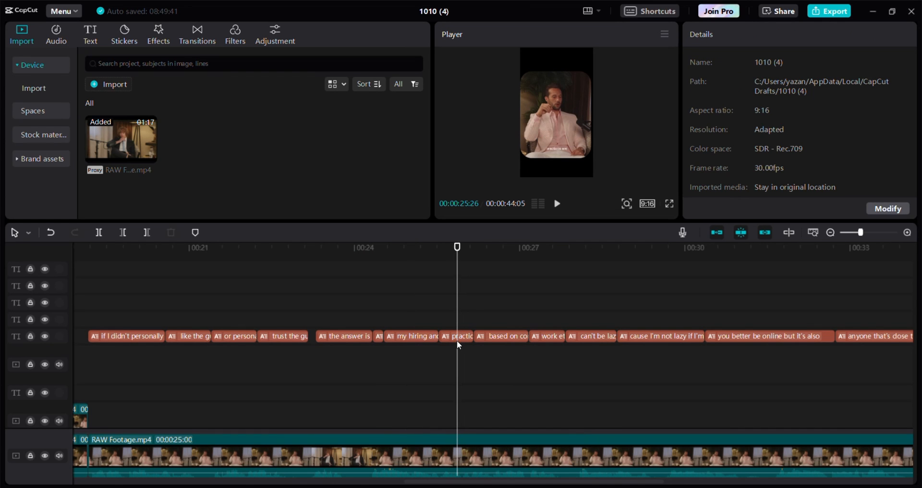
left_click(457, 336)
mouse_move(546, 146)
left_mouse_down()
mouse_move(532, 140)
mouse_move(548, 140)
left_mouse_up()
left_click(766, 159)
scroll(768, 144, "up", 3)
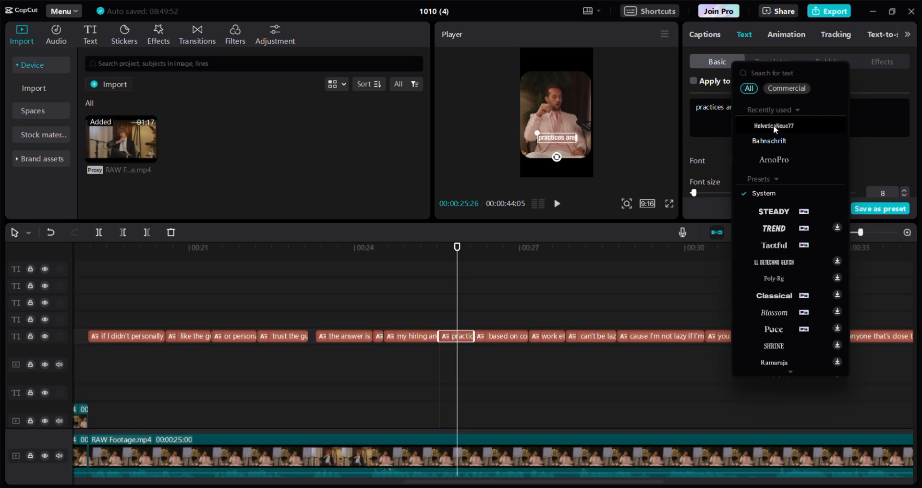
left_click(773, 125)
Step: Set the Y position of the "practices are" caption to -844
scroll(760, 163, "down", 3)
scroll(758, 160, "down", 5)
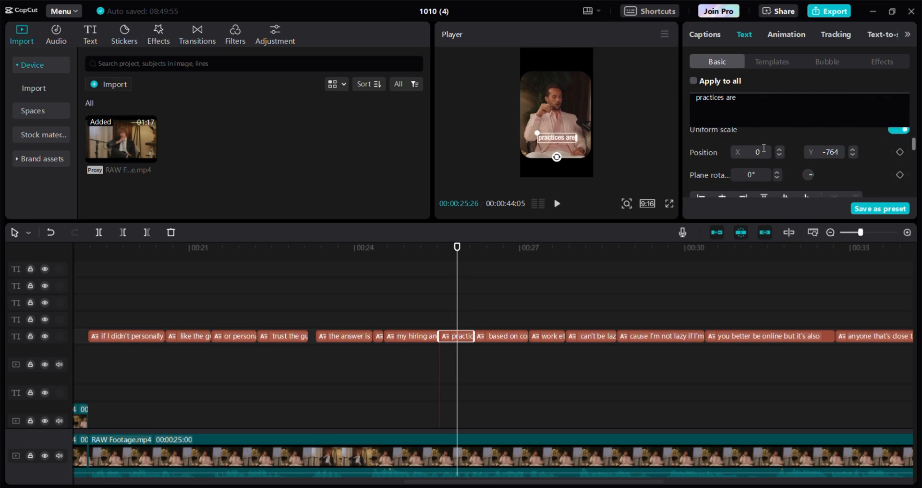
left_click(855, 140)
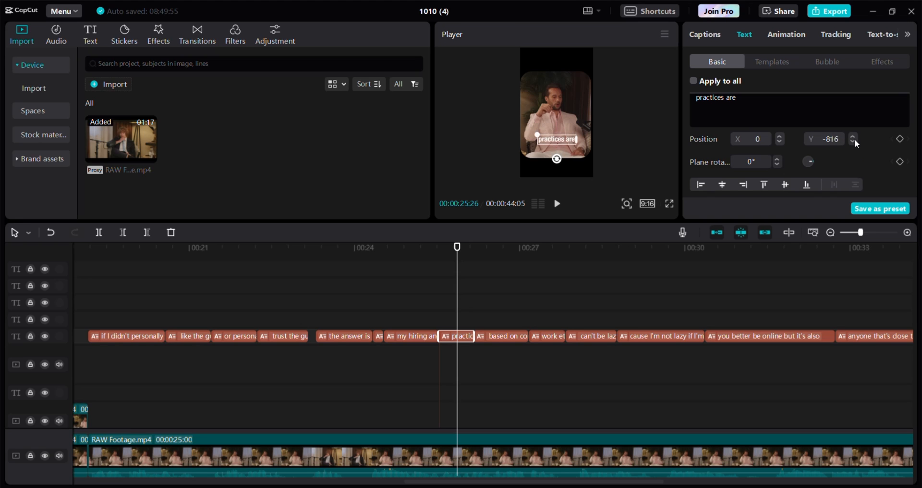
left_click(855, 141)
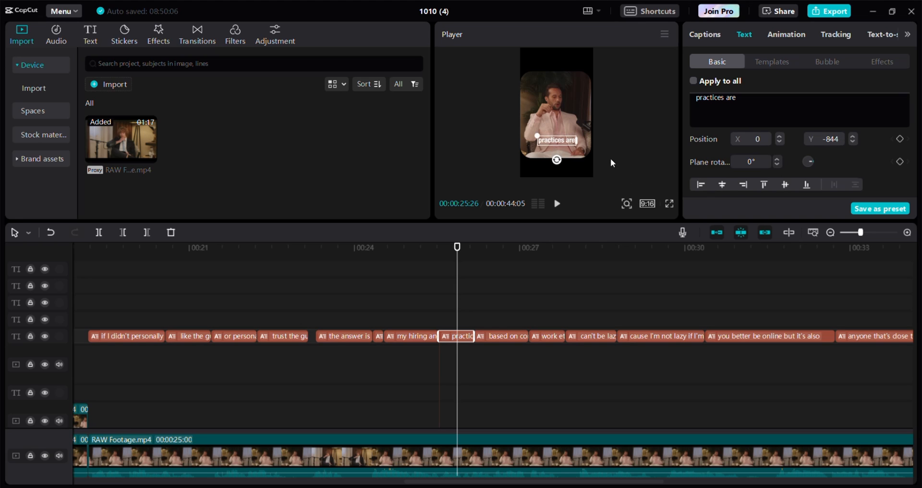
Step: Add a glow in the second style to the "practices are" caption, with an intensity of 26 and a range of 22
scroll(719, 166, "down", 4)
left_click(694, 162)
scroll(754, 163, "down", 2)
scroll(751, 170, "up", 2)
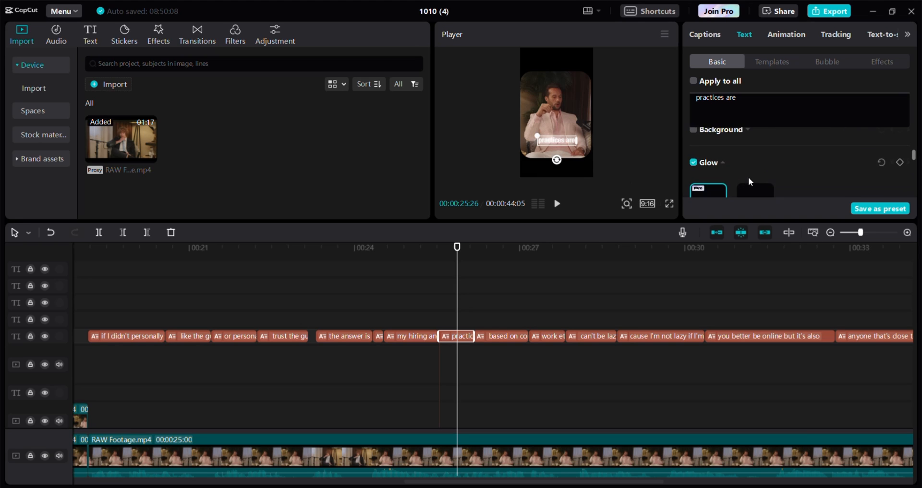
scroll(748, 177, "down", 1)
left_click(750, 177)
scroll(751, 180, "down", 1)
left_click_drag(753, 183, 711, 173)
scroll(717, 186, "down", 1)
left_click(705, 168)
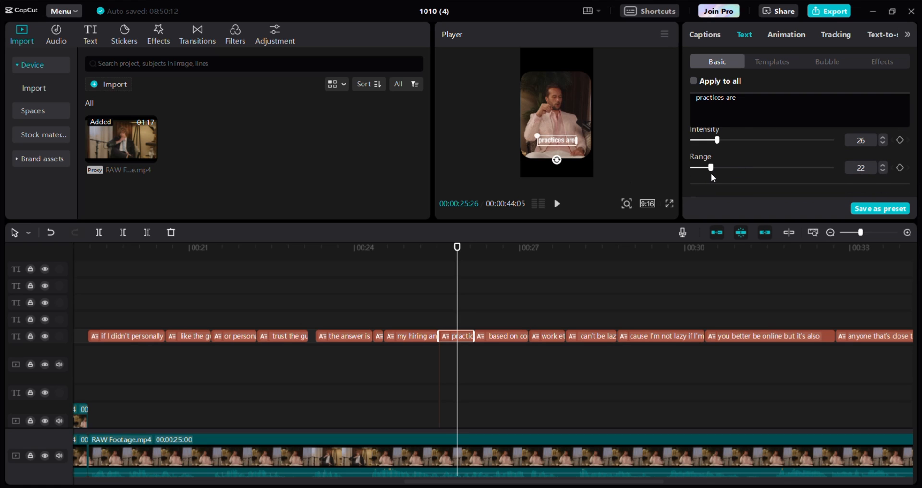
Step: Turn on the shadow for the "practices are" caption and preview it full screen
scroll(704, 144, "down", 2)
scroll(704, 144, "up", 1)
left_click(695, 160)
scroll(749, 164, "down", 1)
scroll(741, 167, "down", 1)
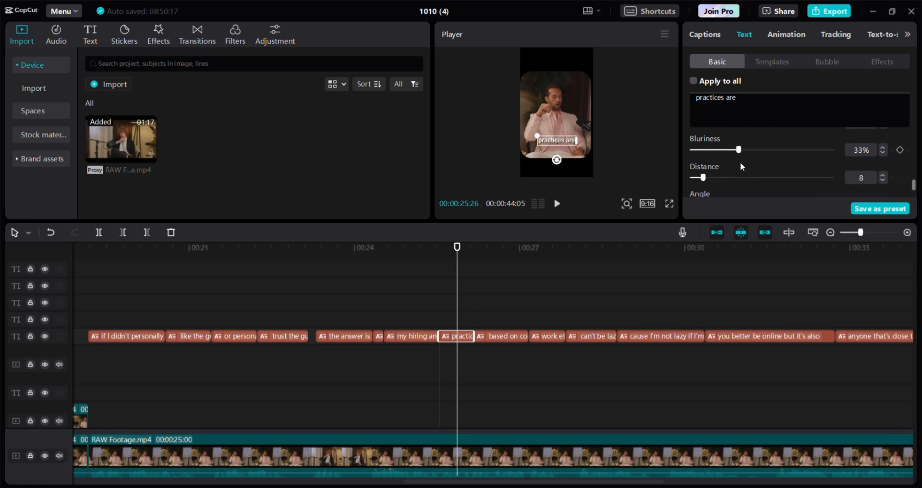
left_click(669, 203)
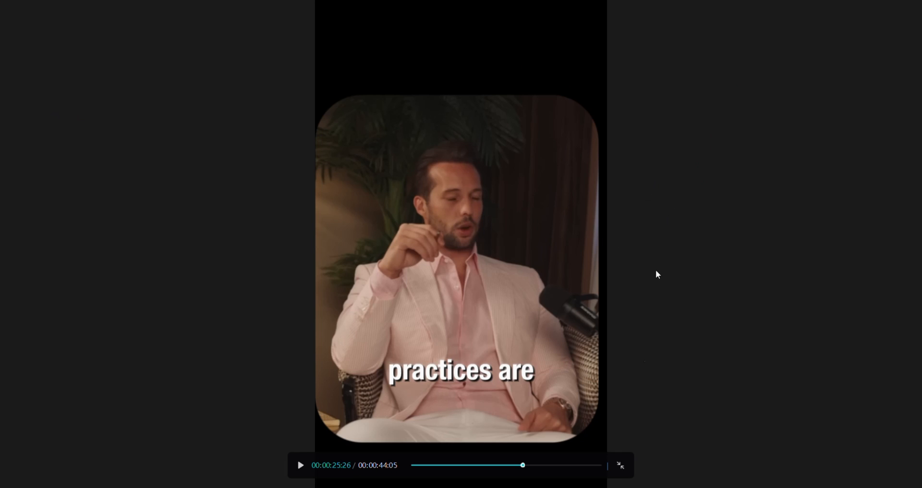
left_click(616, 474)
Step: Move the "work ethic" caption to the upper part of the frame, at a Y position of about 916
left_click_drag(460, 302, 510, 333)
left_click(518, 336)
left_click(556, 337)
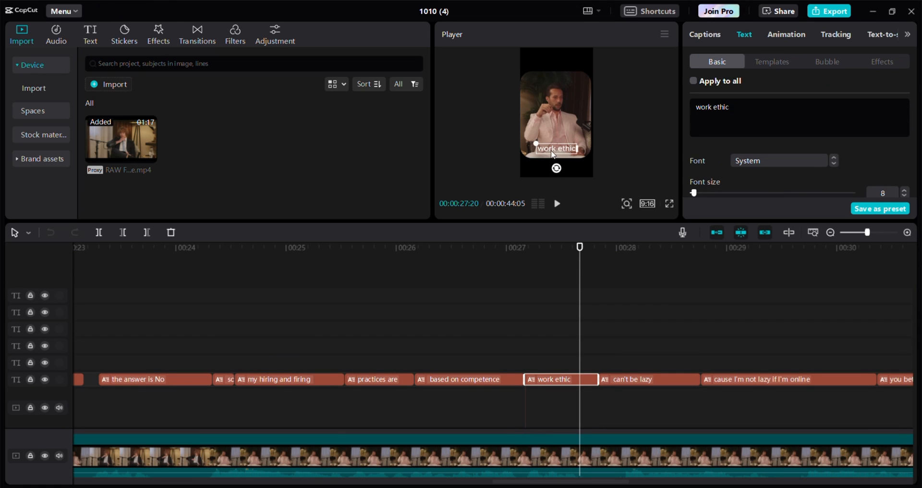
left_click_drag(553, 154, 551, 87)
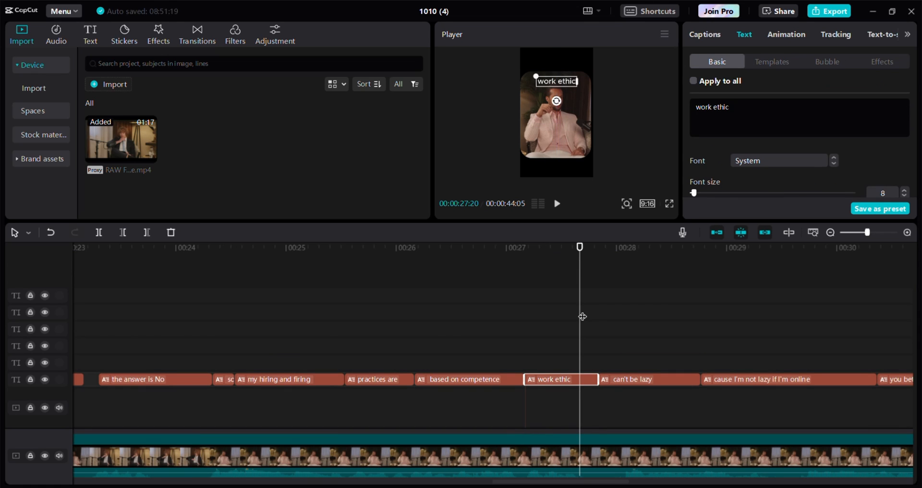
Step: Compare the position and scale of the "based on competence" and "work ethic" captions
left_click_drag(582, 316, 488, 317)
left_click(500, 374)
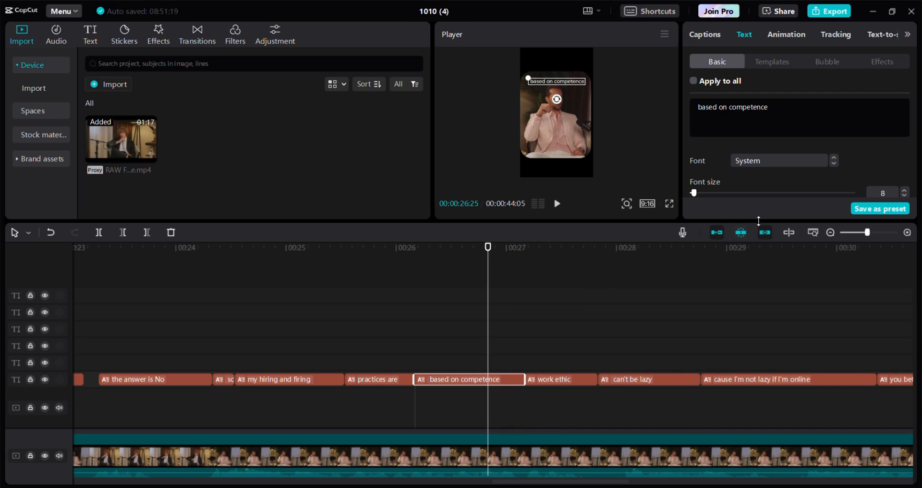
scroll(779, 173, "down", 5)
scroll(775, 169, "down", 4)
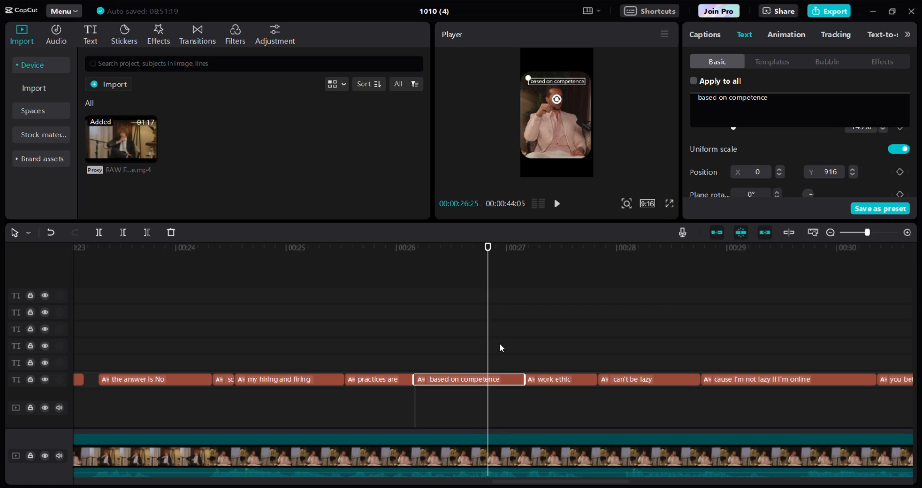
left_click_drag(486, 348, 545, 352)
left_click(562, 383)
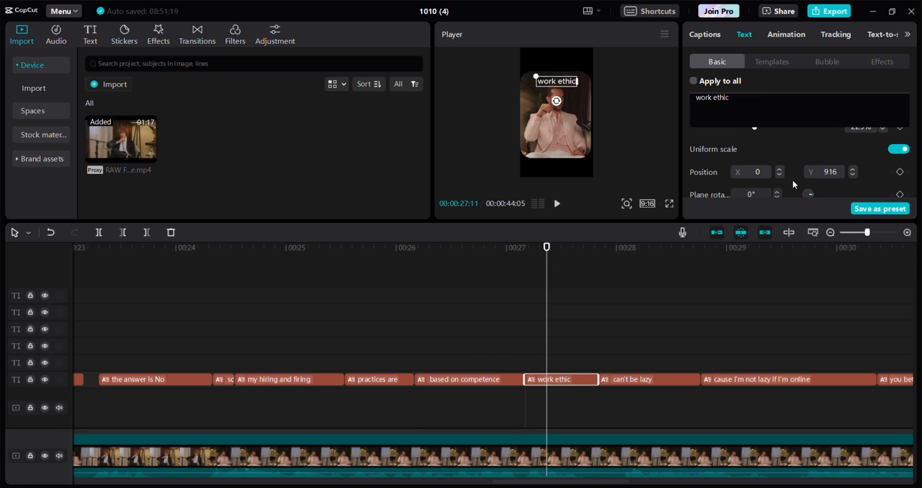
left_click(544, 314)
left_click(499, 325)
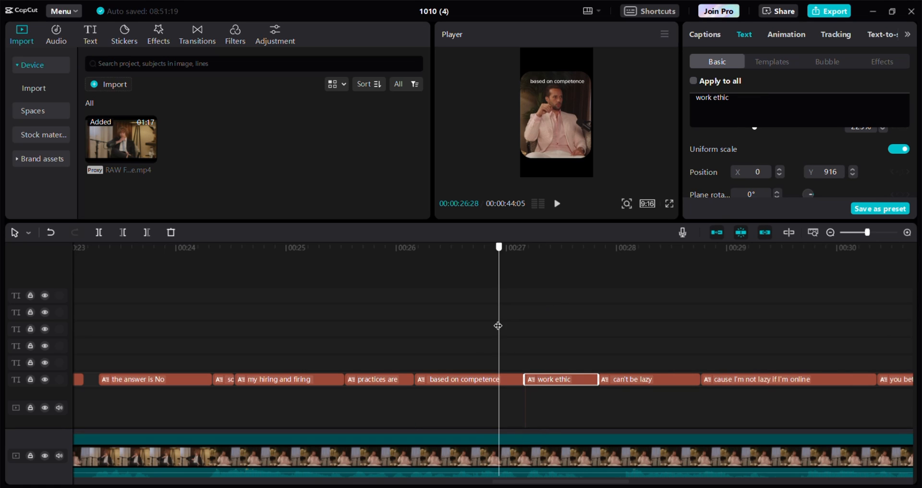
scroll(788, 190, "up", 2)
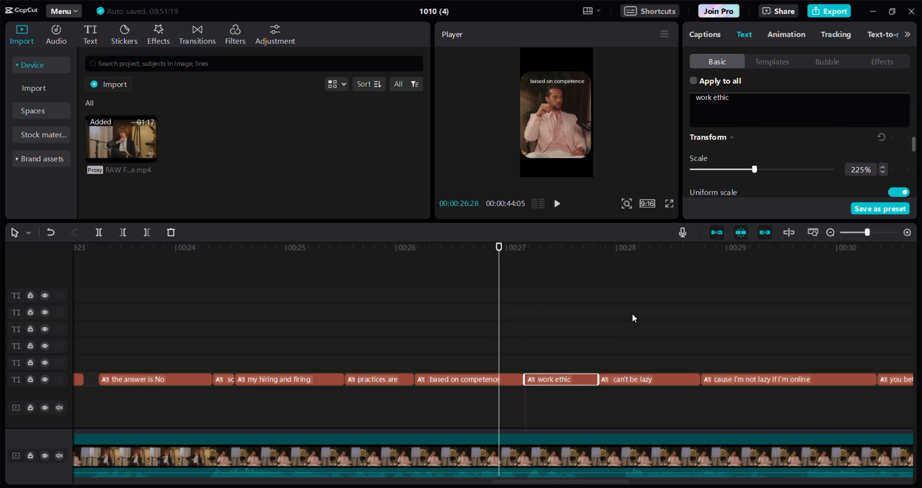
Step: Enlarge the "based on competence" caption to nearly the frame's width, check it full screen, and raise it slightly
left_click(500, 381)
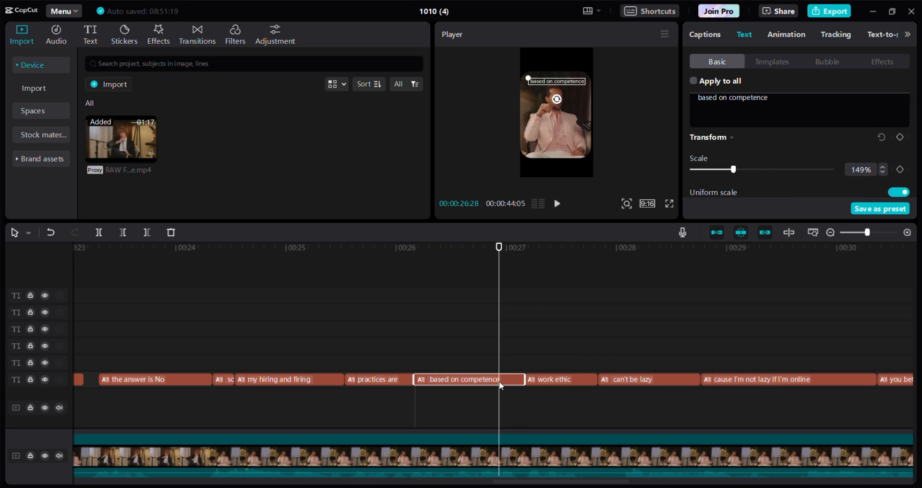
left_click_drag(735, 170, 743, 172)
left_click(673, 204)
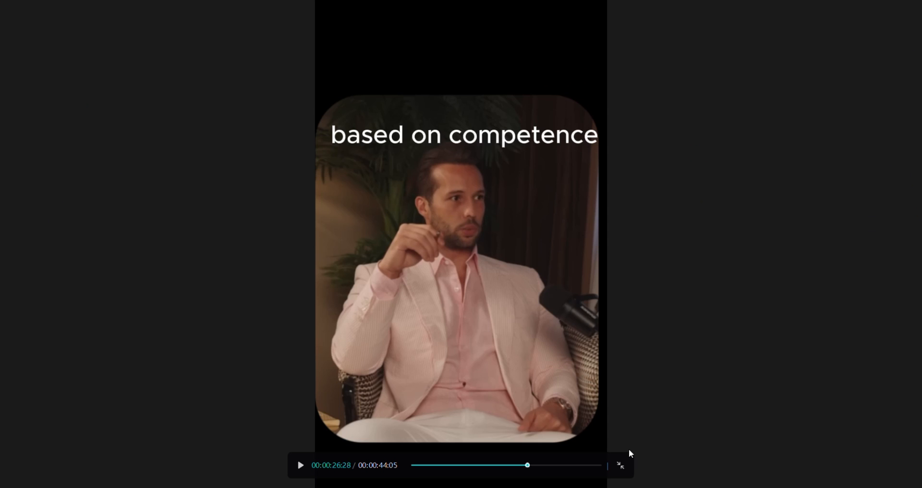
left_click(623, 464)
left_click_drag(569, 83, 567, 79)
scroll(836, 176, "down", 2)
Step: Compare the size and placement of "based on competence" and "work ethic" in the full-screen preview
left_click(560, 384)
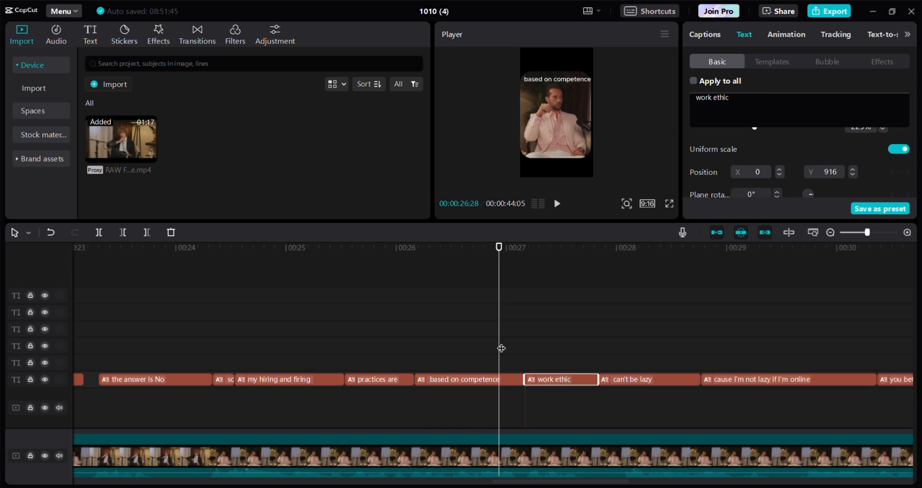
mouse_move(500, 348)
left_mouse_down()
mouse_move(527, 342)
mouse_move(513, 341)
left_mouse_up()
left_click(547, 110)
left_click(499, 379)
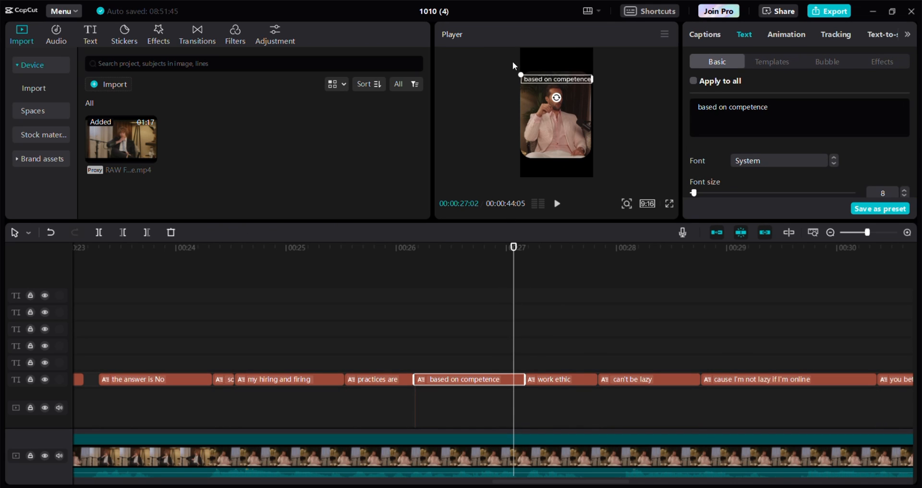
left_click(669, 203)
left_click(530, 465)
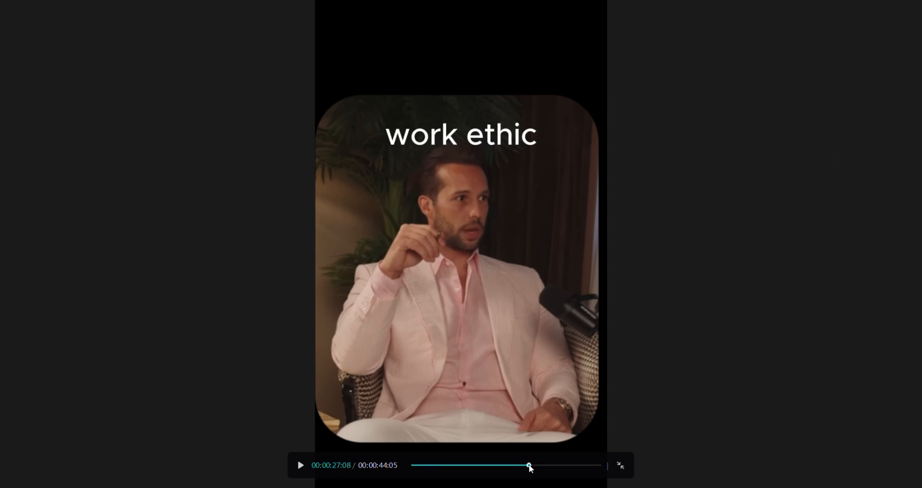
left_click(620, 464)
Step: Shrink the "work ethic" caption slightly and raise it above the speaker's head, checking it in the full-screen preview
left_click(575, 382)
left_click(667, 202)
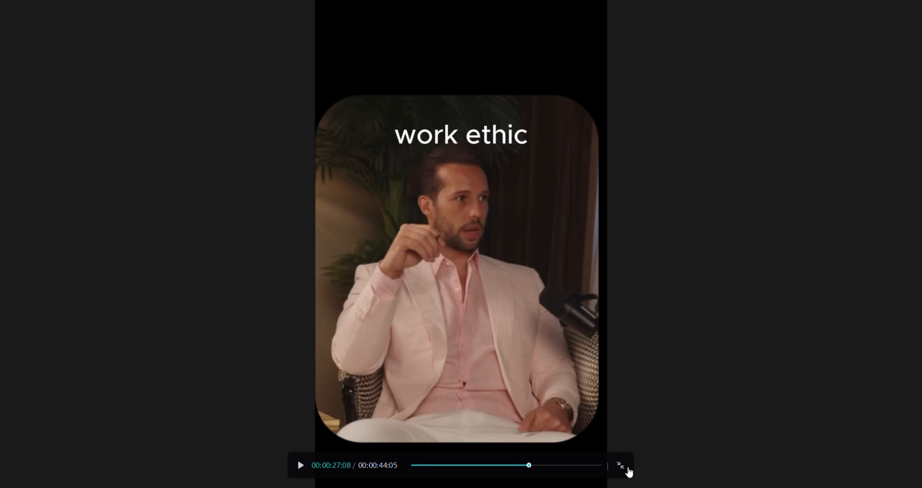
left_click(627, 468)
left_click(669, 204)
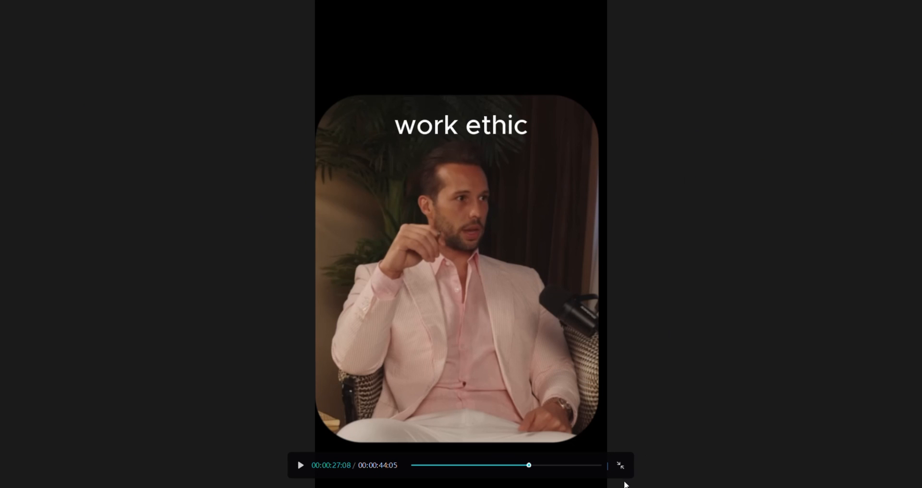
left_click(619, 465)
Step: Set the font of both the "based on competence" and "work ethic" captions to HelveticaNeue77
left_click_drag(567, 340, 485, 393)
scroll(826, 134, "down", 5)
scroll(751, 137, "up", 5)
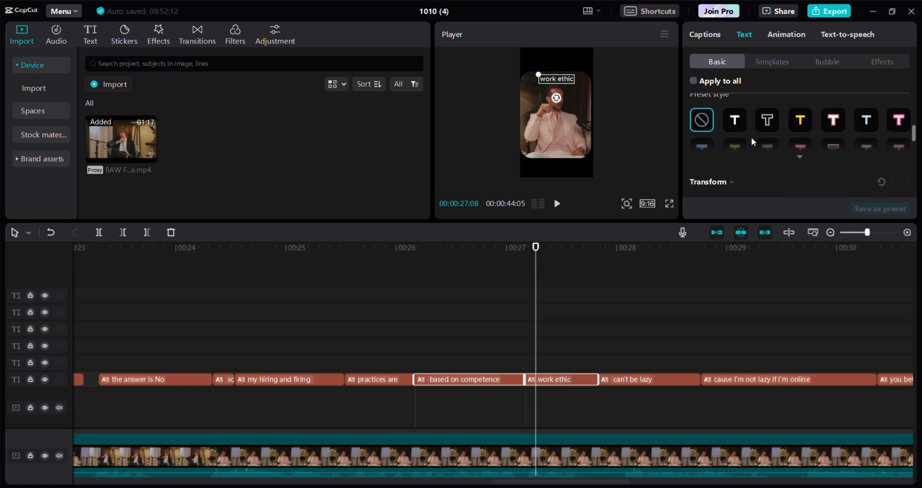
left_click(757, 111)
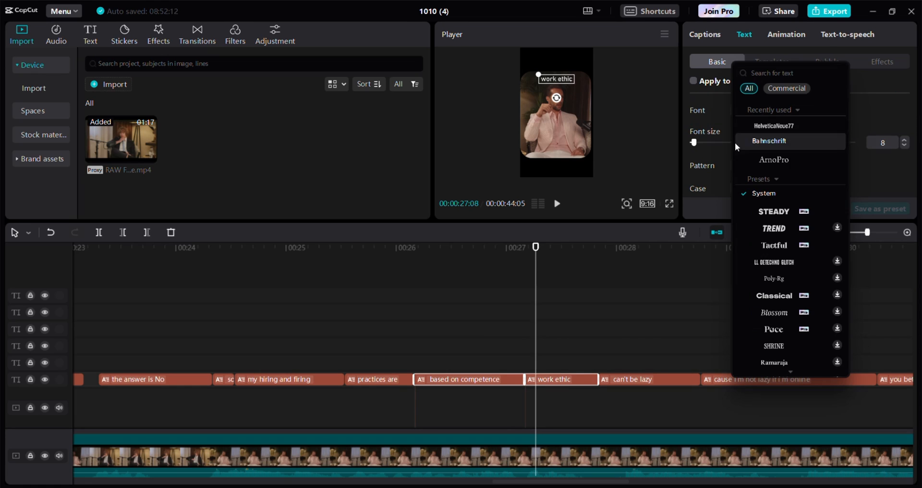
left_click(758, 123)
Step: Add a glow to the "based on competence" and "work ethic" captions and reduce its intensity and range
scroll(747, 122, "down", 10)
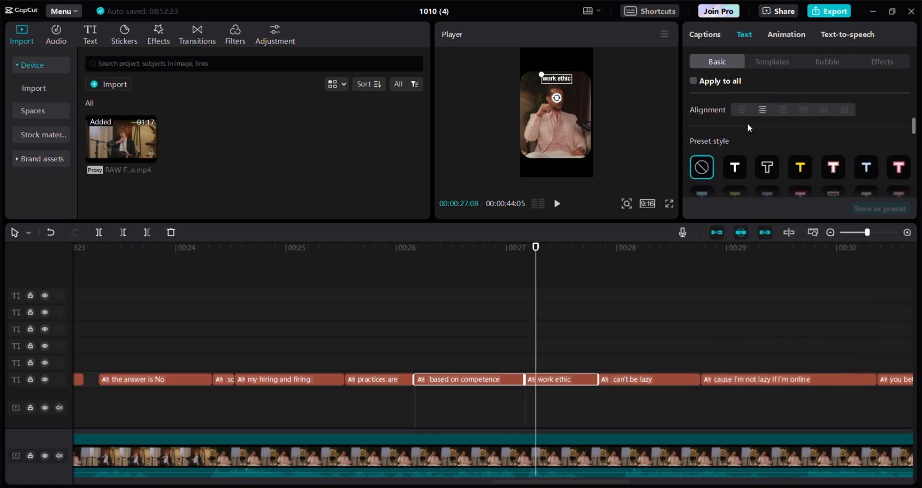
scroll(701, 155, "down", 3)
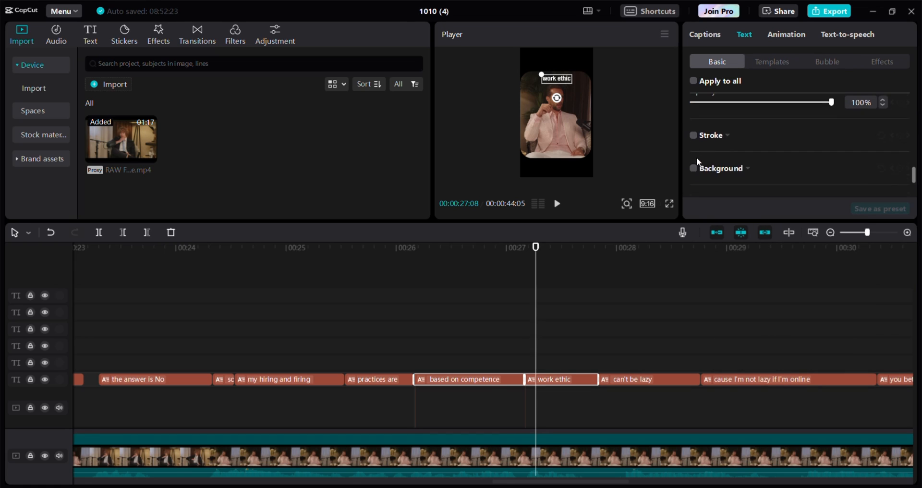
left_click(717, 164)
left_click(742, 157)
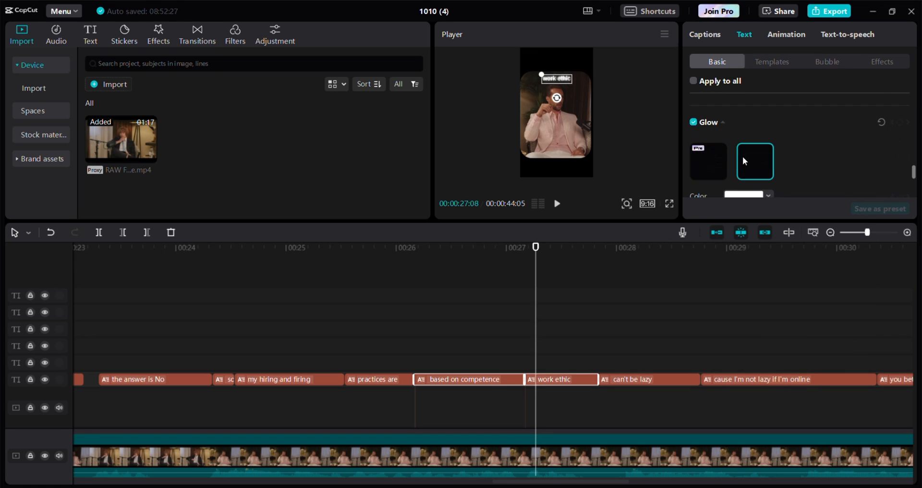
scroll(748, 106, "down", 1)
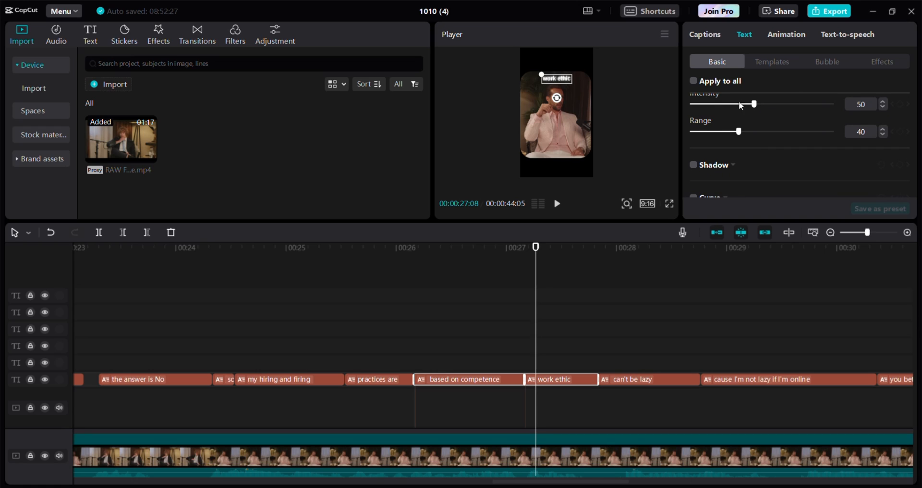
left_click(883, 107)
left_click(882, 106)
left_click(883, 107)
left_click_drag(740, 131, 706, 133)
Step: Give both captions a black shadow with 100% opacity and 11% blurriness, checking it in the full-screen preview
left_click(694, 165)
scroll(805, 171, "down", 3)
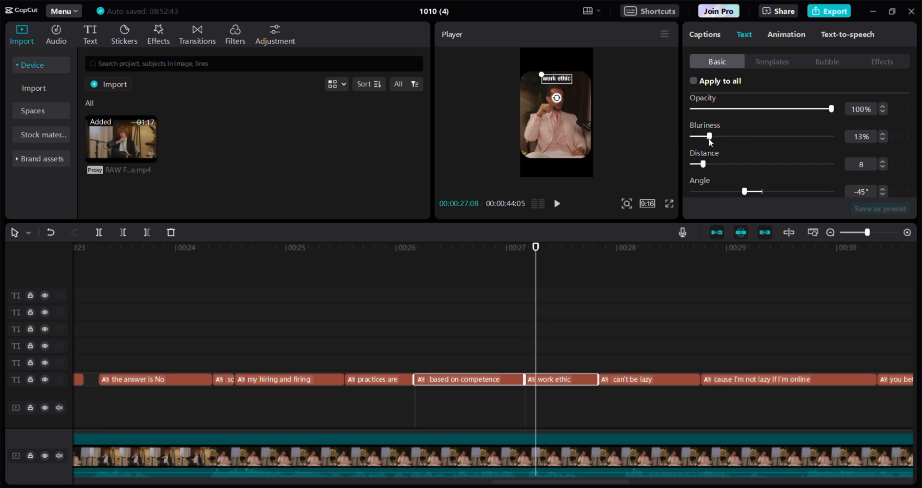
left_click_drag(710, 139, 707, 139)
scroll(734, 144, "up", 2)
left_click(669, 204)
left_click(626, 464)
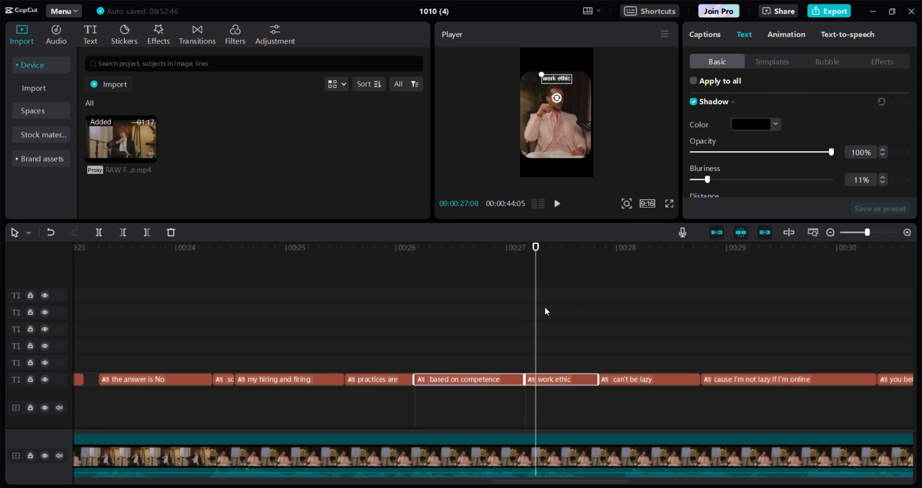
Step: Compare the styling of the "based on competence" and "work ethic" captions in the preview
left_click(619, 357)
left_click(638, 378)
left_click(559, 371)
left_click(562, 378)
left_click(547, 357)
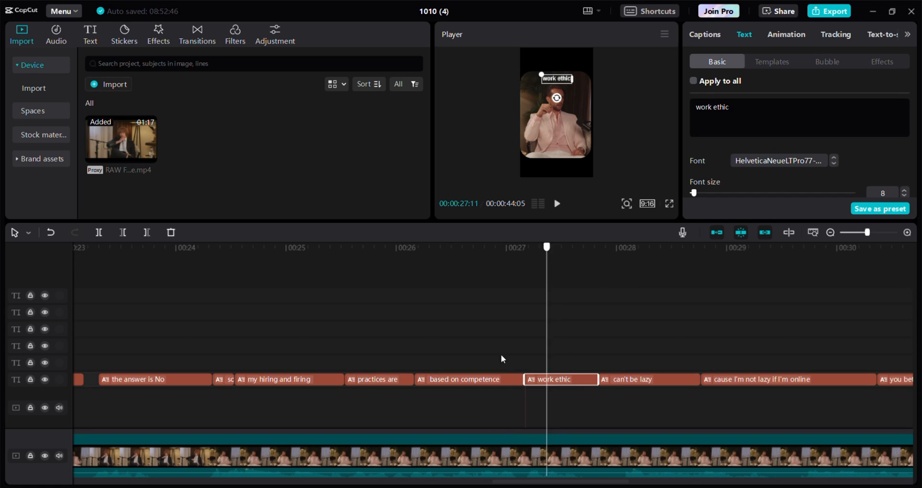
left_click_drag(501, 355, 484, 359)
left_click(491, 377)
left_click(576, 350)
left_click(569, 378)
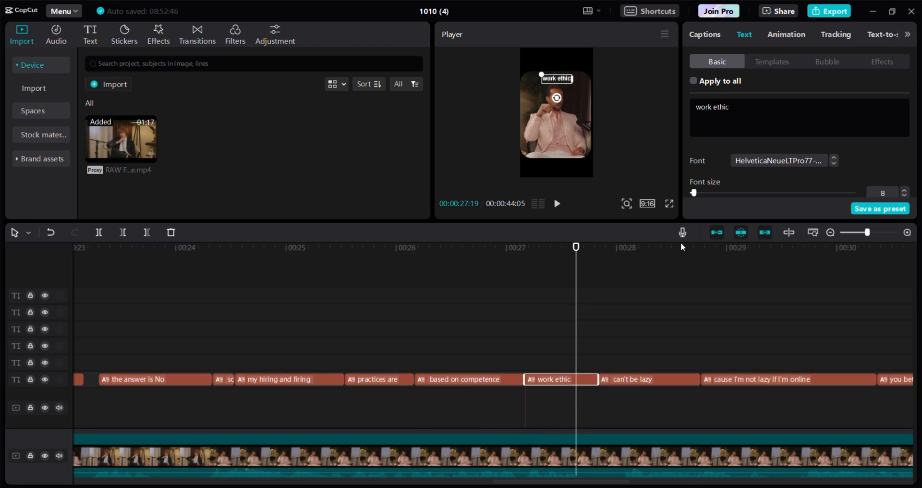
Step: Change the font of the "work ethic" caption to Arno Pro and check it in the full-screen preview
left_click(767, 161)
scroll(800, 144, "up", 5)
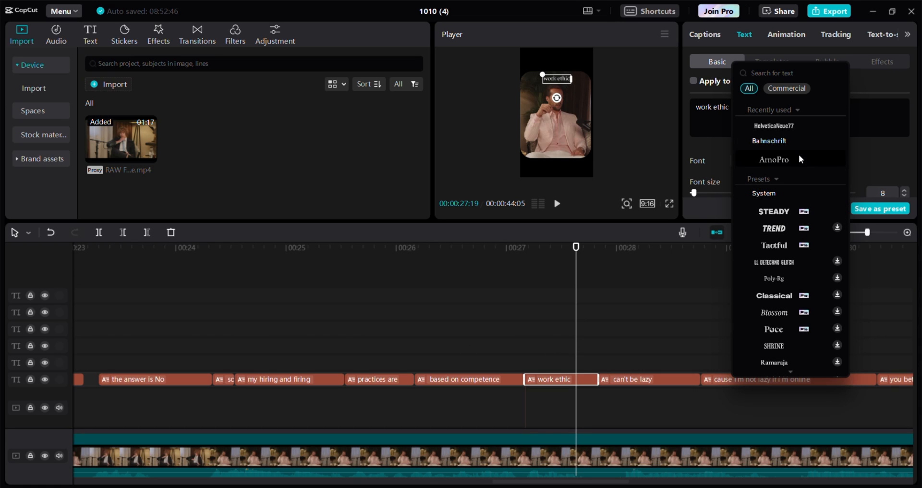
left_click(775, 159)
left_click(669, 203)
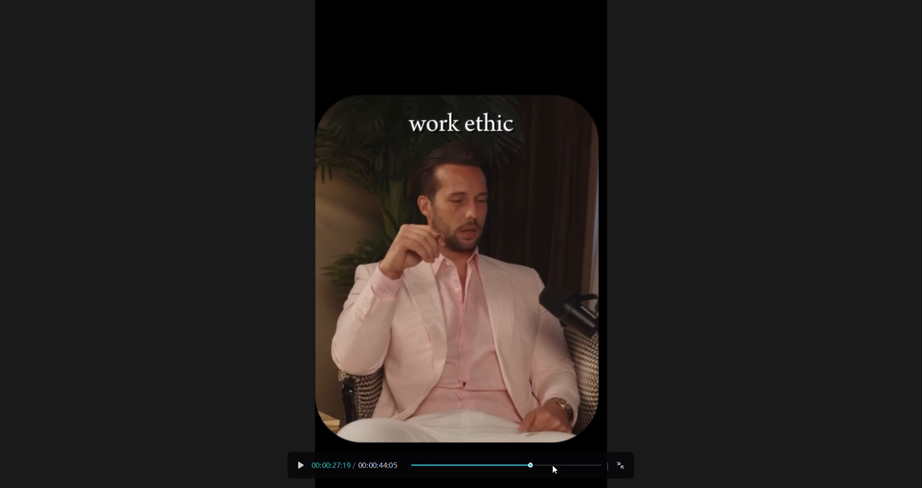
left_click_drag(527, 466, 531, 464)
left_click(621, 465)
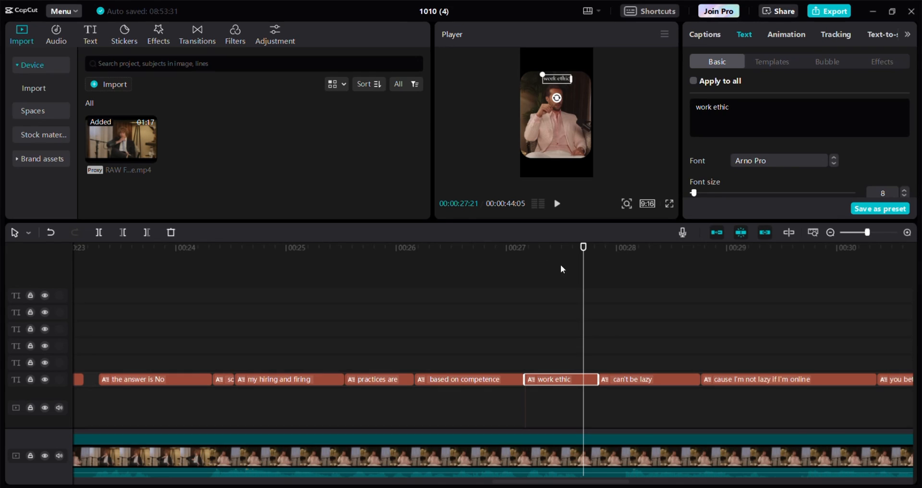
Step: Enlarge the "can't be lazy" caption to about 248% scale and lower it slightly
left_click(608, 303)
left_click_drag(610, 304, 639, 288)
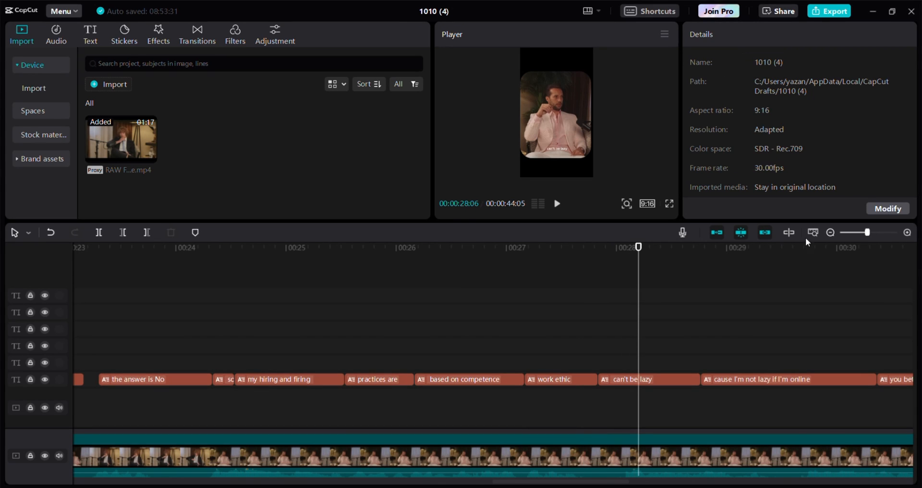
left_click(831, 234)
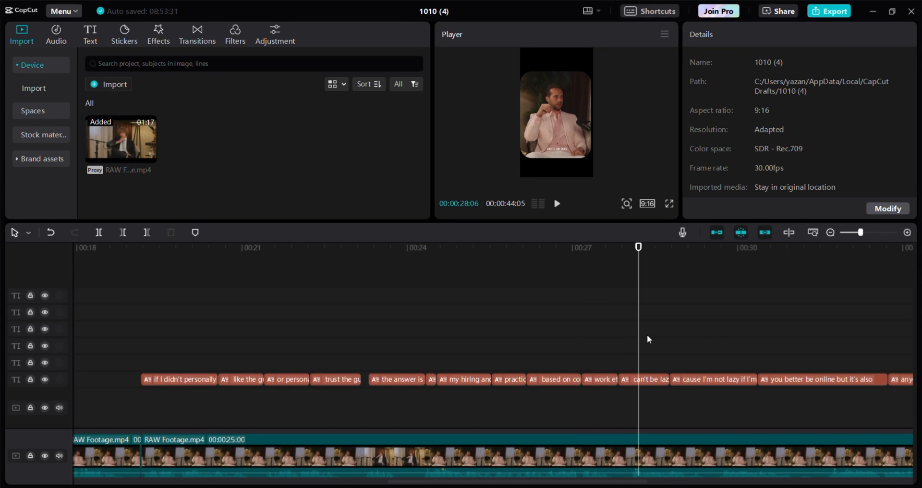
left_click_drag(641, 340, 575, 331)
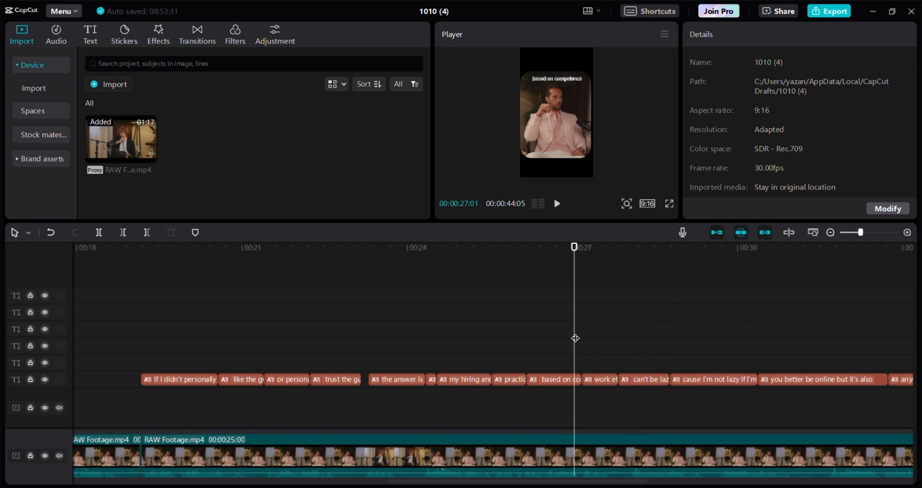
left_click_drag(575, 336, 648, 363)
left_click(652, 383)
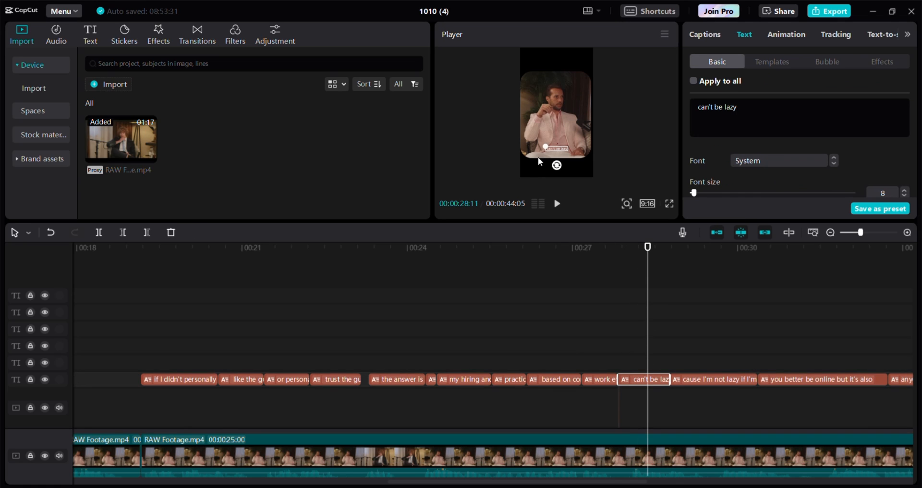
left_click_drag(546, 147, 569, 144)
scroll(777, 170, "down", 5)
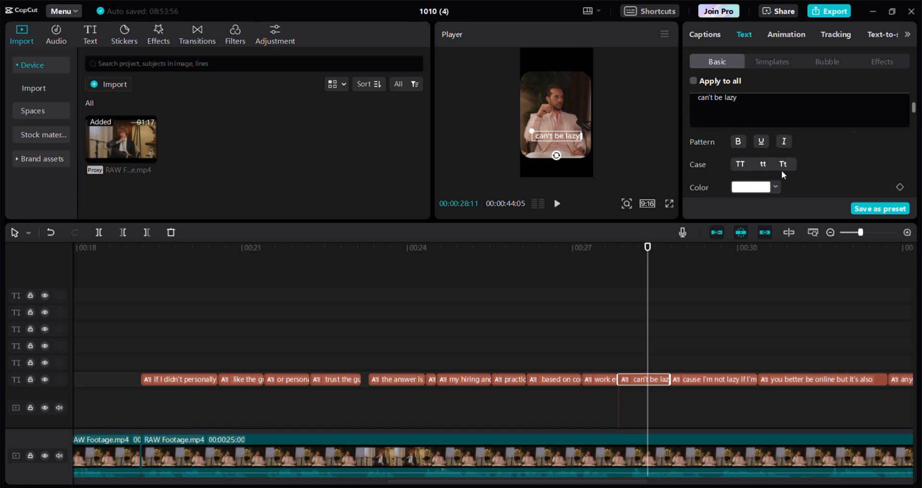
scroll(782, 170, "down", 1)
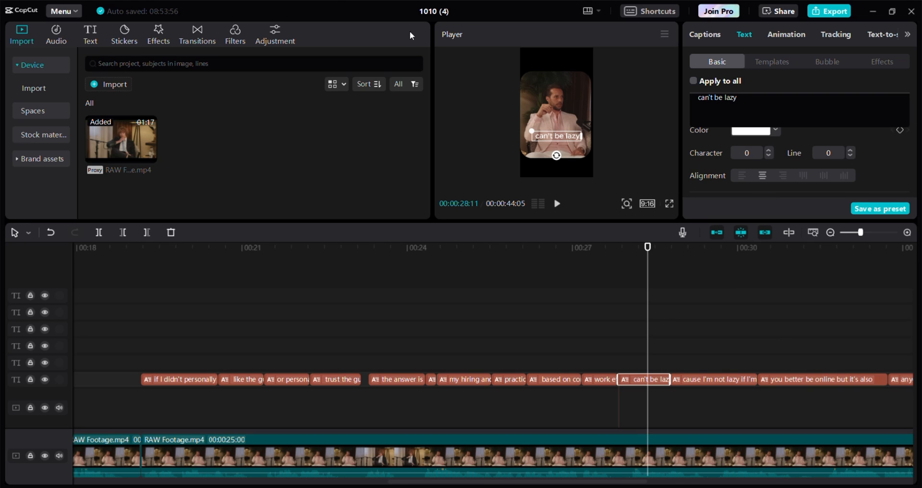
scroll(780, 155, "down", 8)
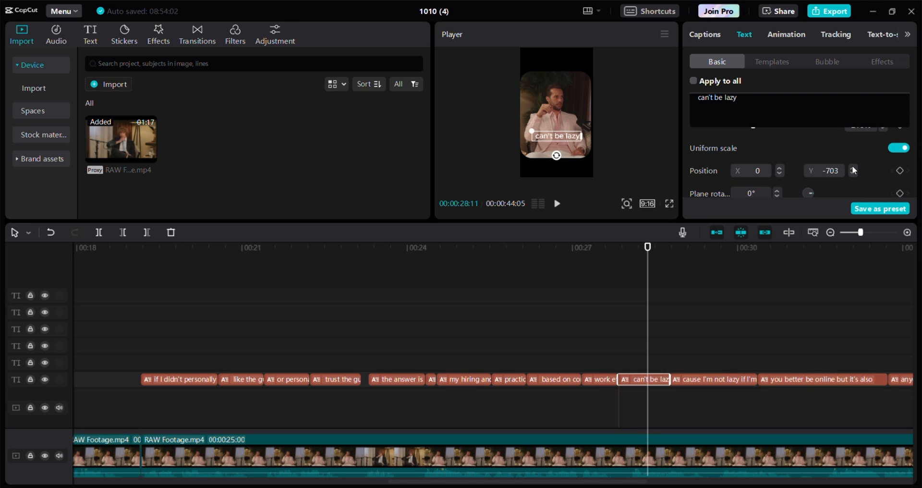
left_click_drag(854, 173, 854, 172)
Step: Set the font of the "can't be lazy" caption to HelveticaNeue77
scroll(757, 170, "up", 2)
left_click_drag(752, 170, 761, 170)
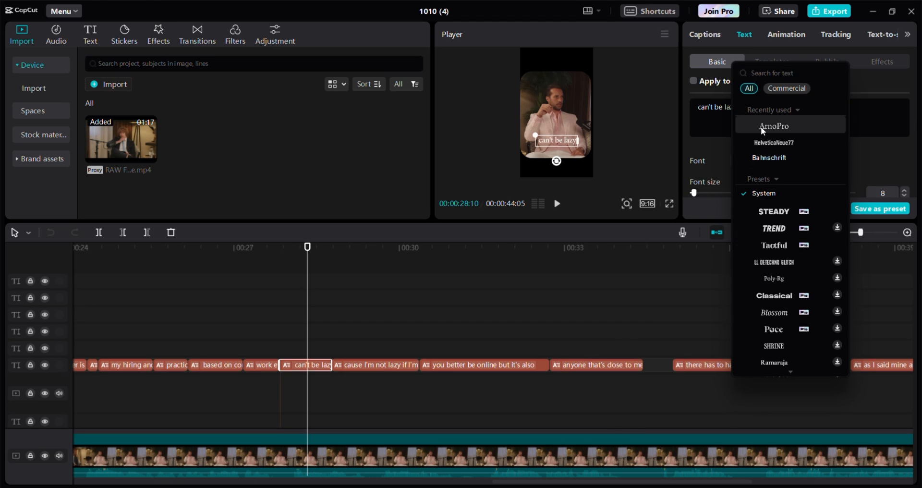
left_click(762, 142)
Step: Add a glow and a black shadow to the "can't be lazy" caption, with the shadow blurriness at 14%
scroll(745, 159, "down", 6)
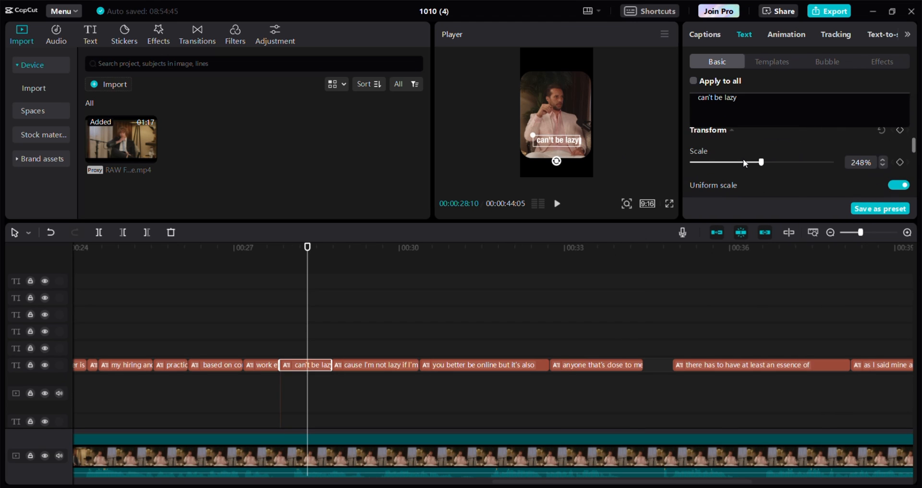
scroll(759, 163, "down", 5)
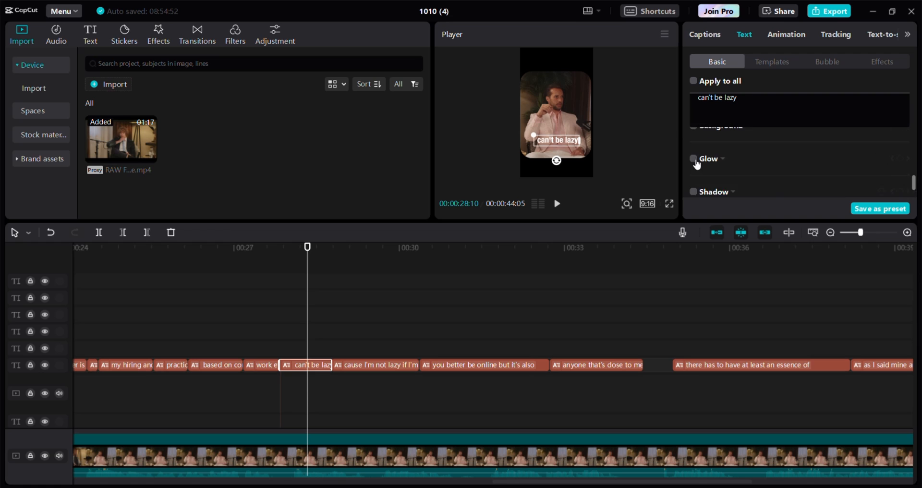
scroll(753, 174, "down", 5)
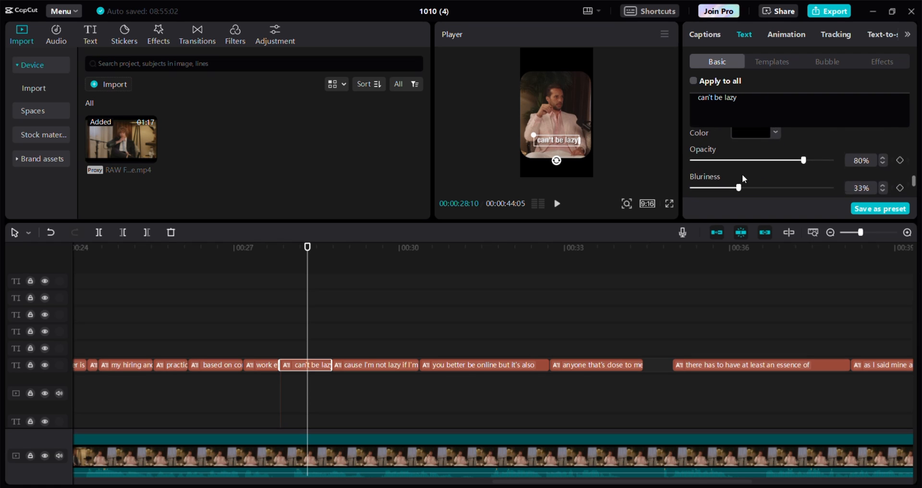
left_click_drag(742, 184, 722, 185)
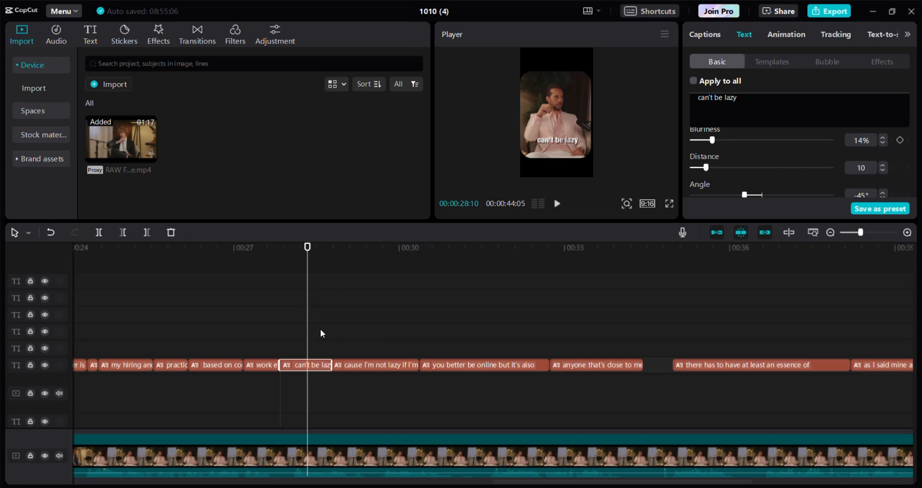
Step: Split "cause I'm not lazy if I'm online" after "cause" and "lazy", and "you better be online but it's also" after "online"
left_click(359, 351)
left_click(370, 364)
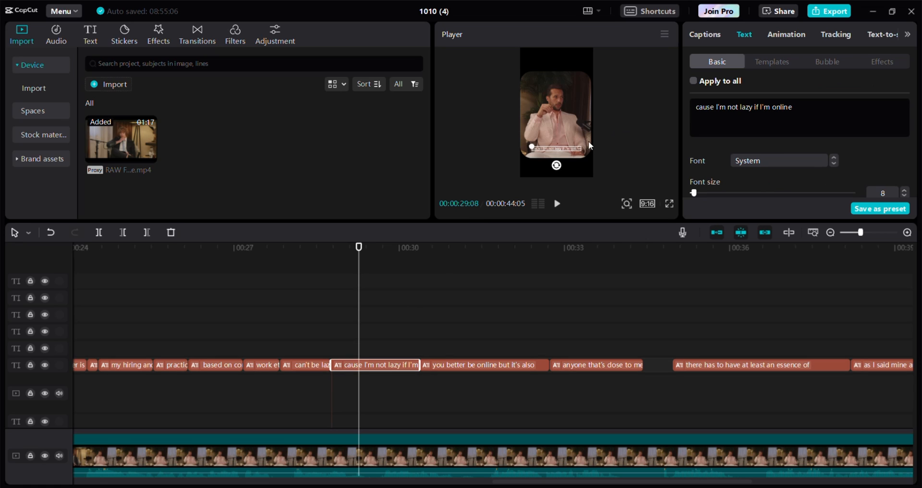
left_click(700, 34)
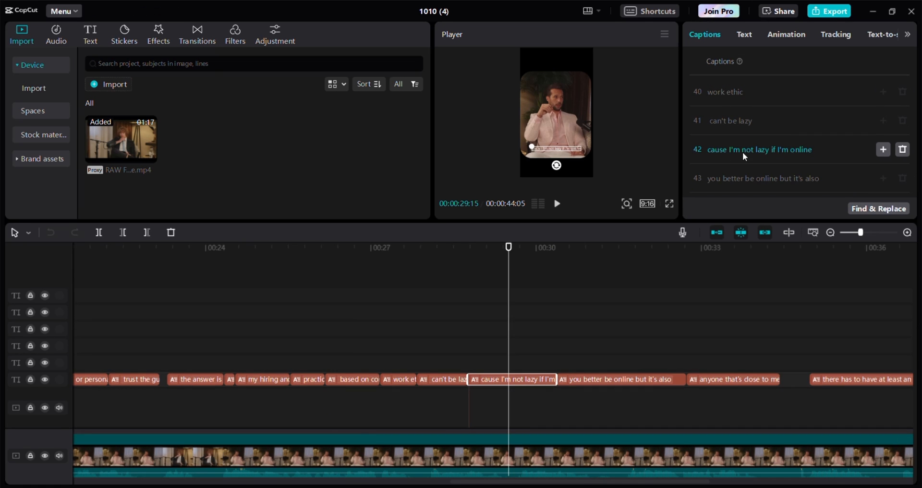
left_click(727, 148)
key("Return")
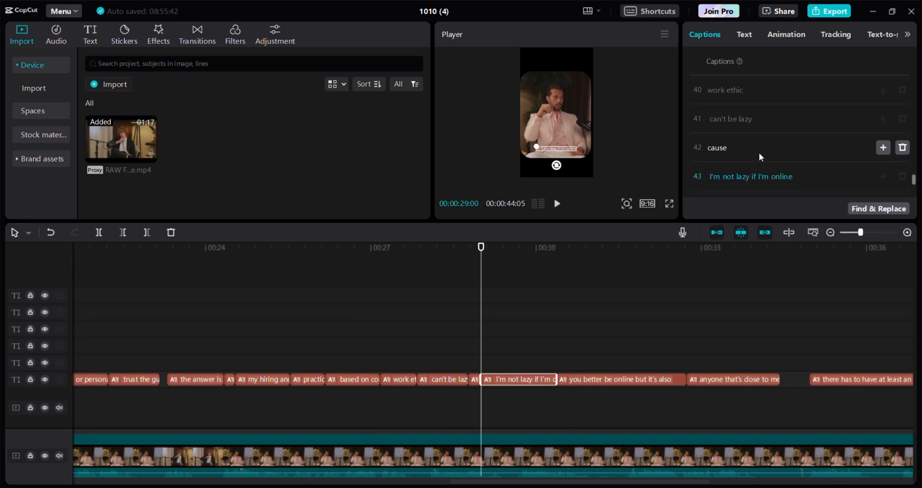
scroll(759, 154, "down", 1)
key("Return")
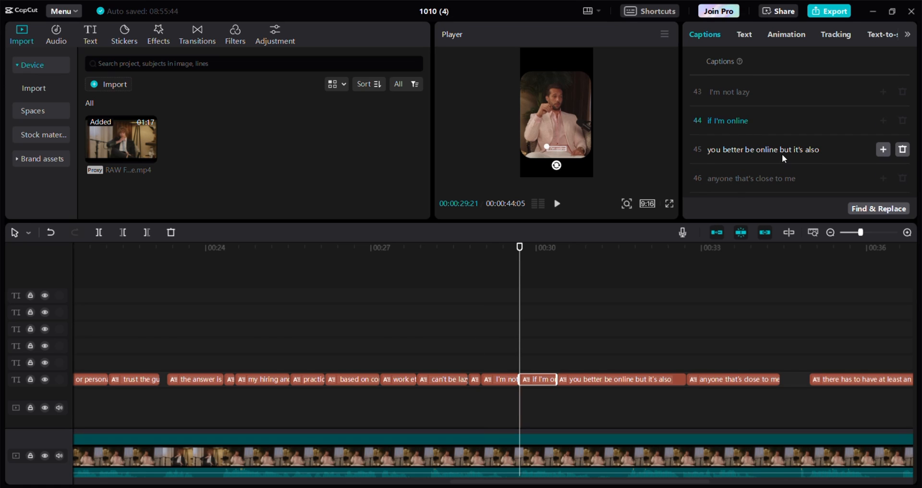
left_click(777, 149)
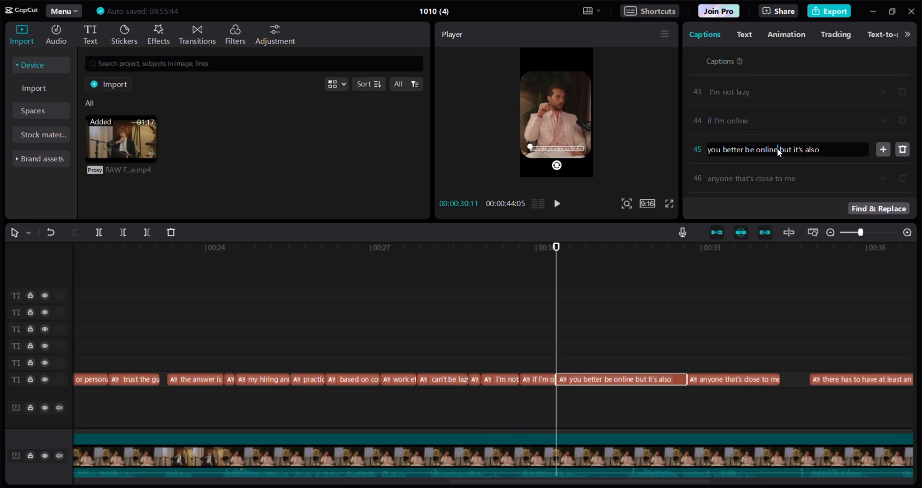
key("Return")
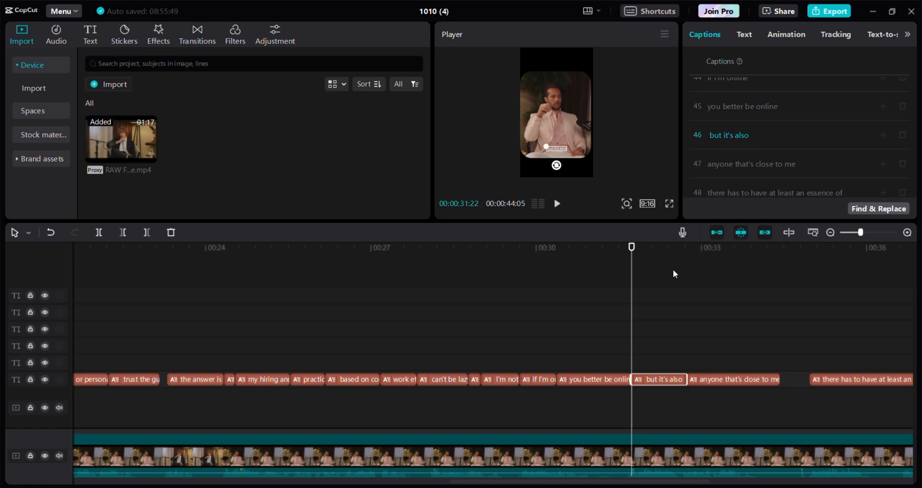
Step: Enlarge and reposition the "cause" caption, centered over the speaker's lower torso, and set its font to HelveticaNeue77
left_click_drag(634, 309, 476, 336)
left_click(478, 377)
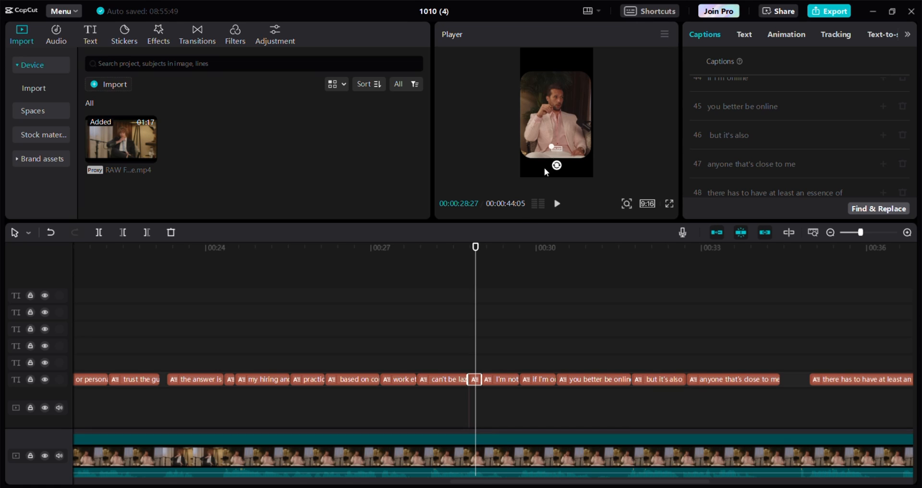
left_click_drag(551, 147, 546, 144)
left_click(740, 36)
left_click_drag(540, 140, 545, 143)
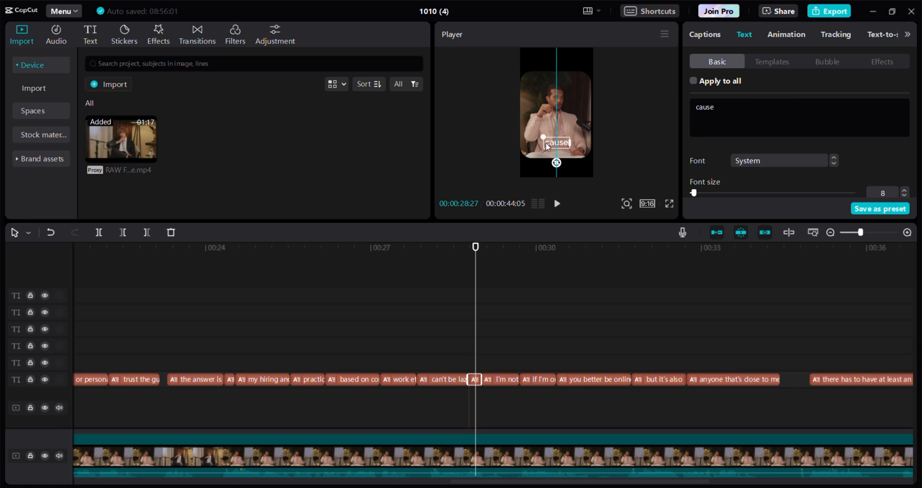
scroll(763, 144, "down", 6)
left_click_drag(853, 156, 853, 159)
scroll(715, 170, "down", 5)
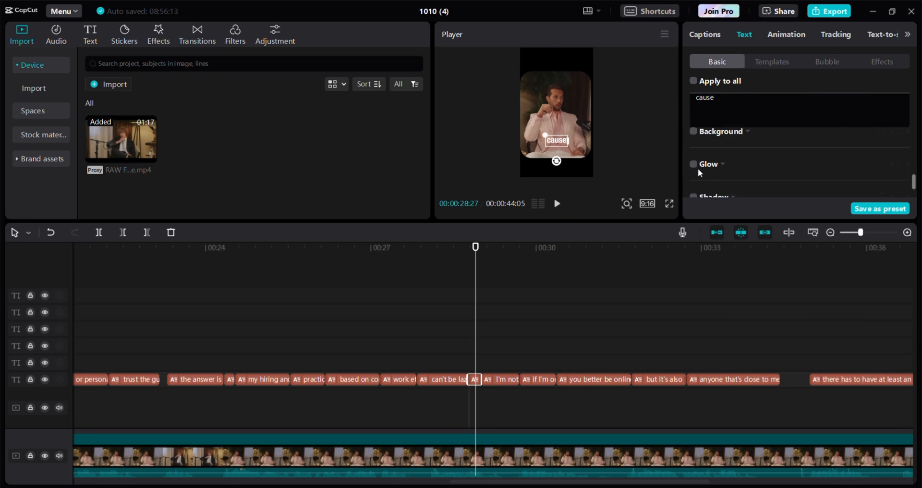
Step: Add a glow to the "cause" caption with intensity 22 and range 17
left_click(693, 164)
left_click(755, 178)
scroll(746, 167, "down", 3)
left_click_drag(754, 136, 709, 136)
left_click(704, 163)
left_click(711, 136)
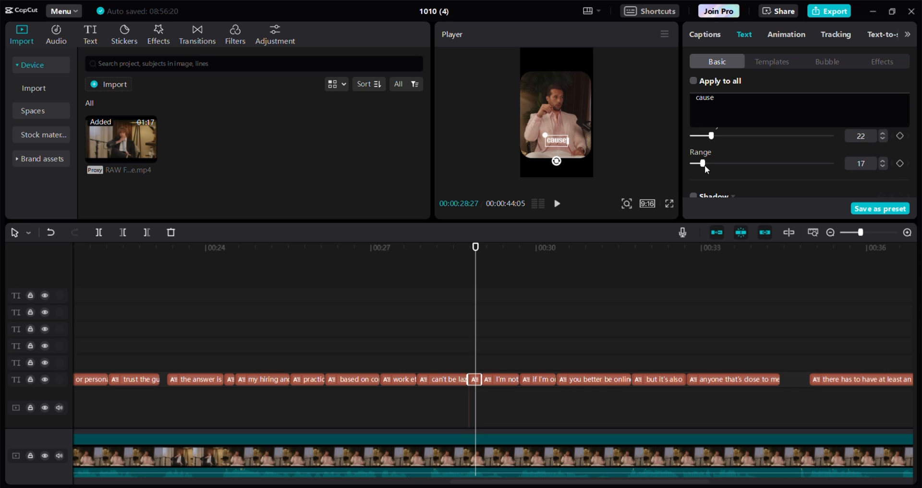
Step: Give the "cause" caption a shadow with 100% opacity and 13% blurriness
left_click(694, 196)
scroll(730, 172, "down", 3)
left_click_drag(814, 131, 834, 131)
left_click_drag(711, 159, 710, 159)
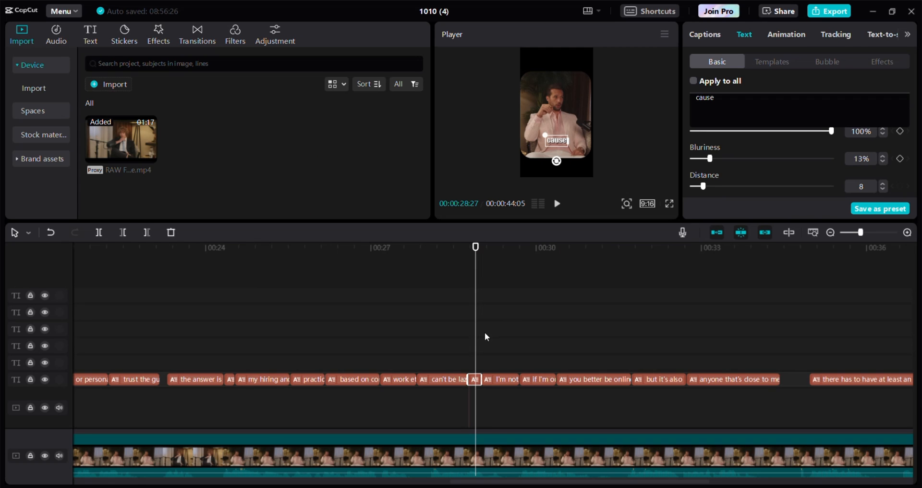
Step: Enlarge the "I'm not lazy" caption and center it over the speaker's upper chest
left_click(507, 356)
left_click(508, 379)
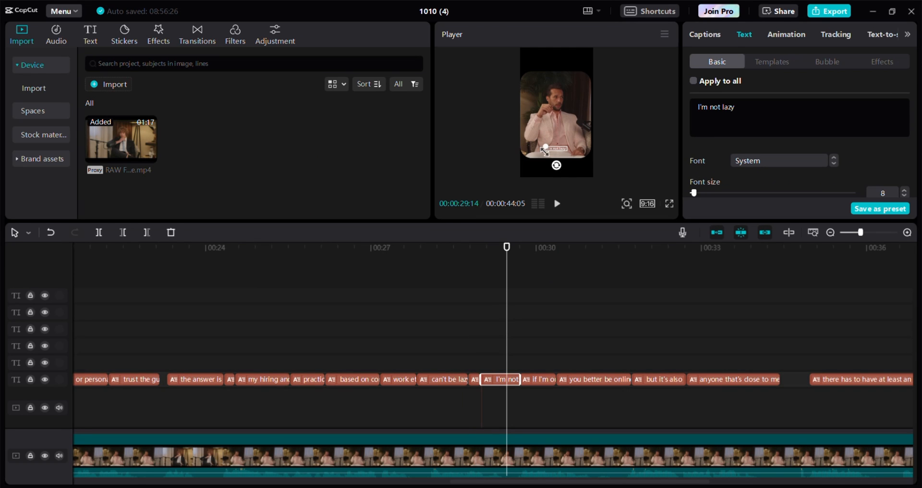
left_click_drag(545, 151, 535, 143)
left_click_drag(557, 108, 536, 128)
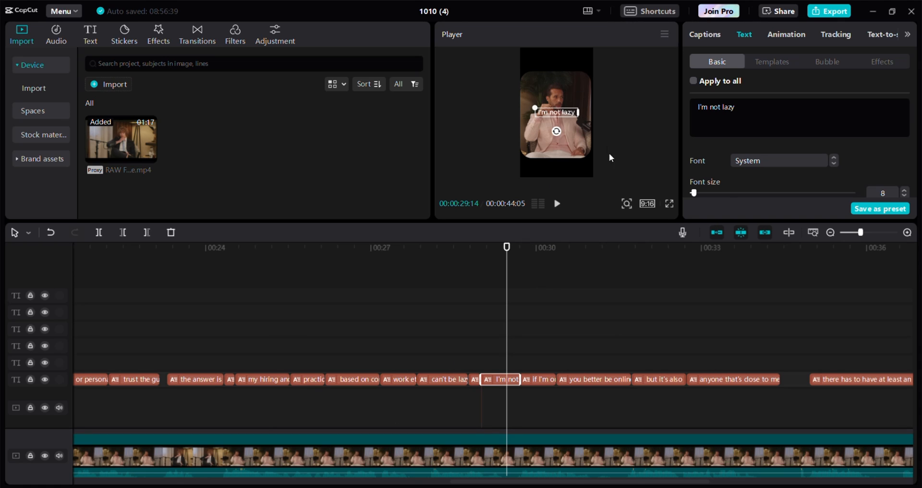
Step: Paste two copies of the "I'm not lazy" caption on separate tracks, aligned with the original's start at 00:00:29:00
left_click_drag(507, 361, 481, 352)
key("ctrl+v")
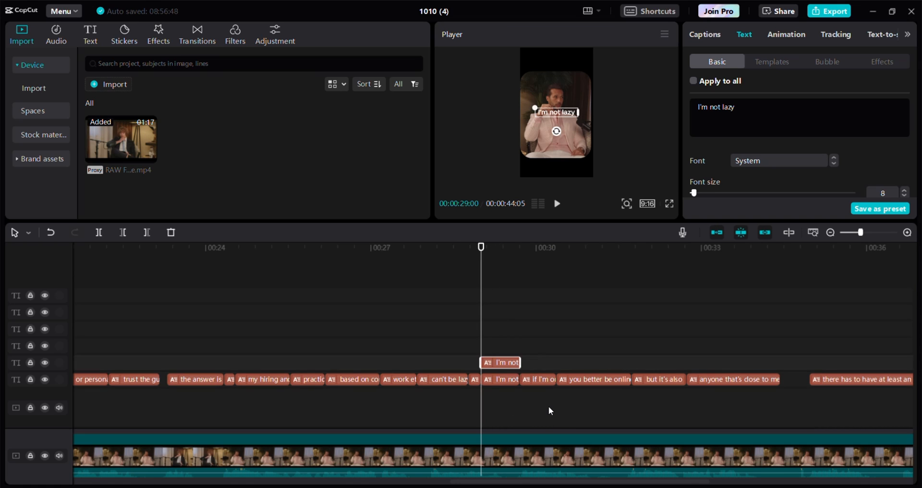
key("ctrl+v")
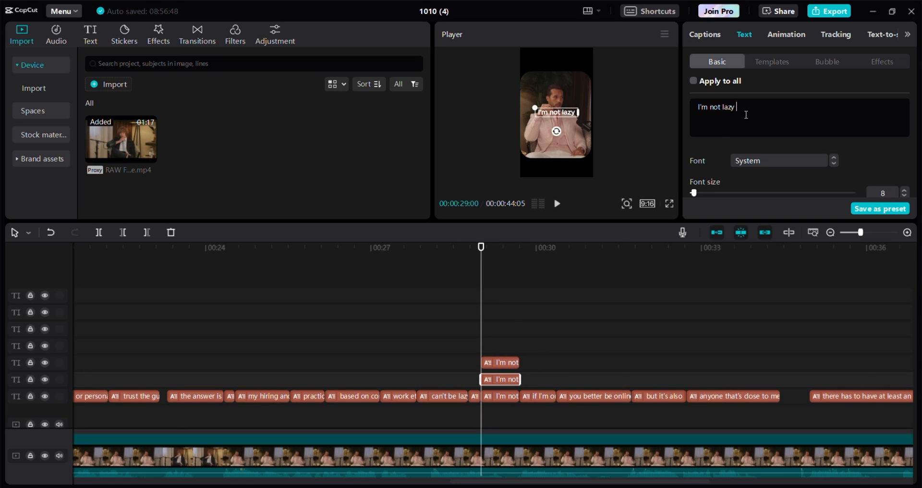
Step: Shorten the lower "I'm not lazy" copy's text to "I'm"
key("BackSpace")
key("BackSpace")
key("BackSpace")
key("BackSpace")
key("BackSpace")
key("BackSpace")
key("BackSpace")
key("BackSpace")
key("BackSpace")
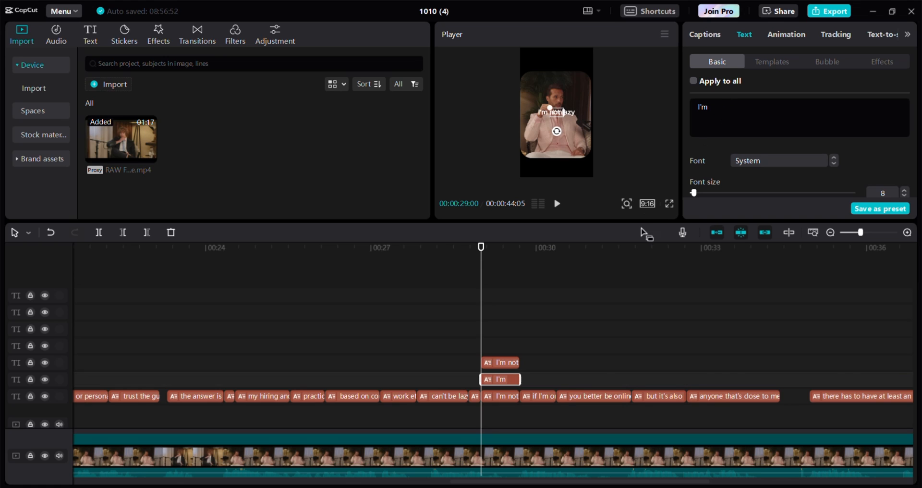
Step: Reduce the upper "I'm not lazy" copy's text to "not"
left_click(505, 363)
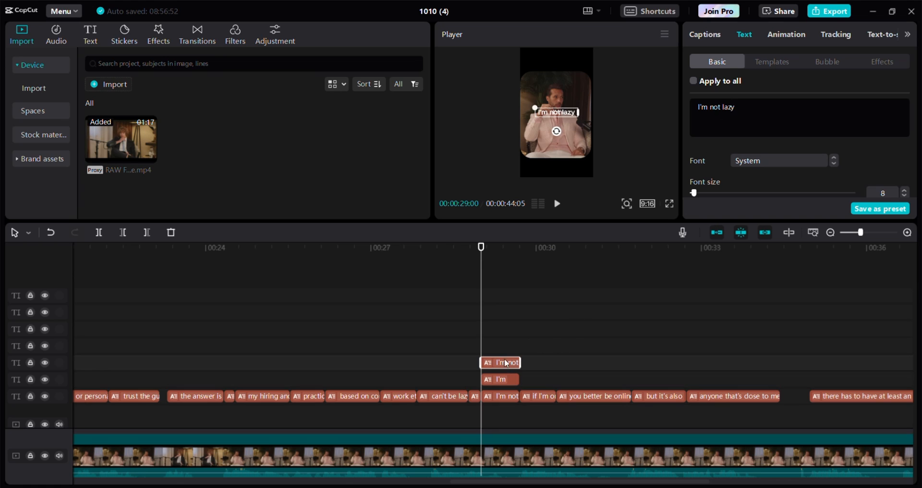
left_click(710, 107)
key("BackSpace")
key("BackSpace")
key("BackSpace")
key("BackSpace")
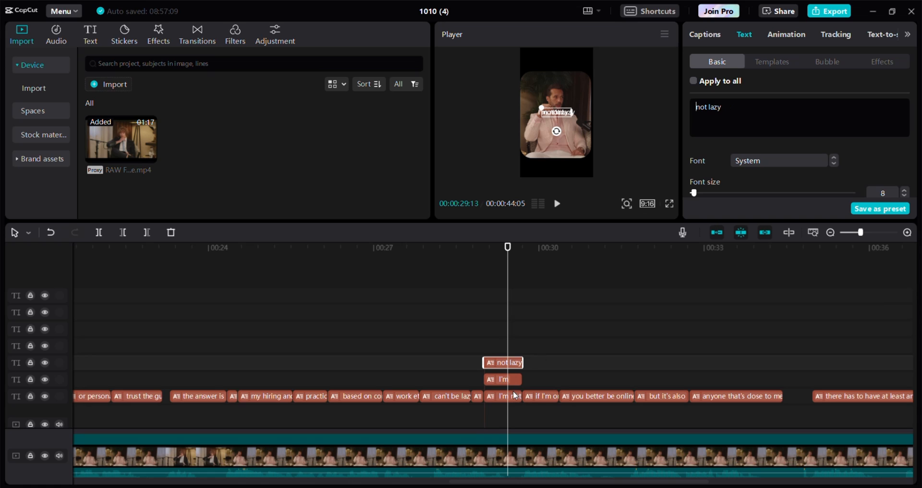
key("BackSpace")
key("BackSpace")
key("BackSpace")
key("BackSpace")
key("BackSpace")
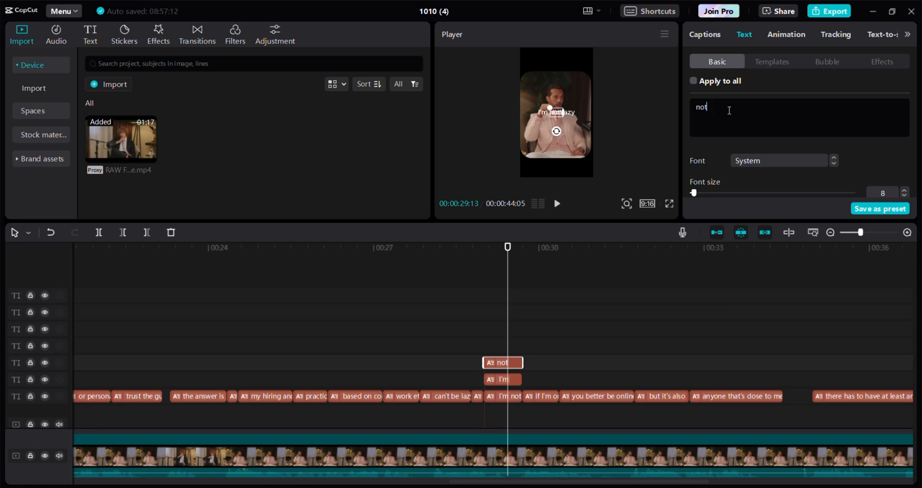
Step: Trim the original "I'm not lazy" caption's text to "lazy"
left_click(509, 396)
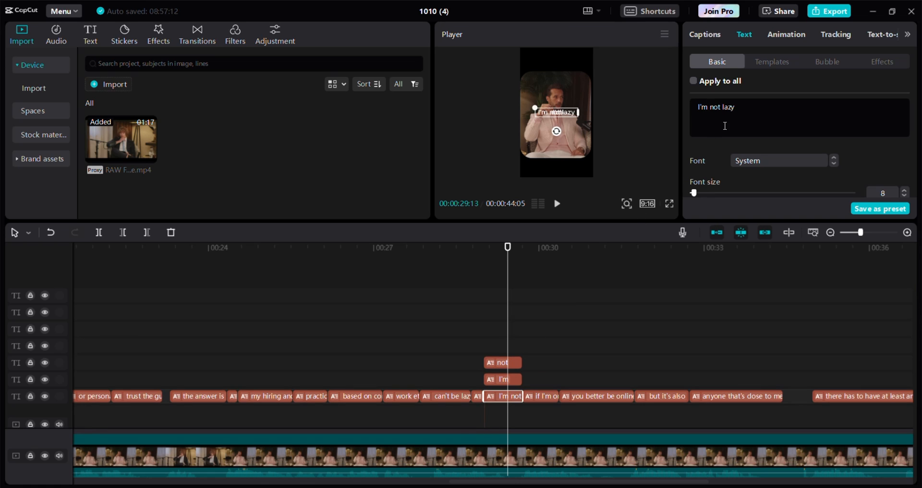
left_click(722, 107)
key("BackSpace")
key("BackSpace")
key("BackSpace")
key("BackSpace")
key("BackSpace")
key("BackSpace")
key("BackSpace")
key("BackSpace")
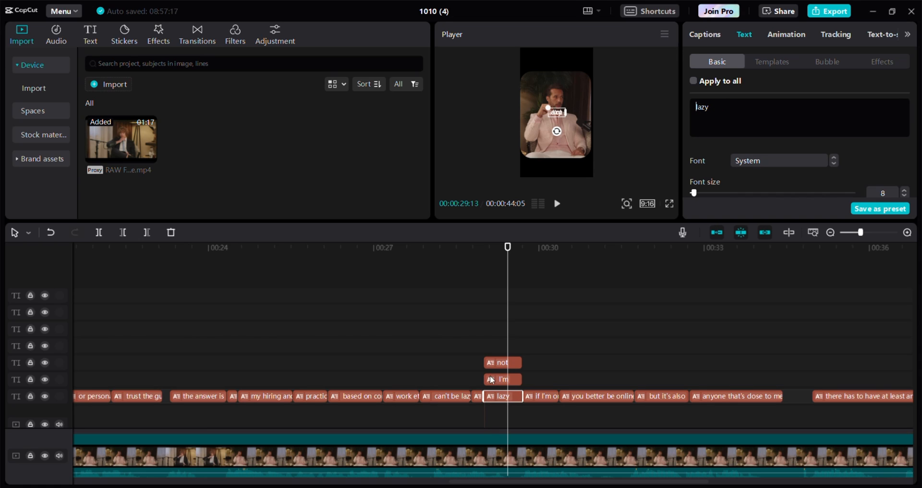
Step: Arrange "I'm", "not" and "lazy" as a three-line stack beside the speaker's face and check it in full screen
left_click_drag(509, 315, 487, 315)
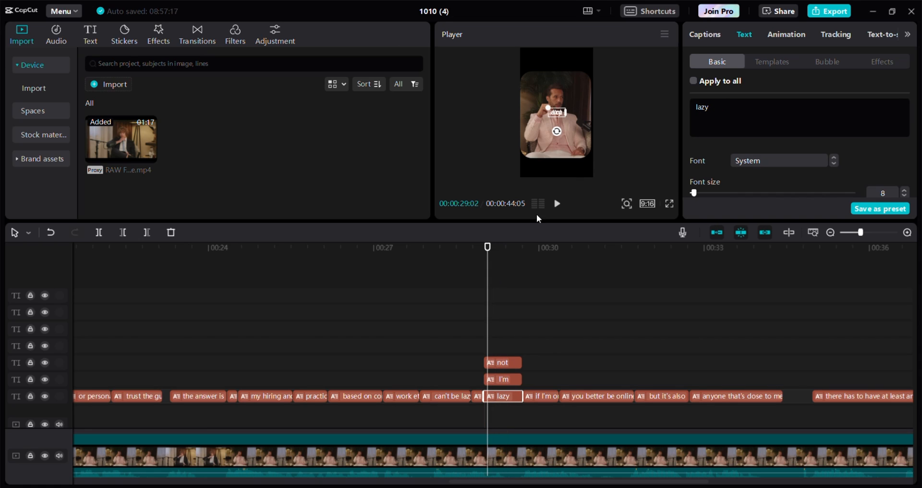
left_click_drag(552, 112, 545, 91)
left_click_drag(570, 103, 546, 126)
left_click(544, 91)
left_click_drag(538, 86, 573, 91)
left_click_drag(546, 125, 588, 113)
left_click(669, 204)
left_click(618, 468)
left_click(574, 90)
left_click(574, 99)
left_click(577, 107)
left_click(669, 203)
left_click(621, 465)
Step: Try lowercase, uppercase and title case on the "I'm", "not" and "lazy" captions together
left_click_drag(517, 411, 498, 347)
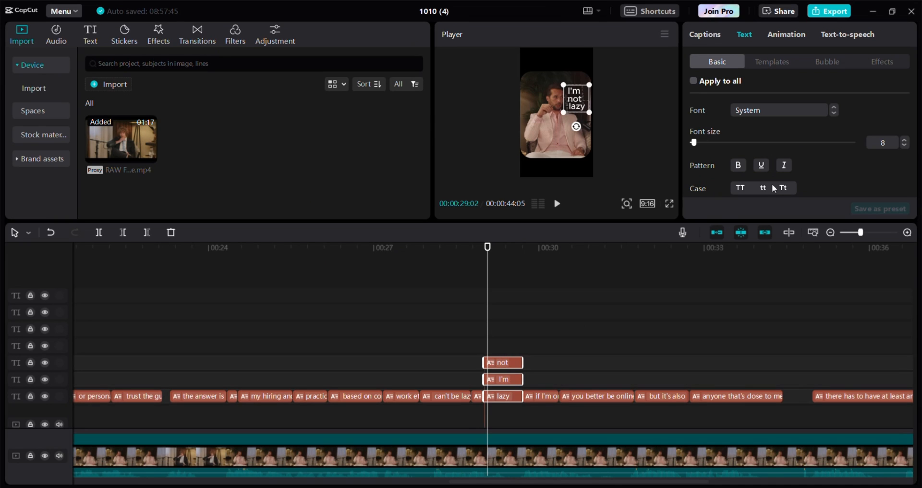
left_click(781, 189)
left_click(762, 187)
left_click(741, 188)
left_click(762, 188)
left_click(780, 188)
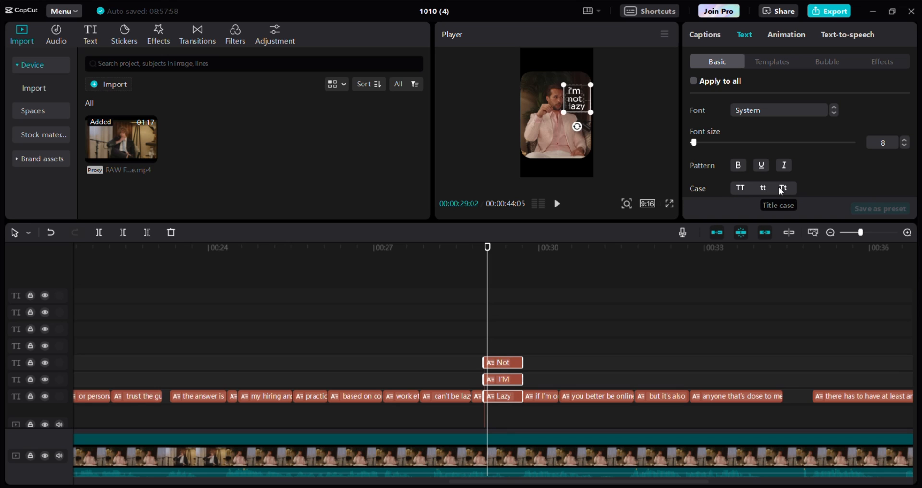
Step: Undo the accidental shift of the video clip and nudge the three stacked captions slightly upward as a group
left_click(527, 336)
left_click(571, 87)
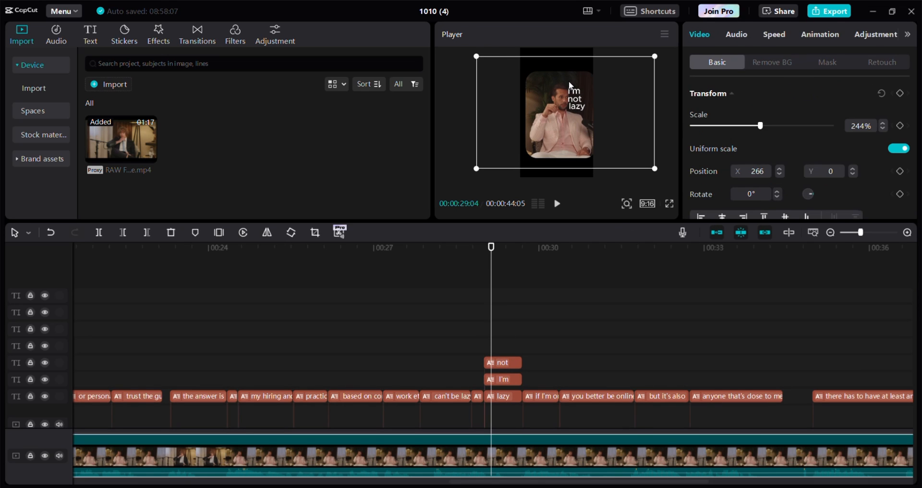
key("ctrl+z")
left_click_drag(525, 347, 498, 385)
left_click_drag(481, 340, 504, 381)
left_click_drag(487, 412, 513, 365)
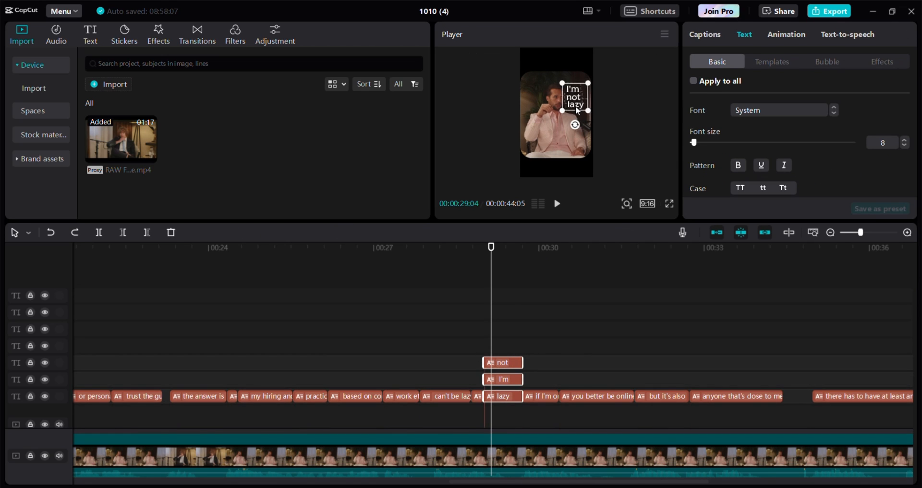
Step: Tighten the stack by moving "not" and "lazy" into a diagonal stagger under "I'm", checking the layout in full screen
left_click(521, 334)
left_click(500, 362)
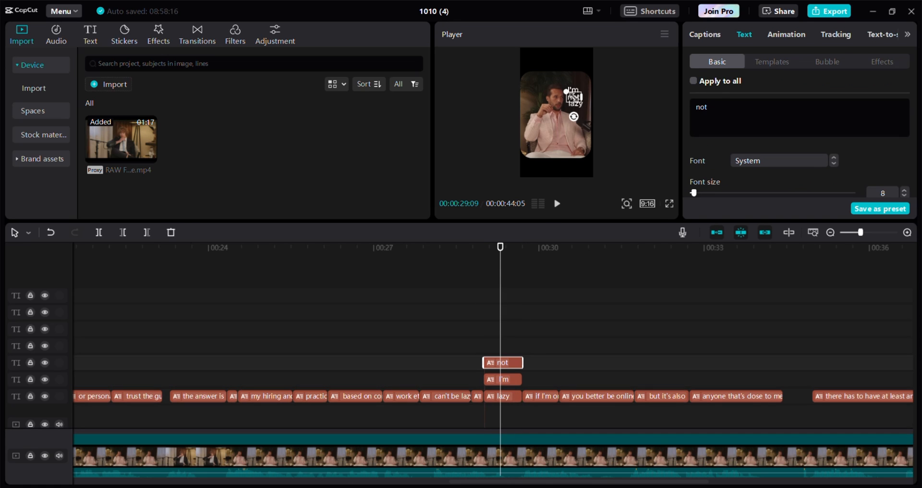
left_click(578, 105)
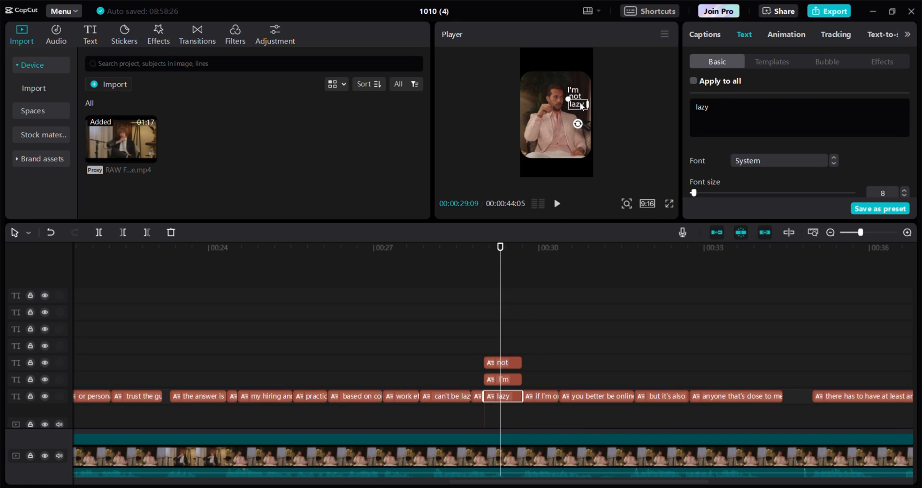
left_click(669, 203)
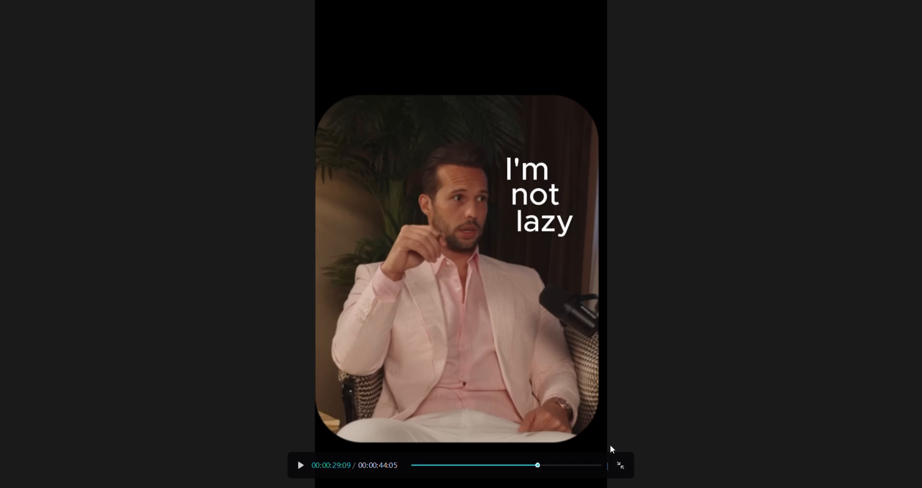
left_click(618, 466)
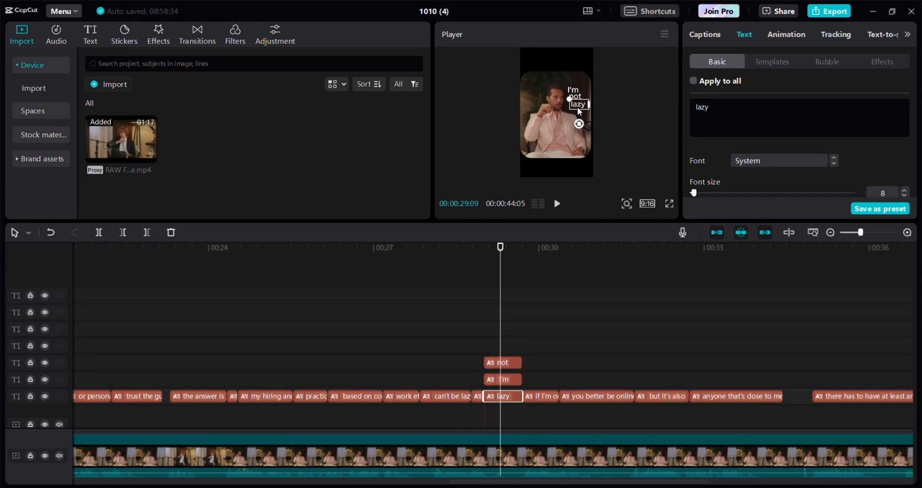
Step: Fine-tune the positions of "I'm", "not" and "lazy" for a wider, evenly spaced diagonal, checking in full screen
left_click(576, 103)
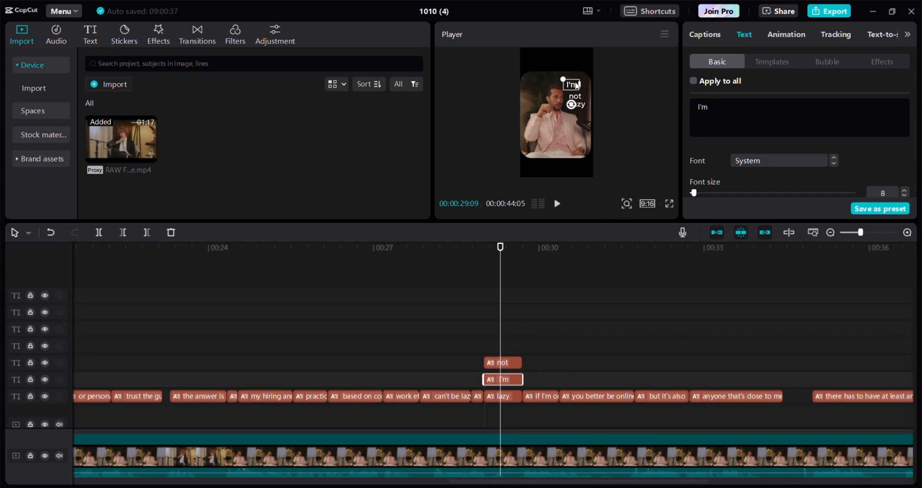
left_click(577, 97)
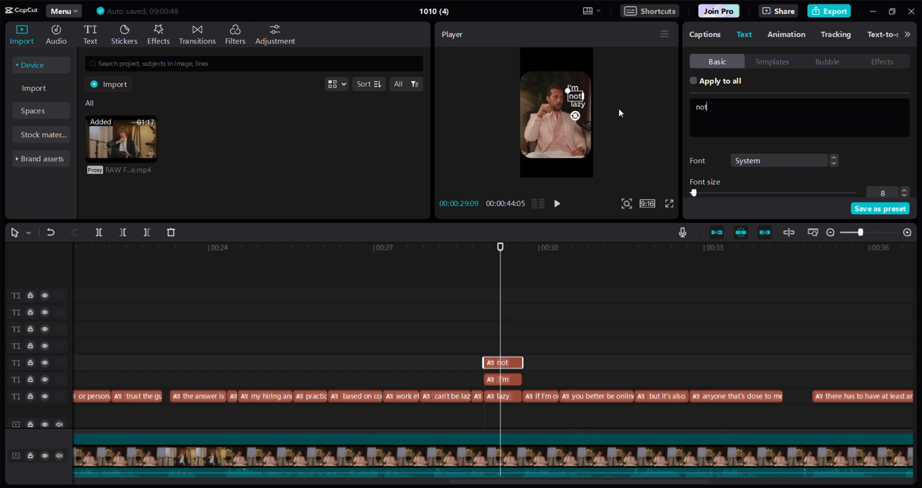
left_click(670, 203)
left_click(618, 466)
left_click(580, 106)
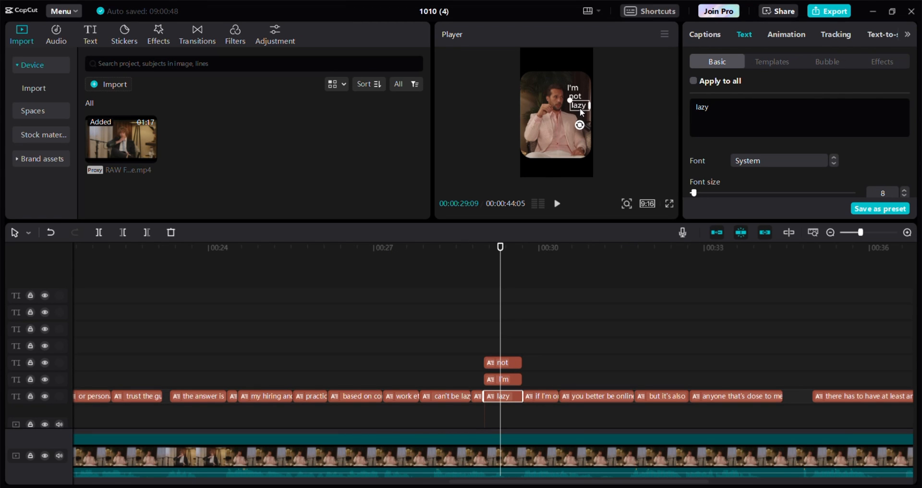
left_click(669, 203)
left_click(627, 448)
left_click(573, 86)
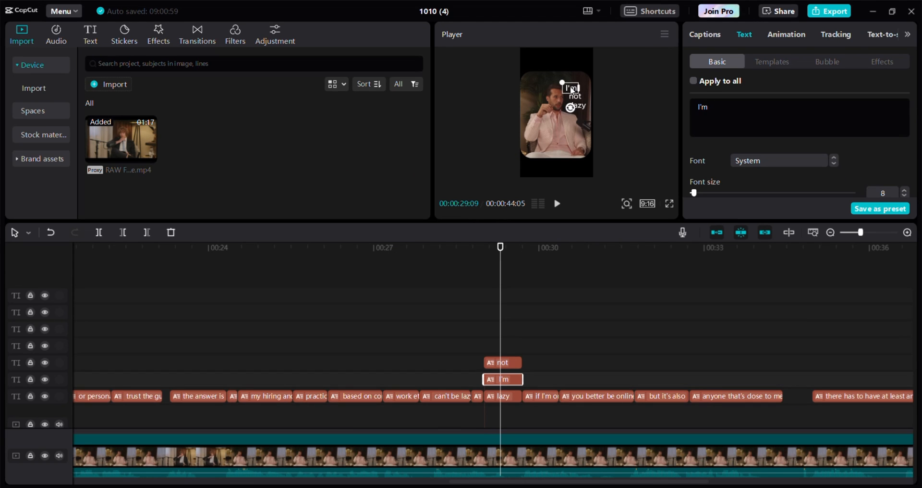
left_click(669, 203)
left_click(618, 462)
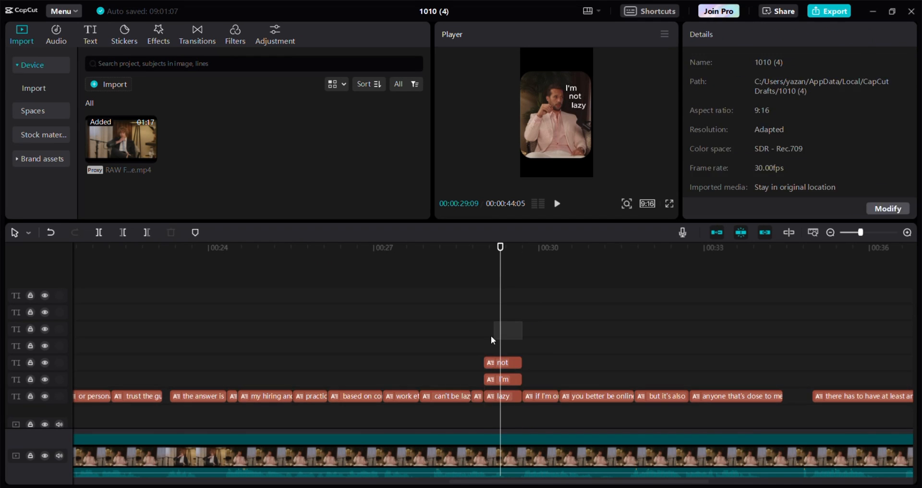
Step: Scale the three stacked captions down slightly as a group and preview them in full screen
left_click_drag(491, 335, 497, 397)
left_click(669, 203)
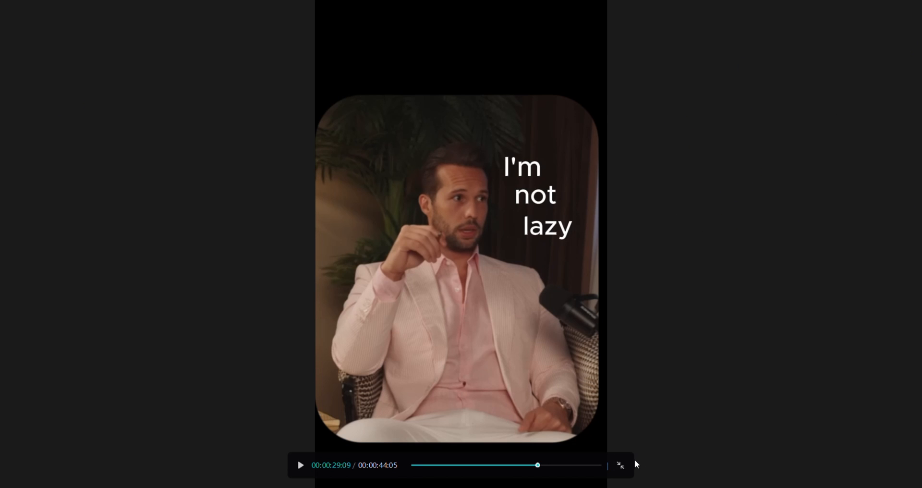
left_click(630, 462)
Step: Set the font of the "I'm" and "not" captions to ArnoPro and preview them in full screen
left_click(507, 344)
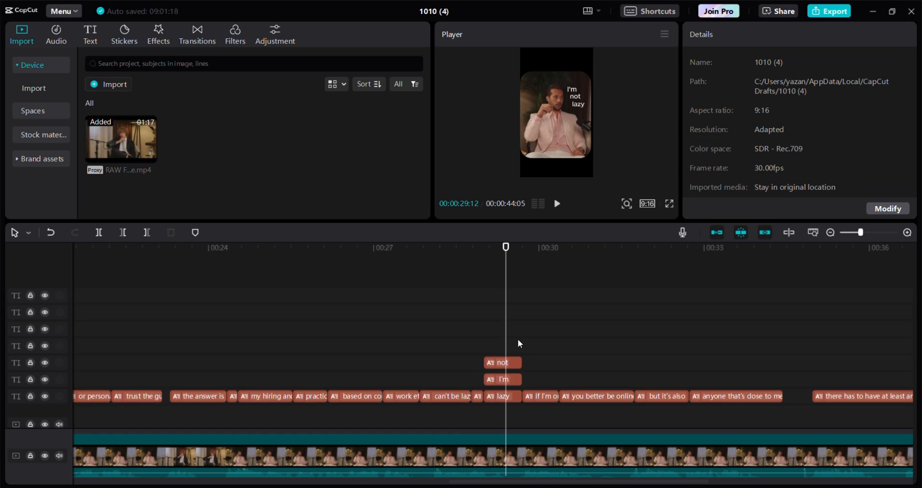
left_click_drag(517, 343, 517, 385)
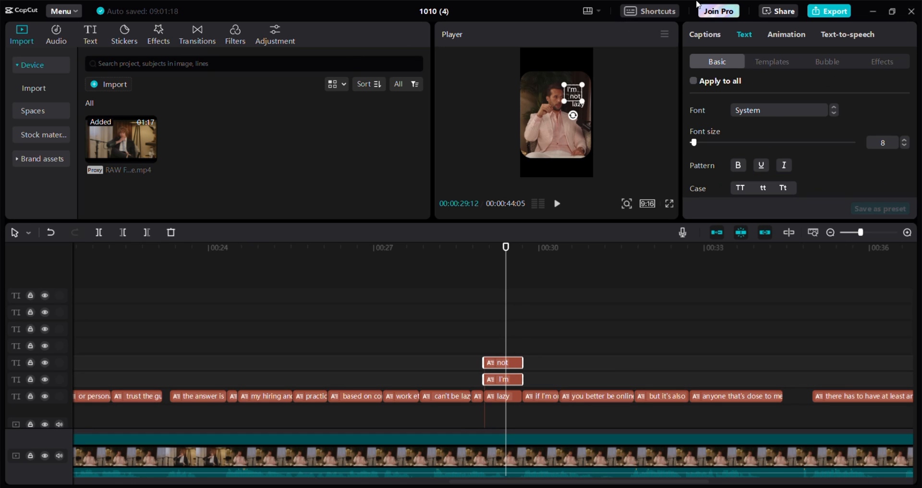
left_click(774, 113)
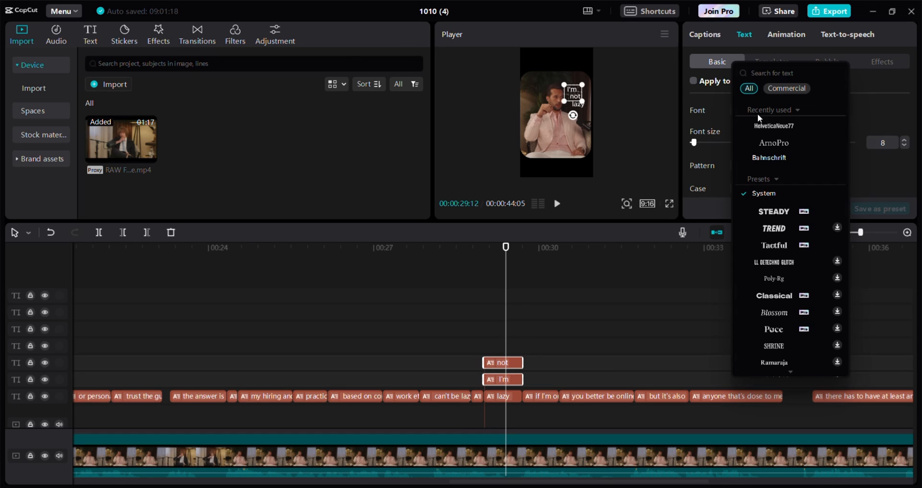
left_click(774, 139)
left_click(669, 203)
left_click(620, 466)
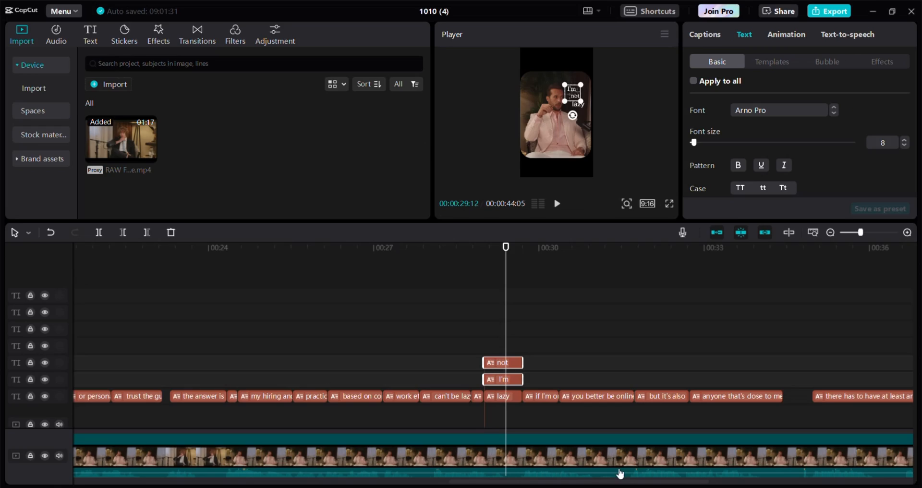
Step: Change the "lazy" caption's font to Serif and preview it in full screen
left_click(502, 412)
left_click(496, 397)
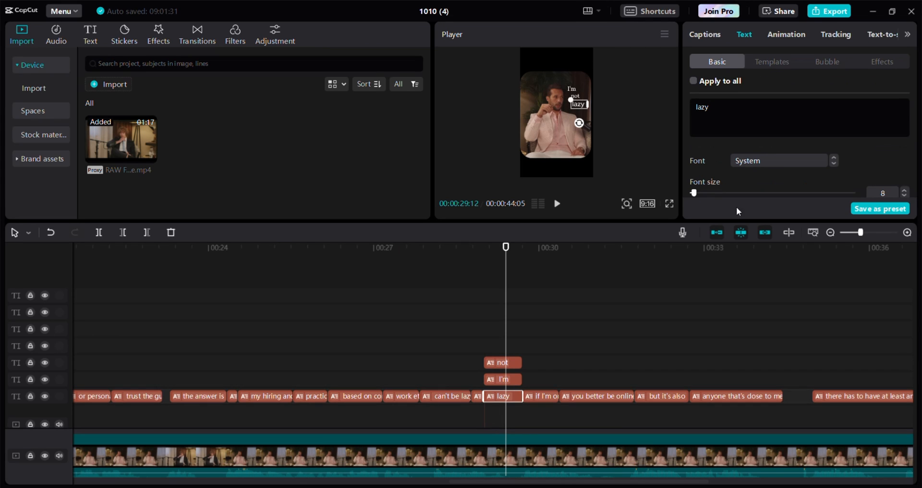
left_click(774, 158)
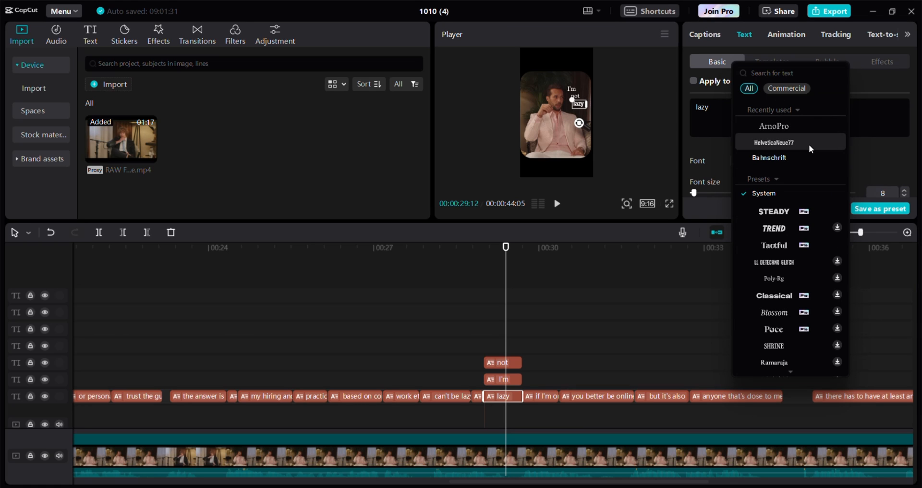
scroll(808, 144, "down", 5)
scroll(791, 177, "down", 5)
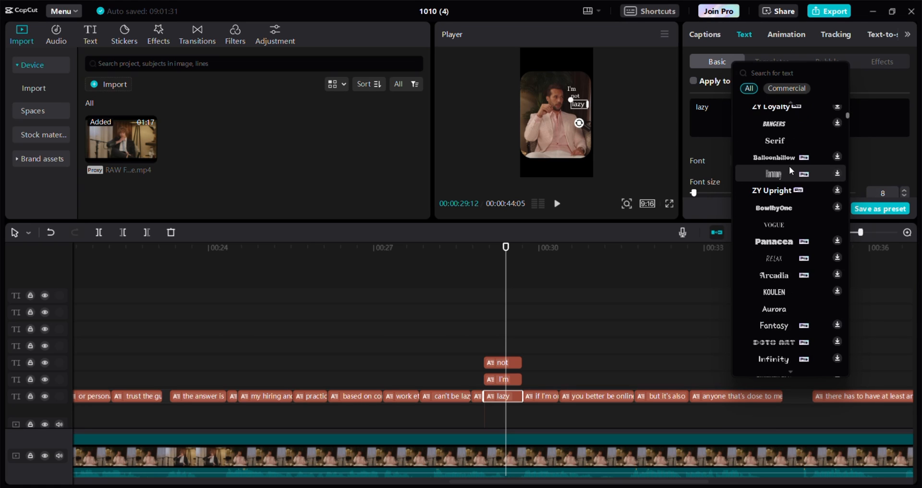
left_click(787, 140)
left_click(669, 204)
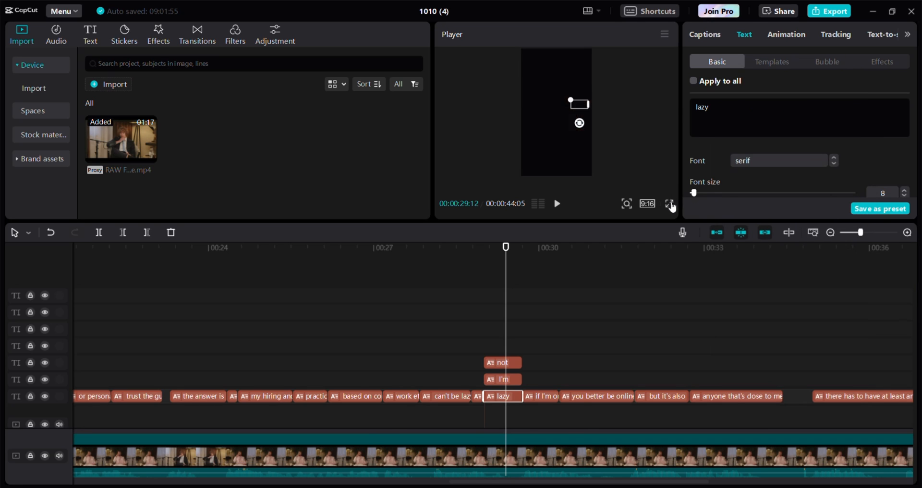
left_click(615, 457)
Step: Scale the "I'm" and "not" captions to 263% and check them in full screen
left_click(500, 367)
scroll(794, 159, "down", 4)
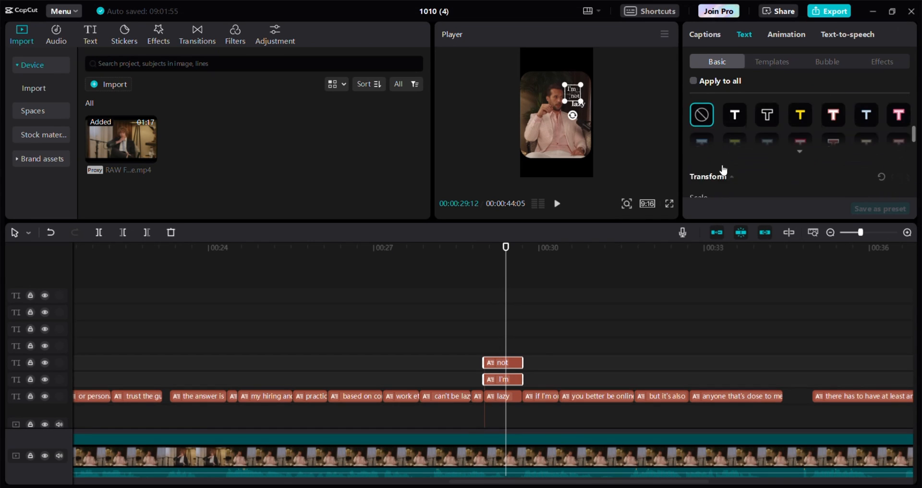
left_click_drag(719, 177, 765, 177)
left_click(669, 203)
left_click(617, 464)
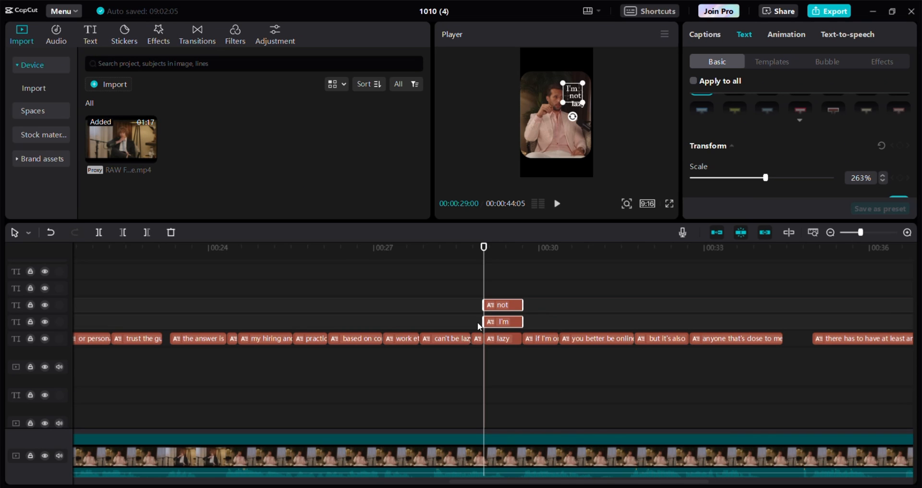
Step: Trim the starts of the "not" and "lazy" captions so the words appear one after another, and preview them in full screen
left_click_drag(479, 305, 493, 301)
left_click(493, 340)
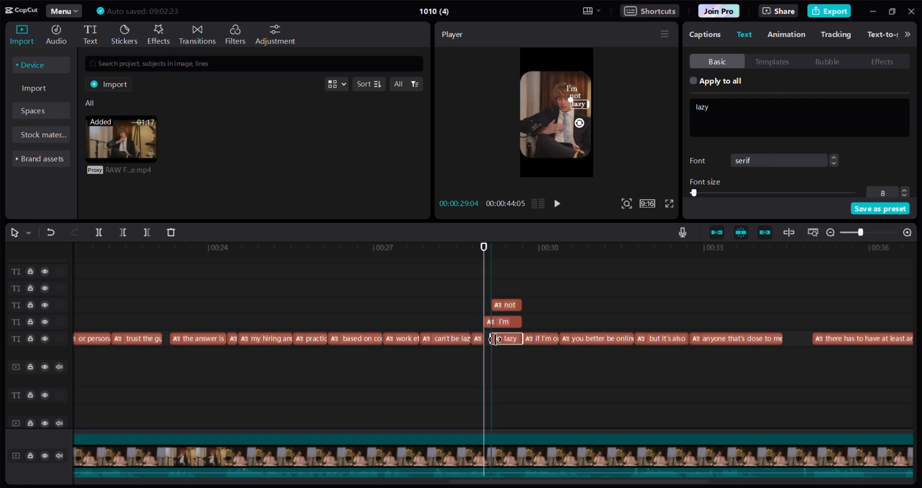
left_click_drag(486, 339, 497, 339)
key("space")
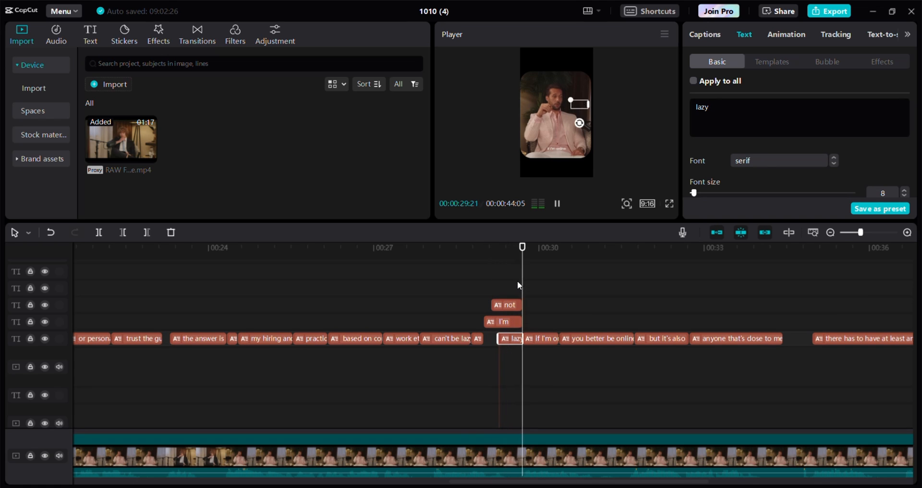
key("space")
left_click_drag(524, 285, 450, 276)
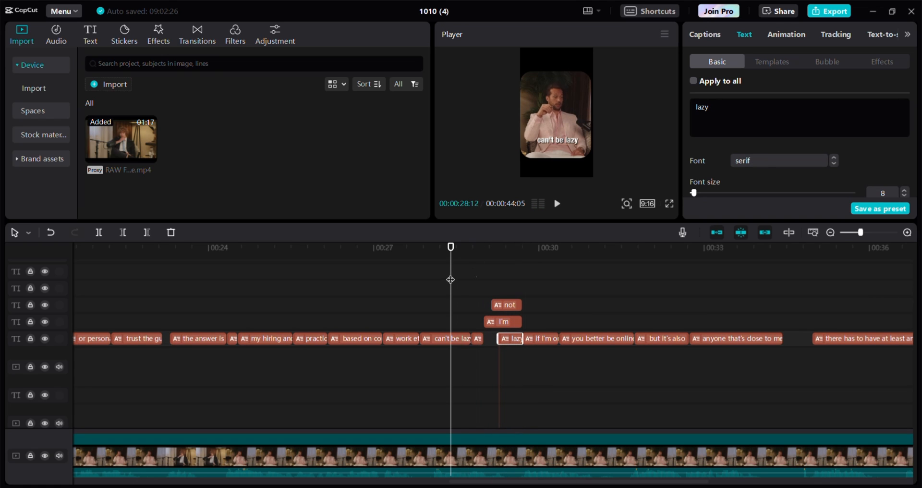
left_click(671, 206)
left_click(669, 204)
key("space")
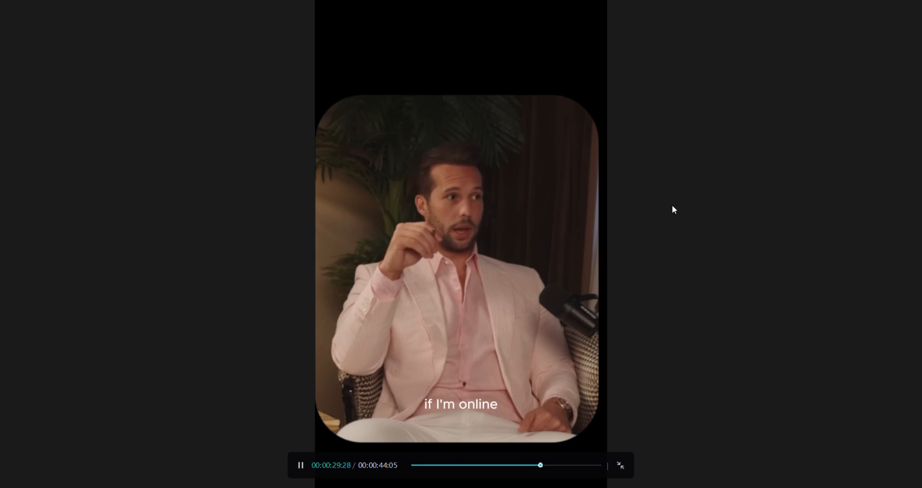
left_click(621, 465)
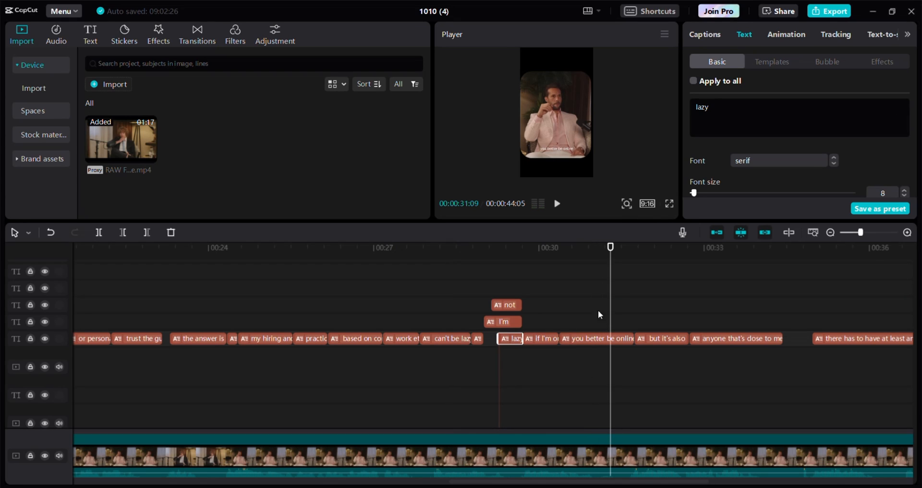
Step: Enlarge the "if I'm online" caption slightly in the preview
left_click_drag(611, 312, 548, 309)
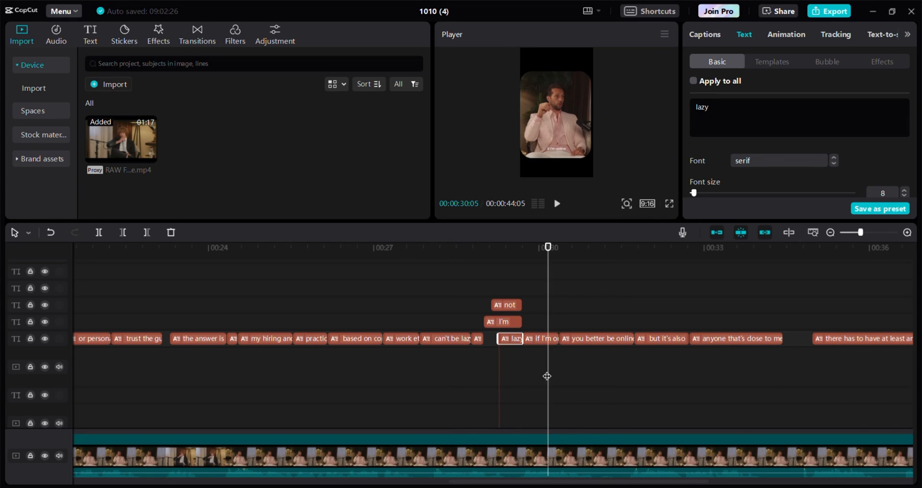
left_click(550, 339)
left_click(601, 317)
left_click(597, 340)
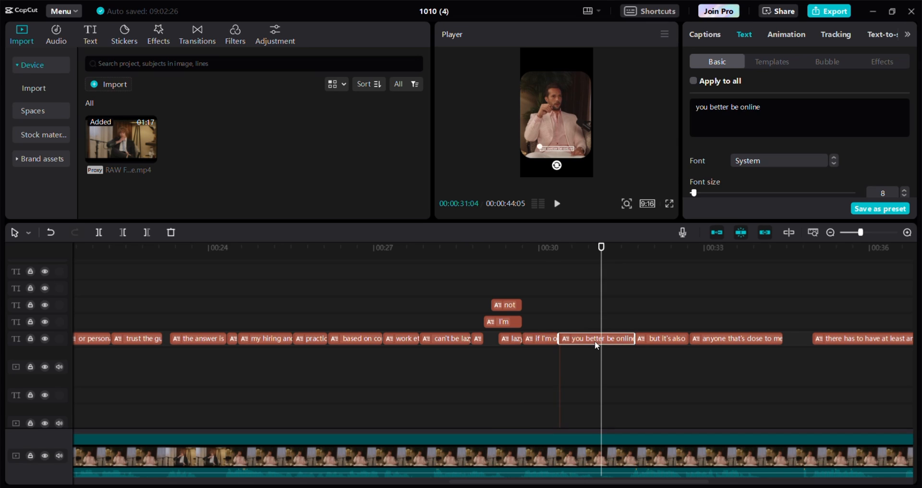
left_click(547, 339)
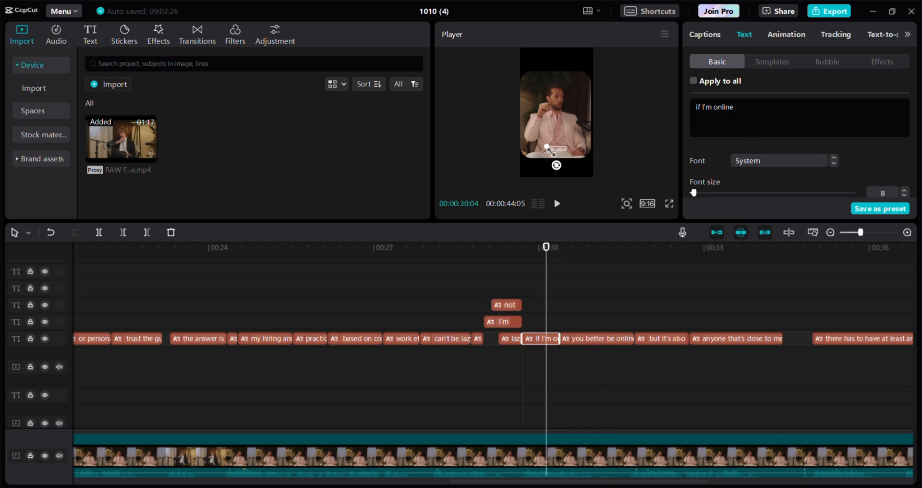
mouse_move(548, 148)
left_mouse_down()
mouse_move(535, 144)
mouse_move(546, 140)
left_mouse_up()
Step: Scale the "if I'm online" and "you better be online" captions together to 184%
left_click(576, 340)
key("space")
key("space")
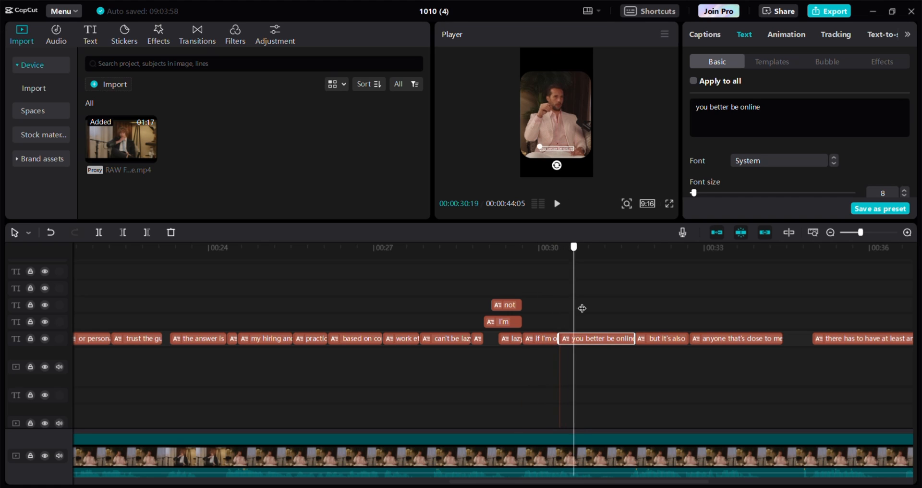
left_click(541, 339, "ctrl")
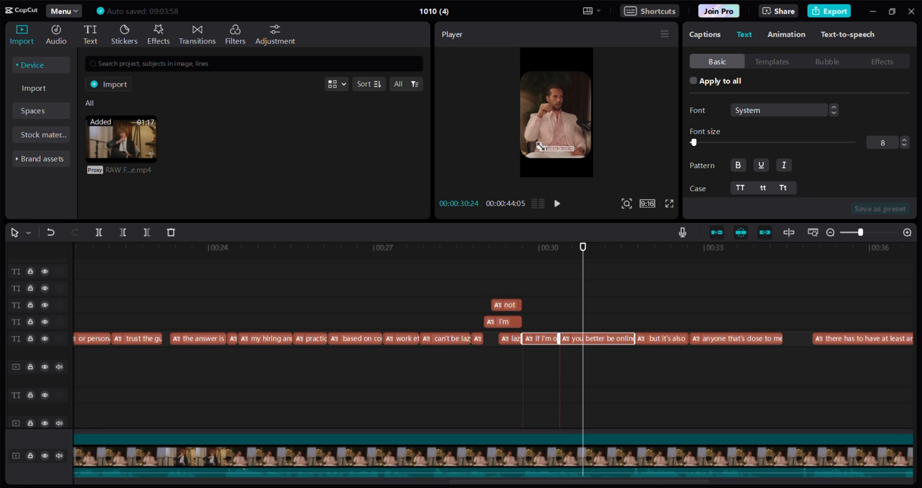
left_click_drag(540, 147, 530, 137)
scroll(817, 164, "down", 5)
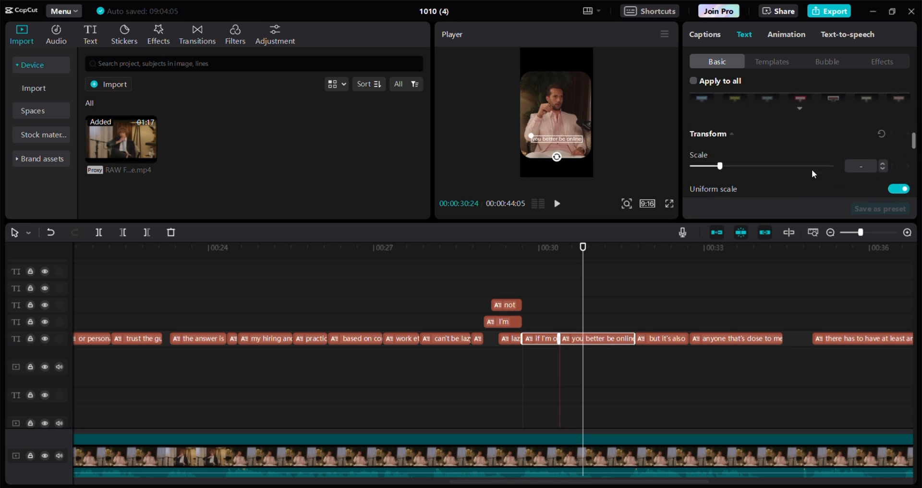
left_click_drag(721, 158, 745, 168)
Step: Set the vertical position of the two selected captions to -844
scroll(797, 165, "down", 1)
left_click(853, 165)
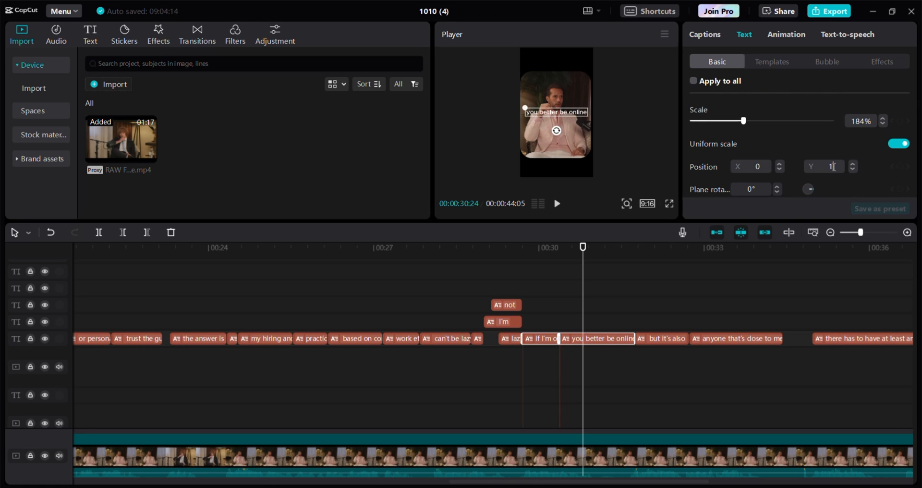
left_click(833, 167)
type("-844")
key("Return")
Step: Turn on glow and a black shadow with 13% blurriness for both selected captions
scroll(759, 164, "down", 5)
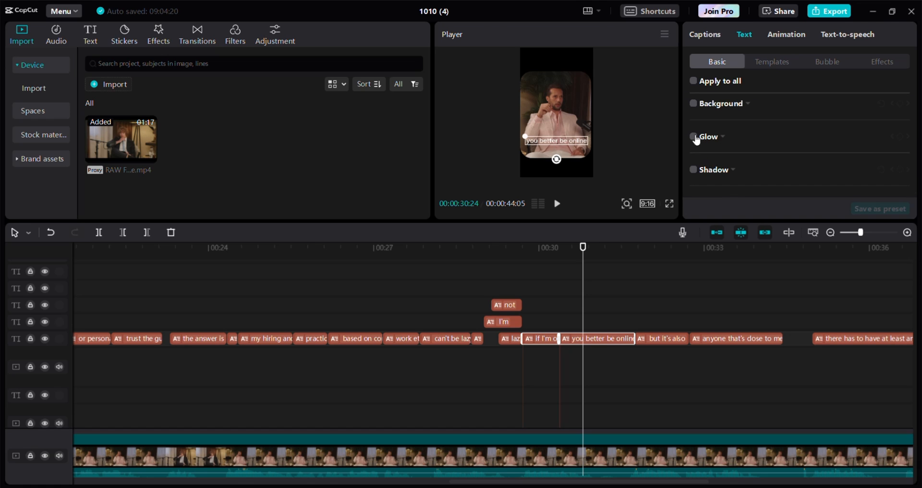
left_click(695, 137)
scroll(730, 149, "down", 2)
scroll(716, 180, "down", 6)
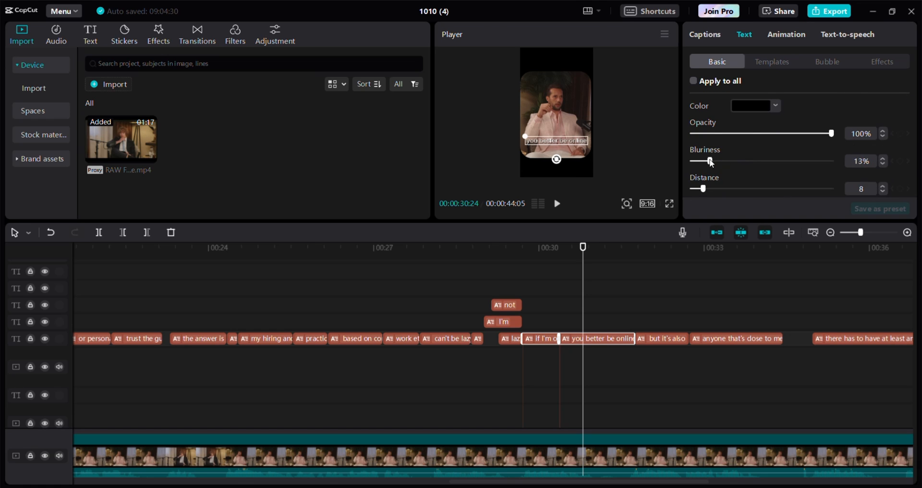
Step: Set the font of the "if I'm online" caption to HelveticaNeue77 and enlarge the caption slightly
left_click(571, 297)
left_click_drag(571, 296, 550, 306)
left_click(550, 339)
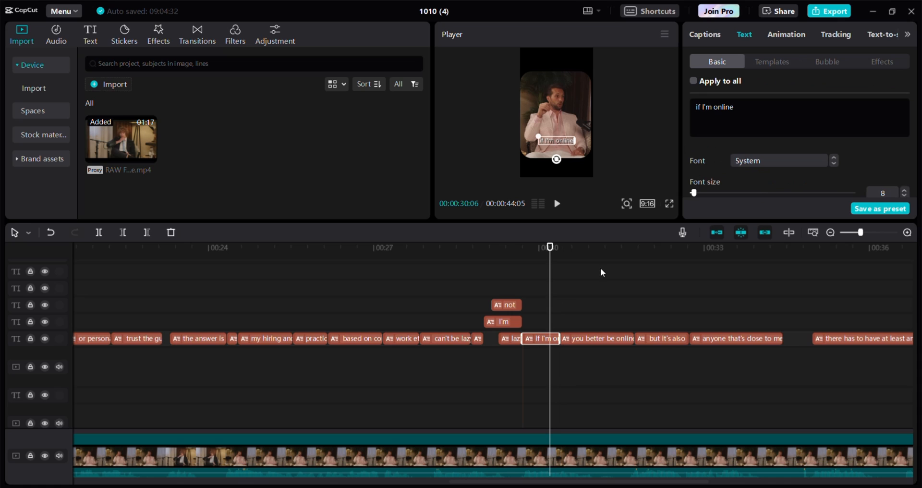
left_click(759, 165)
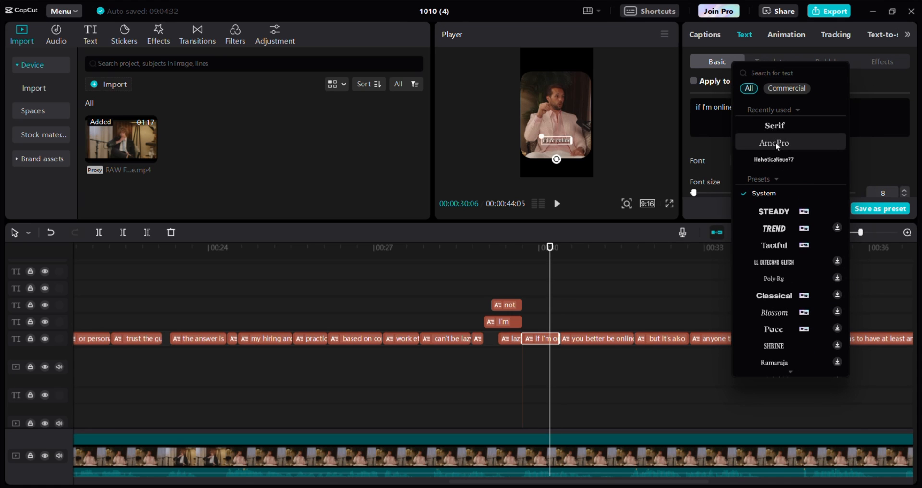
left_click(778, 157)
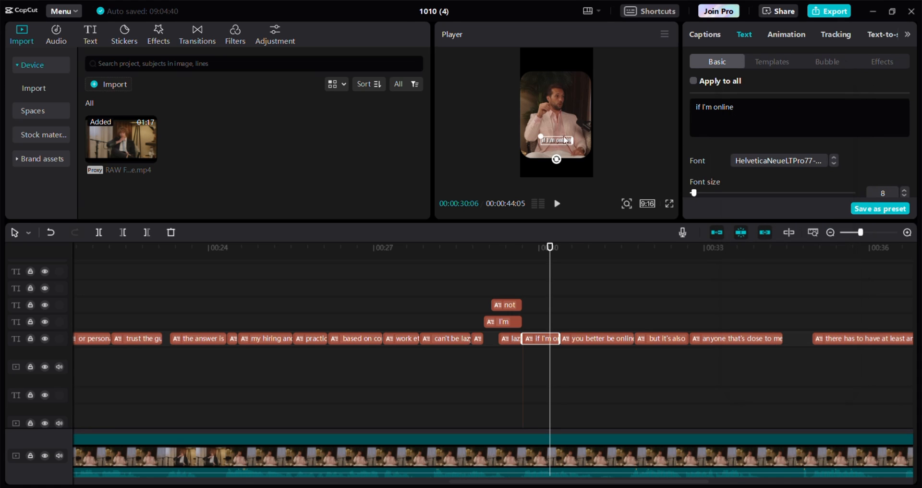
left_click_drag(541, 136, 535, 133)
Step: Set the font of the "you better be online" caption to Anton
left_click_drag(550, 288, 581, 291)
left_click(594, 342)
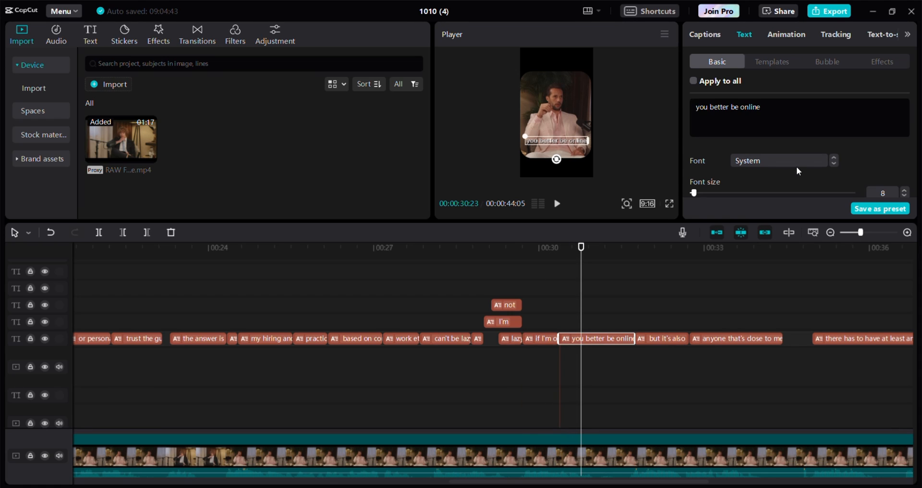
left_click(796, 166)
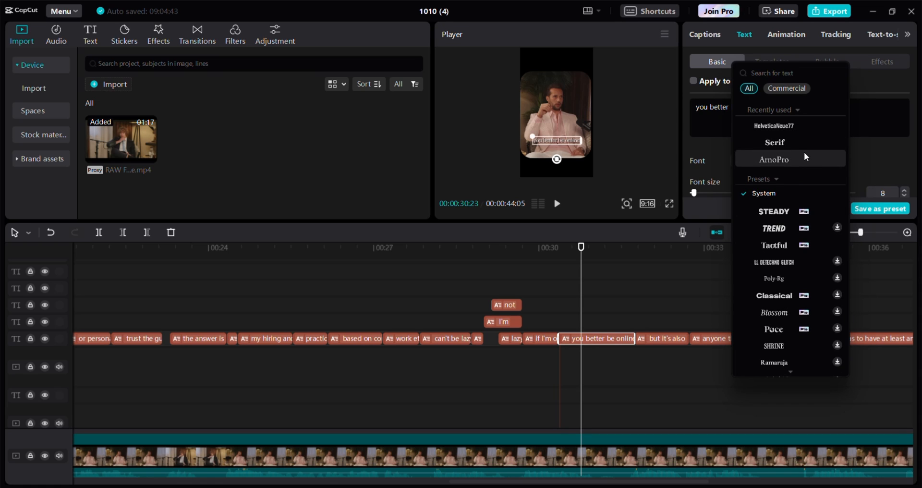
scroll(804, 152, "down", 5)
scroll(792, 163, "down", 5)
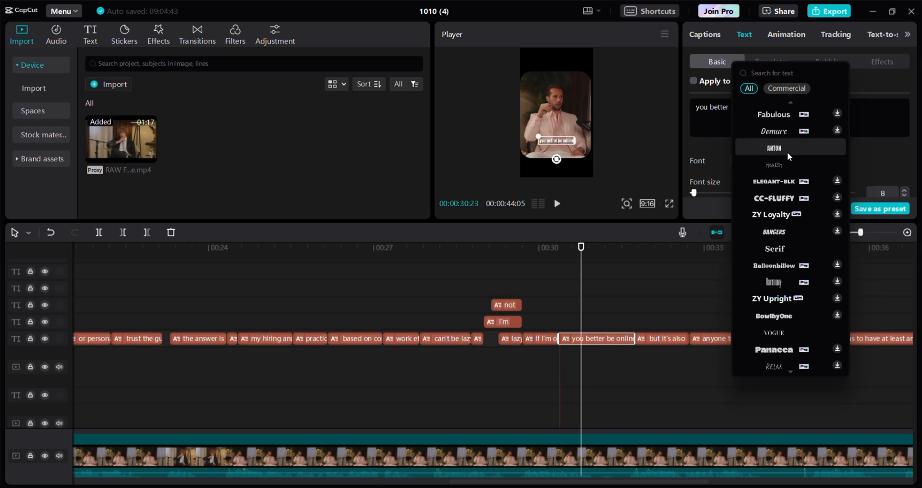
left_click(788, 150)
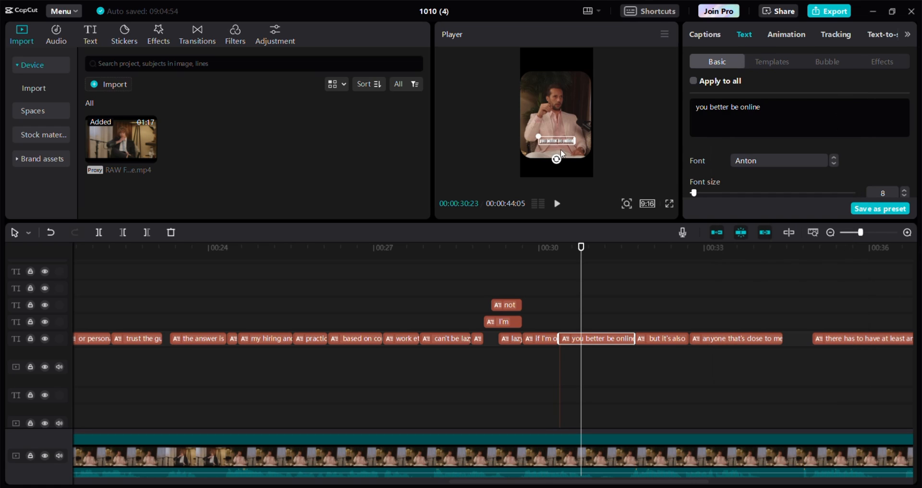
Step: Enlarge the "you better be online" caption to nearly the video's width and preview it in full screen
left_click_drag(539, 136, 528, 131)
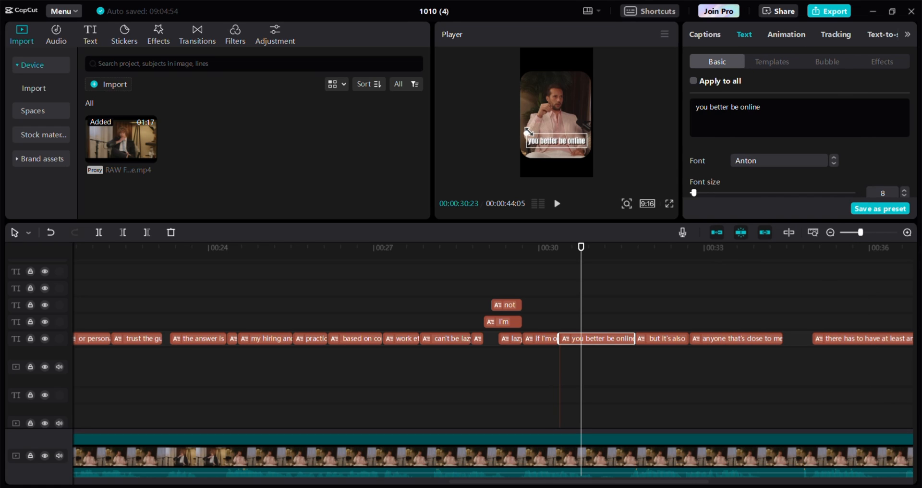
left_click(669, 203)
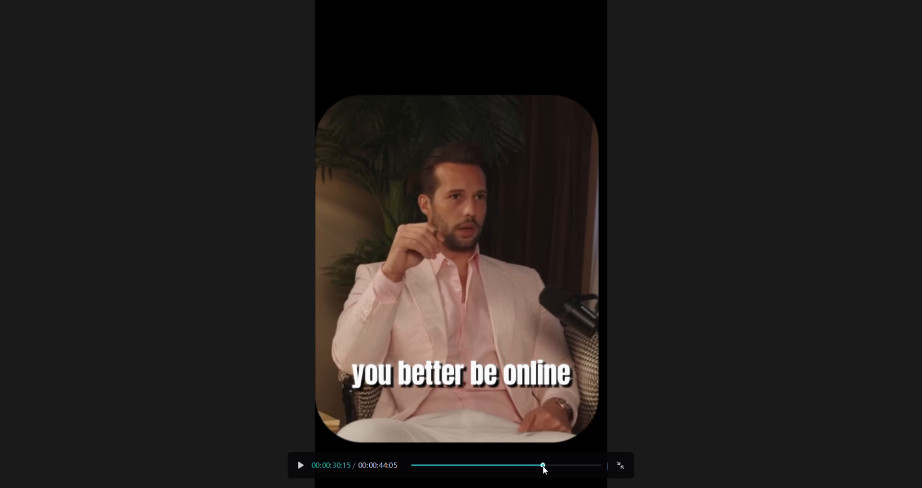
left_click_drag(544, 466, 547, 464)
left_click(621, 467)
Step: Examine the "you better be online" caption's text settings and its look in full screen
left_click(624, 294)
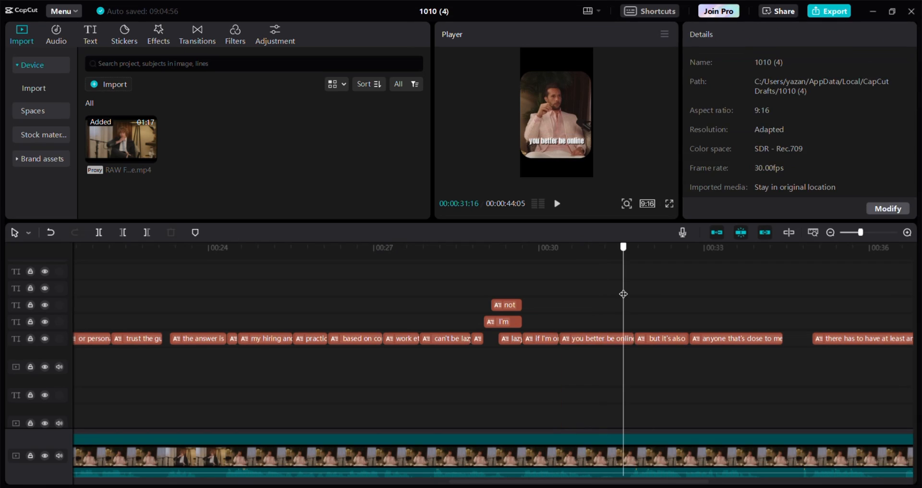
left_click(662, 295)
left_click(680, 343)
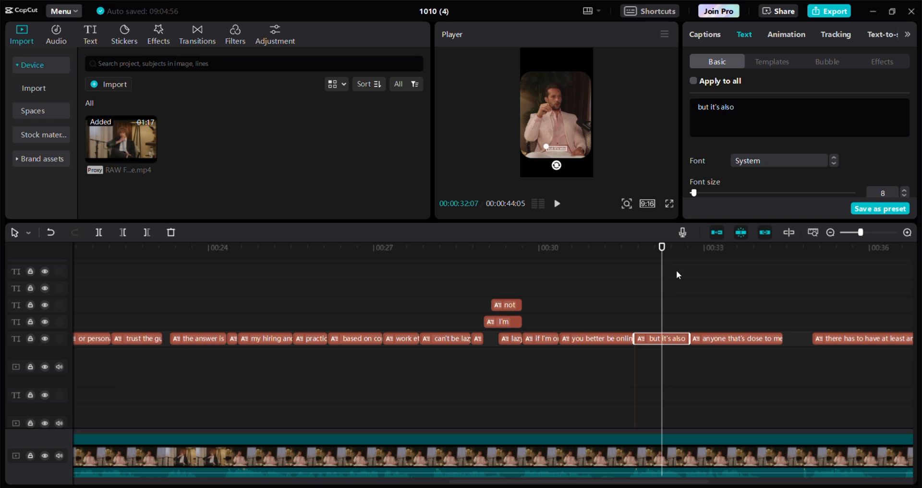
left_click(607, 338)
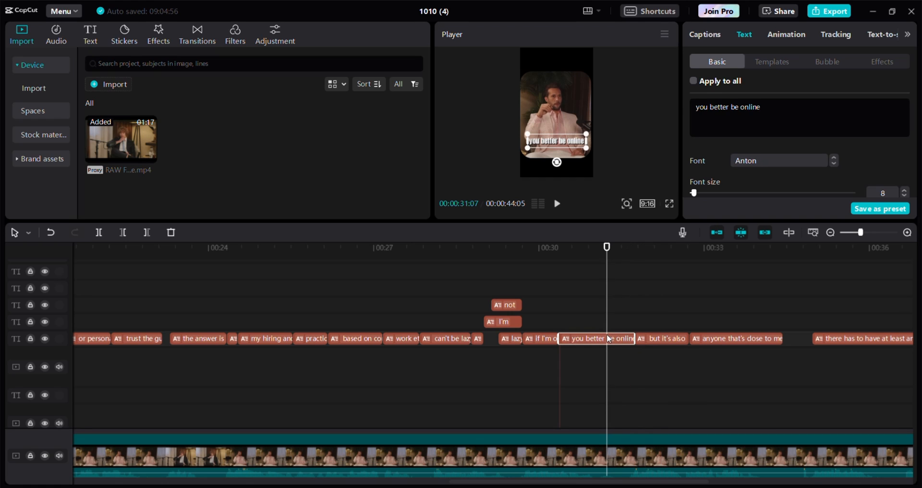
scroll(724, 200, "down", 2)
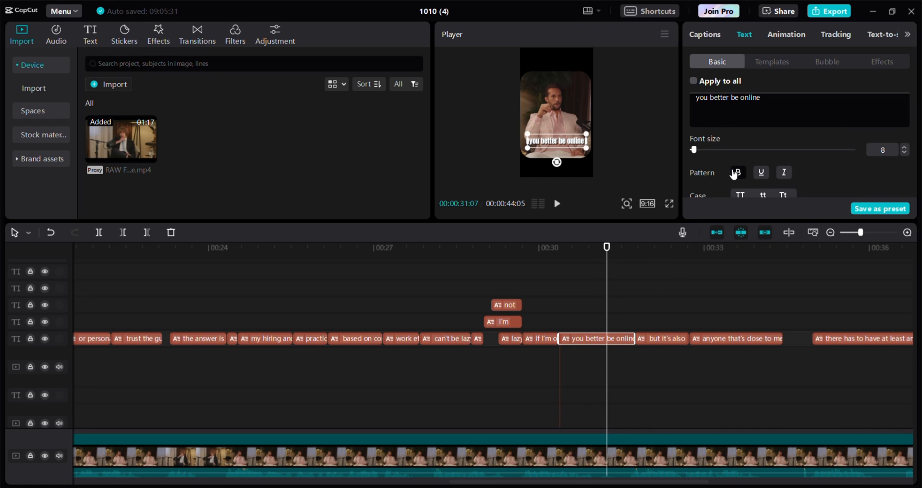
left_click(669, 208)
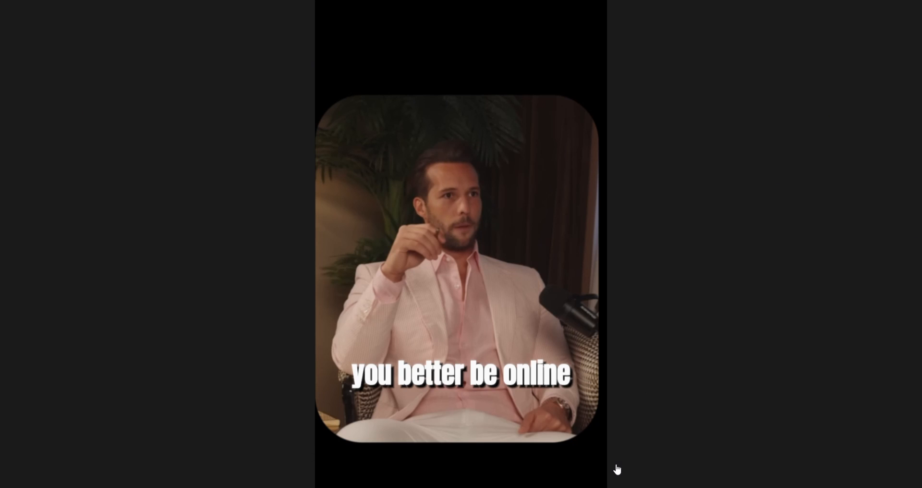
left_click(617, 469)
left_click(674, 339)
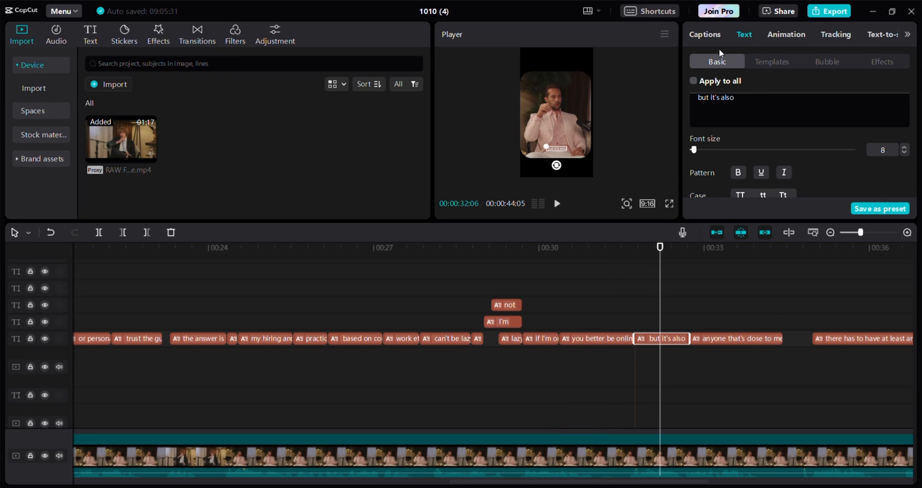
scroll(725, 132, "up", 2)
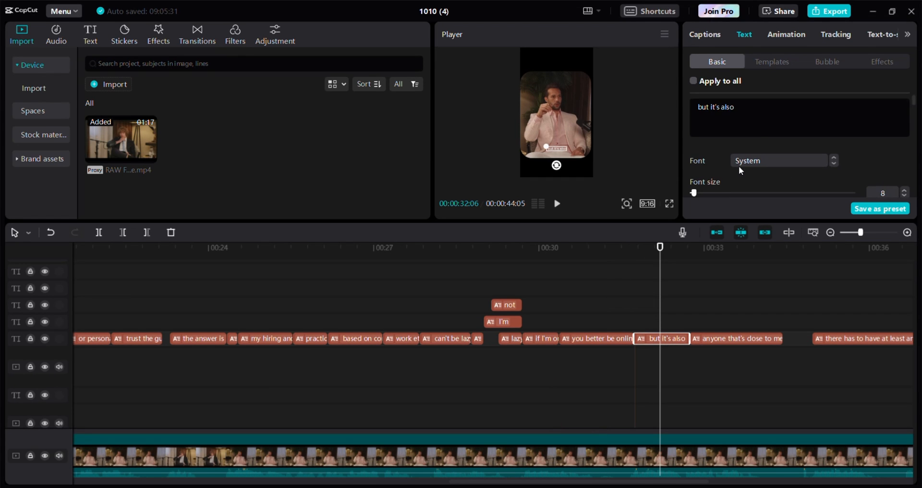
scroll(739, 166, "down", 2)
left_click(731, 329)
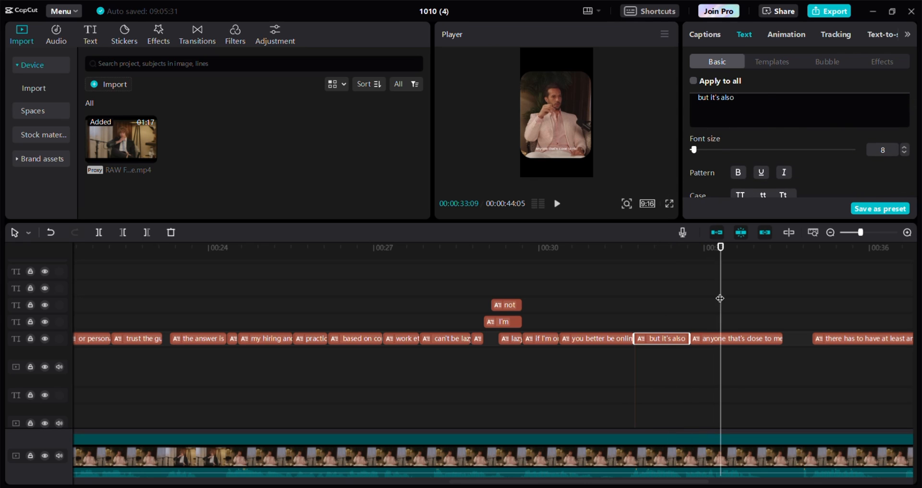
left_click_drag(731, 328, 634, 317)
left_click(670, 338)
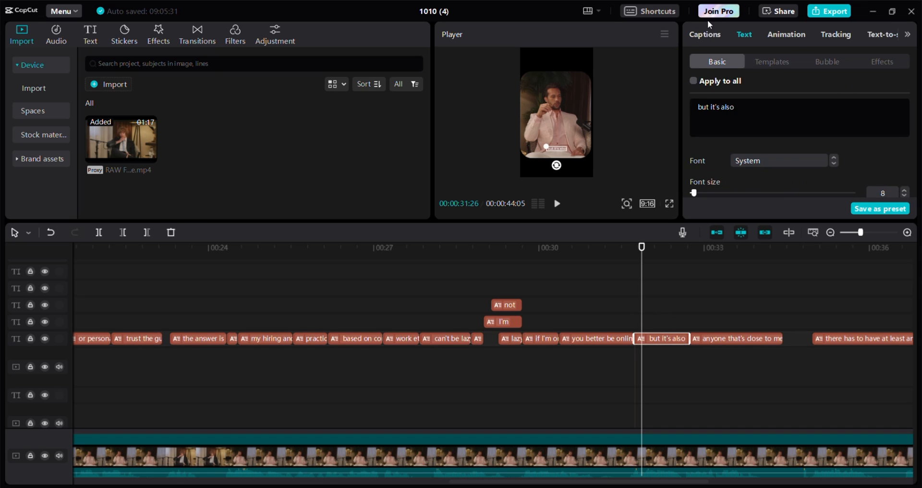
Step: Split the caption "anyone that's close to me" into "anyone that's" and "close to me"
left_click(707, 33)
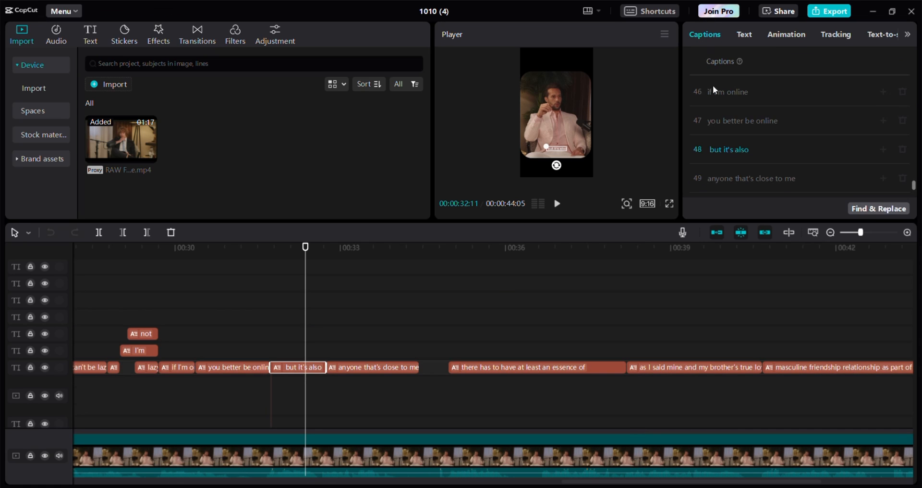
left_click(756, 180)
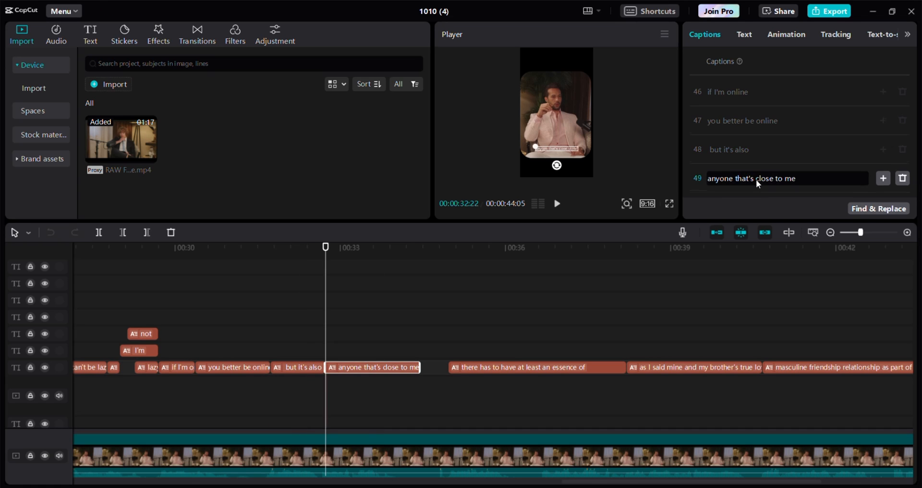
key("Return")
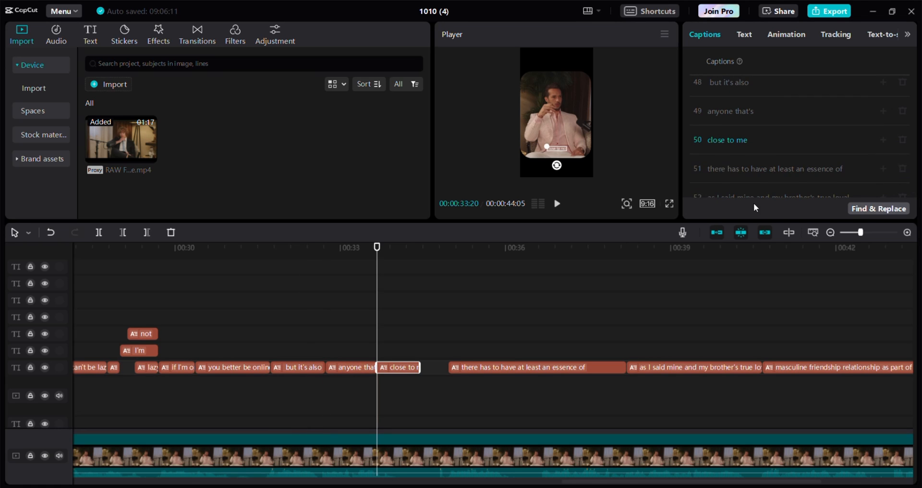
Step: Enlarge the "but it's also", "anyone that's" and "close to me" captions together to 241% scale
left_click_drag(380, 312, 410, 383)
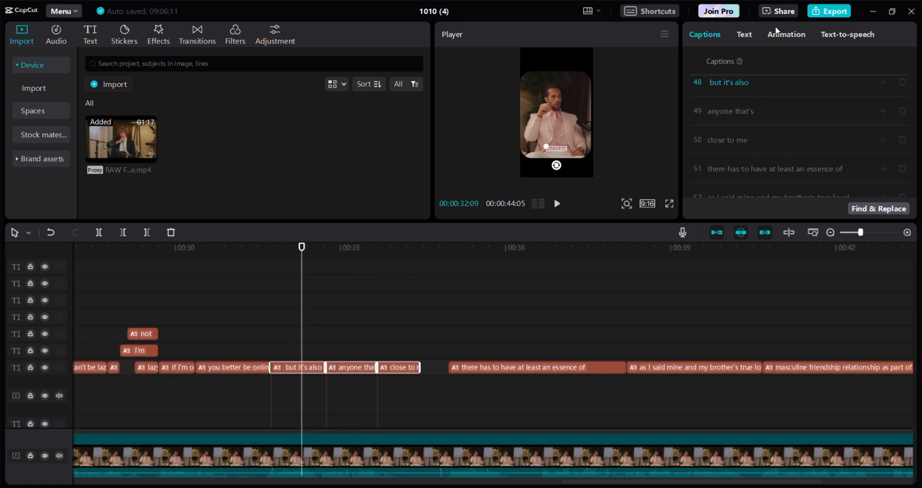
left_click(747, 34)
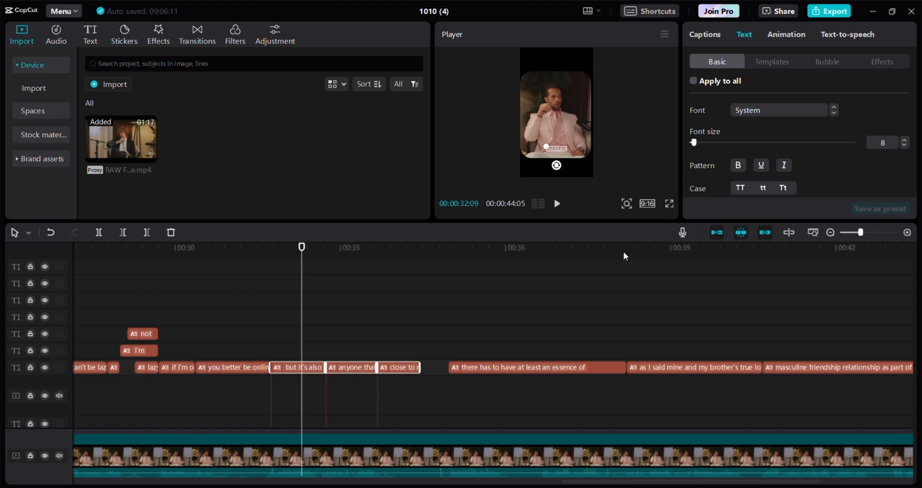
scroll(804, 154, "down", 5)
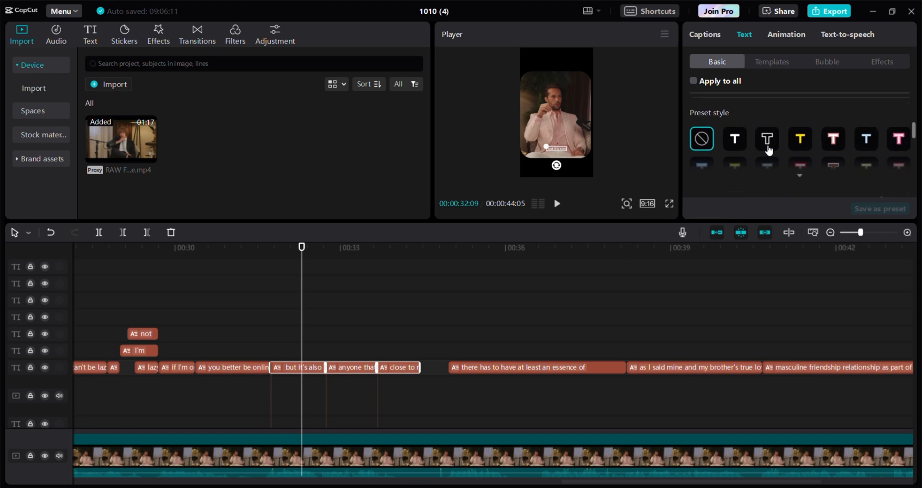
scroll(768, 145, "up", 3)
scroll(698, 149, "down", 8)
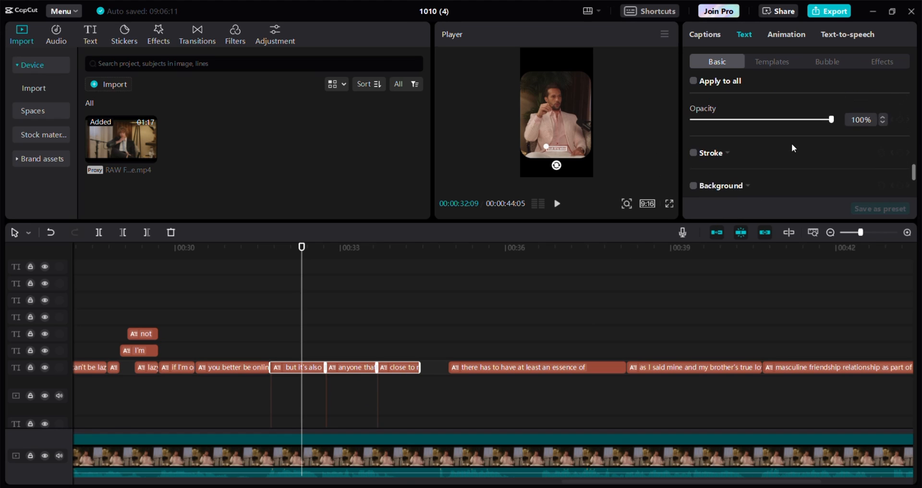
scroll(792, 143, "up", 5)
scroll(792, 143, "down", 3)
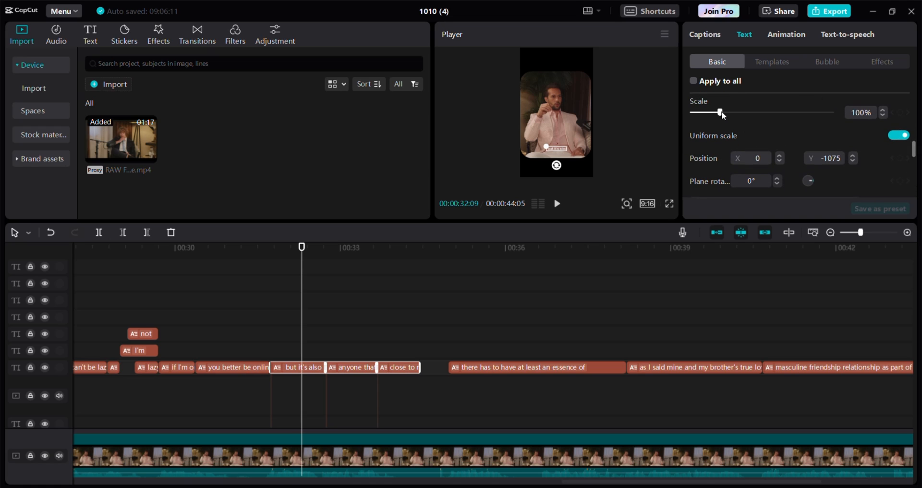
left_click_drag(722, 115, 760, 120)
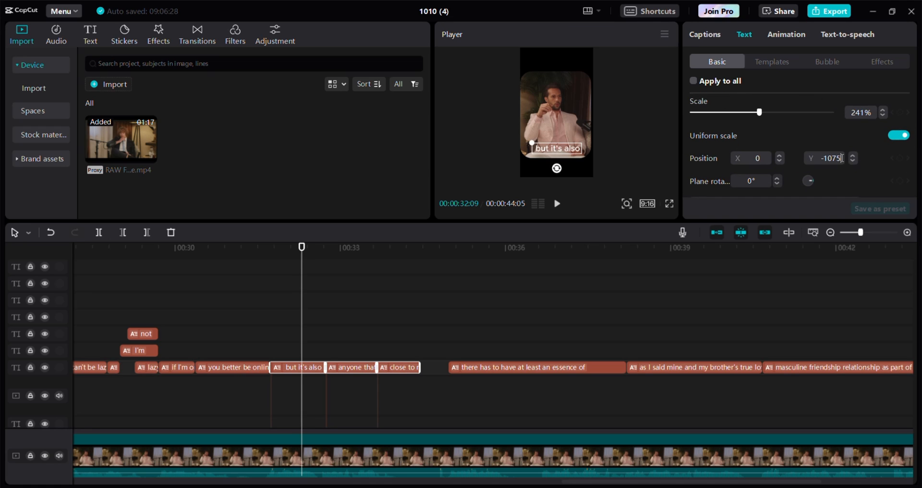
Step: Set the vertical position of the three selected captions to -843
key("BackSpace")
key("BackSpace")
key("BackSpace")
type("843")
key("Return")
left_click_drag(302, 338, 298, 334)
Step: Set the font of the three selected captions to HelveticaNeue77 and preview it
scroll(753, 142, "up", 5)
left_click(769, 110)
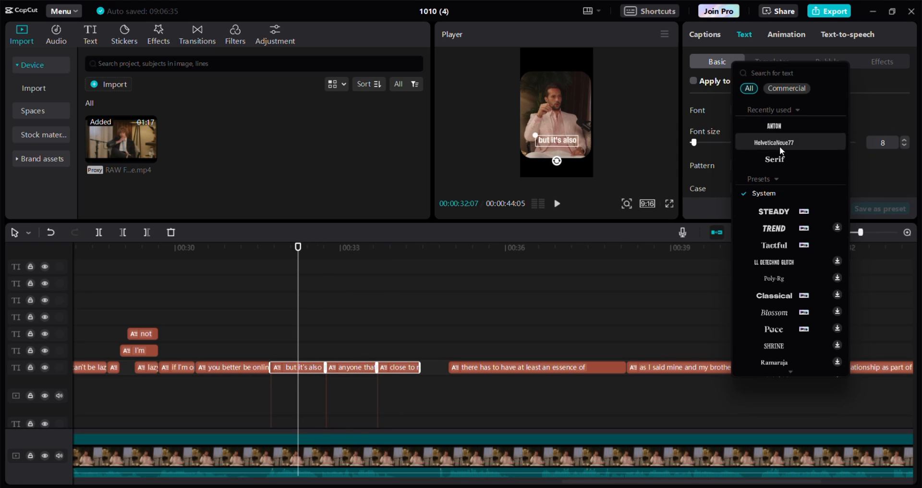
left_click(777, 126)
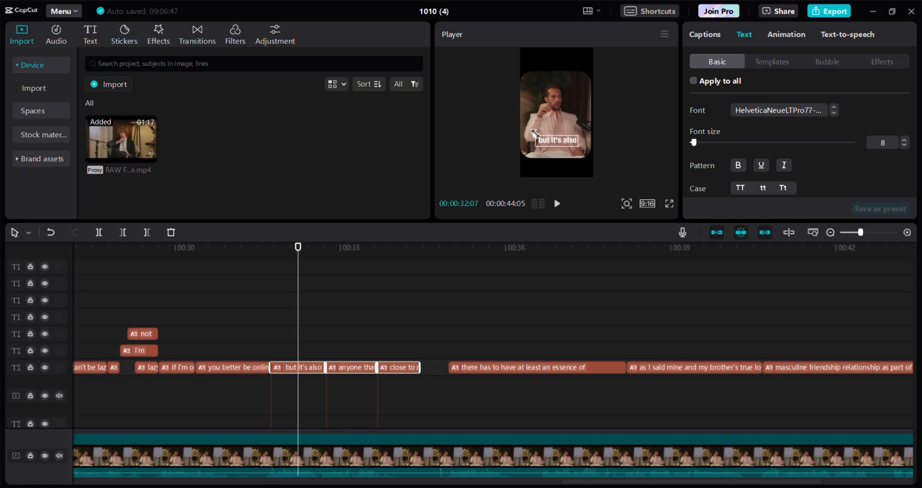
key("space")
key("space")
Step: Slightly reduce the scale of the three selected captions while checking the frame with "close to me"
scroll(804, 151, "down", 5)
mouse_move(353, 286)
left_mouse_down()
mouse_move(314, 276)
mouse_move(382, 277)
left_mouse_up()
left_click_drag(765, 129, 762, 130)
Step: Add a glow of the second style to the three selected captions and lower its intensity and range
scroll(731, 163, "down", 4)
scroll(728, 160, "down", 1)
left_click(693, 116)
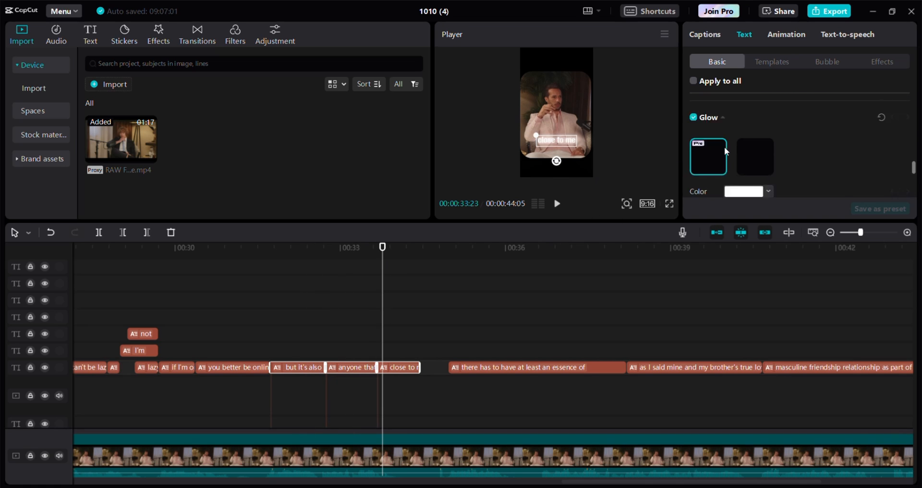
left_click(755, 156)
scroll(739, 157, "down", 2)
left_click_drag(722, 151, 716, 151)
left_click_drag(738, 179, 709, 179)
Step: Turn on a black shadow at 100% opacity for the three selected captions
scroll(706, 156, "down", 2)
left_click(694, 148)
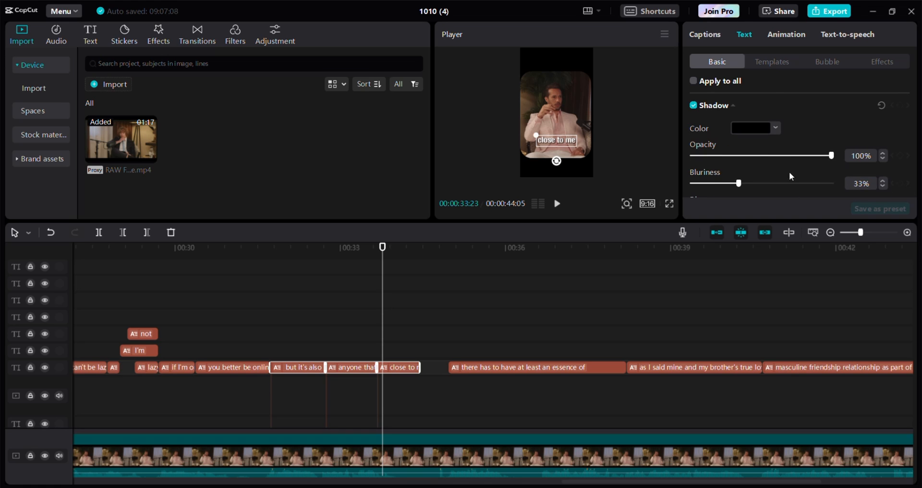
scroll(707, 169, "down", 2)
Step: Append an ellipsis to the "but it's also" caption so it reads "but it's also..."
left_click(302, 303)
left_click_drag(323, 300, 297, 371)
left_click(295, 369)
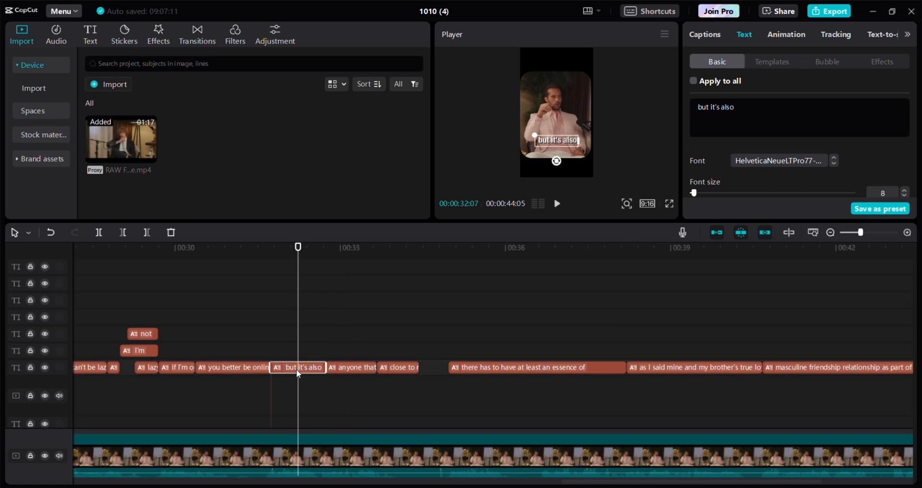
left_click(752, 113)
type("...")
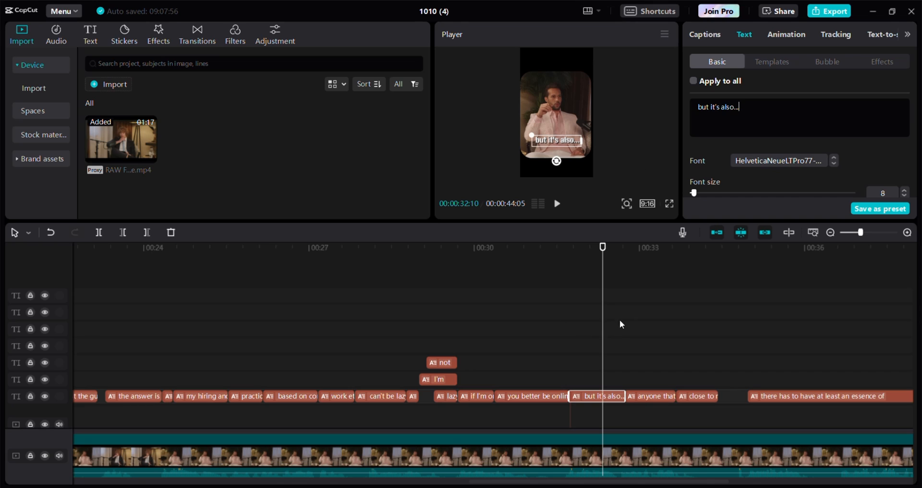
Step: Split the caption "there has to have at least an essence of" into "there has to have", "at least an" and "essence of"
left_click_drag(603, 326, 815, 325)
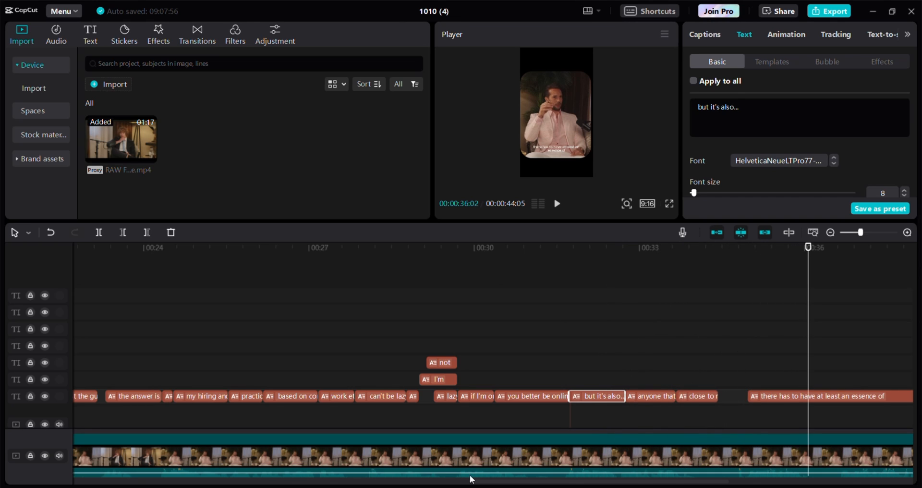
scroll(445, 483, "down", 1)
left_click_drag(517, 482, 735, 468)
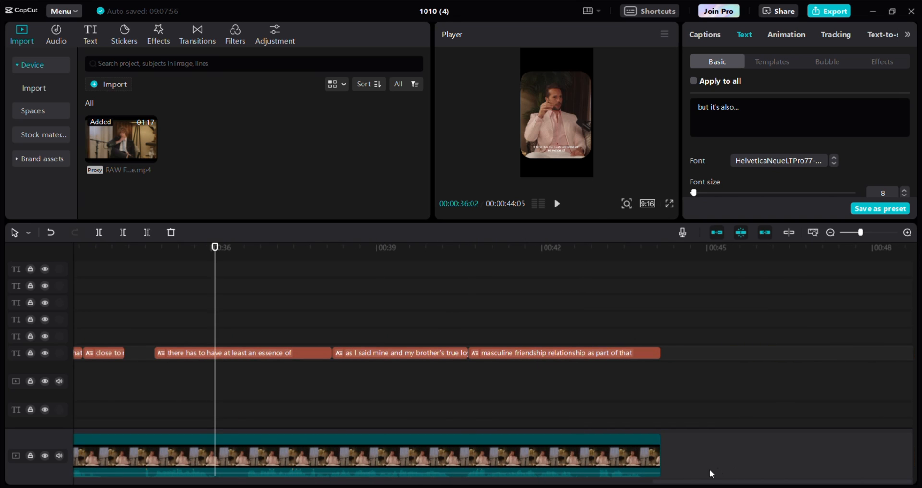
left_click_drag(684, 481, 668, 482)
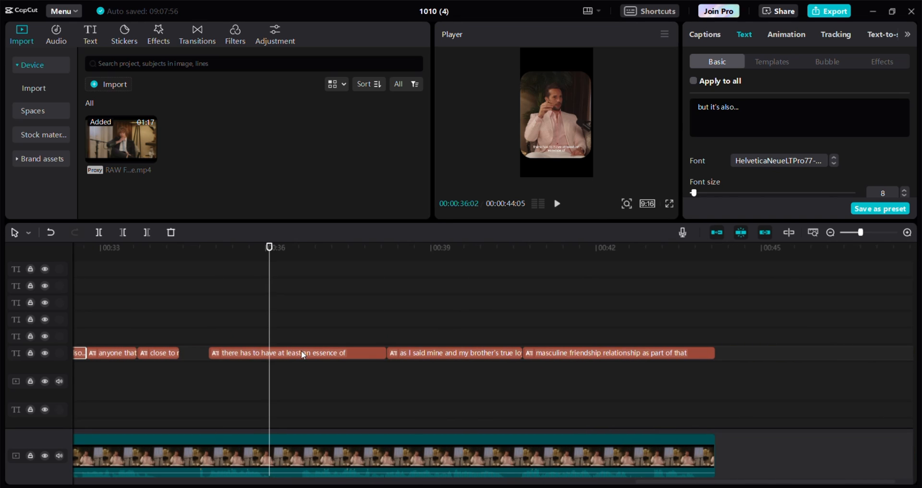
left_click(303, 355)
left_click(716, 34)
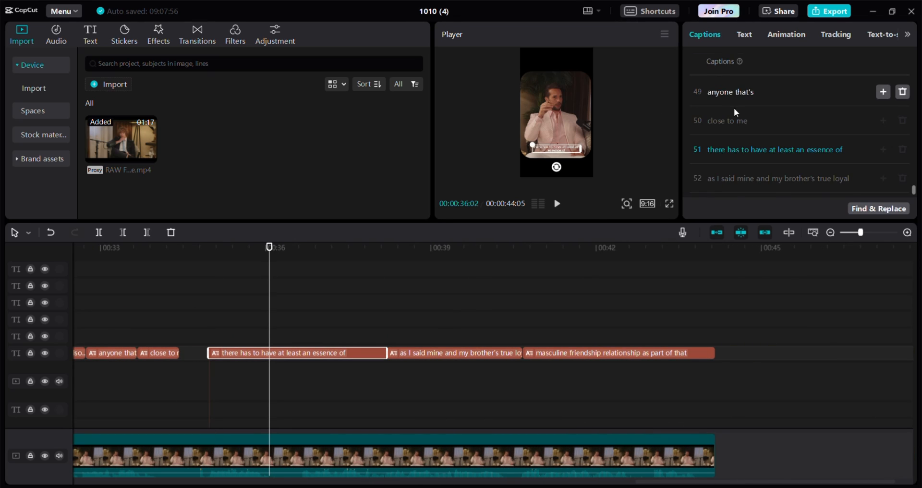
scroll(742, 124, "down", 1)
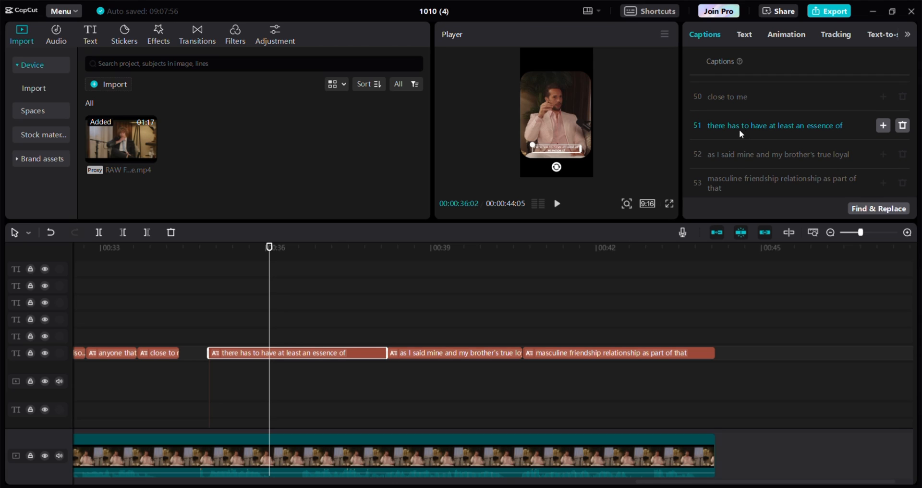
left_click(765, 128)
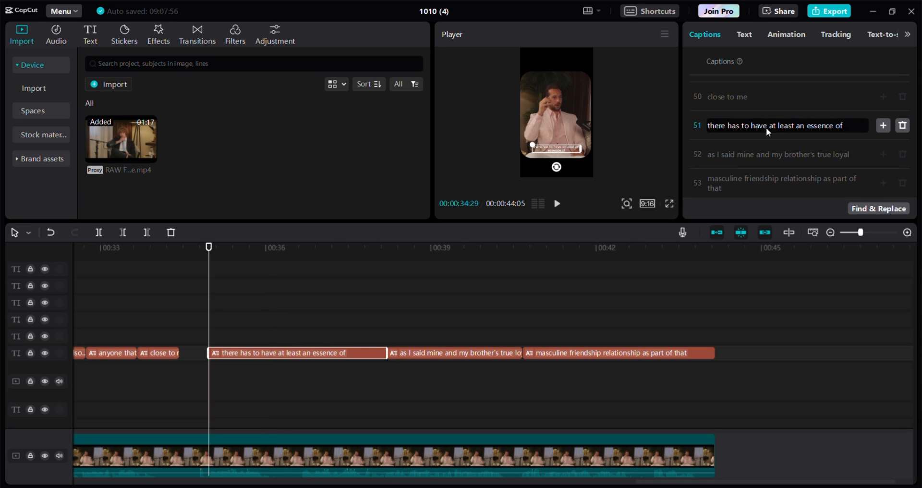
key("Return")
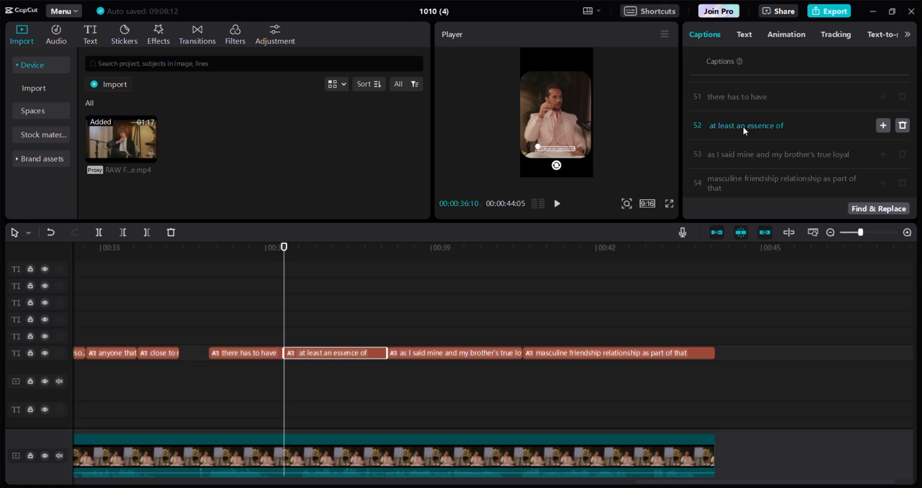
left_click(747, 126)
key("Return")
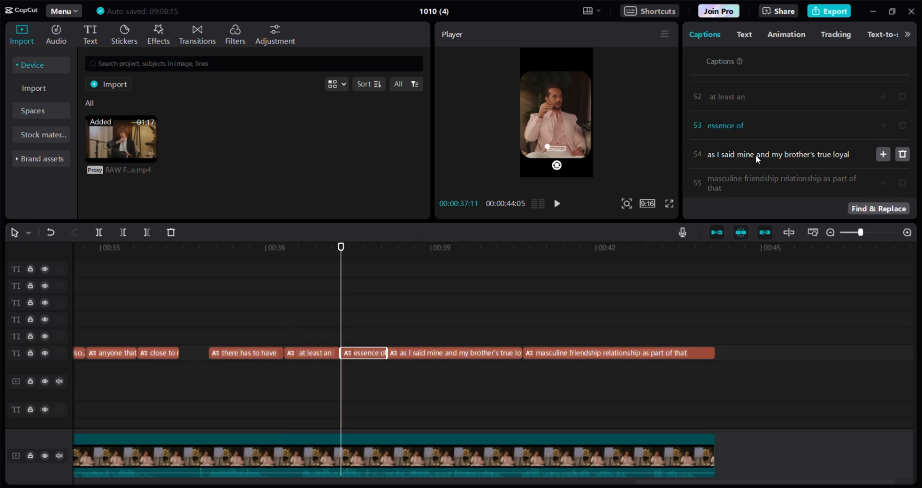
Step: Split the caption "as I said mine and my brother's true loyal" into "as I said mine", "and my brother's true" and "loyal"
left_click(756, 154)
key("Return")
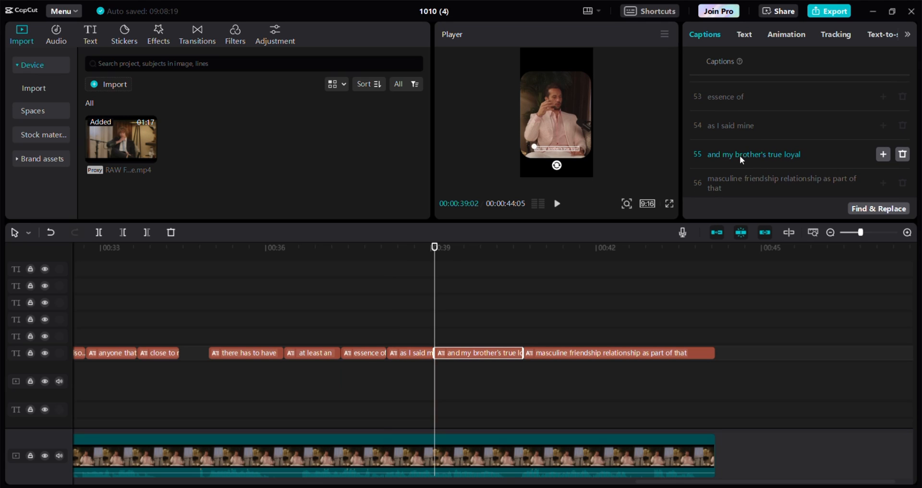
left_click(783, 156)
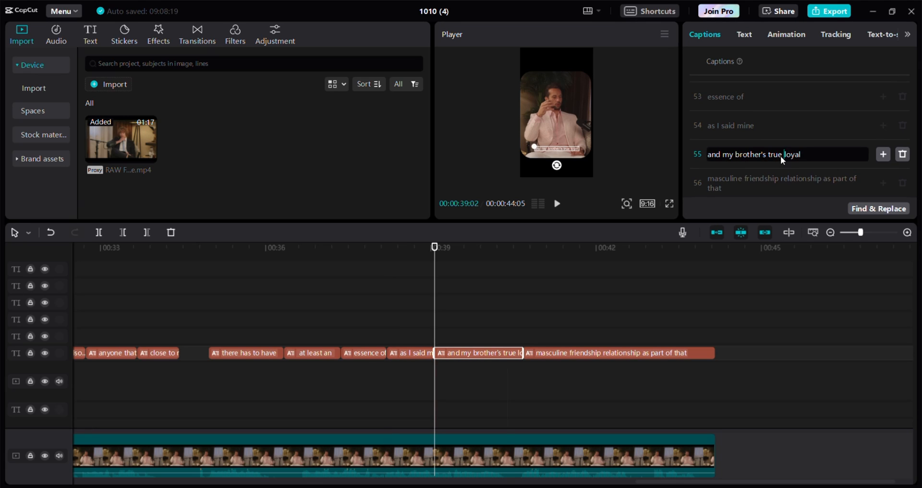
key("Return")
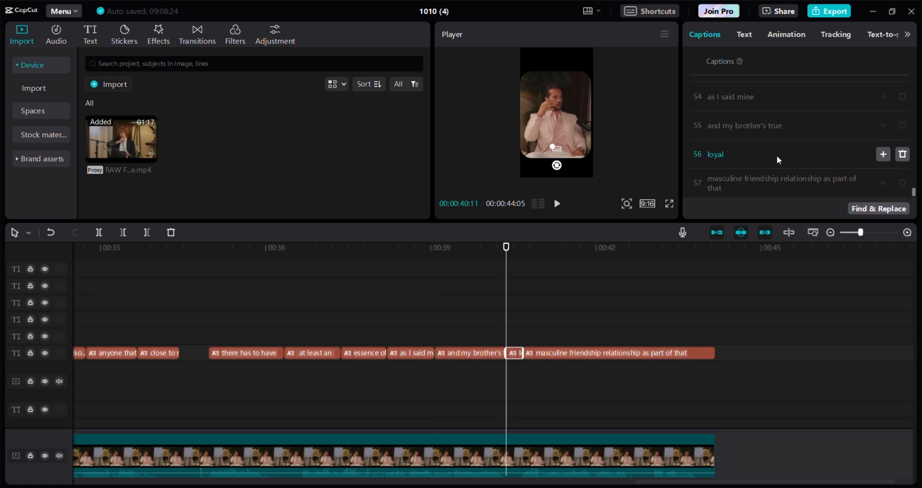
Step: Split the last caption into "masculine", "friendship", "relationship" and "as part of that"
left_click(743, 181)
key("Return")
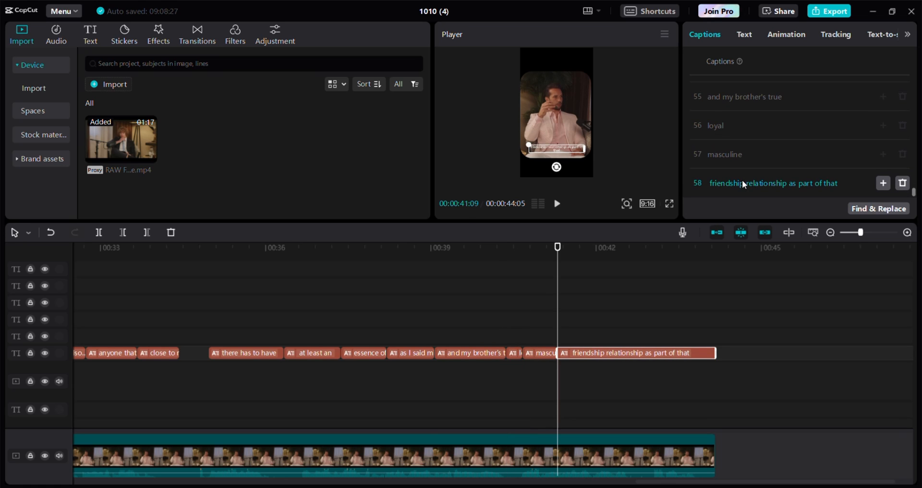
left_click(746, 184)
key("Return")
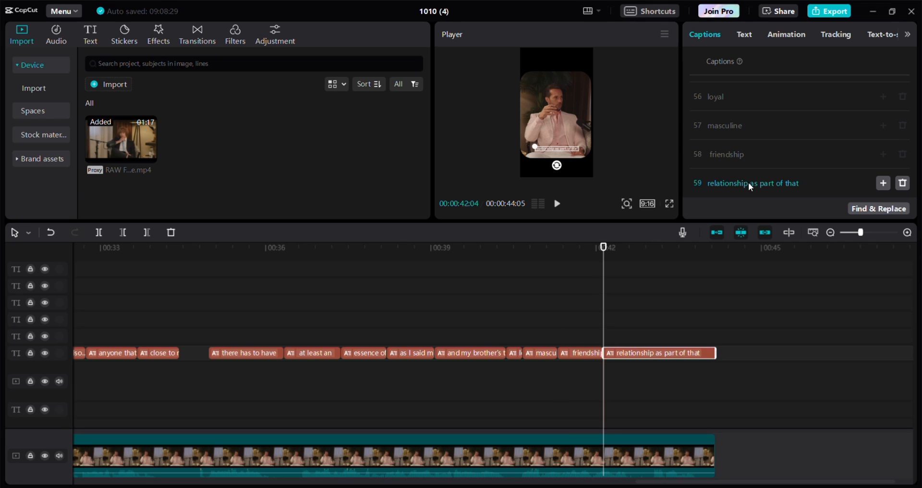
left_click(748, 182)
key("Return")
Step: Select the six captions from "there has to have" through "loyal" and enlarge "there has to have" to nearly the video's width
left_click_drag(650, 309, 340, 304)
key("Down")
key("Down")
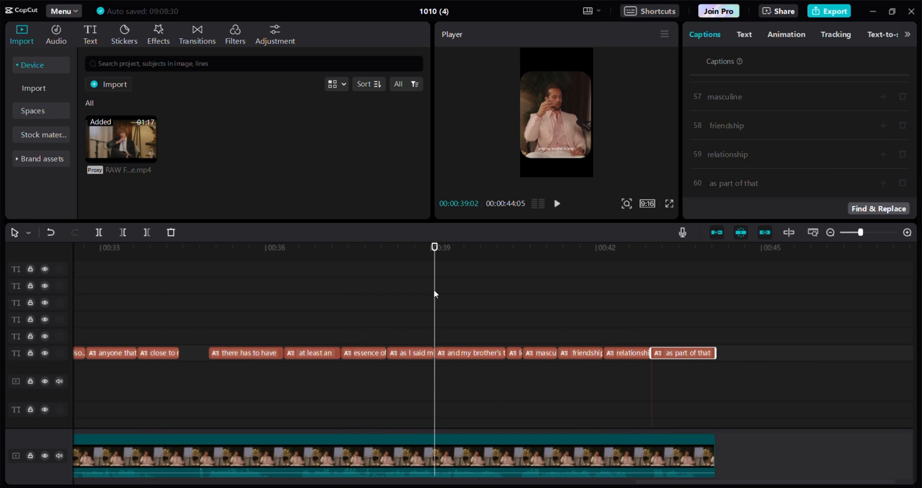
left_click_drag(433, 306, 256, 332)
left_click_drag(146, 289, 518, 378)
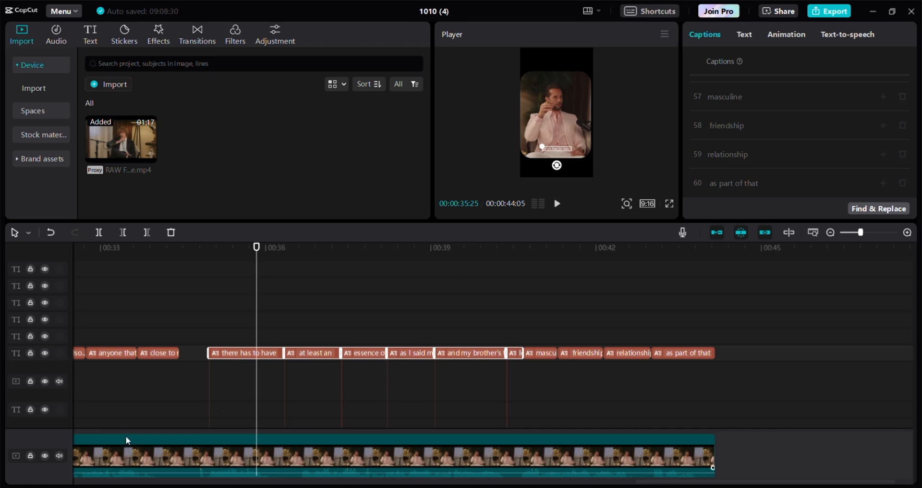
left_click(750, 38)
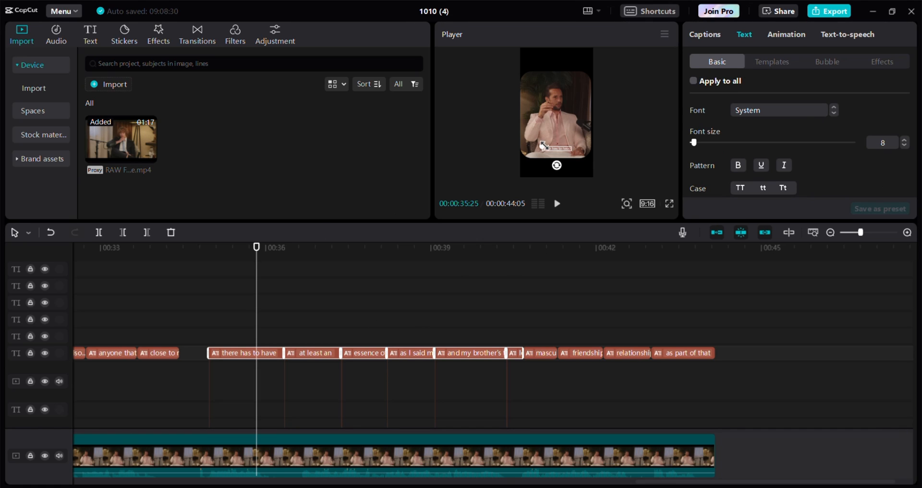
left_click_drag(542, 147, 524, 141)
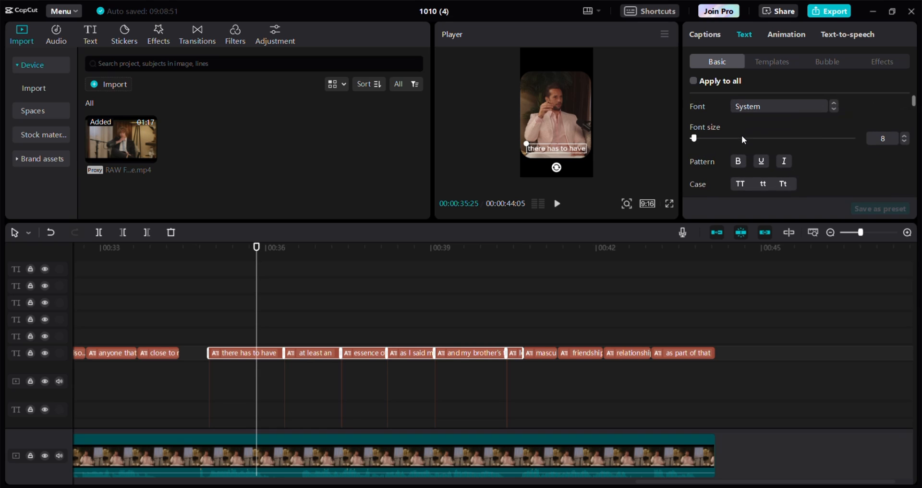
Step: Set the six selected captions' font to HelveticaNeue77 and their vertical position to -844
left_click(749, 111)
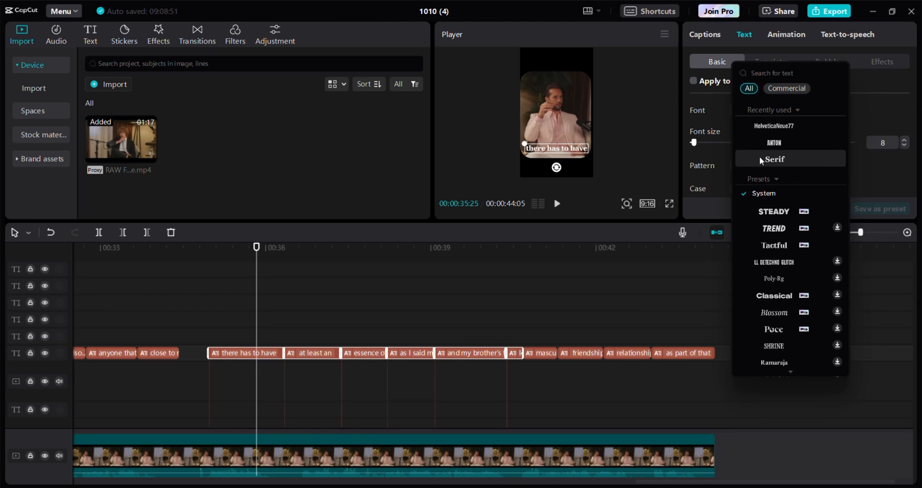
left_click(756, 129)
scroll(808, 155, "down", 5)
left_click(837, 125)
type("-844")
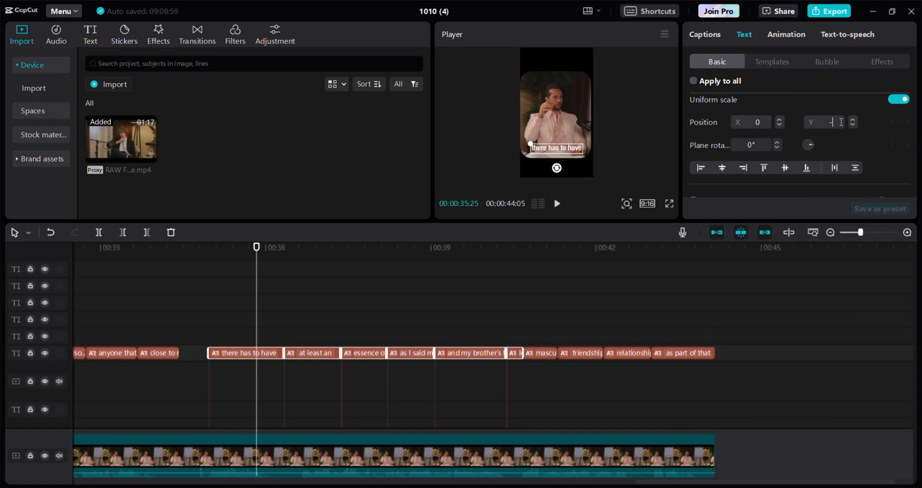
key("Return")
Step: Turn on glow for the six selected captions and reduce its range
scroll(699, 137, "down", 5)
left_click(694, 166)
scroll(754, 159, "down", 3)
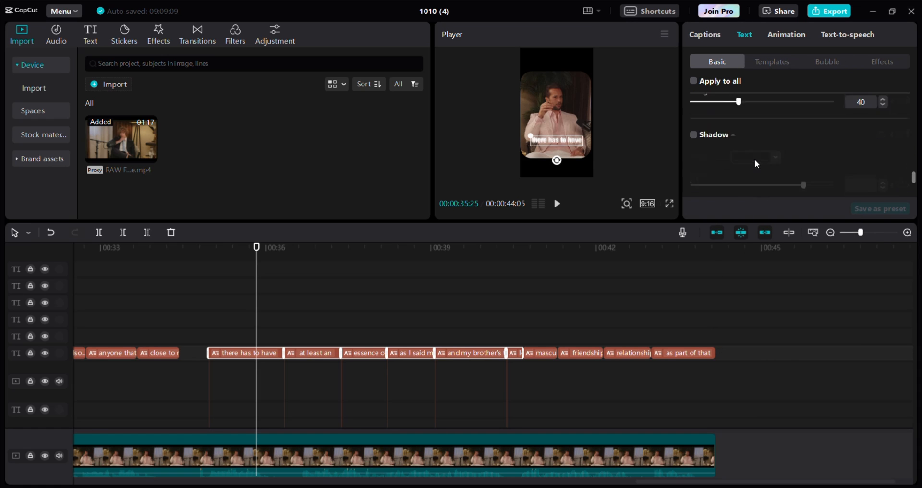
scroll(735, 148, "up", 2)
left_click(706, 164)
Step: Add a shadow at 100% opacity to the six selected captions and adjust its bluriness and distance
scroll(713, 141, "down", 2)
left_click(693, 135)
left_click(832, 185)
scroll(733, 159, "down", 3)
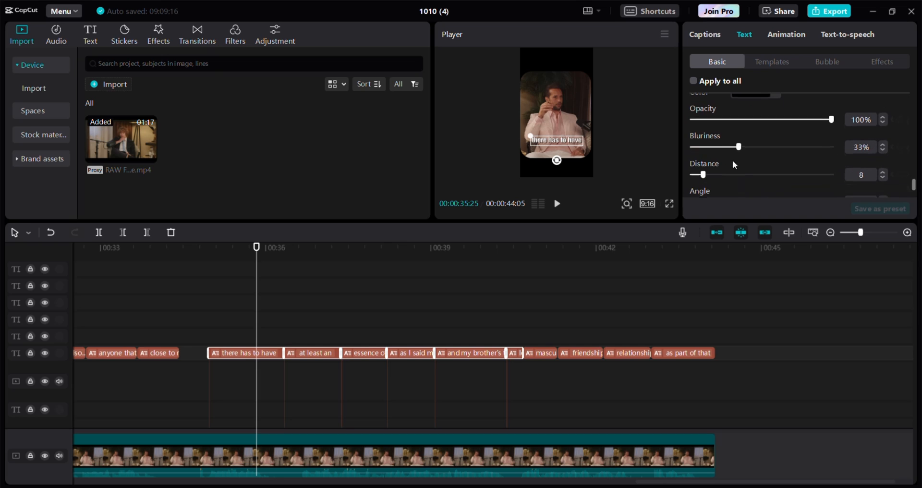
left_click(707, 147)
left_click(705, 175)
Step: Give all six selected captions the same enlarged scale, checking other captions along the timeline
left_click_drag(256, 323, 315, 323)
scroll(748, 161, "up", 5)
scroll(751, 165, "up", 8)
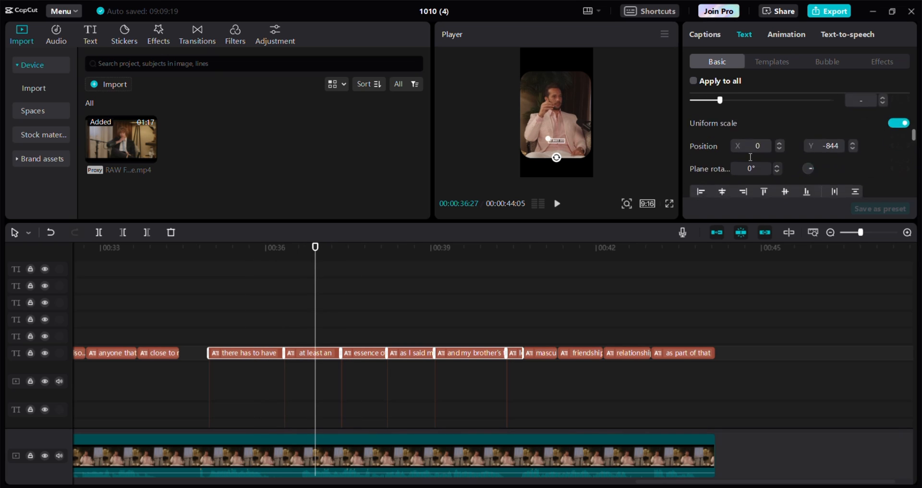
left_click_drag(257, 323, 500, 313)
left_click_drag(767, 130, 754, 132)
Step: Play and scrub the footage around the "loyal" caption to check its timing against the speech
left_click_drag(512, 303, 515, 325)
left_click(520, 352)
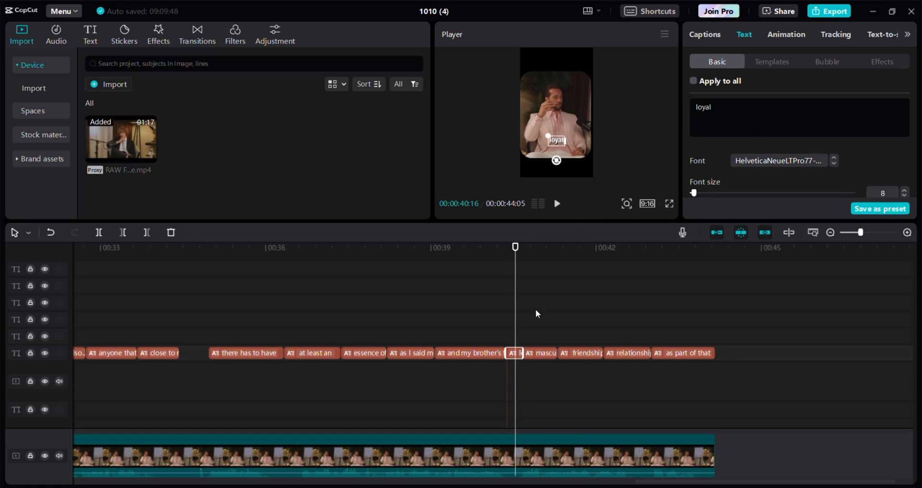
left_click_drag(515, 336, 506, 329)
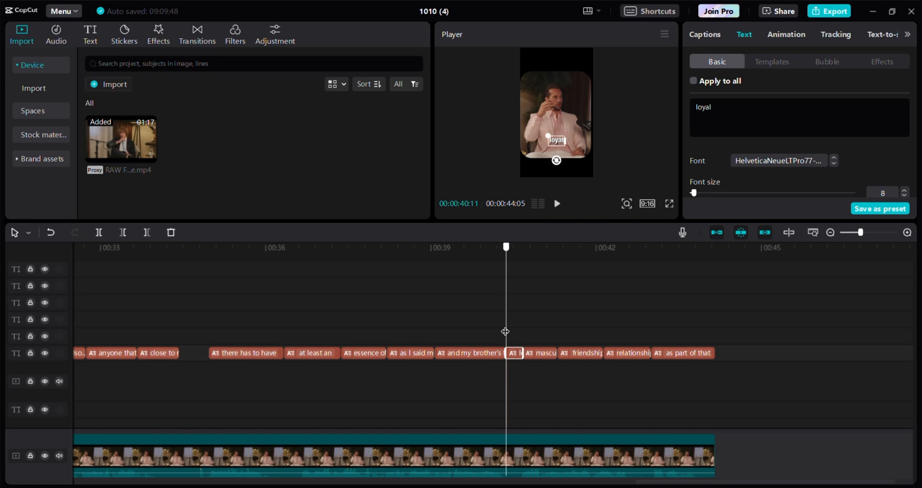
scroll(516, 341, "down", 3)
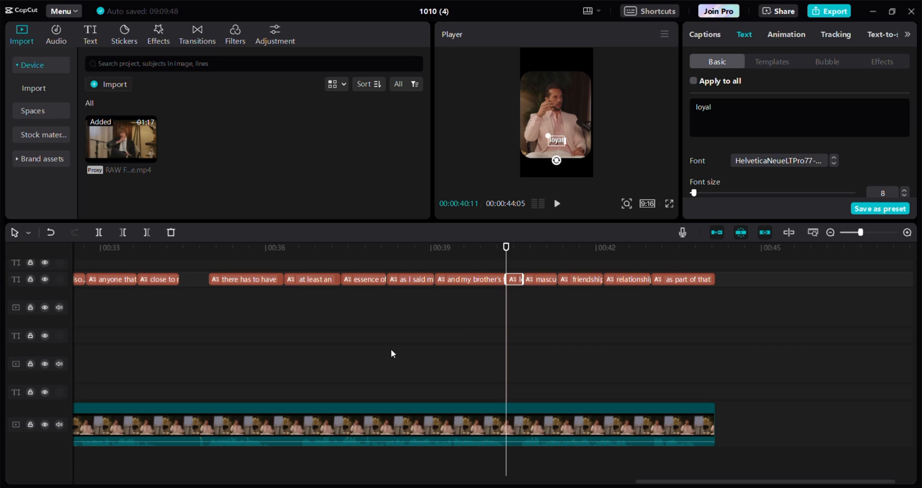
left_click(572, 421)
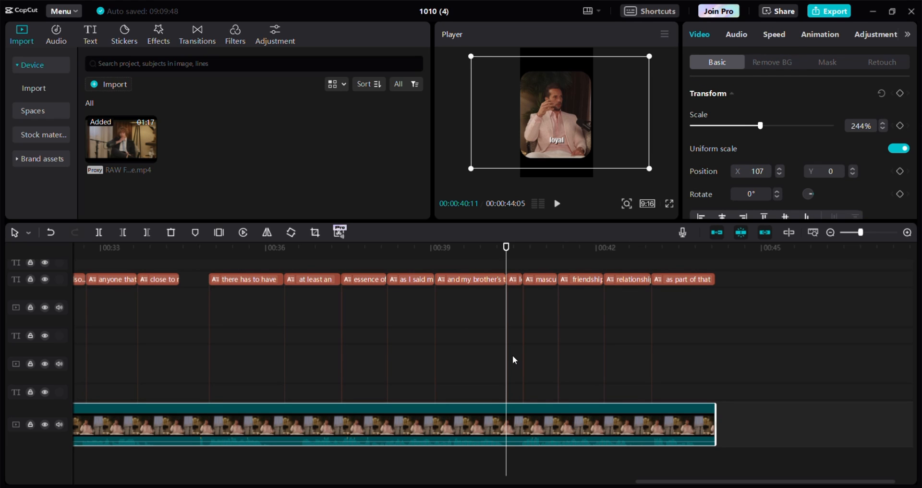
left_click(525, 388)
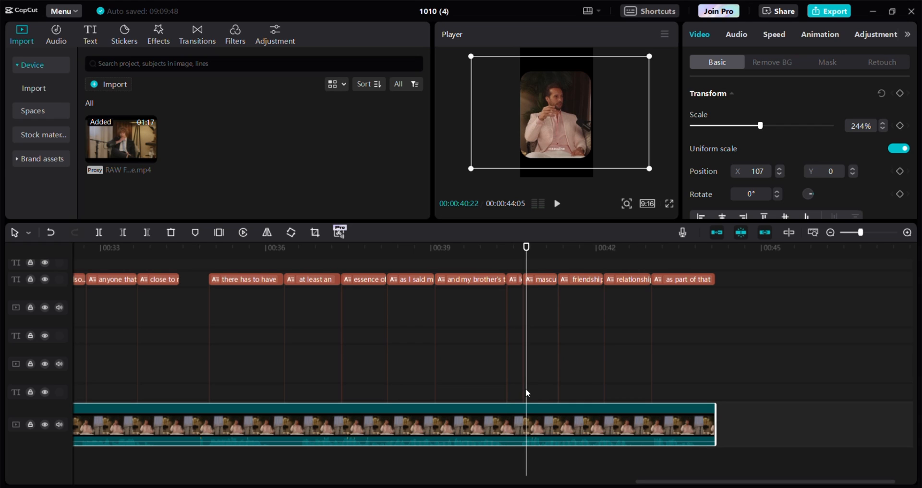
left_click_drag(525, 388, 464, 385)
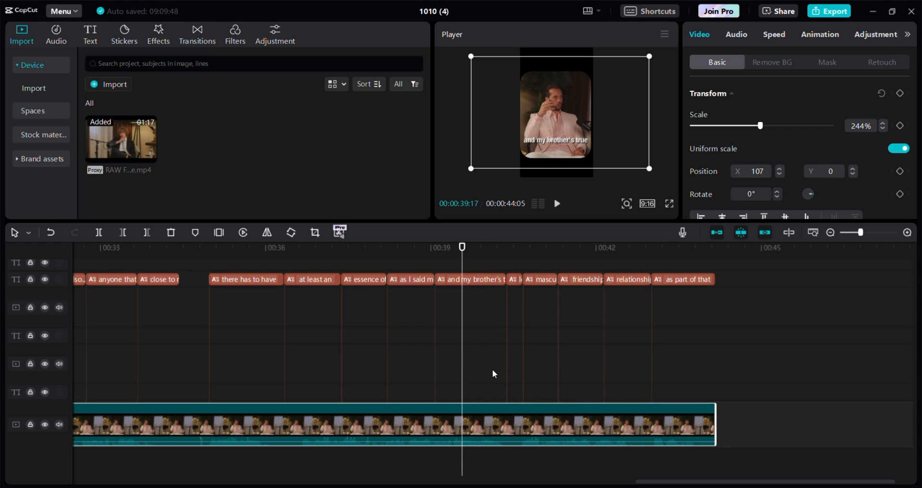
key("space")
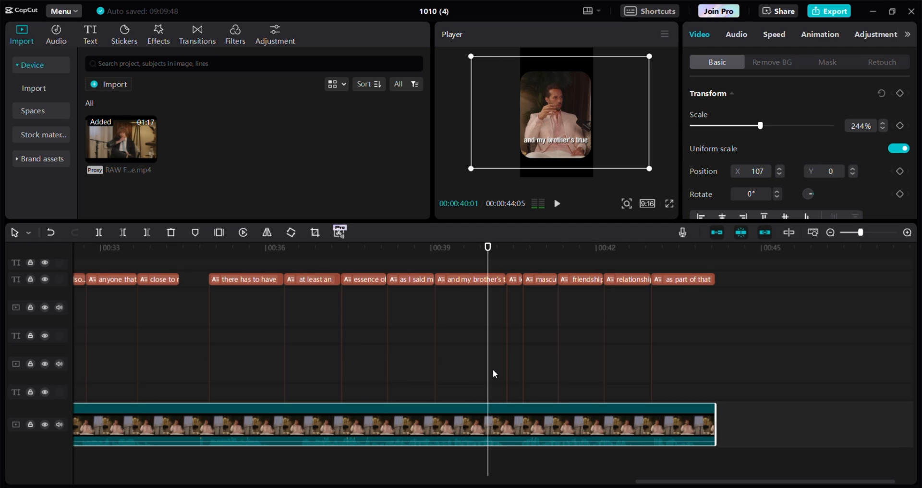
left_click_drag(488, 374, 480, 374)
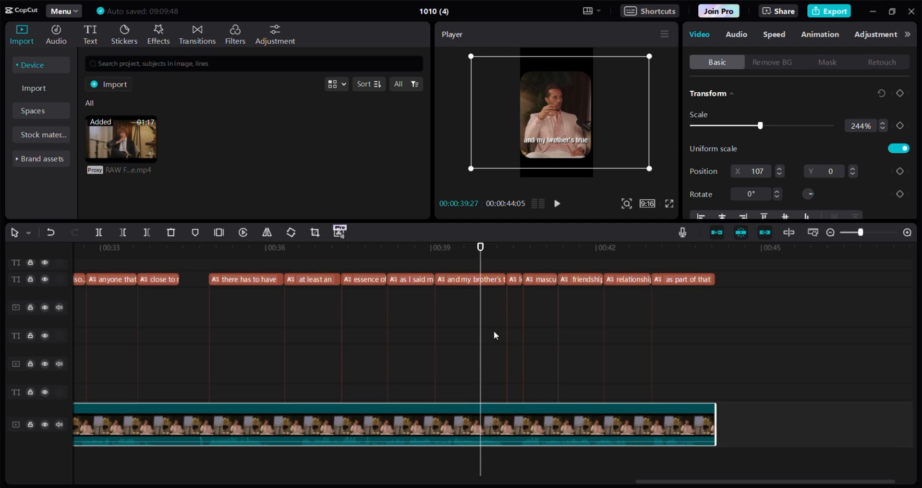
left_click_drag(507, 258, 479, 259)
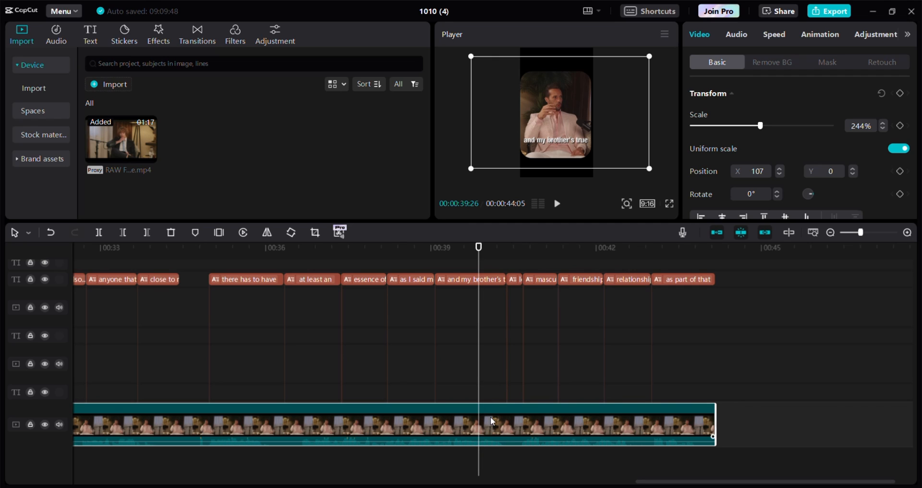
Step: Trim the end of the "and my brother's true" caption to 00:00:39:25 and extend the start of "loyal" back to it
left_click_drag(479, 391, 208, 394)
key("space")
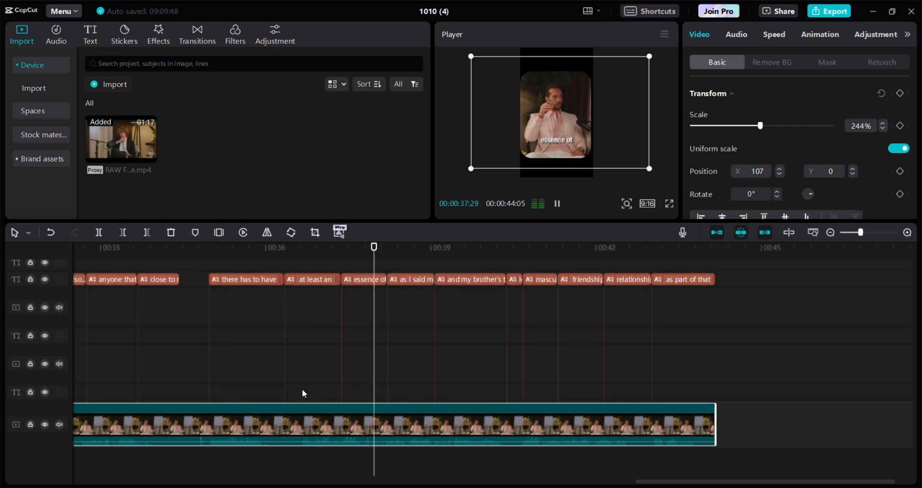
key("space")
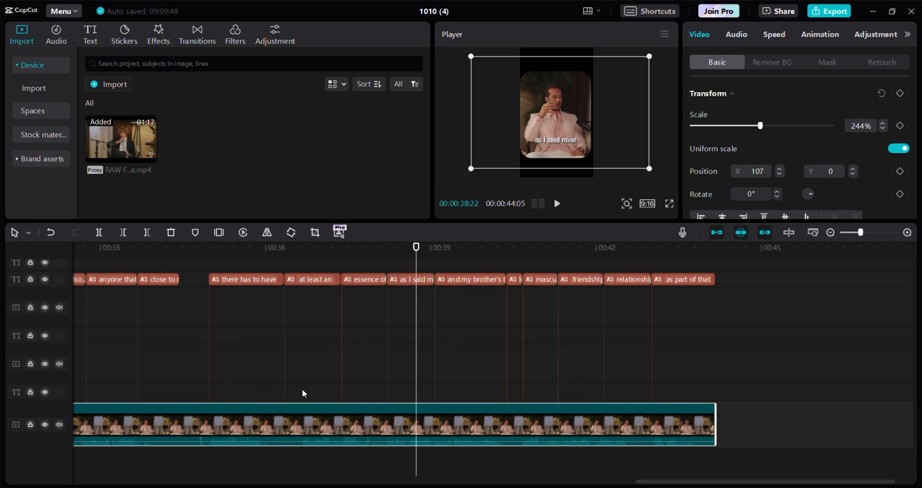
key("space")
key("space")
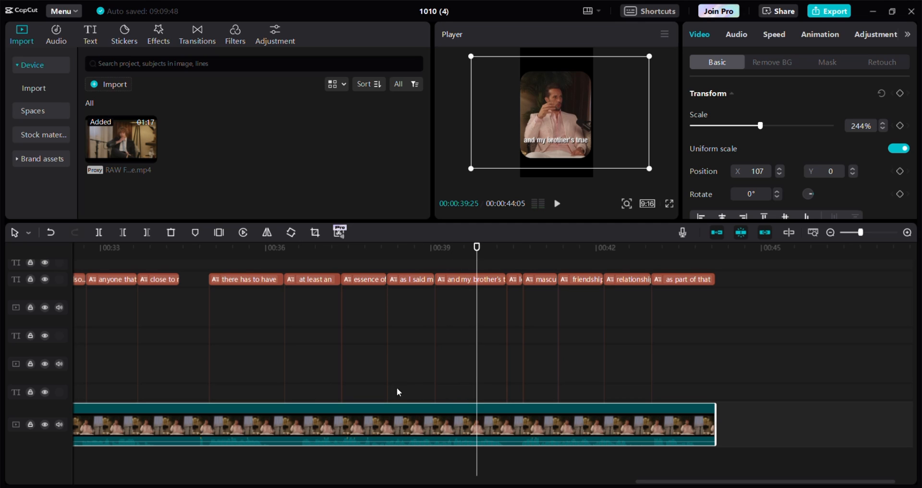
left_click(499, 282)
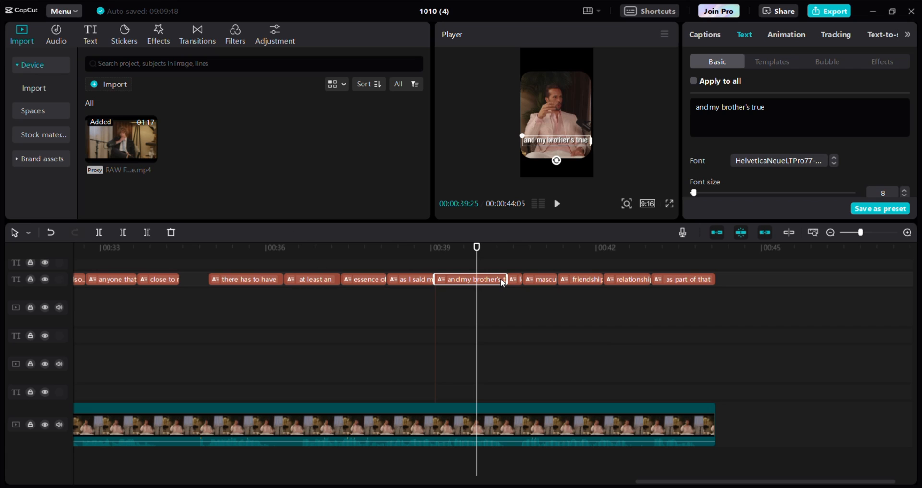
key("w")
left_click(514, 280)
left_click_drag(508, 280, 477, 280)
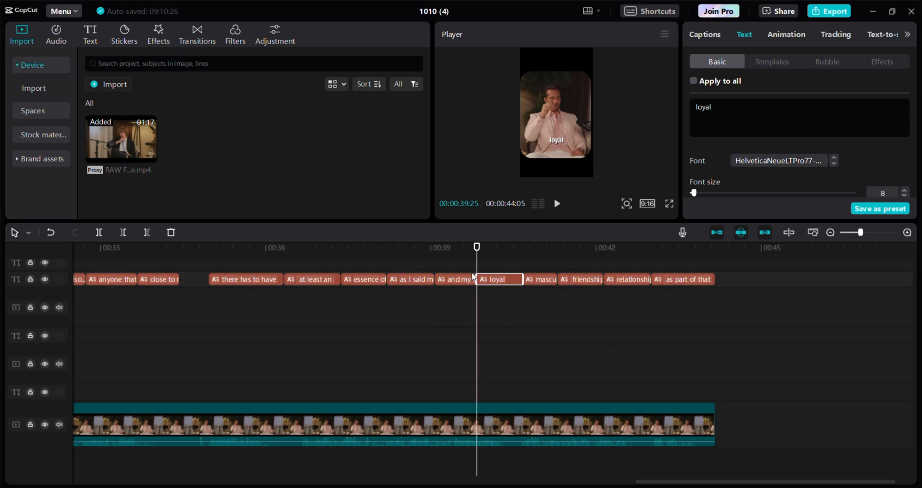
Step: Play the video from the "loyal" caption towards the end to check the remaining captions' timing
key("space")
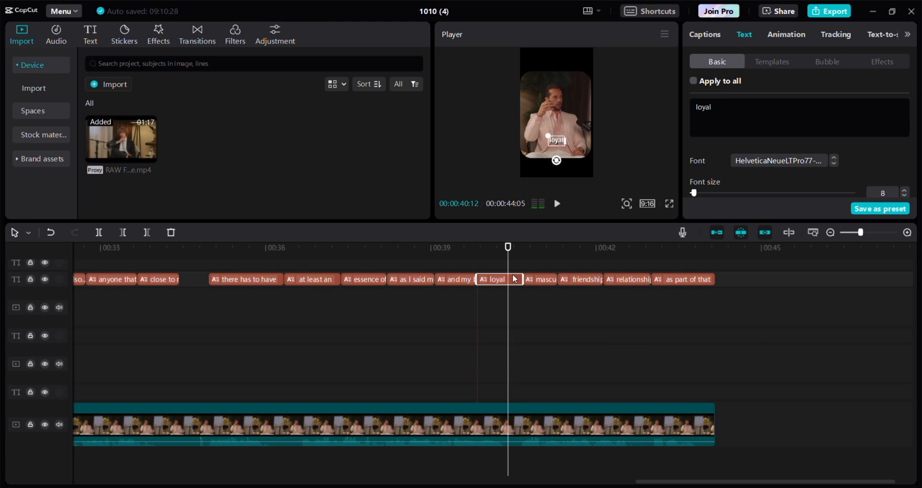
key("space")
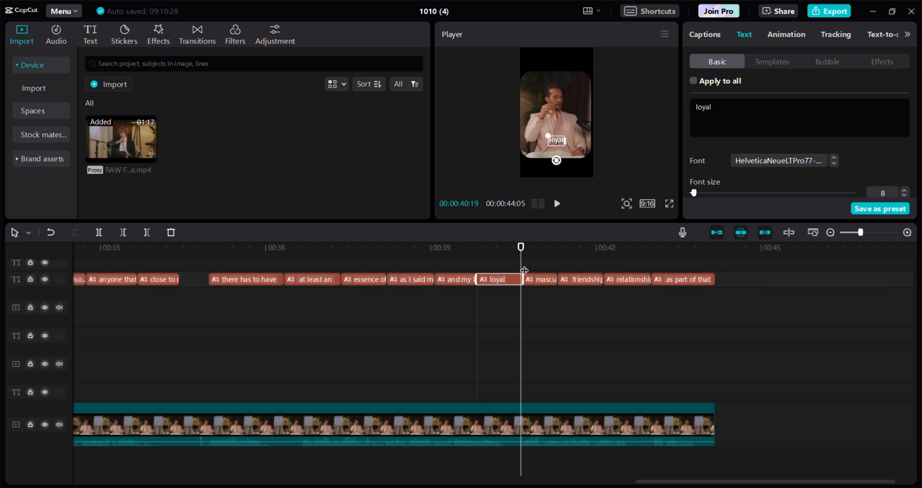
mouse_move(522, 268)
left_mouse_down()
mouse_move(505, 263)
mouse_move(521, 264)
left_mouse_up()
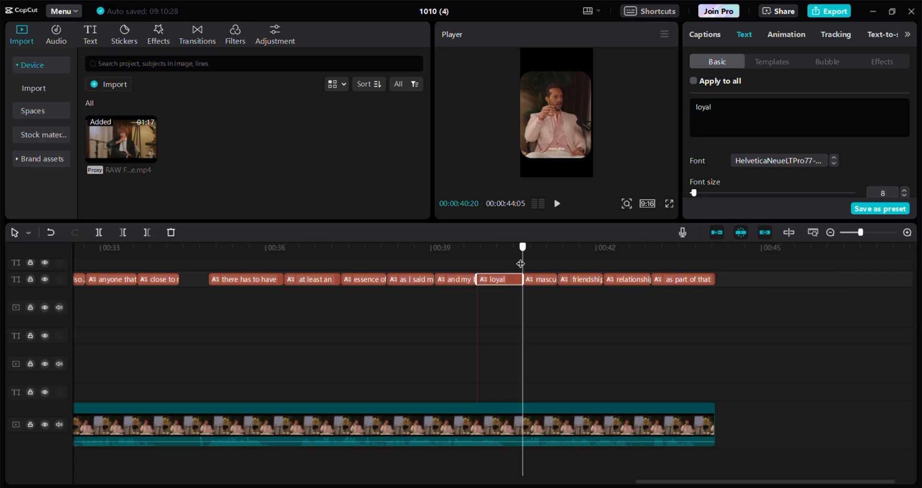
key("space")
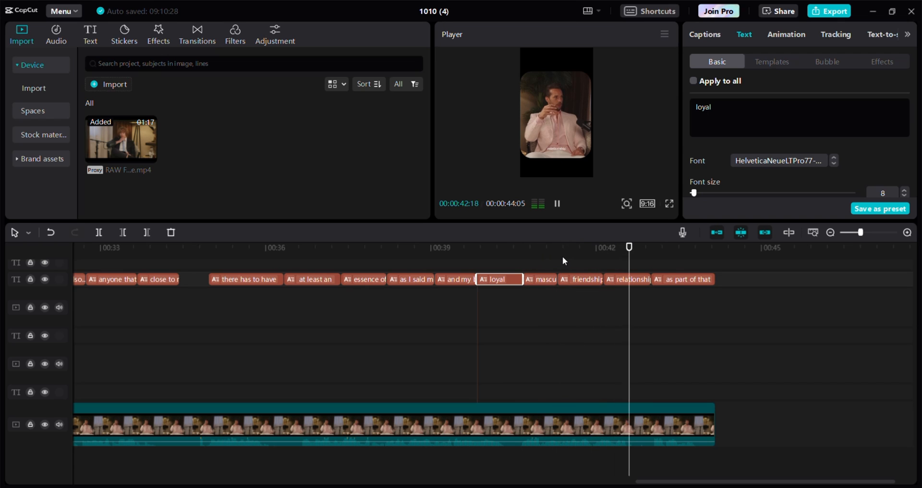
key("space")
left_click(663, 262)
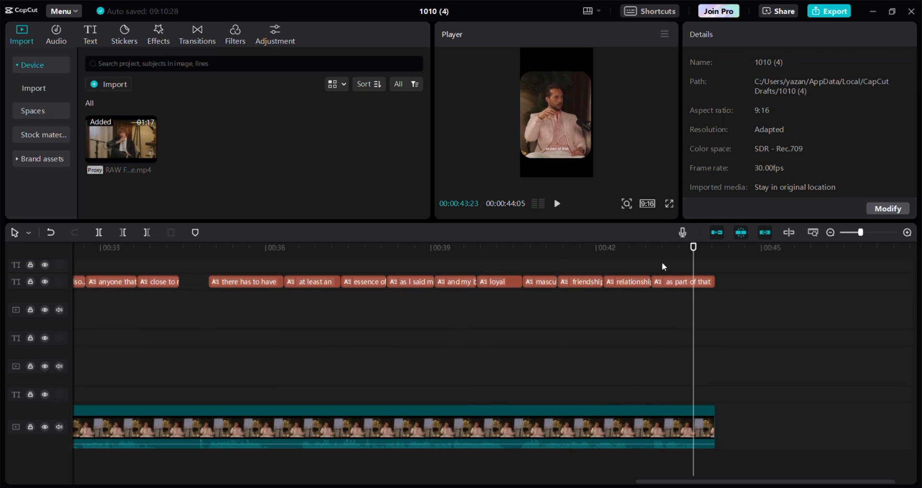
Step: Split the main footage at the start of the "loyal" caption and place a copy of the final segment on a track above
scroll(625, 279, "up", 2)
left_click(475, 293)
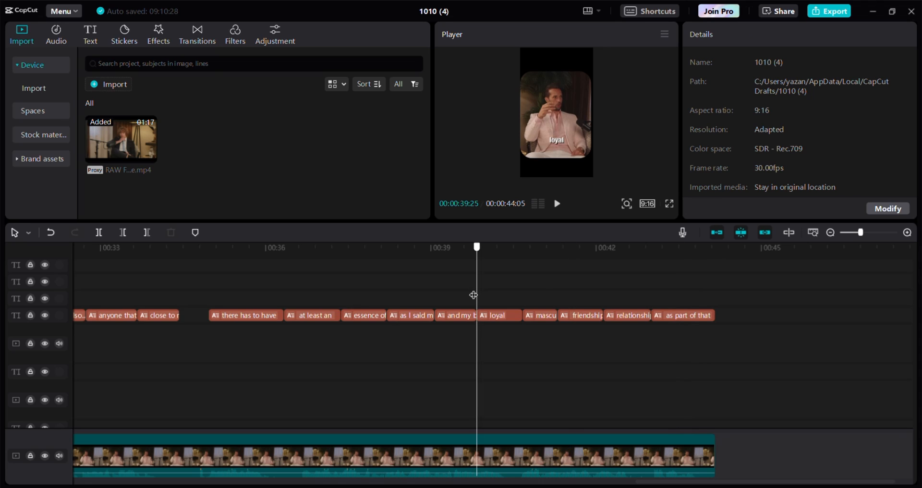
scroll(490, 336, "down", 2)
left_click(497, 423)
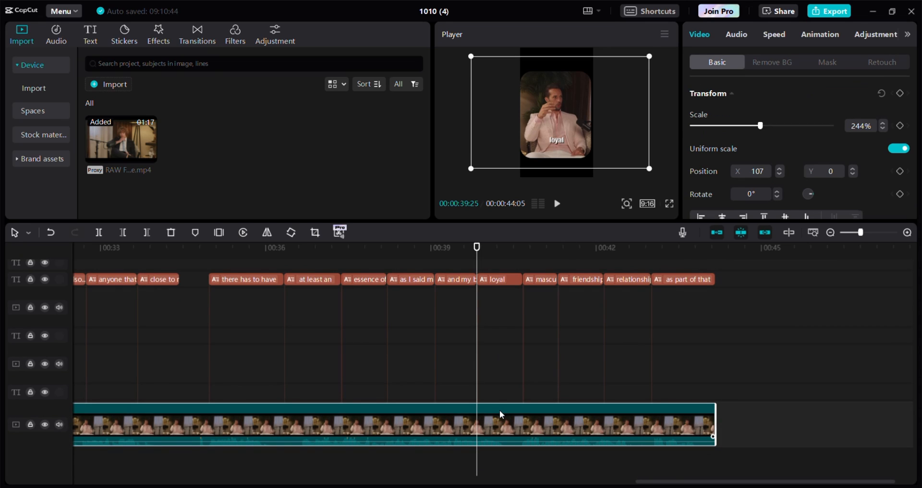
key("ctrl+b")
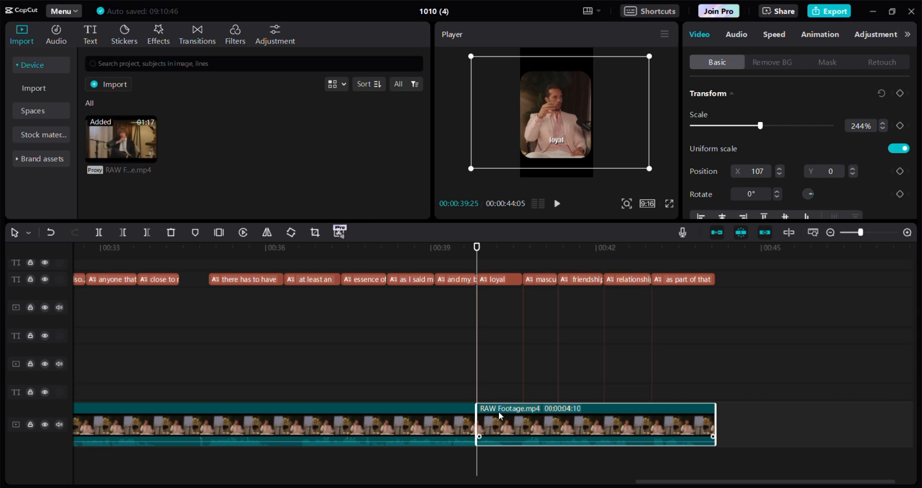
key("ctrl+v")
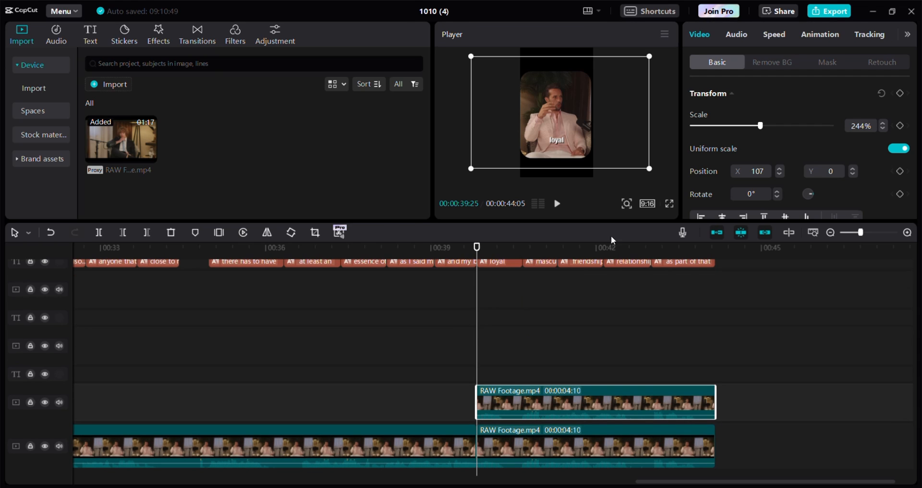
Step: Apply automatic background removal to the duplicated RAW Footage.mp4 segment
left_click(769, 62)
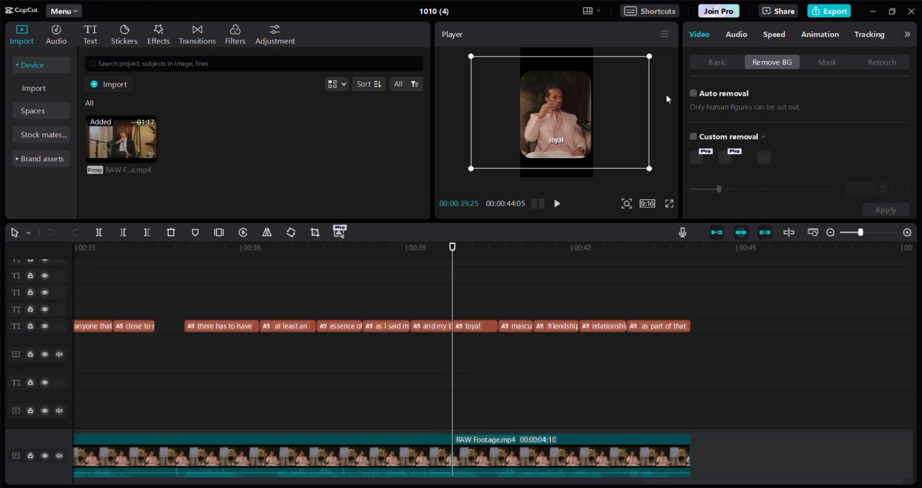
left_click(694, 94)
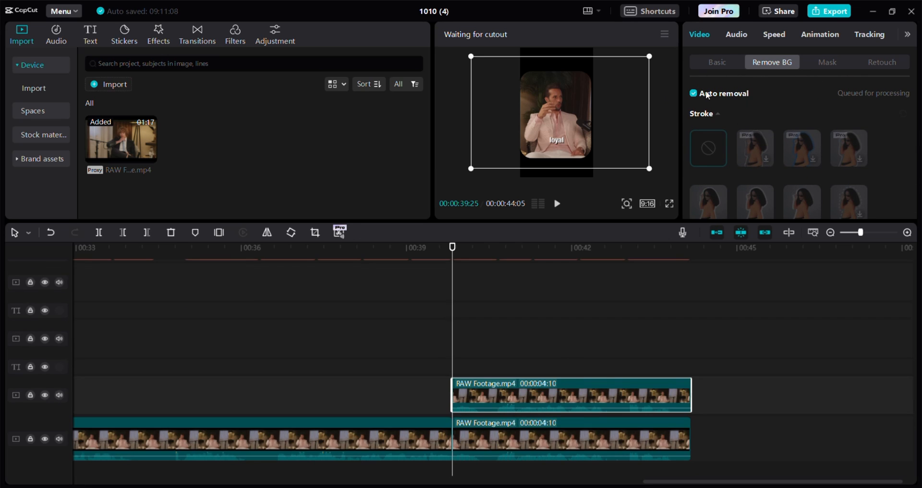
left_click(694, 94)
left_click(489, 301)
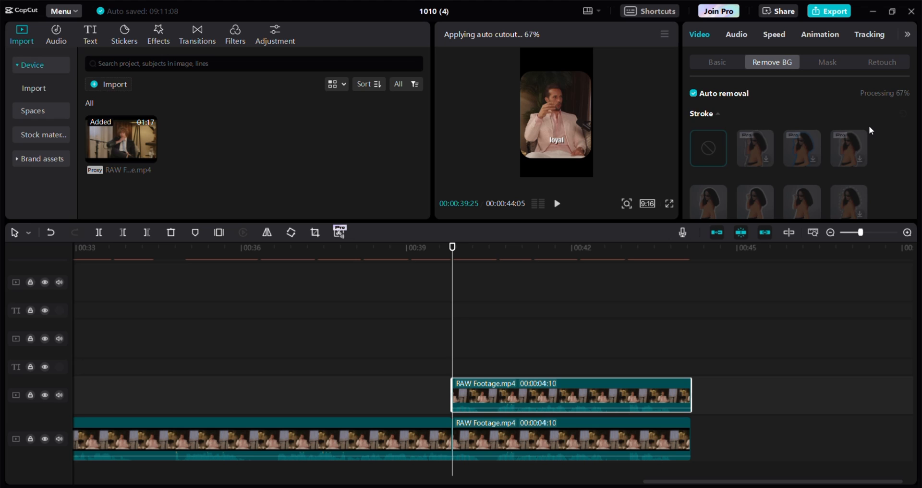
Step: Move the four captions from "loyal" through "relationship" onto a track between the cutout clip and the main footage
scroll(473, 353, "up", 2)
scroll(474, 354, "up", 4)
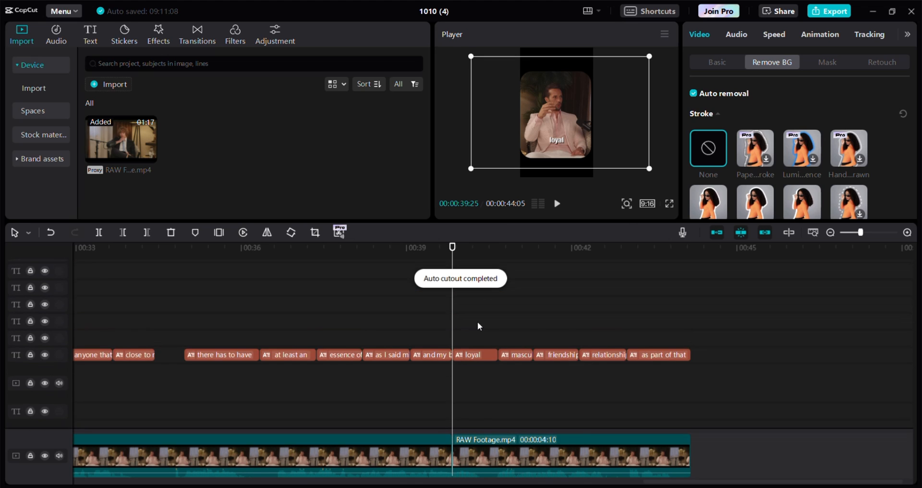
scroll(477, 322, "down", 4)
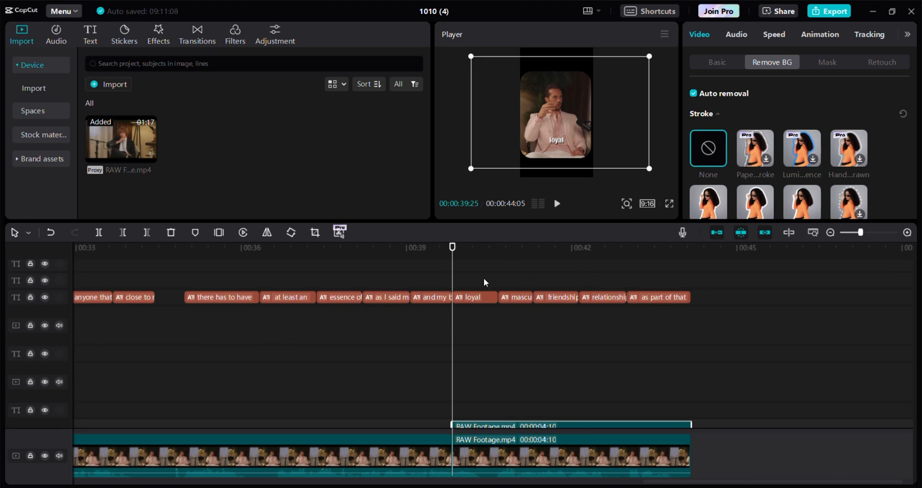
left_click(478, 277)
left_click_drag(578, 281, 616, 310)
scroll(598, 272, "down", 2)
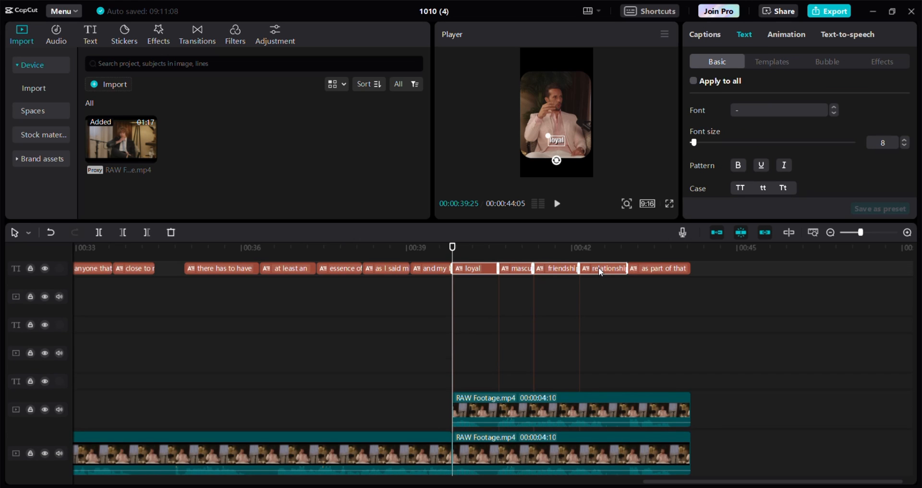
left_click_drag(598, 268, 603, 435)
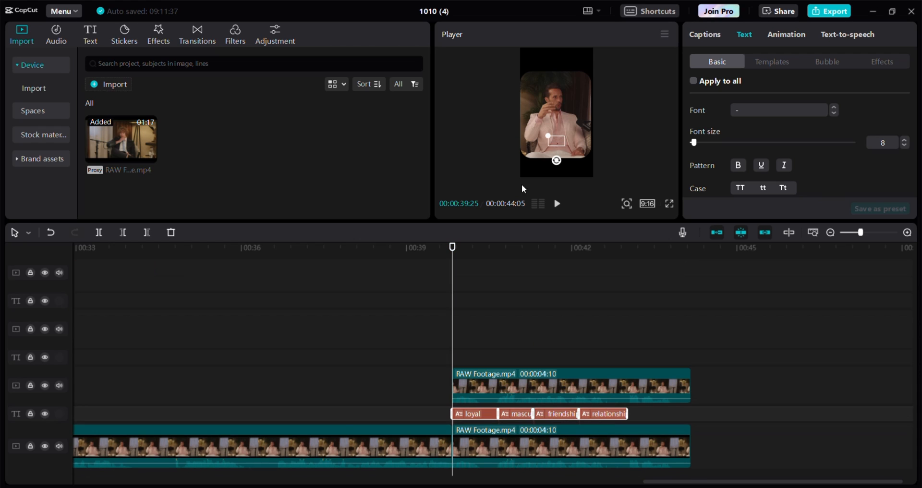
Step: Scale the four selected captions to 403% and move them up to the speaker's head, centered horizontally
scroll(750, 148, "down", 8)
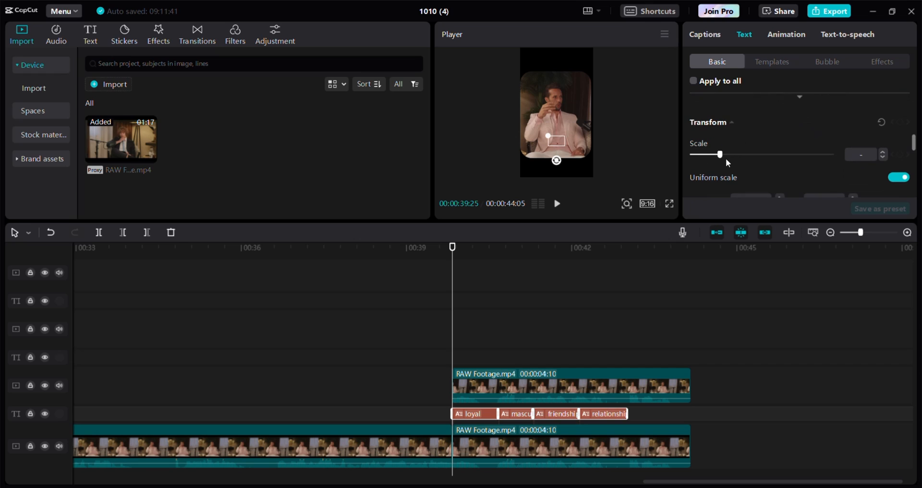
left_click_drag(765, 164, 805, 155)
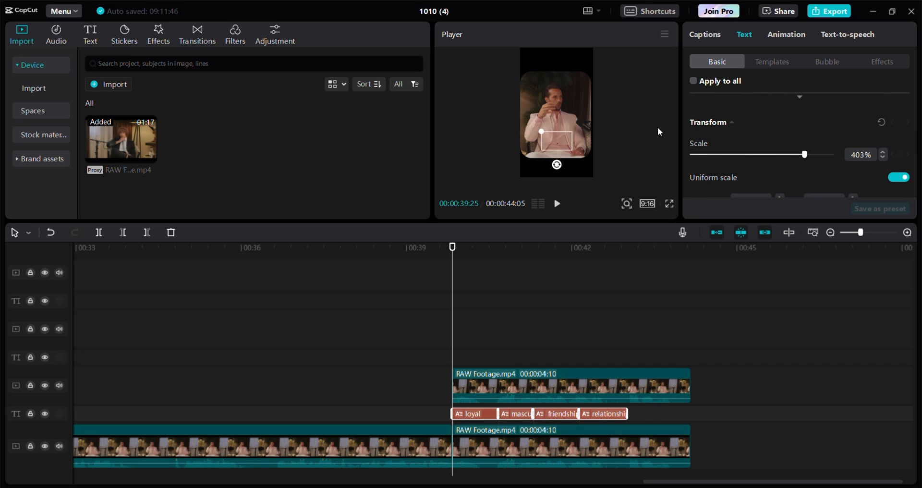
left_click_drag(558, 146, 552, 89)
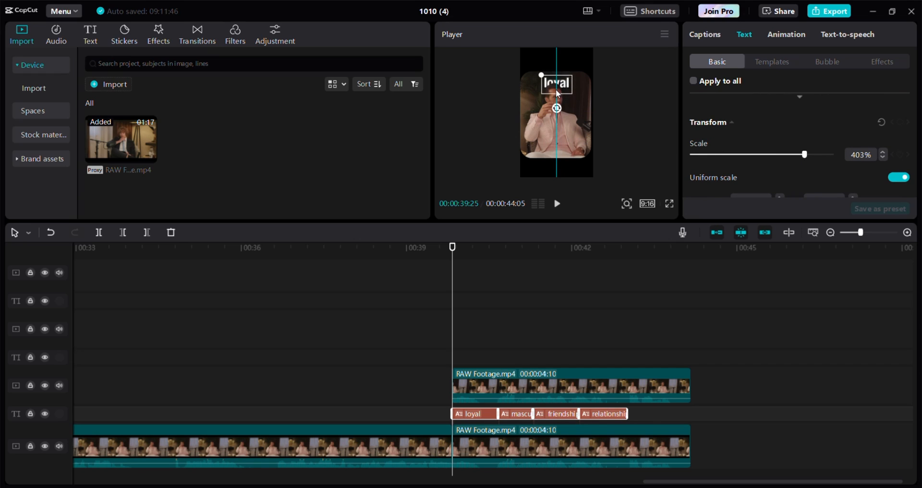
Step: Enlarge the "loyal" caption slightly further and position it behind the speaker's head at X 0, Y 863
left_click_drag(487, 341, 452, 342)
left_click(473, 413)
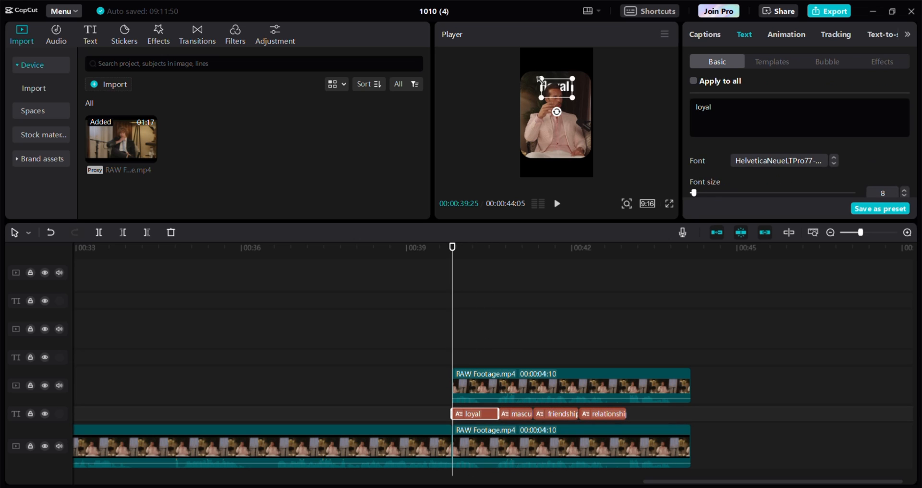
scroll(782, 177, "down", 3)
left_click_drag(573, 98, 541, 84)
scroll(847, 175, "down", 2)
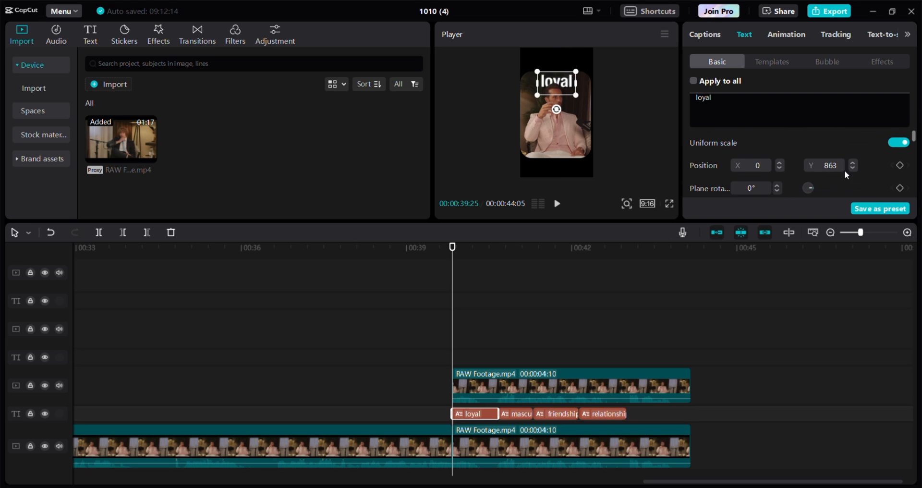
Step: Set the "loyal" caption's font size to 10 and nudge its position slightly left and up behind the speaker's head
left_click(782, 169)
scroll(850, 166, "up", 4)
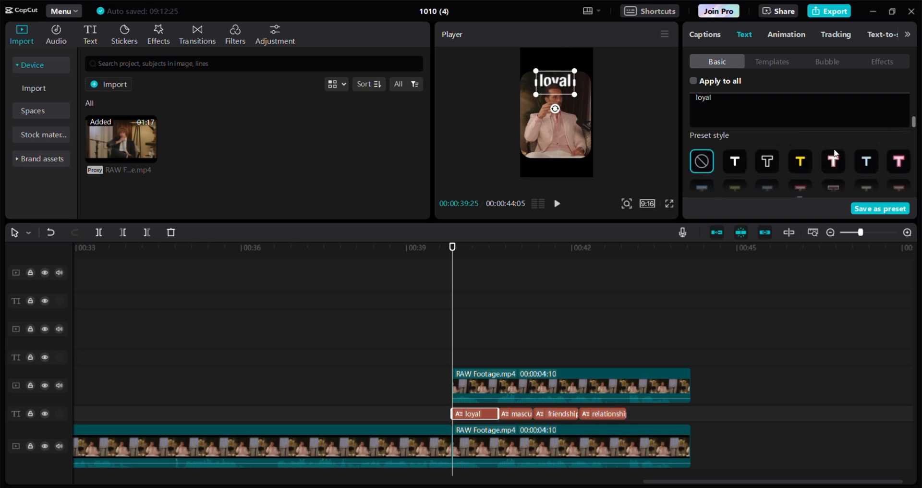
left_click_drag(694, 193, 695, 193)
left_click_drag(565, 91, 567, 92)
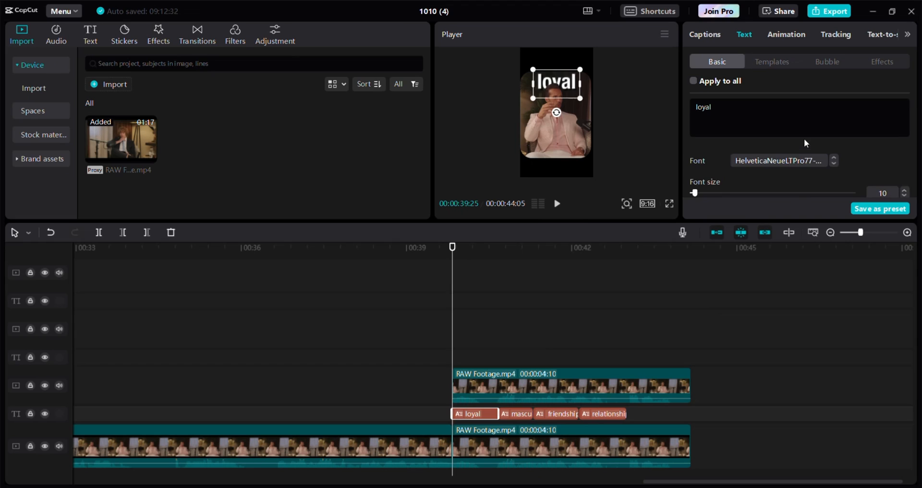
scroll(770, 169, "down", 5)
left_click(780, 158)
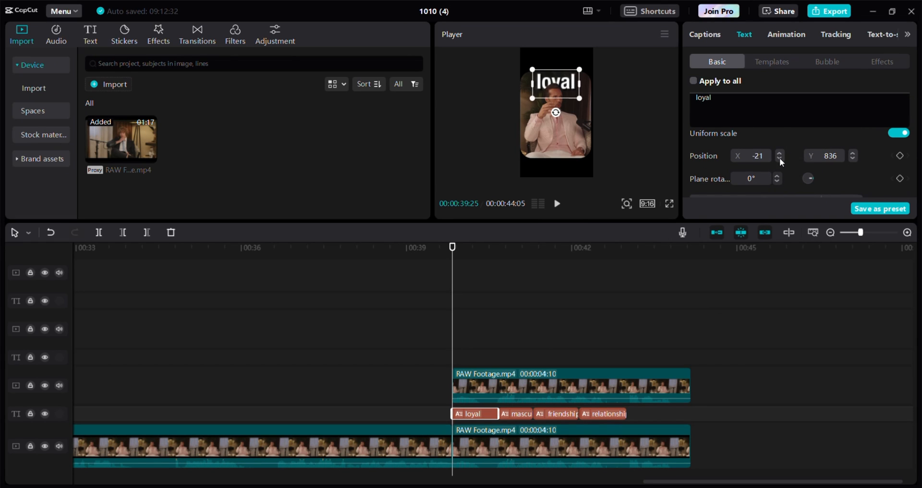
left_click(853, 152)
scroll(753, 144, "up", 5)
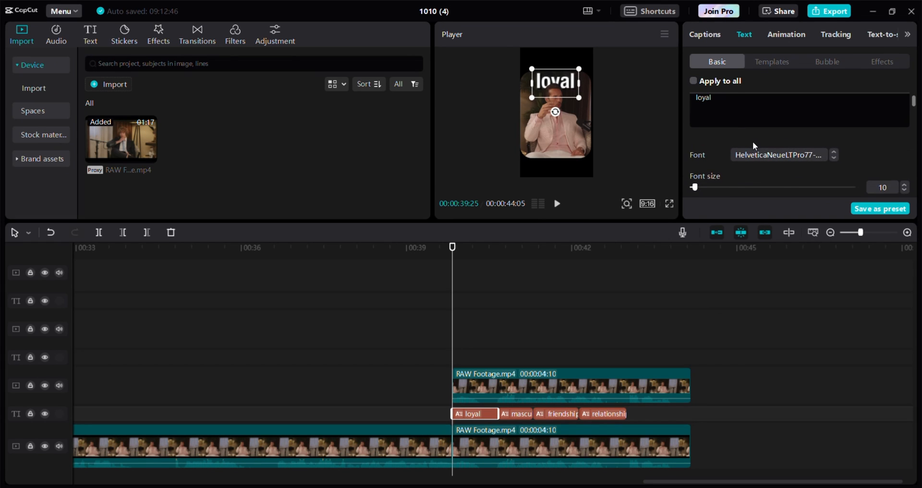
Step: Color the "loyal" caption yellow and change its font to Serif
scroll(753, 142, "down", 2)
left_click(754, 177)
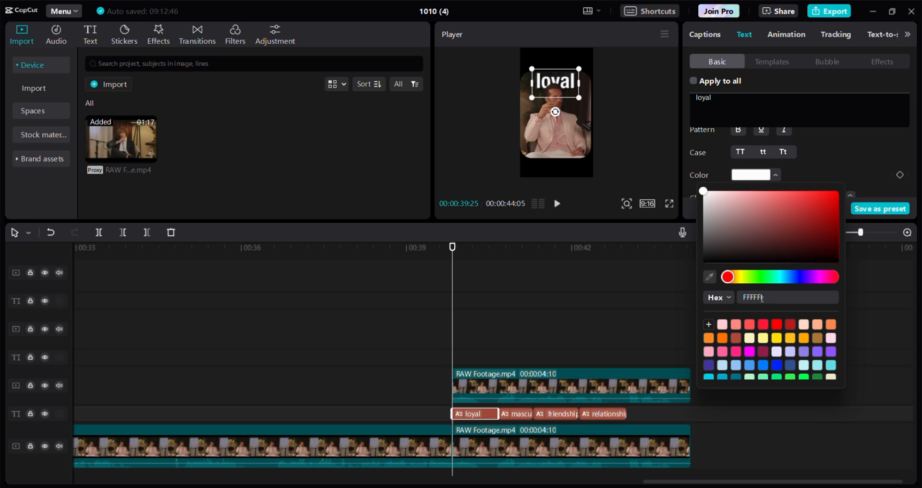
left_click(778, 340)
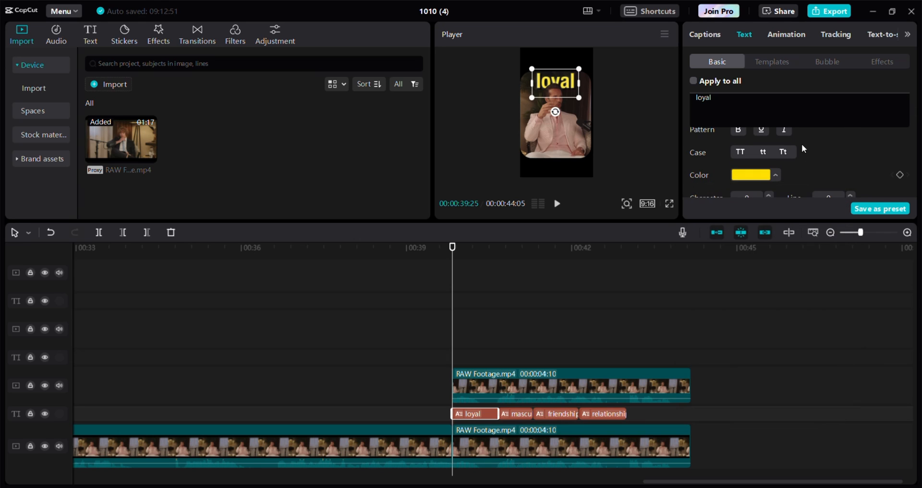
scroll(804, 149, "up", 2)
left_click(773, 160)
scroll(774, 144, "up", 5)
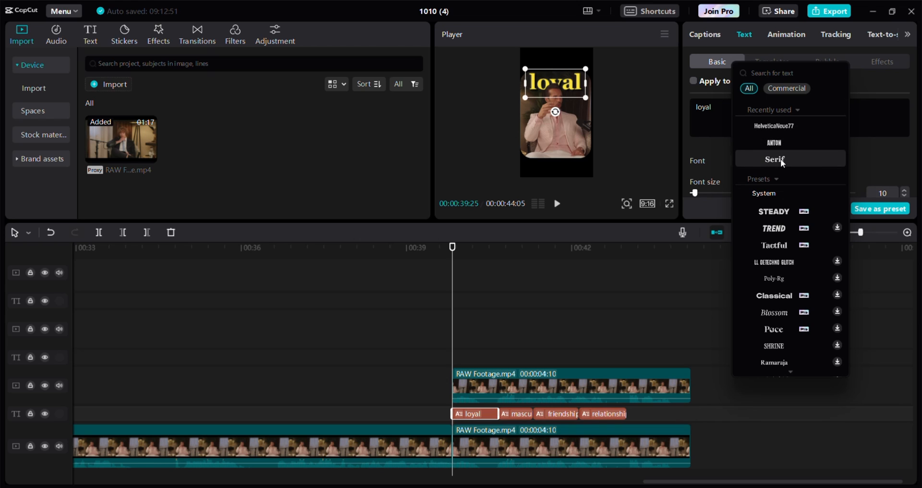
left_click(783, 163)
Step: Turn off the Glow effect on the "loyal" caption and check the frame in full screen
scroll(778, 163, "down", 6)
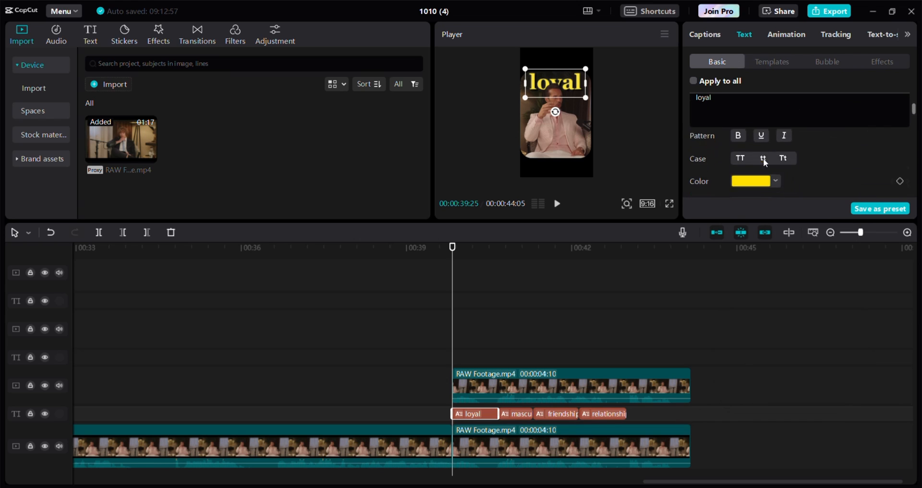
scroll(764, 163, "down", 6)
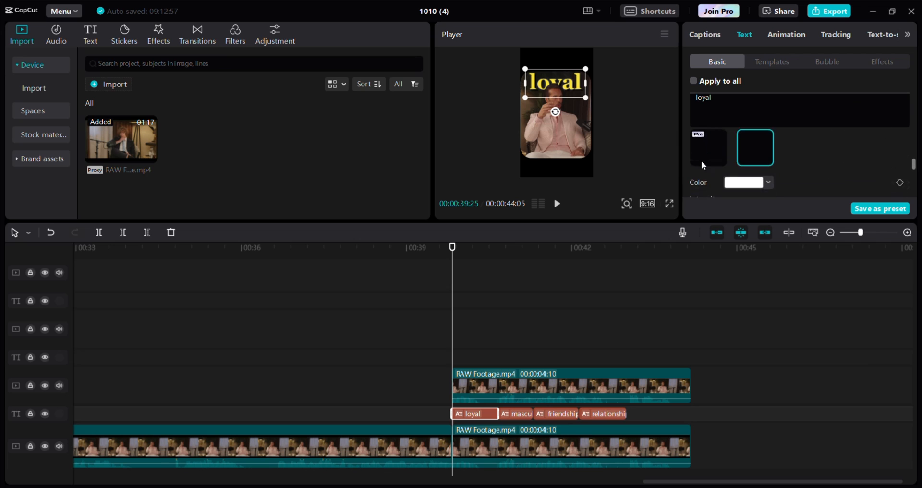
left_click(693, 141)
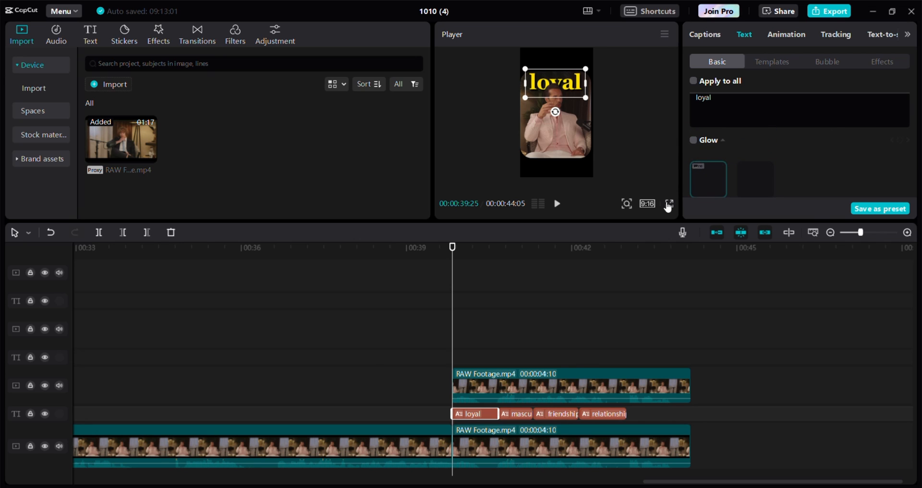
left_click(668, 205)
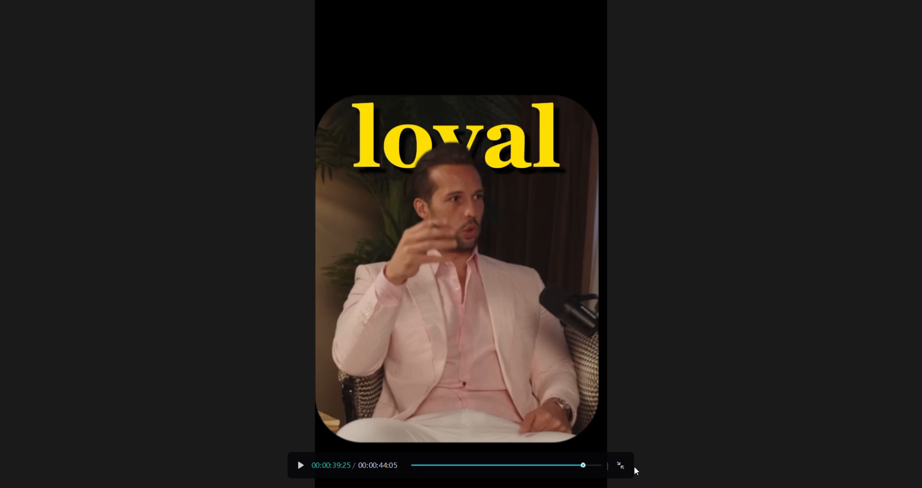
key("Escape")
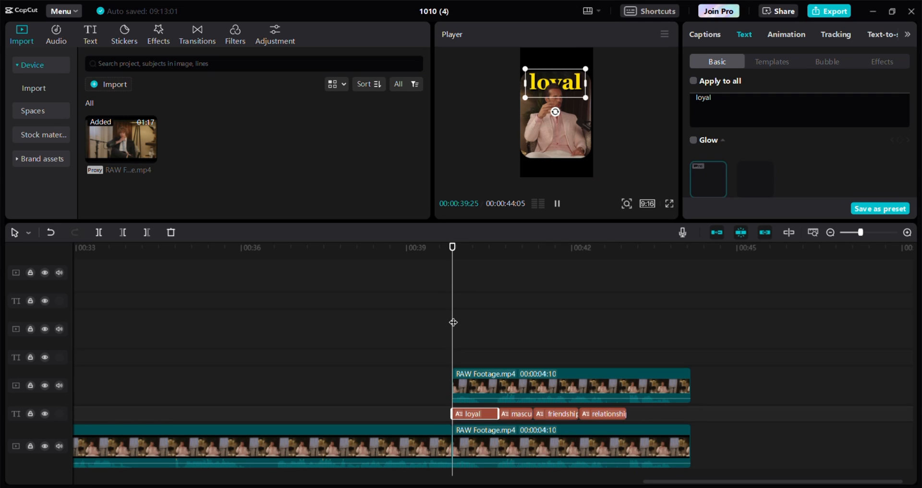
Step: Move the "masculine" caption up behind the speaker's head, centered horizontally
key("space")
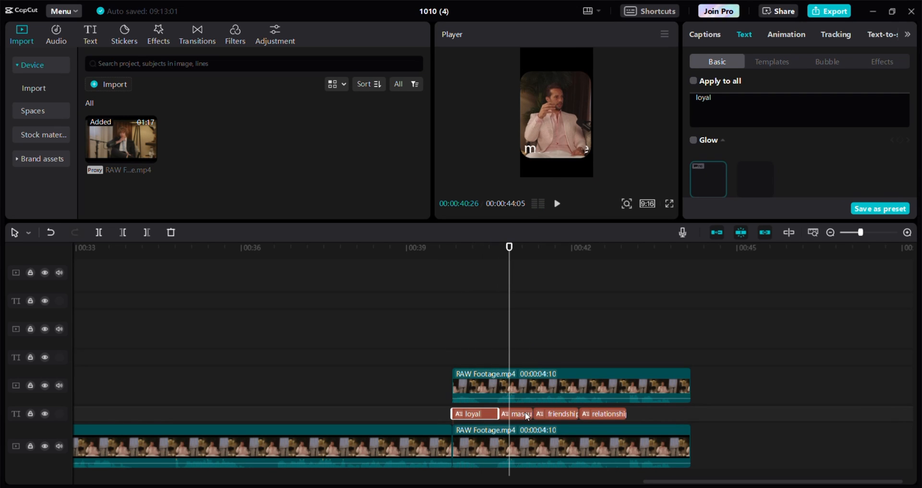
left_click(526, 414)
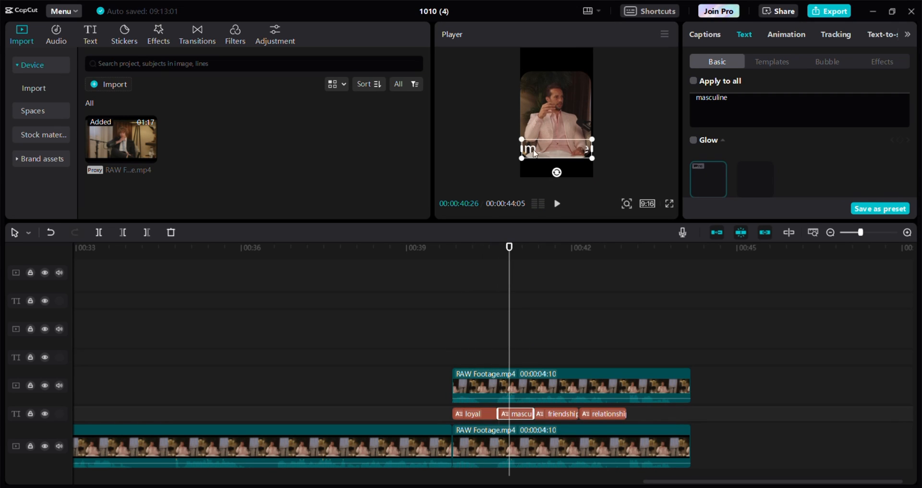
left_click(531, 148)
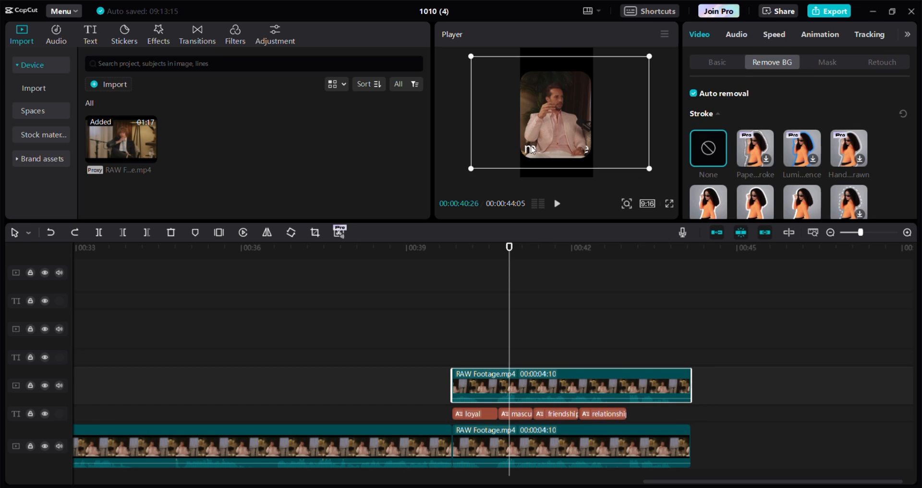
left_click_drag(537, 156, 533, 87)
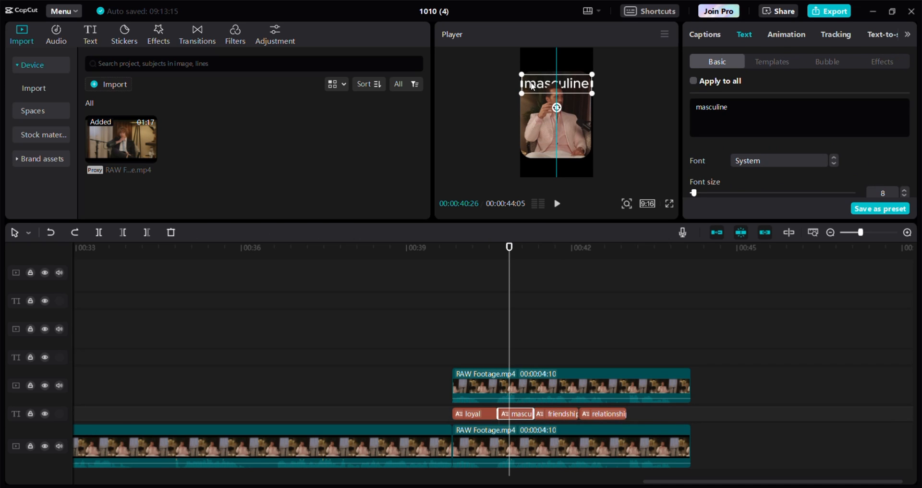
Step: Browse the available fonts and set the "masculine" caption's font to Classic
left_click(761, 159)
scroll(773, 139, "up", 2)
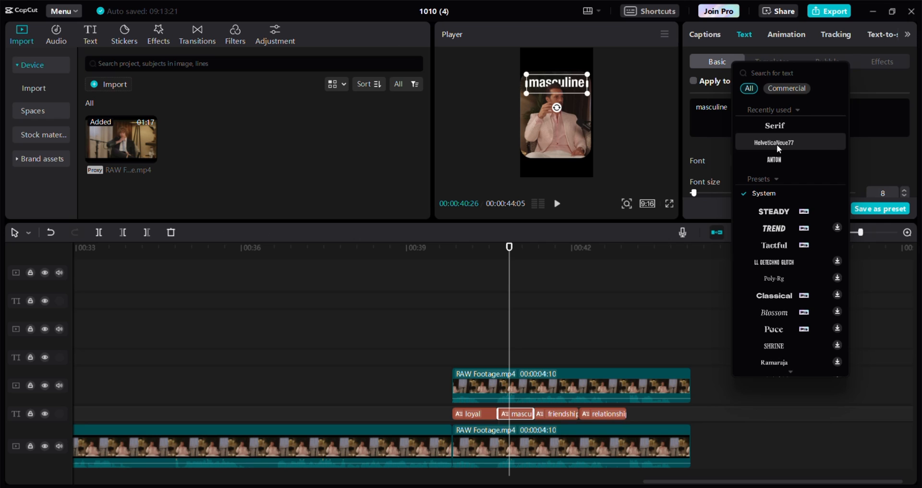
scroll(780, 166, "down", 3)
scroll(779, 164, "up", 3)
scroll(780, 173, "down", 1)
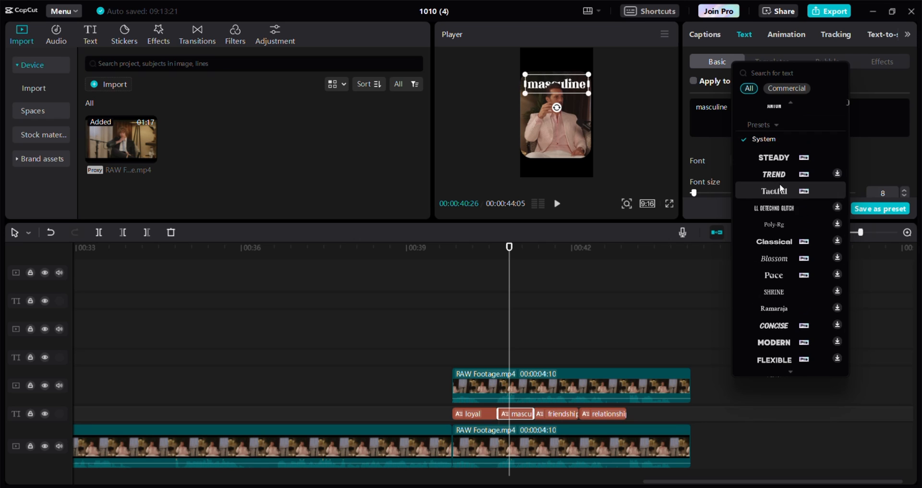
scroll(782, 155, "down", 3)
scroll(783, 211, "down", 3)
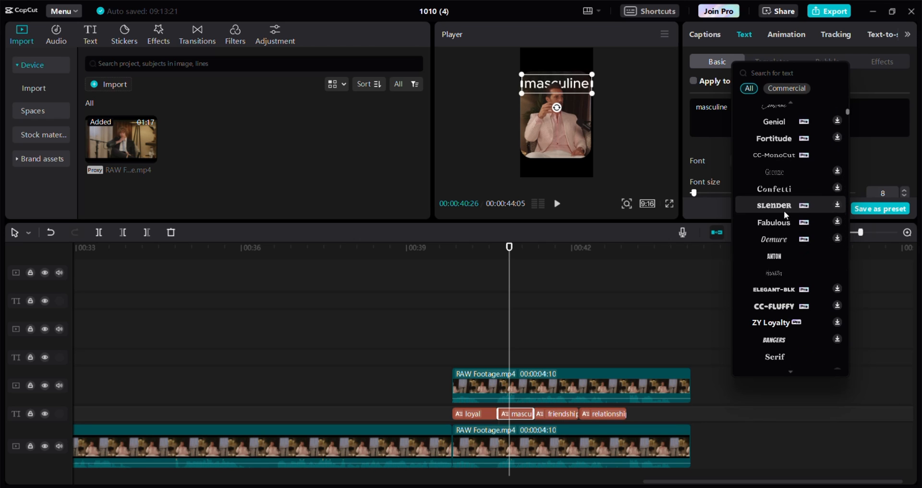
scroll(787, 259, "down", 8)
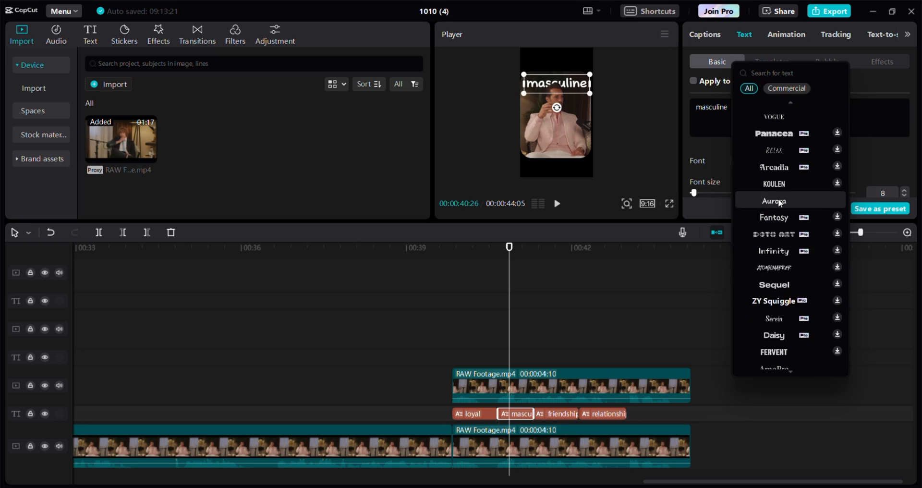
scroll(782, 216, "down", 3)
scroll(792, 262, "down", 5)
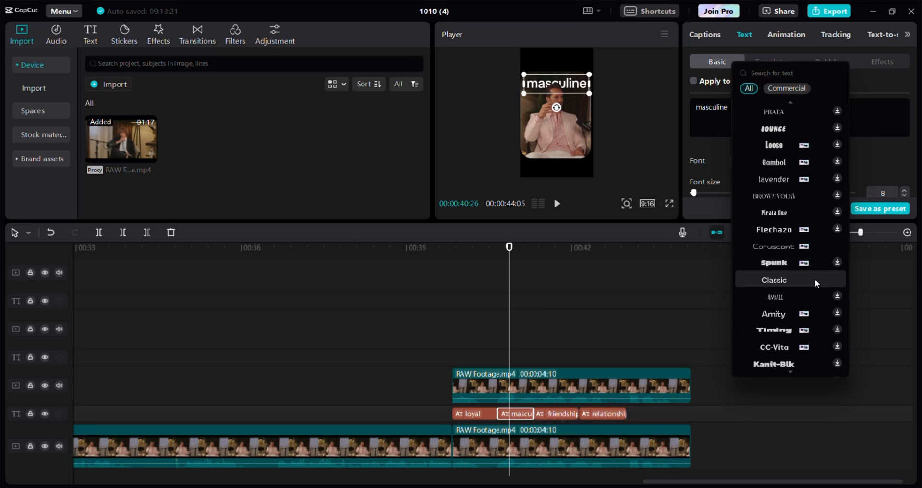
left_click(814, 280)
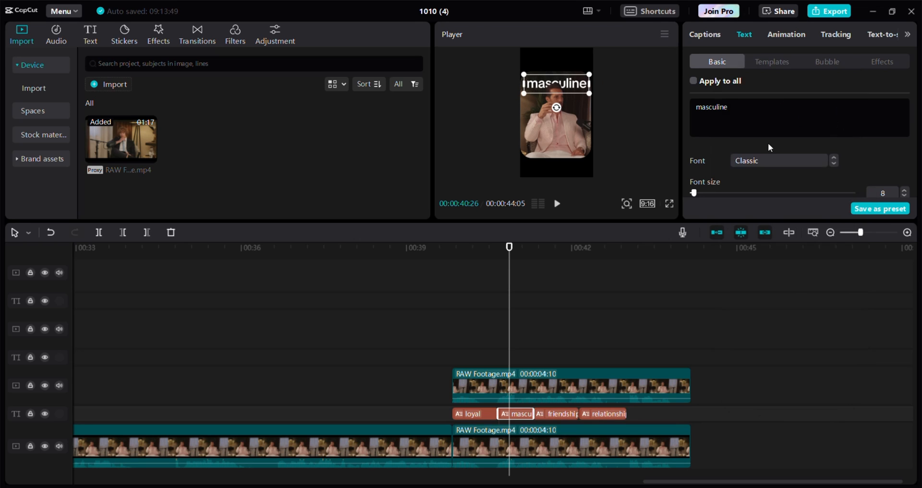
Step: Make the "masculine" caption bold
scroll(774, 165, "down", 1)
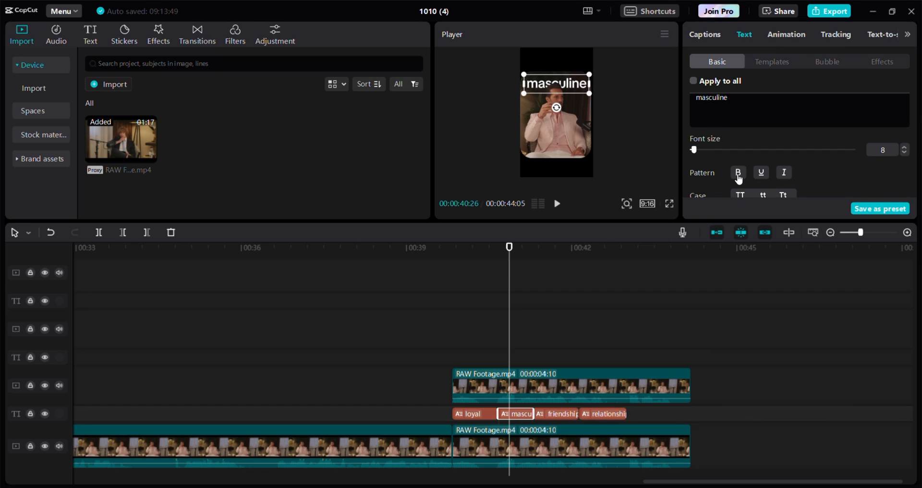
scroll(740, 177, "down", 1)
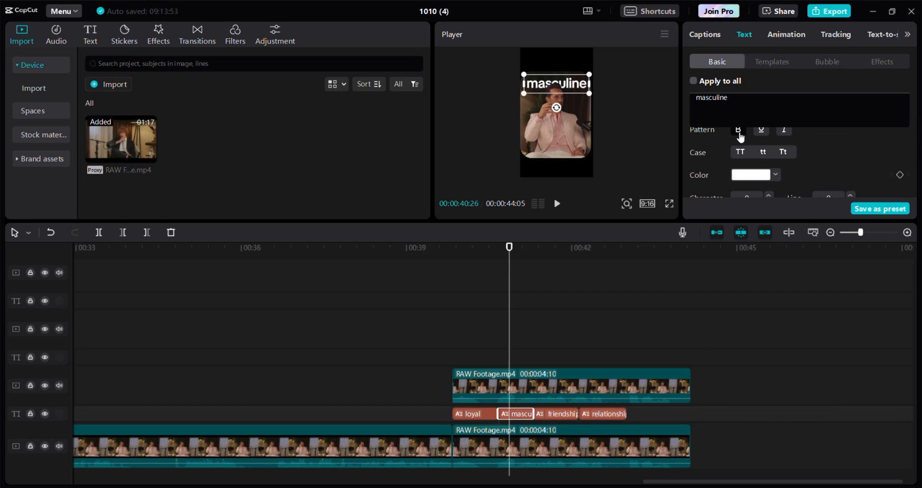
scroll(742, 158, "up", 1)
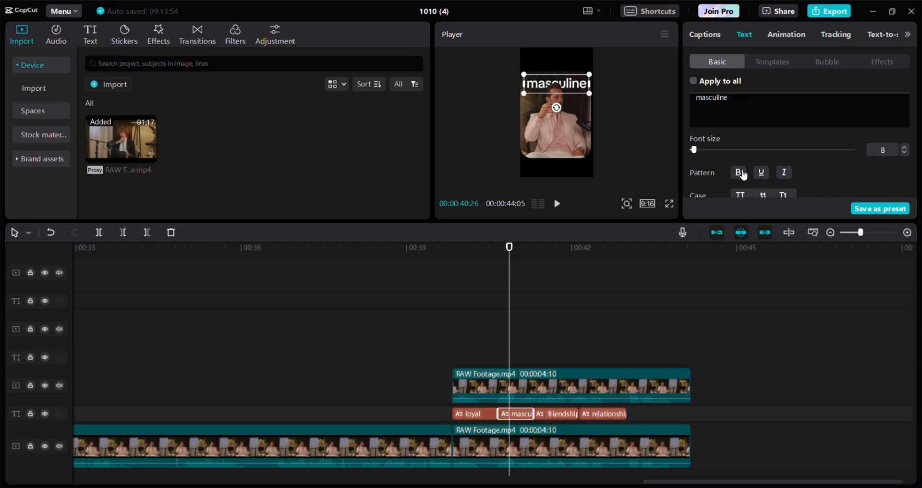
left_click(742, 174)
Step: Change the "masculine" caption's text color to red
scroll(807, 163, "down", 3)
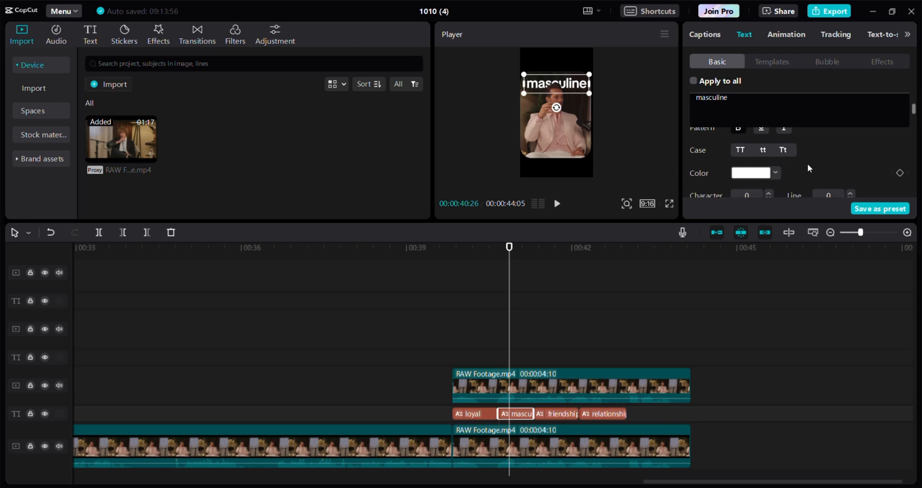
scroll(759, 164, "up", 2)
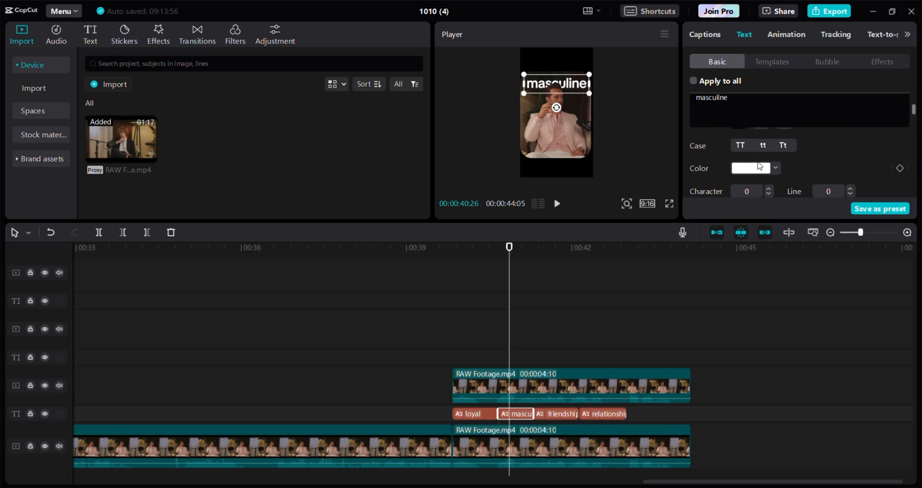
left_click(762, 169)
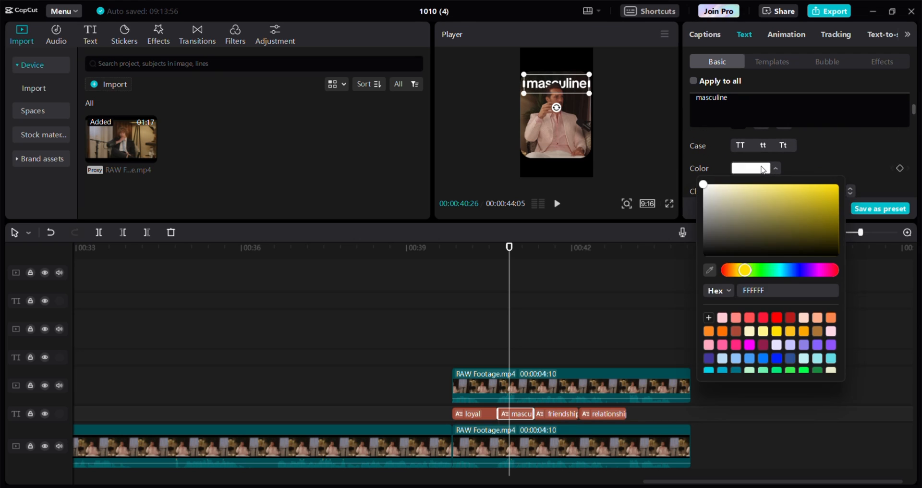
left_click(776, 319)
left_click(818, 130)
scroll(777, 159, "down", 3)
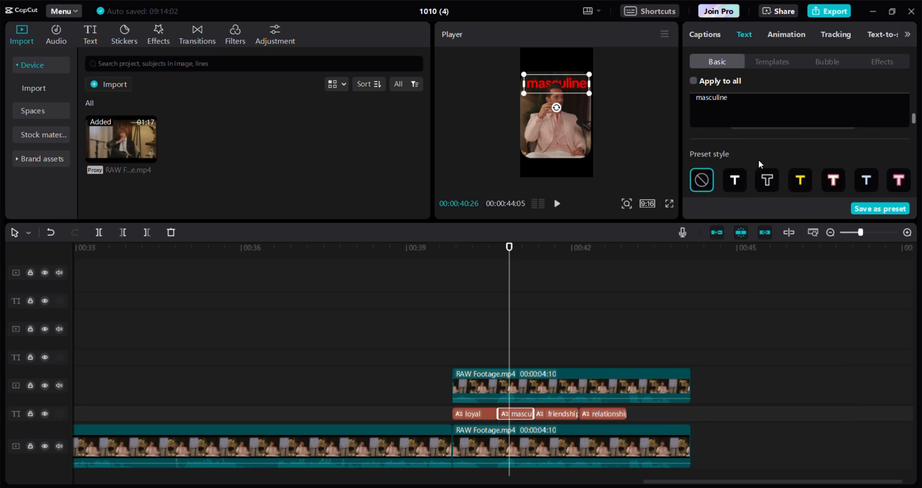
Step: Switch the "masculine" caption to title case
scroll(758, 159, "up", 4)
scroll(763, 162, "down", 2)
left_click(783, 154)
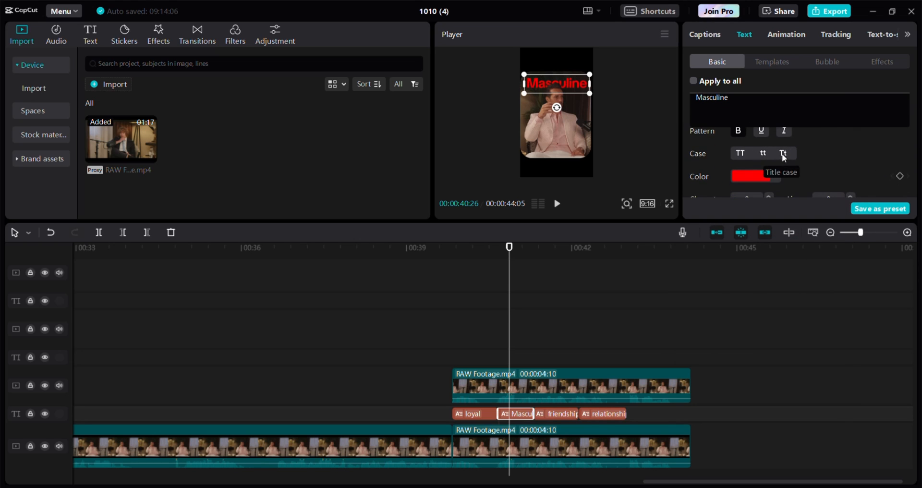
Step: Add a shadow to the "Masculine" caption with 13% bluriness and distance 11, and open the full-screen preview
scroll(781, 153, "down", 1)
scroll(782, 154, "down", 6)
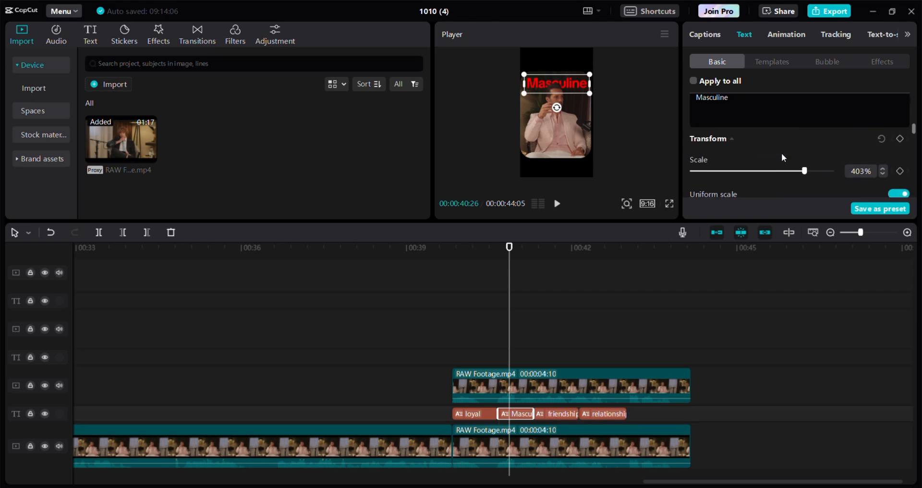
scroll(771, 163, "down", 6)
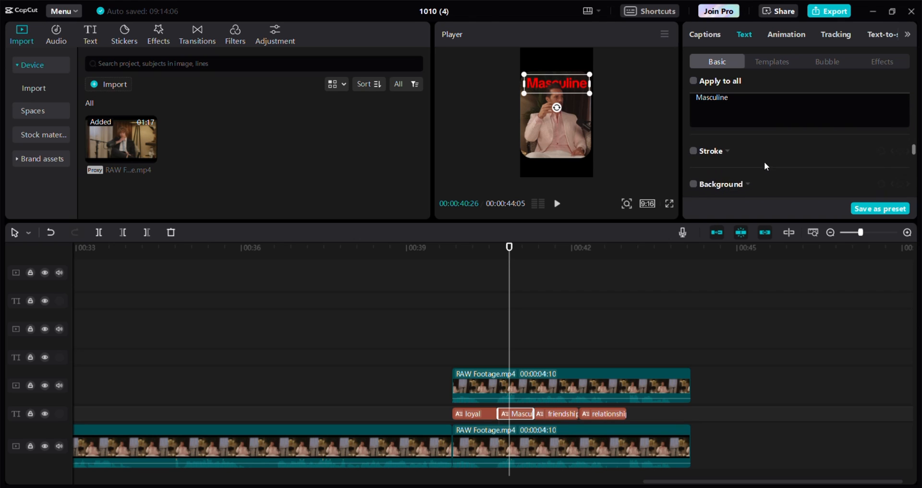
scroll(700, 160, "down", 4)
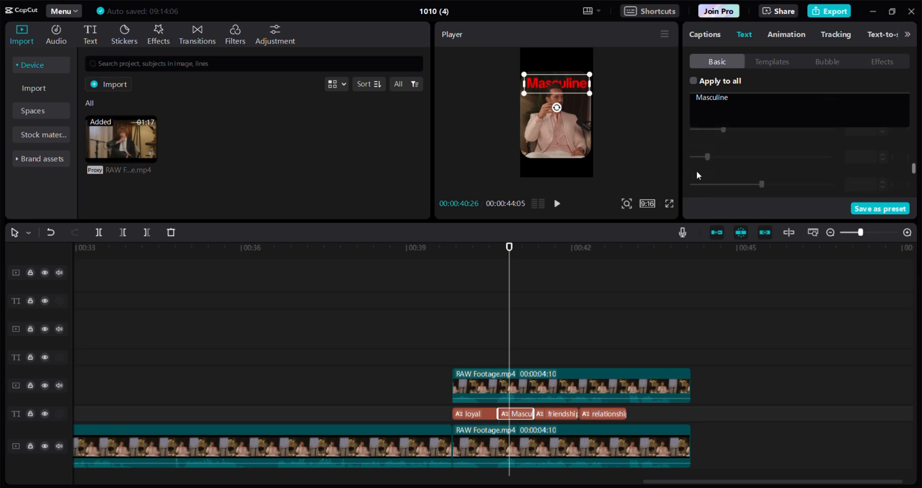
left_click(694, 183)
scroll(754, 168, "down", 2)
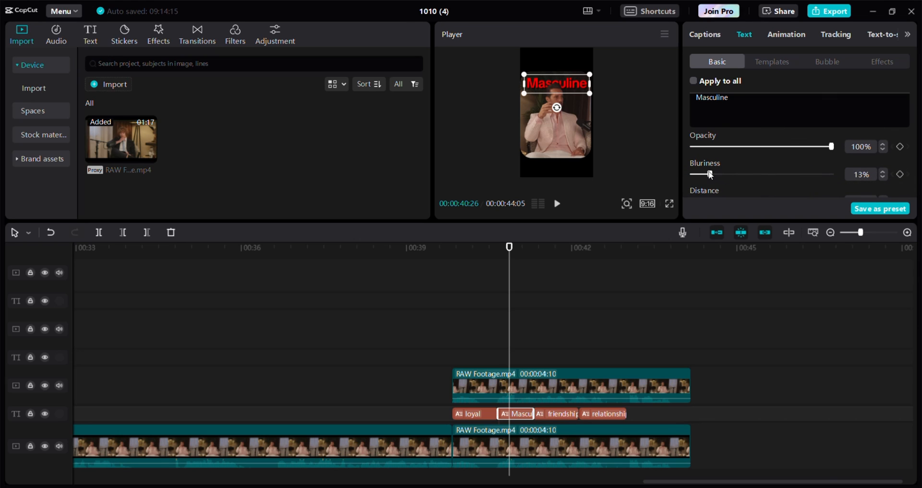
scroll(708, 172, "down", 1)
left_click_drag(704, 160, 707, 161)
left_click(669, 204)
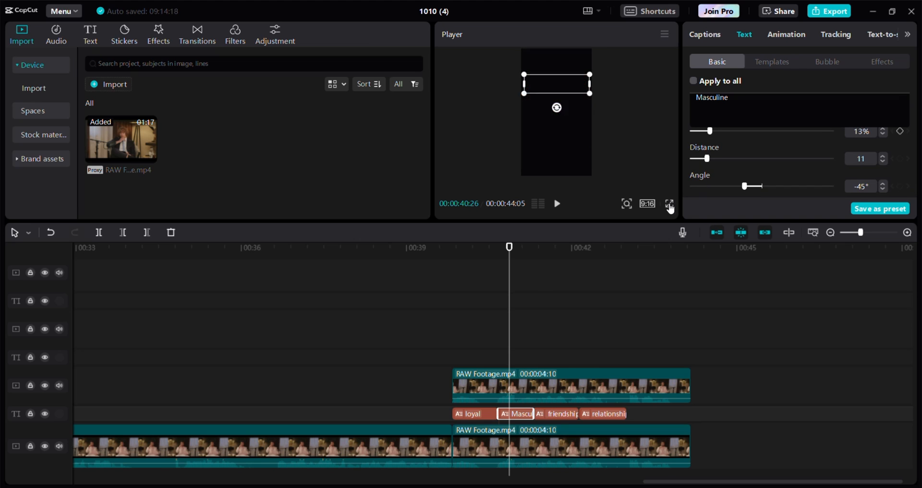
Step: Leave the full-screen preview and play the video on to the "friendship" caption
left_click(669, 205)
key("Escape")
key("space")
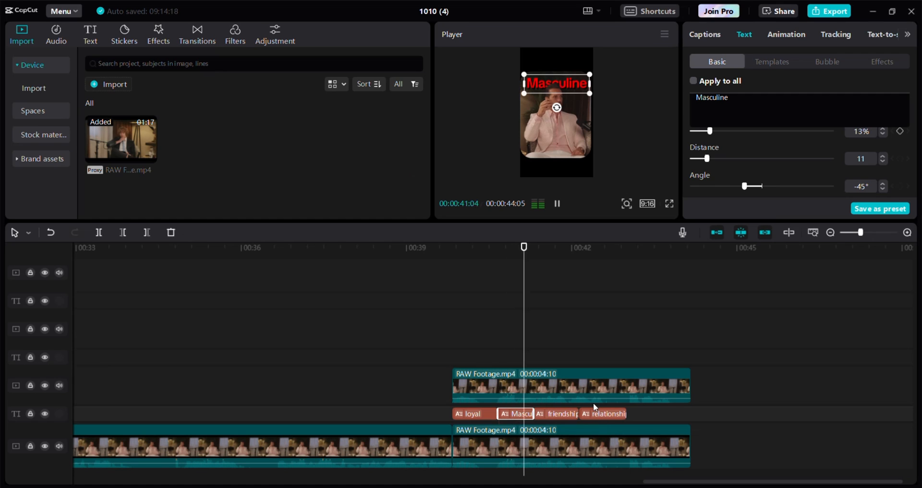
Step: Move the "friendship" caption up to the speaker's head level and set its font to Calibri Bold
left_click(575, 414)
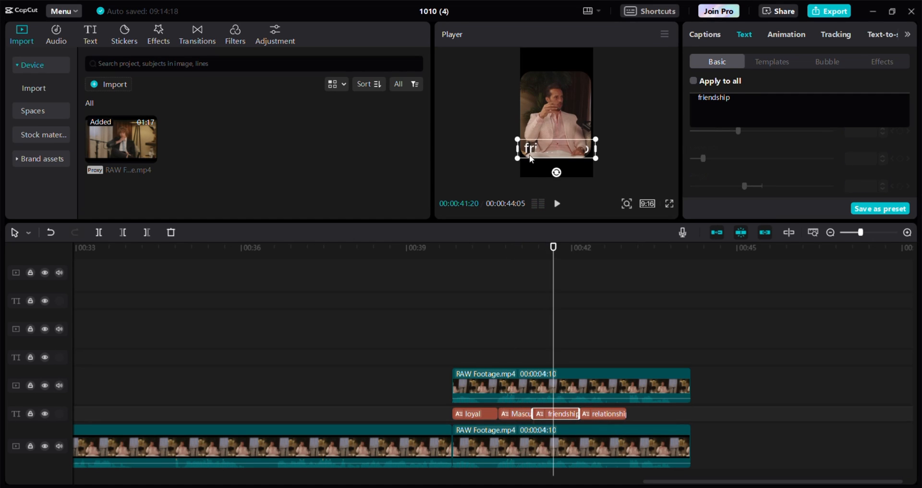
left_click_drag(530, 155, 529, 81)
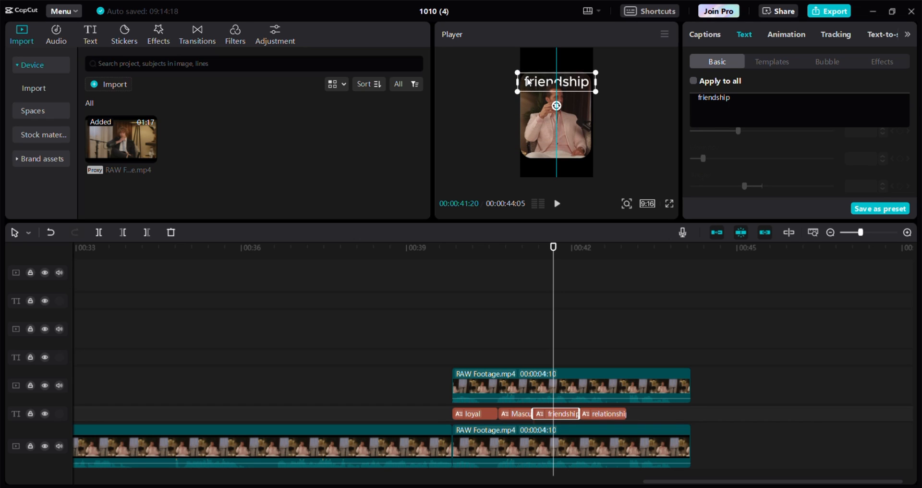
scroll(790, 152, "up", 10)
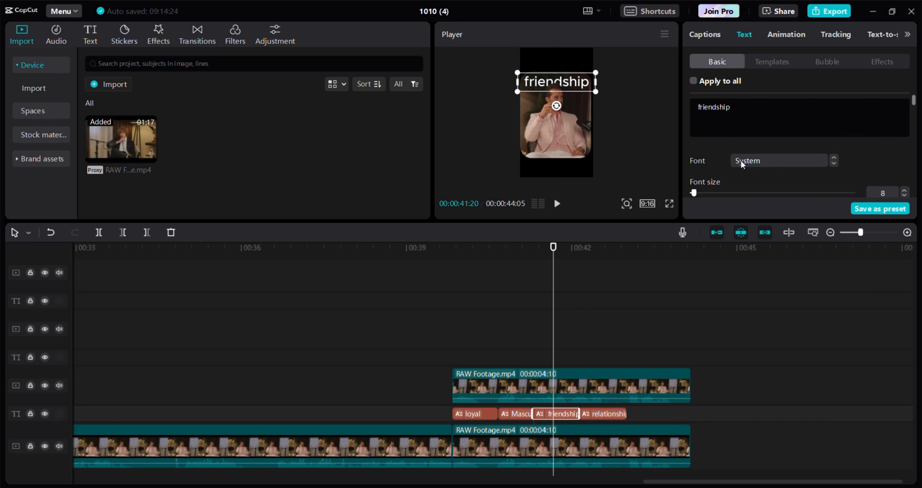
left_click(743, 161)
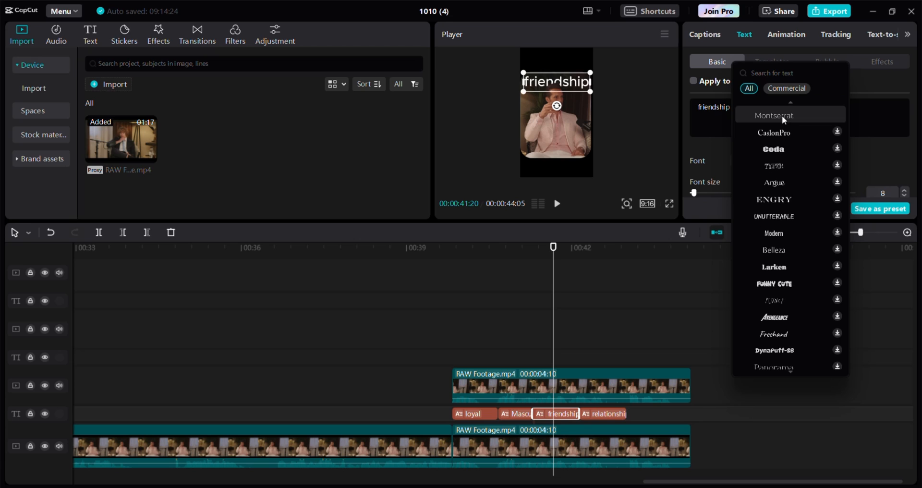
scroll(800, 169, "down", 15)
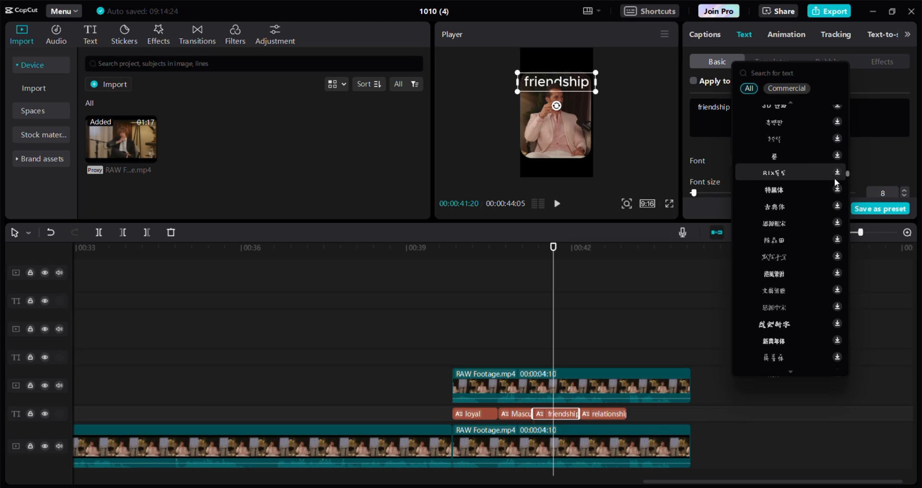
scroll(812, 260, "down", 10)
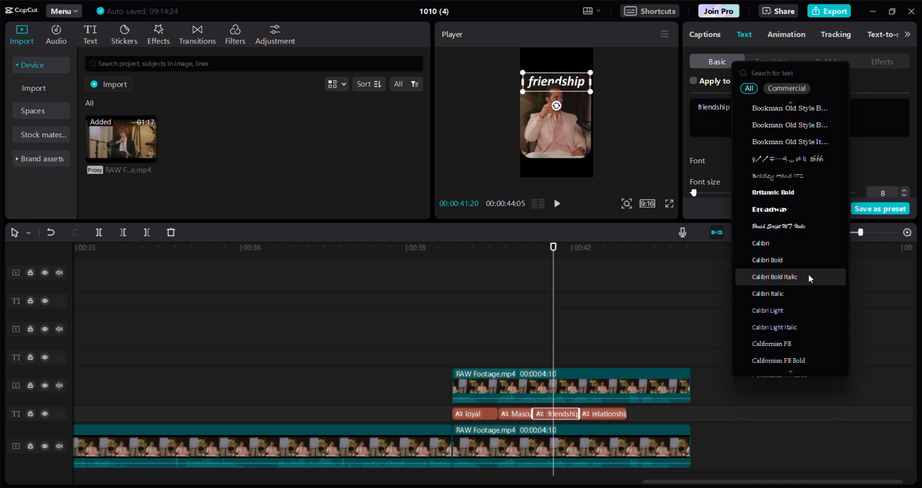
left_click(811, 264)
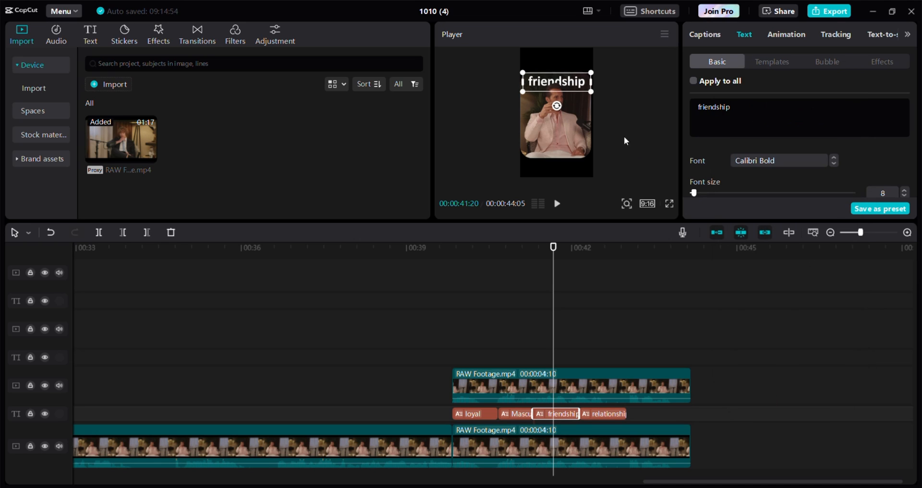
Step: Color the "friendship" caption blue and switch it to title case
scroll(824, 175, "down", 1)
scroll(757, 176, "down", 2)
left_click(752, 137)
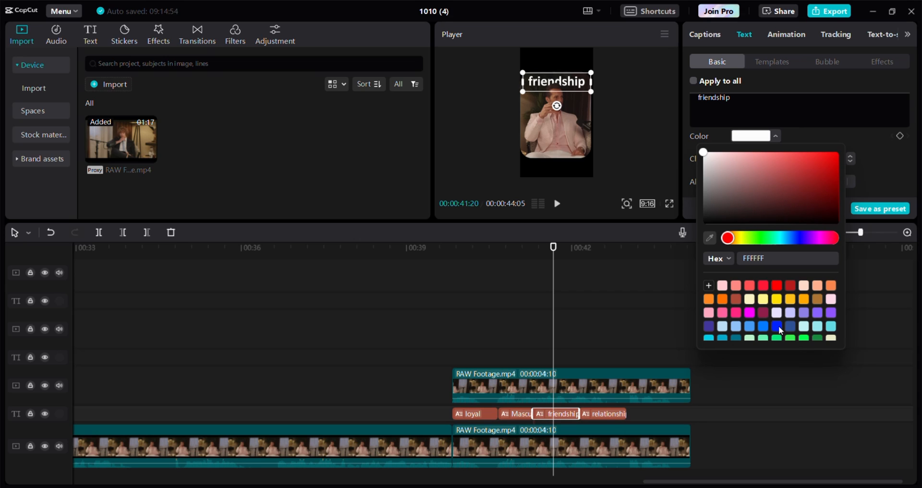
left_click(778, 326)
left_click(751, 120)
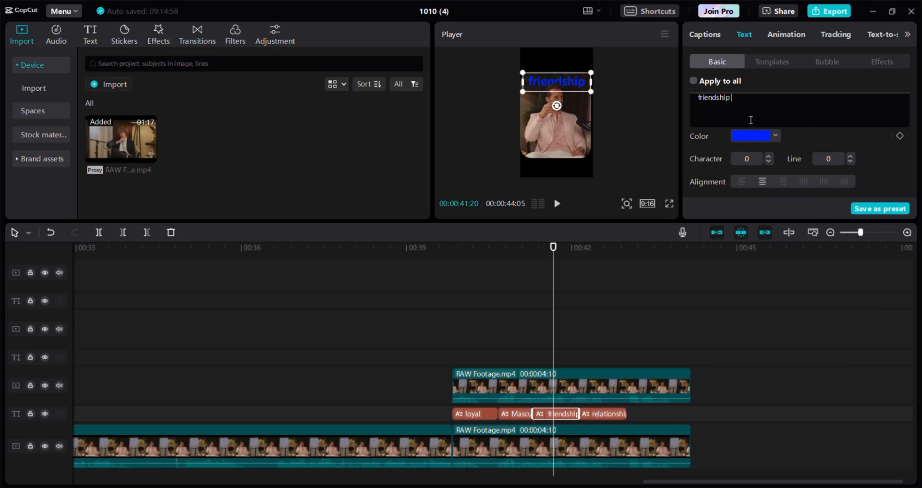
scroll(748, 157, "up", 2)
left_click(784, 158)
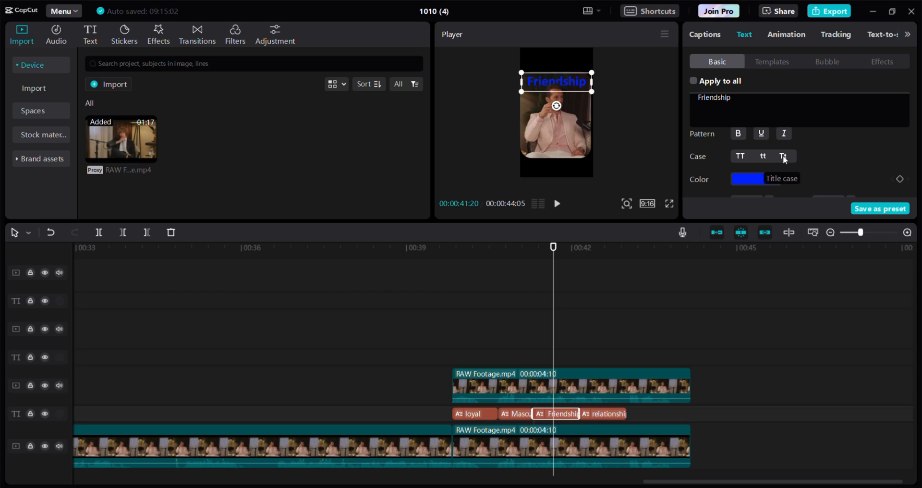
Step: Add a shadow with 14% bluriness to the "Friendship" caption and preview the video full screen up to the "relationship" caption
scroll(783, 155, "down", 10)
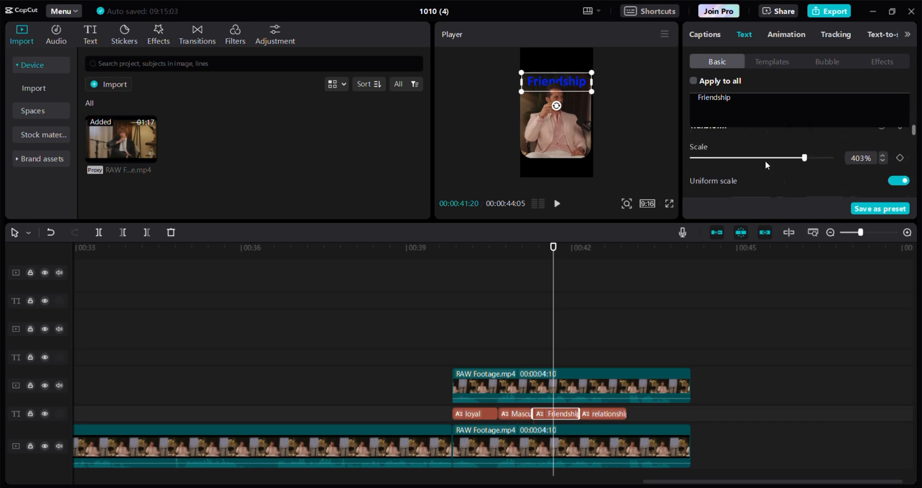
scroll(711, 159, "up", 1)
scroll(708, 162, "down", 4)
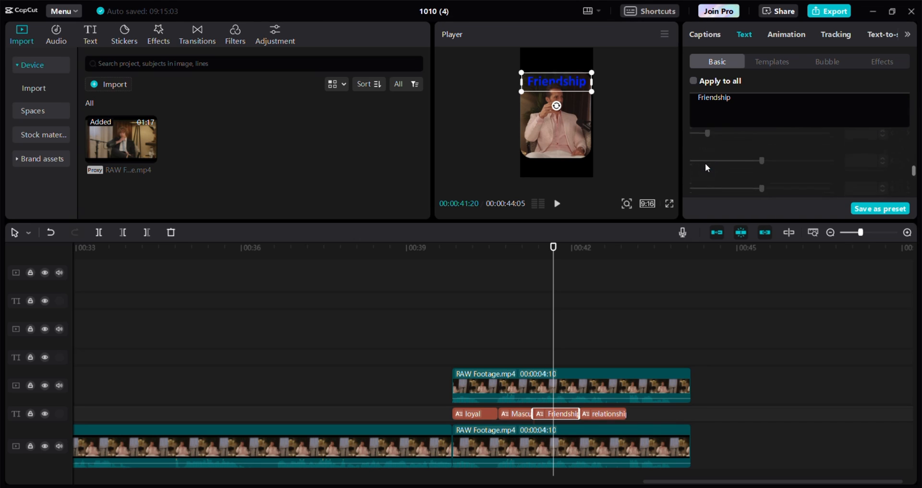
scroll(702, 165, "down", 1)
left_click(692, 138)
scroll(810, 156, "down", 2)
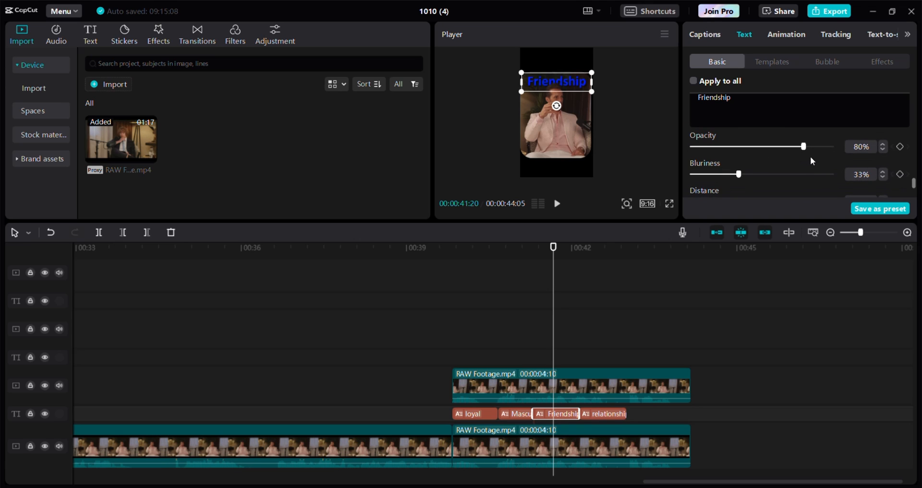
left_click_drag(735, 176, 712, 175)
scroll(708, 166, "down", 1)
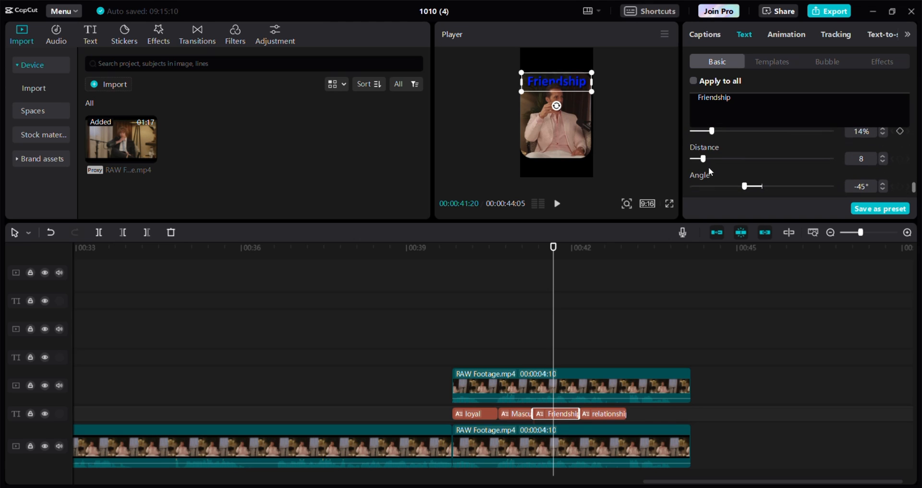
left_click(670, 203)
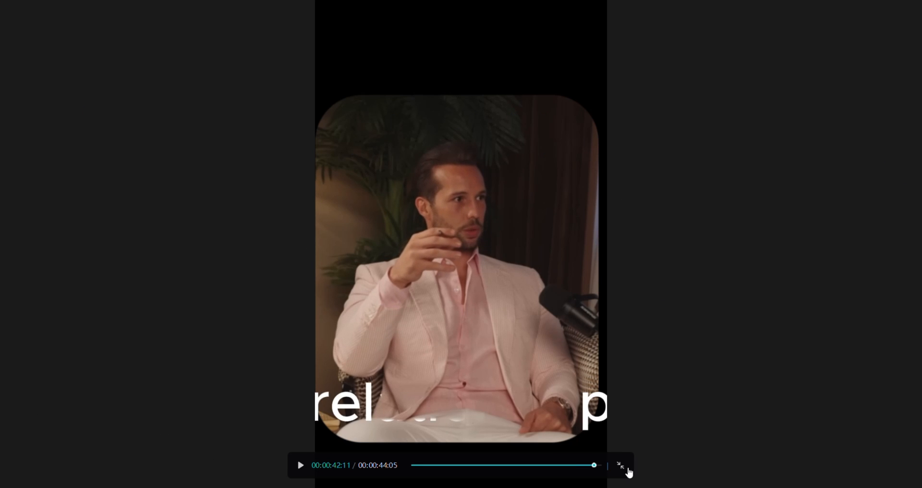
left_click(625, 468)
Step: Move the "relationship" caption up to the speaker's head, shrink it to the frame width and set its font to Gill Sans MT Bold Italic
left_click(600, 413)
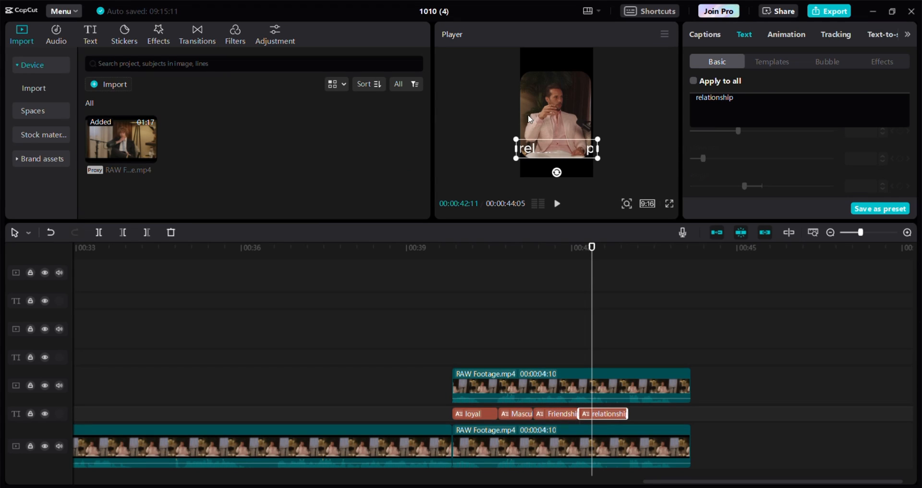
left_click_drag(524, 156, 523, 91)
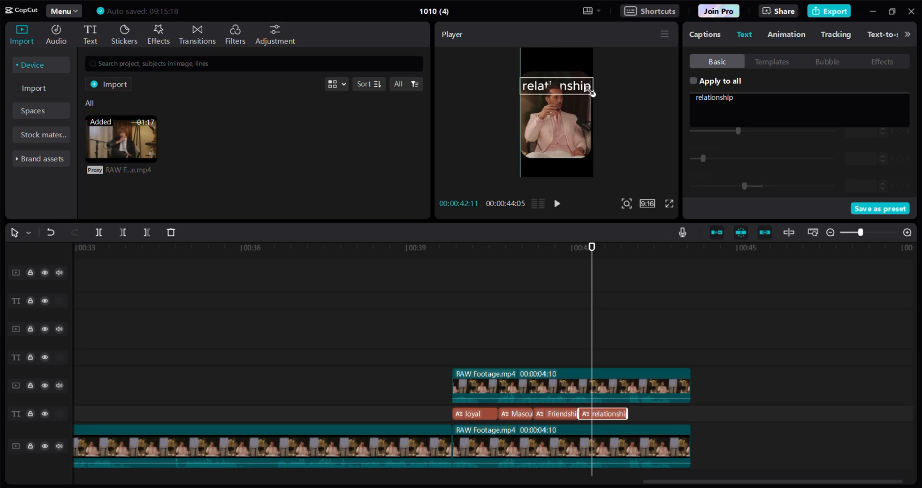
left_click(752, 160)
scroll(790, 241, "down", 15)
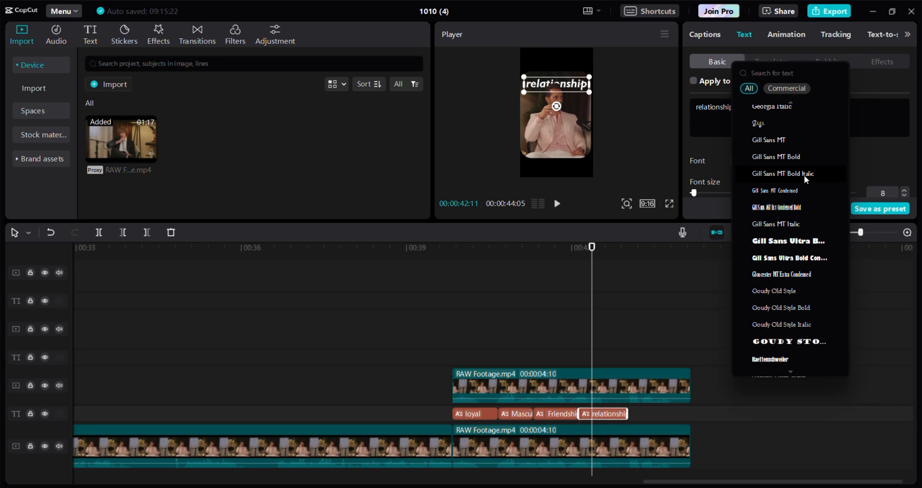
left_click(805, 176)
Step: Change the "relationship" caption's text color to bright green 00FF4B
scroll(734, 164, "down", 2)
scroll(741, 158, "down", 1)
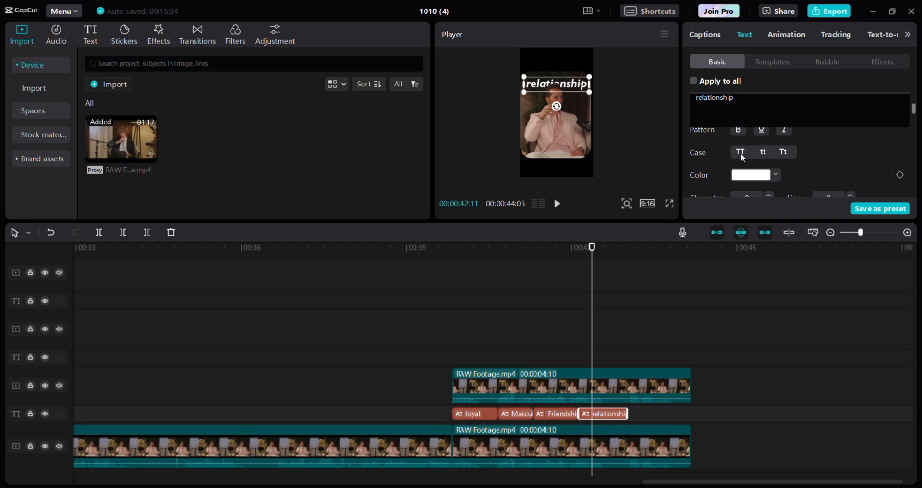
left_click(758, 174)
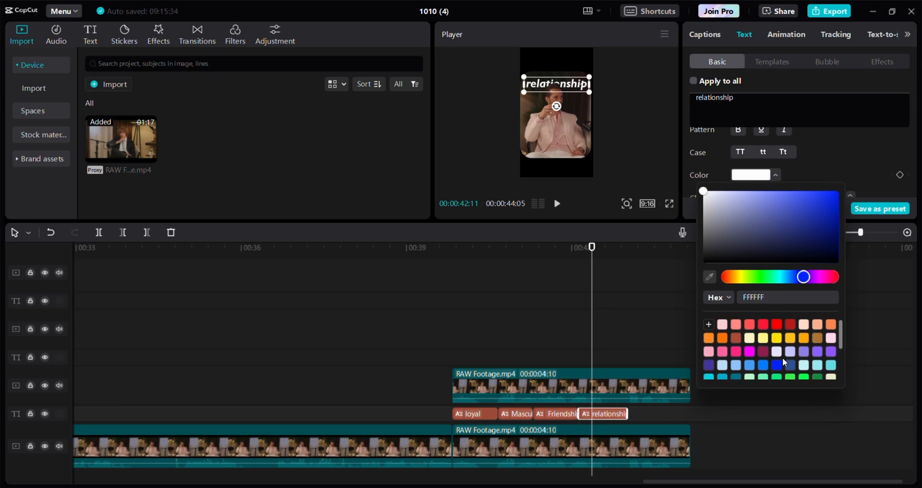
scroll(815, 360, "down", 3)
left_click(803, 336)
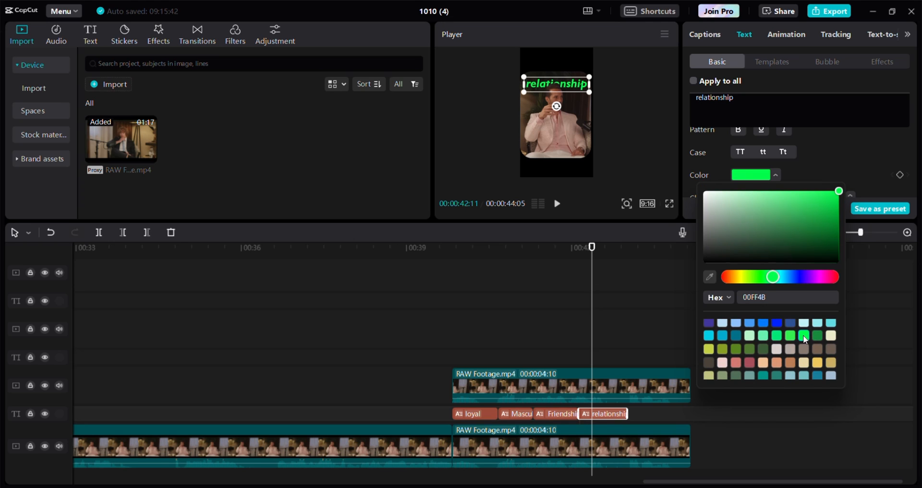
left_click(841, 166)
Step: Add a shadow with distance 10 to the "relationship" caption
scroll(816, 169, "down", 3)
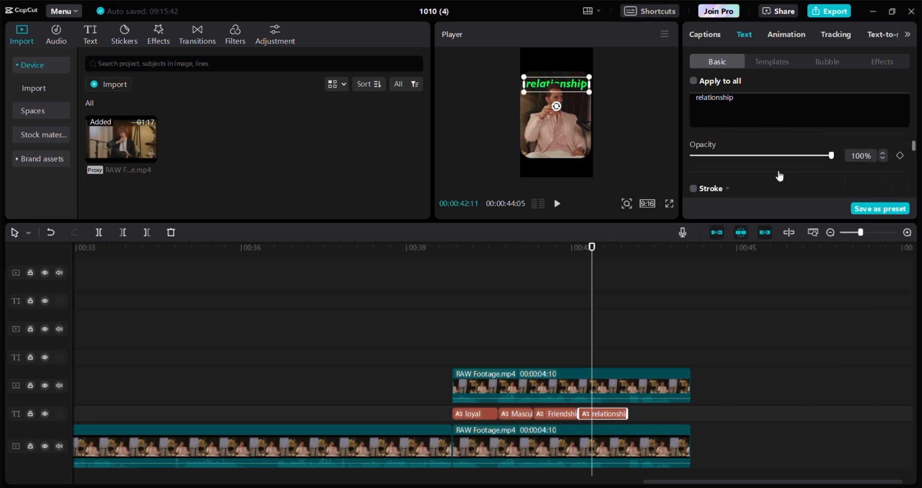
scroll(697, 177, "down", 5)
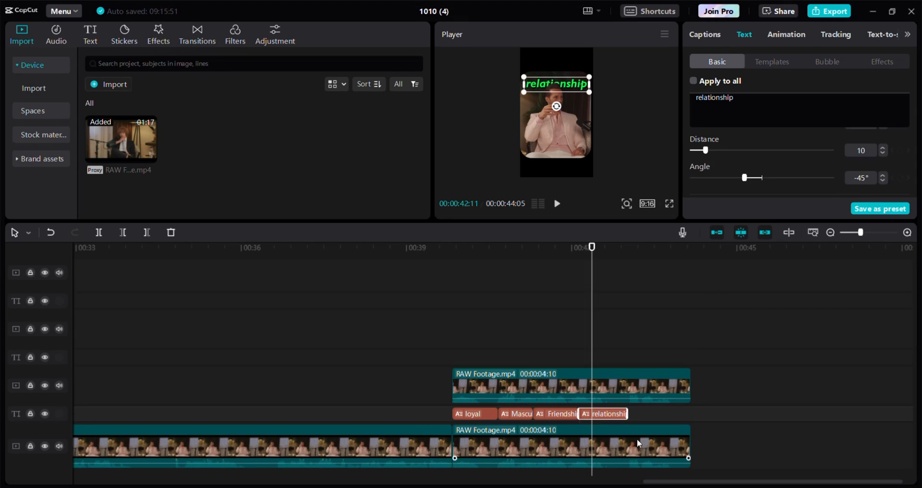
scroll(697, 178, "down", 1)
Step: Play back the section with the styled key-word captions behind the speaker
left_click_drag(591, 350, 452, 350)
key("space")
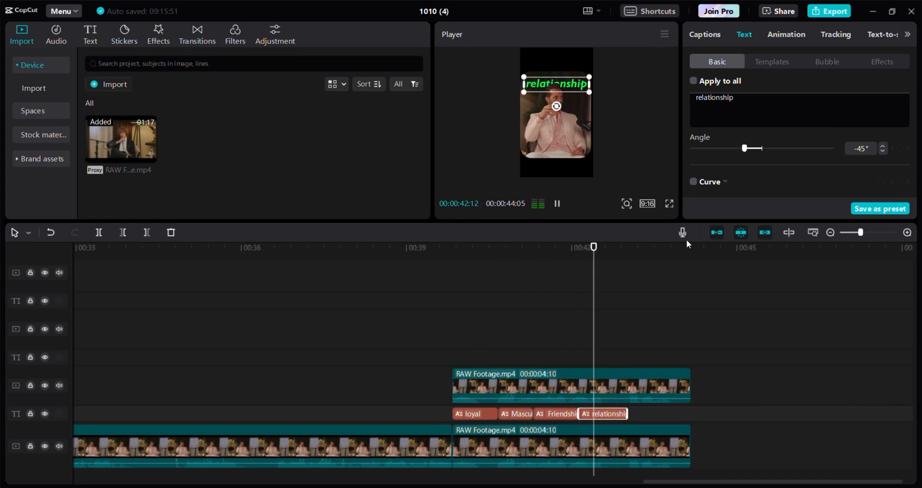
key("space")
Step: Enlarge the "as part of that" caption at 00:00:43:00 and raise it onto the speaker's lower torso
left_click_drag(643, 311, 627, 309)
scroll(640, 303, "up", 4)
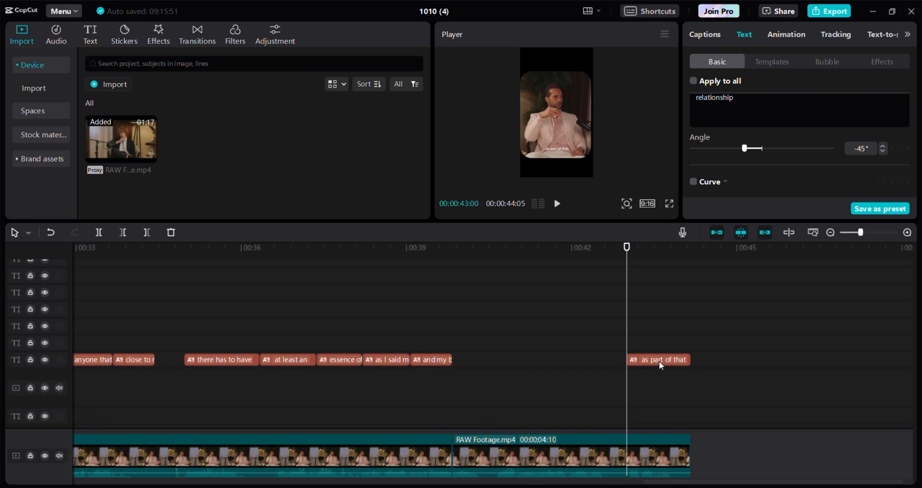
left_click(661, 366)
mouse_move(545, 144)
left_mouse_down()
mouse_move(533, 141)
mouse_move(551, 138)
left_mouse_up()
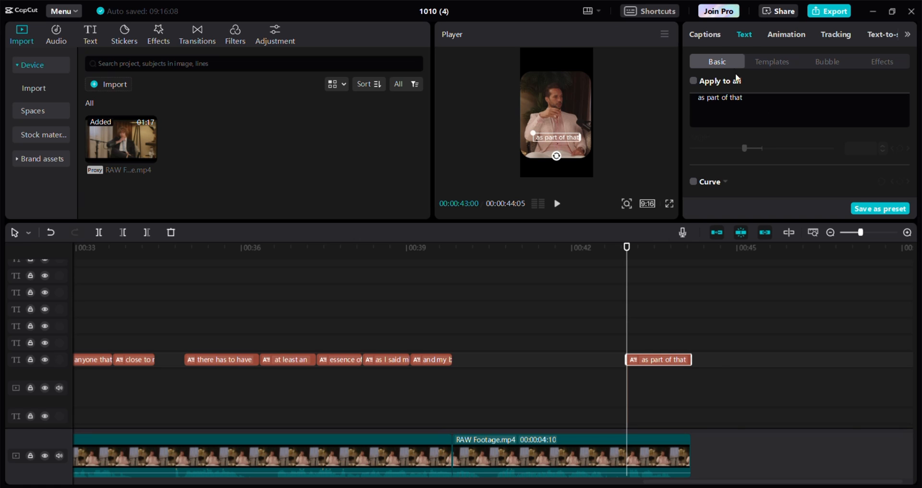
Step: Set the "as part of that" caption's font to Resolve
left_click(718, 40)
left_click(742, 37)
scroll(765, 115, "down", 2)
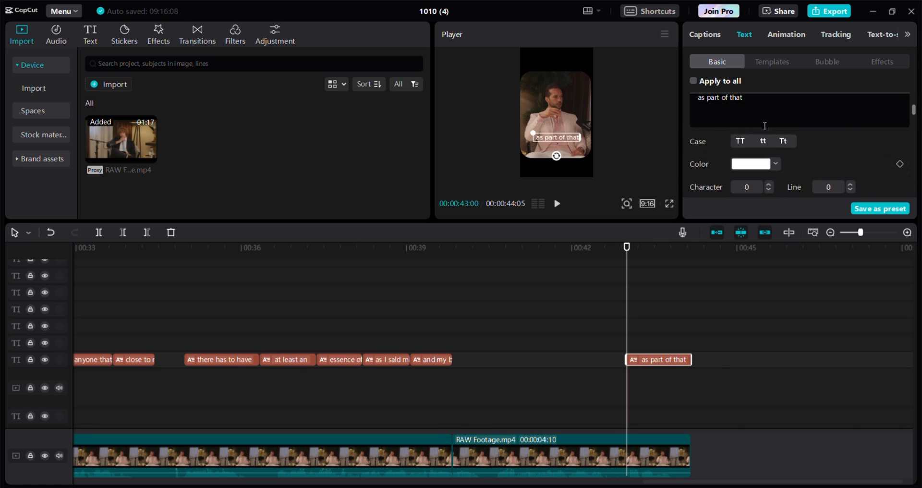
scroll(766, 127, "up", 2)
left_click(771, 165)
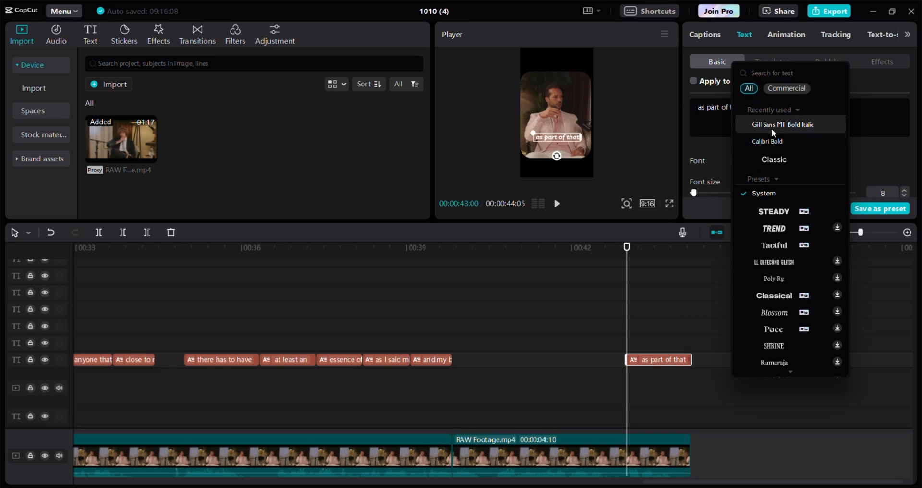
scroll(785, 158, "down", 5)
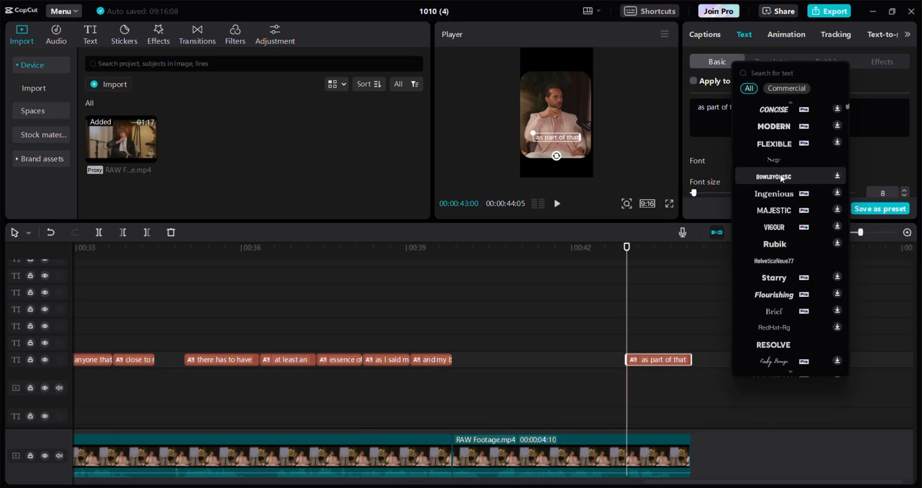
scroll(783, 182, "down", 5)
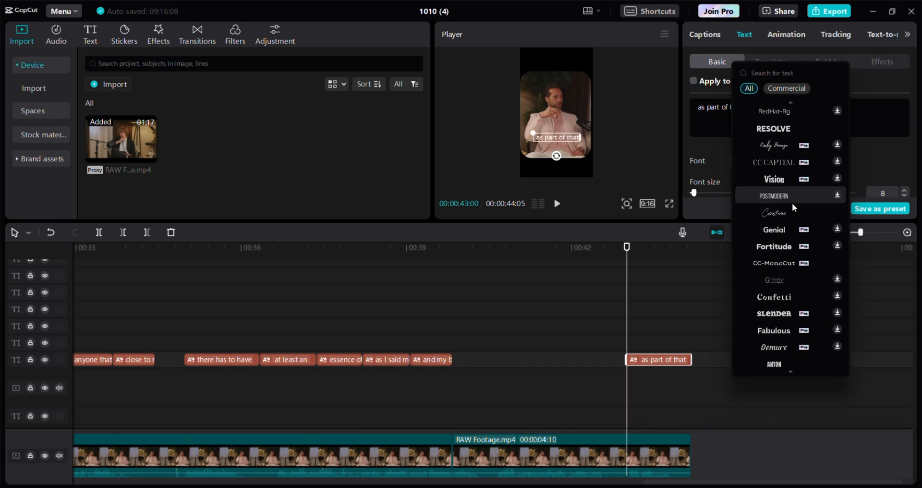
left_click(779, 134)
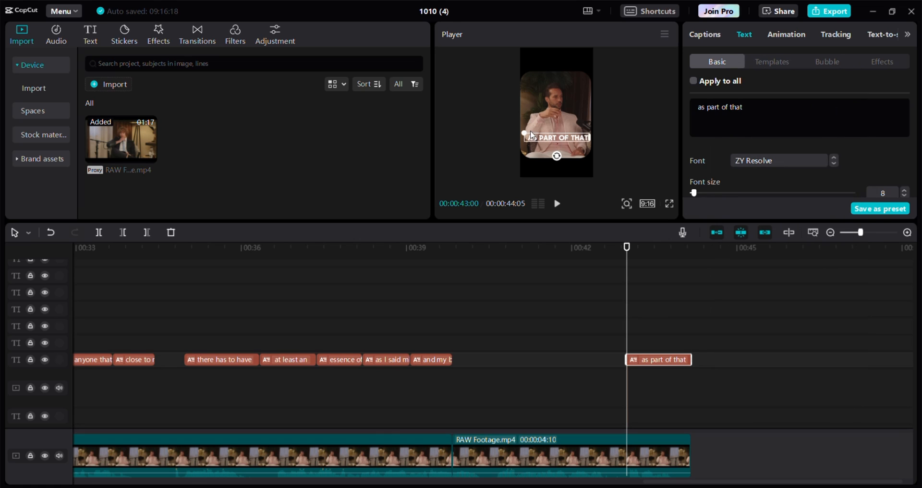
Step: Add a shadow to the "as part of that" caption and set its vertical position to -795
scroll(768, 163, "down", 2)
scroll(721, 160, "down", 3)
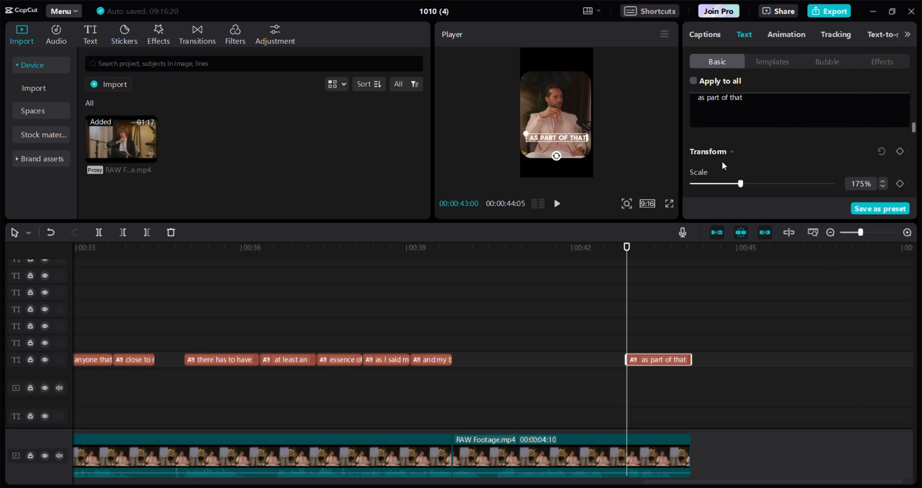
scroll(722, 161, "up", 3)
scroll(721, 157, "down", 4)
scroll(722, 157, "down", 8)
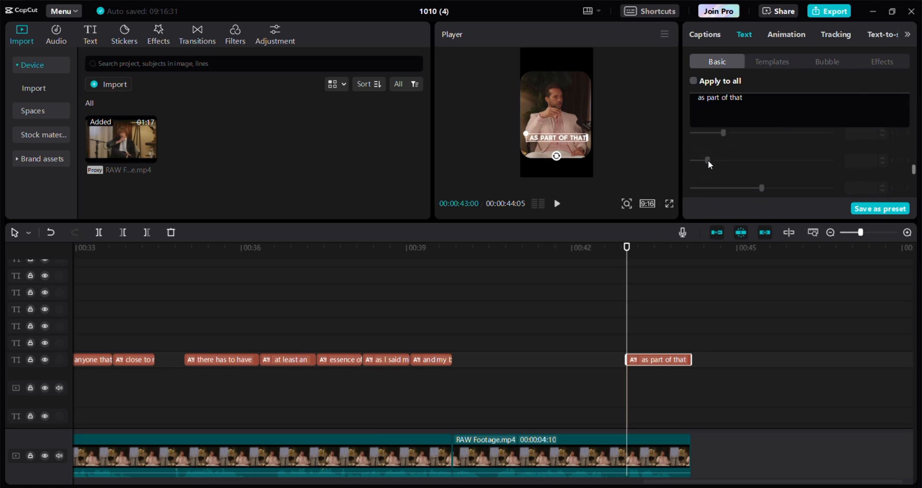
scroll(714, 162, "down", 6)
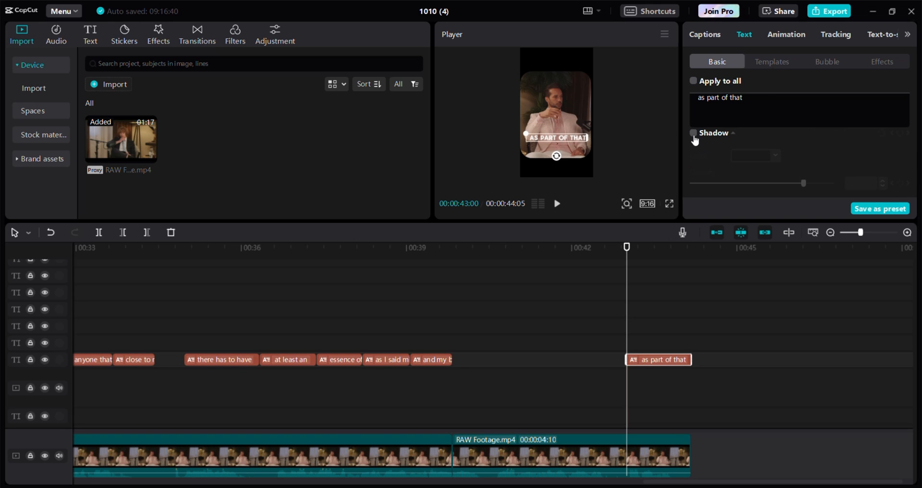
scroll(708, 154, "up", 16)
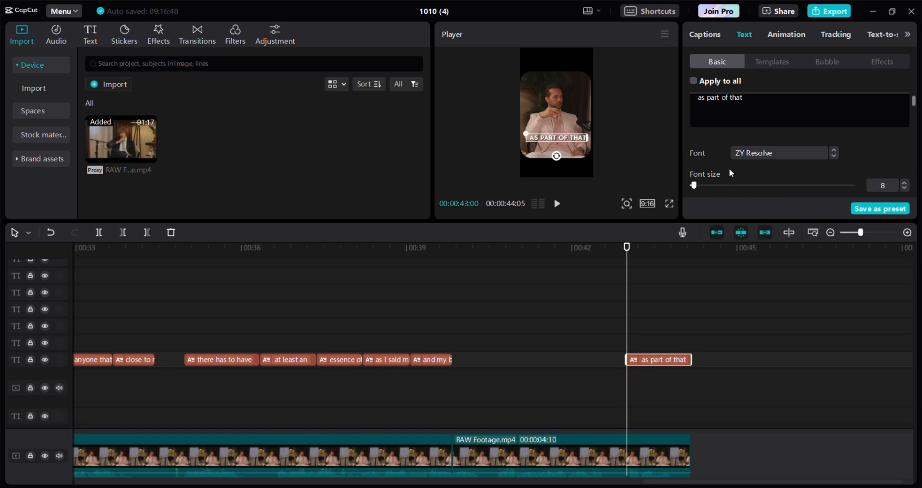
scroll(729, 168, "down", 4)
left_click(853, 164)
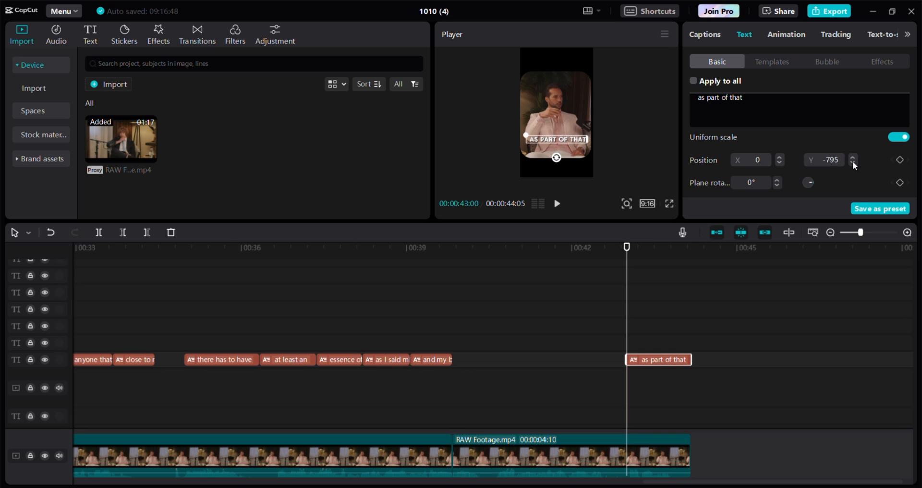
Step: Play the captioned video in full screen from the start to check the framing, stopping around 00:00:25
left_click(650, 298)
left_click_drag(650, 299, 56, 264)
left_click(811, 233)
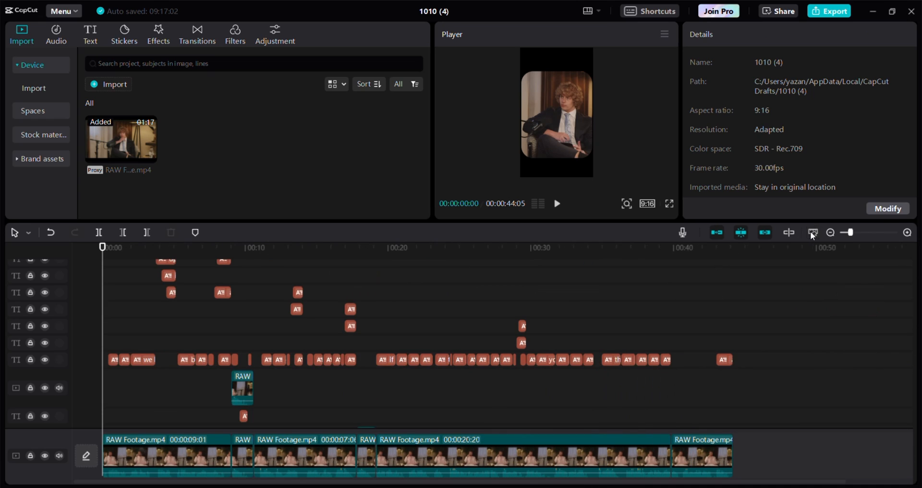
scroll(289, 312, "up", 2)
scroll(554, 383, "down", 3)
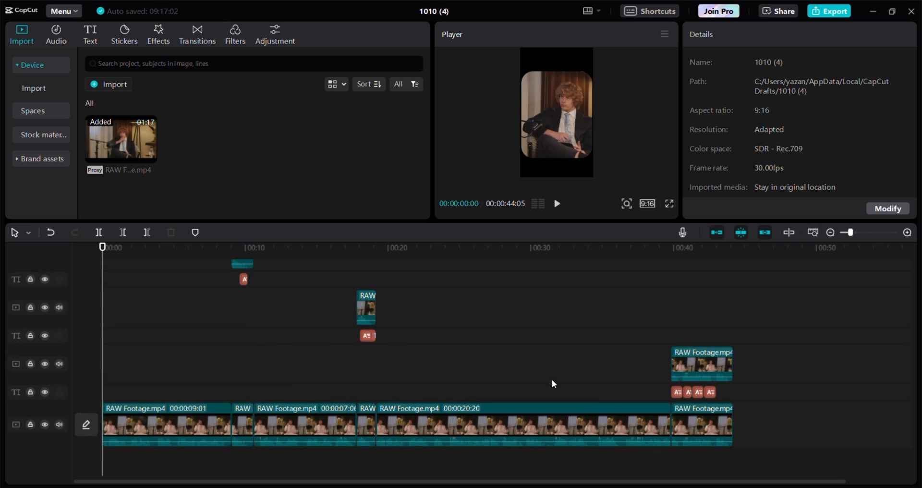
left_click(670, 203)
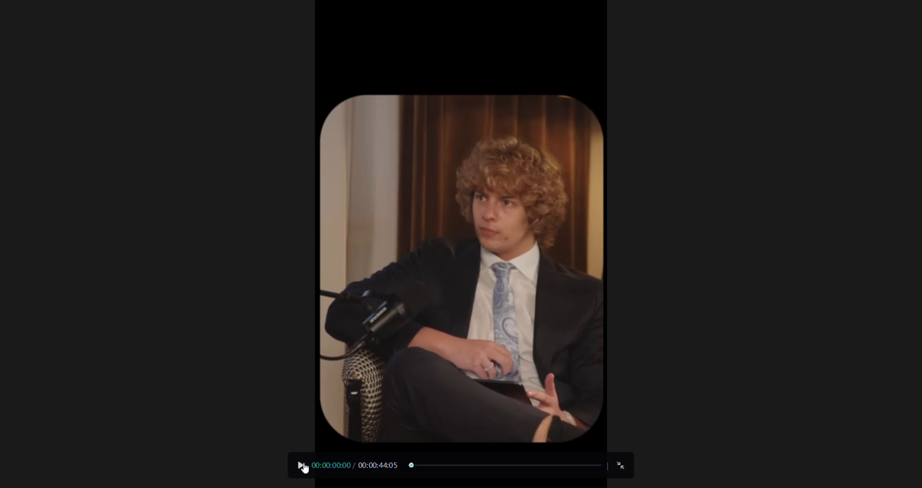
left_click(302, 465)
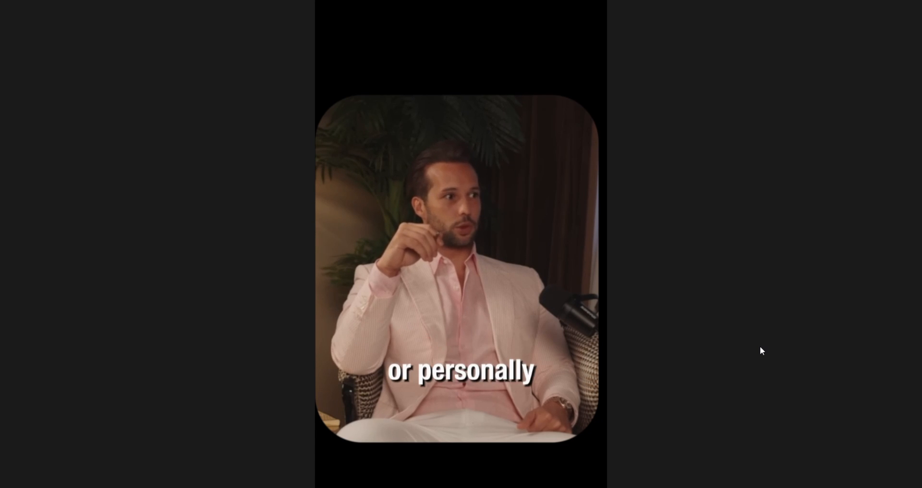
mouse_move(665, 448)
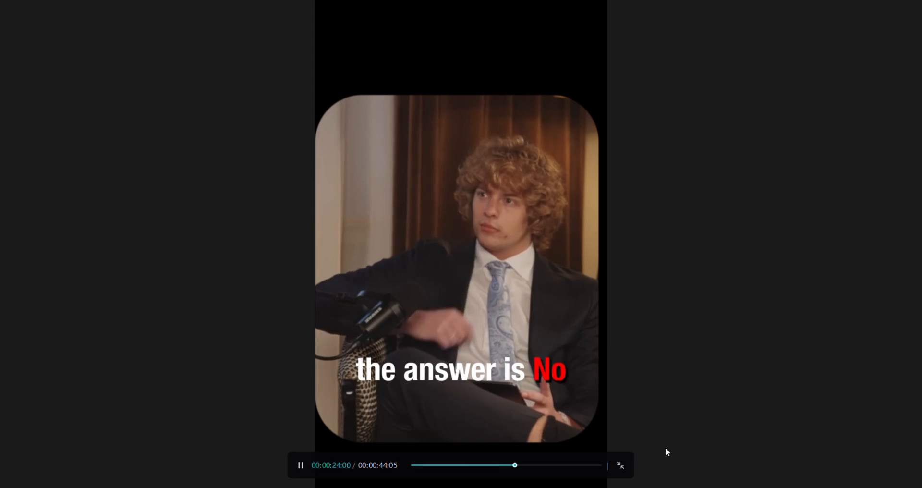
left_click(621, 464)
key("space")
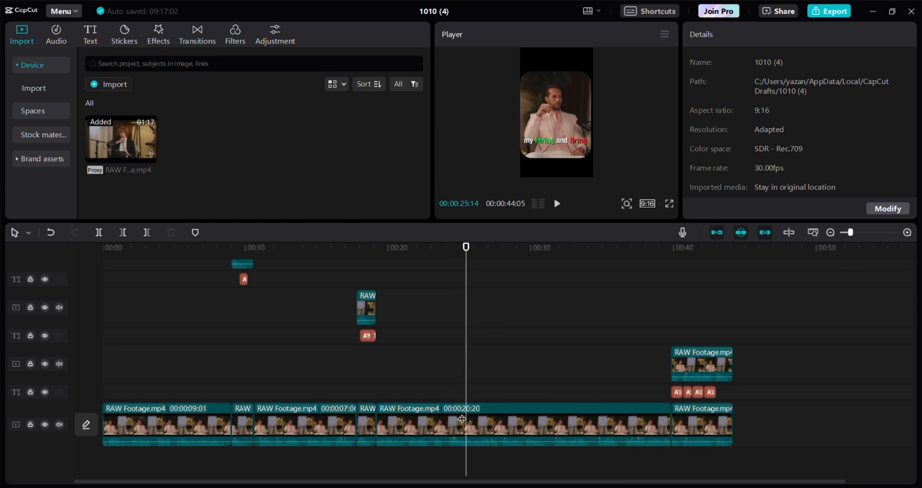
Step: Center the long 00:00:20:20 footage clip in the frame and play the section back in full screen
left_click(462, 419)
left_click_drag(581, 167, 581, 166)
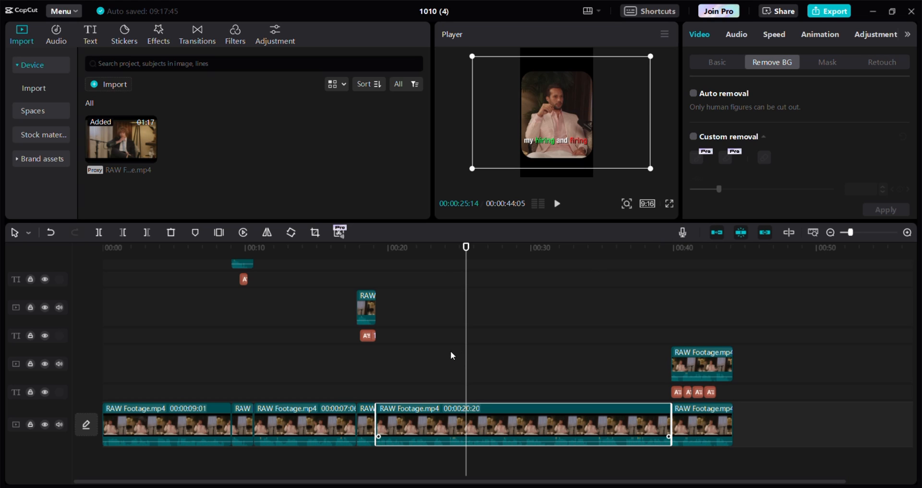
left_click_drag(452, 356, 345, 365)
left_click(669, 203)
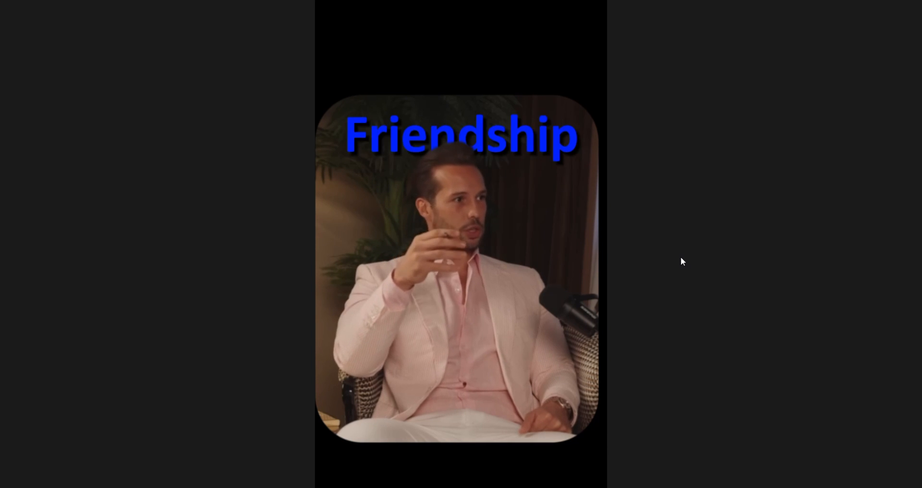
left_click(621, 465)
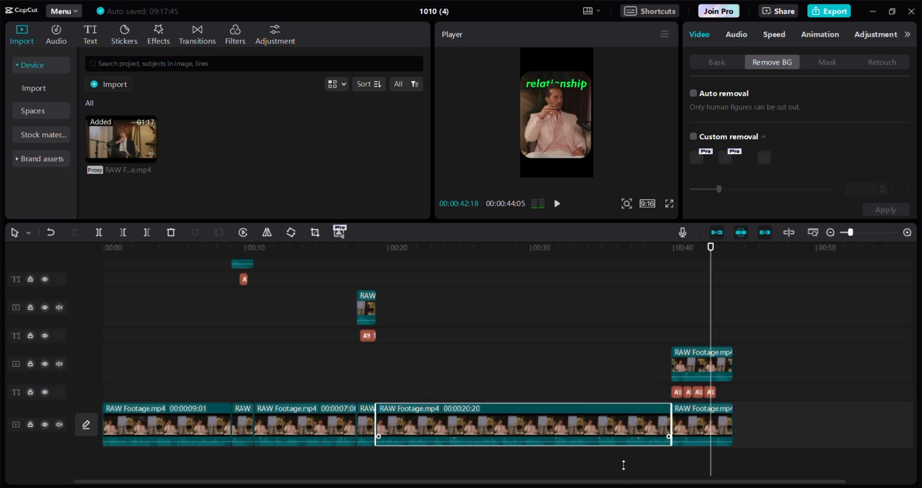
Step: Center the last footage clip and its background-removed overlay around 00:00:40:20, and check the frame in full screen
left_click(637, 321)
left_click_drag(637, 324, 683, 340)
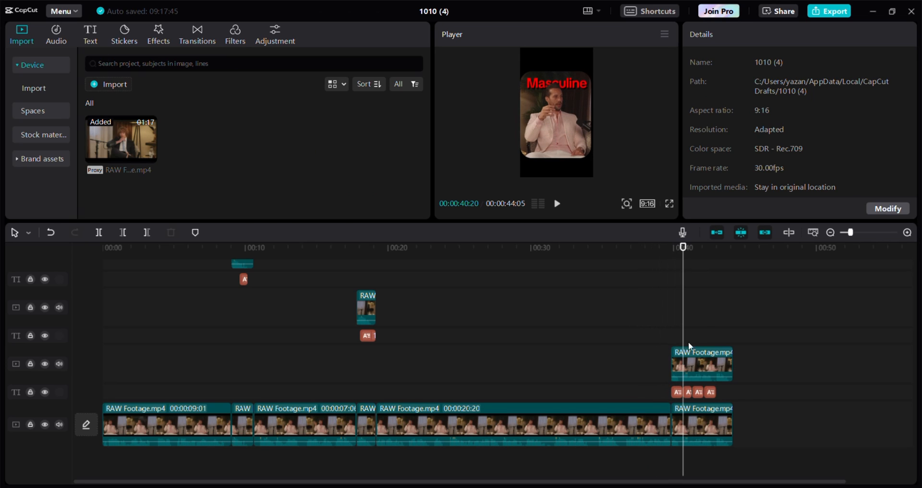
left_click(695, 355)
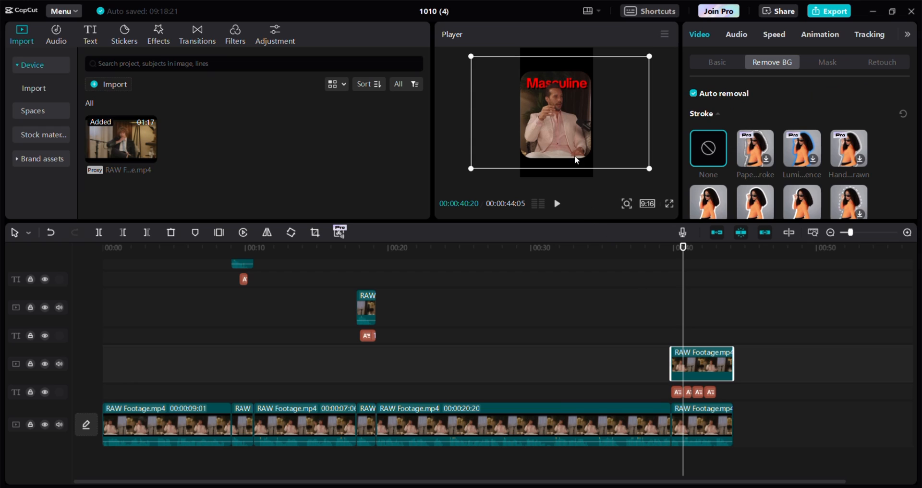
left_click(701, 430)
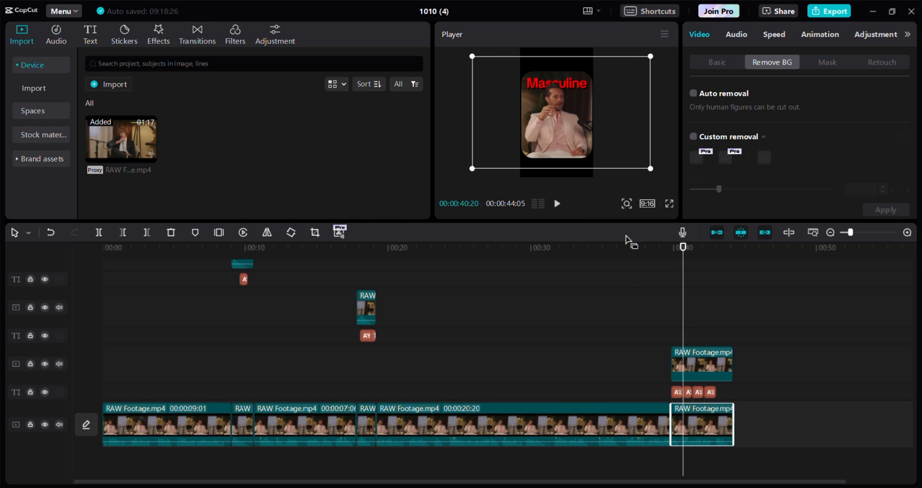
left_click(704, 356)
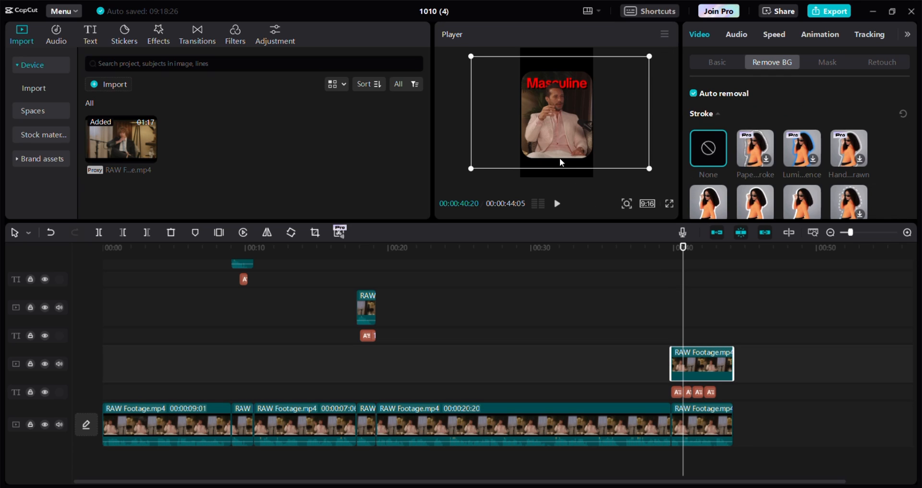
left_click_drag(560, 159, 561, 157)
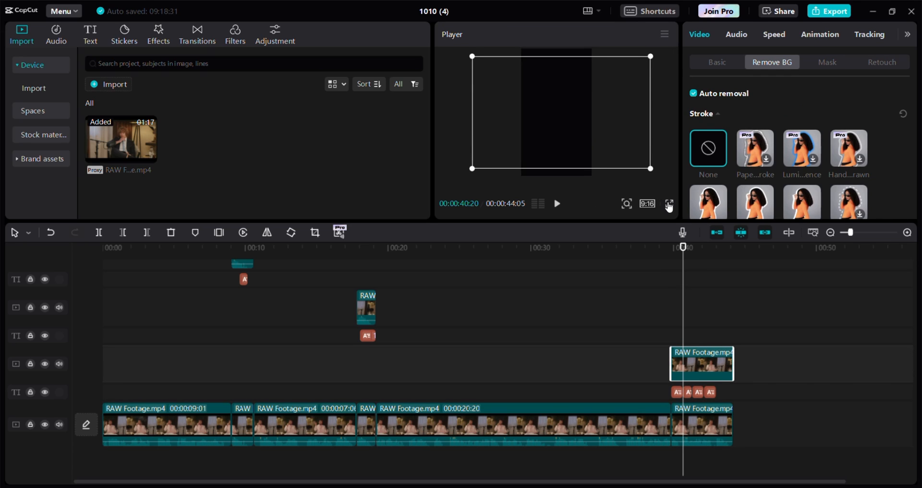
left_click(664, 201)
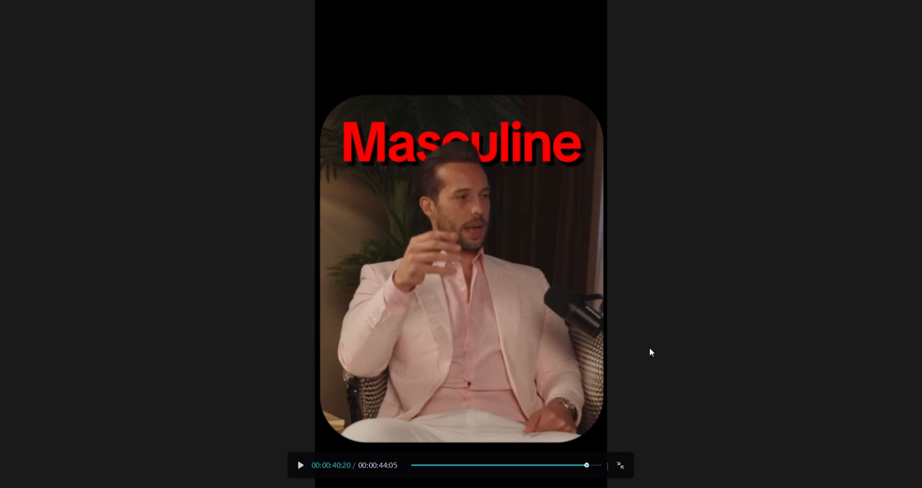
left_click(623, 467)
Step: Align the background-removed overlay clips behind the "10 out of 10" and "Important" captions with the centered footage
left_click_drag(685, 290, 371, 297)
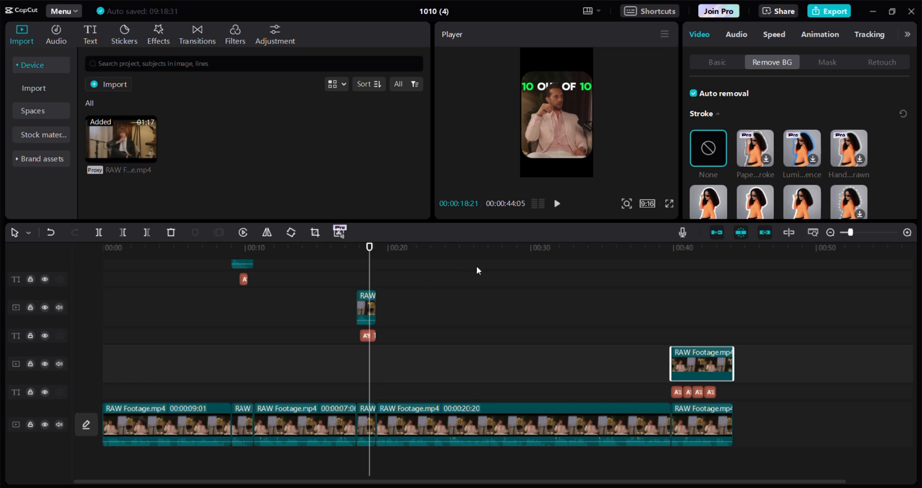
left_click(366, 304)
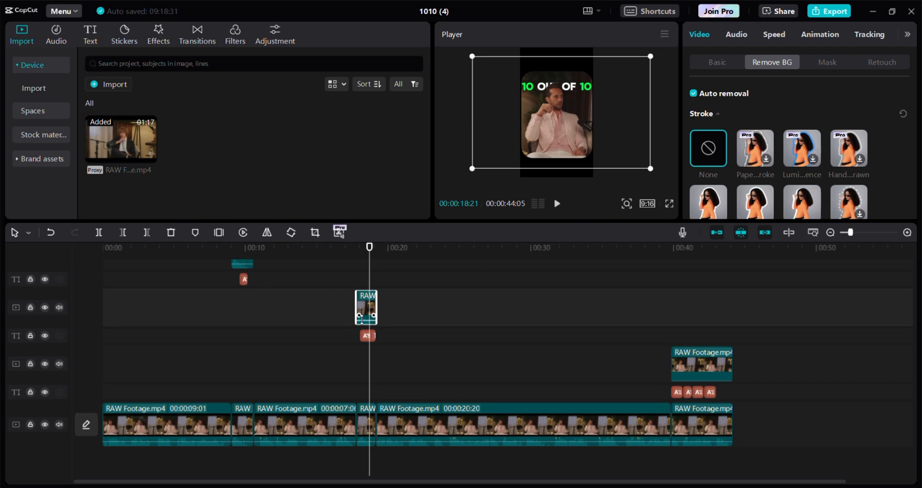
left_click(363, 278)
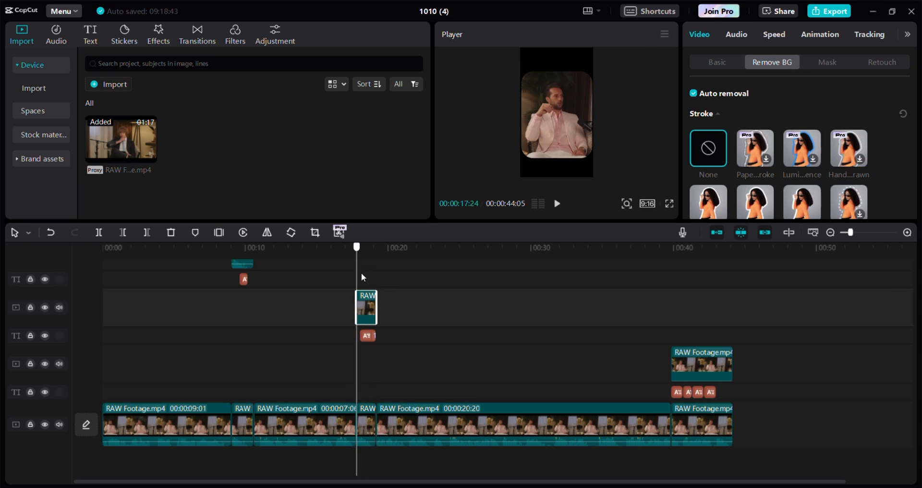
left_click_drag(363, 278, 241, 294)
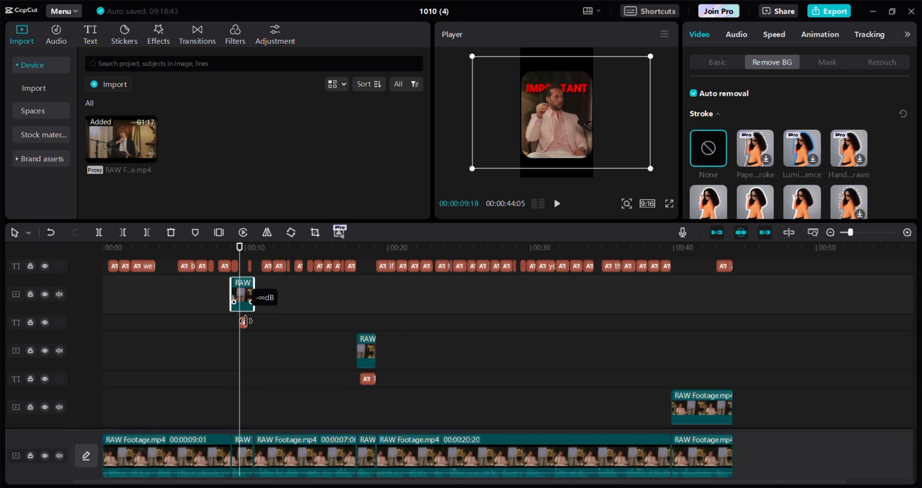
Step: Scrub through the timeline to check the clips' alignment and play back the ending in full screen
left_click_drag(240, 247, 71, 265)
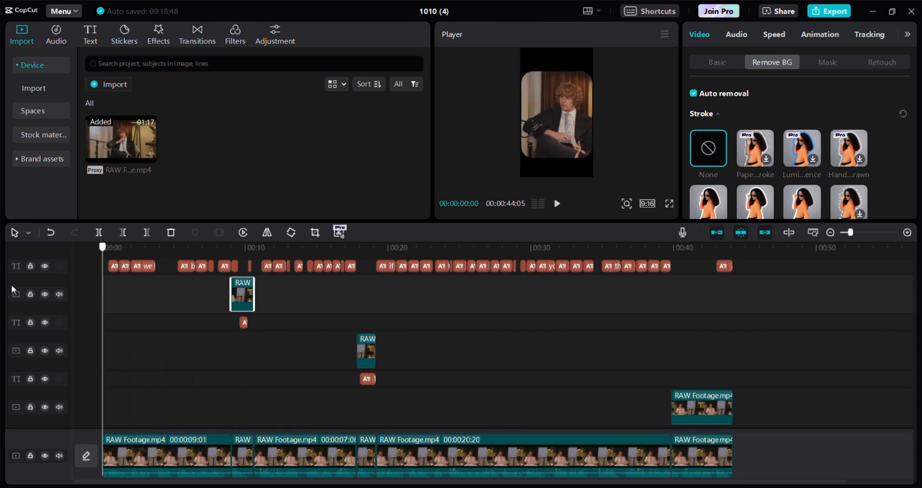
left_click_drag(77, 305, 248, 377)
scroll(364, 468, "down", 2)
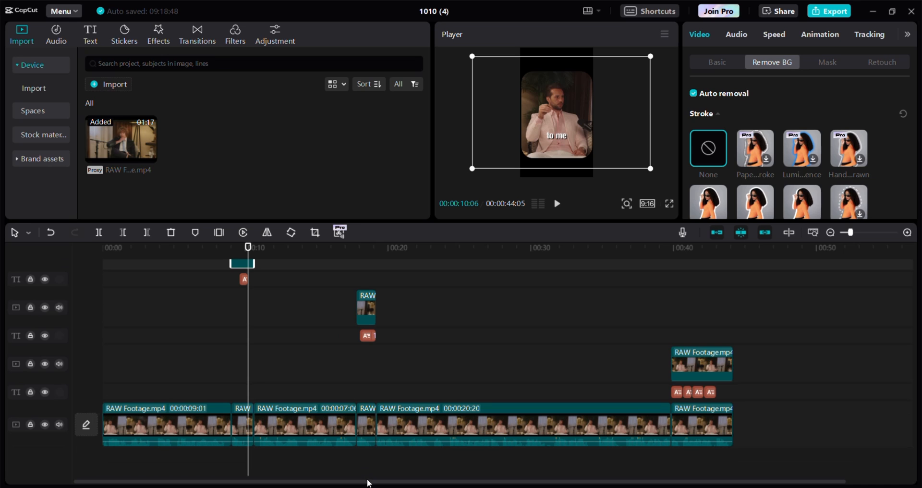
scroll(339, 480, "up", 2)
scroll(797, 398, "down", 2)
left_click_drag(594, 279, 665, 275)
left_click(669, 204)
key("space")
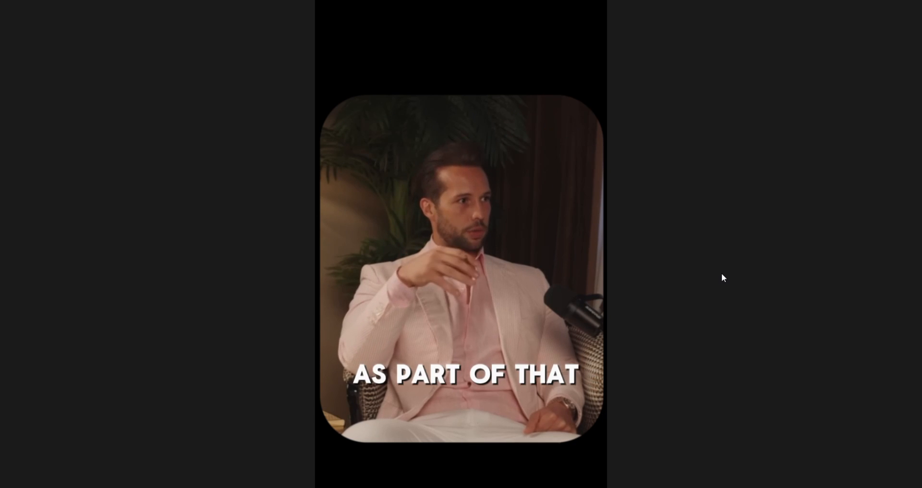
key("Escape")
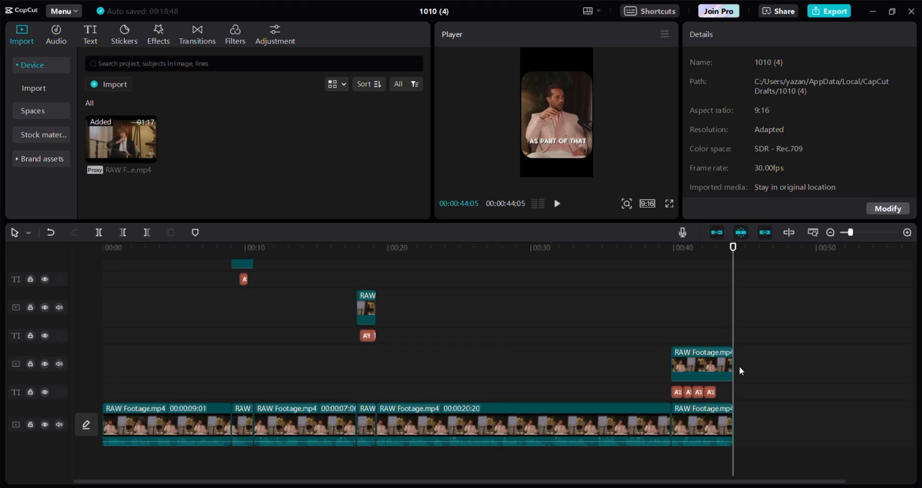
Step: Return the playhead to the start of the timeline and look over the caption and overlay tracks
left_click_drag(732, 309, 99, 287)
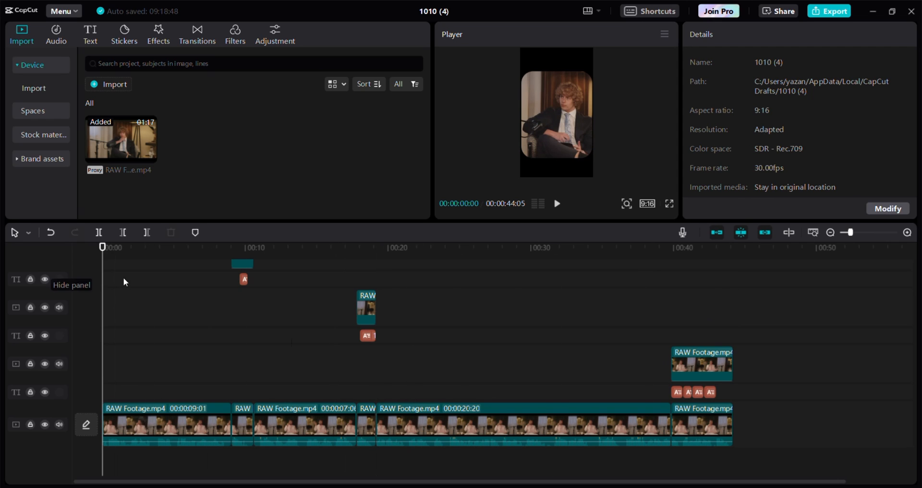
scroll(425, 343, "up", 3)
scroll(502, 310, "up", 3)
scroll(247, 357, "down", 5)
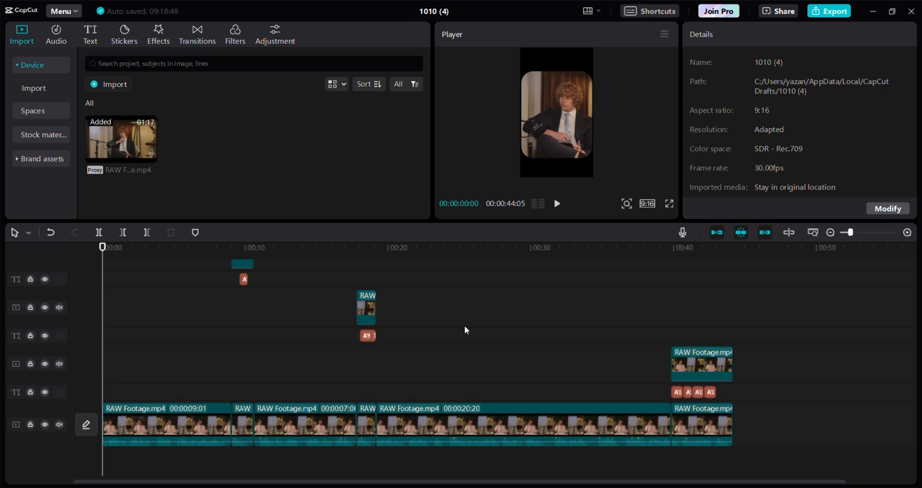
scroll(465, 330, "up", 3)
scroll(374, 364, "down", 4)
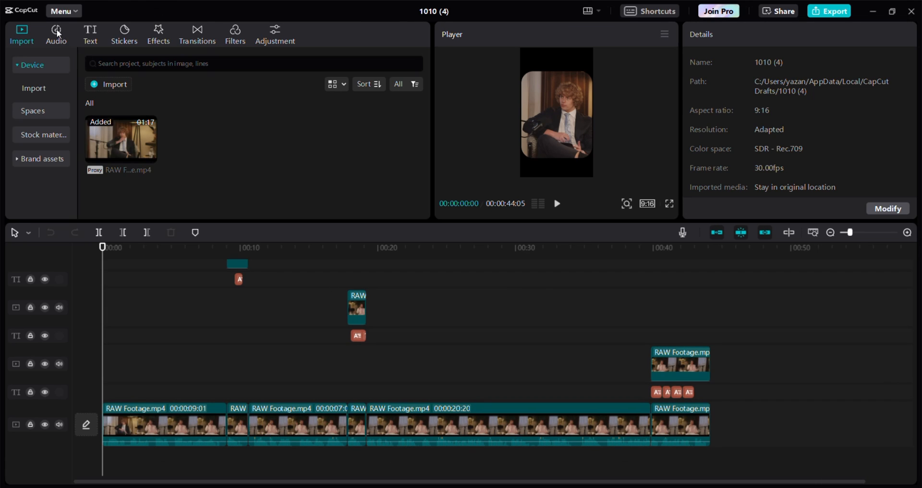
Step: Extract the audio from "joel sunny - luminary [original song] - official audio" on the desktop and place it under the footage from 00:00
left_click(56, 31)
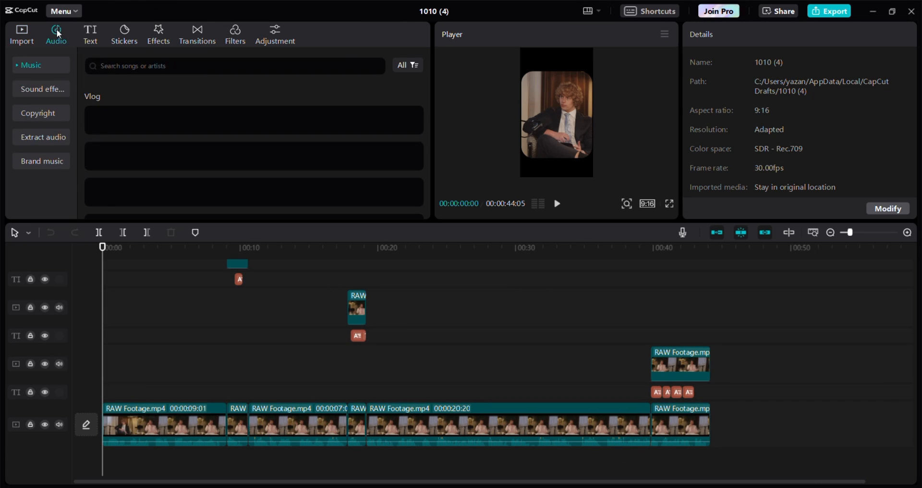
left_click(58, 137)
left_click(290, 135)
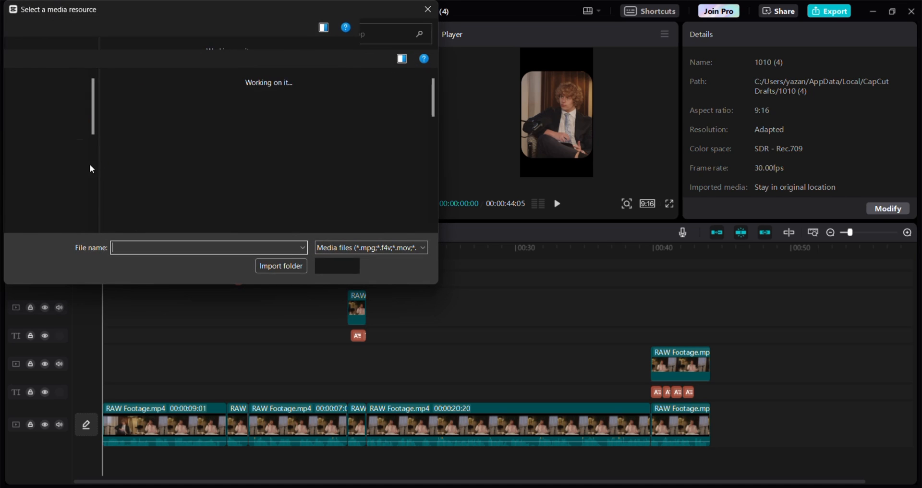
scroll(278, 148, "down", 5)
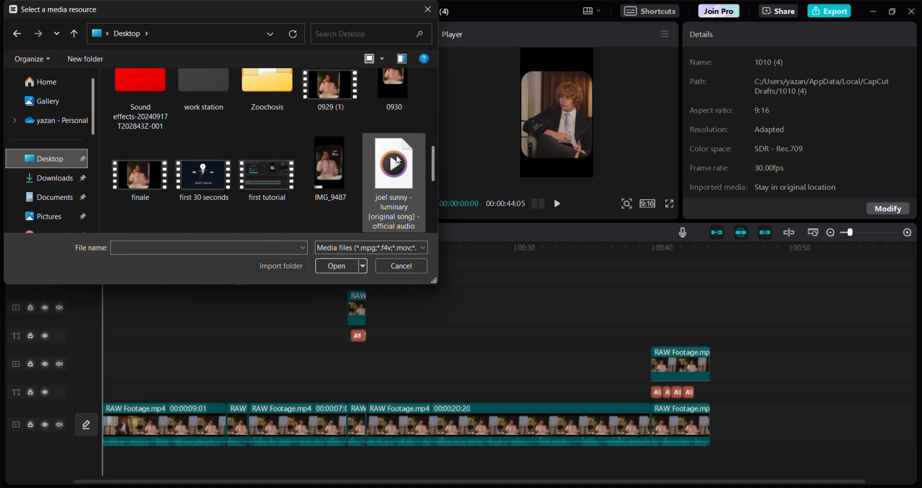
double_click(396, 161)
left_click_drag(163, 96, 129, 432)
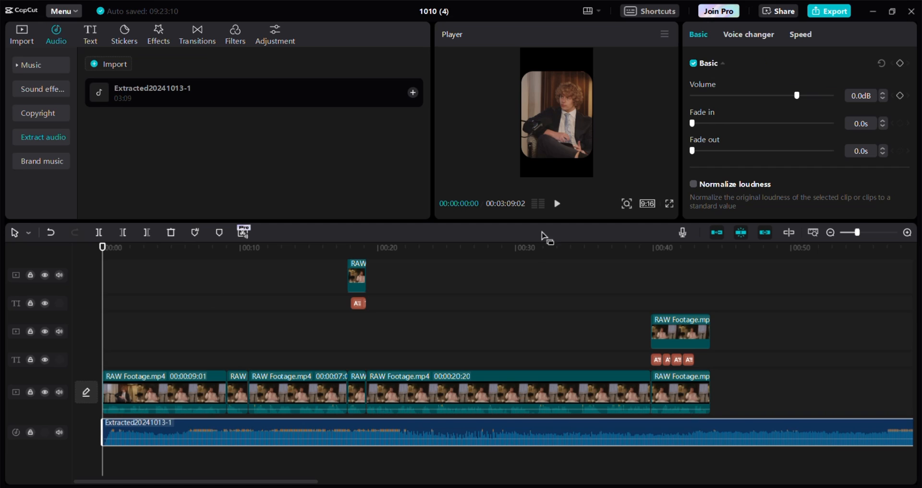
Step: Lower the background music's volume to -17.9 dB, playing the video to judge its level against the speech
left_click(553, 205)
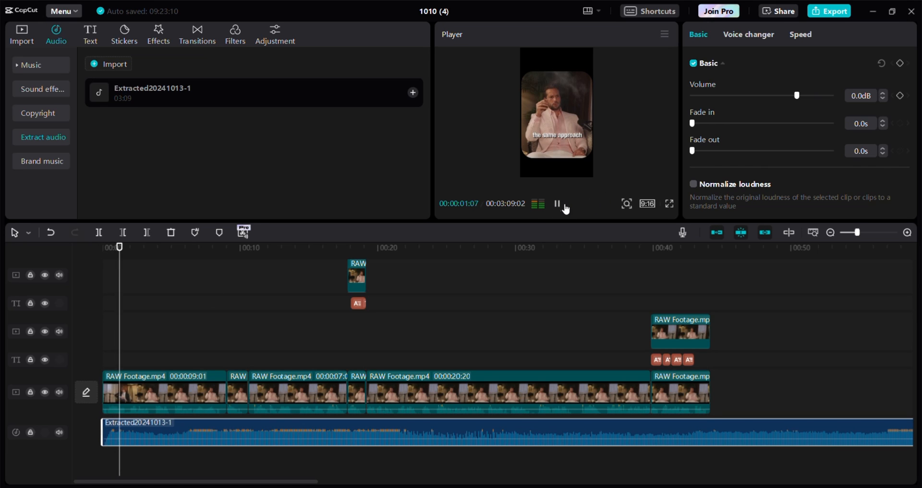
left_click(562, 205)
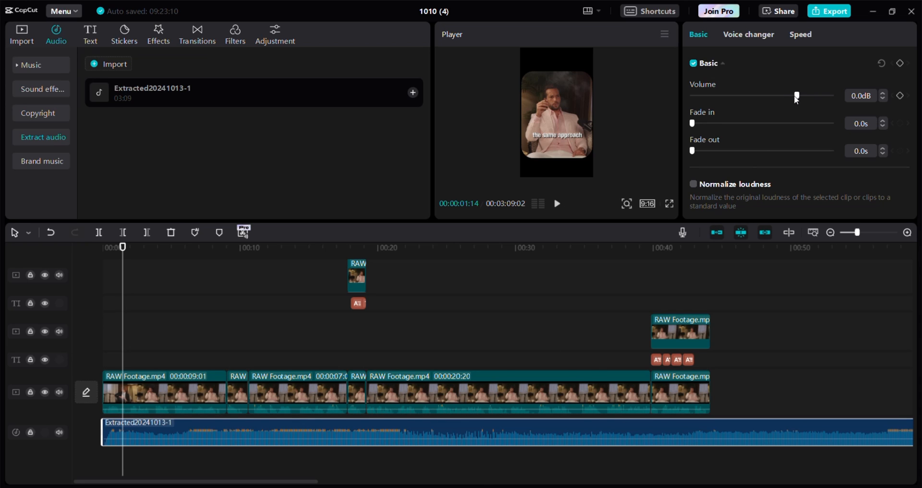
left_click(790, 95)
left_click_drag(790, 99, 784, 99)
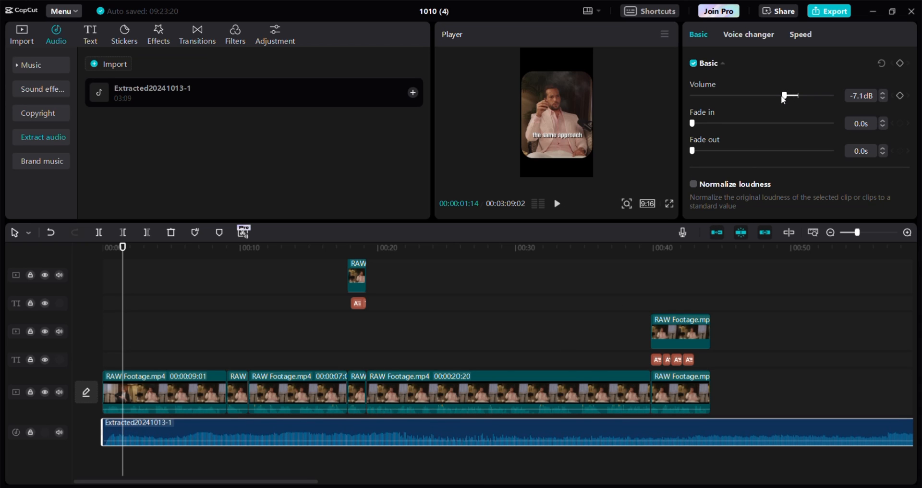
left_click(558, 203)
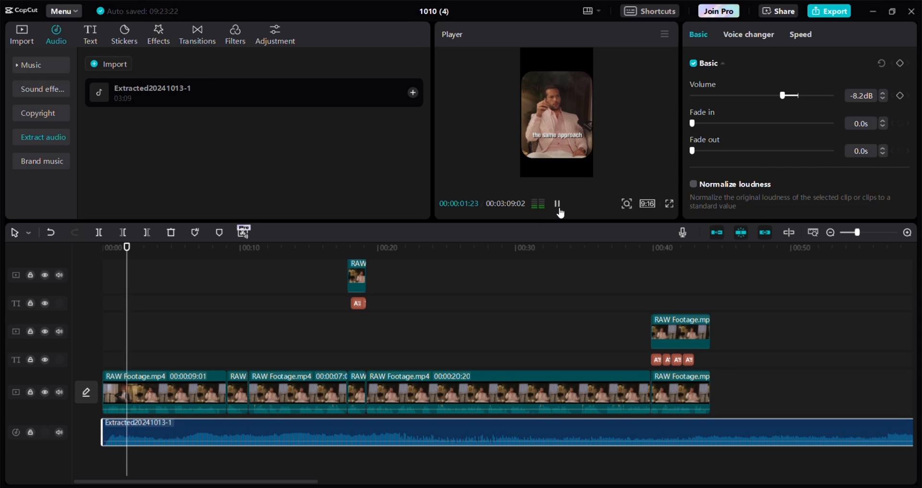
left_click(784, 96)
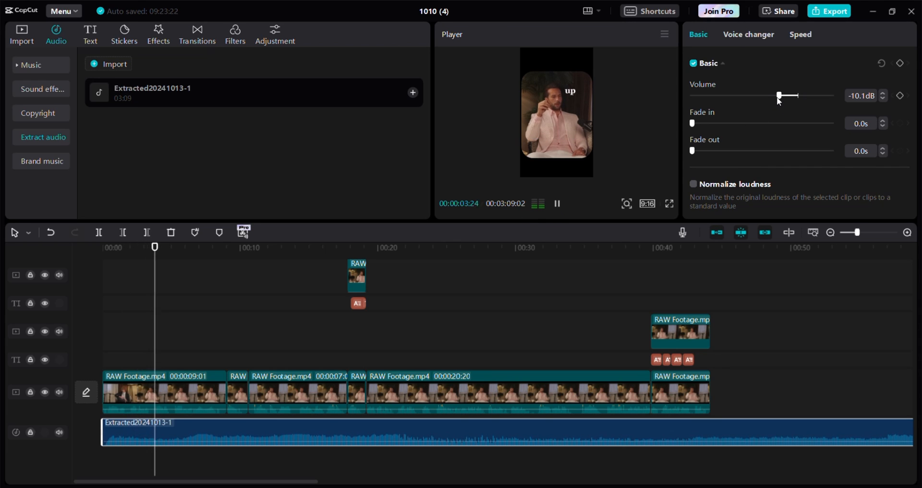
left_click_drag(782, 96, 765, 101)
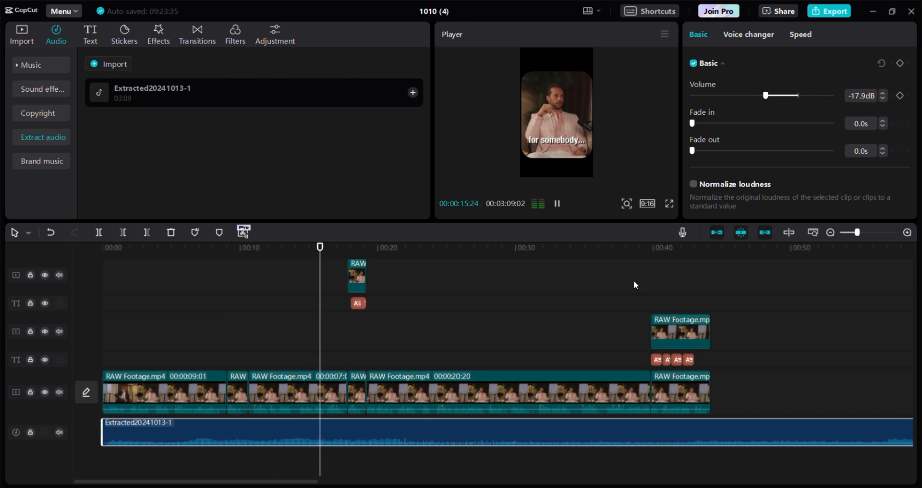
Step: Split the background music at the end of the footage, delete the excess, and return the playhead to the start
left_click(699, 250)
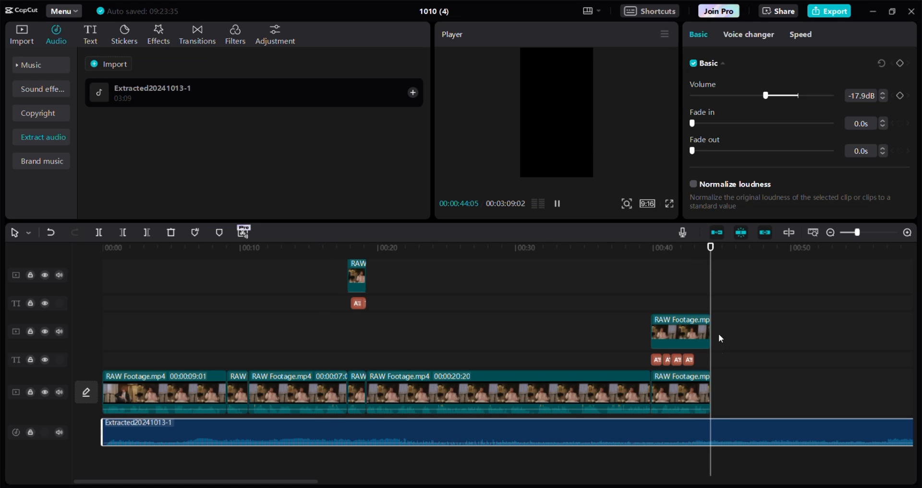
key("ctrl+b")
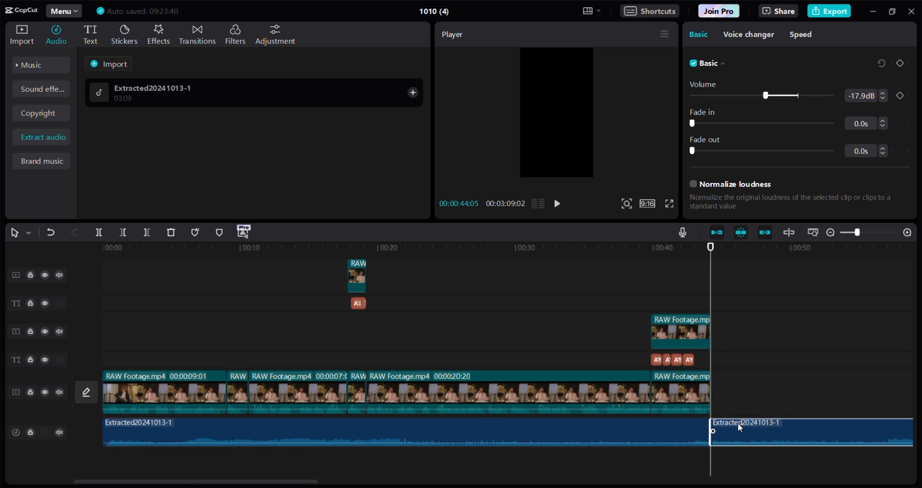
key("Delete")
key("Home")
scroll(498, 382, "up", 5)
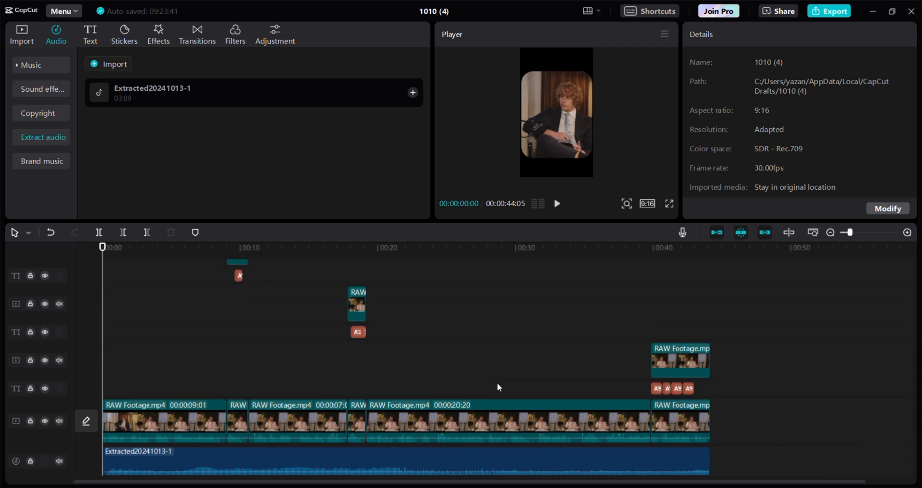
Step: Export the finished video under the name "tristan edit", keeping the current video settings
left_click(827, 17)
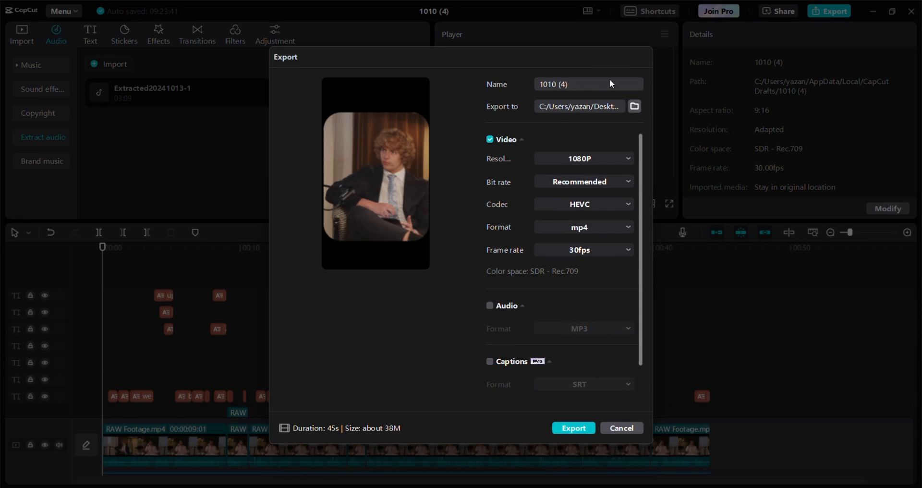
key("BackSpace")
key("BackSpace")
key("BackSpace")
key("BackSpace")
key("BackSpace")
key("BackSpace")
key("BackSpace")
key("BackSpace")
type("tristan edit")
scroll(586, 159, "down", 2)
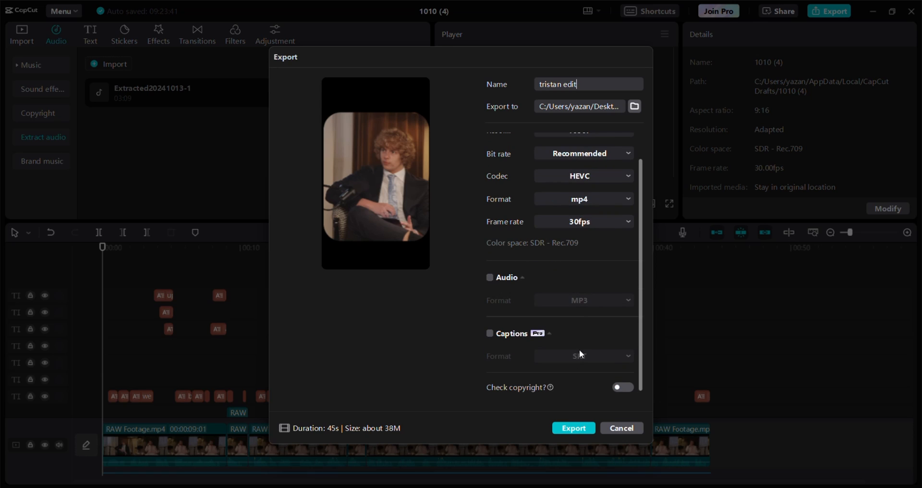
left_click(583, 429)
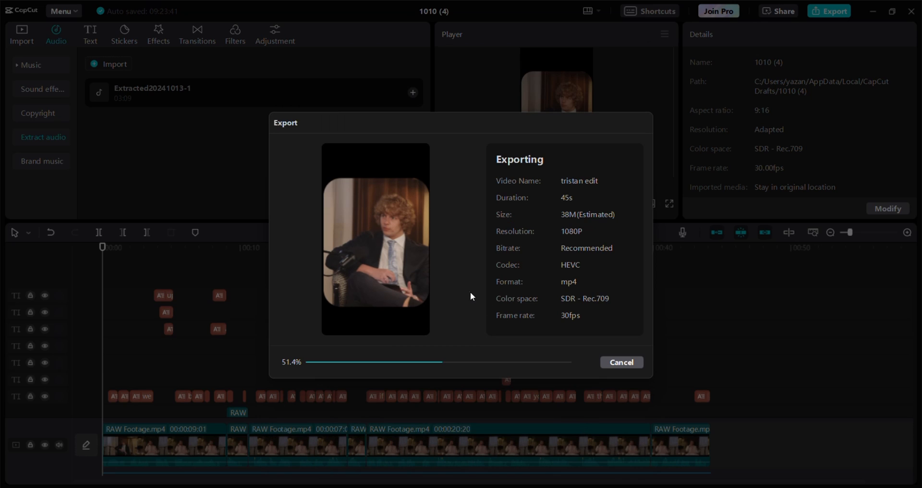